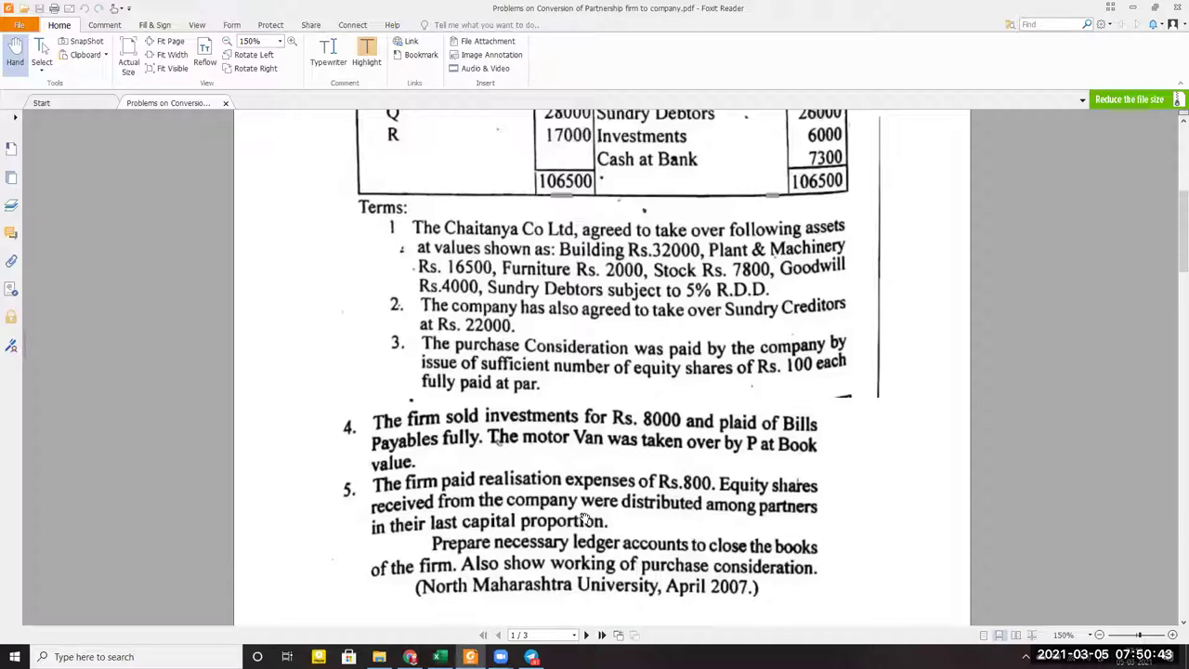
# Read through Illustration 1 in the PDF, covering the balance sheet of P, Q and R and the conversion terms
pyautogui.scroll(1, 585, 518)
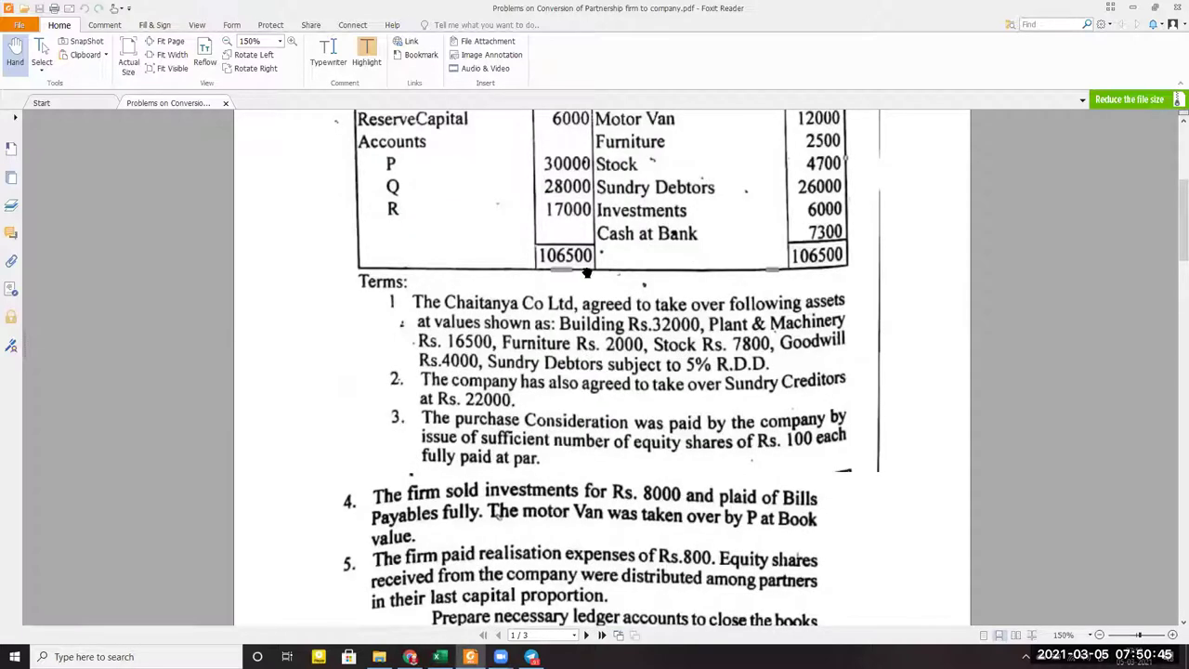
pyautogui.scroll(4, 478, 273)
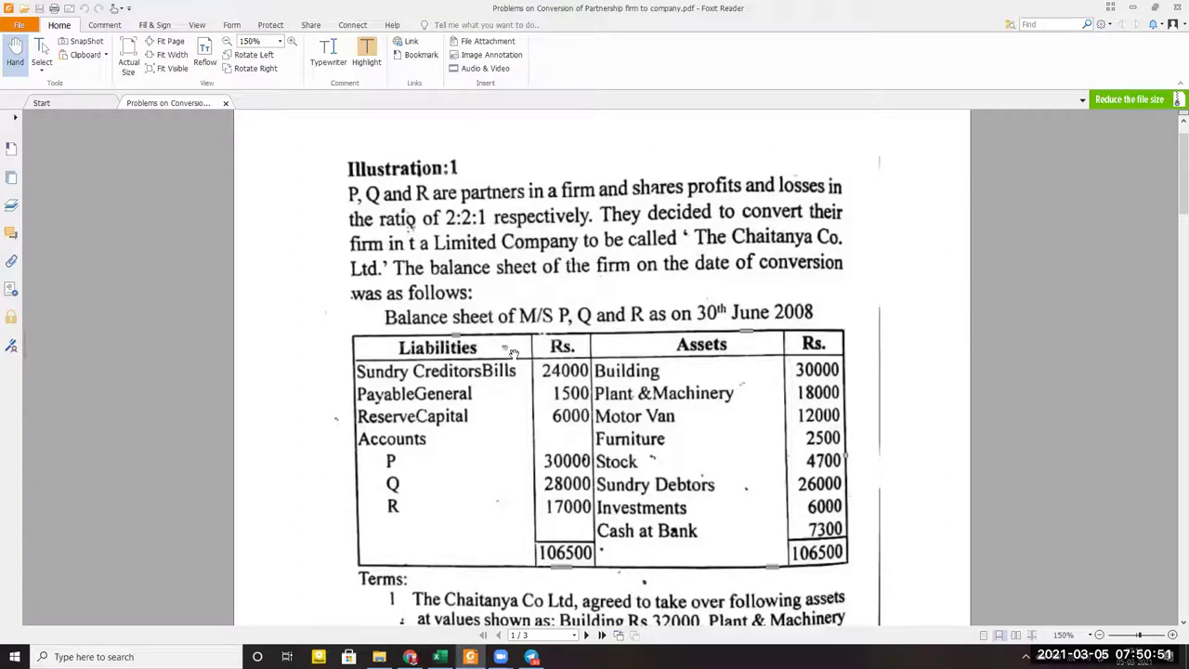
pyautogui.scroll(-1, 514, 364)
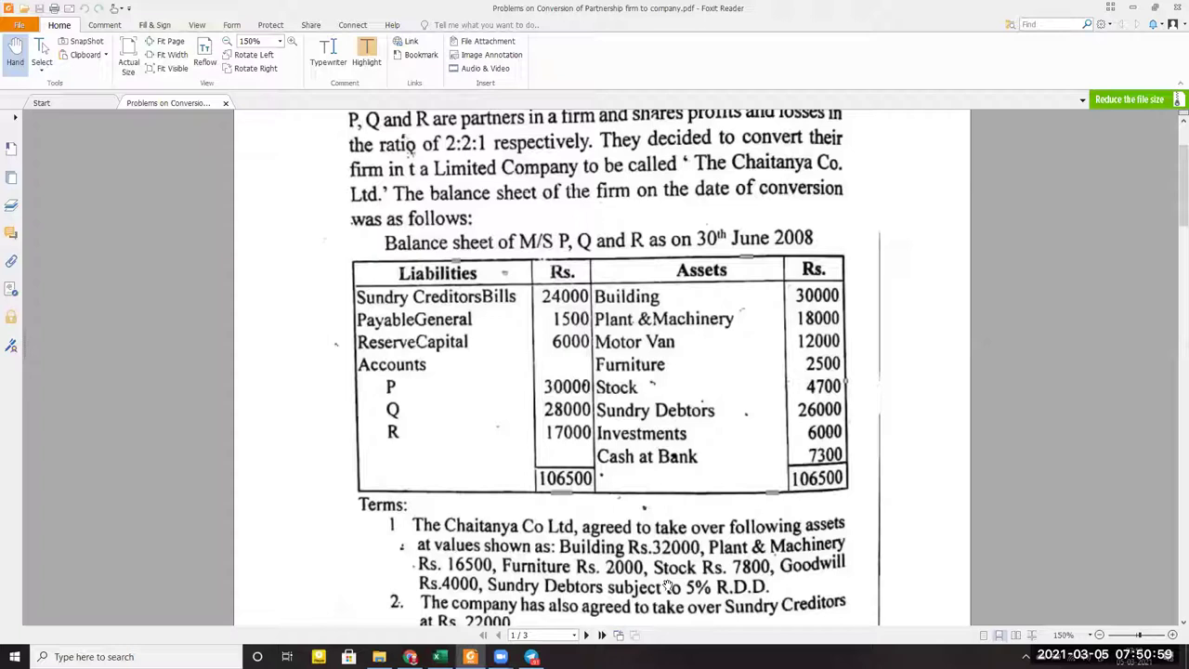
pyautogui.scroll(-3, 660, 583)
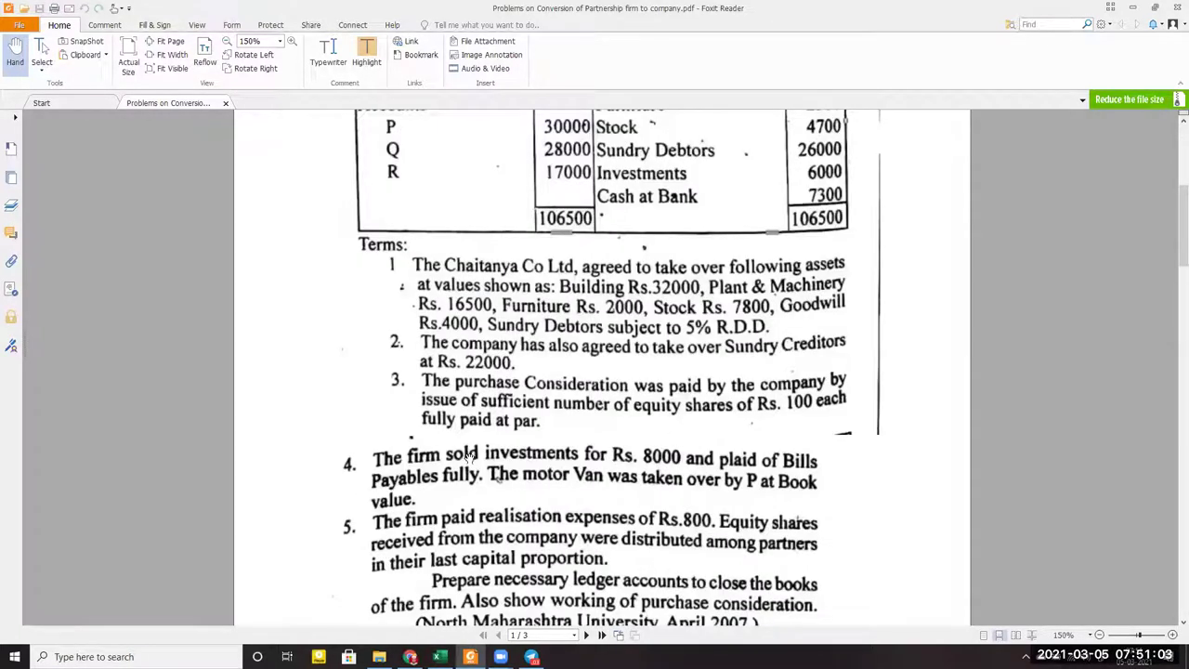
pyautogui.scroll(-1, 586, 457)
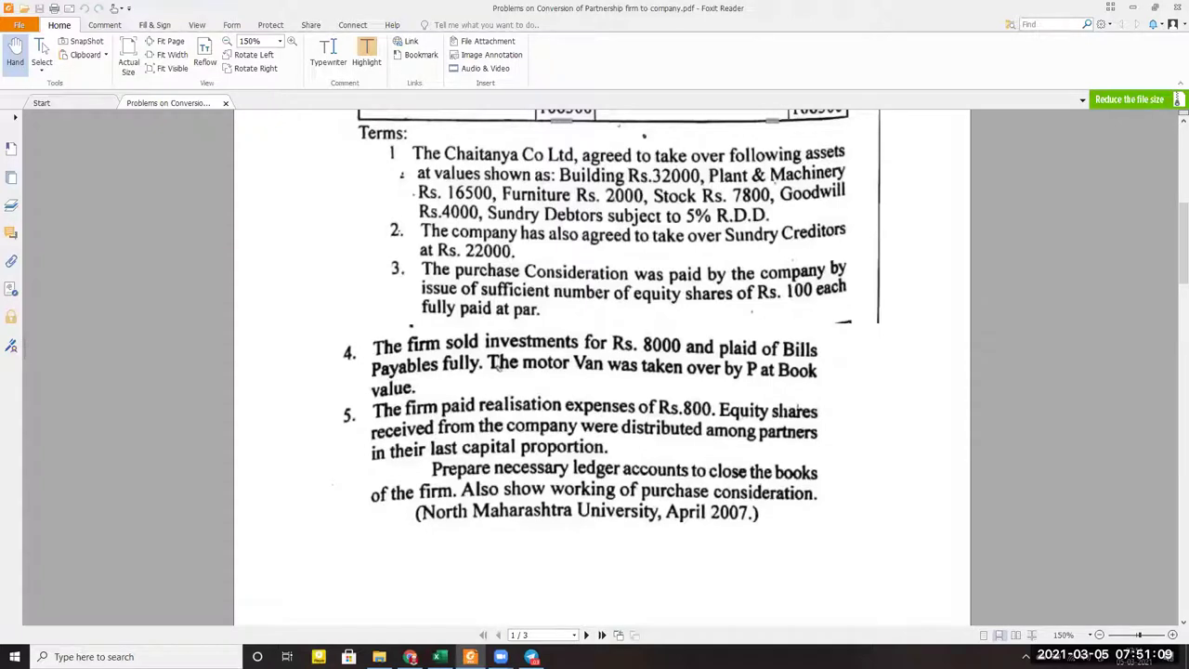
# Switch to the Solved Examples workbook in Excel and look over the blank Calculation of Purchase Consideration table
pyautogui.moveTo(440, 657)
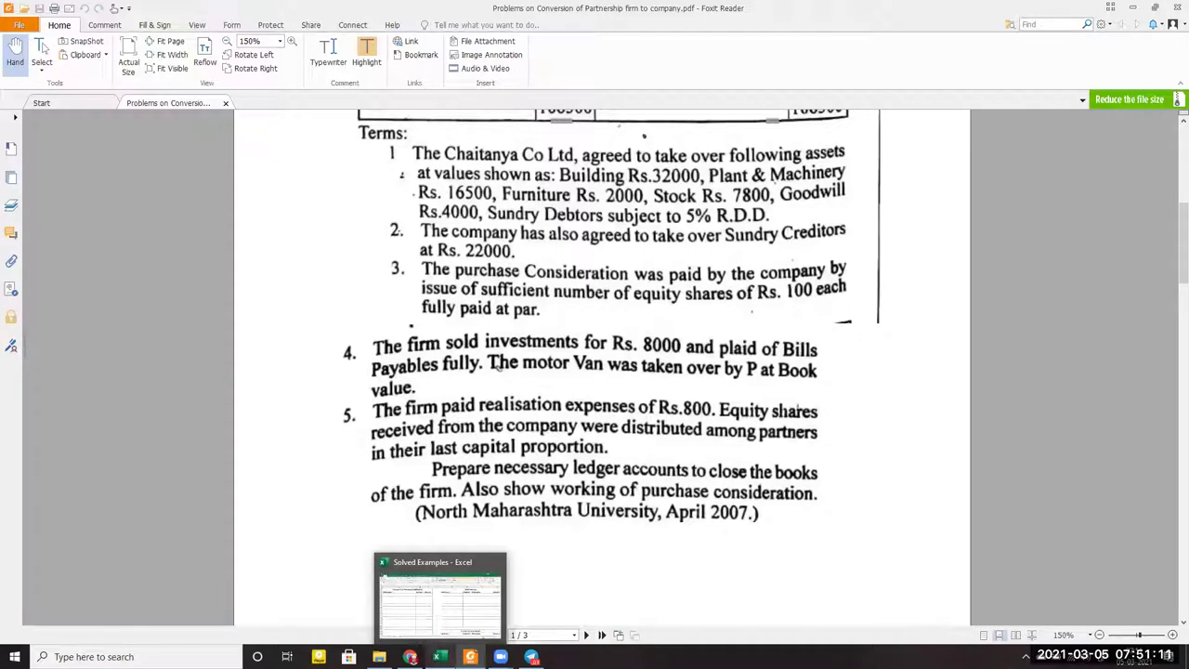
pyautogui.click(440, 600)
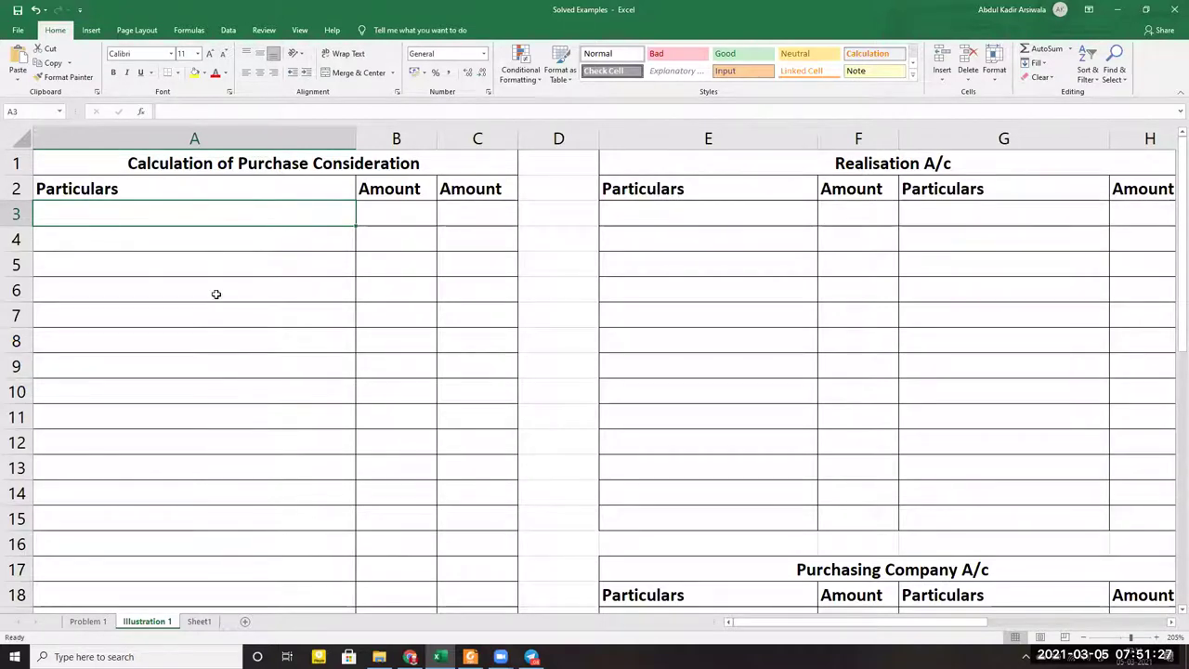
pyautogui.scroll(-3, 211, 319)
pyautogui.scroll(3, 212, 319)
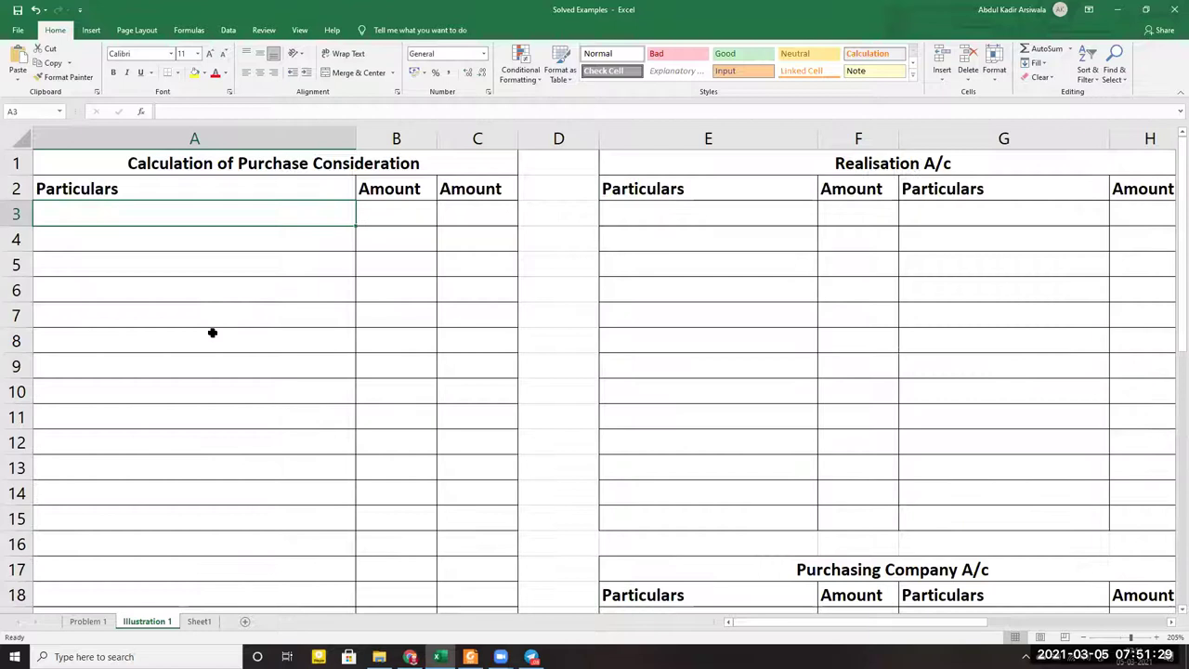
pyautogui.scroll(-2, 212, 331)
pyautogui.scroll(-1, 211, 340)
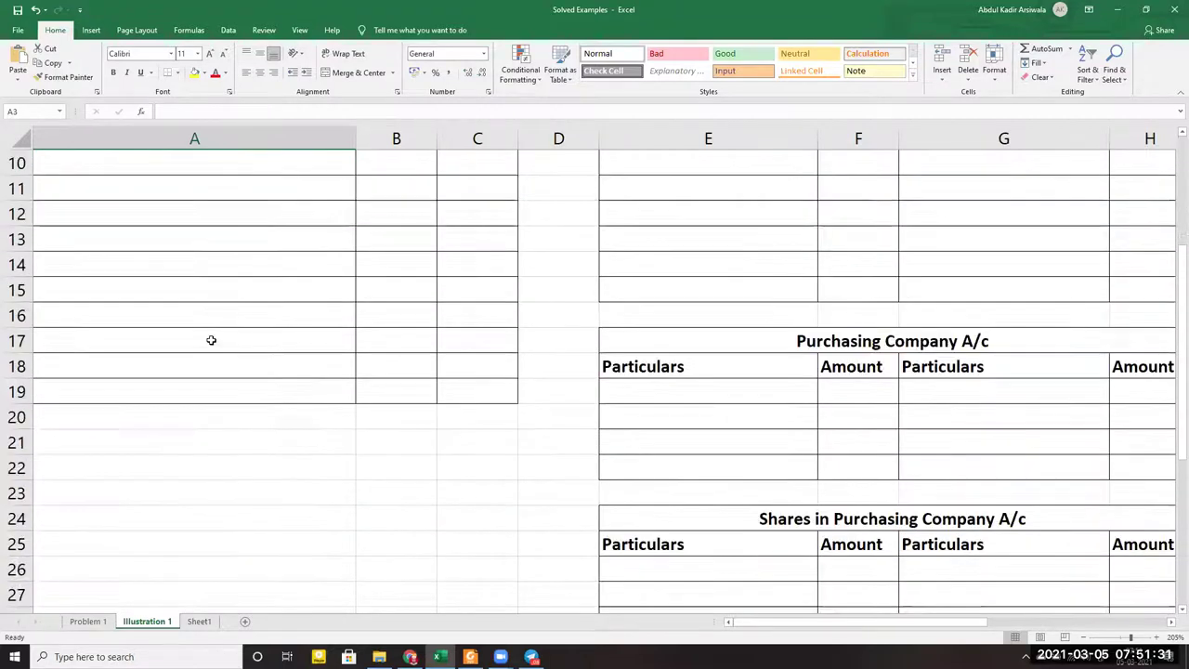
pyautogui.scroll(3, 210, 340)
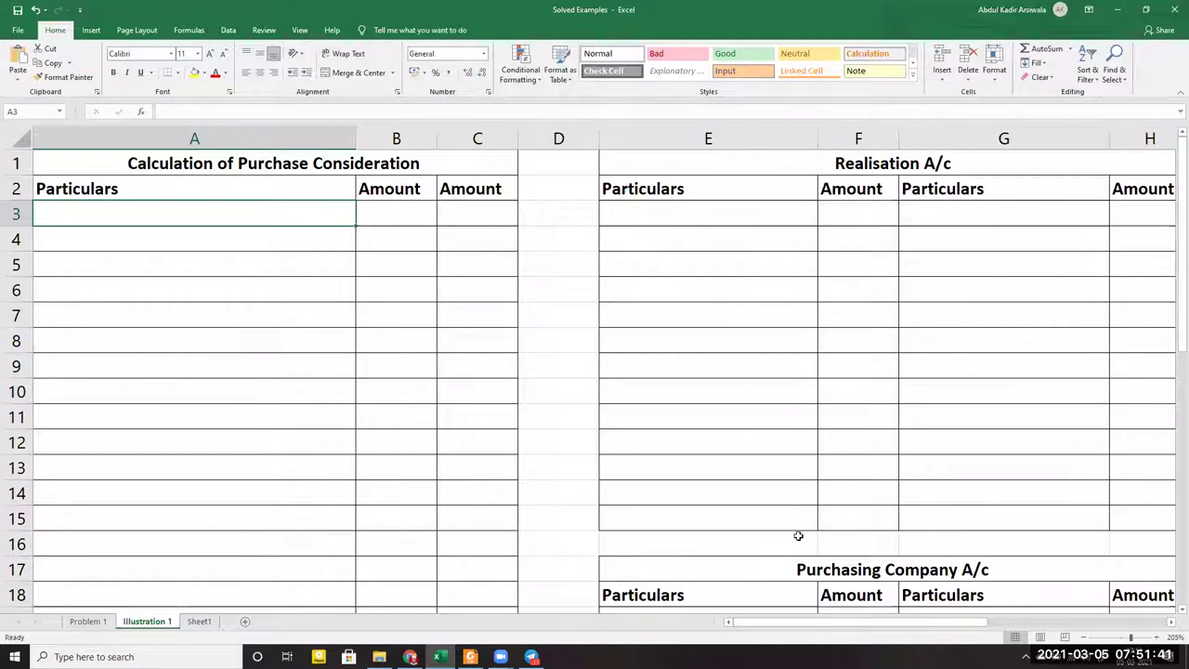
# Examine the blank Realisation, Purchasing Company, Shares in Purchasing Company and Cash account tables on the Illustration 1 sheet
pyautogui.keyDown('ctrl'); pyautogui.scroll(-1, 746, 484); pyautogui.keyUp('ctrl')
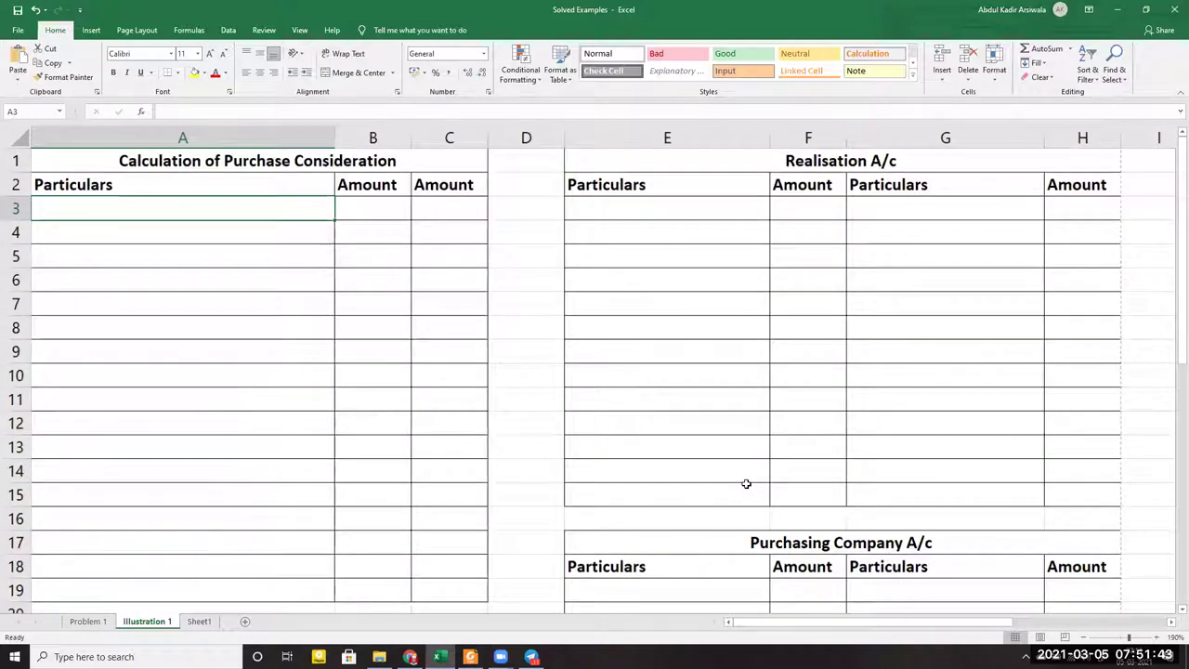
pyautogui.keyDown('ctrl'); pyautogui.scroll(-1, 746, 484); pyautogui.keyUp('ctrl')
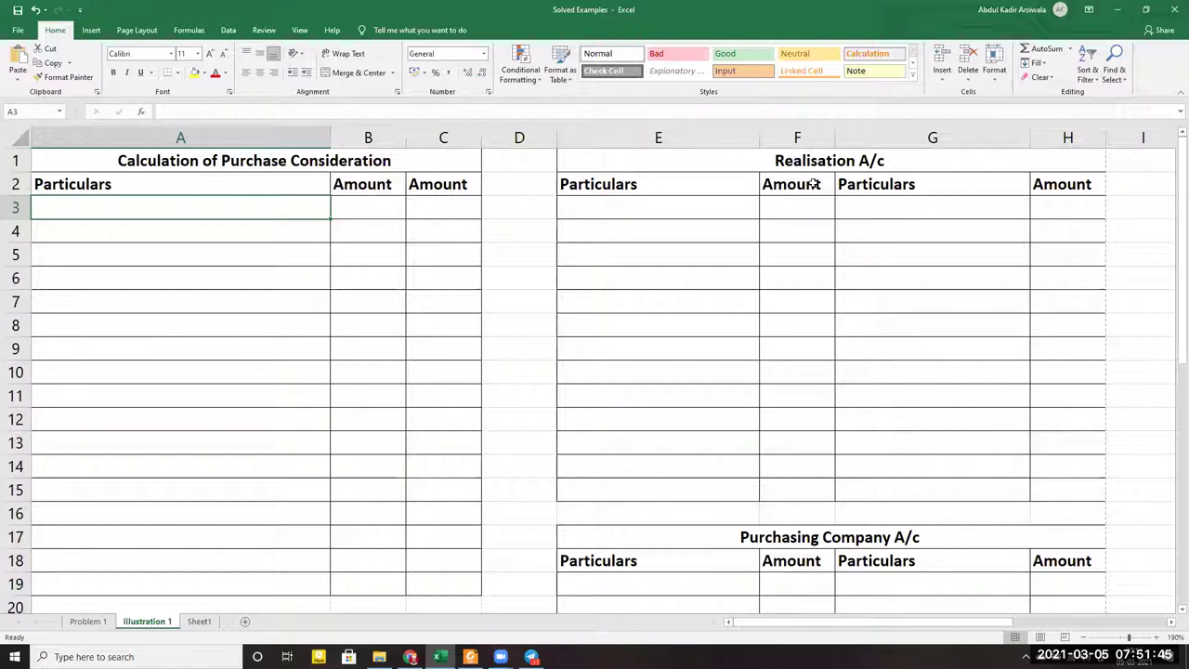
pyautogui.scroll(-2, 807, 319)
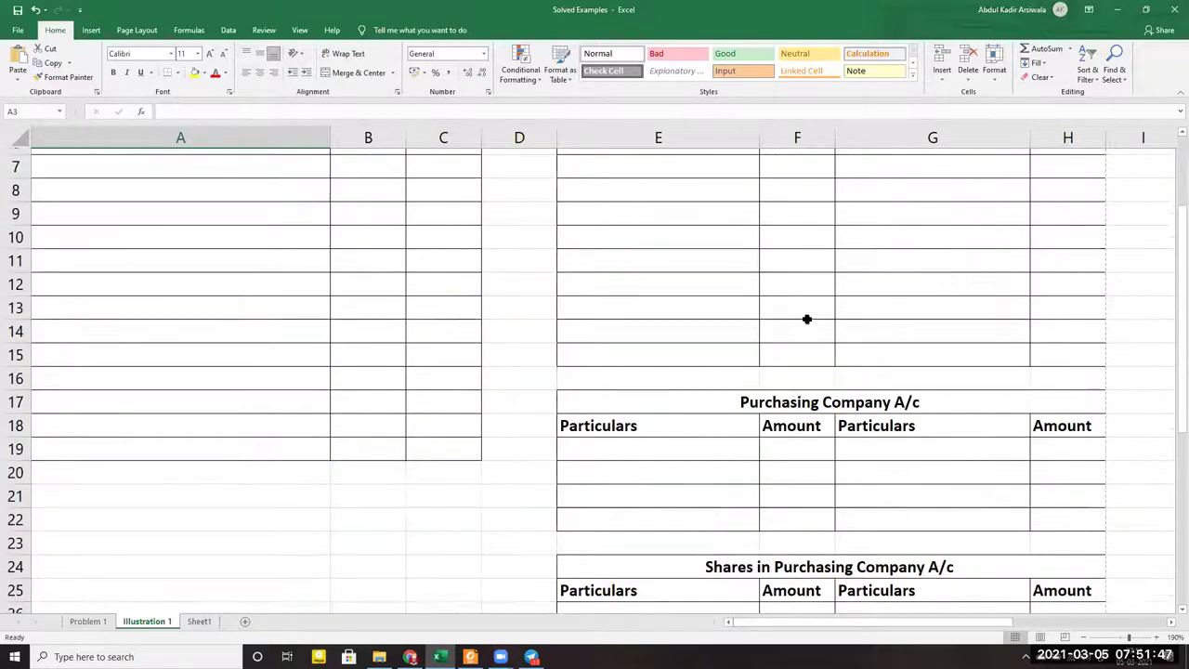
pyautogui.scroll(-1, 807, 319)
pyautogui.scroll(-1, 914, 351)
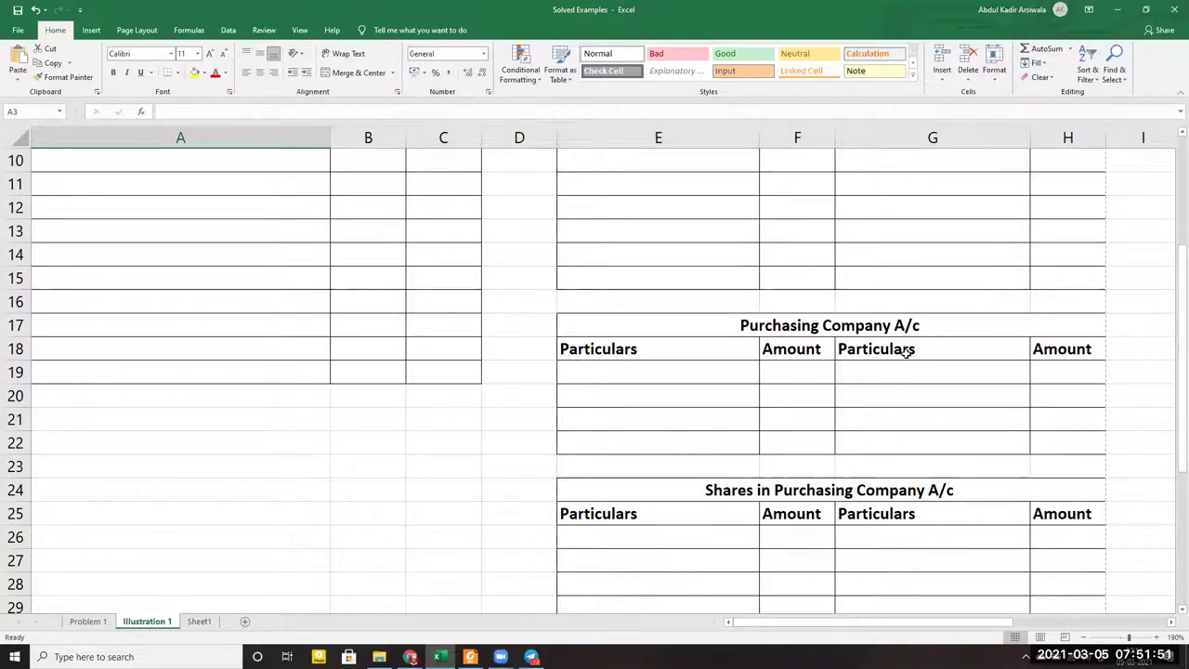
pyautogui.scroll(-1, 906, 353)
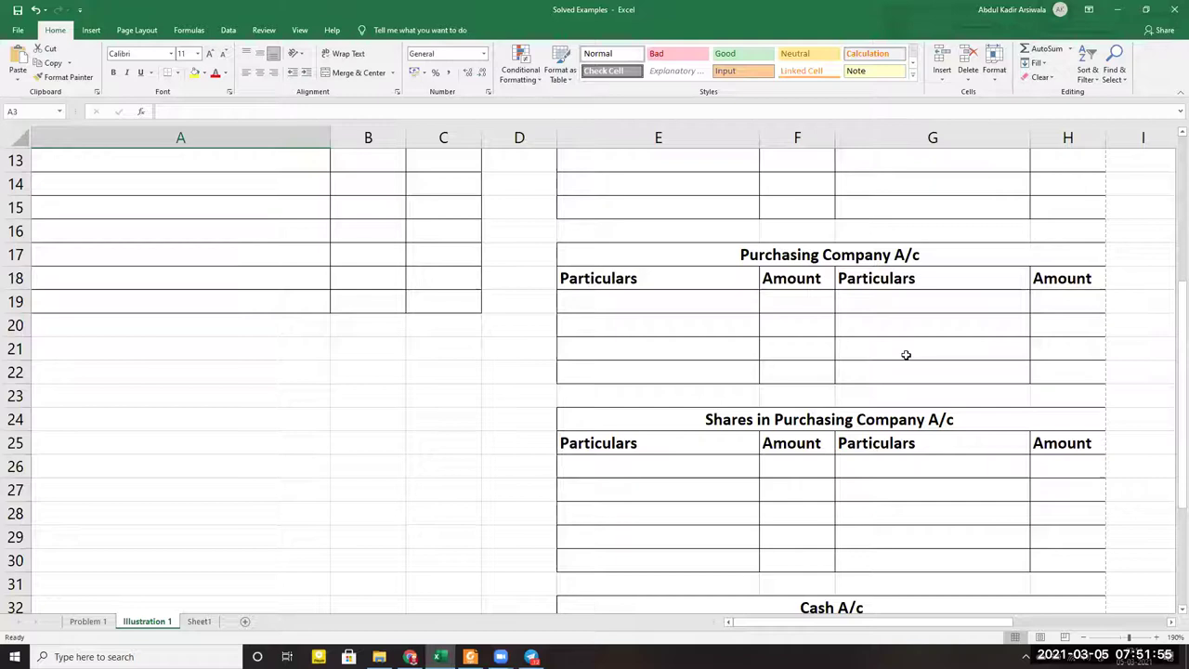
pyautogui.scroll(-1, 887, 372)
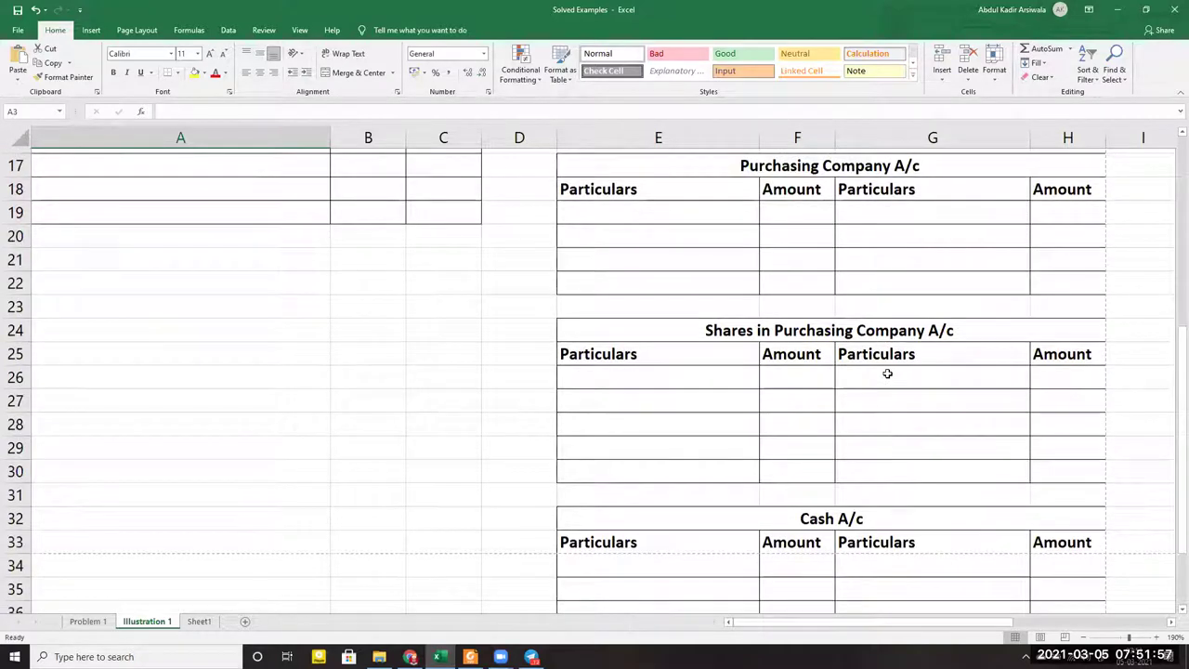
pyautogui.scroll(-2, 888, 372)
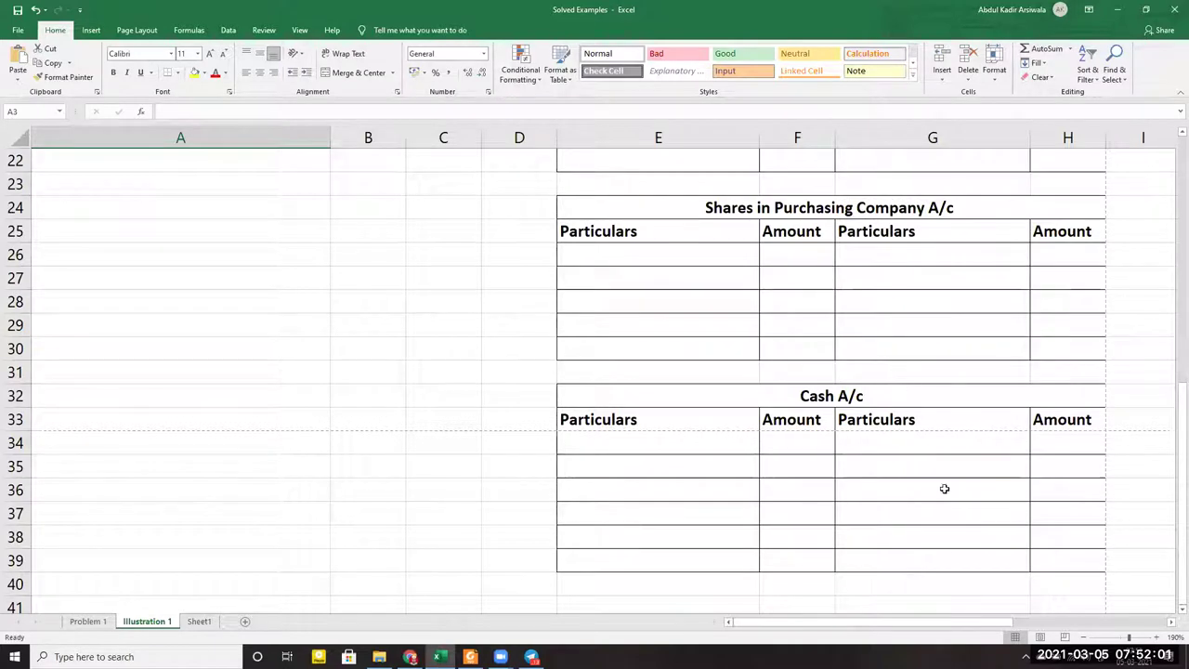
# Examine the Partners Capital A/c table in columns J to Q and return to the Purchase Consideration table
pyautogui.moveTo(885, 627); pyautogui.dragTo(964, 624)
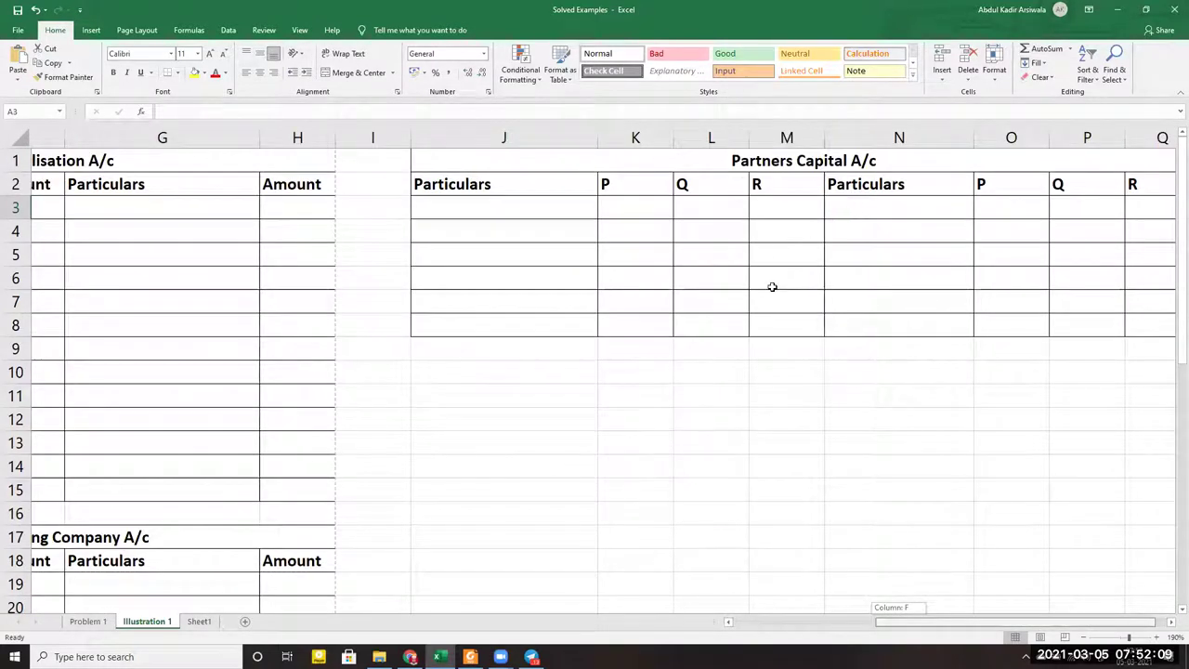
pyautogui.hscroll(1, 616, 285)
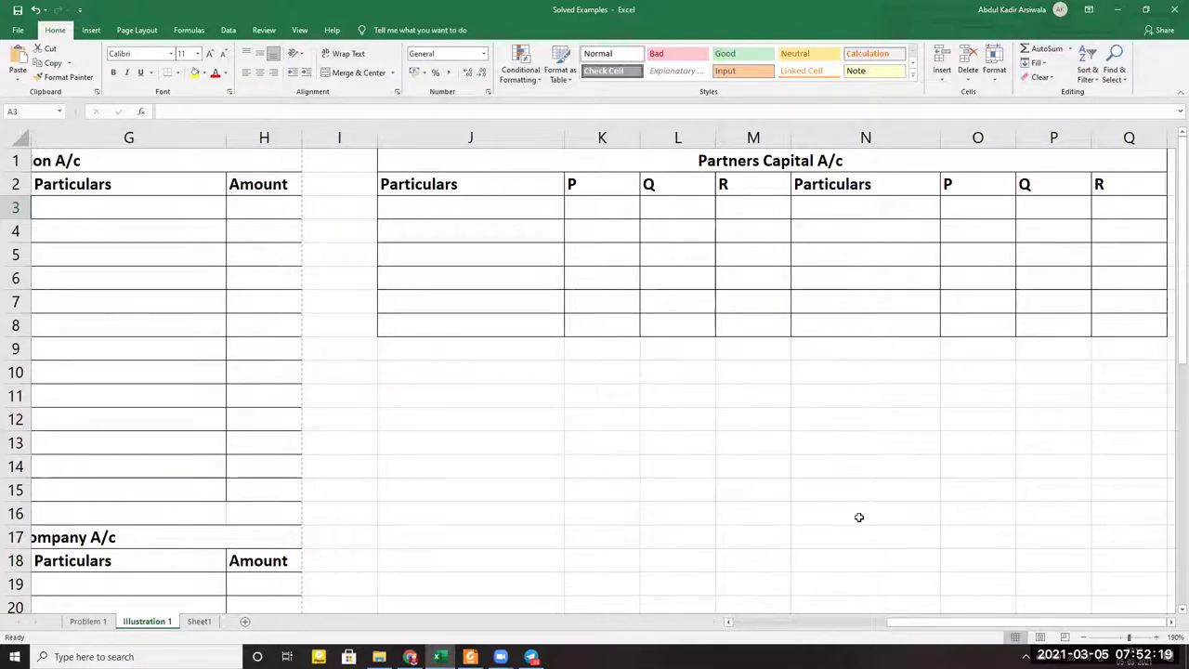
pyautogui.moveTo(948, 624); pyautogui.dragTo(760, 648)
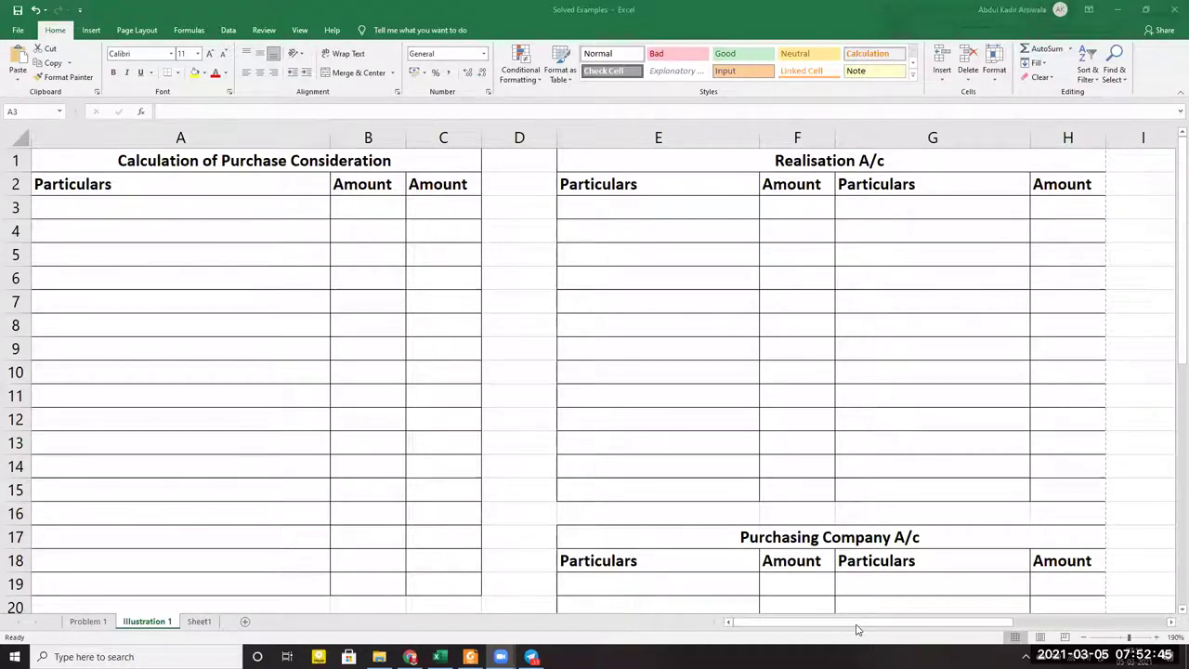
pyautogui.click(785, 638)
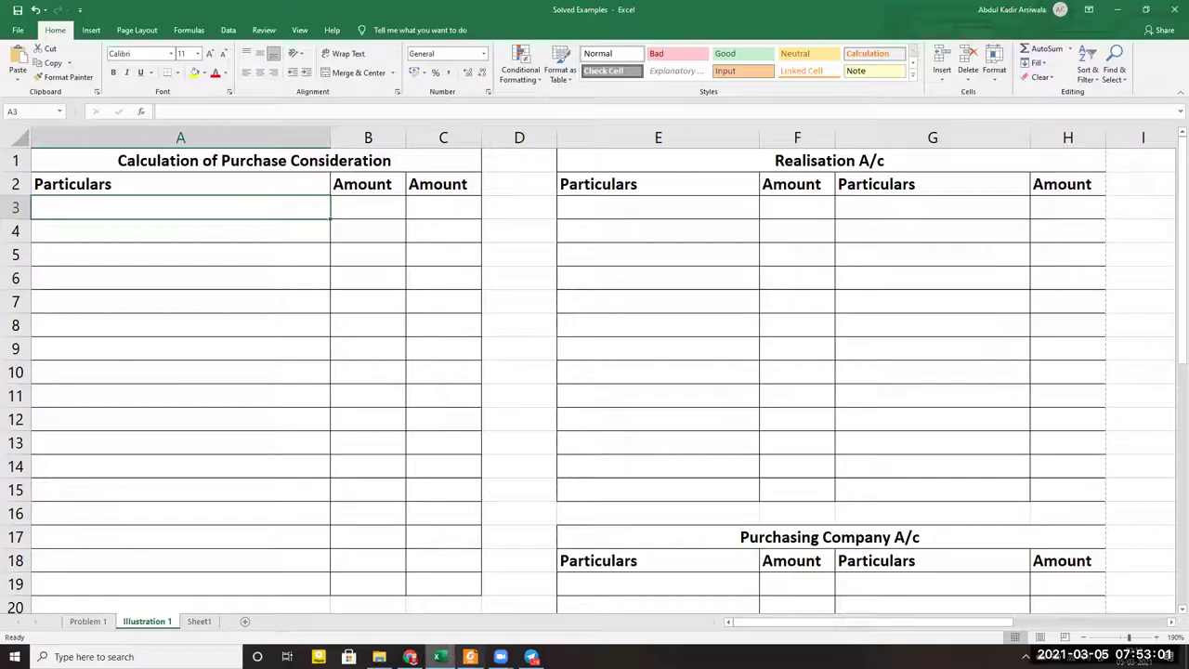
# Check the takeover terms in the Foxit Reader PDF and enter Building with amount 32000 in row 3 of the Excel Purchase Consideration table
pyautogui.click(470, 657)
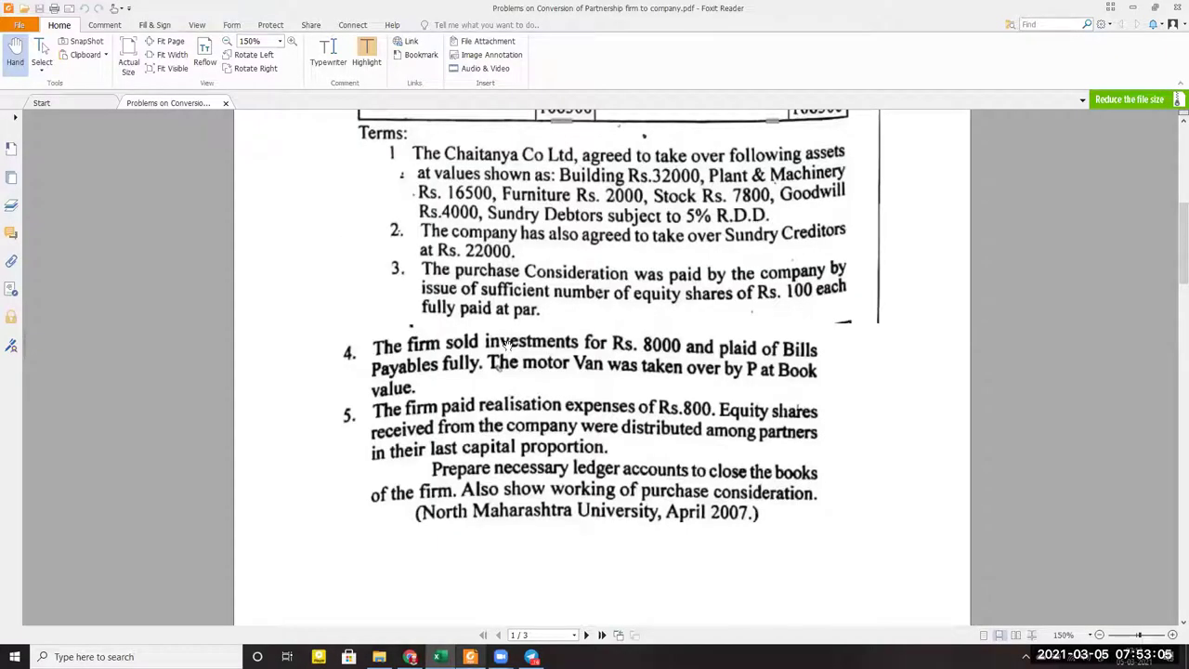
pyautogui.scroll(2, 507, 342)
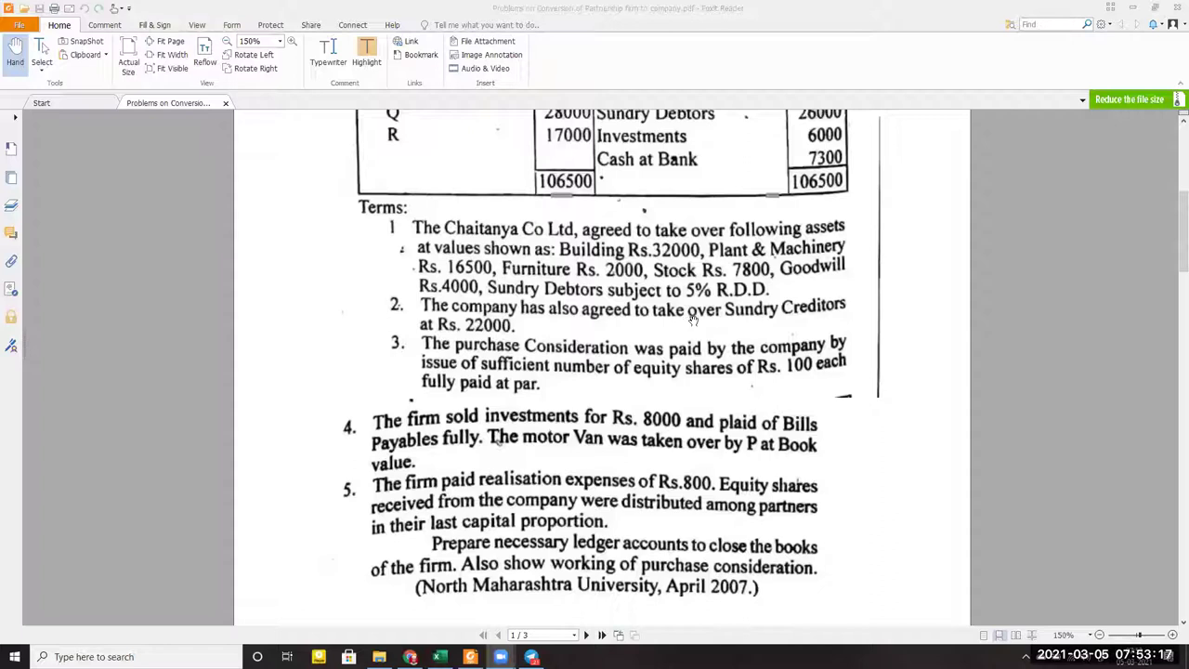
pyautogui.scroll(2, 676, 334)
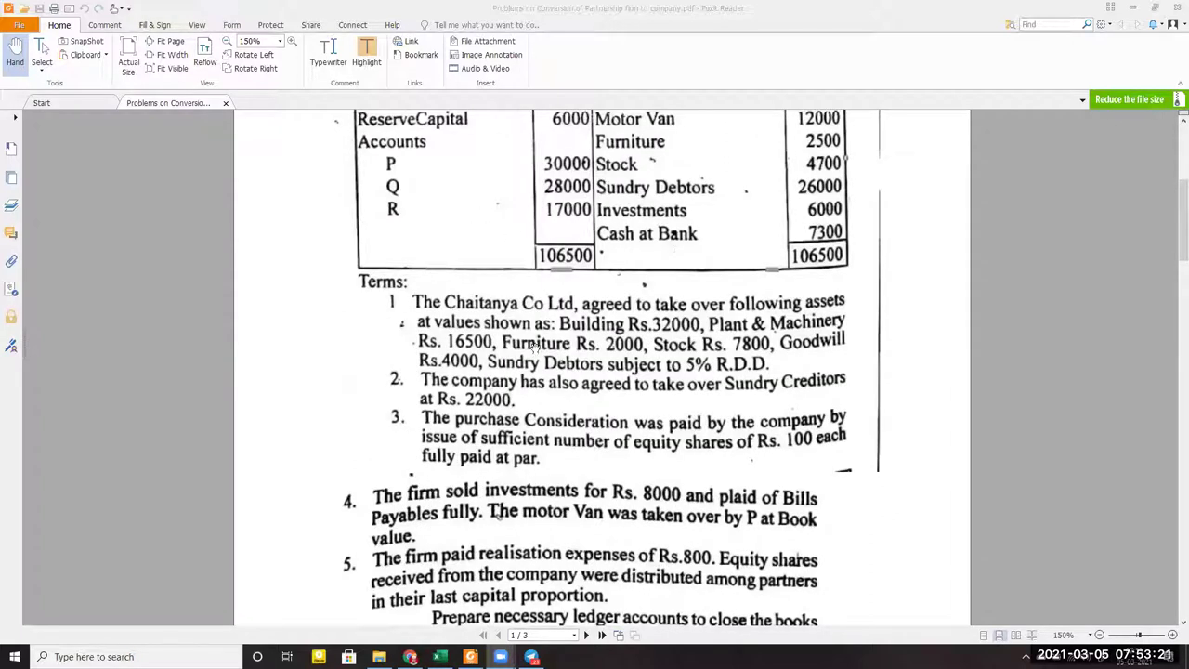
pyautogui.scroll(3, 554, 482)
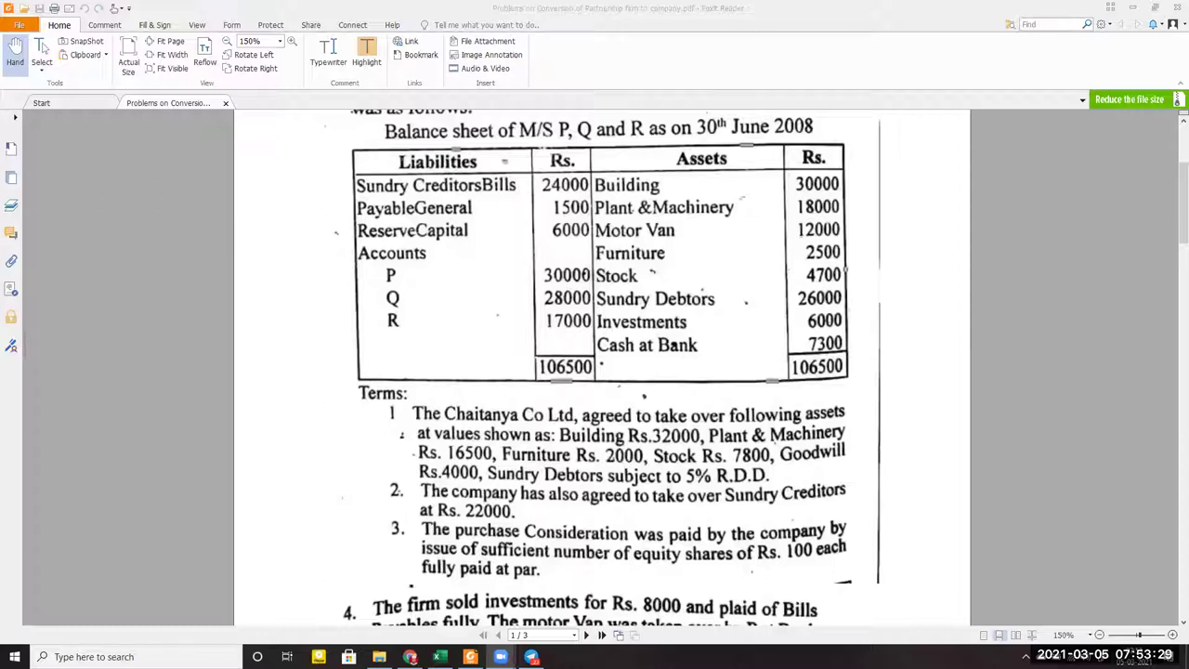
pyautogui.hotkey('alt', 'Tab')
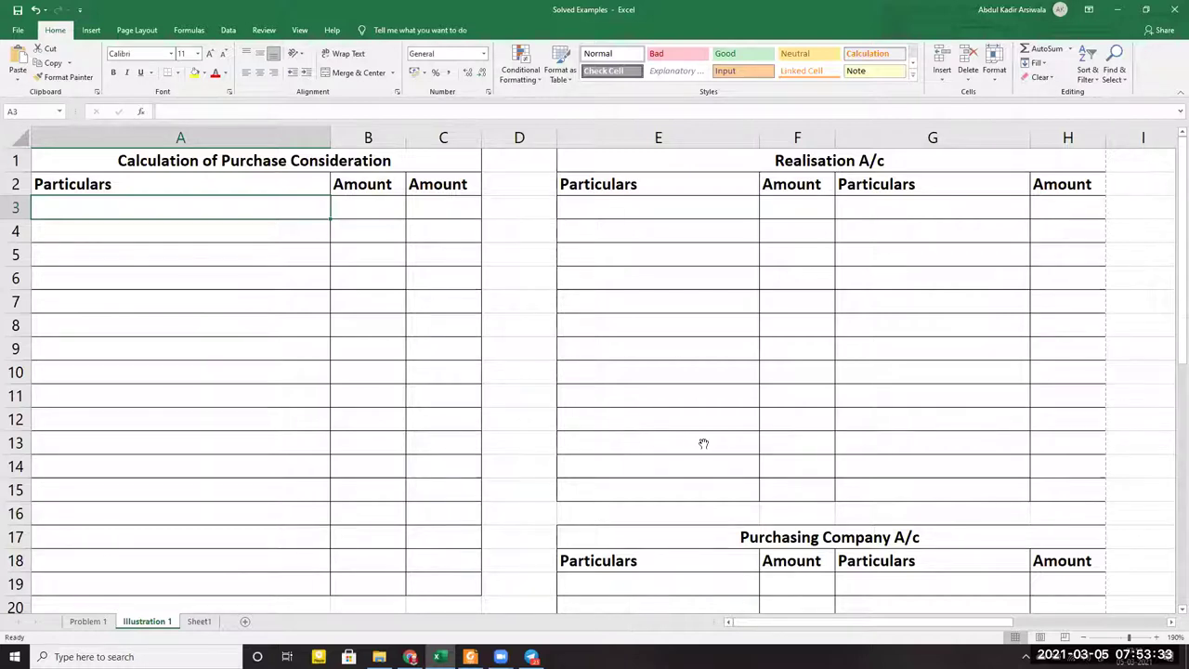
pyautogui.write('Building')
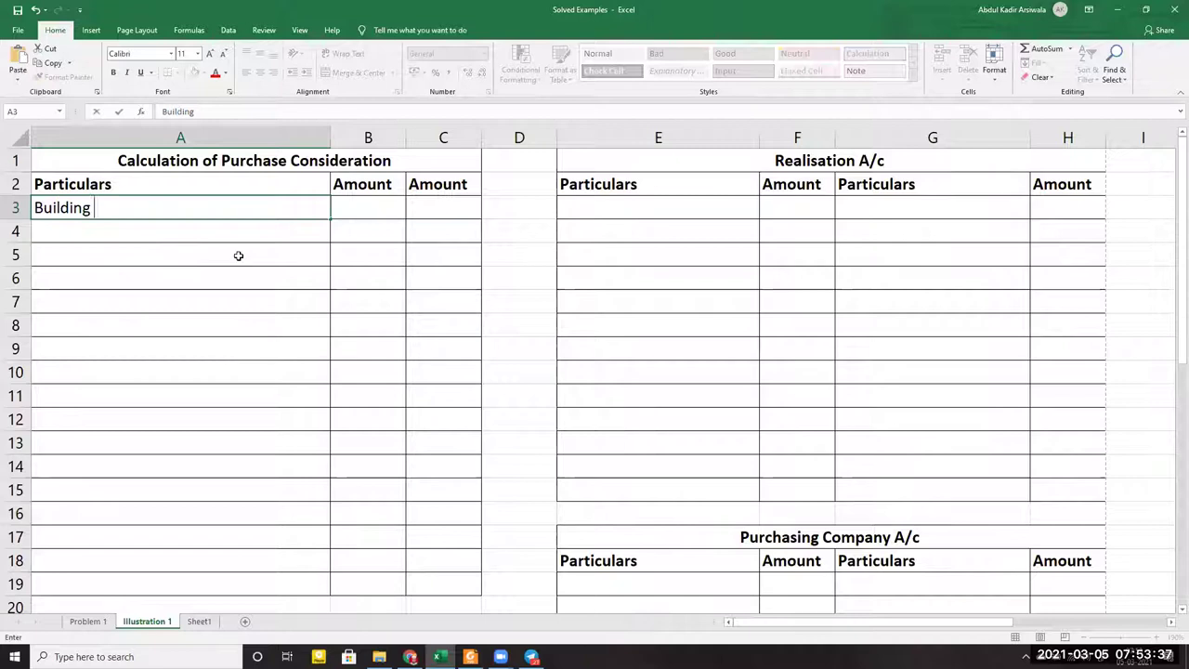
pyautogui.press('Tab')
pyautogui.write('32000')
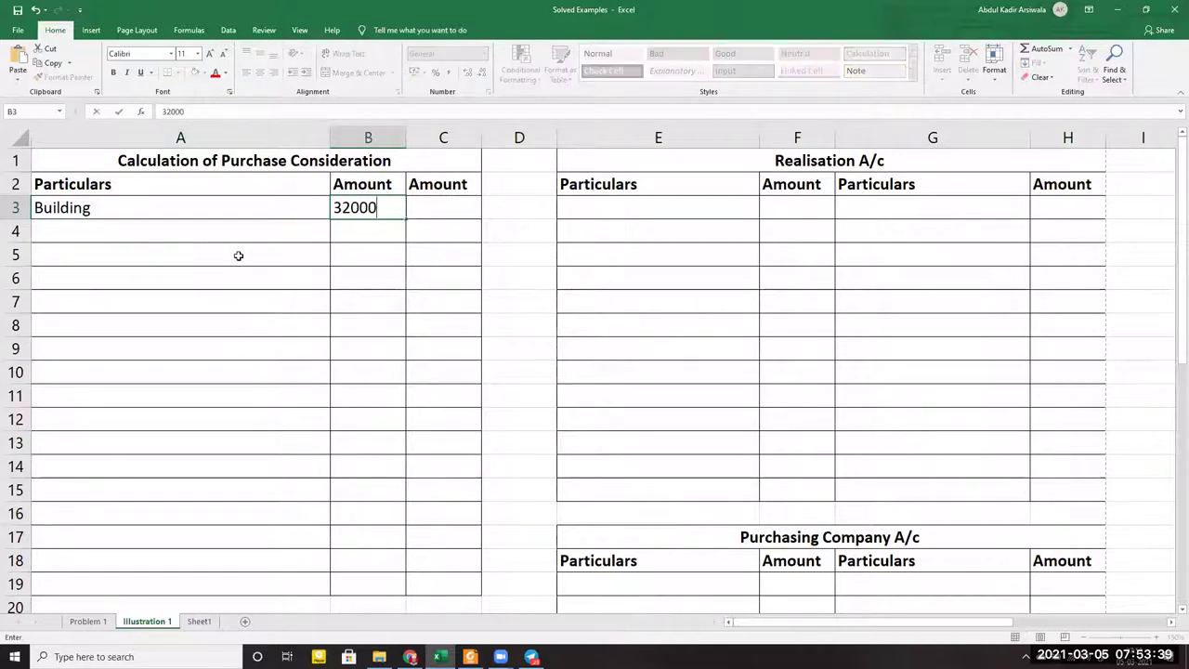
pyautogui.press('Return')
# Consult the PDF terms and enter Plant and machinery with amount 16500 in row 4 of the Excel Purchase Consideration table
pyautogui.hotkey('alt', 'Tab')
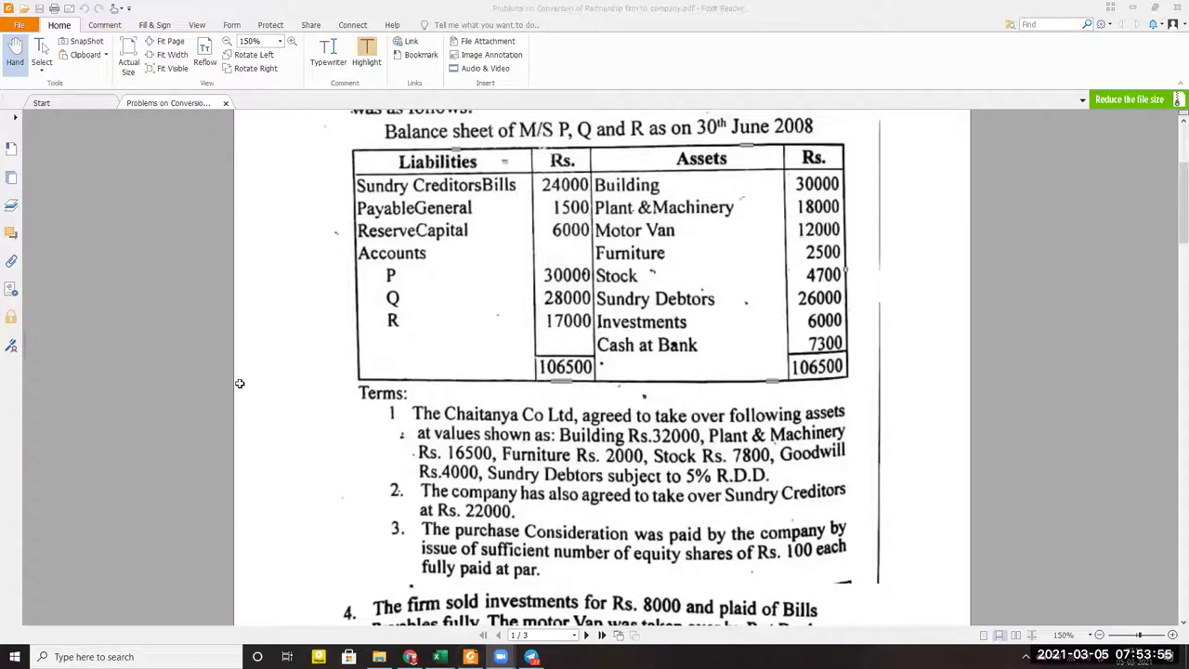
pyautogui.hotkey('alt', 'Tab')
pyautogui.write('Plant and machine')
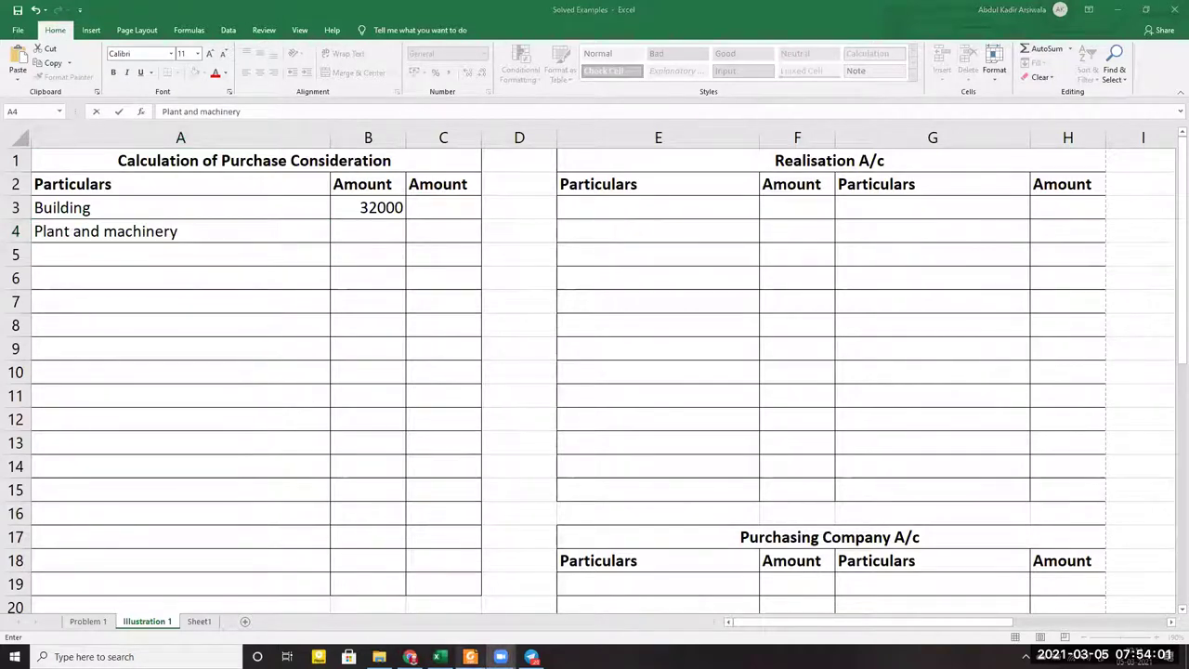
pyautogui.click(470, 657)
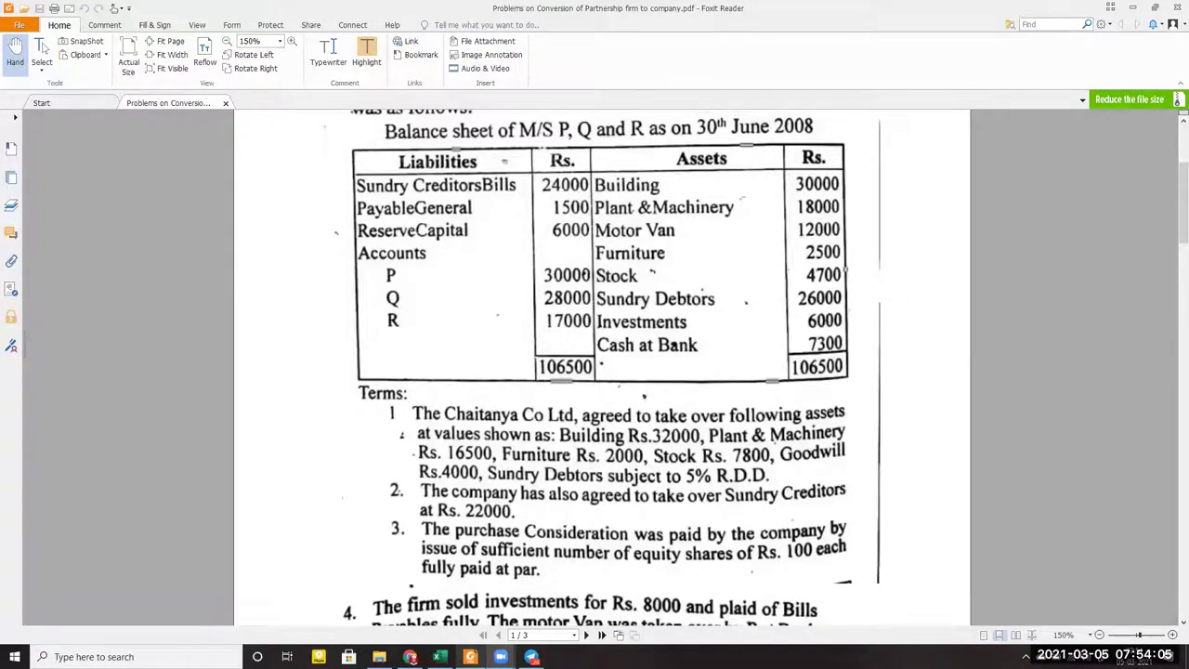
pyautogui.hotkey('alt', 'Tab')
pyautogui.write('16500')
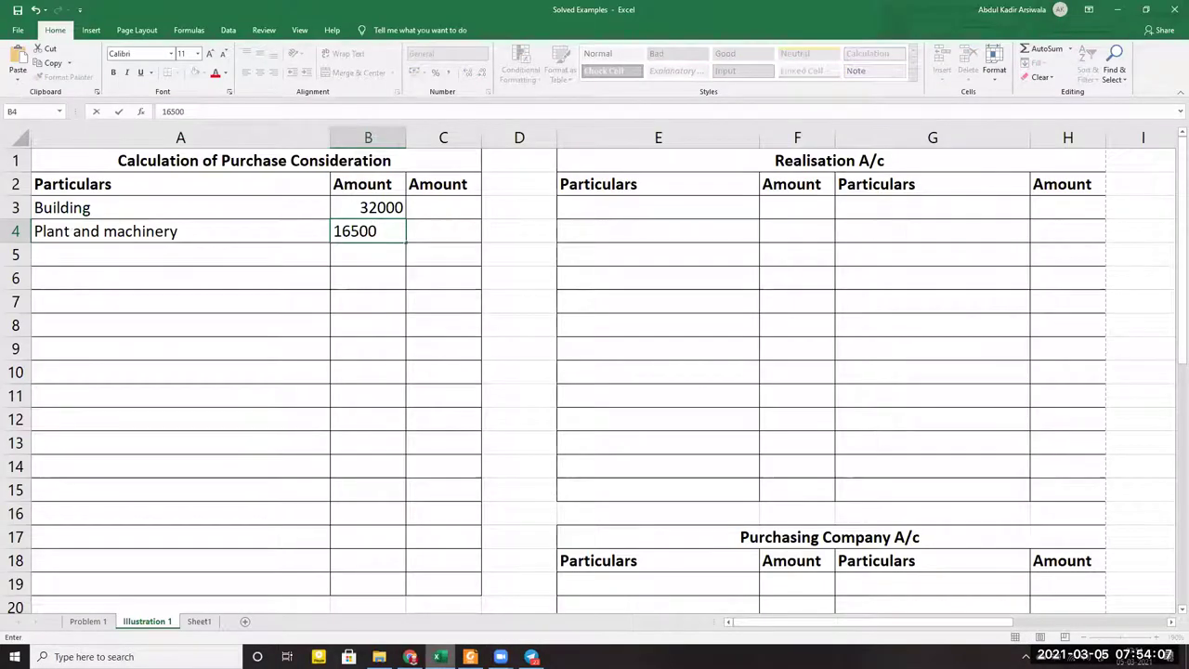
pyautogui.press('Return')
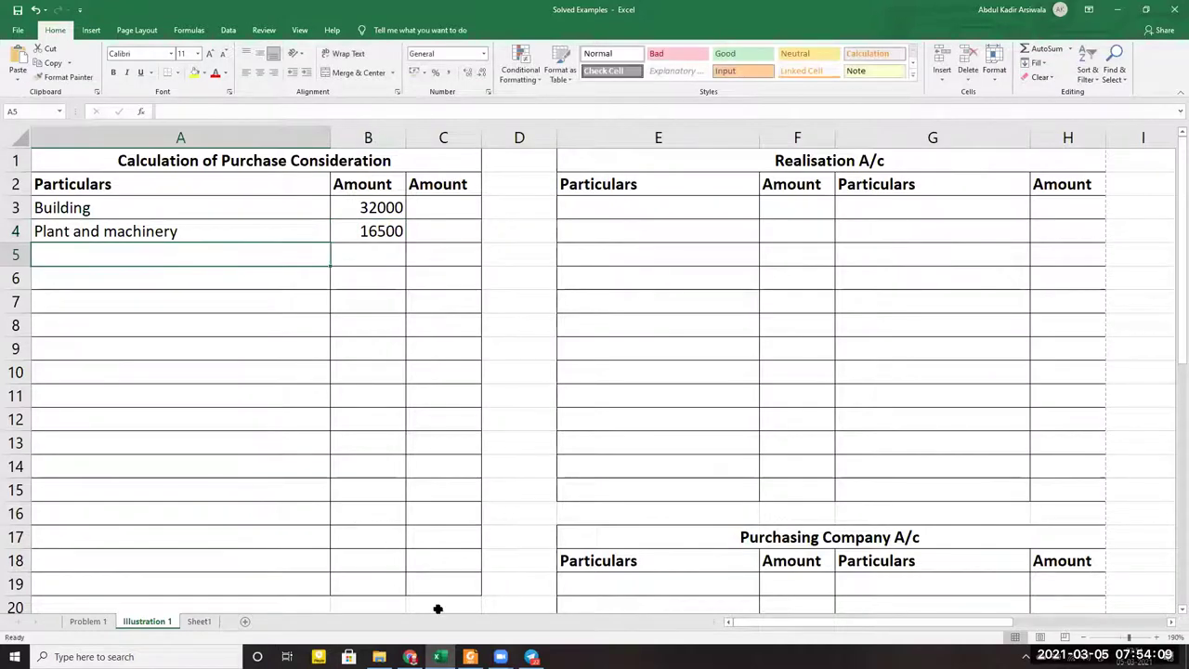
# Check the takeover terms in the Foxit Reader PDF and enter Furniture with amount 2000 in row 5 of the Excel Purchase Consideration table
pyautogui.click(471, 657)
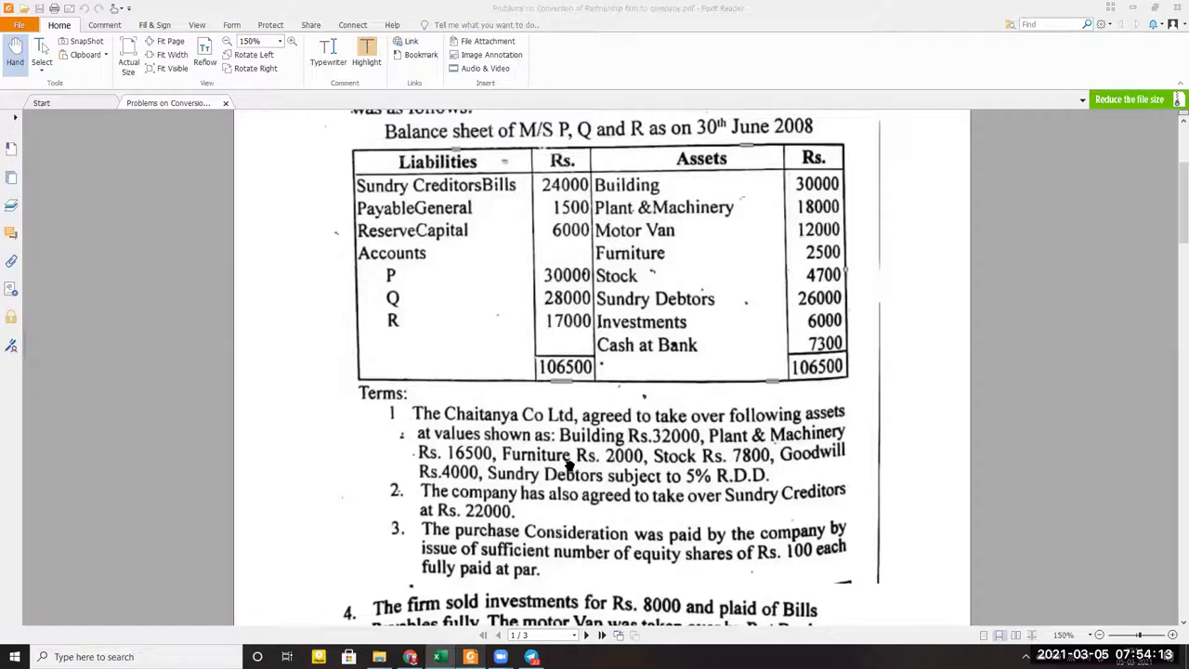
pyautogui.click(634, 468)
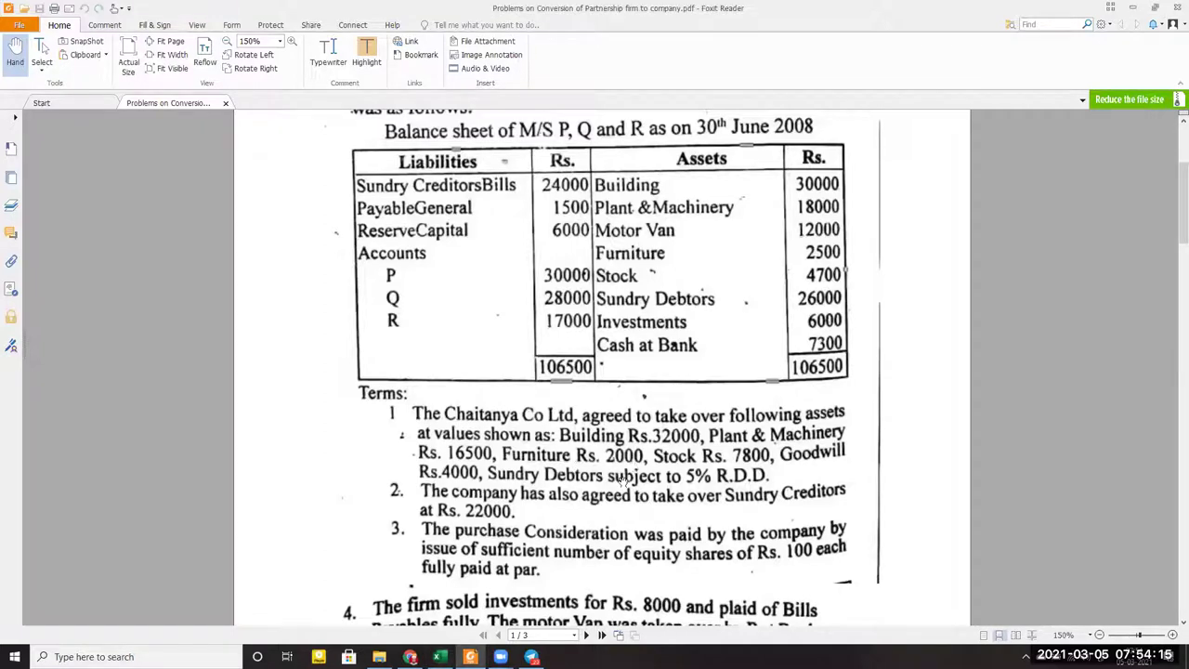
pyautogui.click(442, 652)
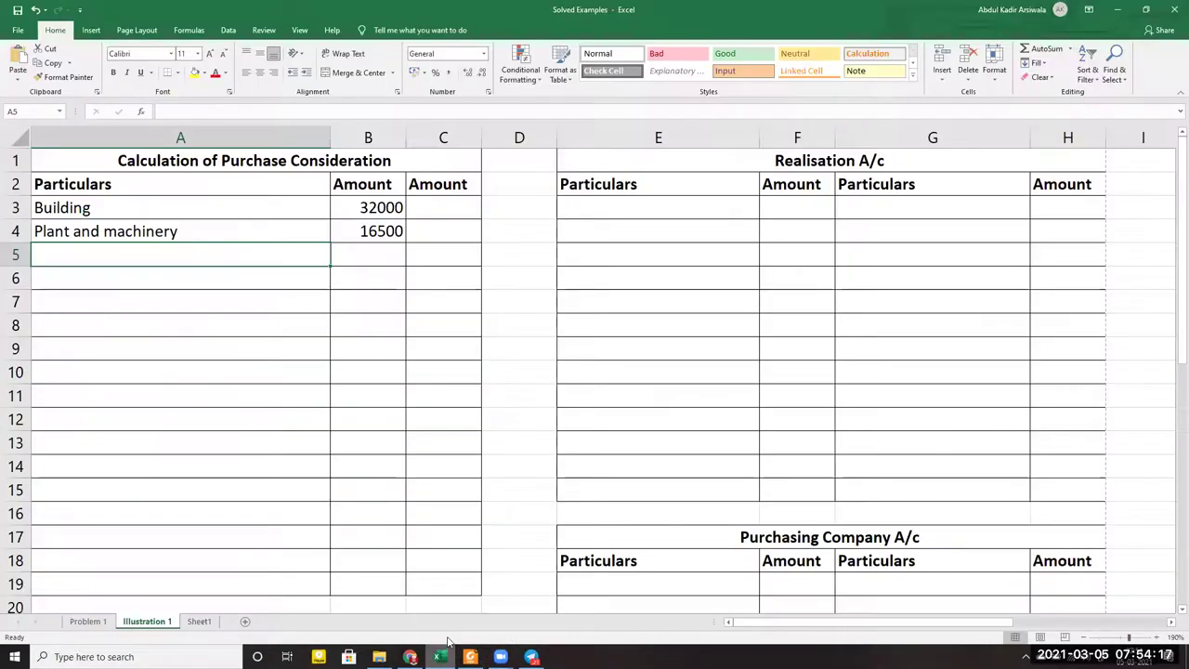
pyautogui.write('Furniture')
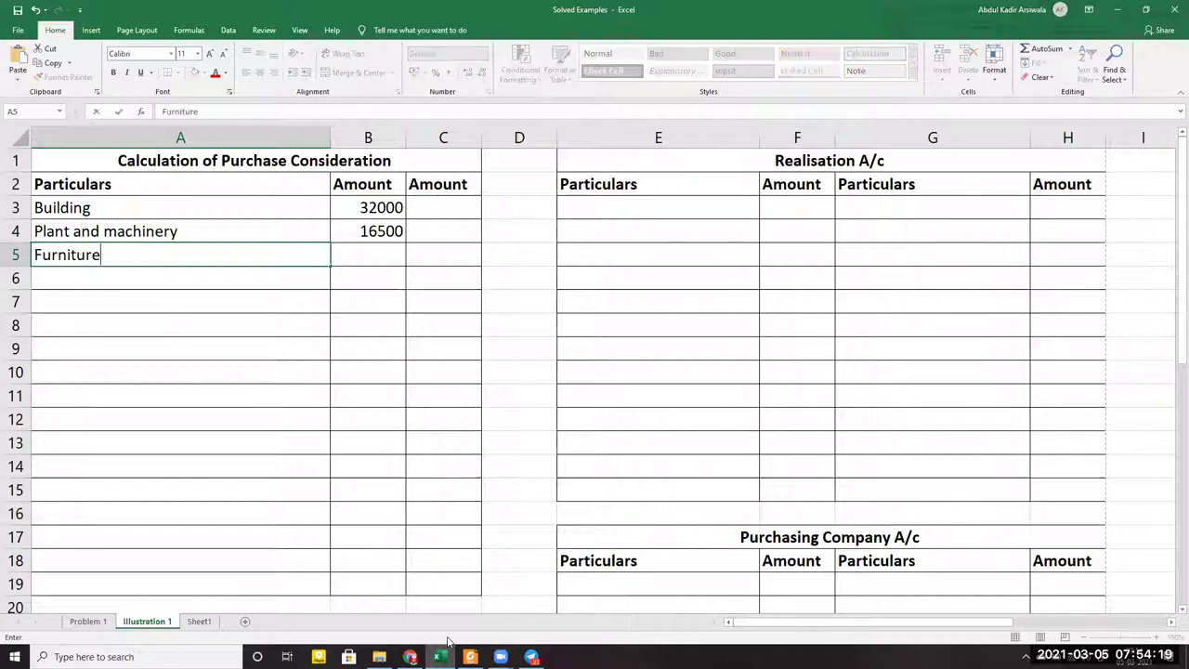
pyautogui.press('Tab')
pyautogui.write('2000')
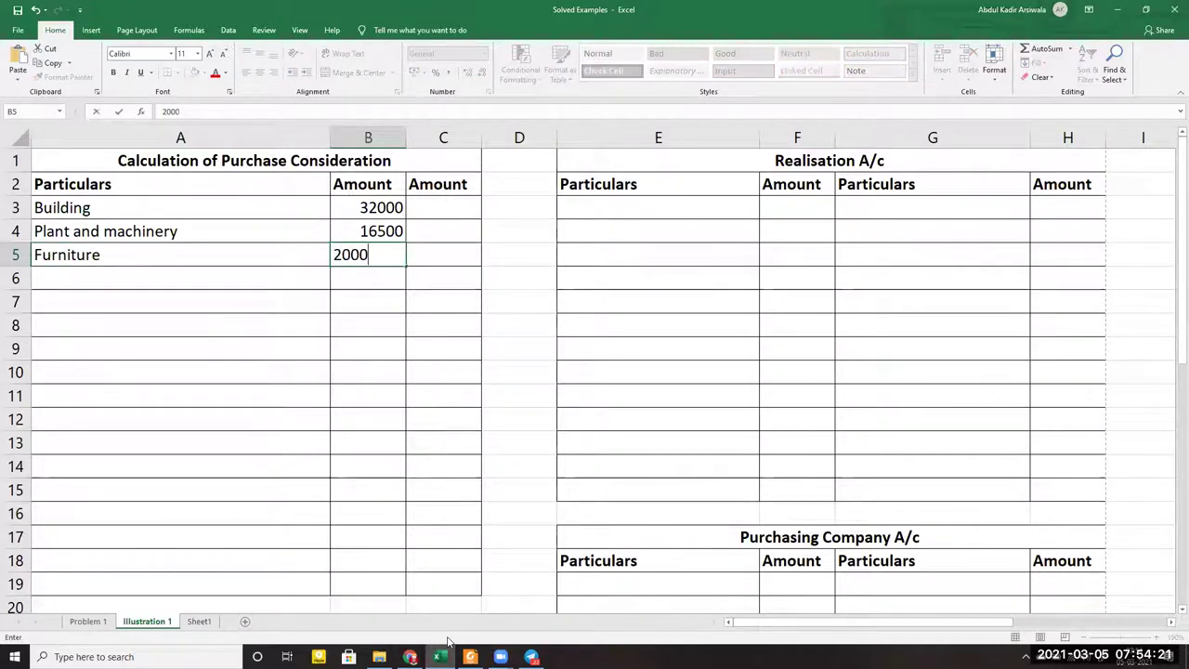
pyautogui.press('Return')
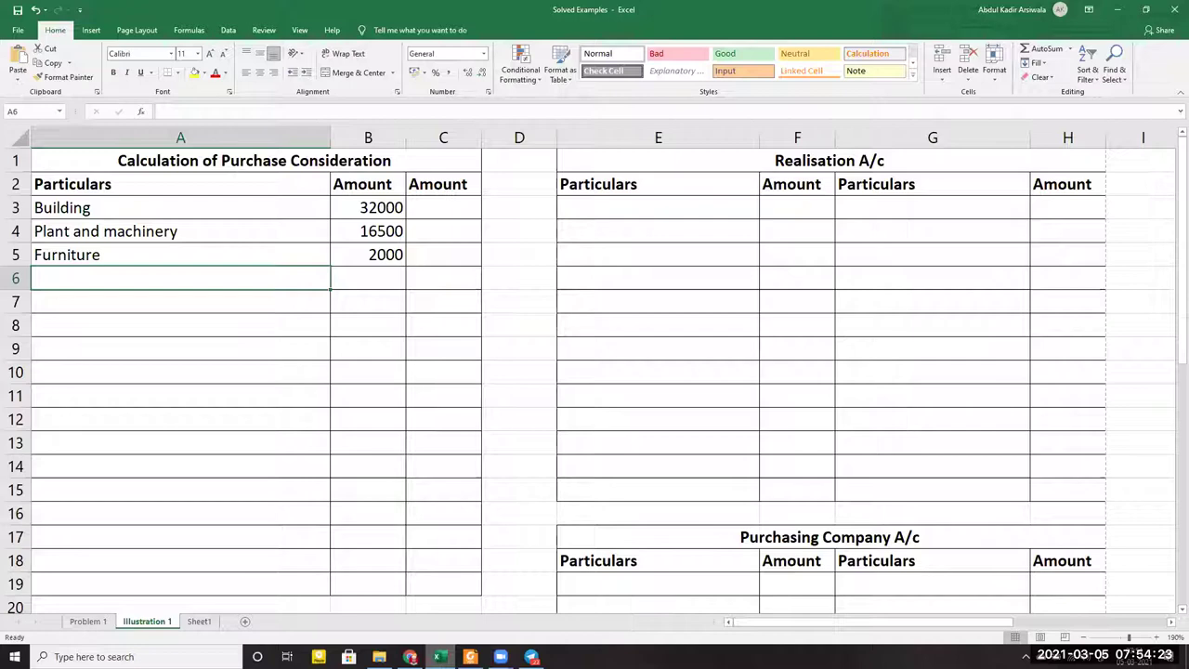
# Verify the stock takeover value in the PDF and set the Stock amount in the Excel Purchase Consideration table to 7800
pyautogui.hotkey('alt', 'Tab')
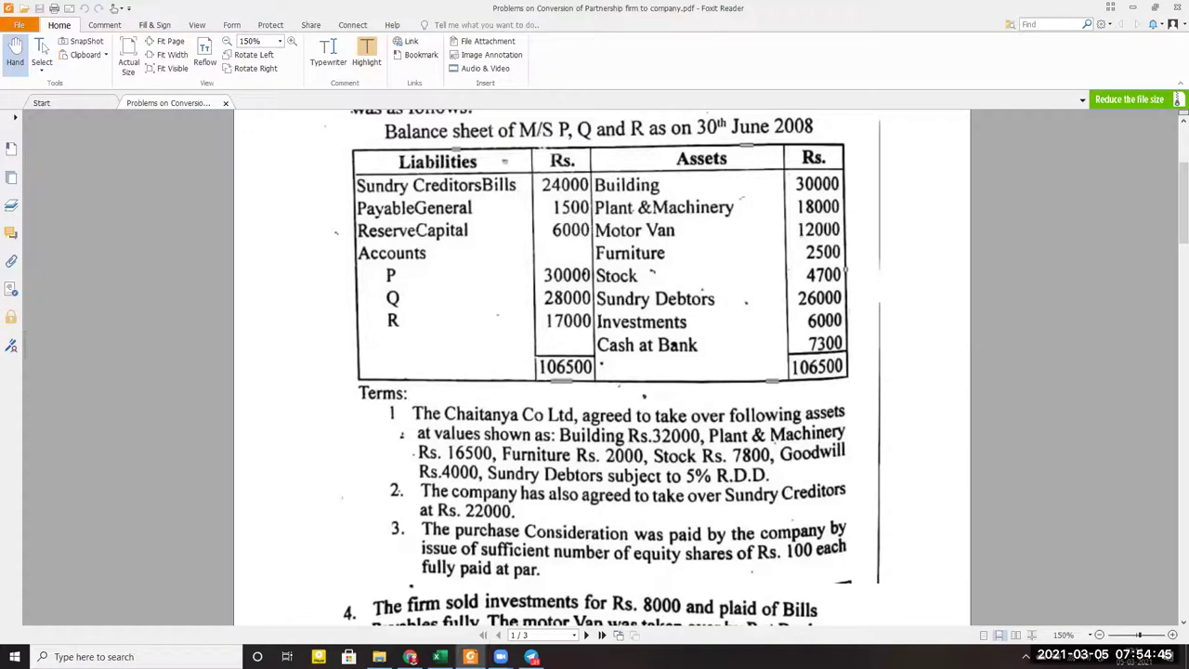
pyautogui.hotkey('alt', 'Tab')
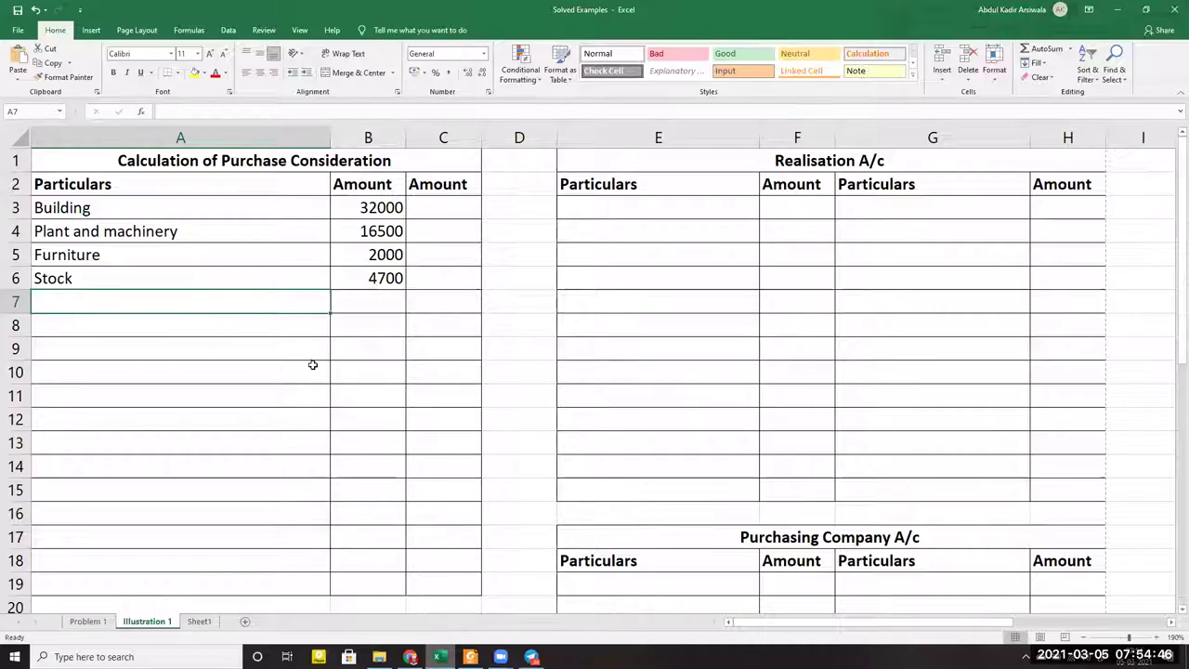
pyautogui.click(388, 277)
pyautogui.write('7800')
pyautogui.press('Return')
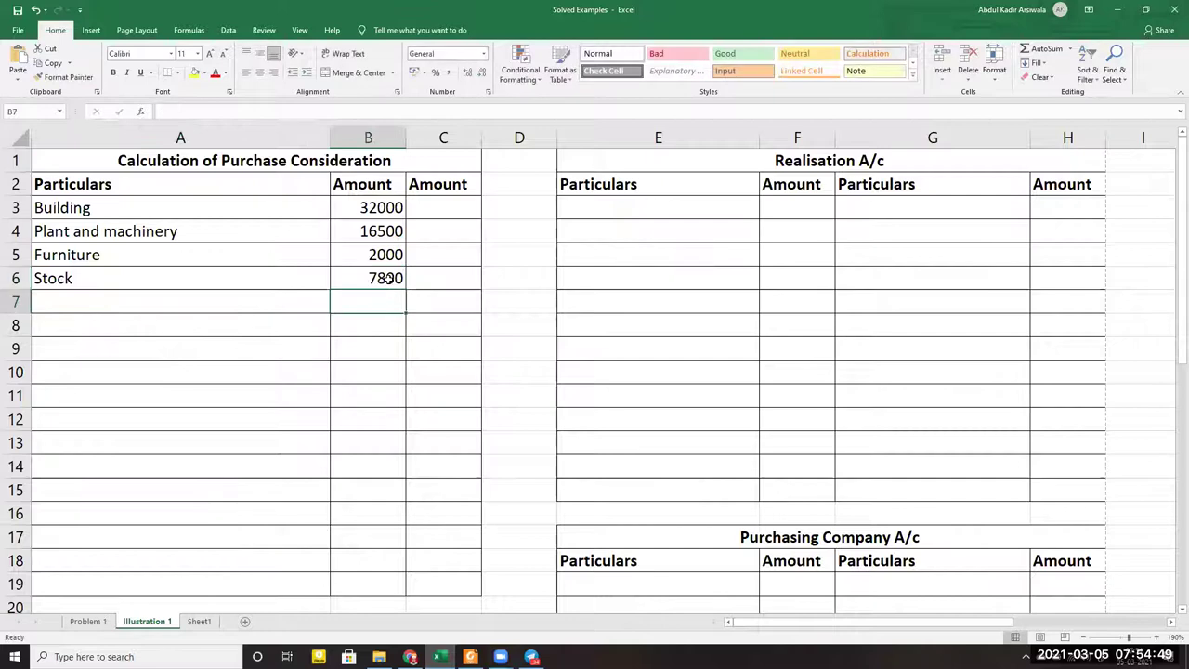
# Consult the PDF terms and enter Goodwill with amount 4000 in row 7 of the Excel Purchase Consideration table
pyautogui.hotkey('alt', 'Tab')
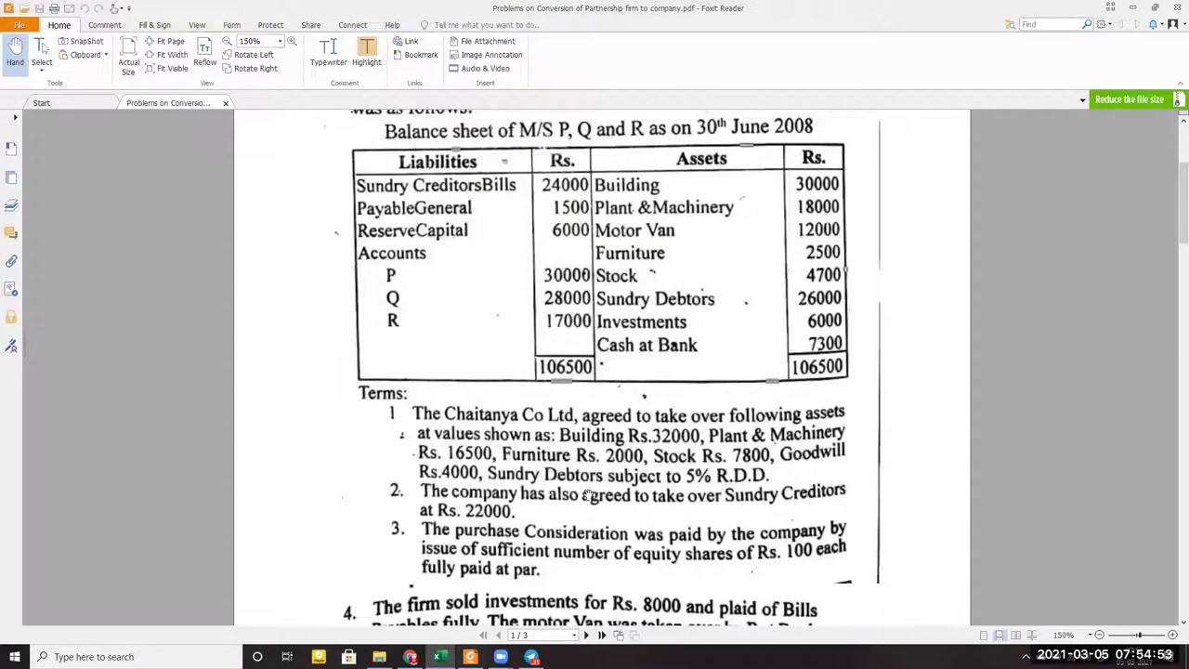
pyautogui.press('alt')
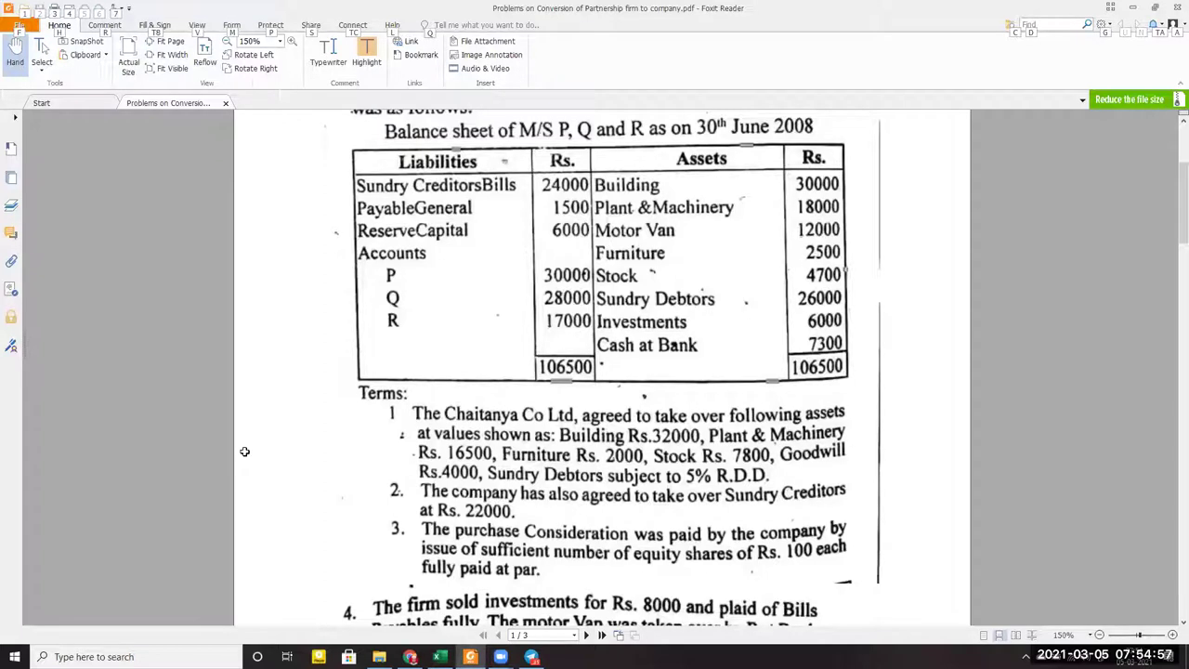
pyautogui.hotkey('alt', 'Tab')
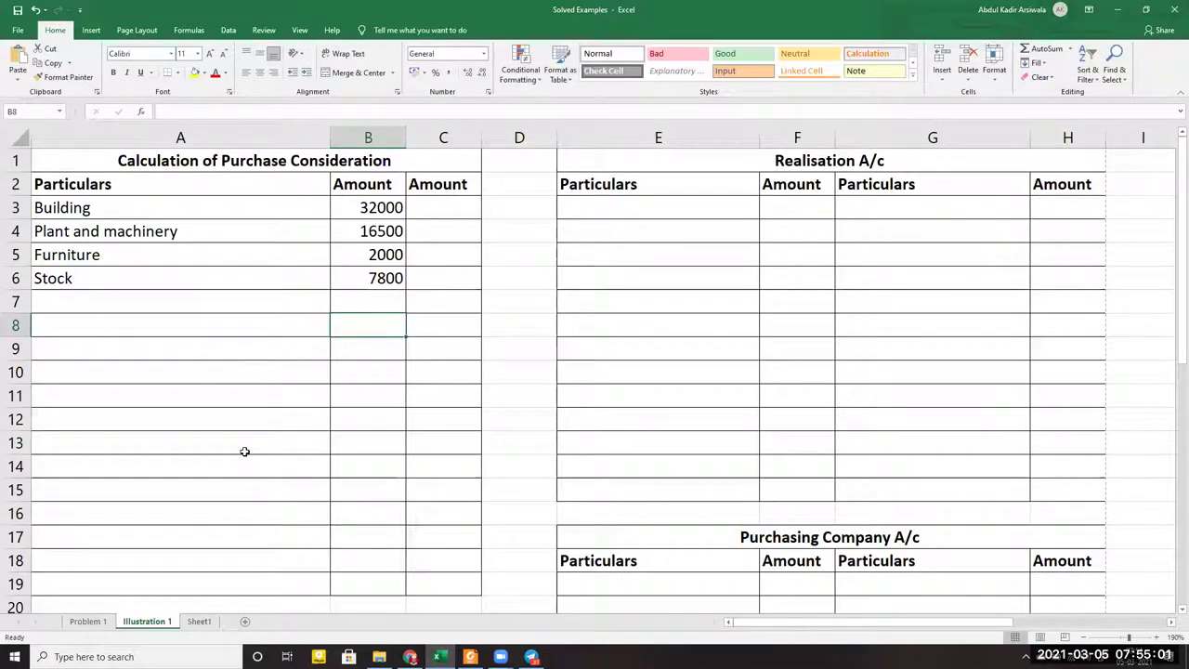
pyautogui.press('Up')
pyautogui.press('Left')
pyautogui.write('Goodwill')
pyautogui.press('Tab')
pyautogui.write('4000')
pyautogui.press('Return')
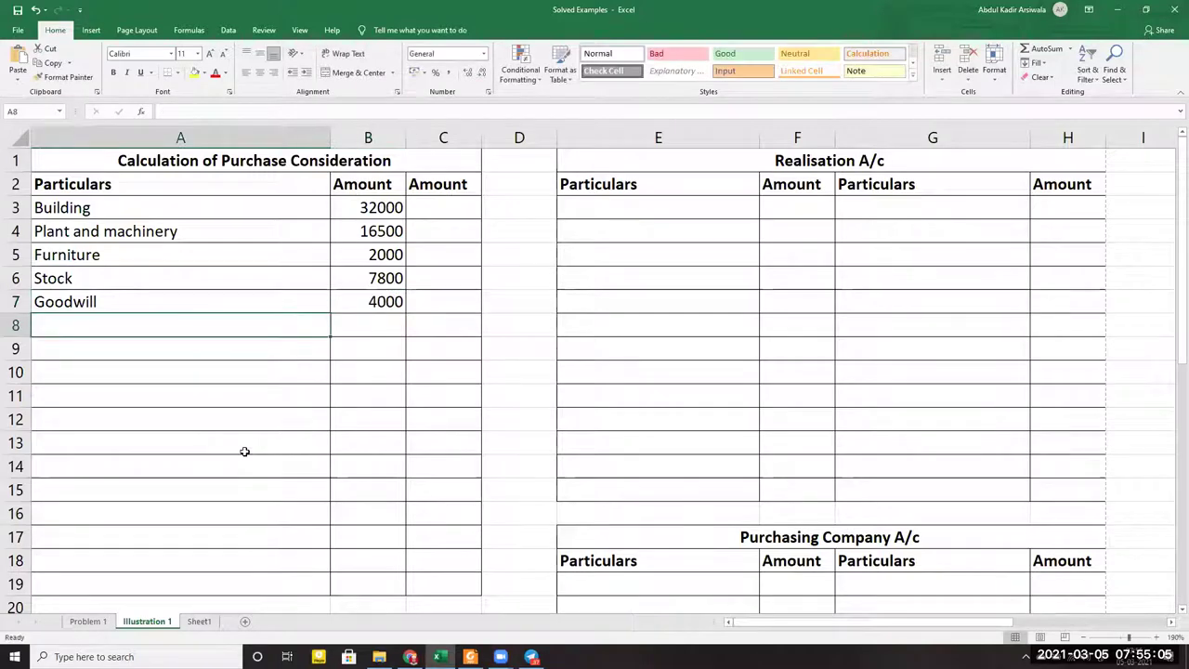
# Look up the debtors balance and R.D.D. term in the PDF and enter Sundry Debtors as the particular in row 8 of the Excel table
pyautogui.hotkey('alt', 'Tab')
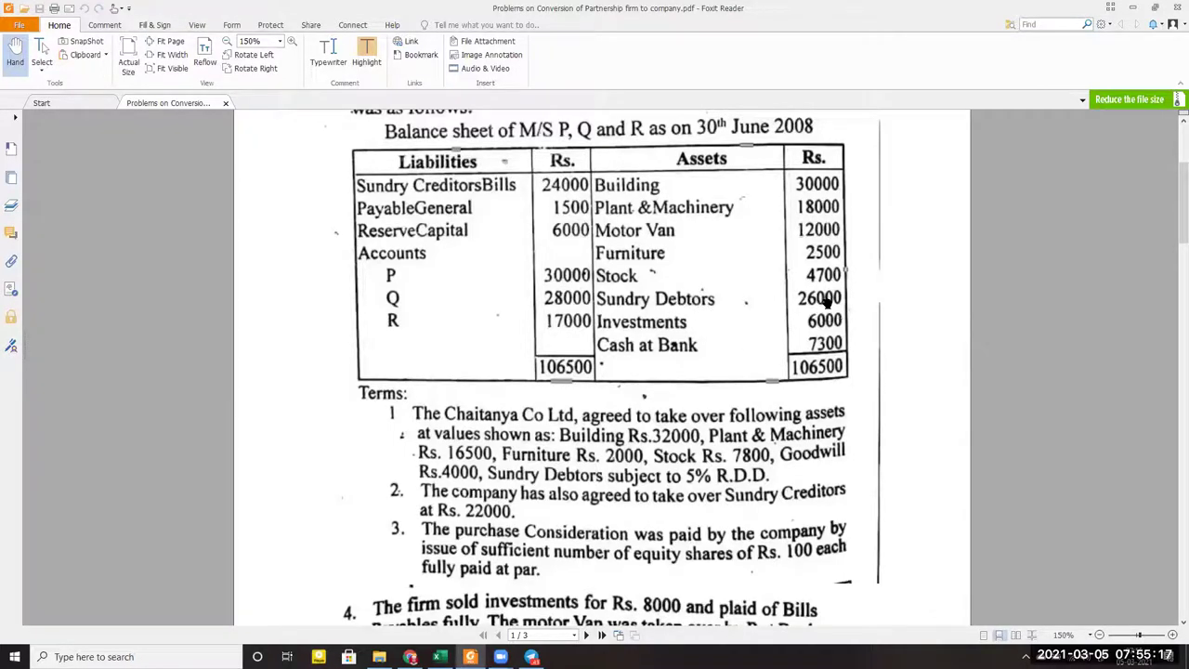
pyautogui.hotkey('alt', 'Tab')
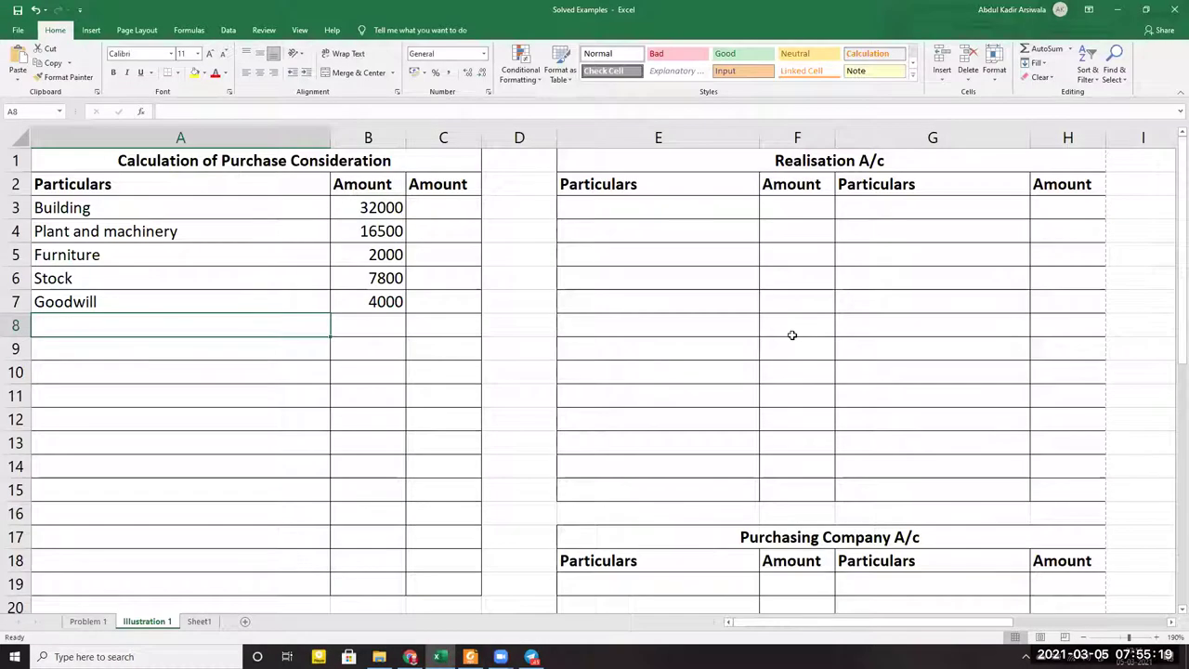
pyautogui.write('Sundry ')
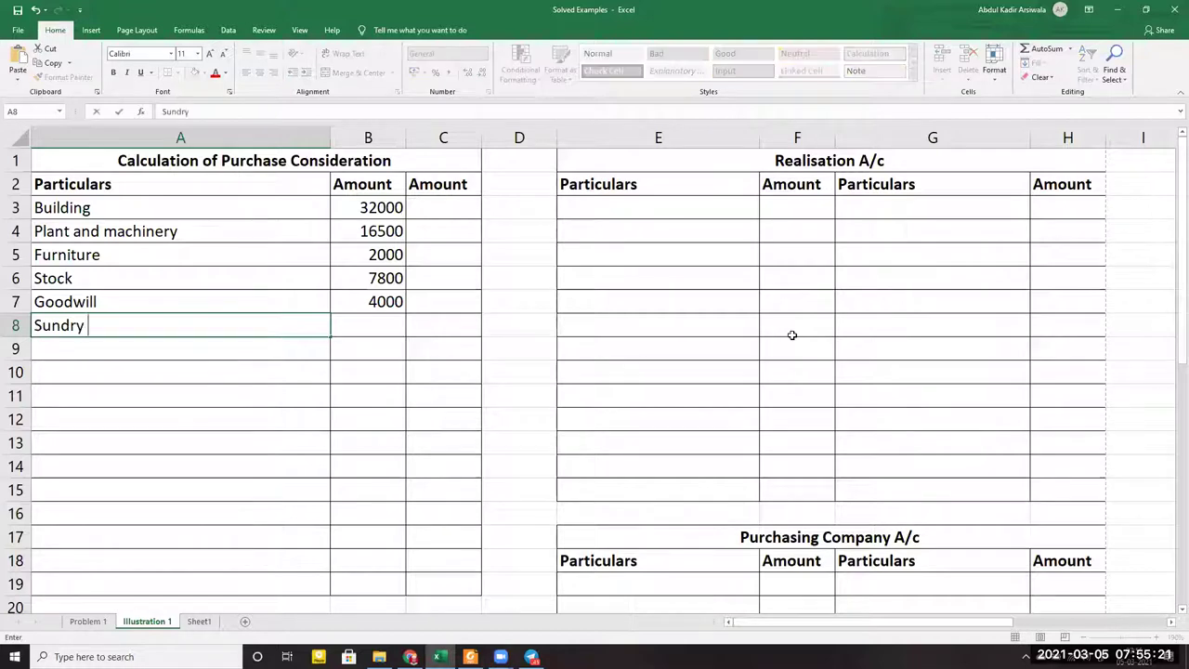
pyautogui.write('DEbtors')
pyautogui.press('Tab')
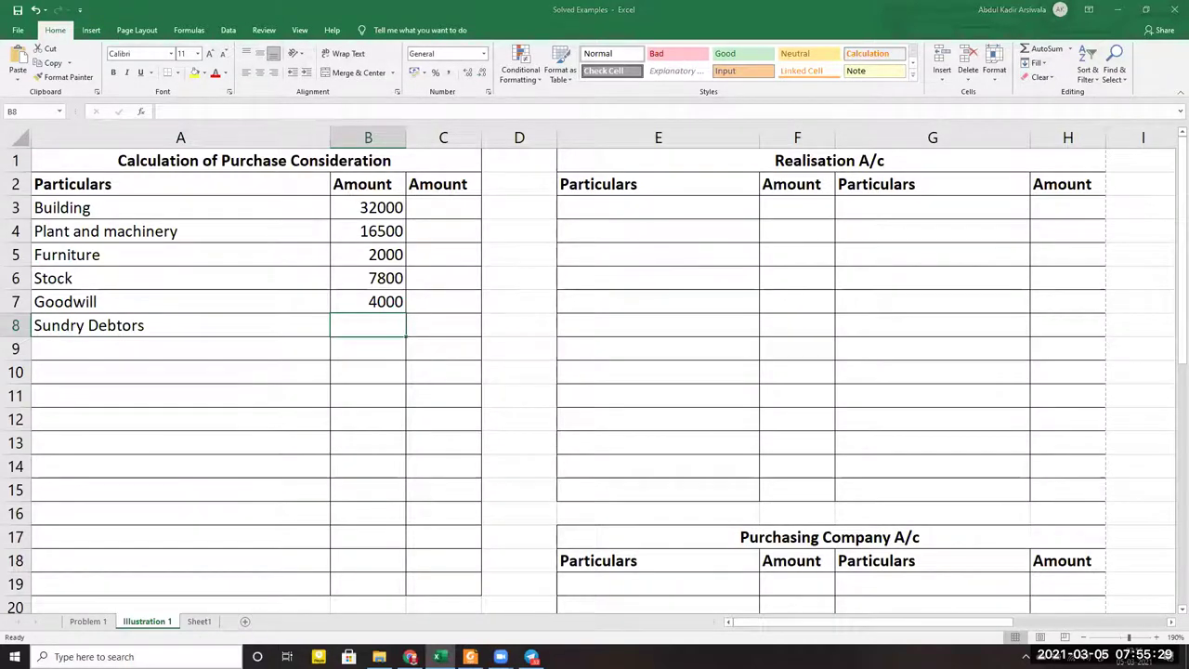
# Open the Windows Calculator, place it clear of the Purchase Consideration table, and compute the 5% R.D.D. as 26000 × 0.05
pyautogui.press('super')
pyautogui.write('calcu')
pyautogui.press('Return')
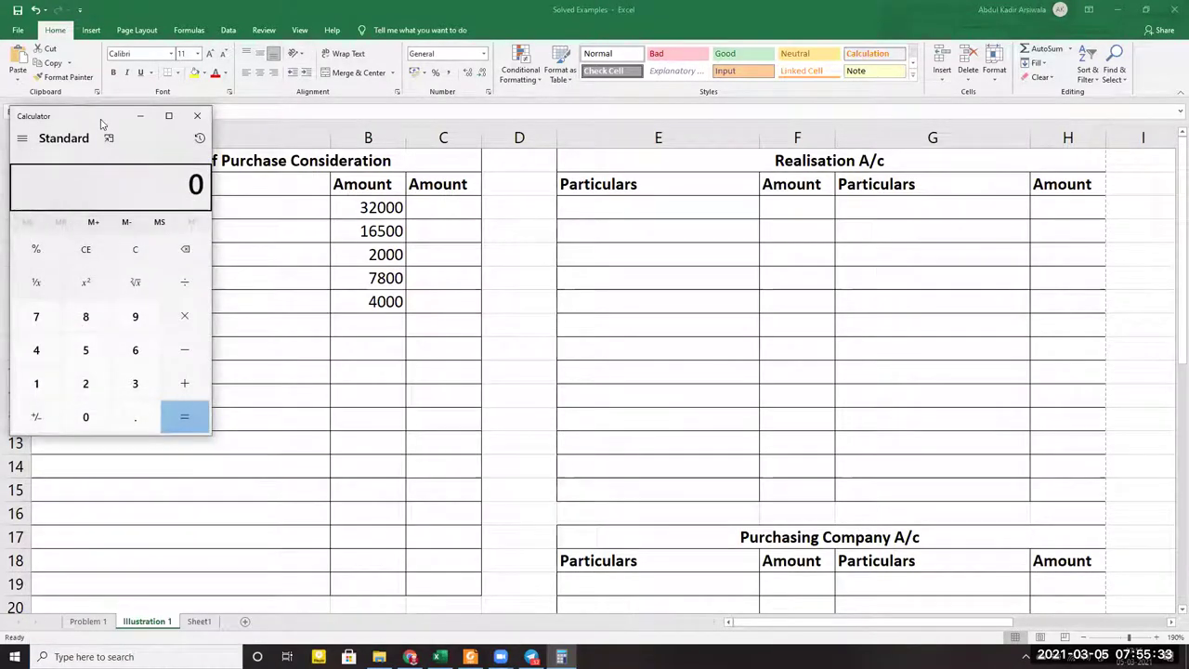
pyautogui.moveTo(103, 123); pyautogui.dragTo(896, 180)
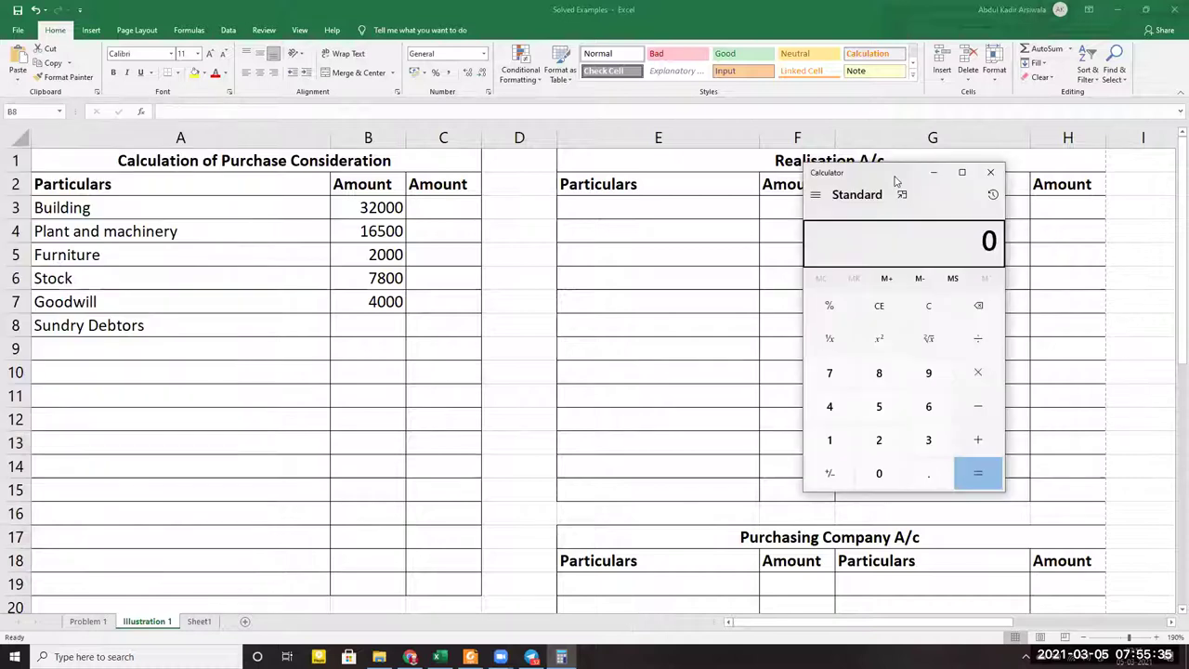
pyautogui.write('26,000')
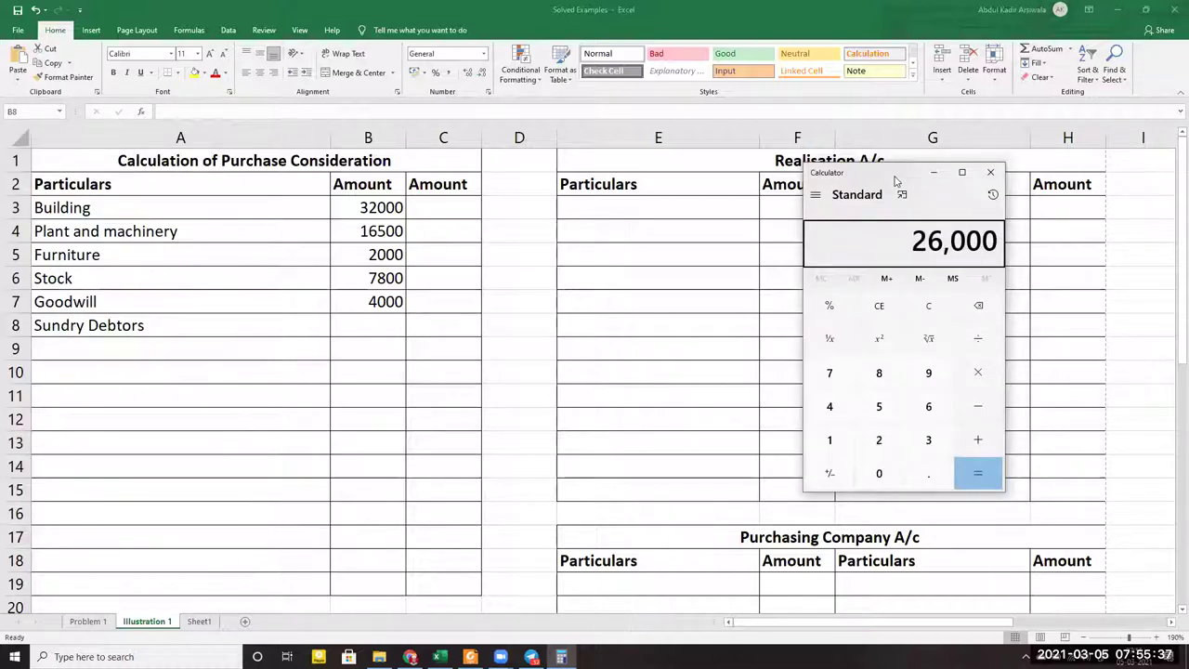
pyautogui.press('*')
pyautogui.write('0.05')
pyautogui.press('Return')
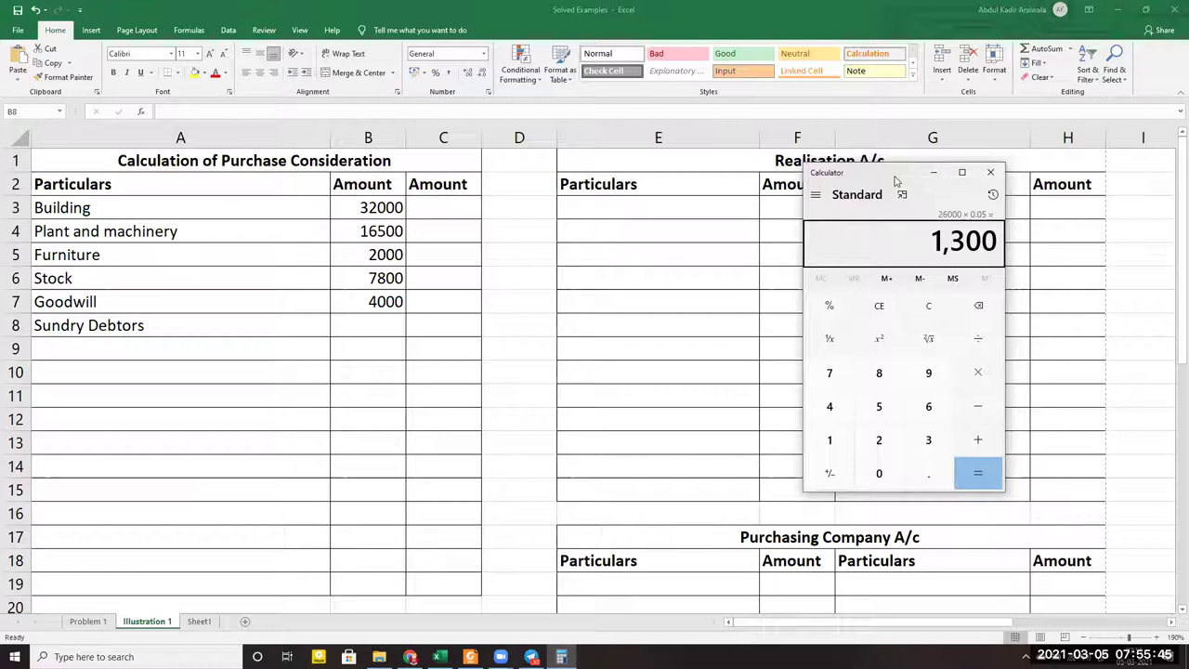
# Calculate the difference between the R.D.D. and 26000, close Calculator, and enter 24700 as the Sundry Debtors amount in Excel
pyautogui.press('-')
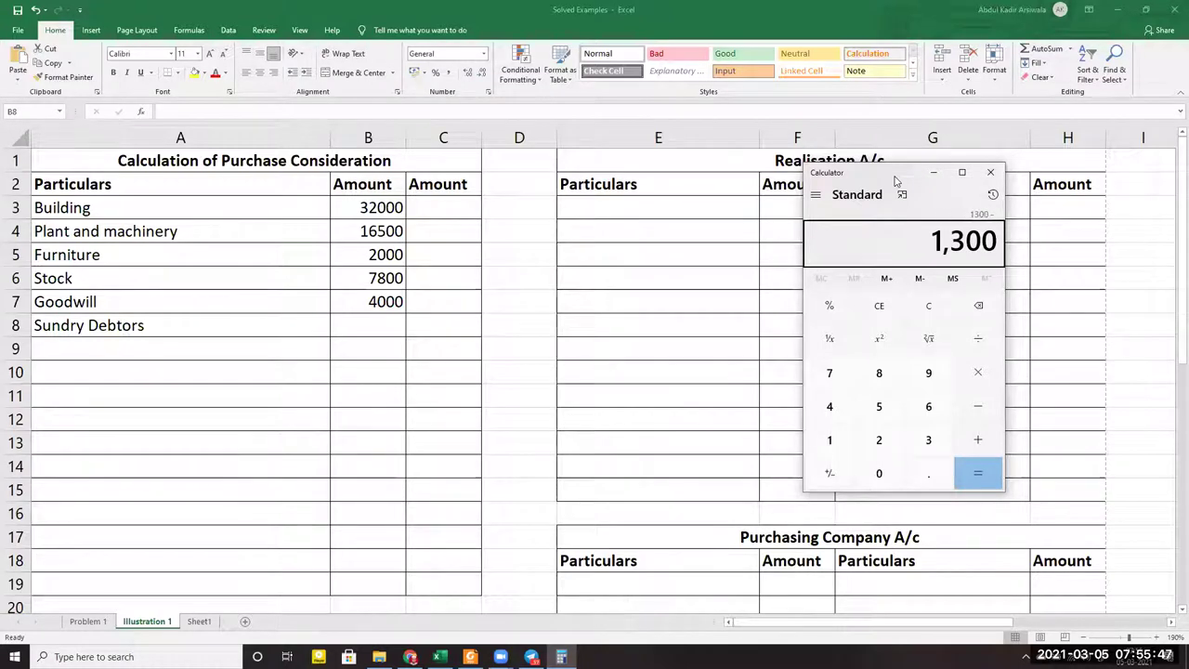
pyautogui.write('26000')
pyautogui.press('Return')
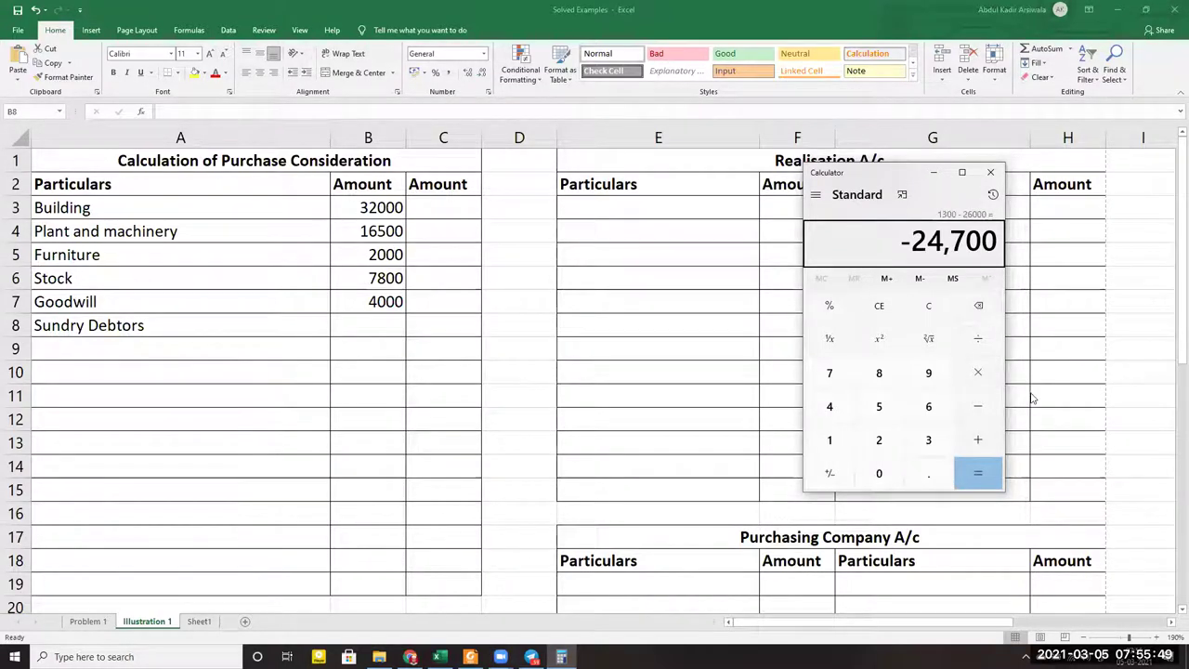
pyautogui.click(991, 172)
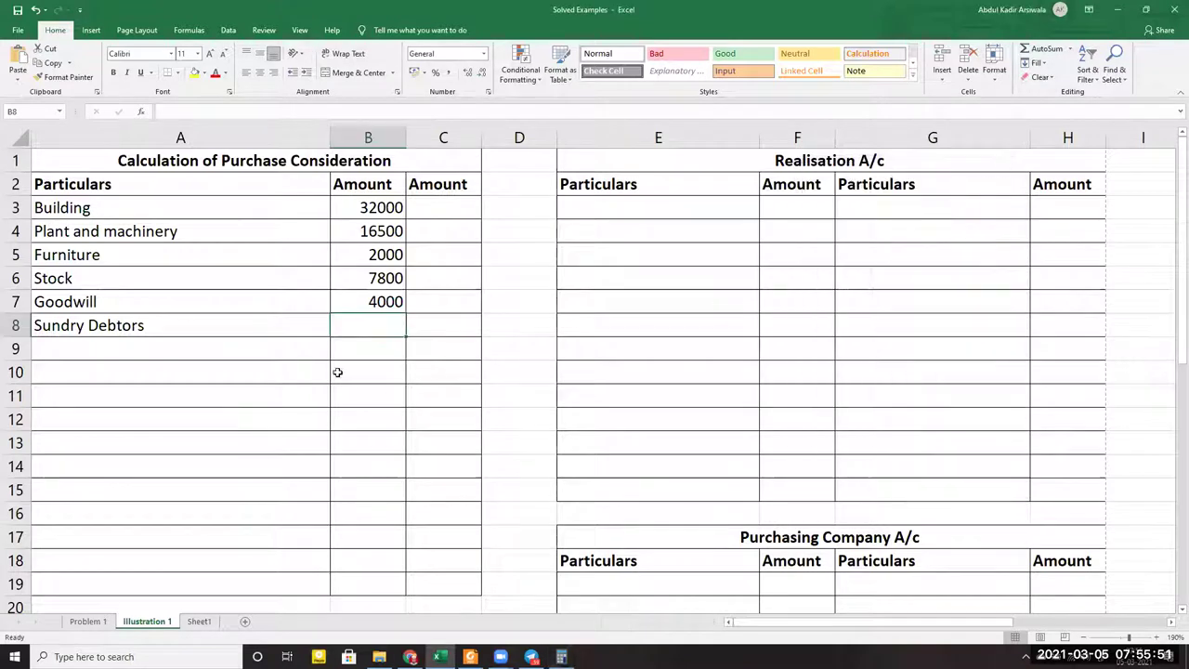
pyautogui.write('24700')
pyautogui.press('Return')
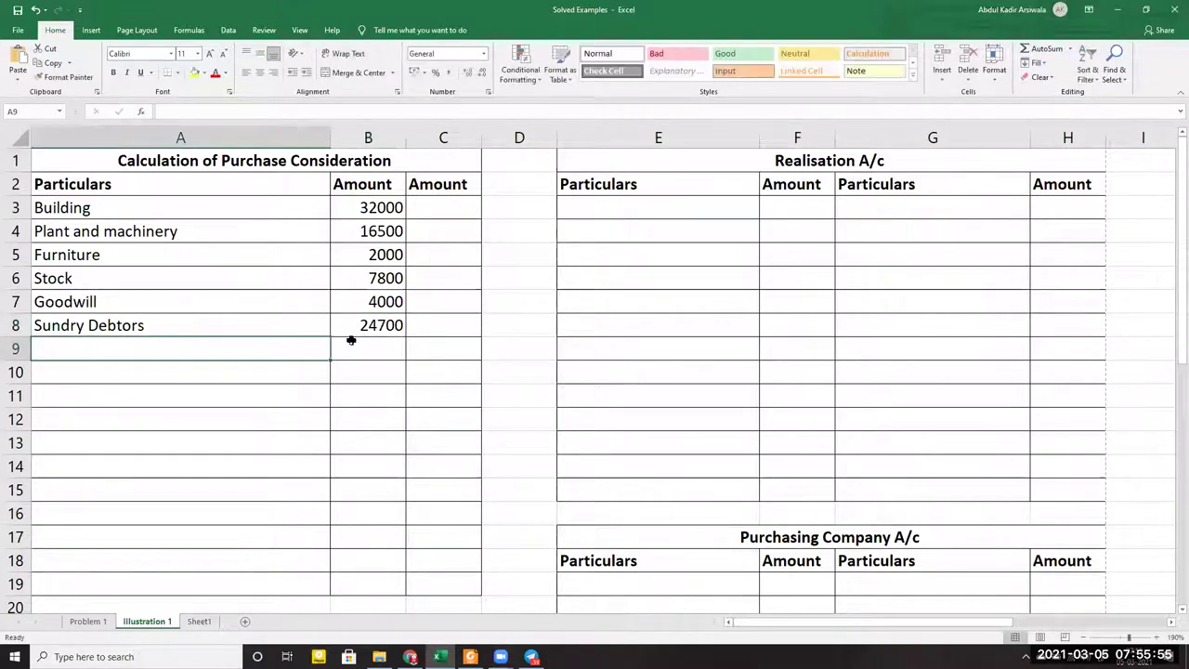
# Reopen Calculator and add the asset amounts 32000, 16500, 2000, 7800, 4000 and 24700
pyautogui.hotkey('alt', 'Tab')
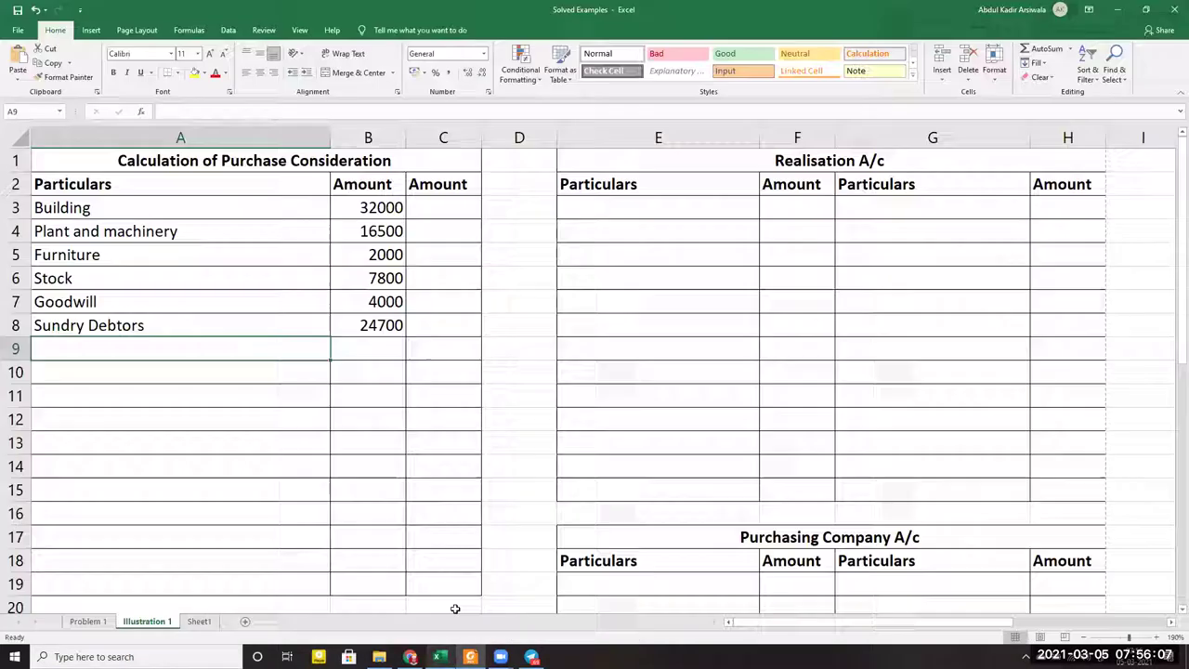
pyautogui.click(440, 657)
pyautogui.click(427, 326)
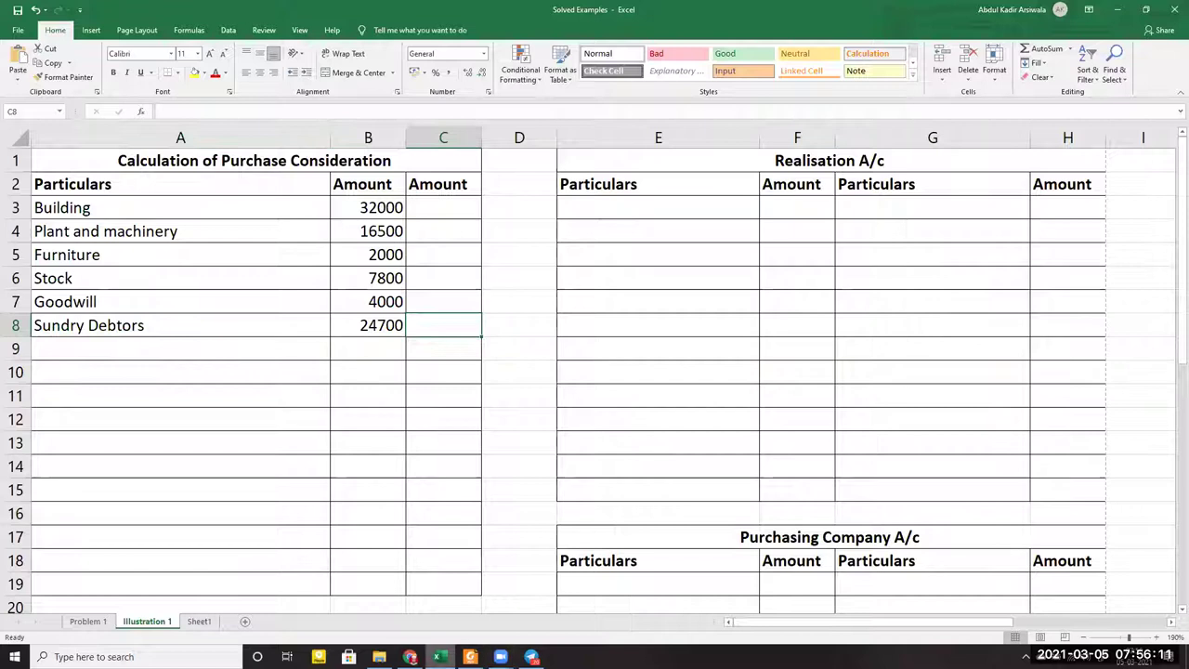
pyautogui.click(93, 657)
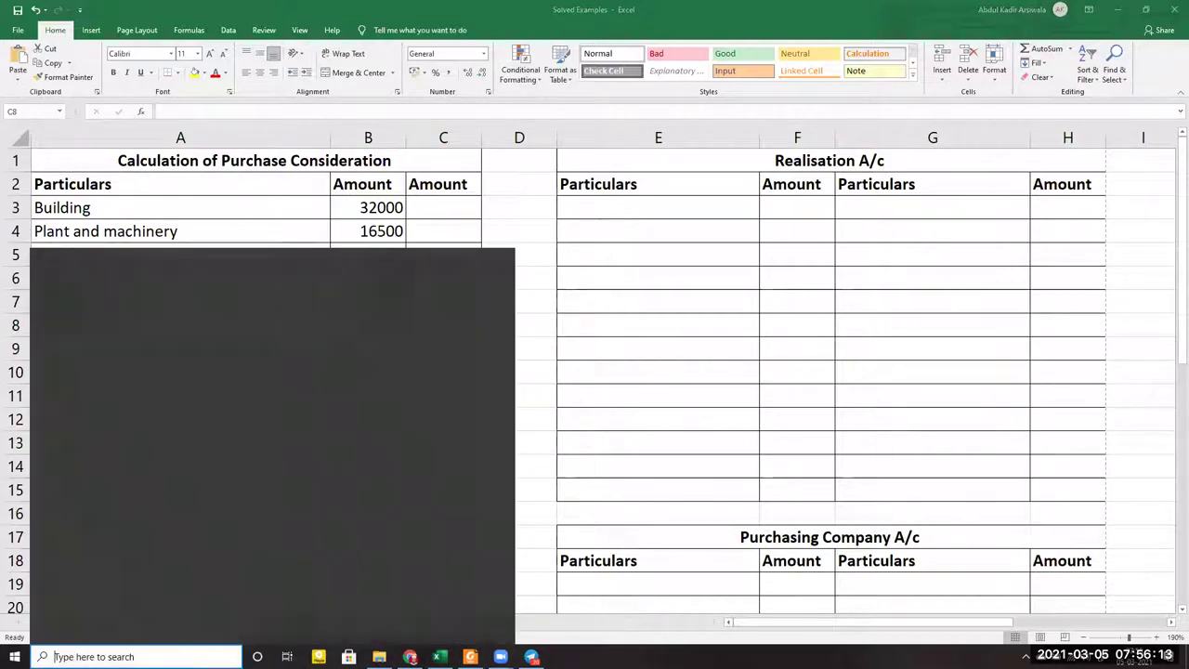
pyautogui.write('calc')
pyautogui.press('Return')
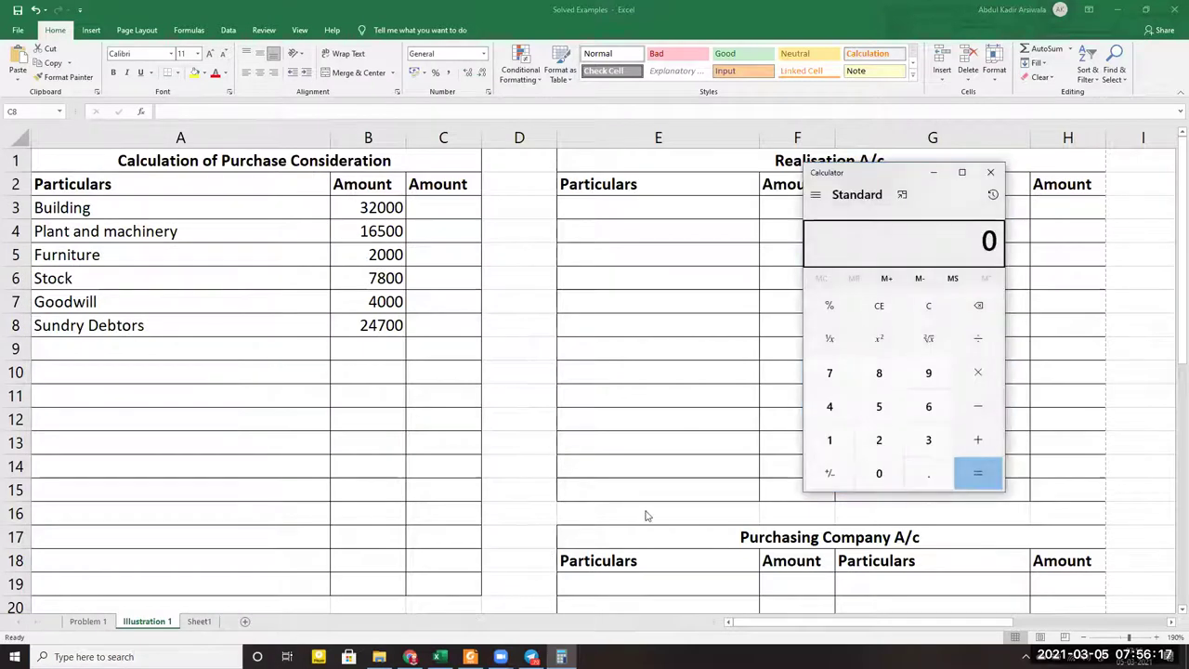
pyautogui.write('32000+16500+2000+7800+4000+24700')
pyautogui.press('Return')
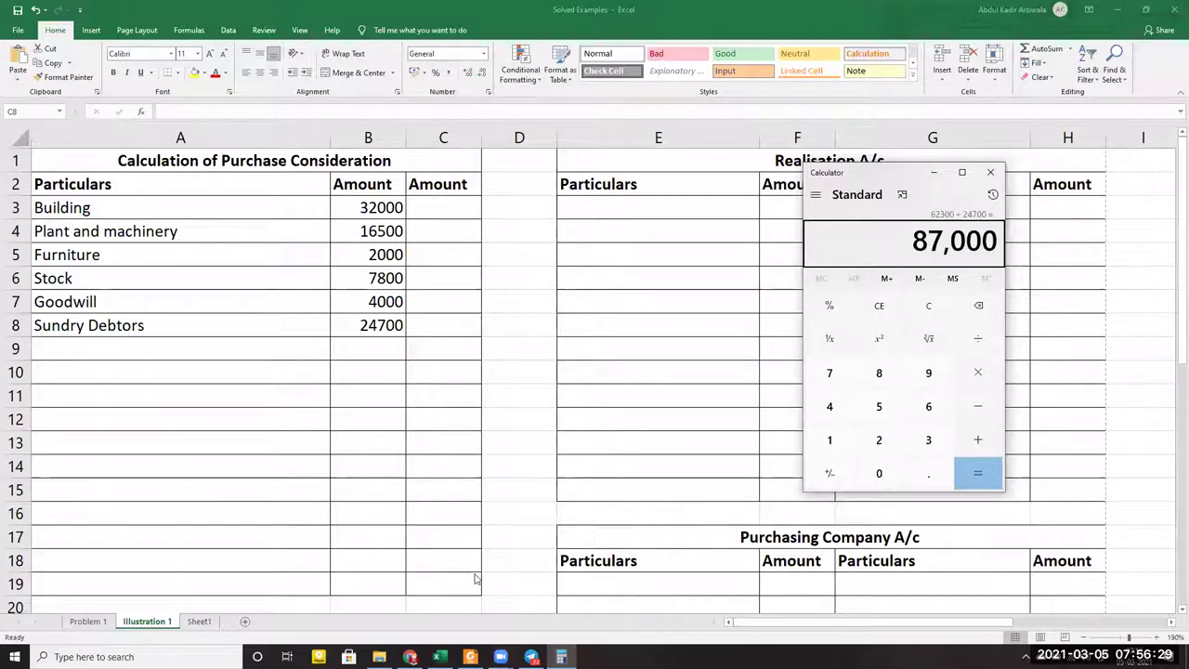
# Enter the assets total 87000 in the outer Amount column of the Sundry Debtors row in Excel
pyautogui.click(437, 330)
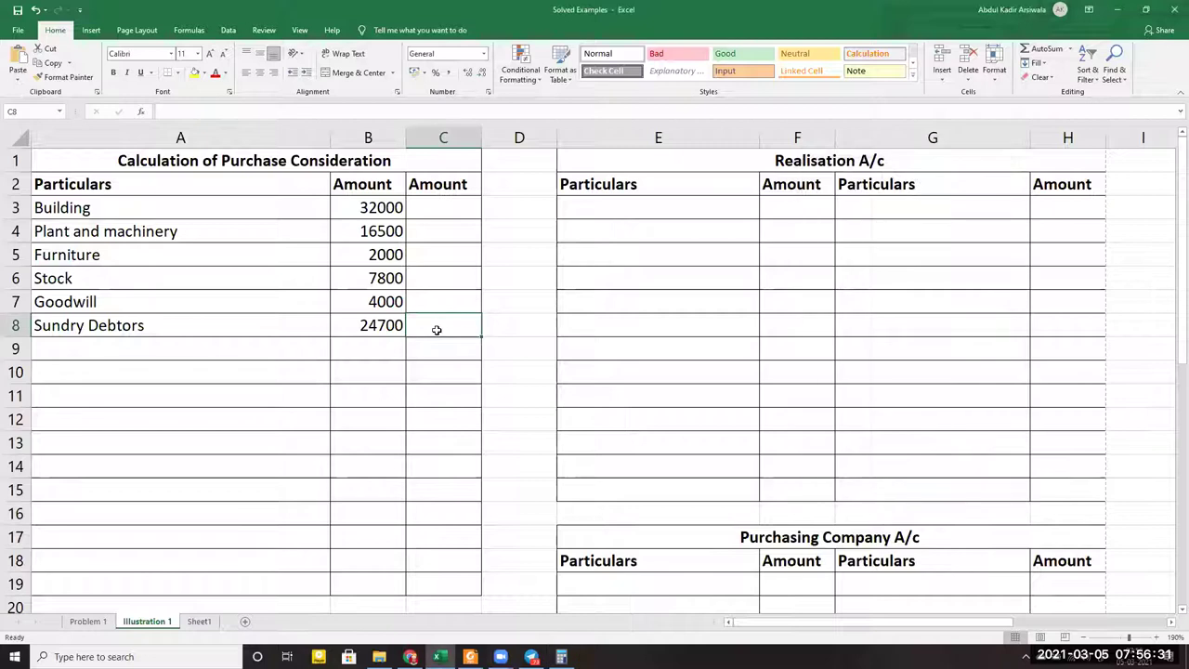
pyautogui.write('87000')
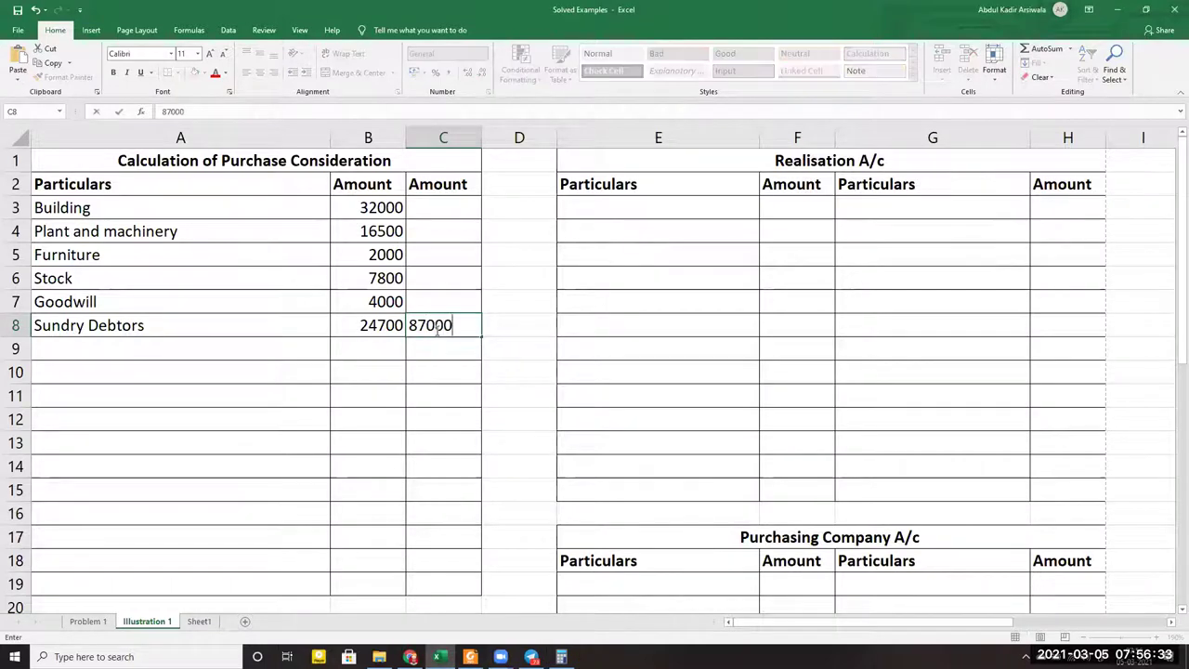
pyautogui.press('Return')
# Add the heading "less liabilities" in cell A10, leaving a blank row below the assets
pyautogui.press('Down')
pyautogui.press('Left')
pyautogui.press('Left')
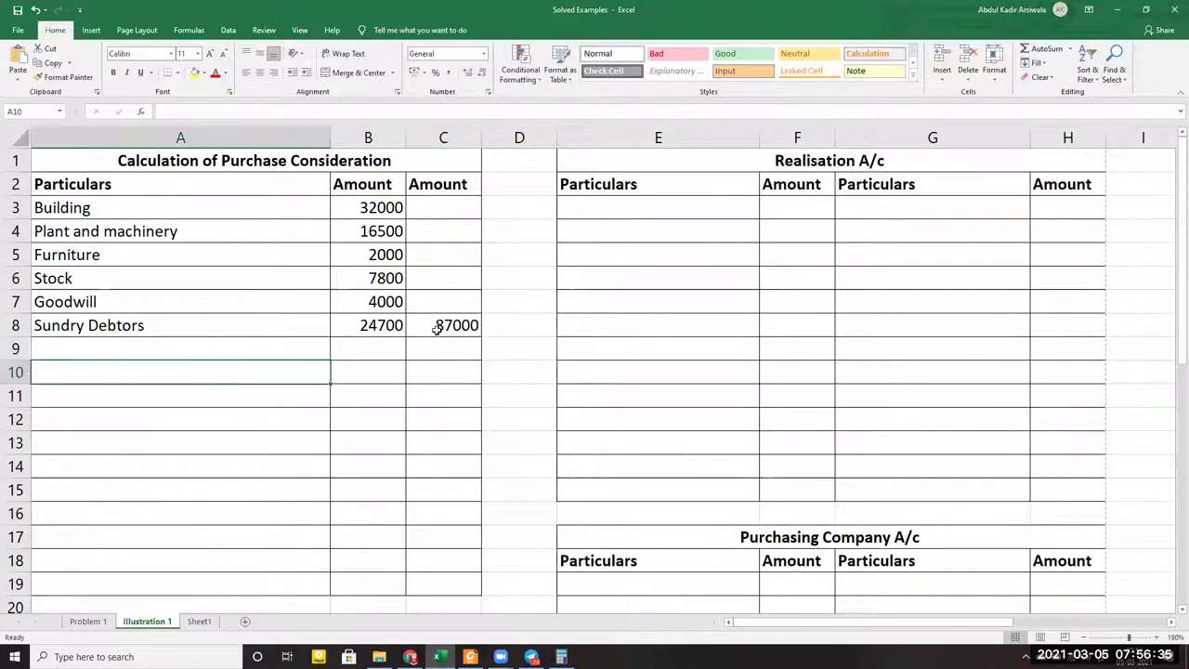
pyautogui.write('less liabilities')
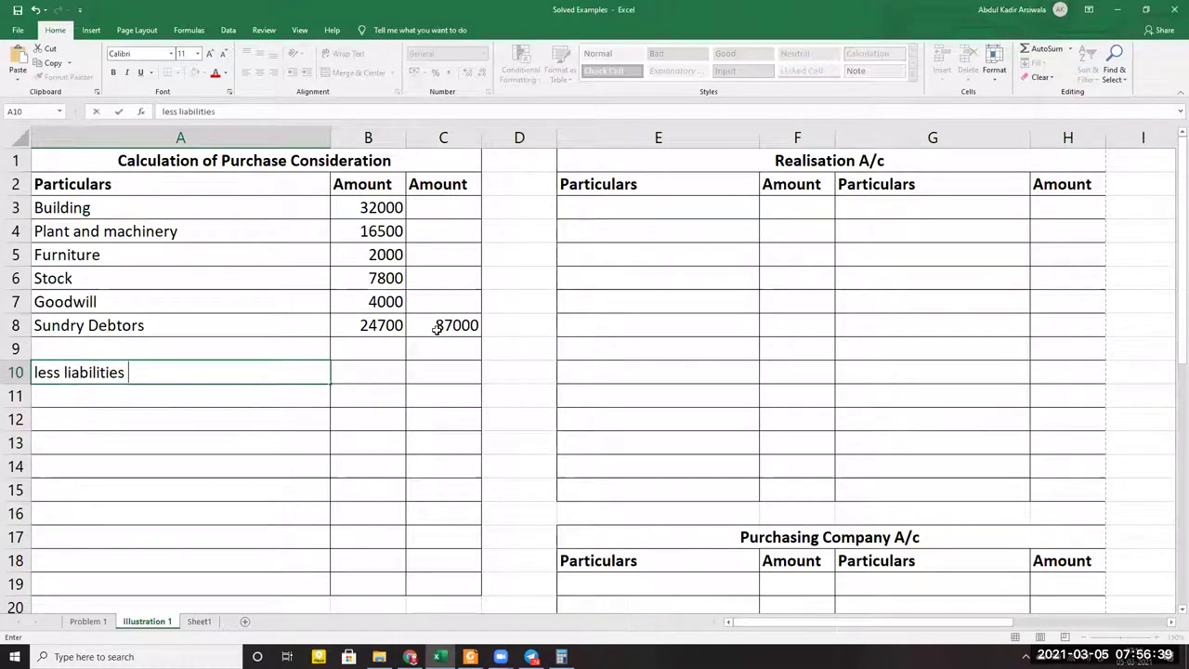
pyautogui.press('Return')
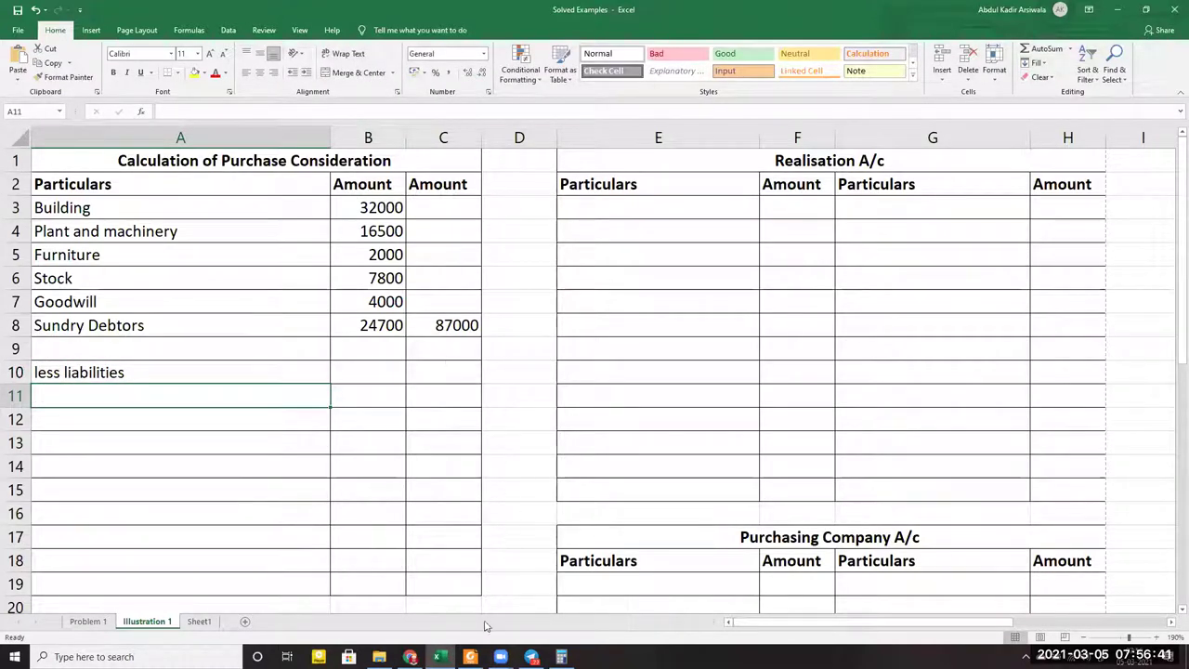
# Check the creditors term in the PDF, then enter "sundry creditors" in A11 with 22000 in the outer Amount column of the Excel sheet
pyautogui.click(470, 657)
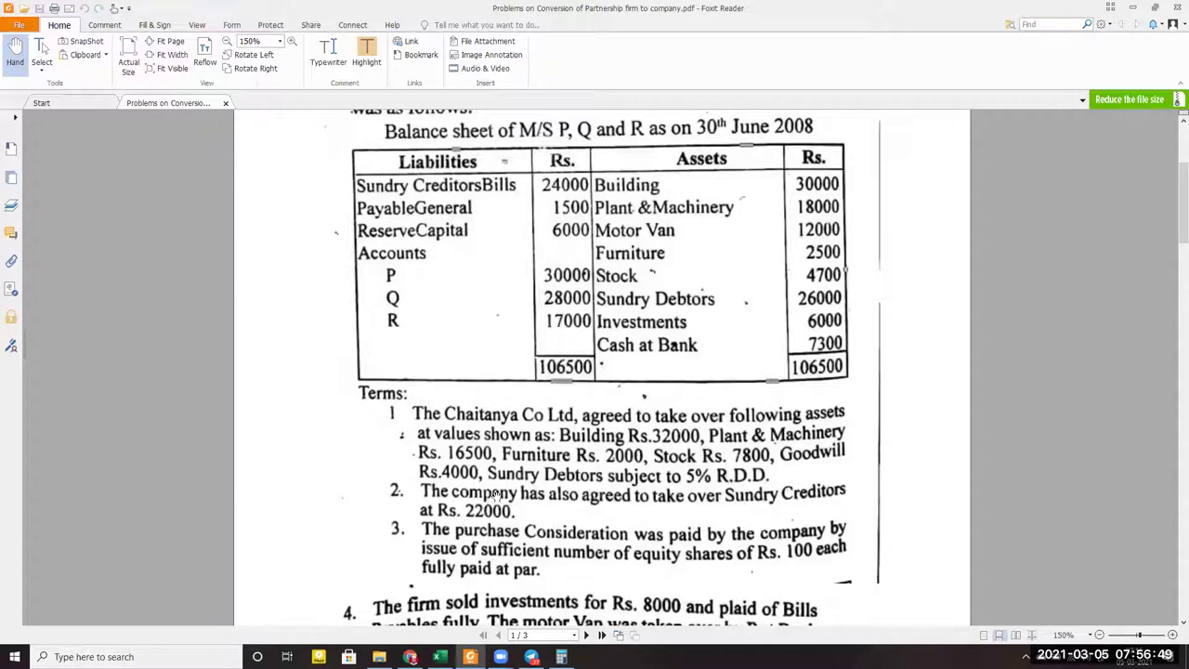
pyautogui.hotkey('alt', 'Tab')
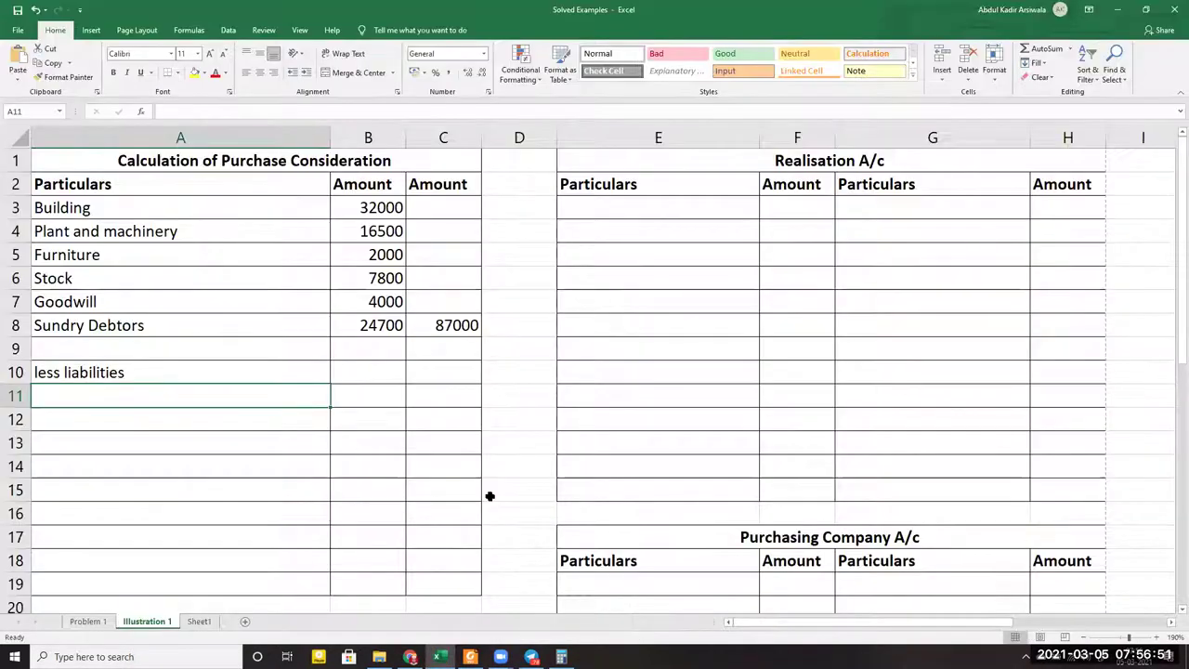
pyautogui.write('Csu')
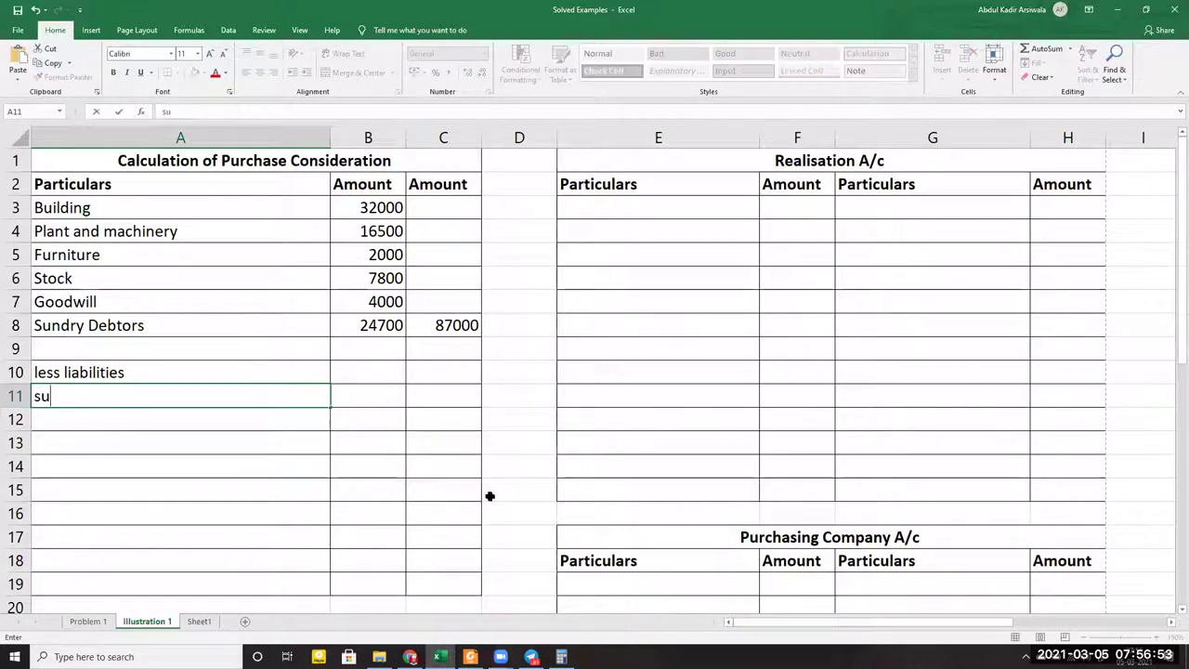
pyautogui.write('ndry creditors')
pyautogui.press('Tab')
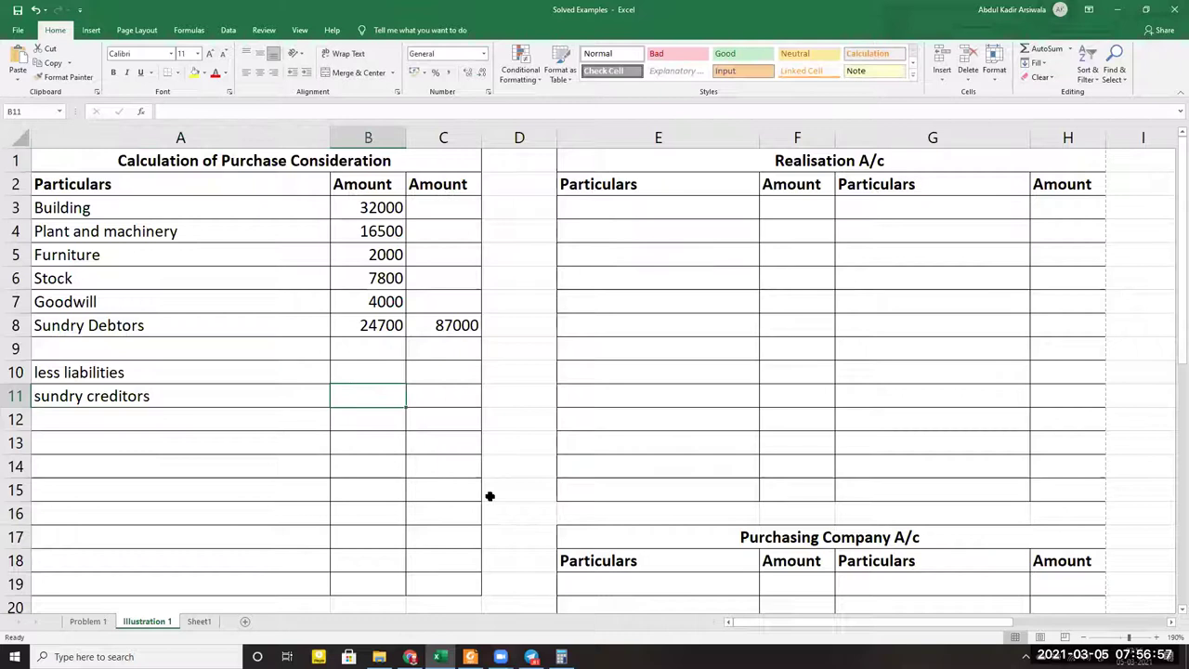
pyautogui.press('Tab')
pyautogui.write('22000')
pyautogui.press('Return')
# Add the "Purchase Consideration" row below sundry creditors with 65000 in the outer Amount column
pyautogui.press('Left')
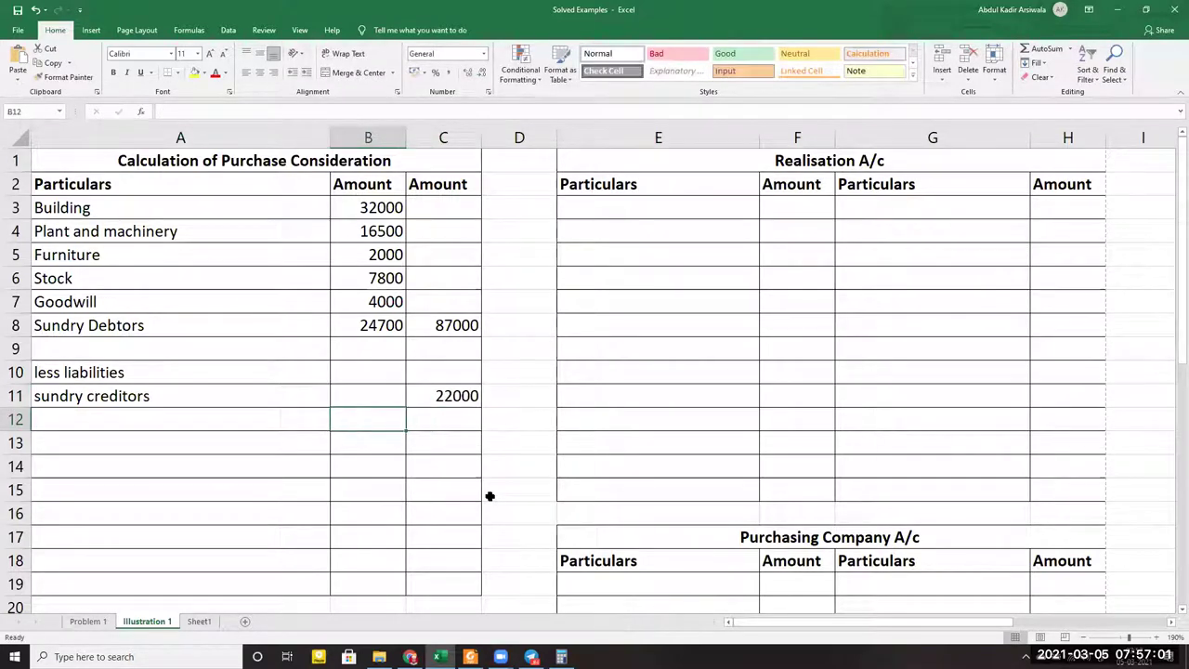
pyautogui.press('Left')
pyautogui.write('Purc')
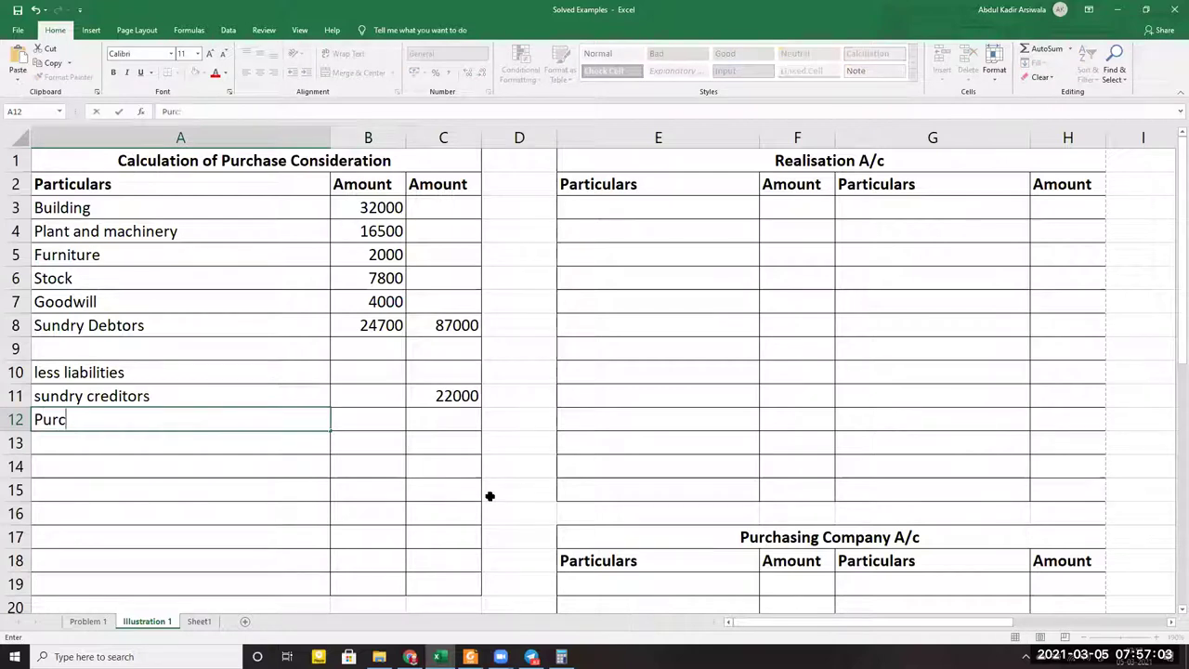
pyautogui.write('hase Consid')
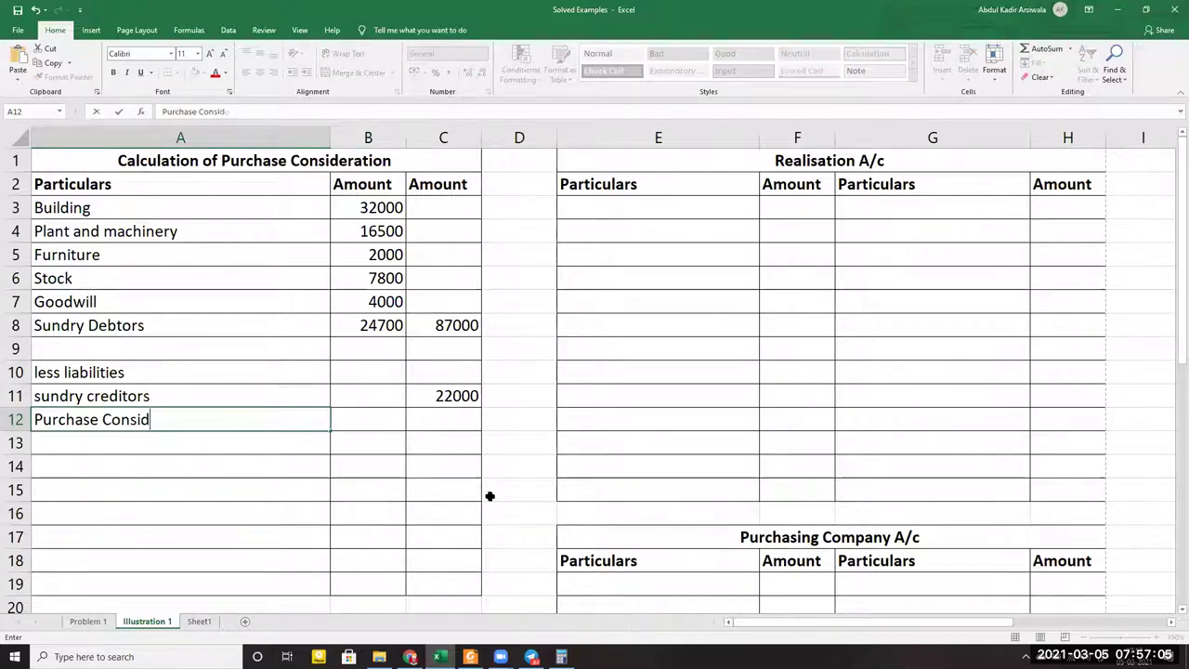
pyautogui.write('eration')
pyautogui.press('Right')
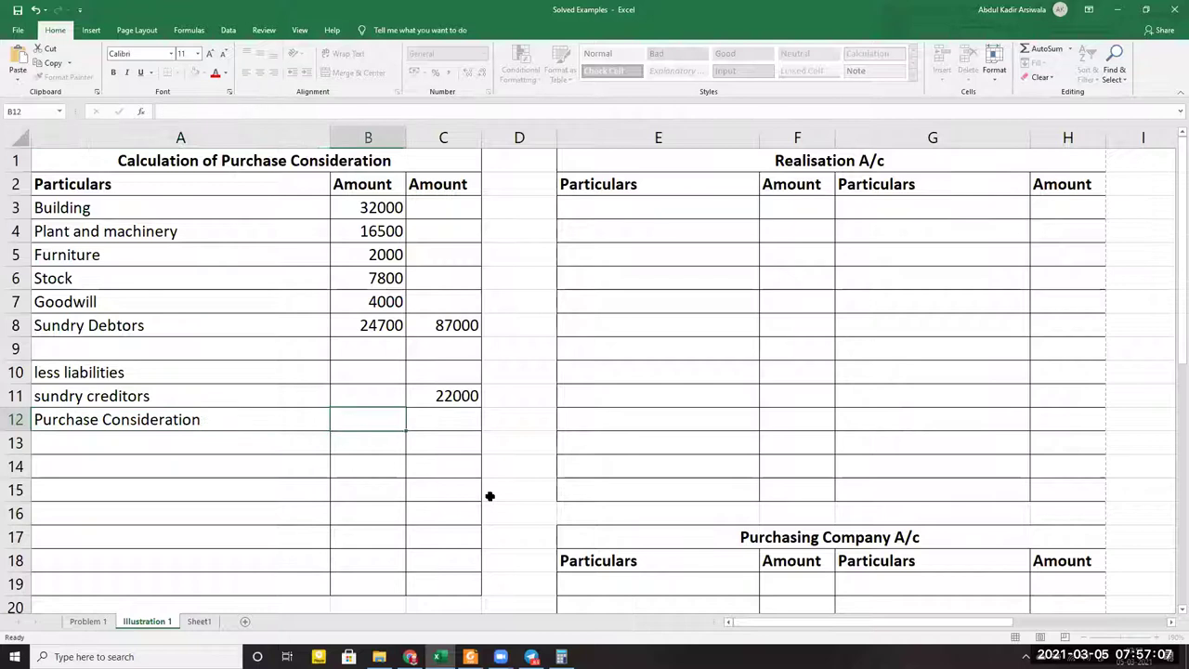
pyautogui.press('Right')
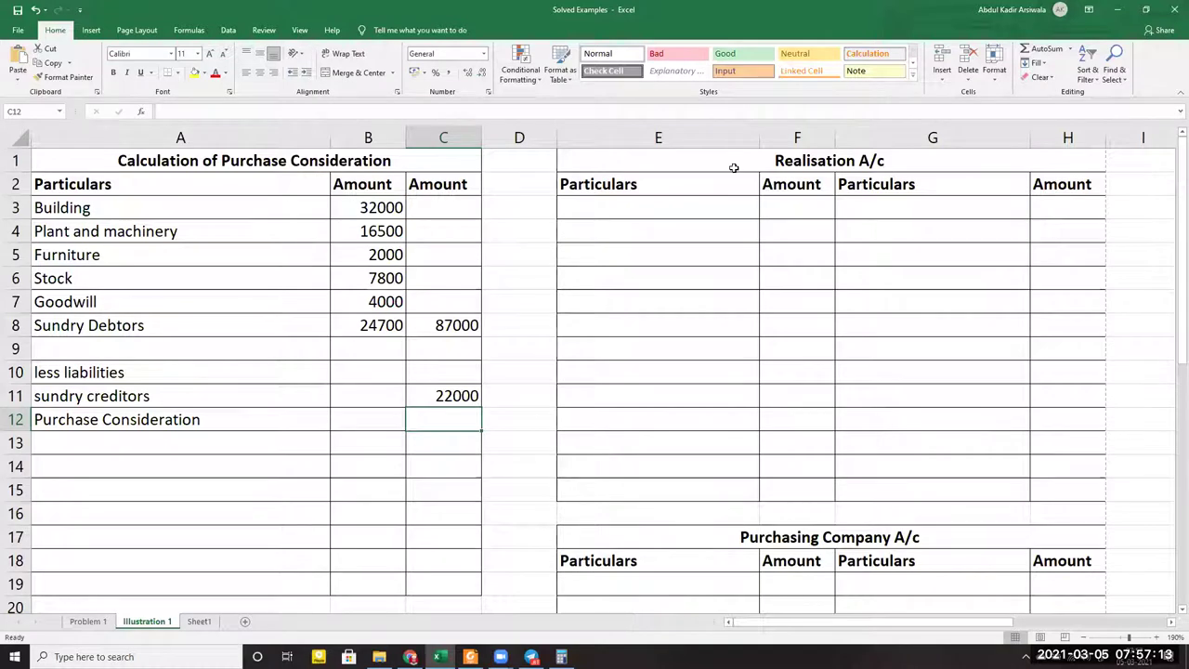
pyautogui.moveTo(443, 418); pyautogui.dragTo(465, 329)
pyautogui.click(476, 423)
pyautogui.write('650000')
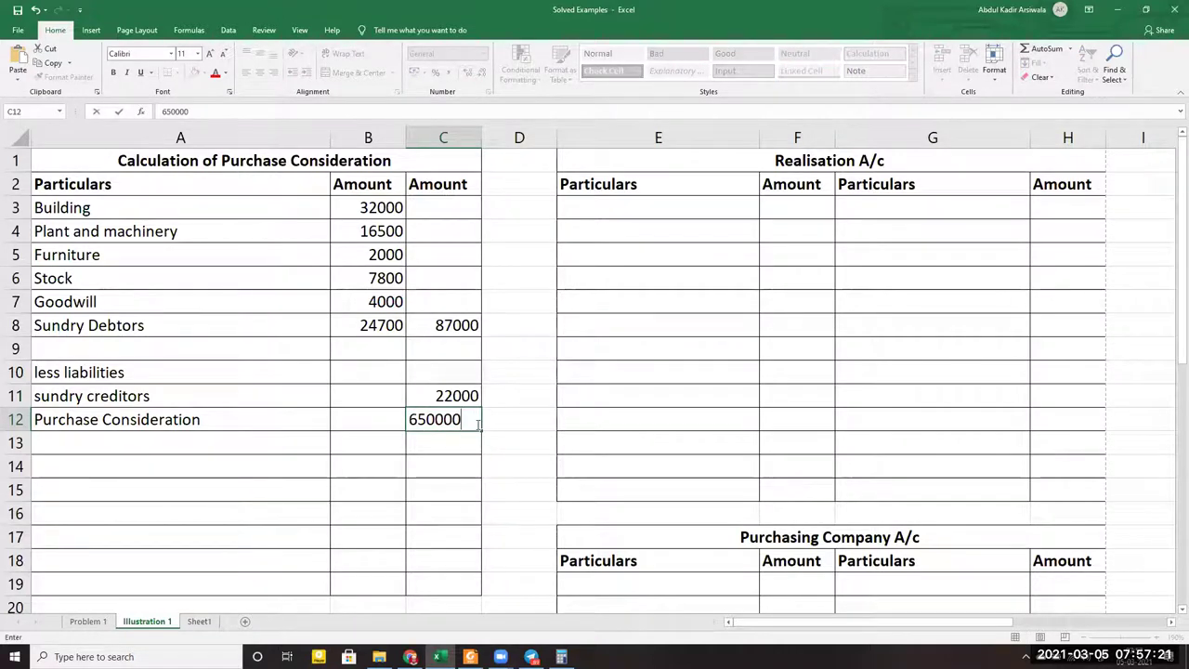
pyautogui.press('BackSpace')
pyautogui.press('Return')
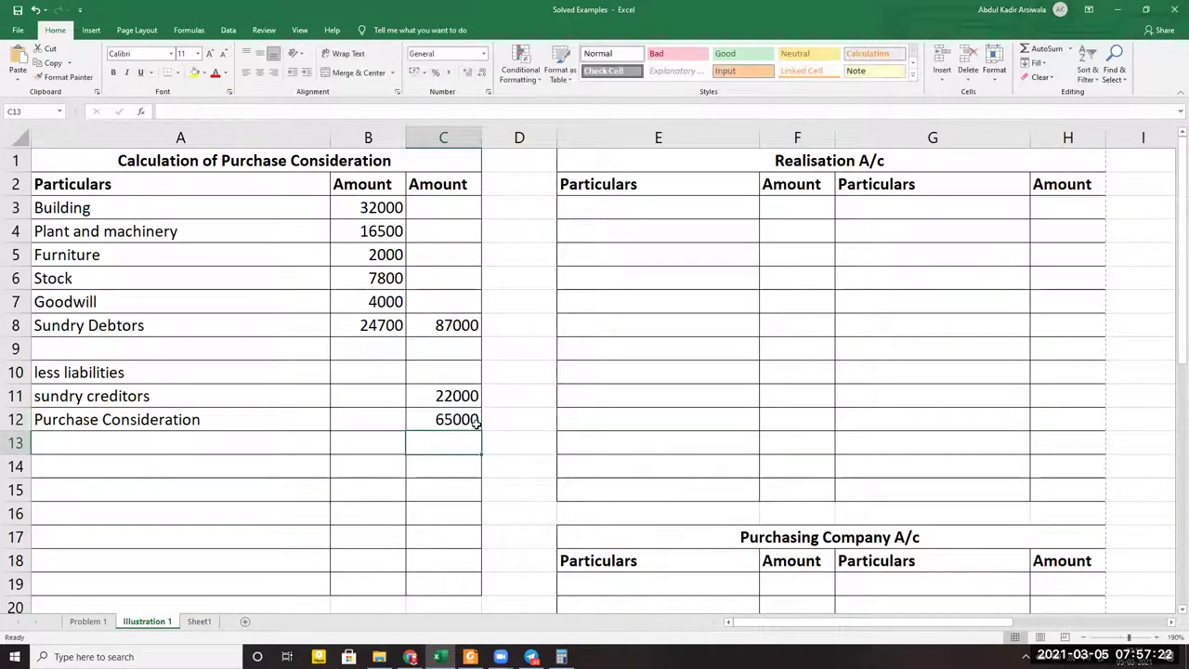
# Add the heading "Mode of payment" in cell A14, leaving a blank row below Purchase Consideration
pyautogui.click(162, 467)
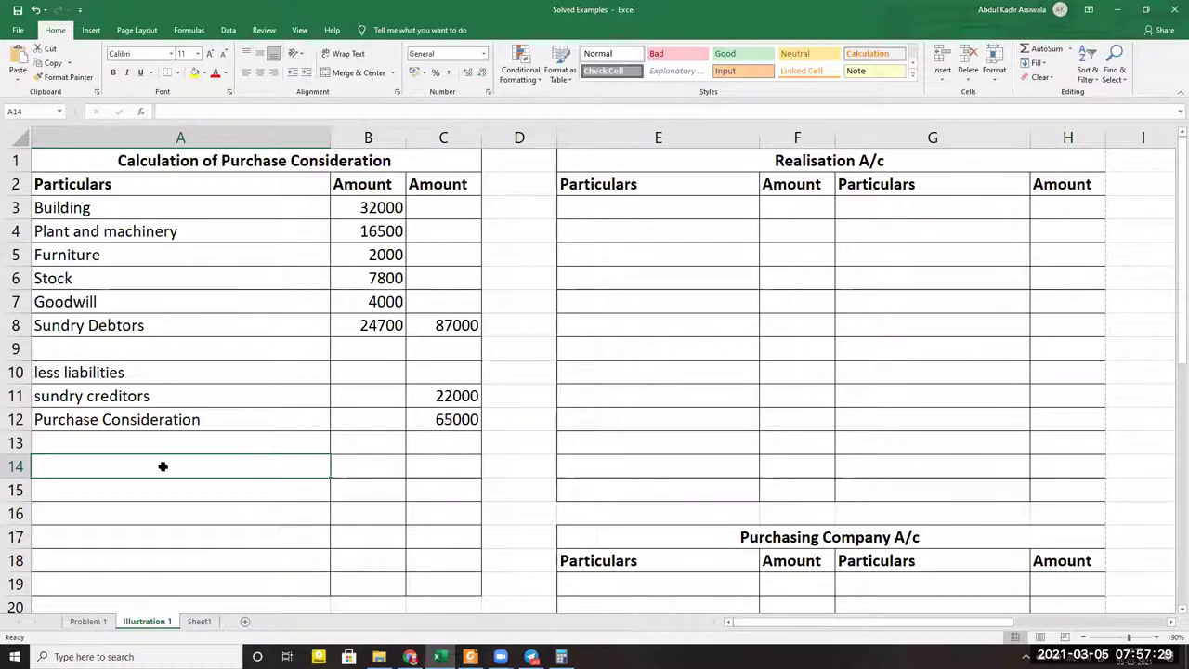
pyautogui.write('Mode o')
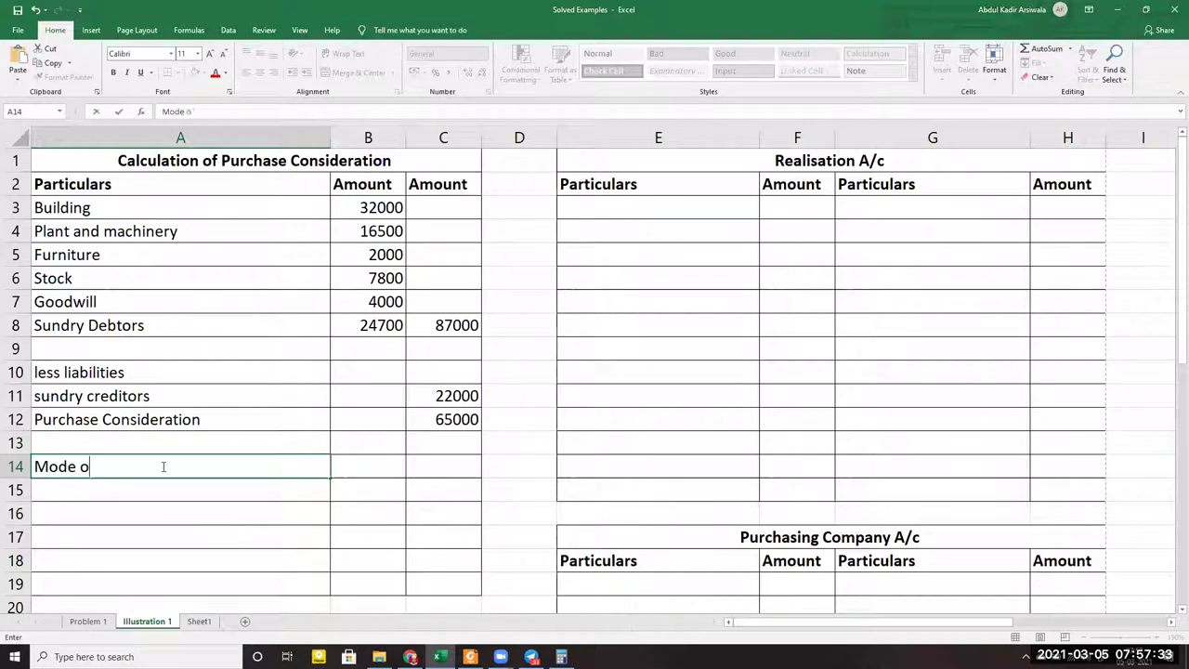
pyautogui.write('f payment\\')
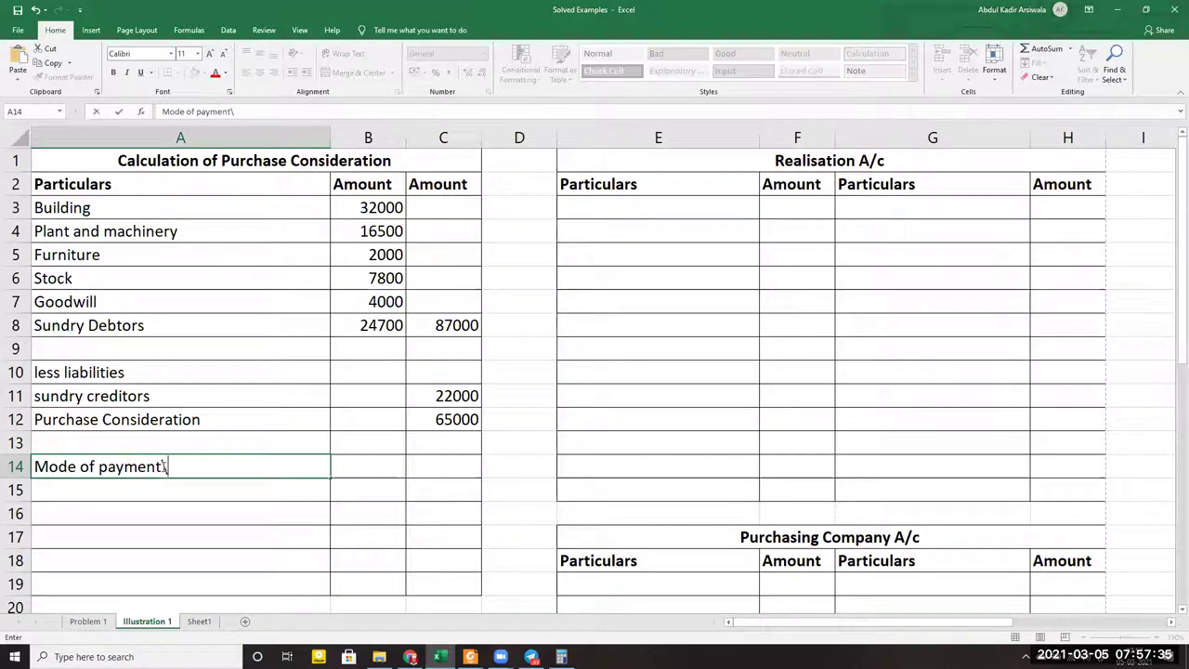
pyautogui.press('BackSpace')
pyautogui.press('Return')
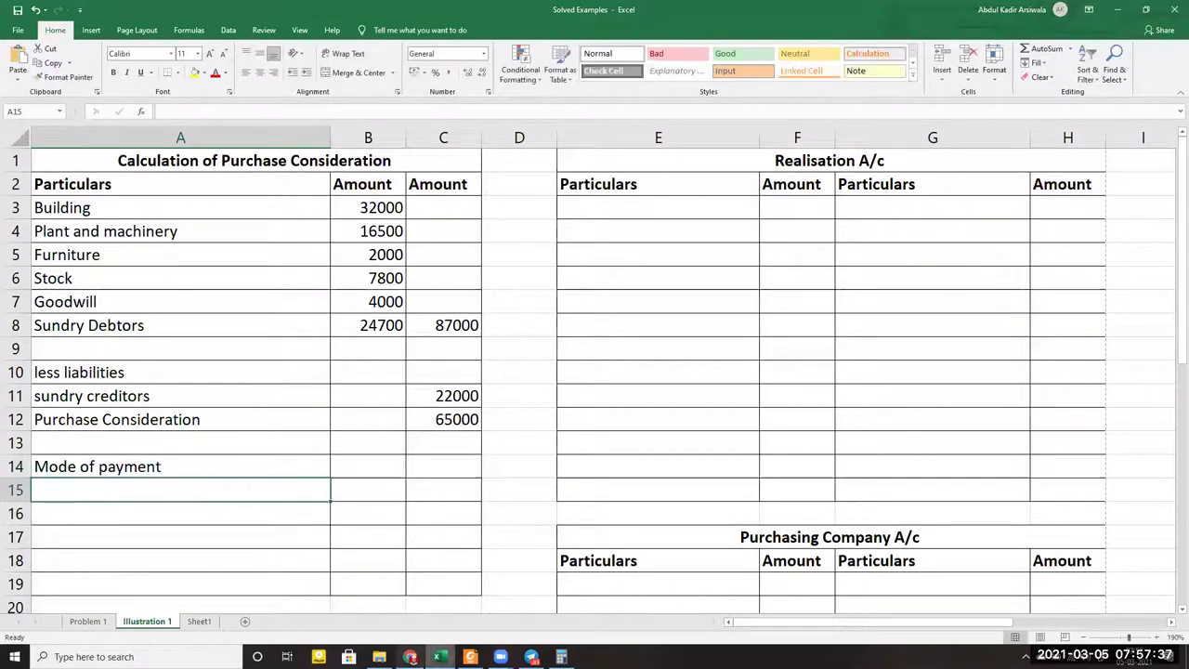
# Check the share issue term in the PDF and divide 65000 by 100 in Calculator
pyautogui.hotkey('alt', 'Tab')
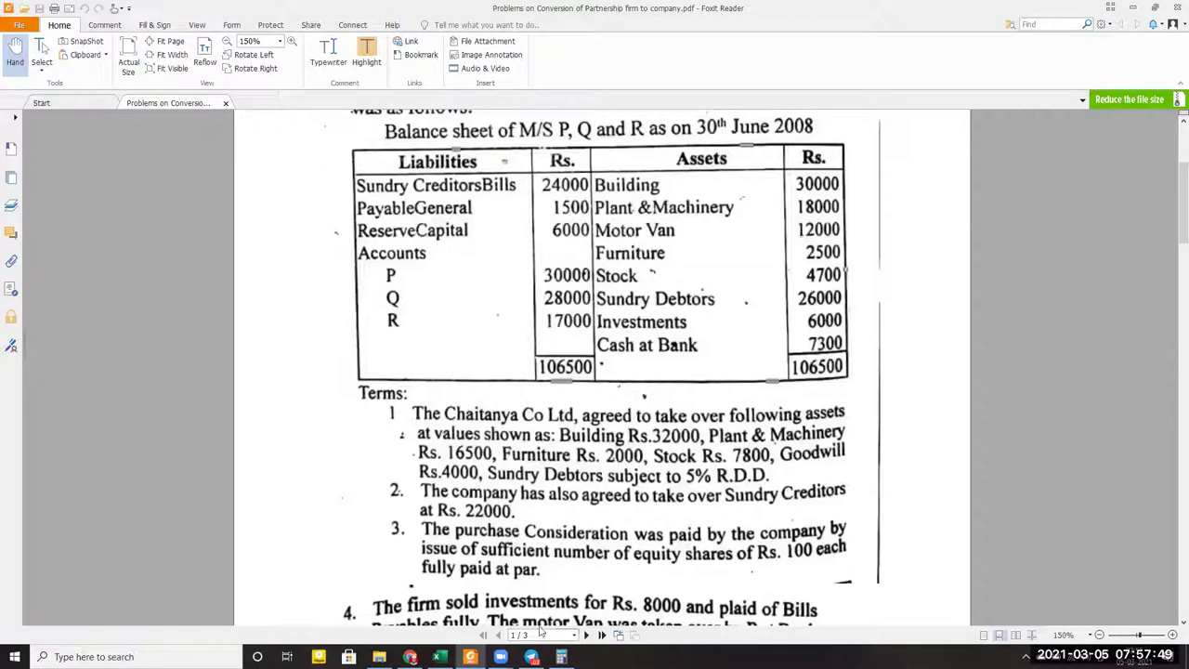
pyautogui.click(439, 657)
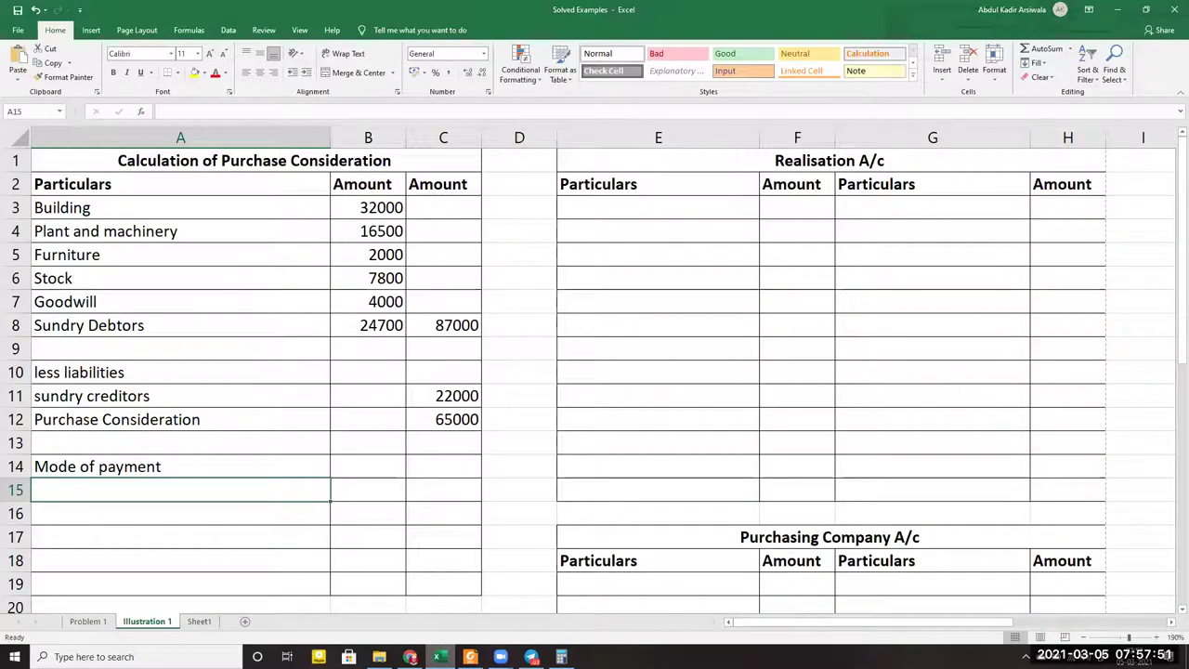
pyautogui.click(561, 656)
pyautogui.write('650000')
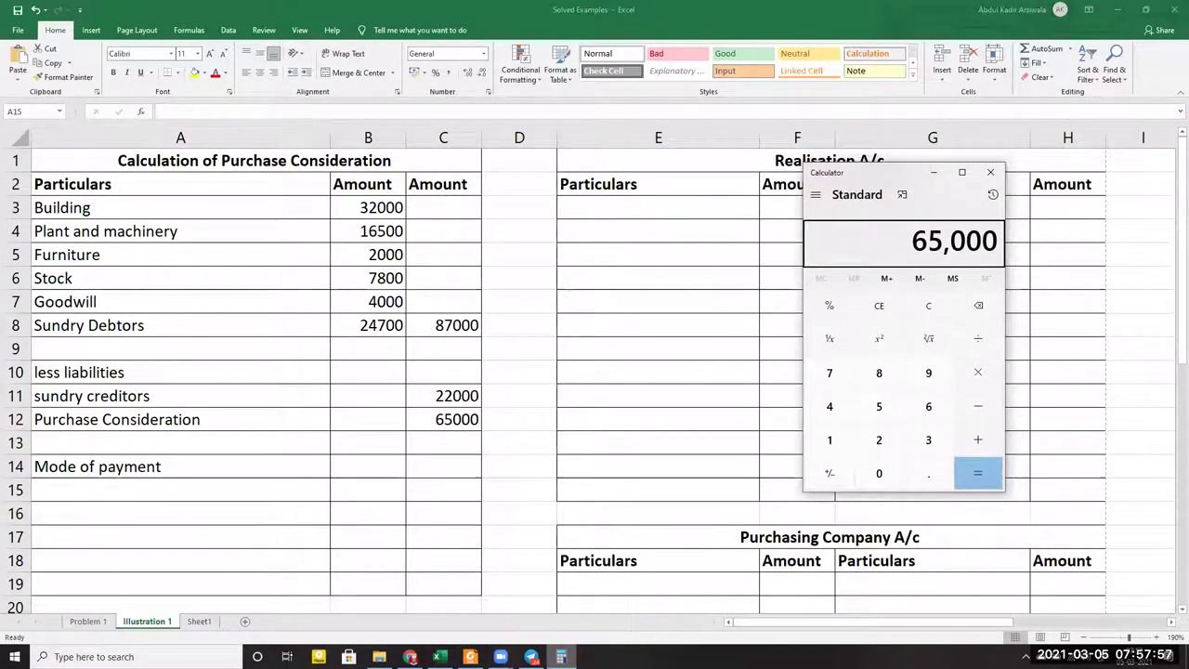
pyautogui.write('/100')
pyautogui.press('Return')
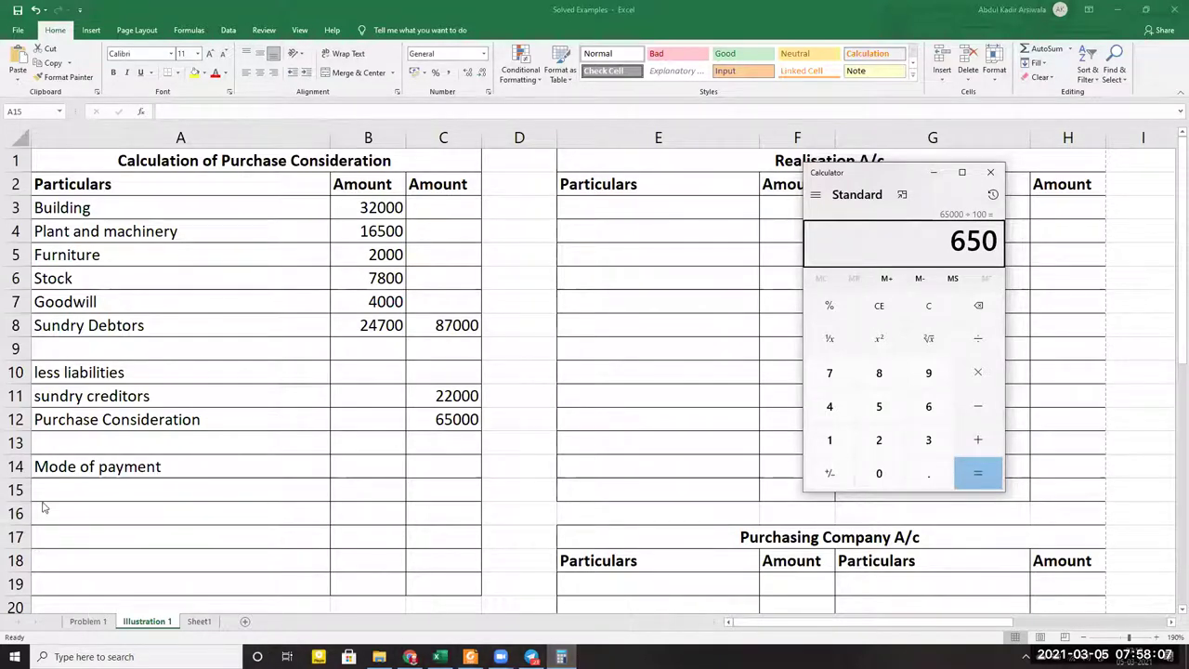
# Enter "650 shares of Rs 100 each" under Mode of payment in Excel, with 65000 in the outer Amount column
pyautogui.click(74, 492)
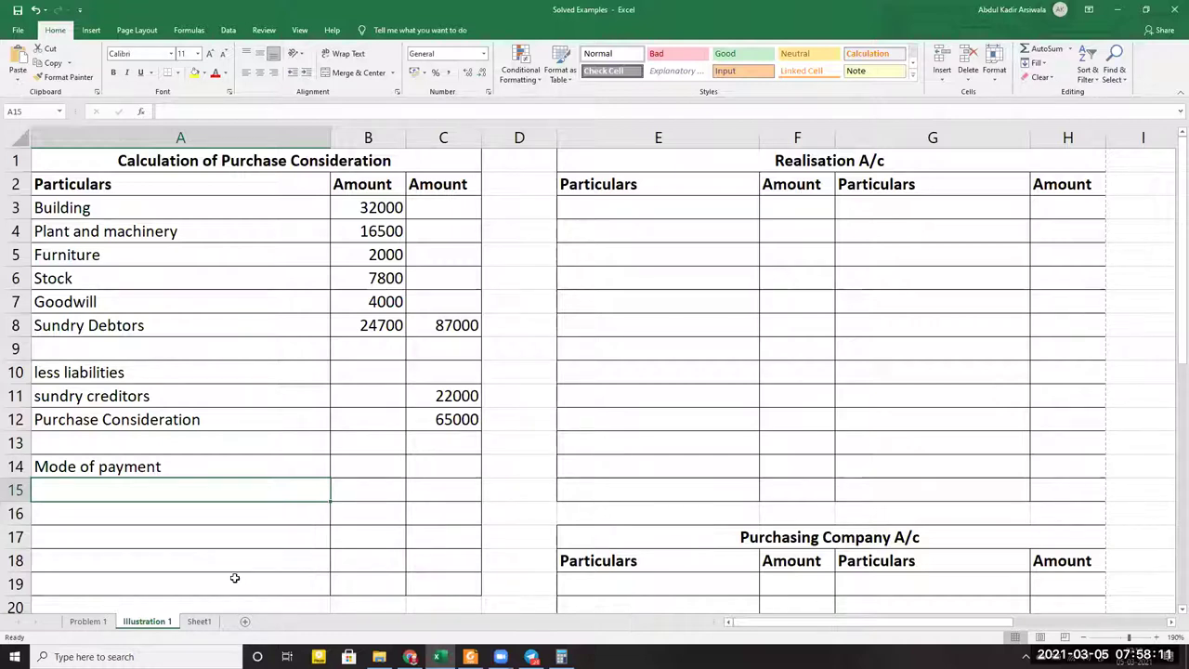
pyautogui.write('650 share')
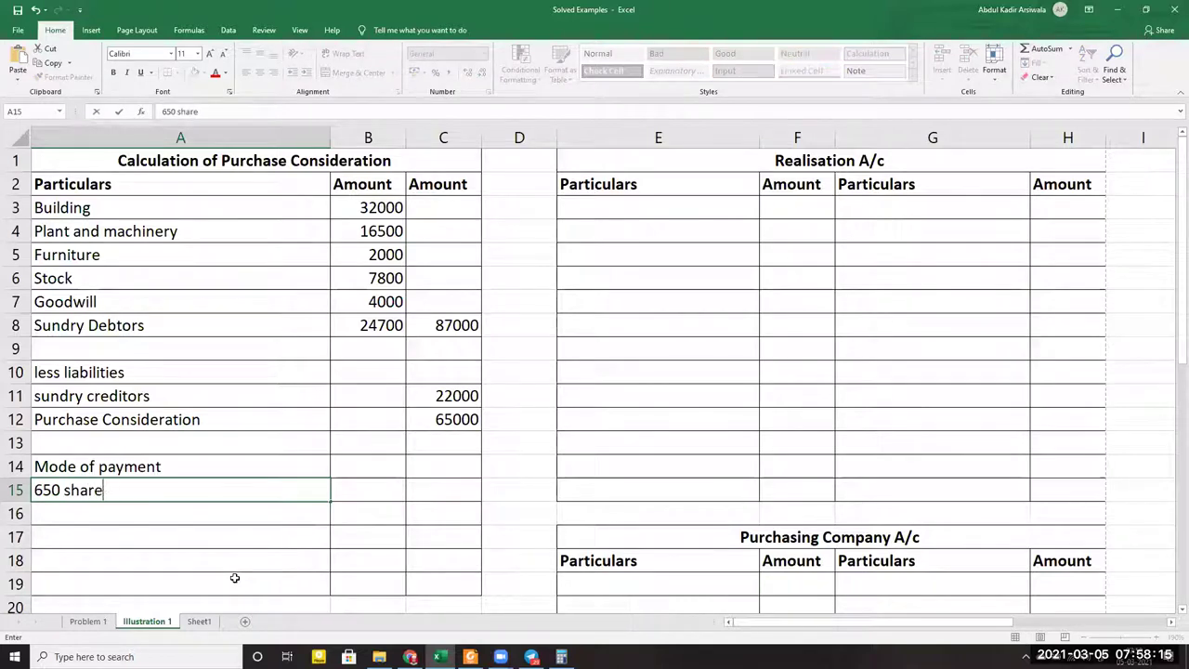
pyautogui.write('s of Rs 100 each')
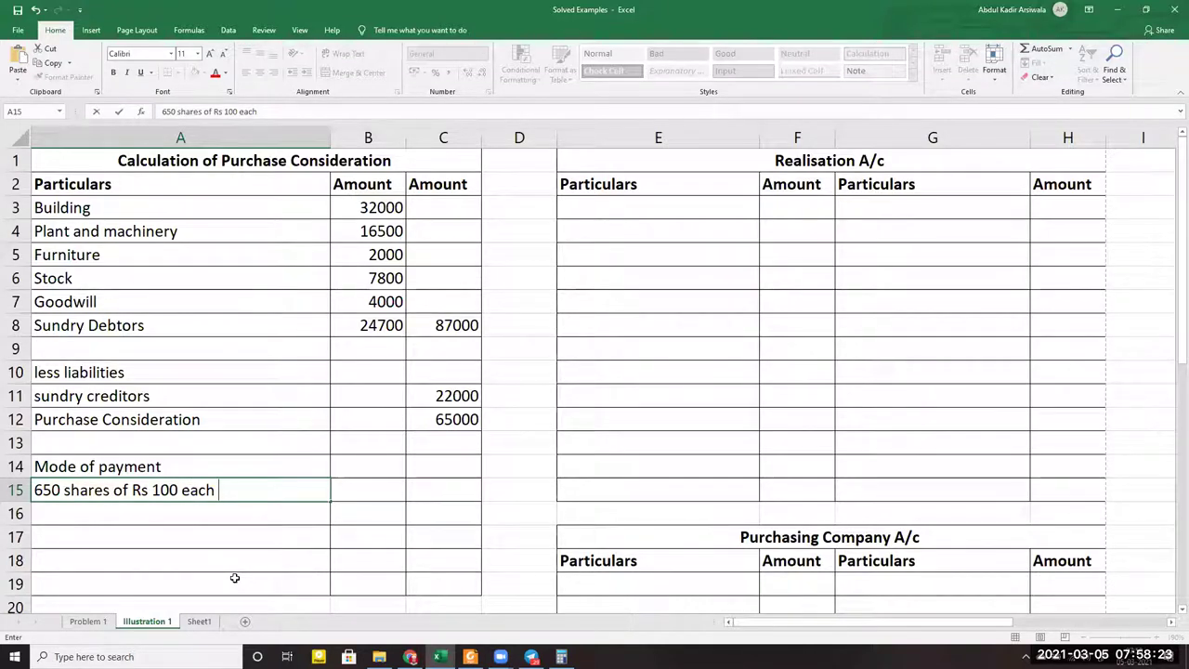
pyautogui.press('Tab')
pyautogui.press('Tab')
pyautogui.write('65000')
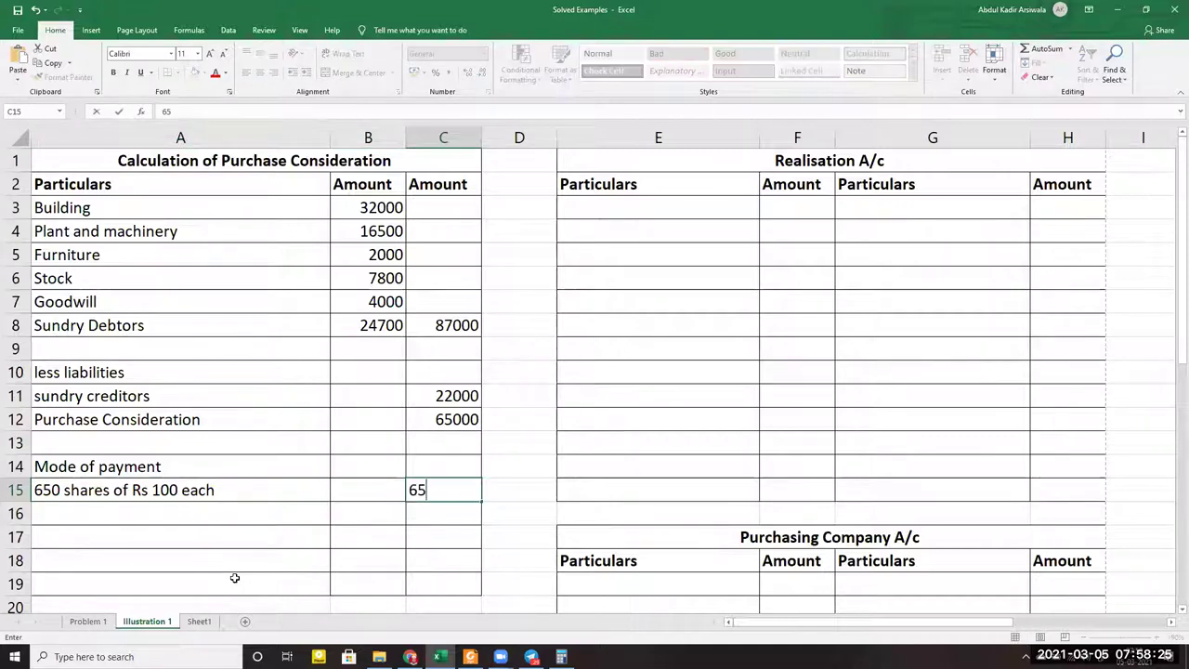
pyautogui.press('Return')
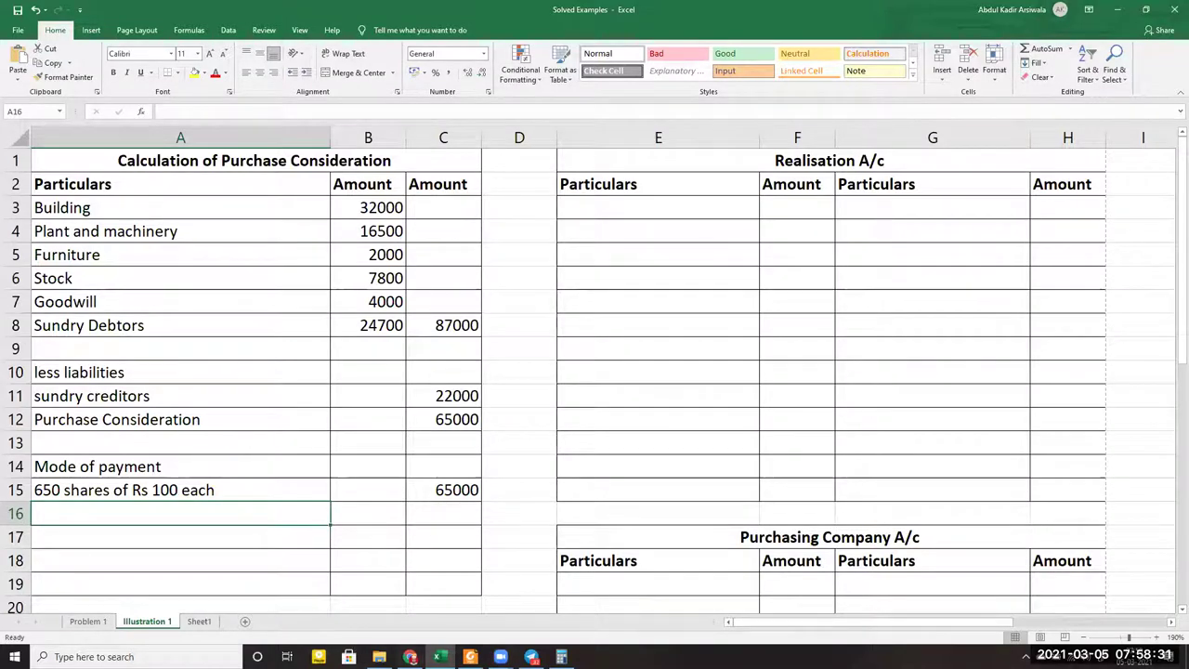
# Read terms 4 and 5 of the problem in the PDF, then return to the Realisation A/c in Excel
pyautogui.click(470, 657)
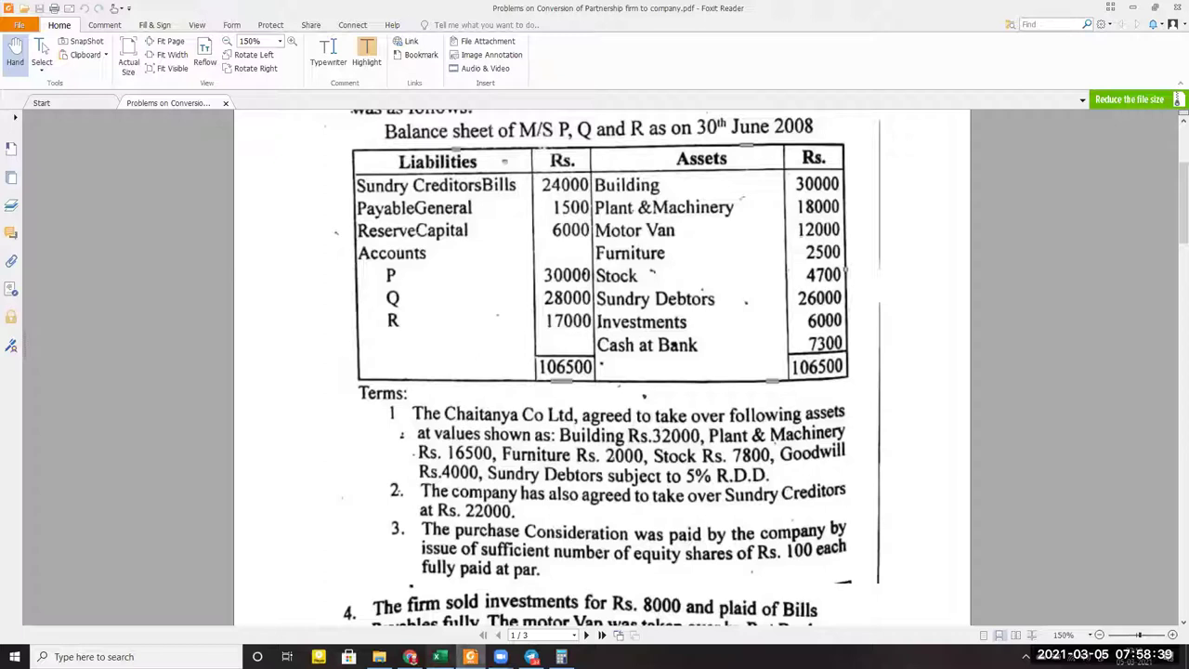
pyautogui.scroll(-3, 527, 507)
pyautogui.scroll(-1, 528, 506)
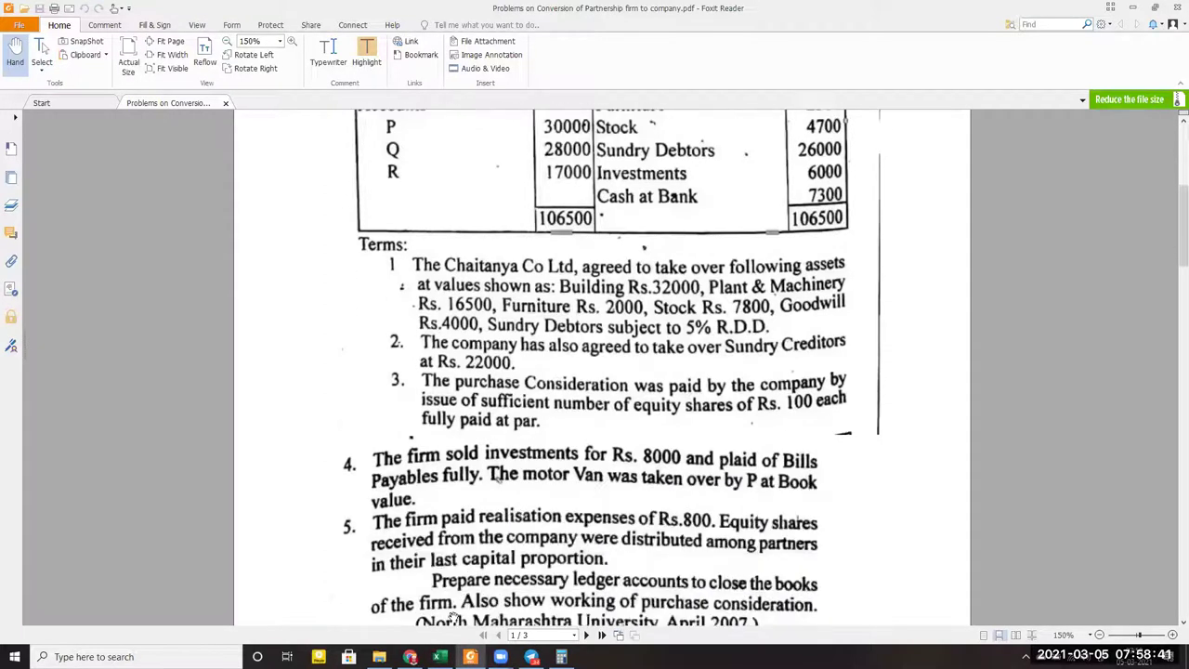
pyautogui.click(440, 657)
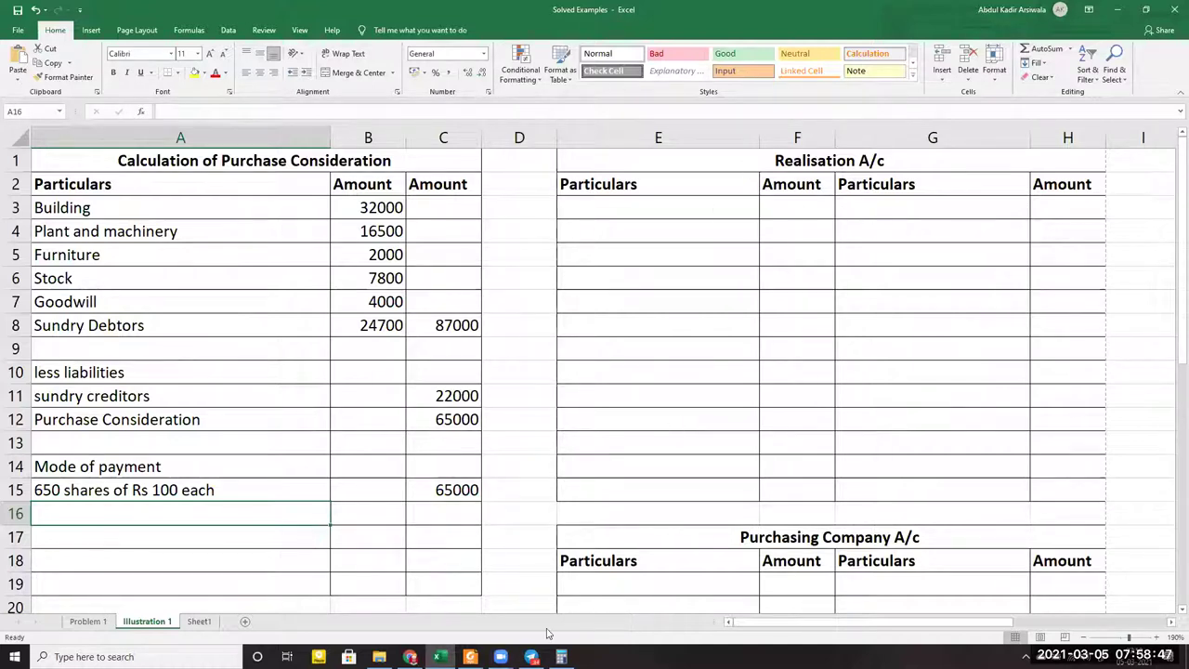
pyautogui.click(659, 206)
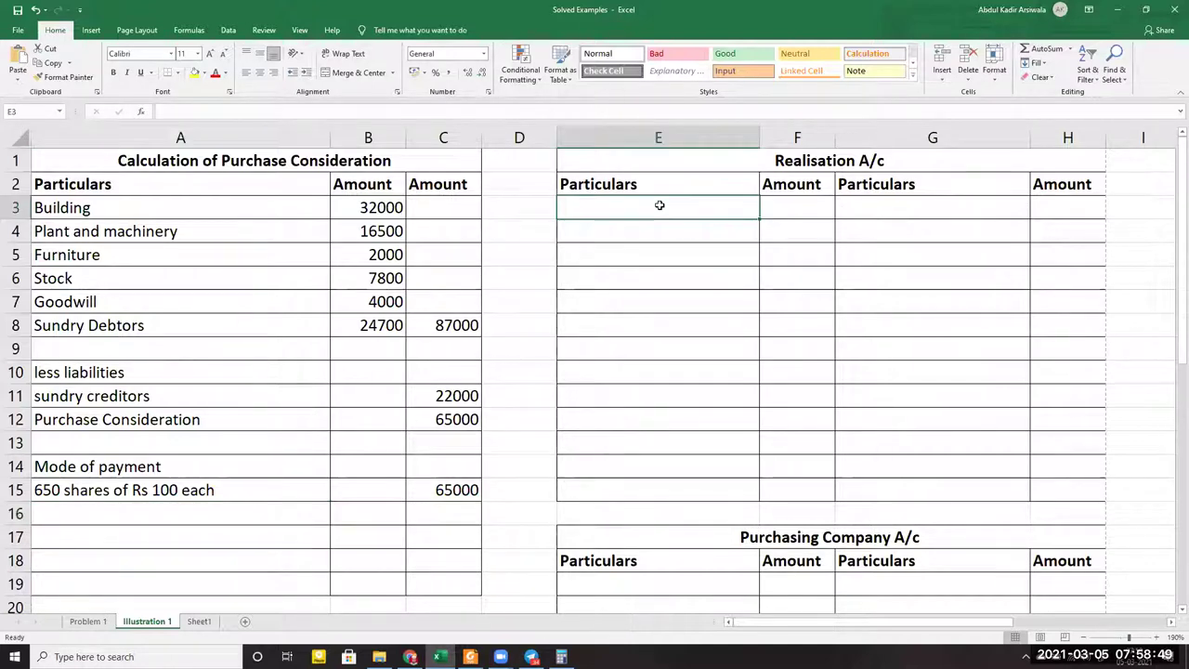
pyautogui.moveTo(935, 210); pyautogui.dragTo(947, 307)
pyautogui.click(972, 394)
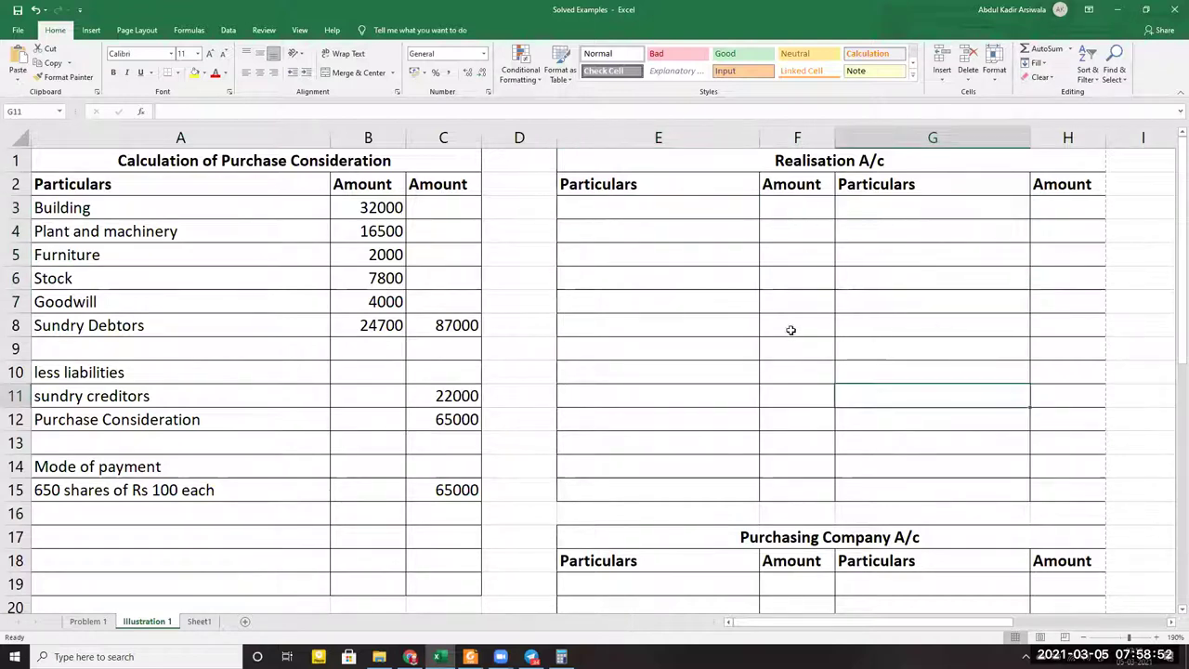
# Look up the Building balance in the PDF balance sheet and enter Building with 30000 as the first Realisation A/c debit row in Excel
pyautogui.click(599, 214)
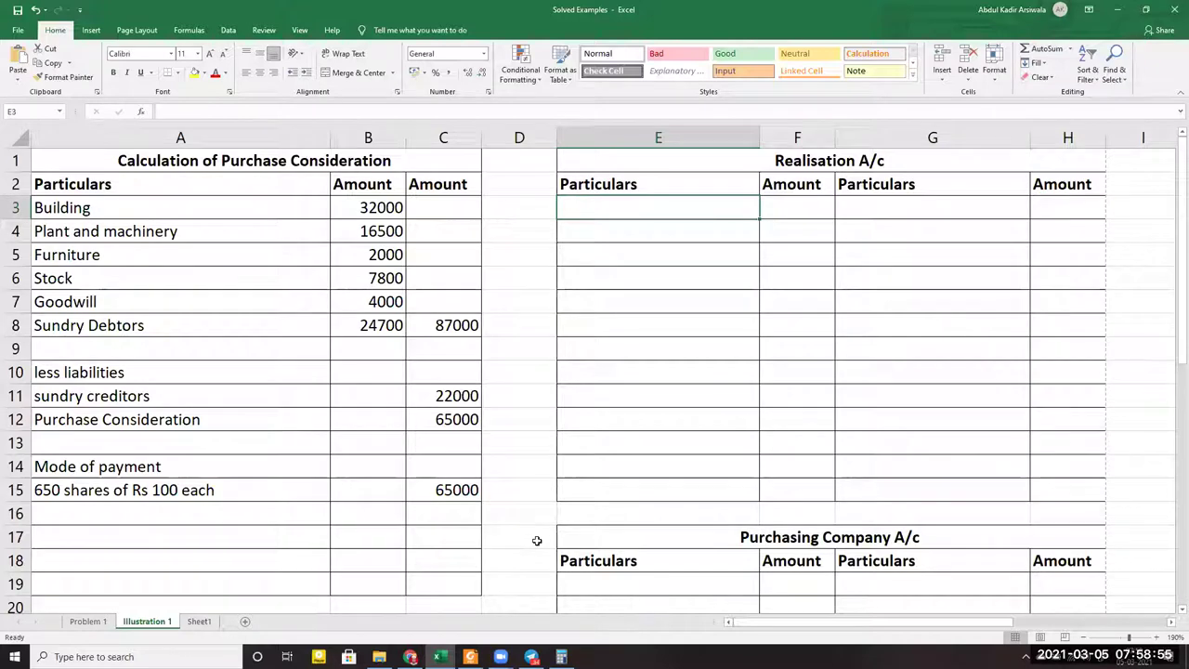
pyautogui.click(470, 657)
pyautogui.scroll(3, 466, 311)
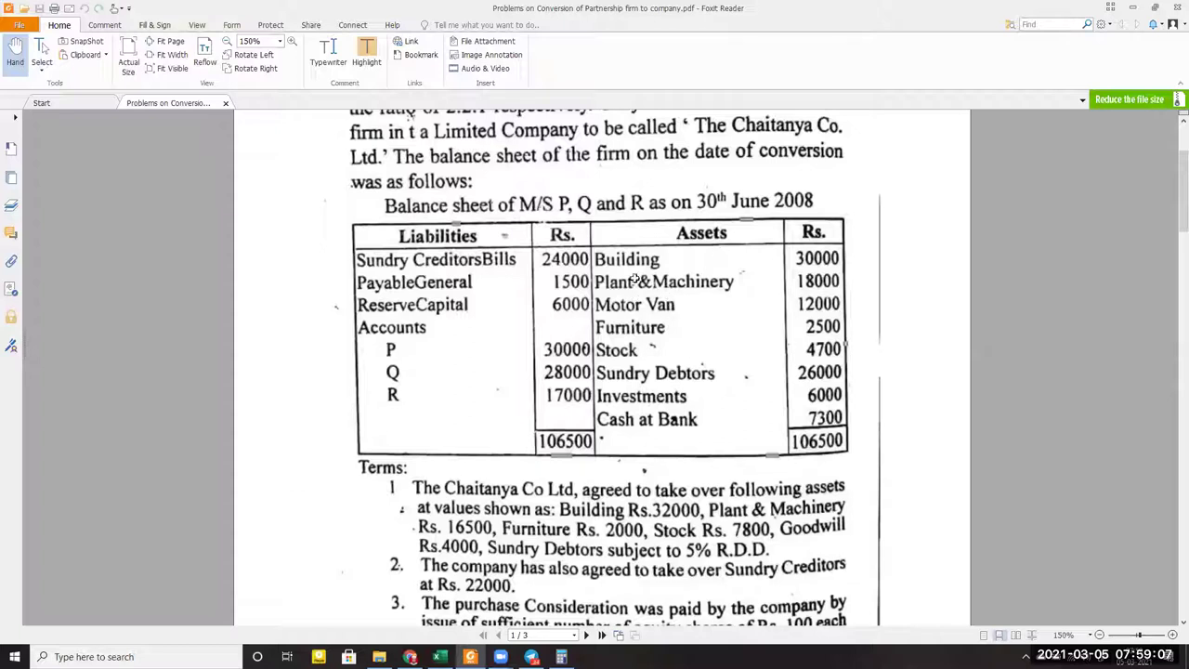
pyautogui.hotkey('alt', 'Tab')
pyautogui.write('Bui')
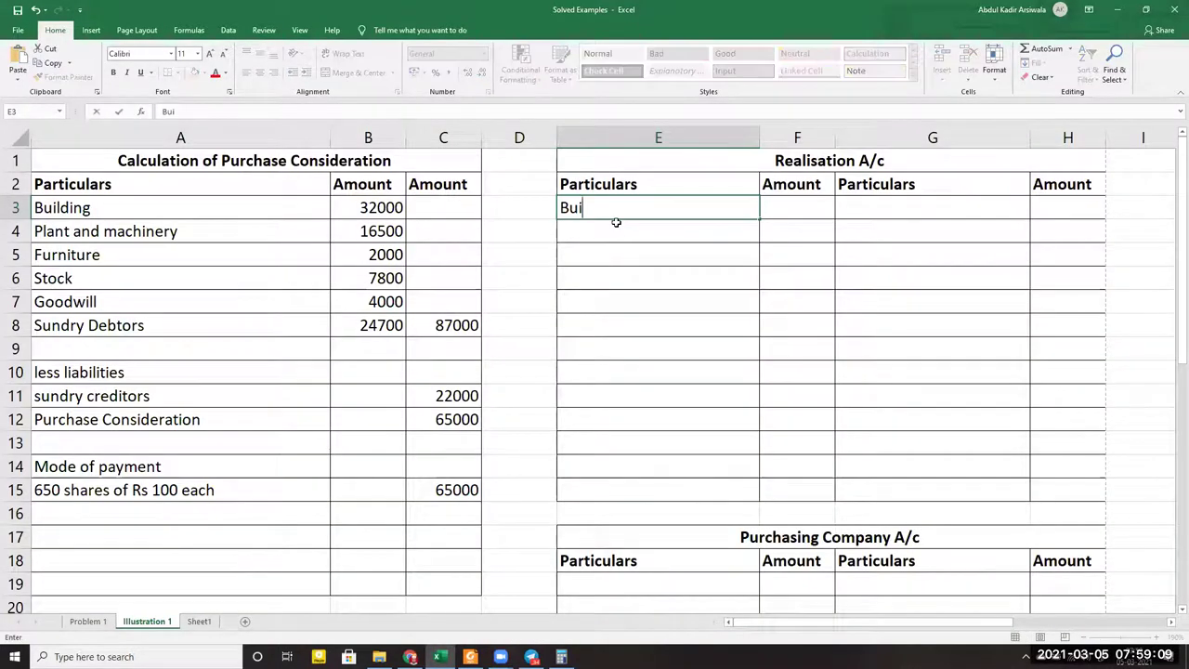
pyautogui.write('lding')
pyautogui.press('Tab')
pyautogui.write('30000')
pyautogui.press('Return')
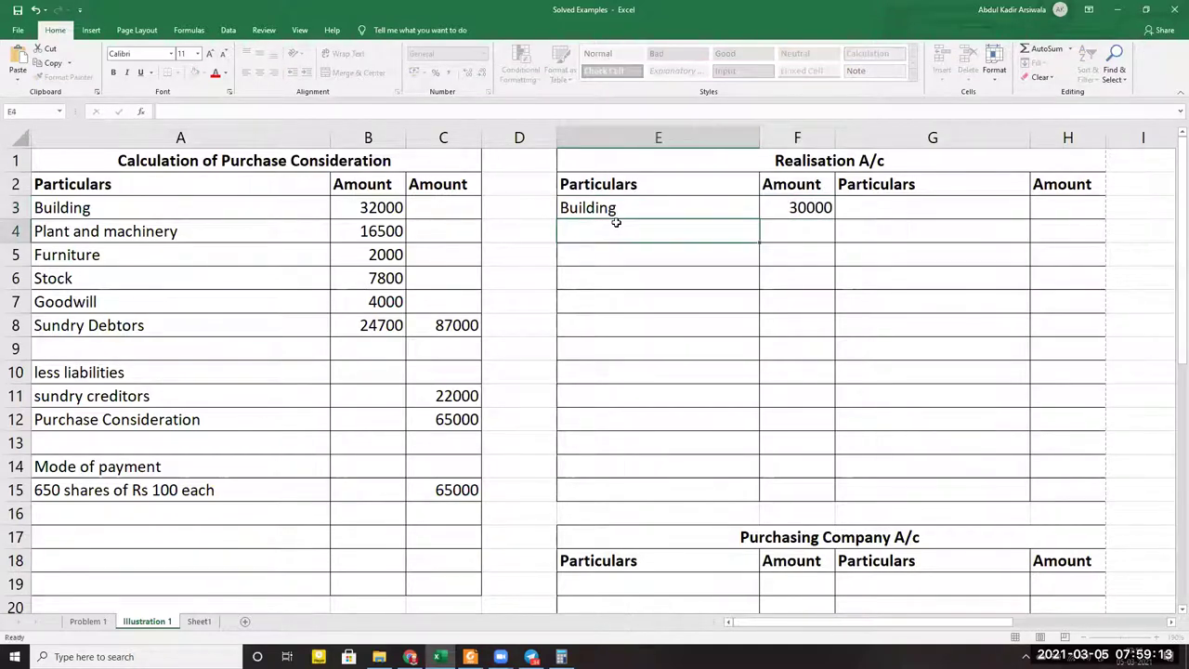
# Look up Plant & Machinery in the PDF balance sheet and enter Plant and Machinery with 18000 below Building in Excel's Realisation A/c
pyautogui.hotkey('alt', 'Tab')
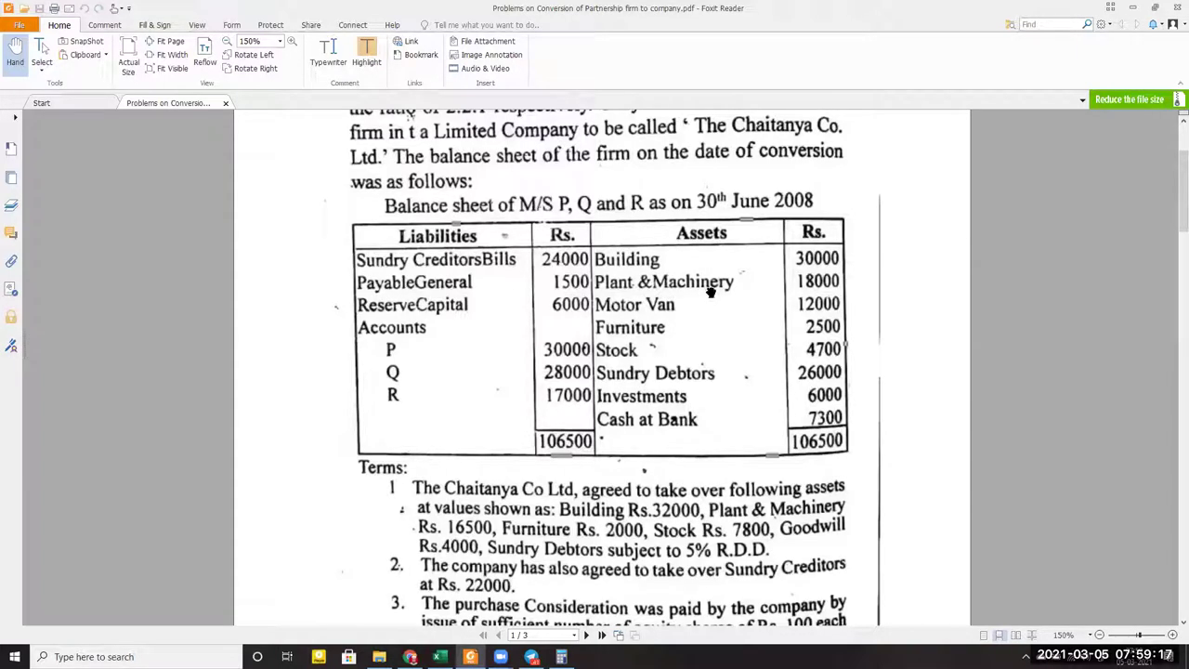
pyautogui.hotkey('alt', 'Tab')
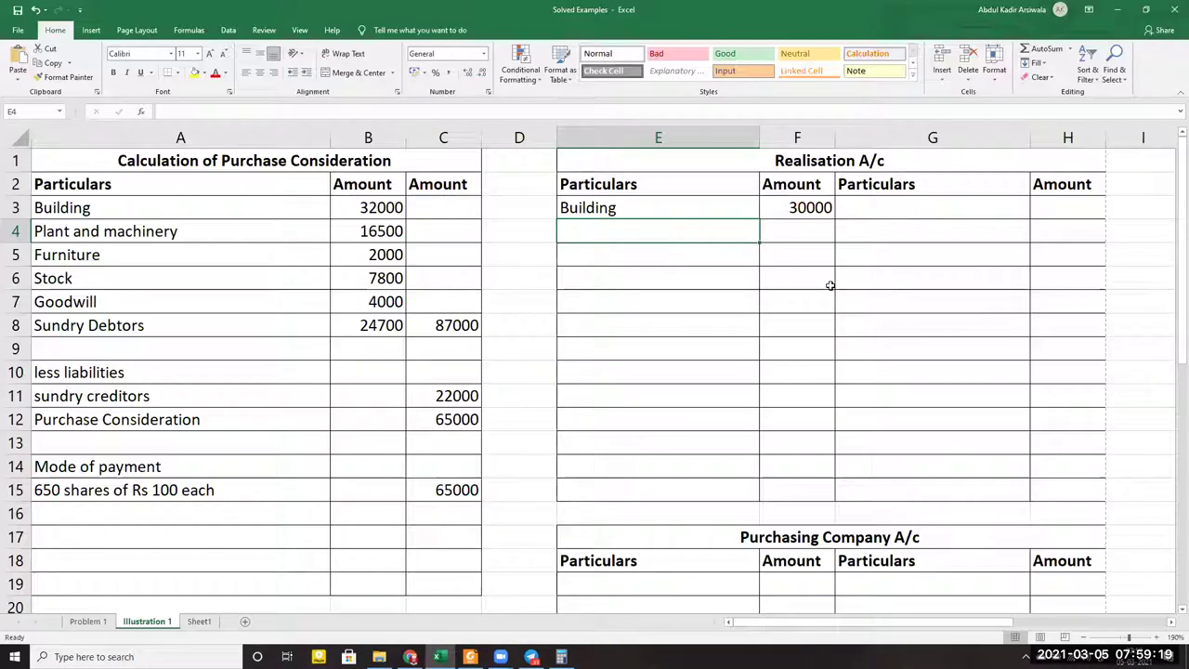
pyautogui.write('Plant an')
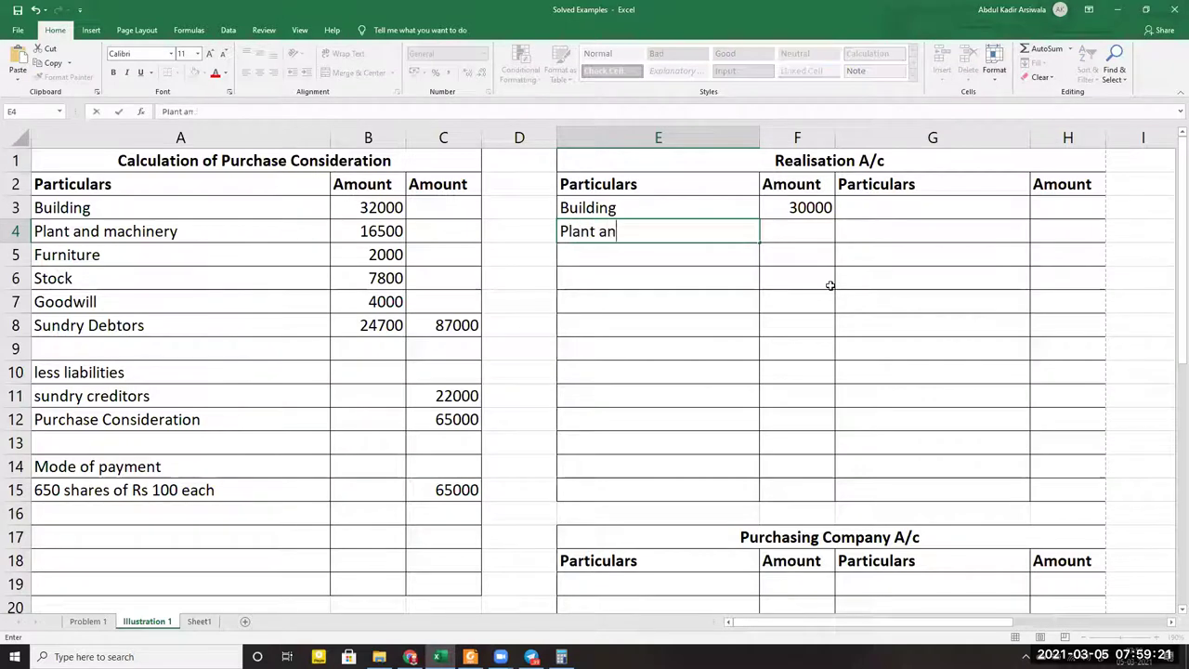
pyautogui.write('d Machinery')
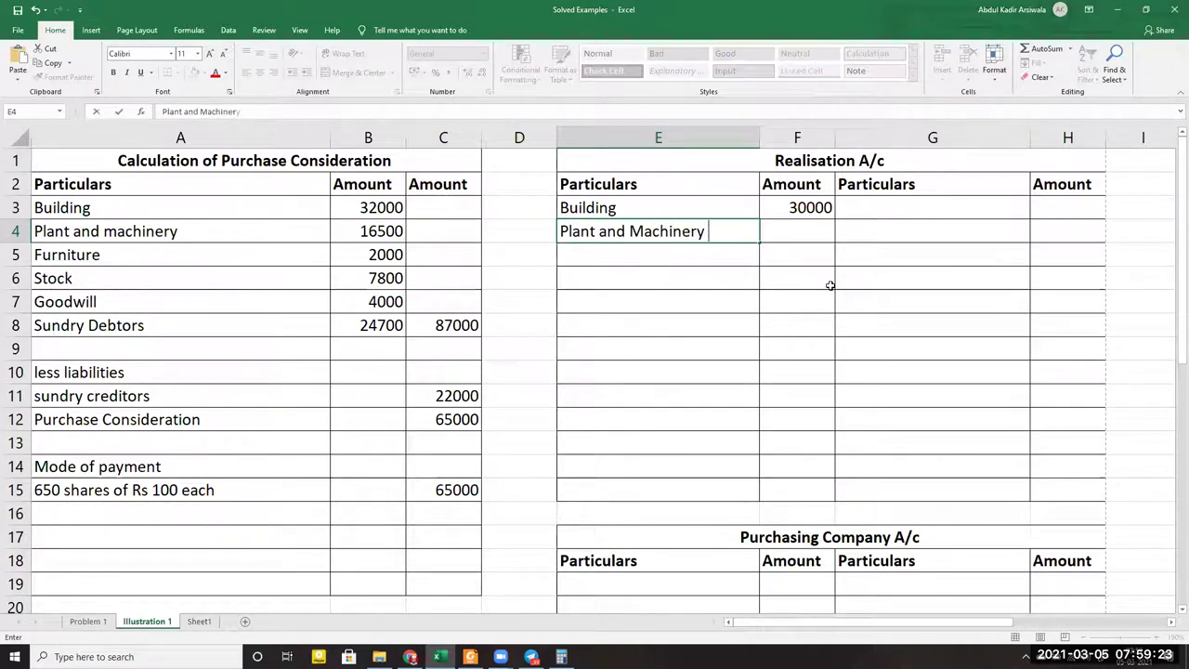
pyautogui.press('Tab')
pyautogui.write('18000')
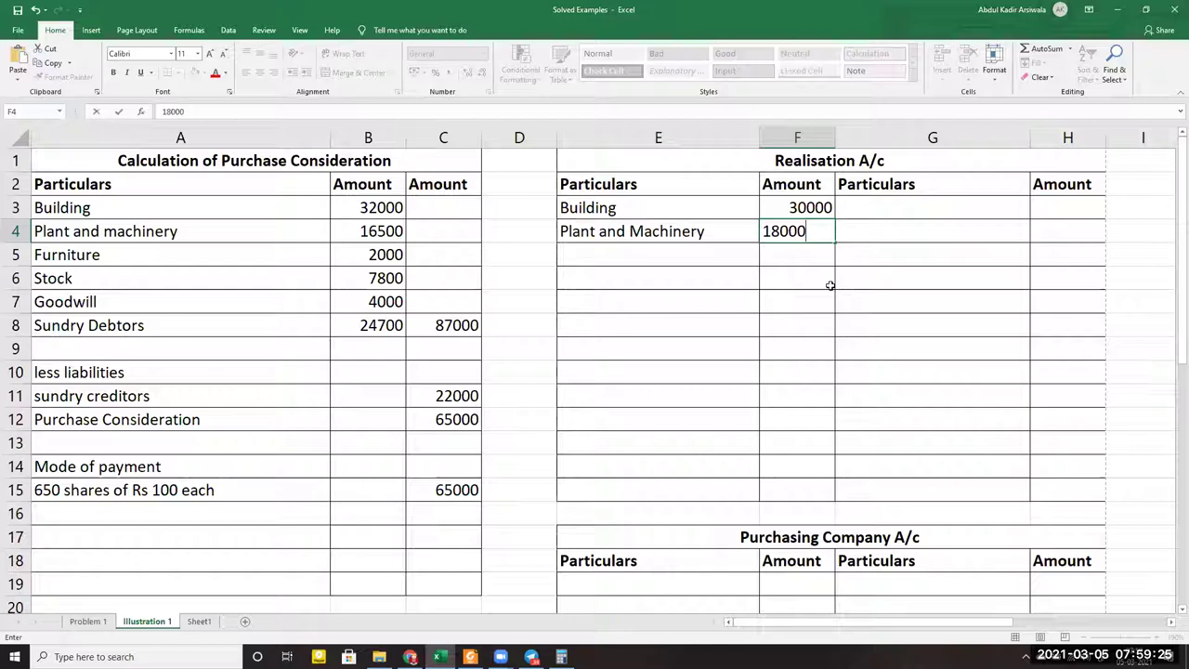
pyautogui.press('Return')
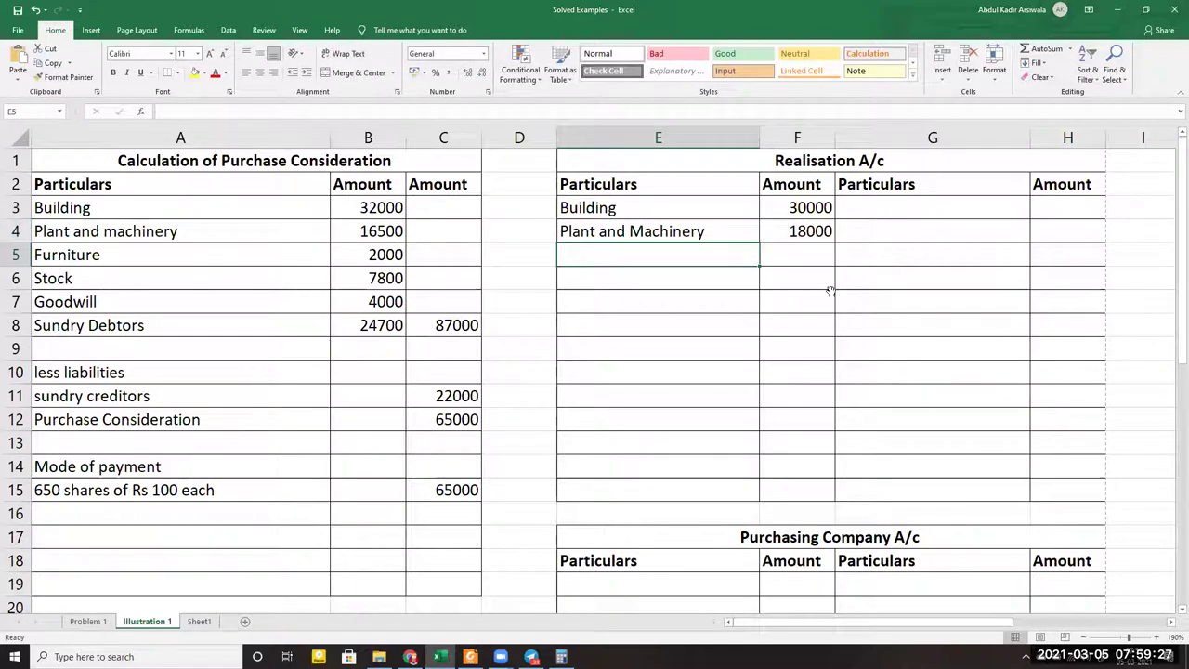
# Check the next asset in the PDF balance sheet and enter Motor Van with 12000 in Excel's Realisation A/c debit side
pyautogui.hotkey('alt', 'Tab')
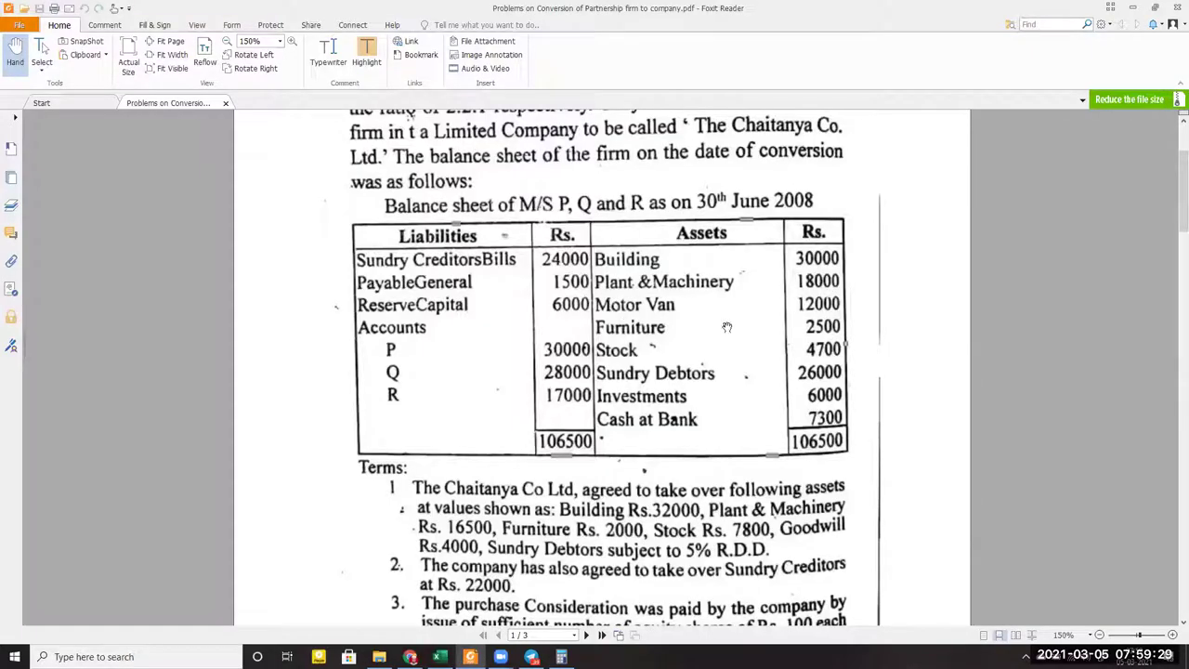
pyautogui.hotkey('alt', 'Tab')
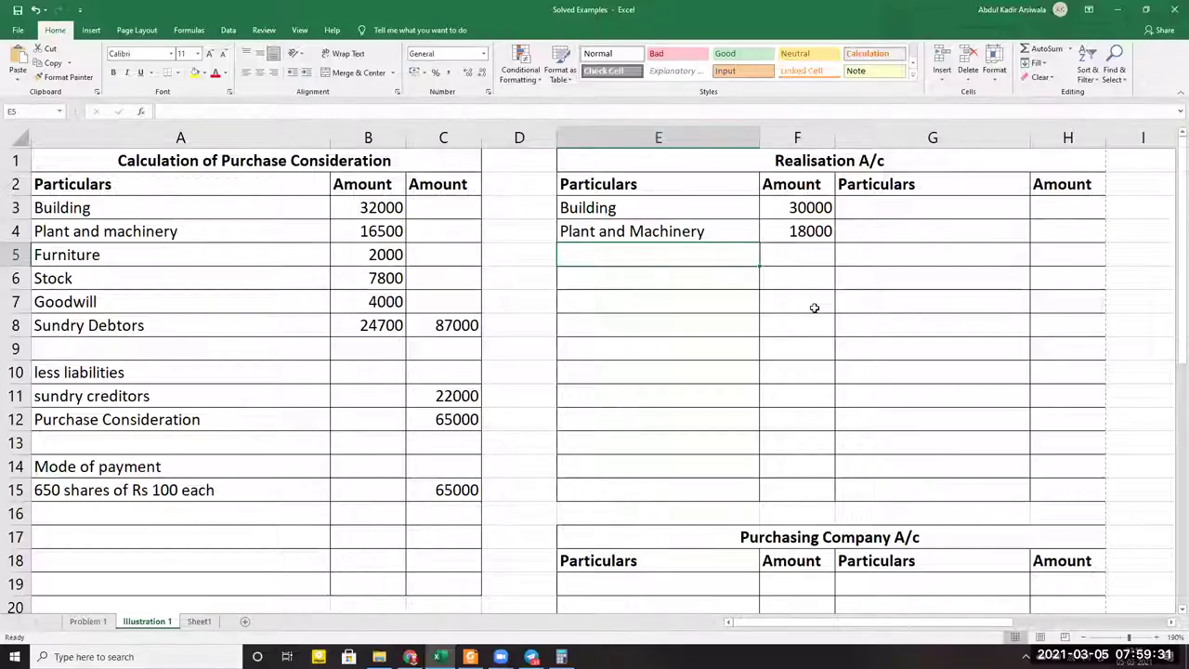
pyautogui.write('Motor Van')
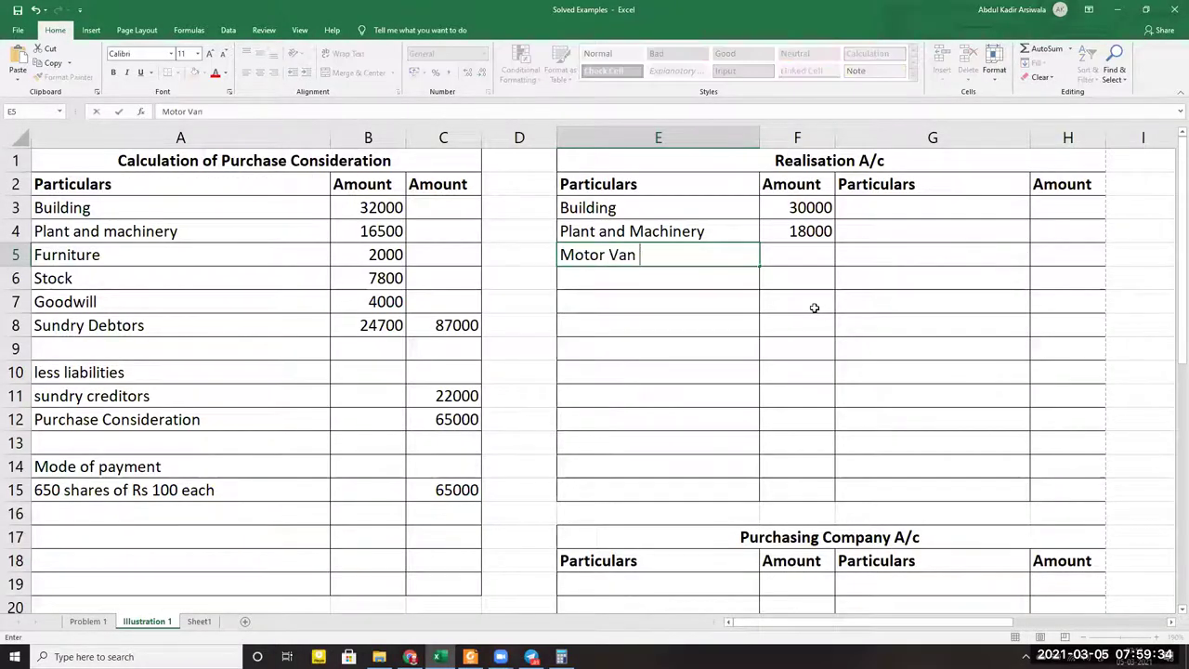
pyautogui.press('Tab')
pyautogui.write('12000')
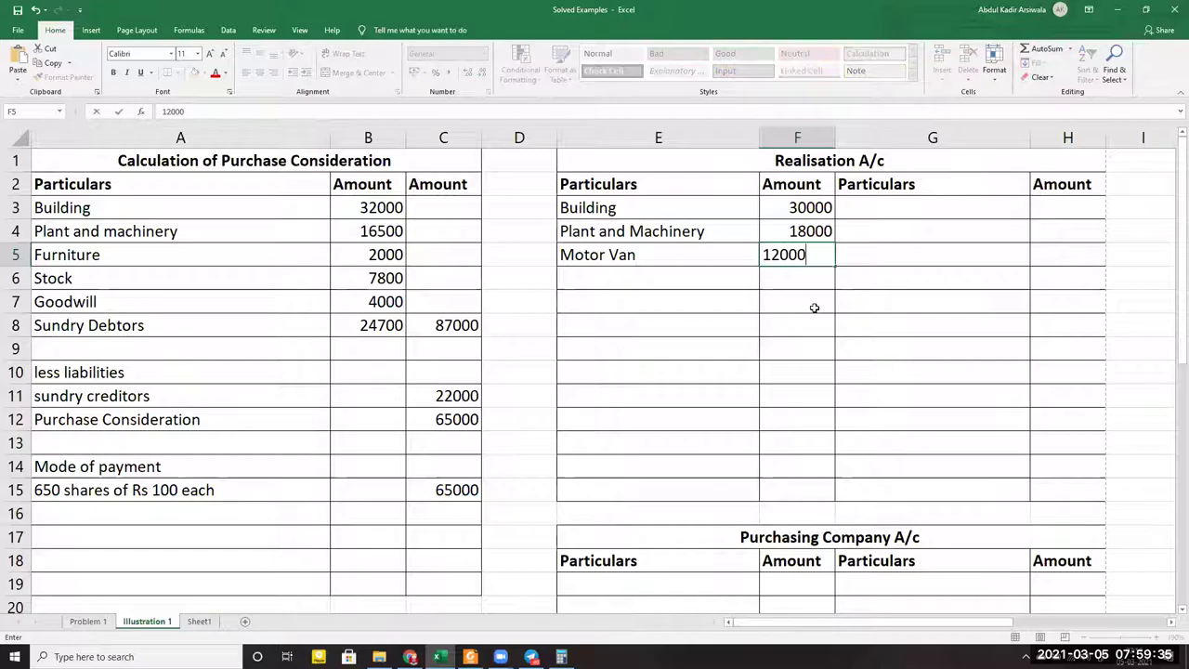
pyautogui.press('Return')
# Check the PDF balance sheet for Furniture and enter Furniture with 2500 below Motor Van in Excel's Realisation A/c
pyautogui.hotkey('alt', 'Tab')
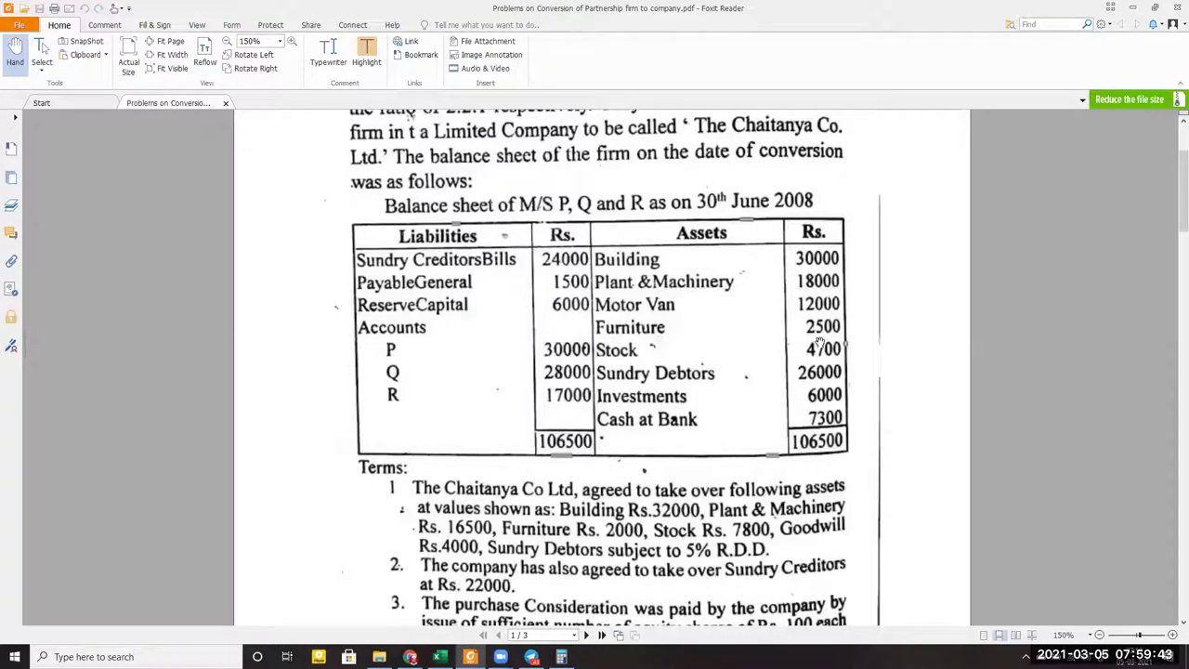
pyautogui.hotkey('alt', 'Tab')
pyautogui.write('Furniture')
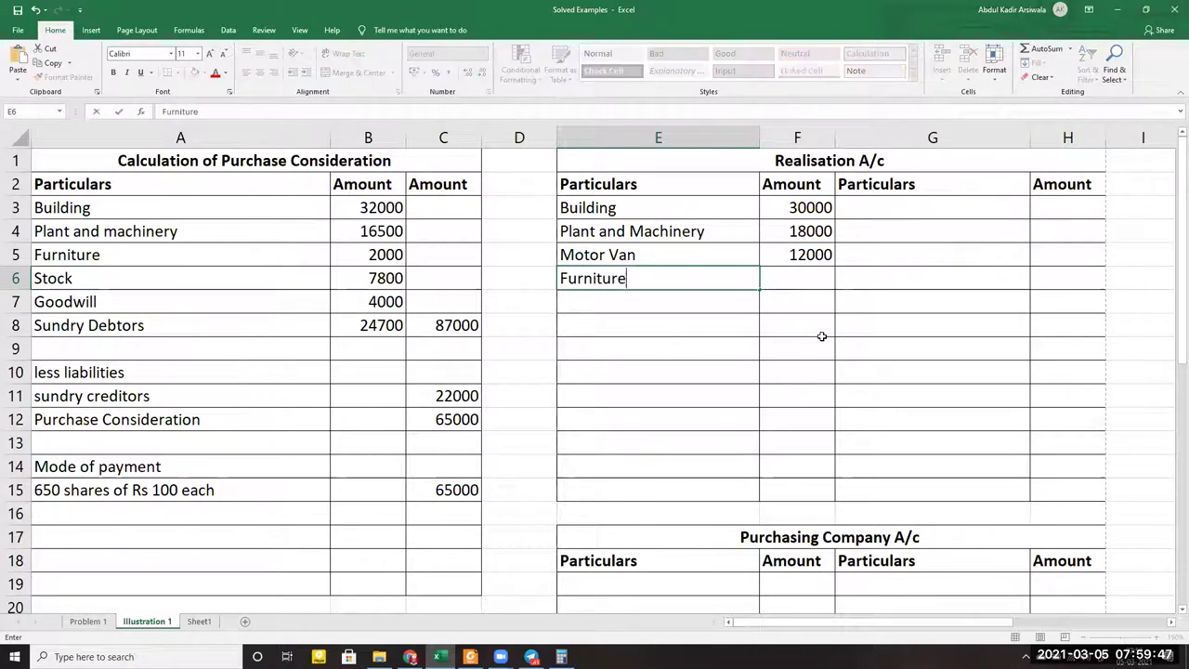
pyautogui.press('Tab')
pyautogui.write('2500')
pyautogui.press('Return')
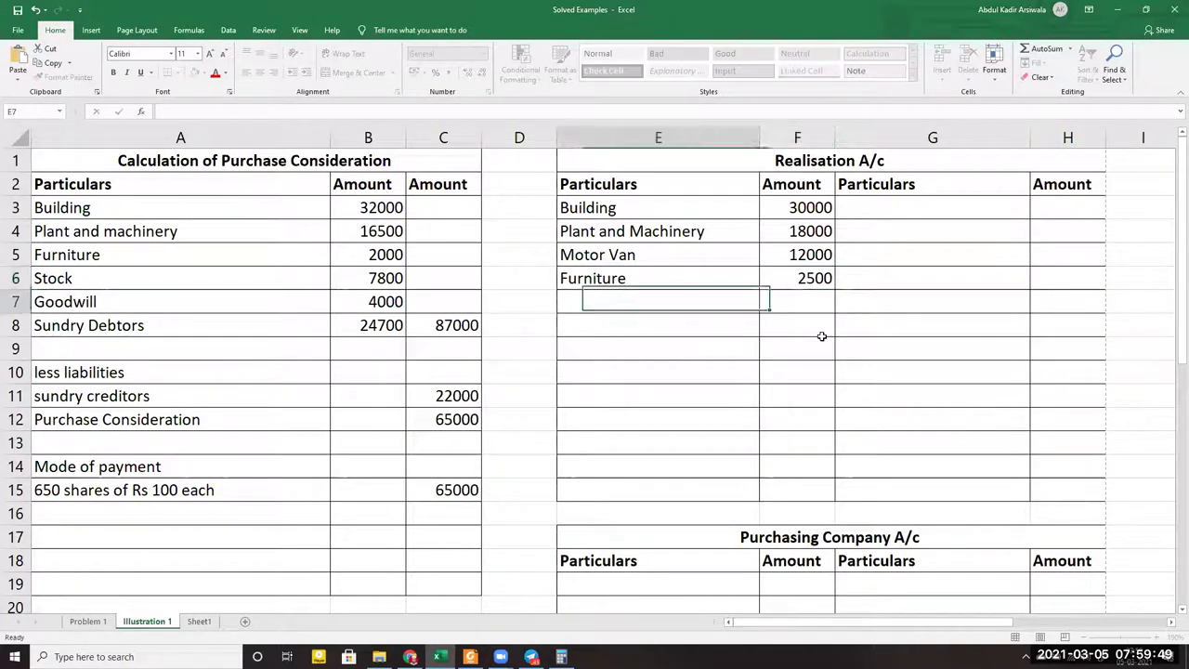
# Check the Stock balance in the PDF and enter Stock with 4700 below Furniture in Excel's Realisation A/c
pyautogui.hotkey('alt', 'Tab')
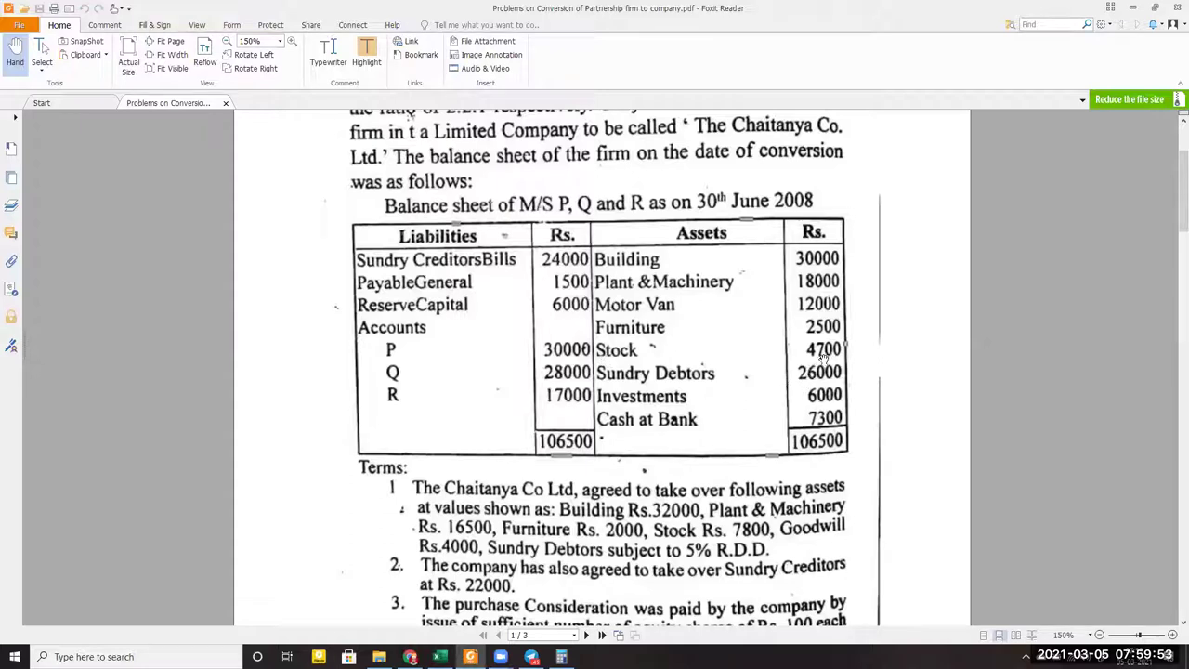
pyautogui.hotkey('alt', 'Tab')
pyautogui.write('Stock')
pyautogui.press('Tab')
pyautogui.write('470')
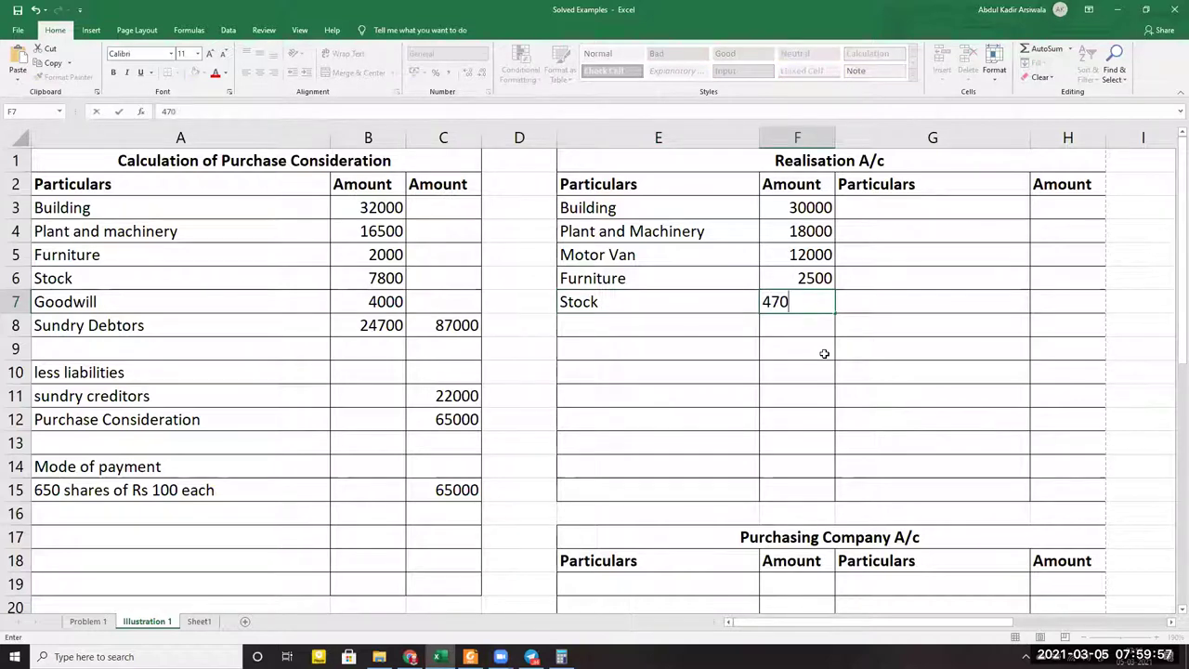
pyautogui.write('0')
pyautogui.press('Return')
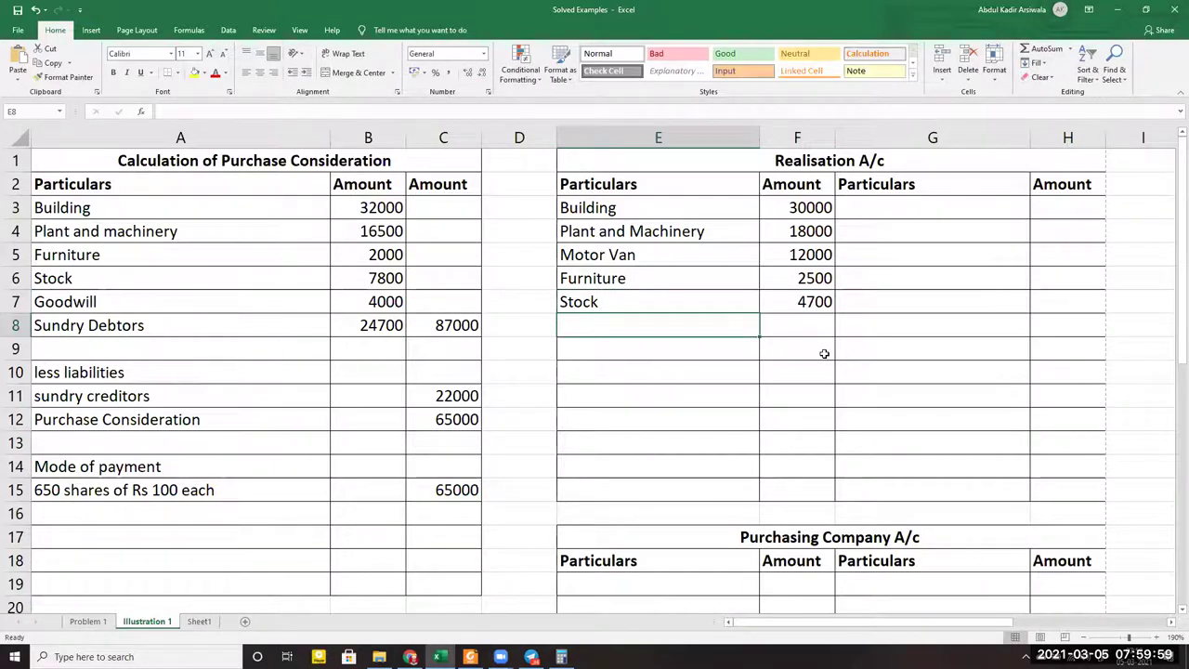
# Look up Sundry Debtors in the PDF balance sheet and enter Sundry Debtors with 26000 below Stock in Excel's Realisation A/c
pyautogui.hotkey('alt', 'Tab')
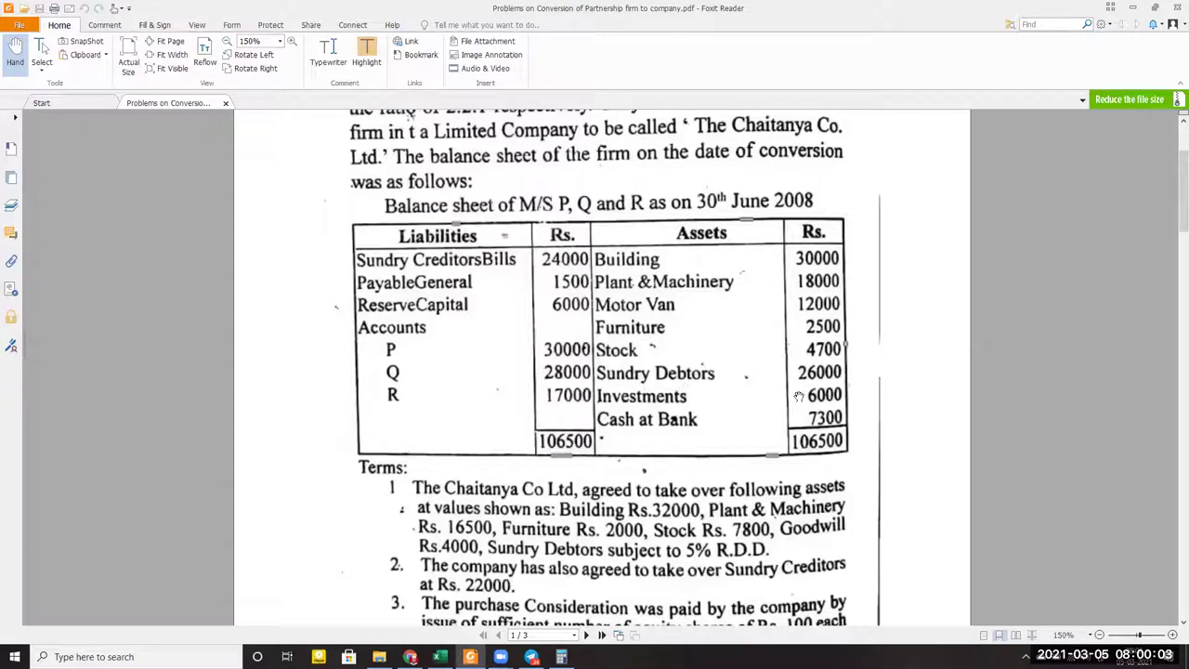
pyautogui.hotkey('alt', 'Tab')
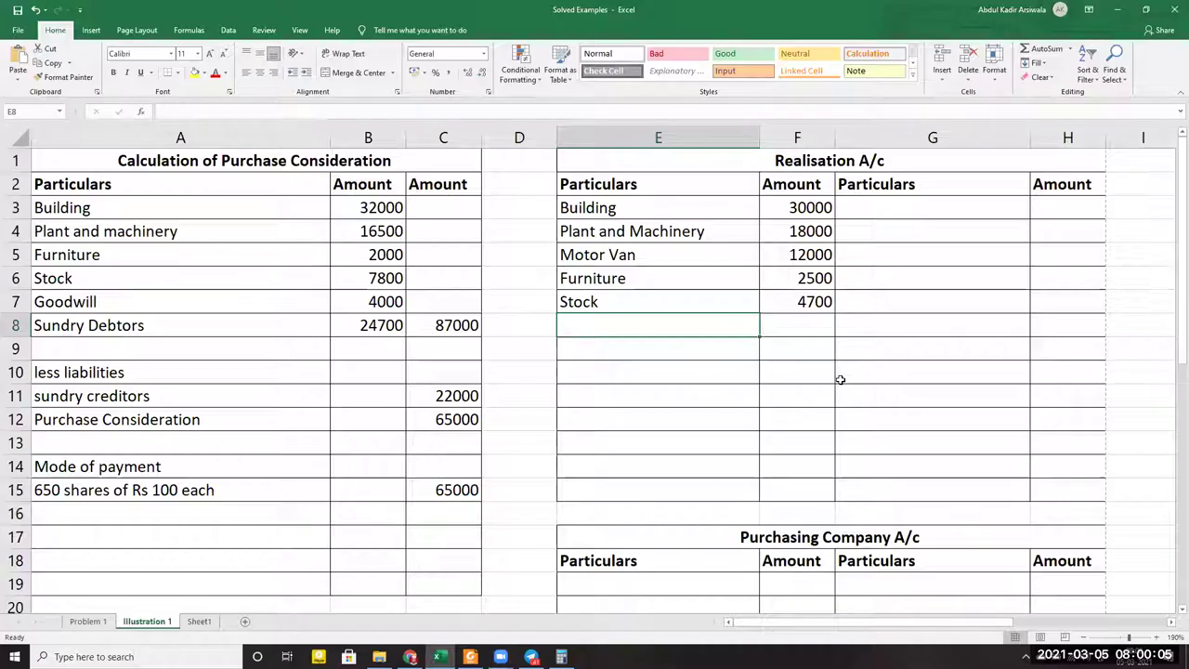
pyautogui.write('Sundr')
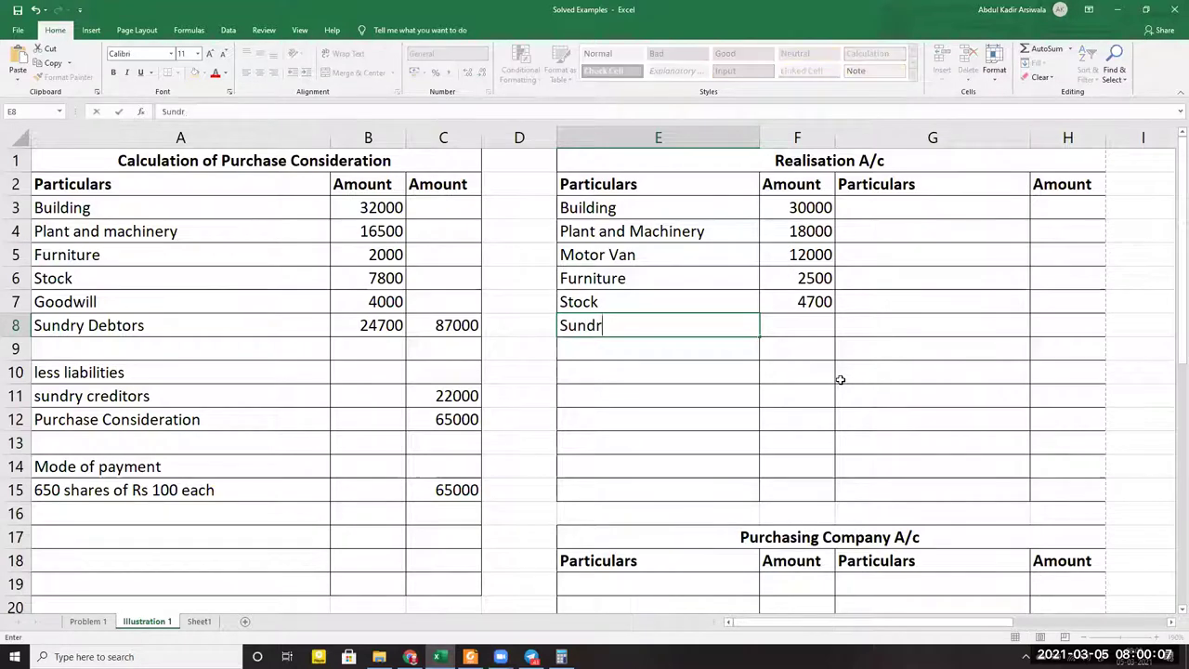
pyautogui.write('y Debtors')
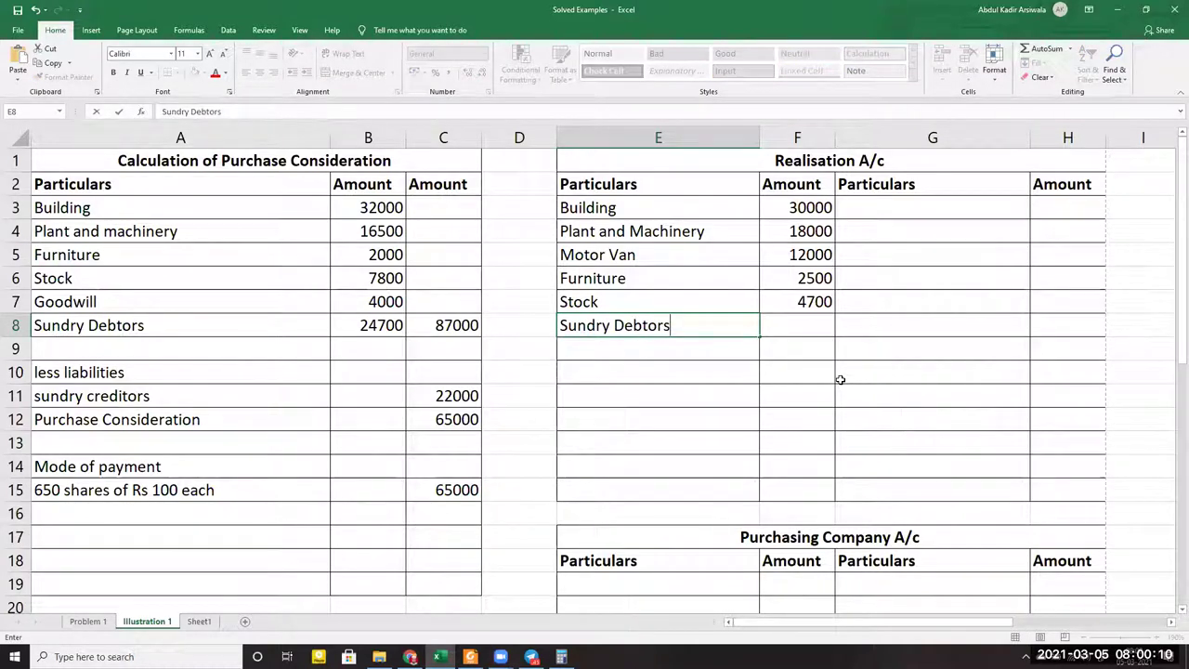
pyautogui.press('Tab')
pyautogui.write('26000')
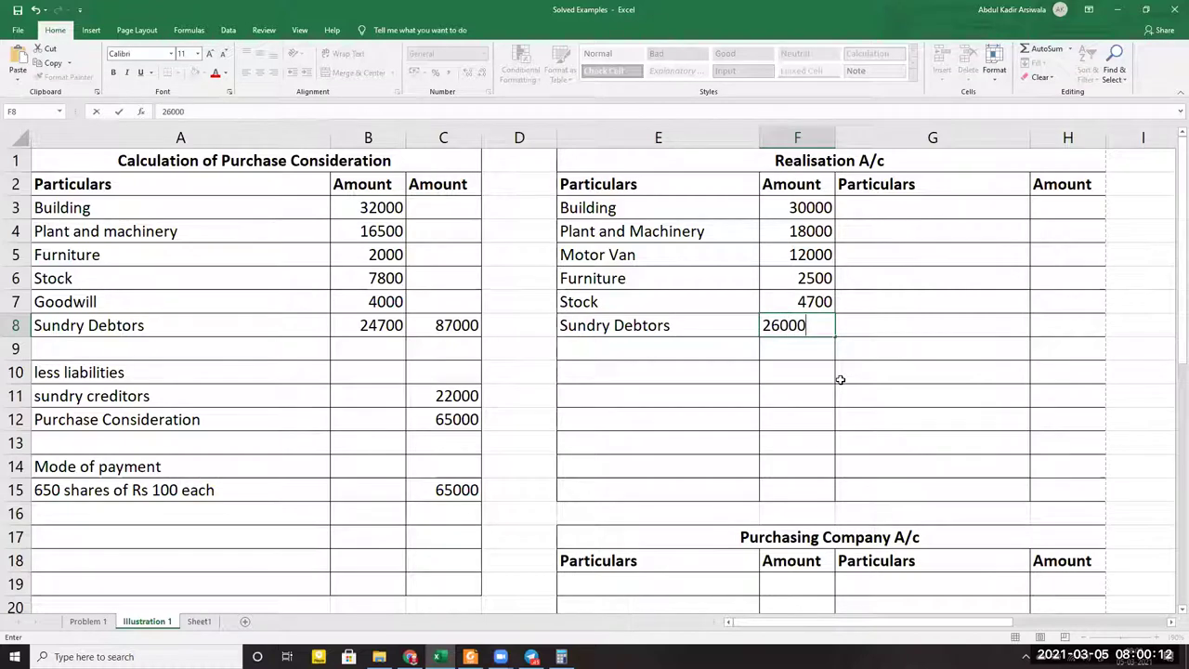
pyautogui.press('Return')
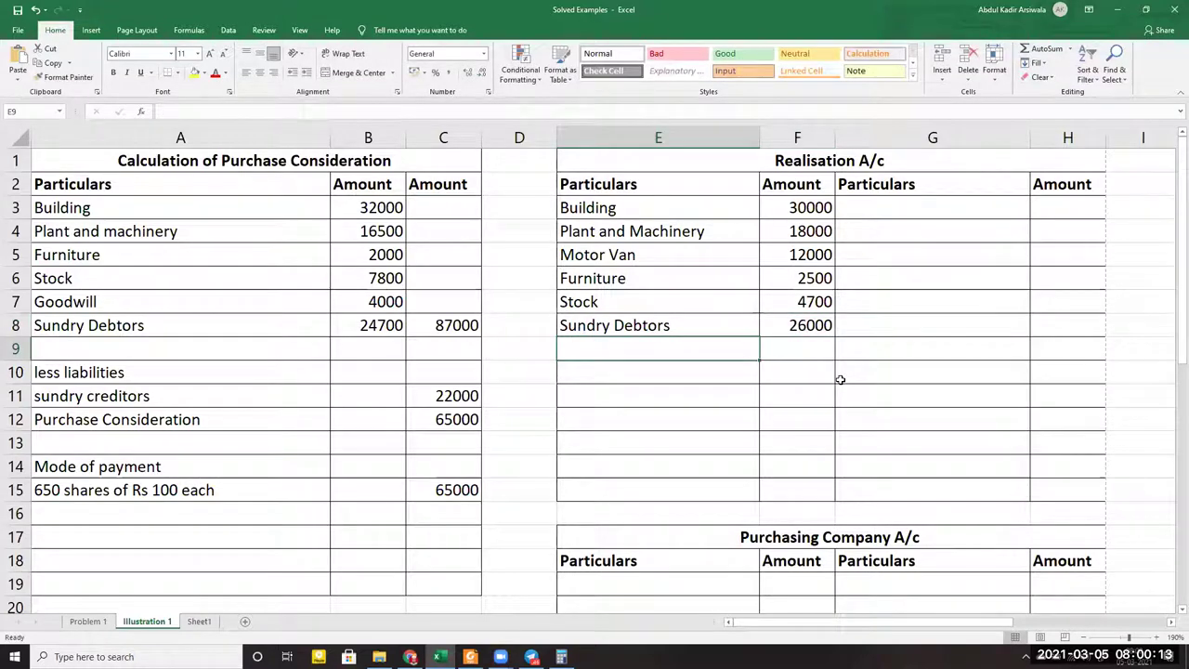
# Look up Investments in the PDF balance sheet and enter Investments with 6000 below Sundry Debtors in Excel's Realisation A/c
pyautogui.hotkey('alt', 'Tab')
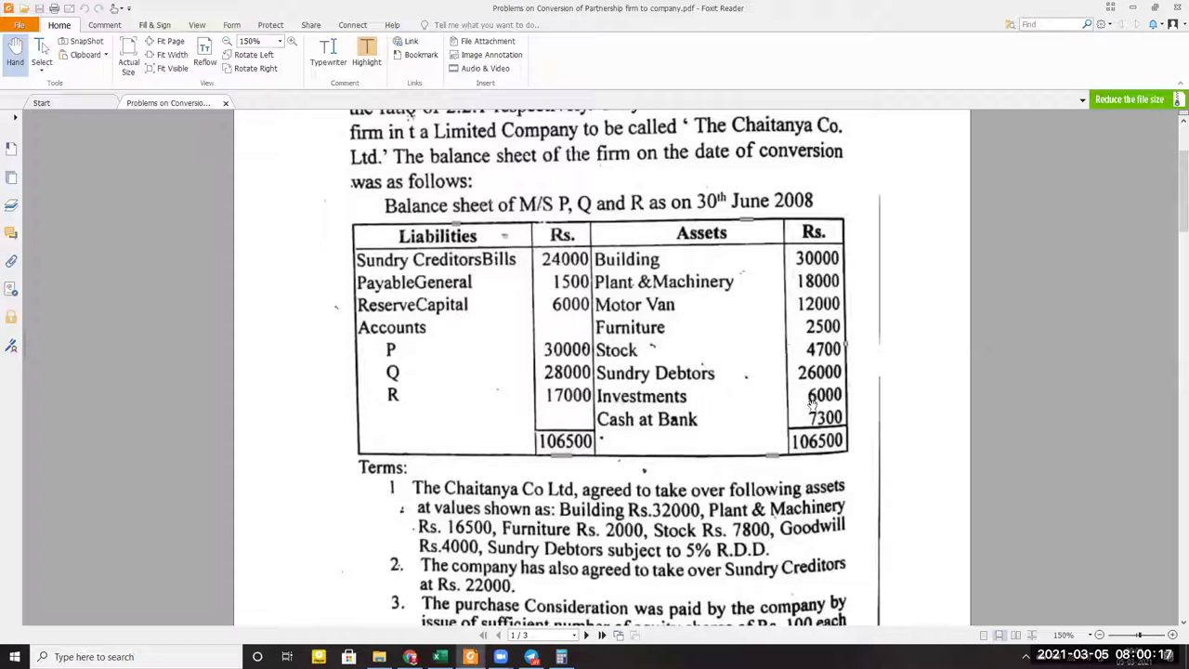
pyautogui.hotkey('alt', 'Tab')
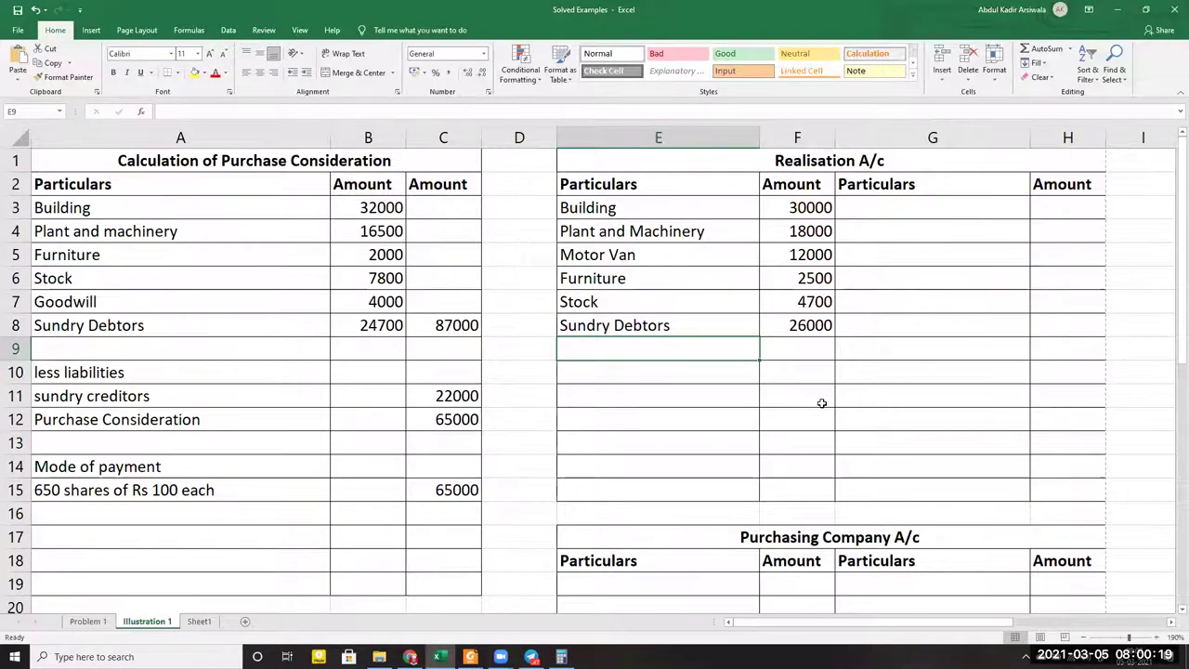
pyautogui.write('Inv')
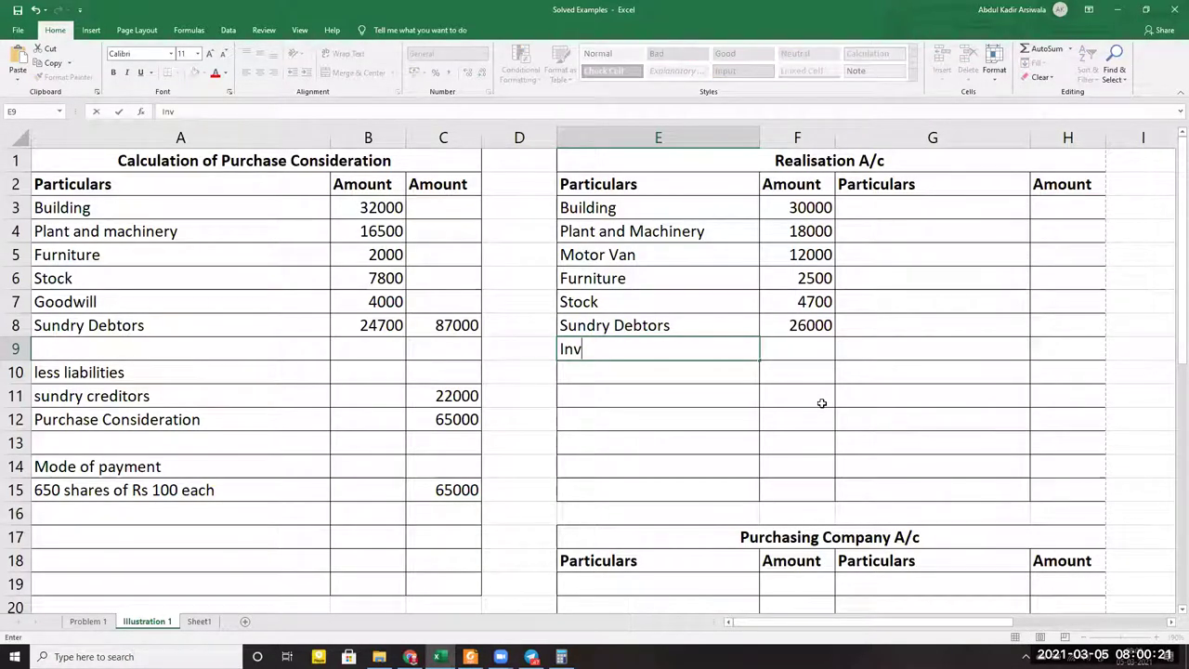
pyautogui.write('estments')
pyautogui.press('Tab')
pyautogui.write('6000')
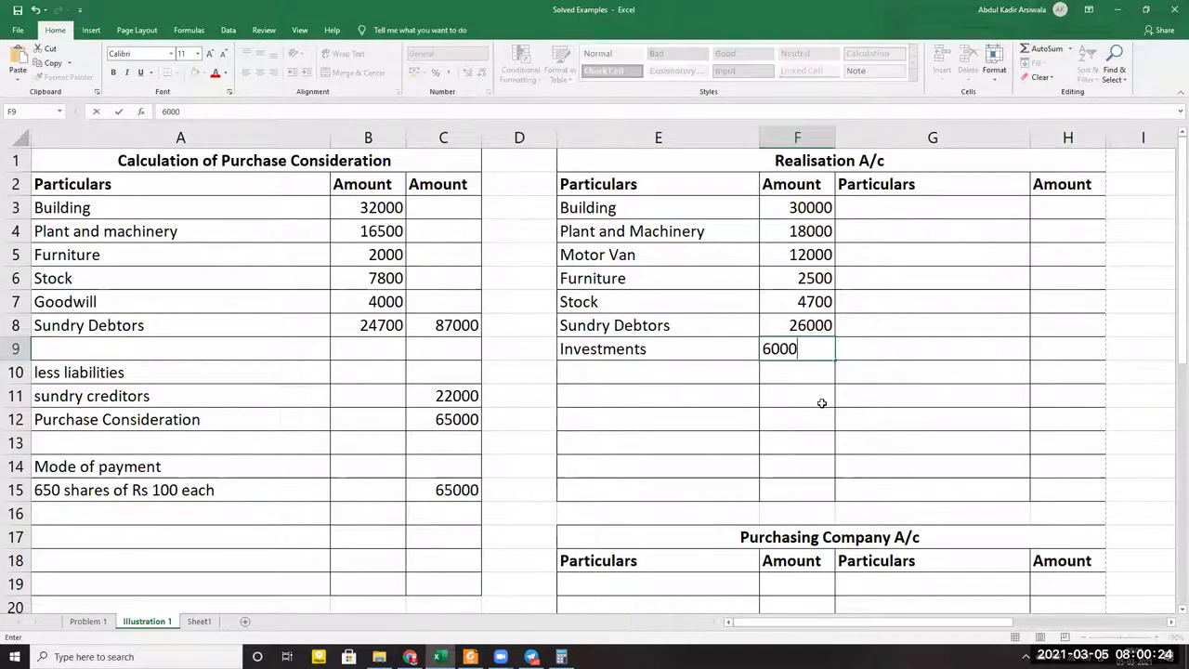
pyautogui.press('Return')
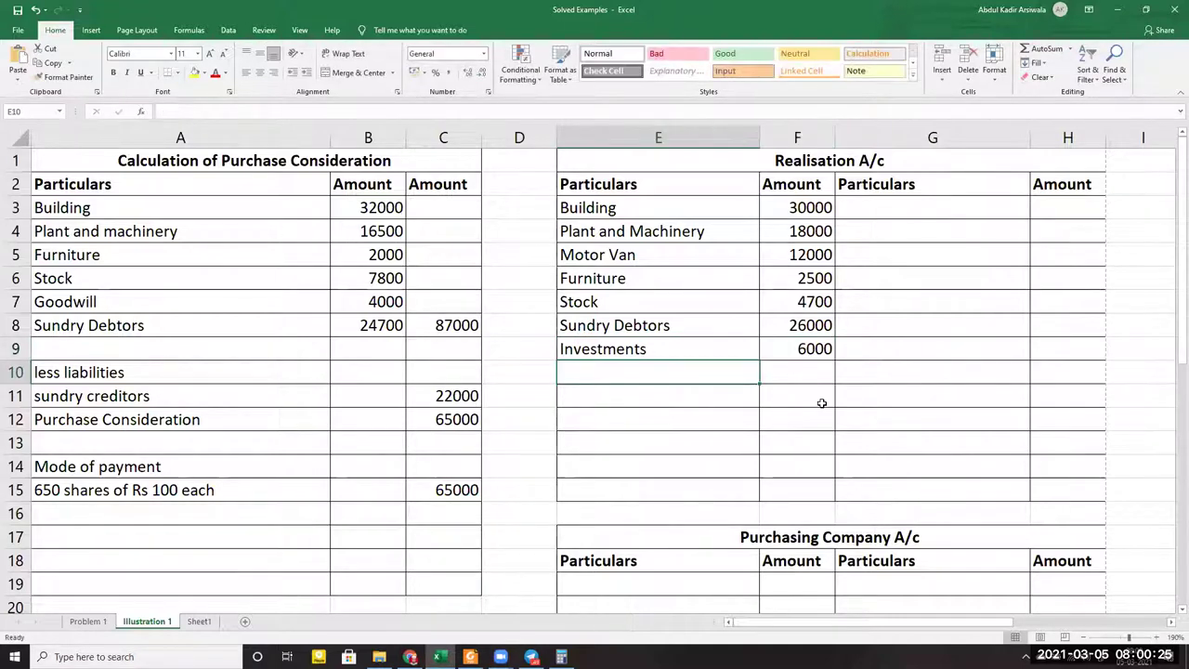
# Check Cash at Bank in the PDF and enter "To balance b/d" with 7300 as the first debit row of Excel's Cash A/c
pyautogui.hotkey('alt', 'Tab')
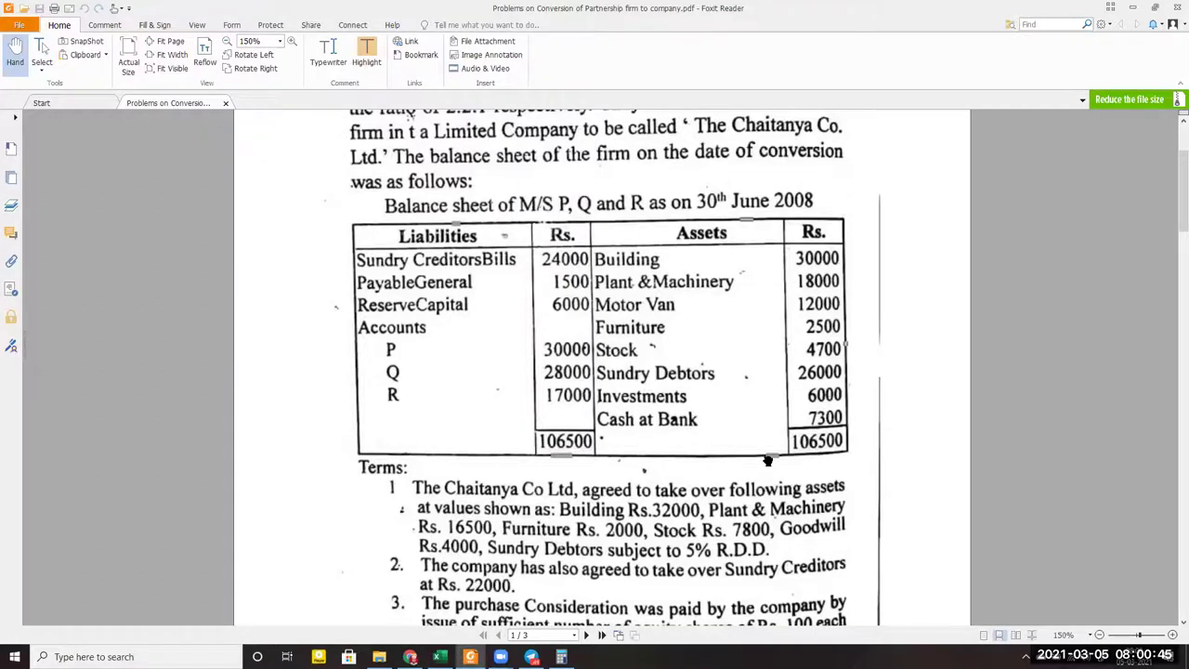
pyautogui.hotkey('alt', 'Tab')
pyautogui.scroll(-3, 641, 427)
pyautogui.scroll(-4, 643, 426)
pyautogui.click(632, 444)
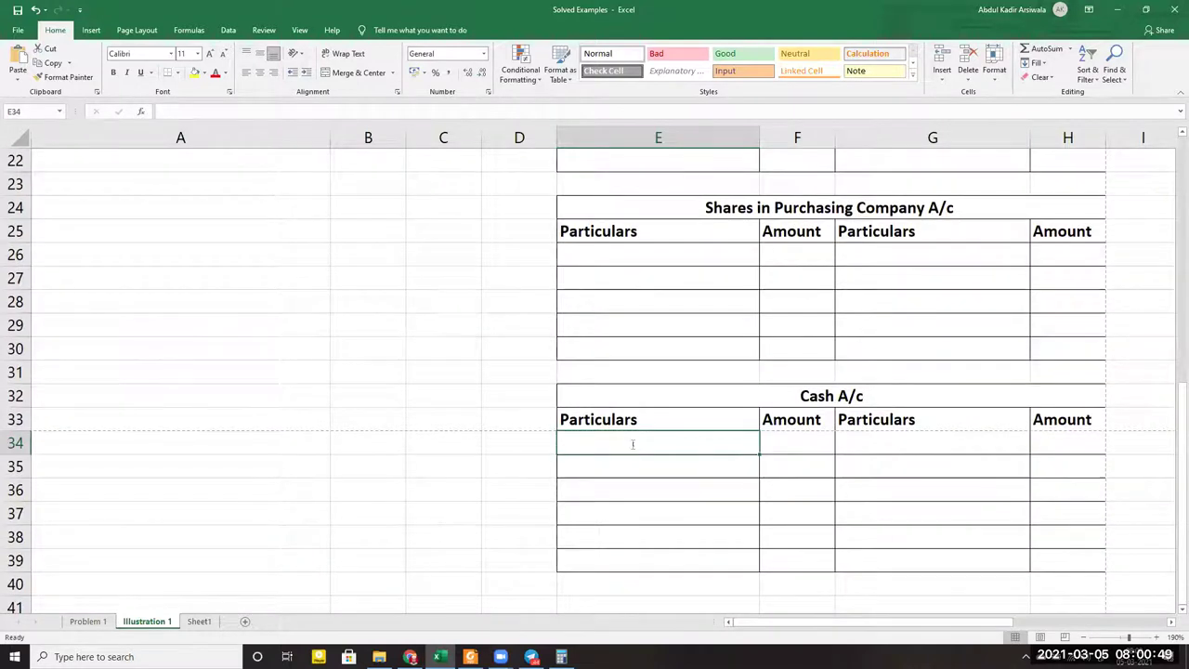
pyautogui.write('To bala')
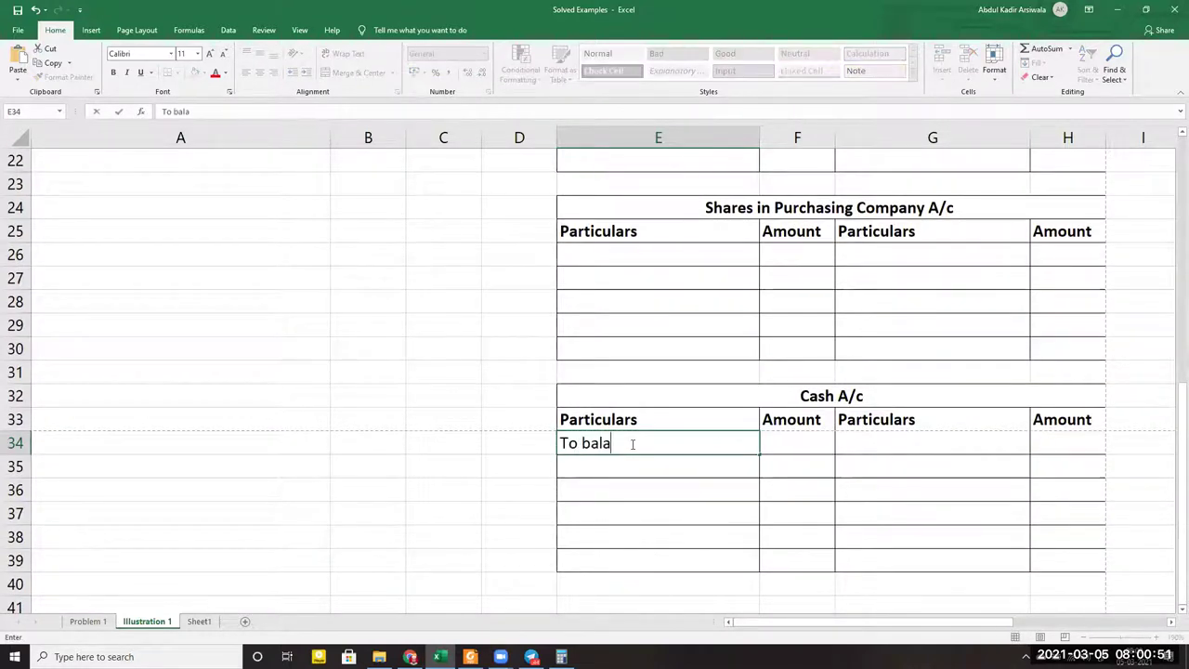
pyautogui.write('nce b/d')
pyautogui.press('Tab')
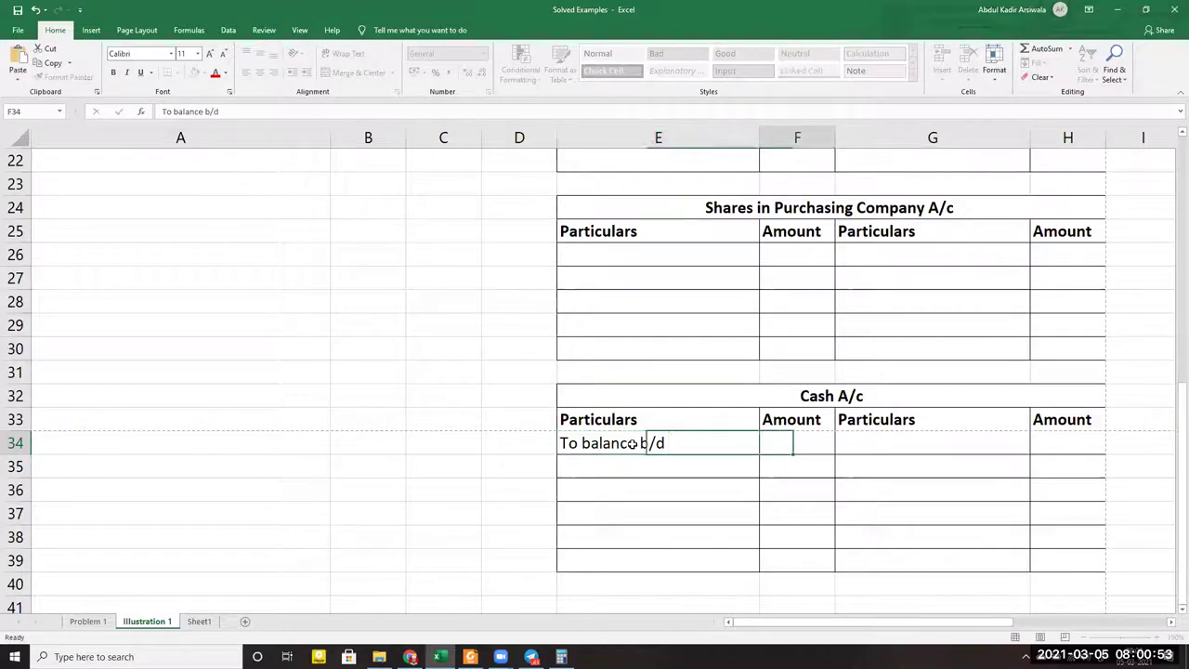
pyautogui.write('7300')
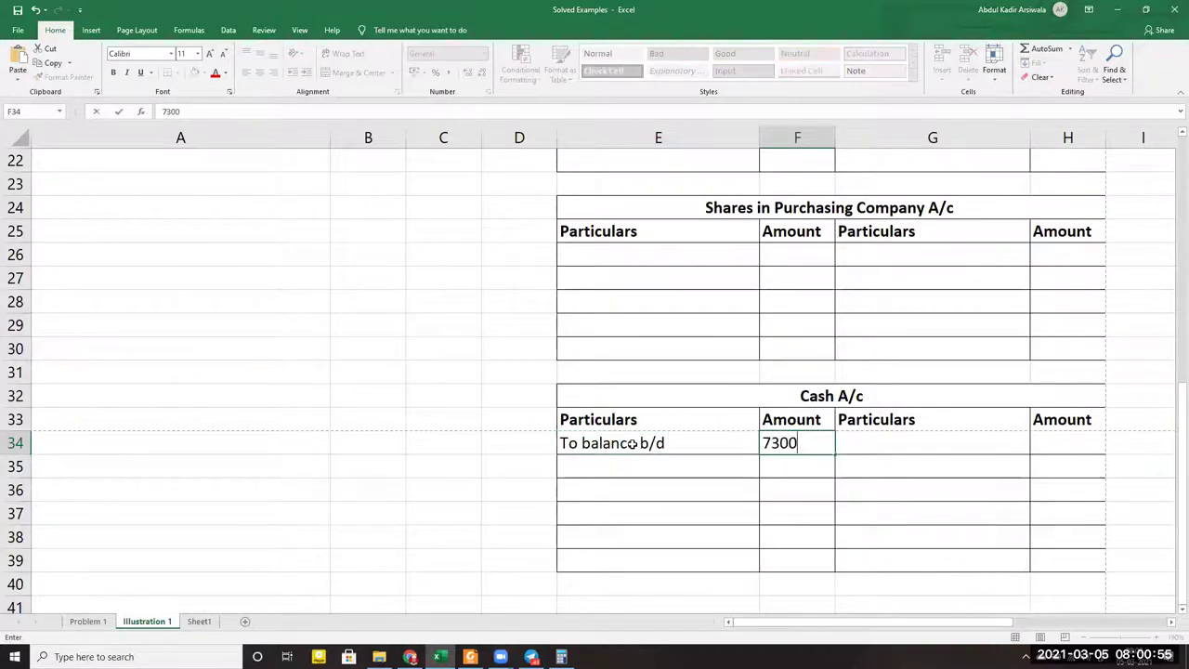
pyautogui.press('Return')
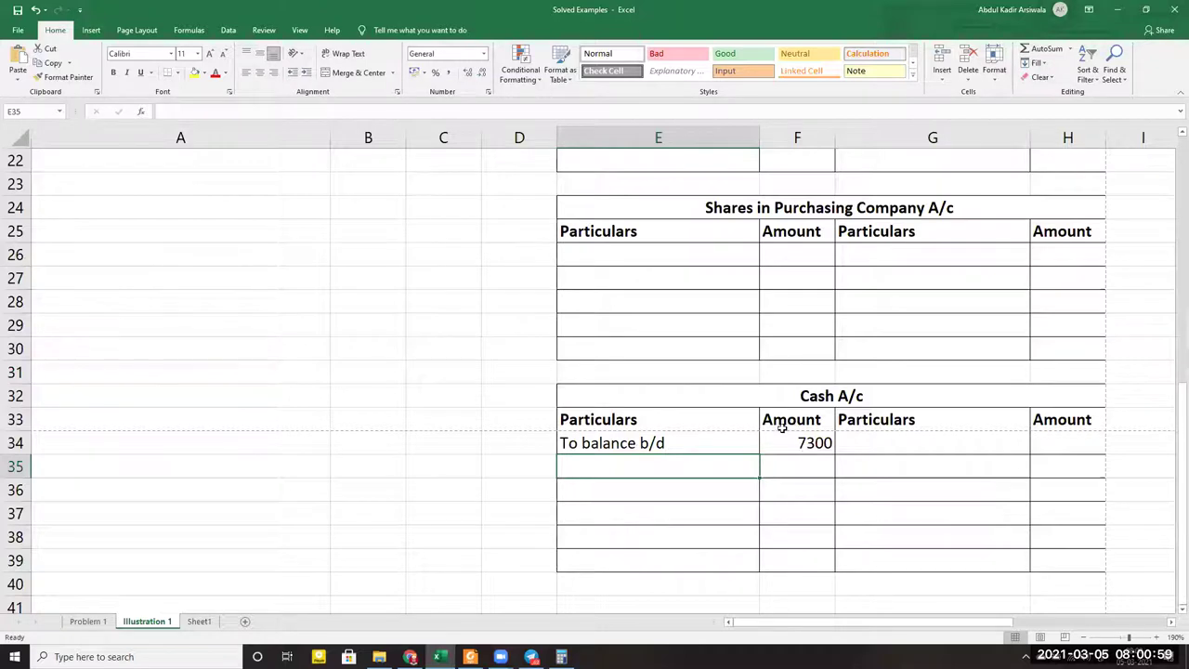
pyautogui.scroll(7, 780, 430)
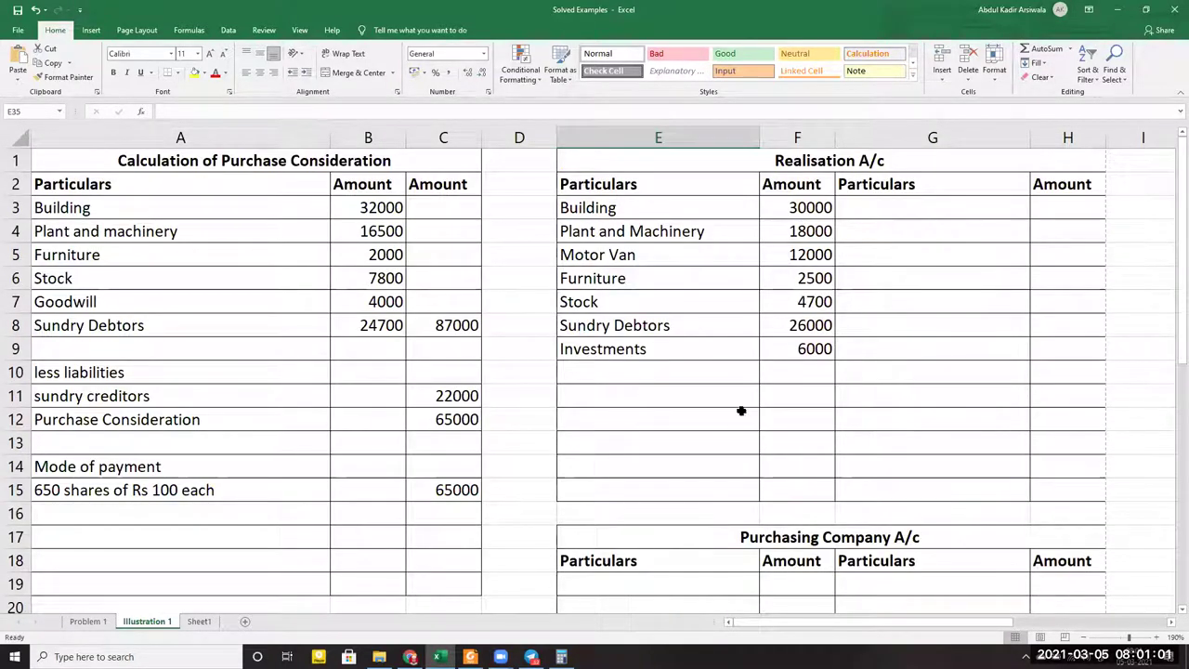
pyautogui.scroll(-7, 740, 409)
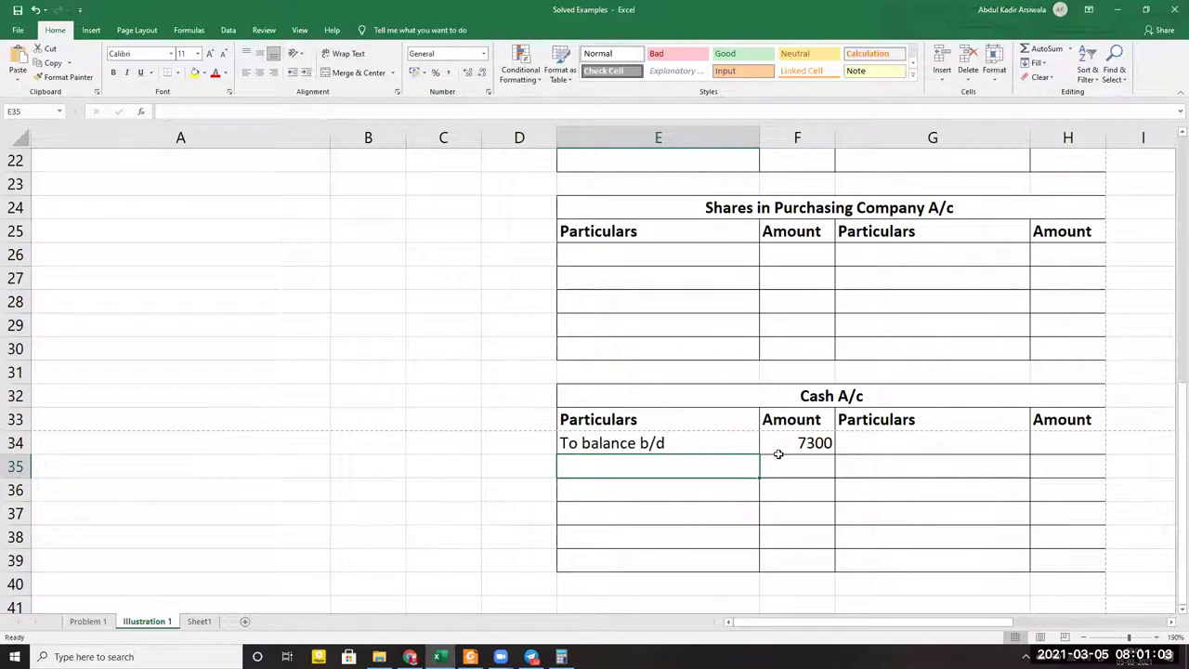
# Check Sundry Creditors in the PDF balance sheet and enter "sundry creditors" with 24000 as the first credit row of Excel's Realisation A/c
pyautogui.click(471, 657)
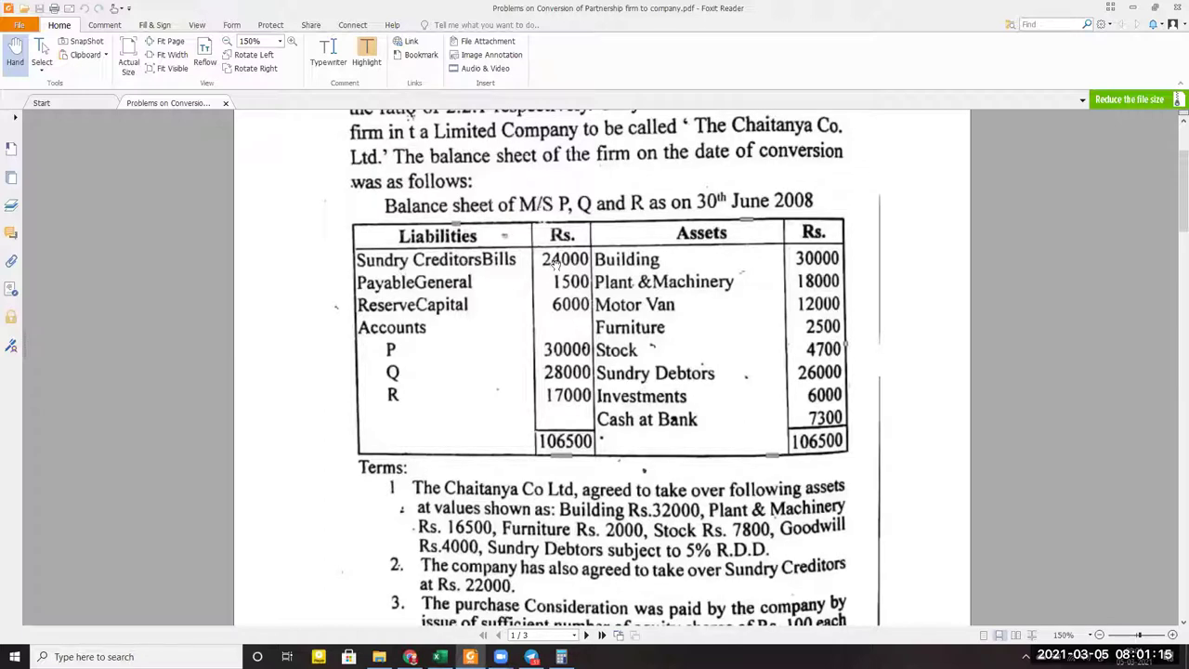
pyautogui.hotkey('alt', 'Tab')
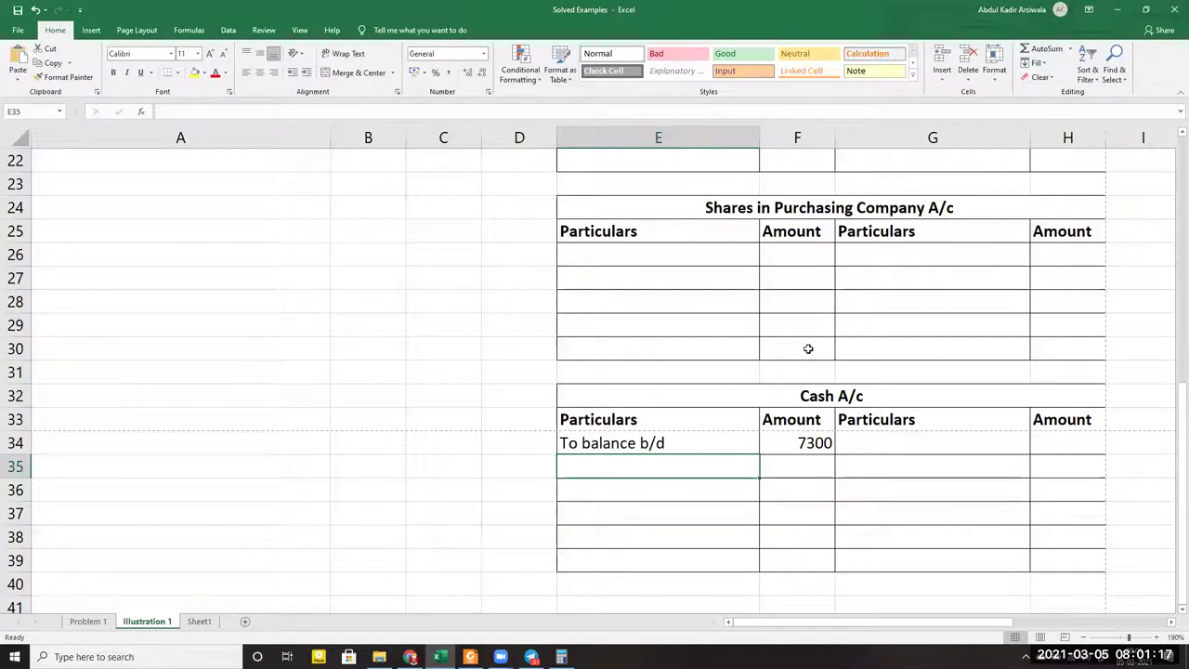
pyautogui.scroll(7, 808, 345)
pyautogui.click(881, 213)
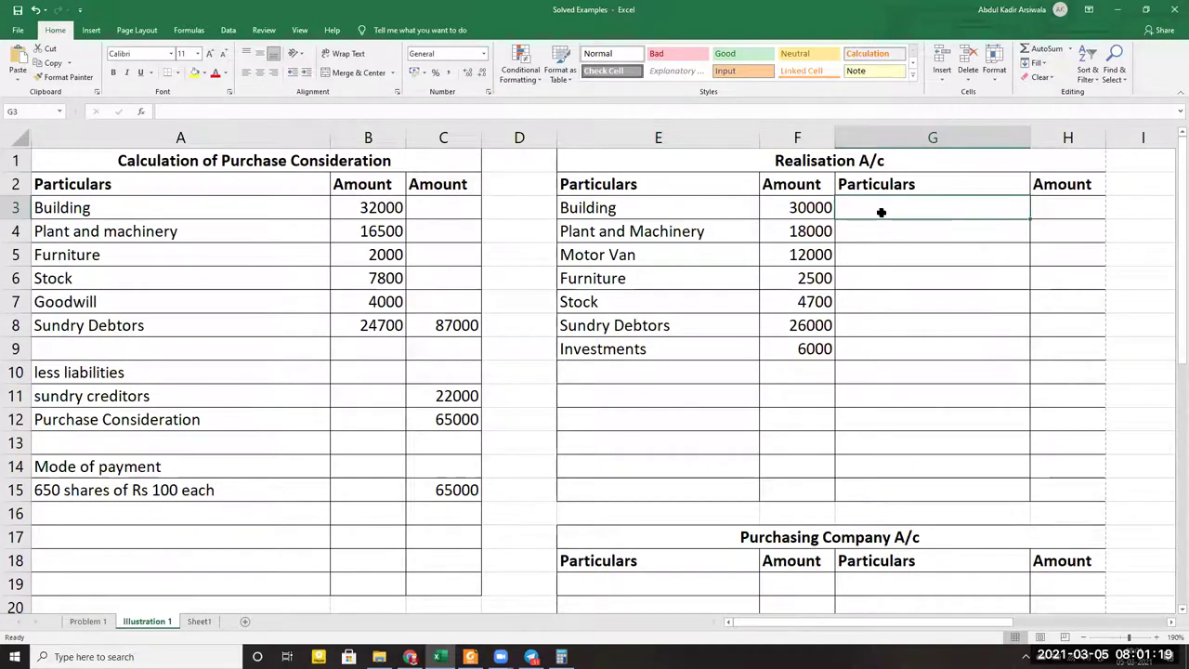
pyautogui.write('B')
pyautogui.press('BackSpace')
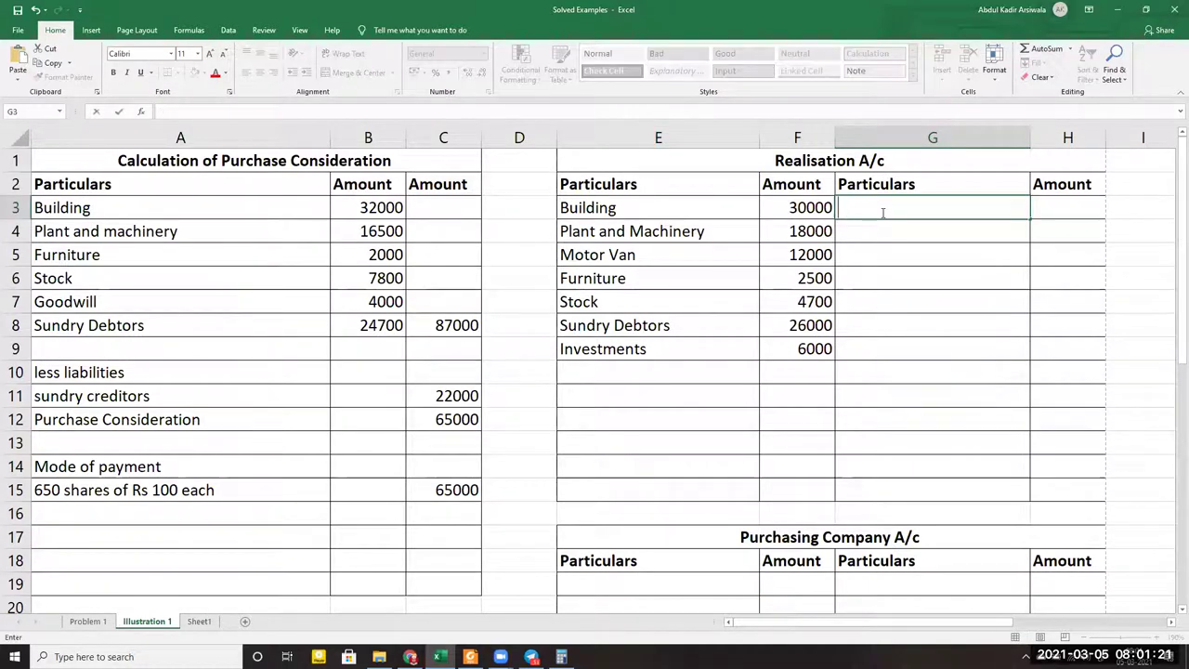
pyautogui.write('sundr')
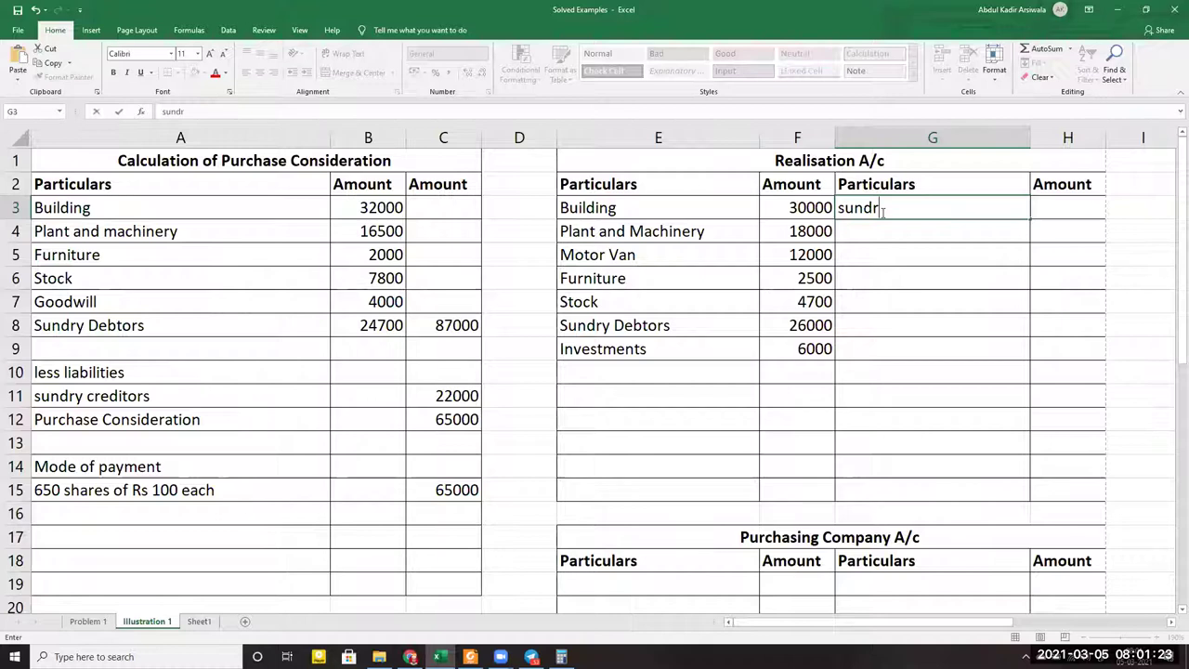
pyautogui.write('y creditors')
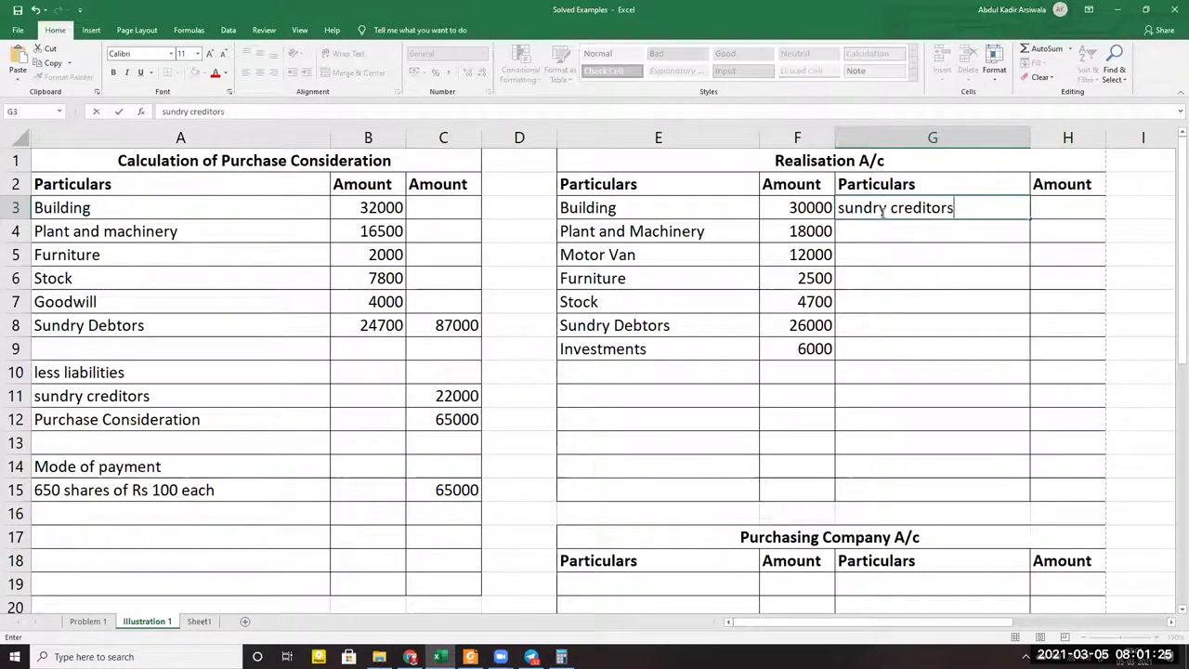
pyautogui.hotkey('alt', 'Tab')
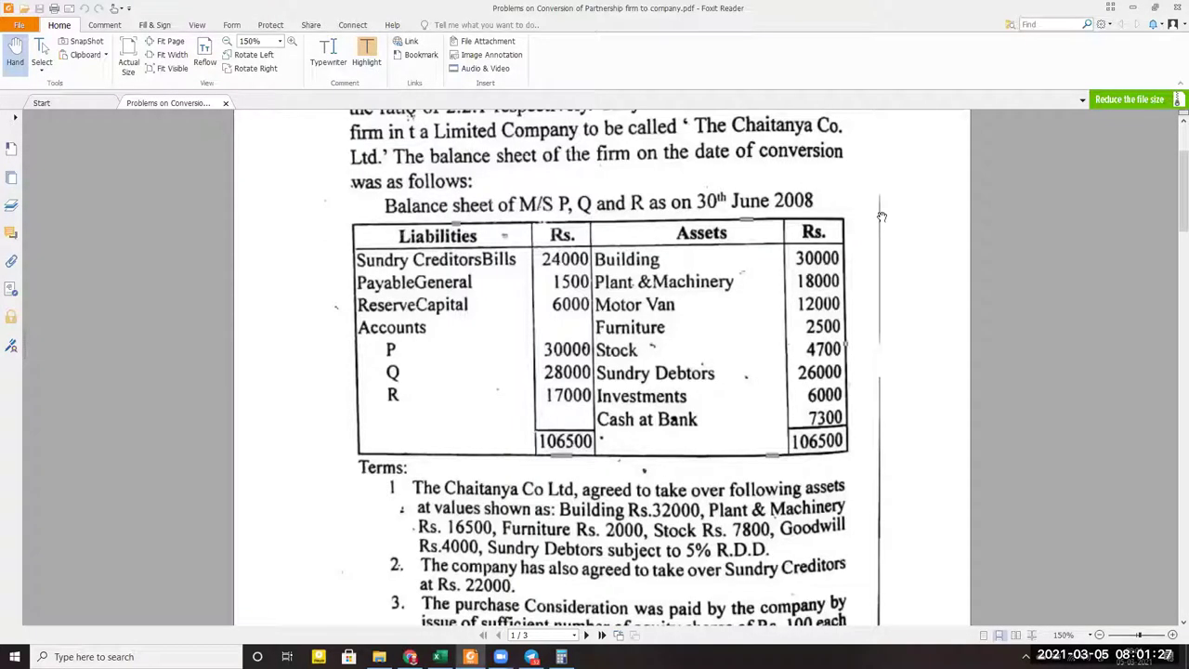
pyautogui.hotkey('alt', 'Tab')
pyautogui.press('Tab')
pyautogui.write('24000')
pyautogui.press('Return')
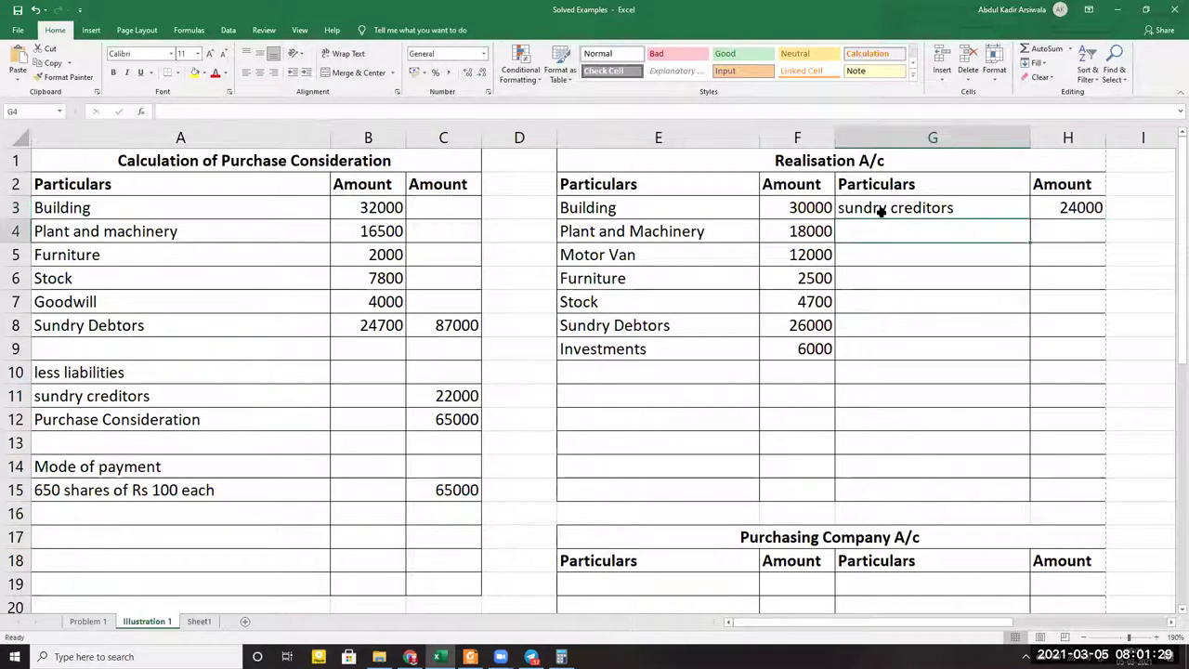
# Look up Bills Payable in the PDF and enter "Bills payable" with 1500 below sundry creditors in Excel's Realisation A/c
pyautogui.hotkey('alt', 'Tab')
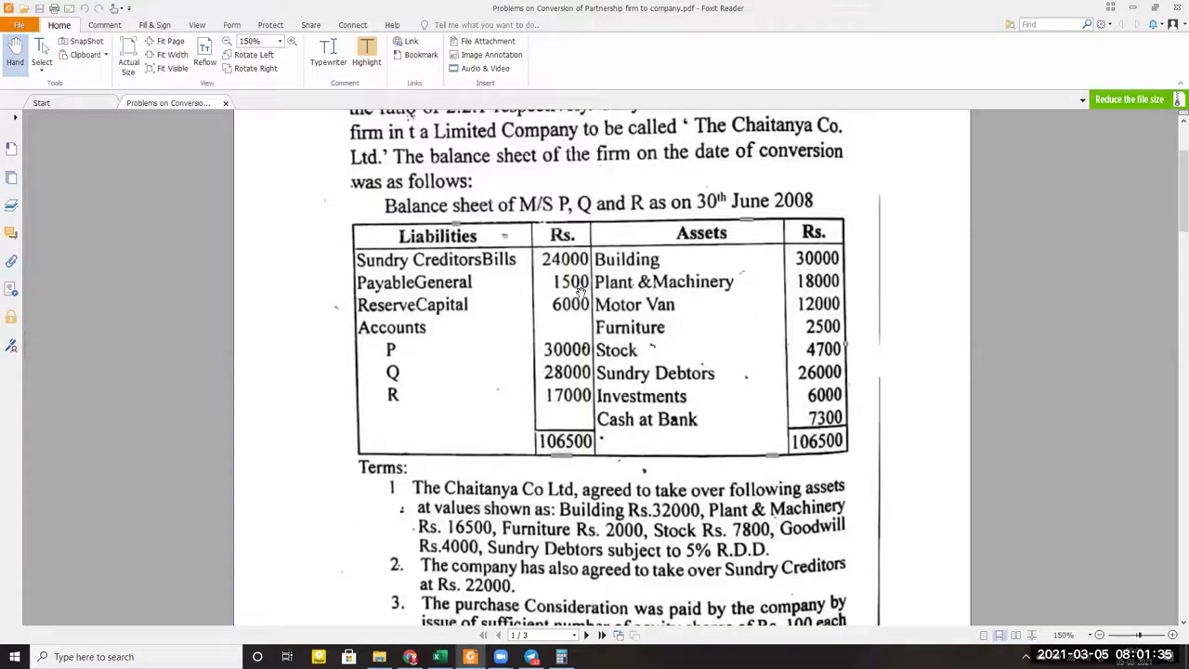
pyautogui.hotkey('alt', 'Tab')
pyautogui.write('Bills payable')
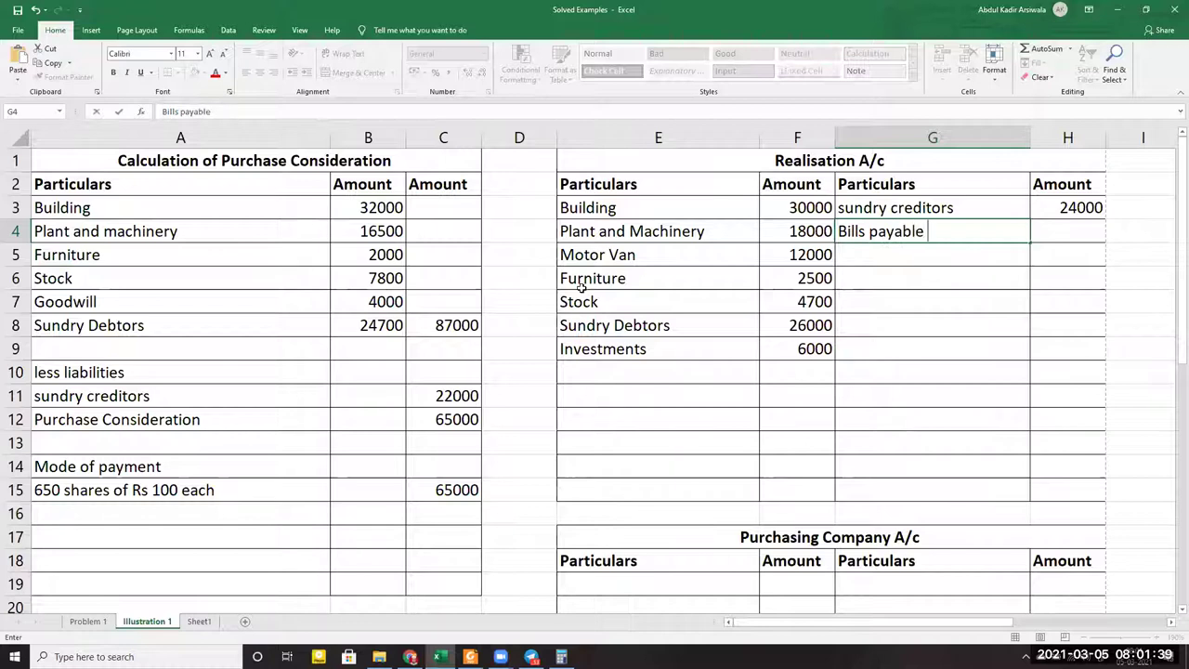
pyautogui.press('Tab')
pyautogui.write('1500')
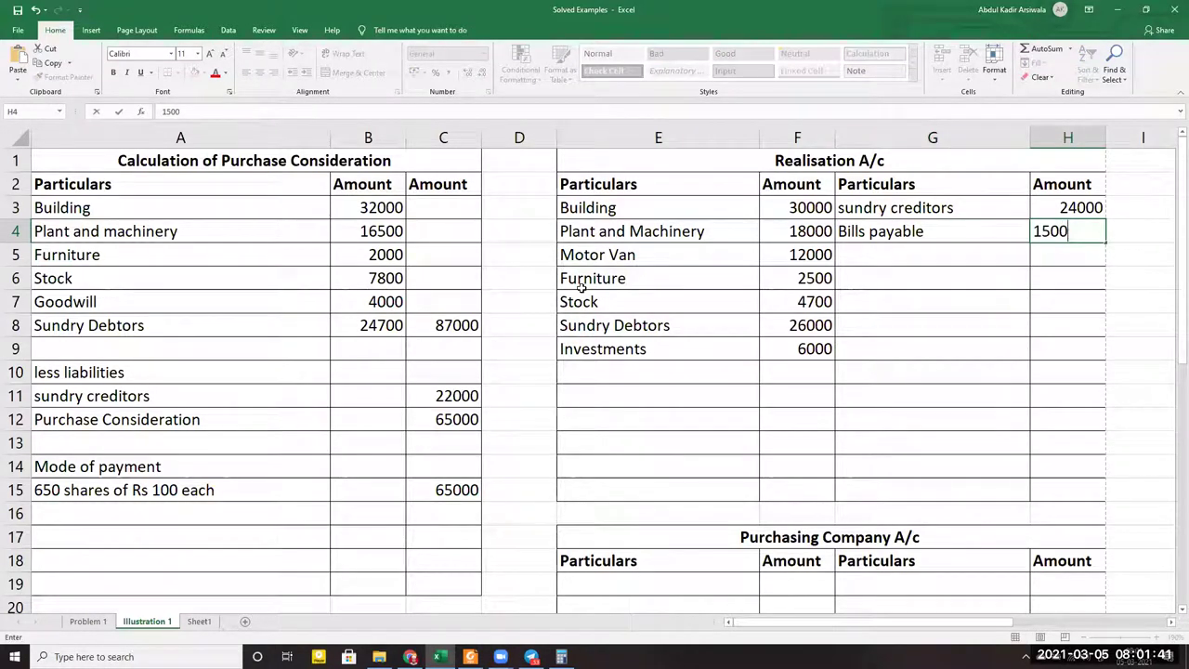
pyautogui.press('Return')
# Check the remaining liabilities in the PDF and enter "By balance b/d" as the first credit particular of Excel's Partners Capital A/c
pyautogui.hotkey('alt', 'Tab')
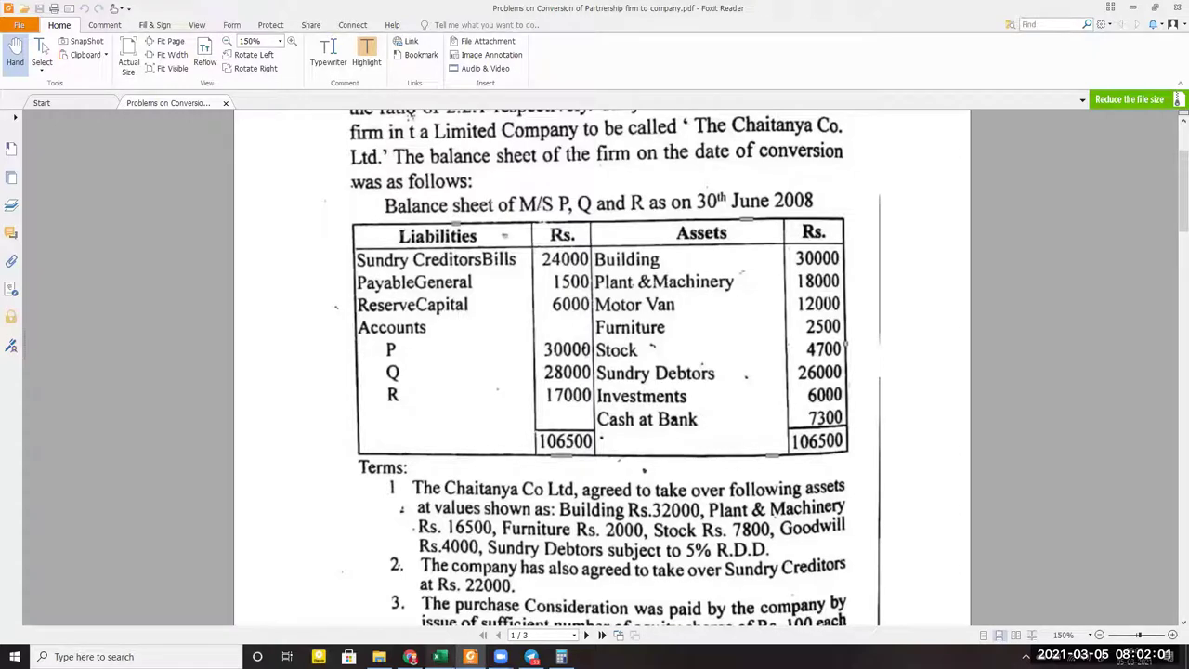
pyautogui.click(439, 657)
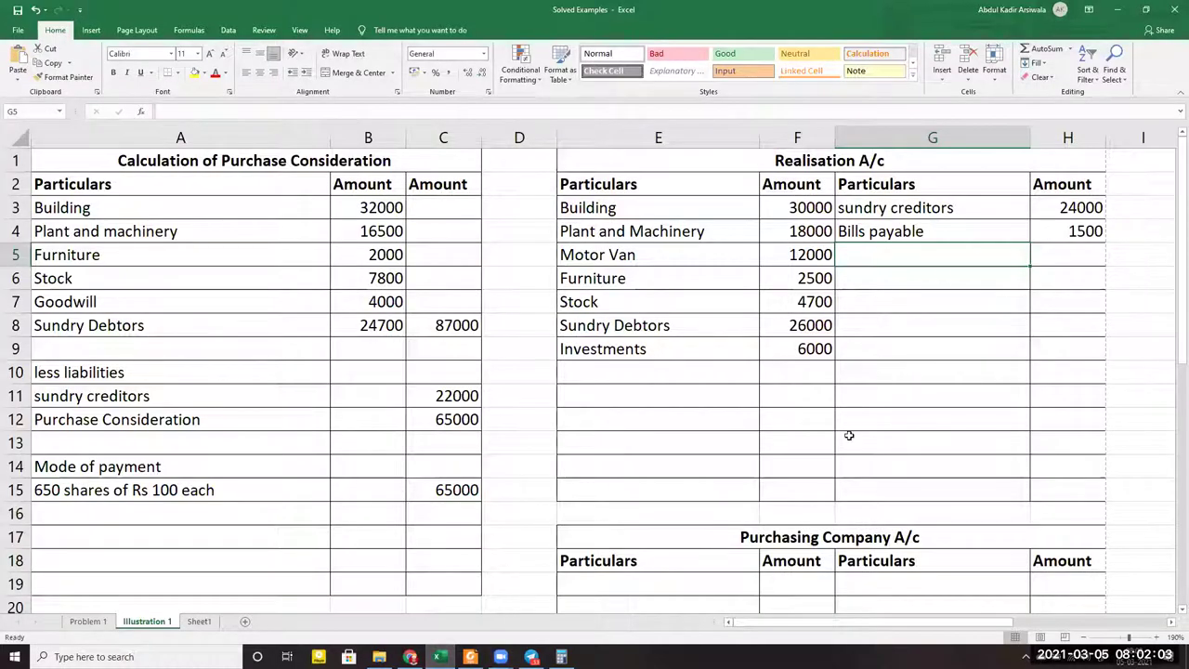
pyautogui.moveTo(780, 624); pyautogui.dragTo(944, 641)
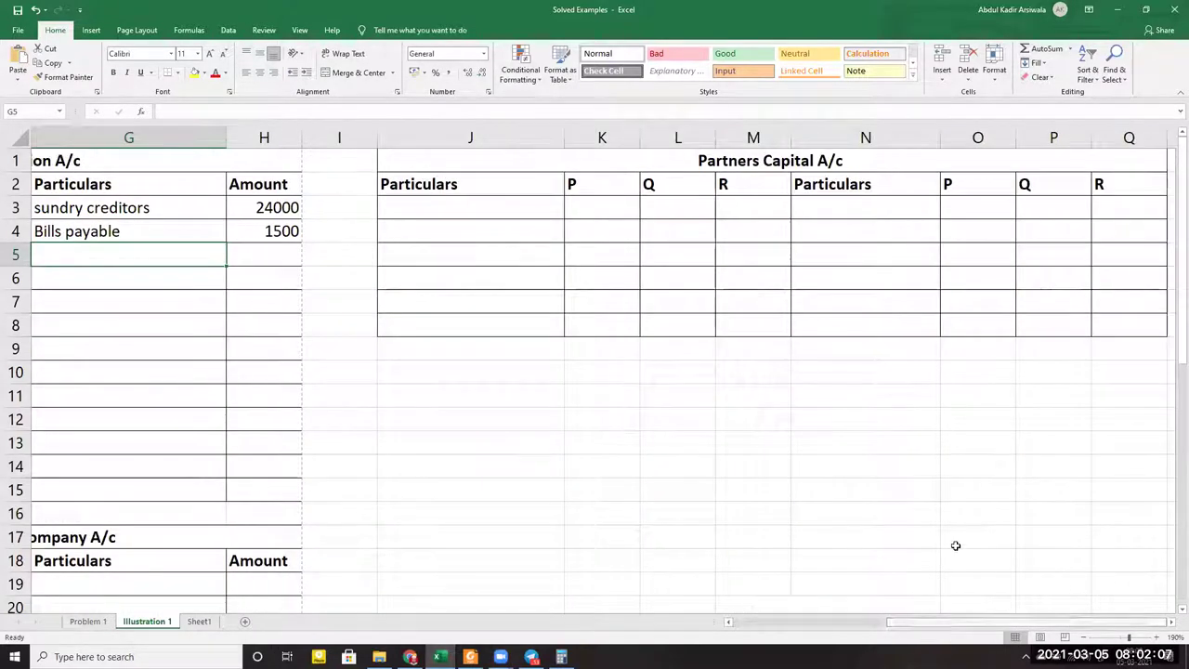
pyautogui.click(849, 213)
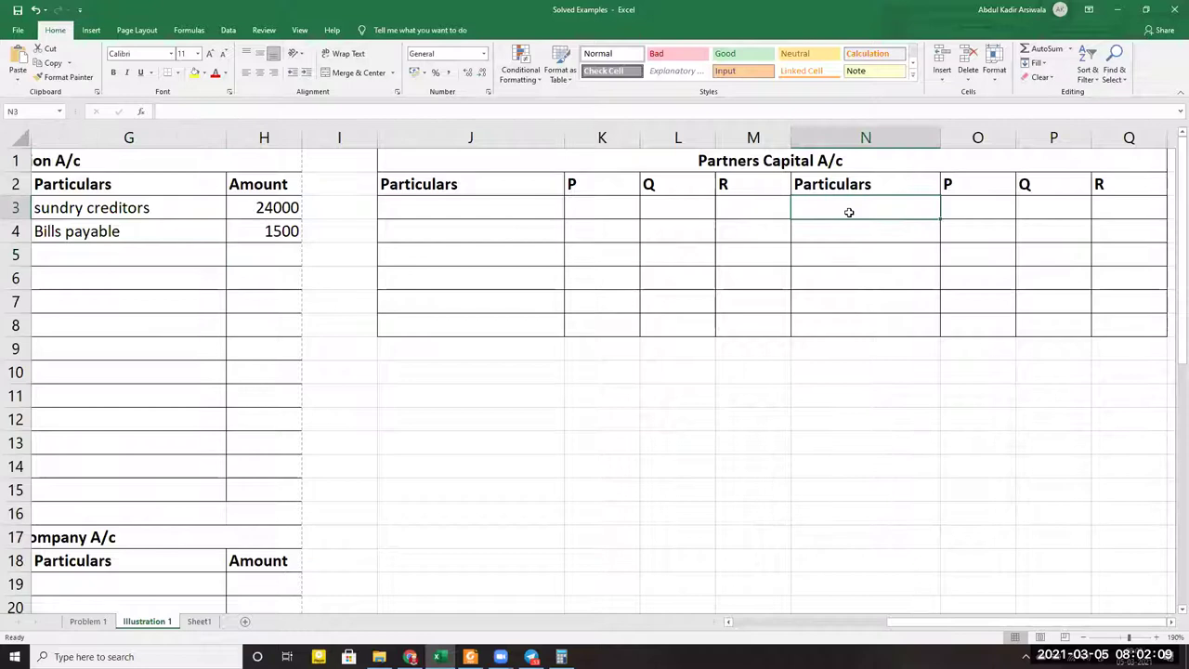
pyautogui.write('By balance ')
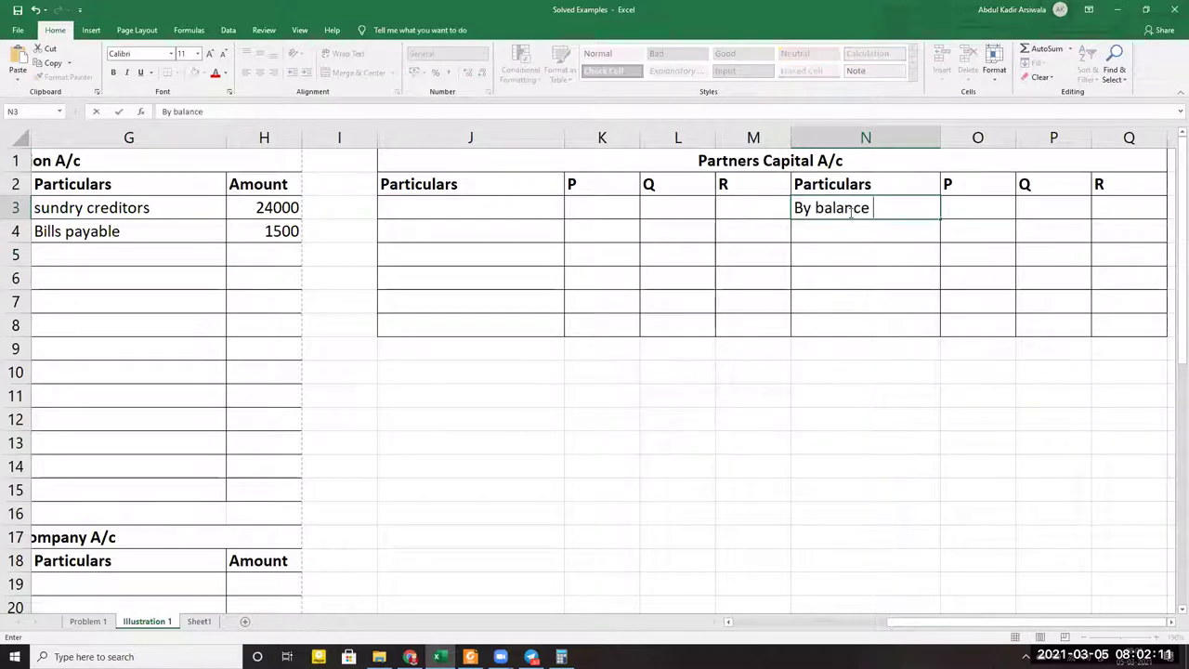
pyautogui.write('b/d')
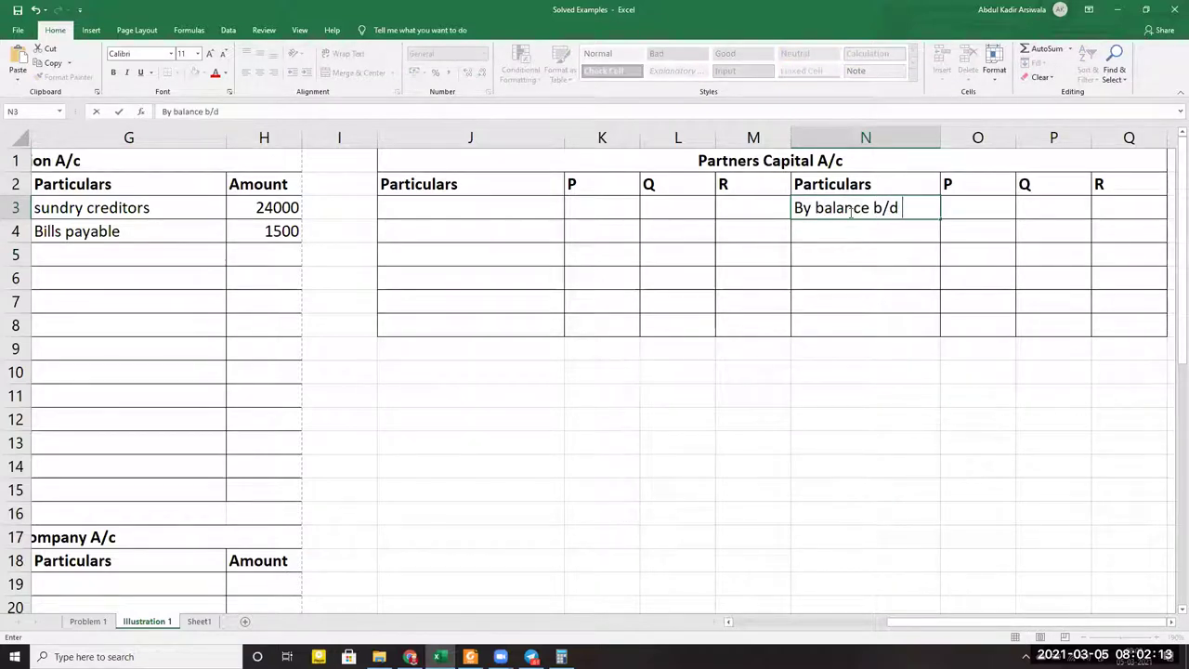
pyautogui.press('Tab')
# Look up the capital balances in the PDF and enter 30000 for P, 28000 for Q and 17000 for R in Excel's "By balance b/d" row
pyautogui.hotkey('alt', 'Tab')
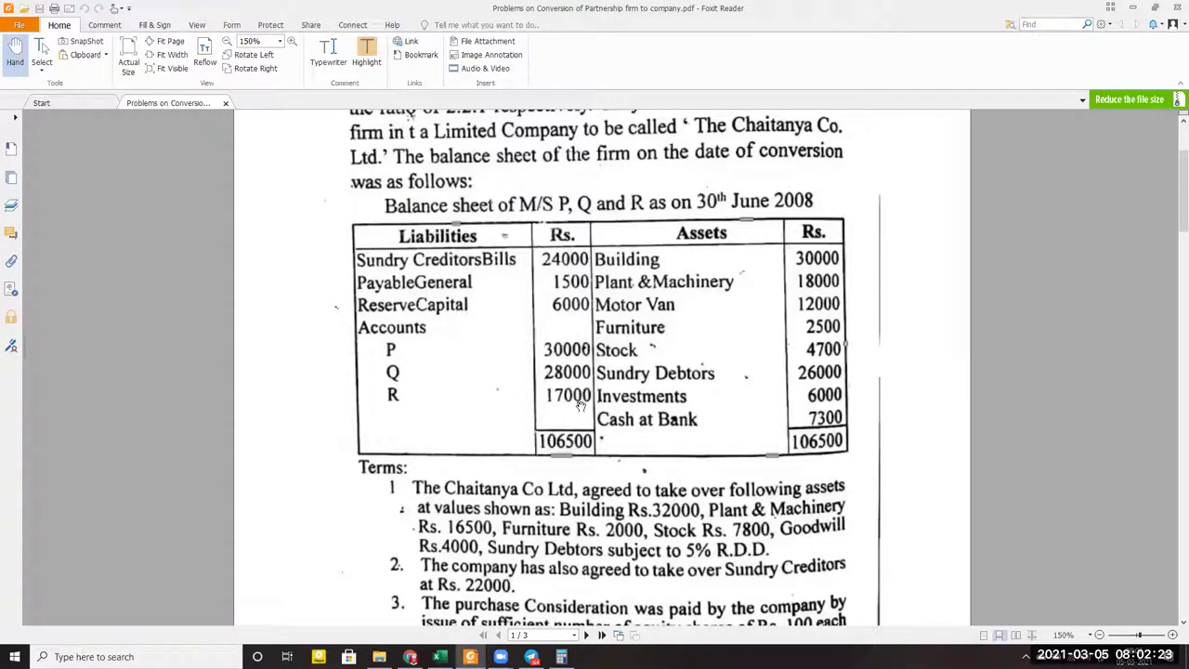
pyautogui.hotkey('alt', 'Tab')
pyautogui.write('3')
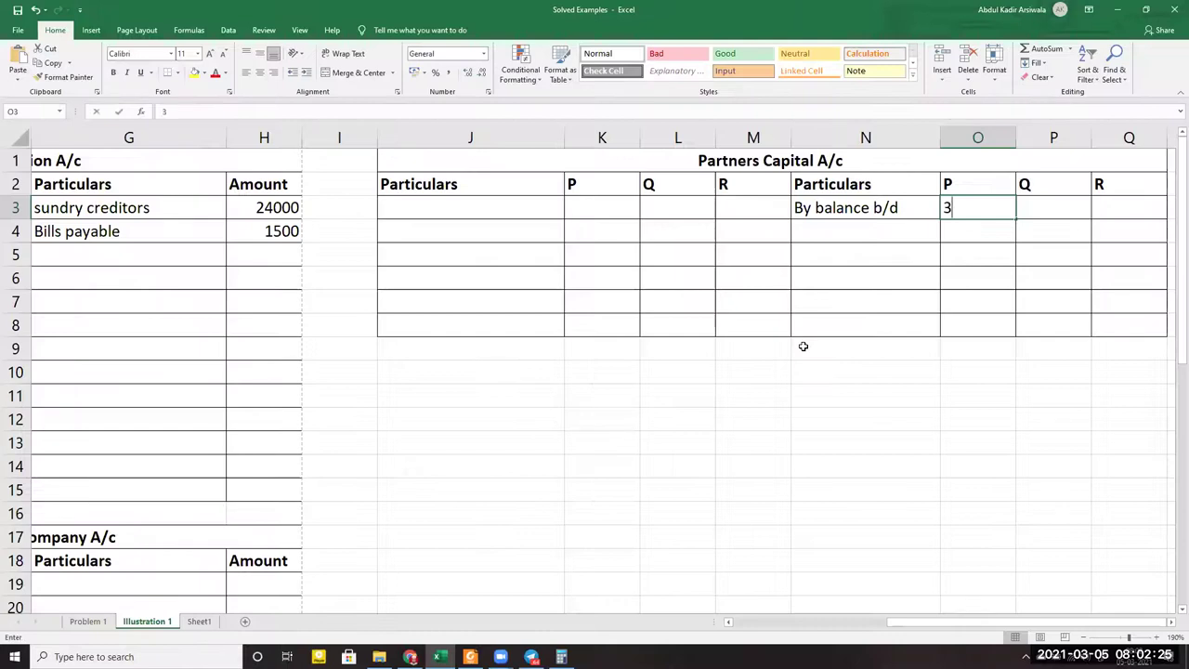
pyautogui.write('0000')
pyautogui.press('Tab')
pyautogui.write('28000')
pyautogui.press('Tab')
pyautogui.write('1')
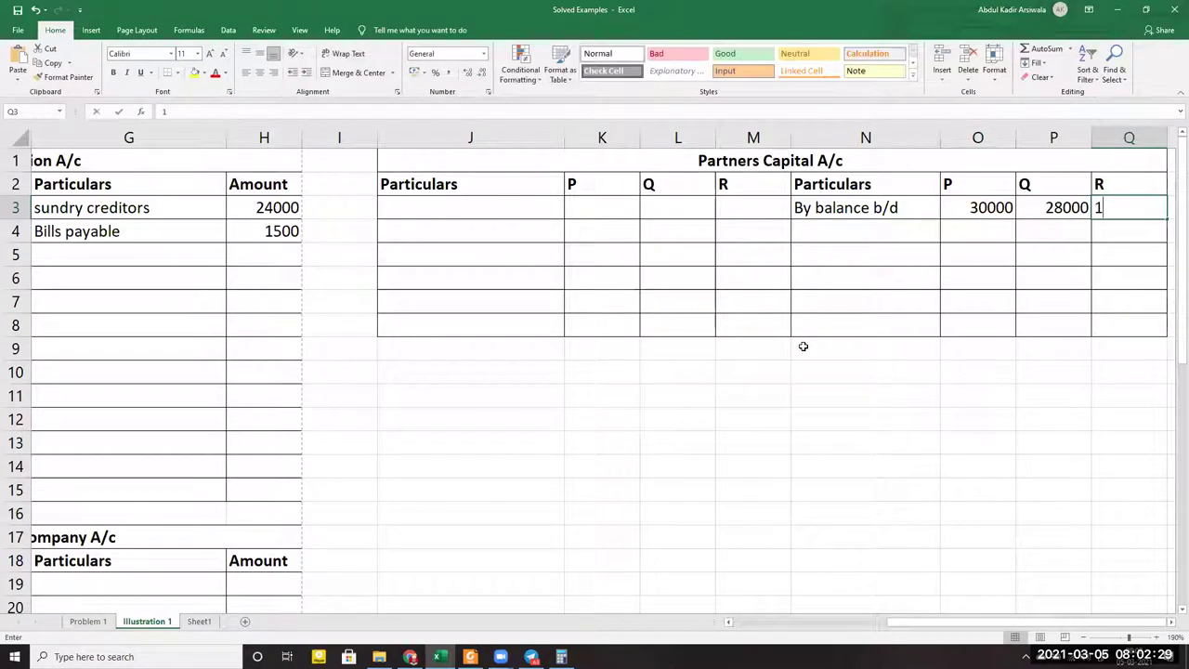
pyautogui.write('7000')
pyautogui.press('Return')
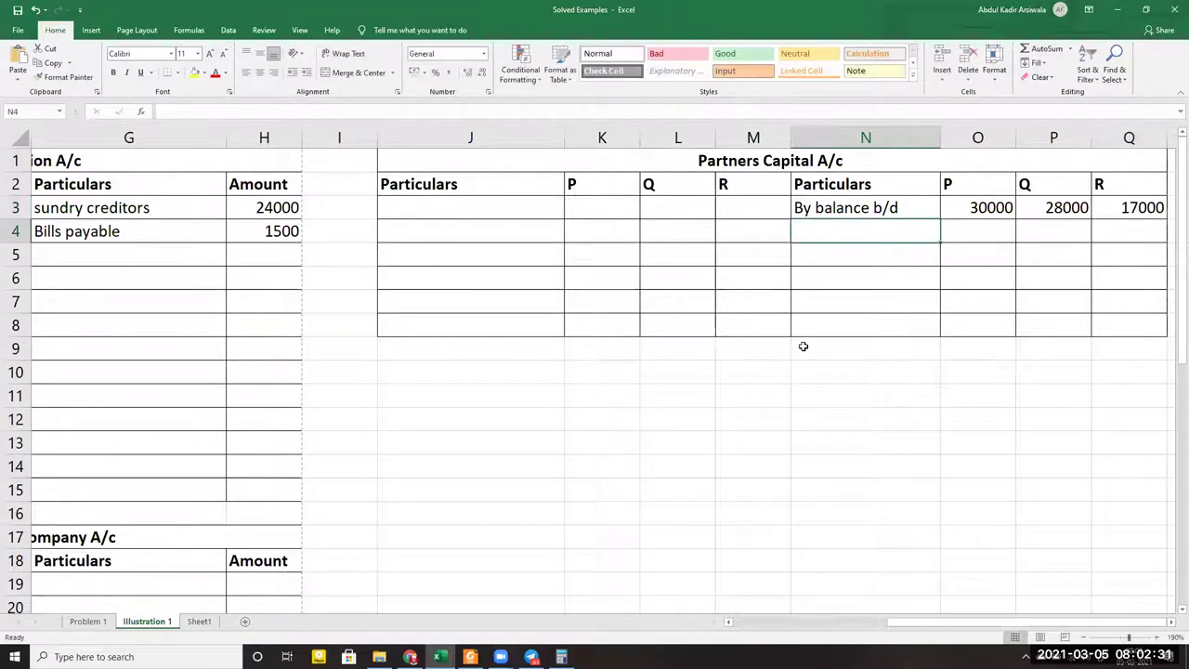
# Check the General Reserve in the PDF and enter "By Reserves" below "By balance b/d" in Excel's Partners Capital A/c
pyautogui.hotkey('alt', 'Tab')
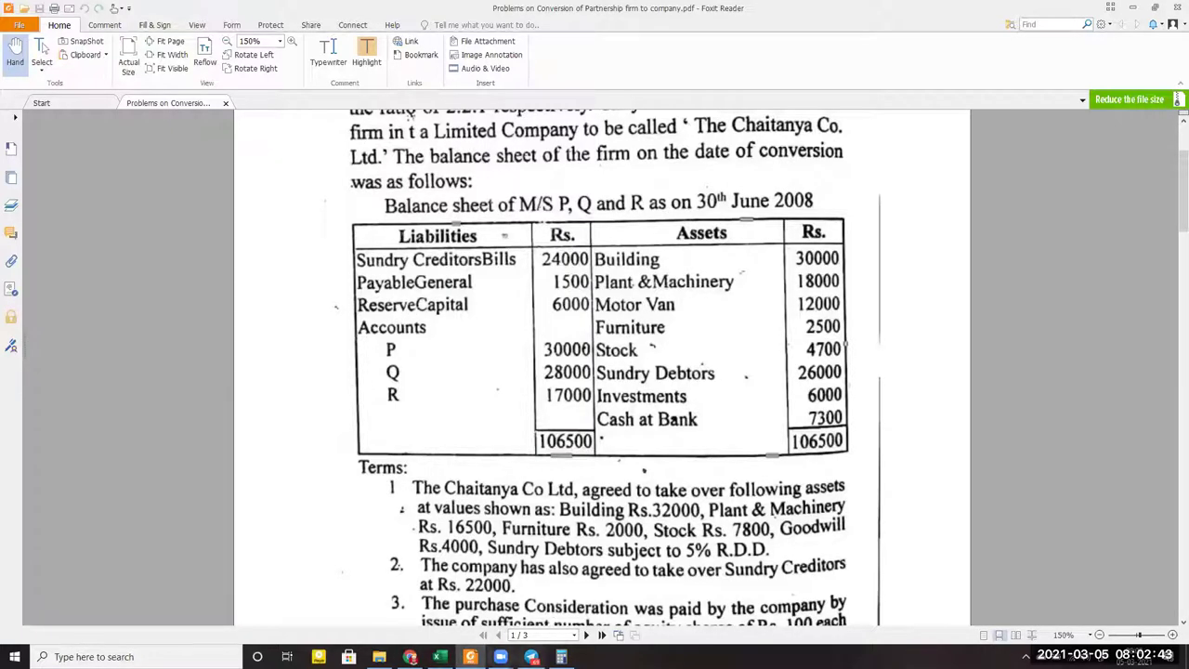
pyautogui.click(440, 657)
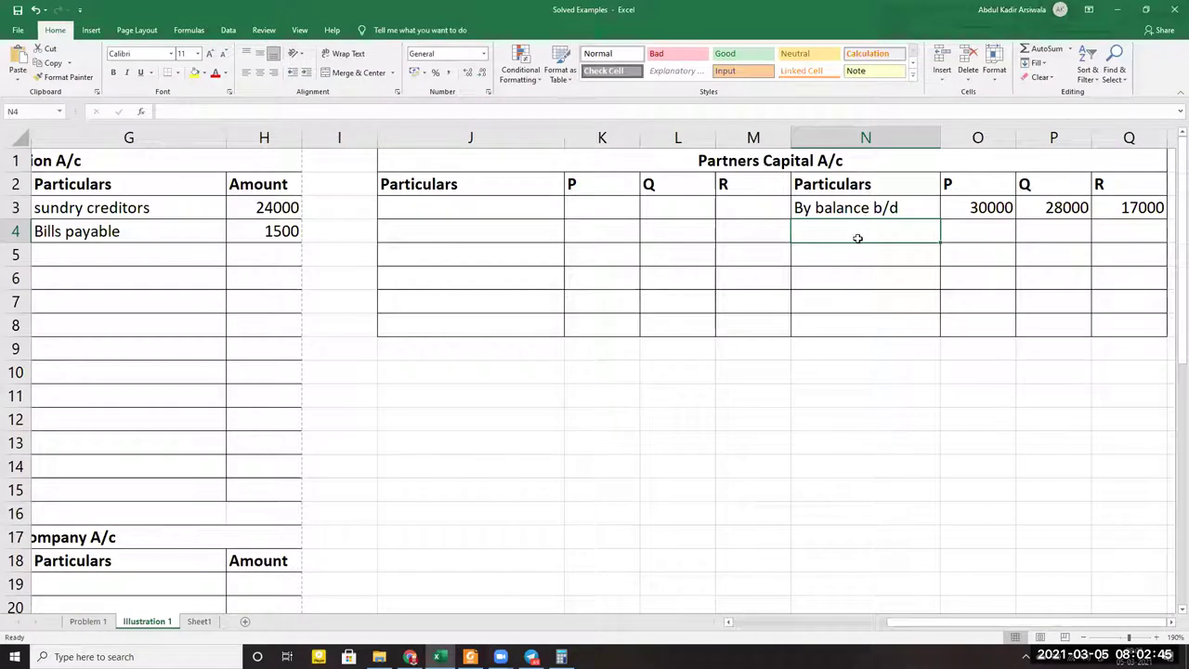
pyautogui.write('B')
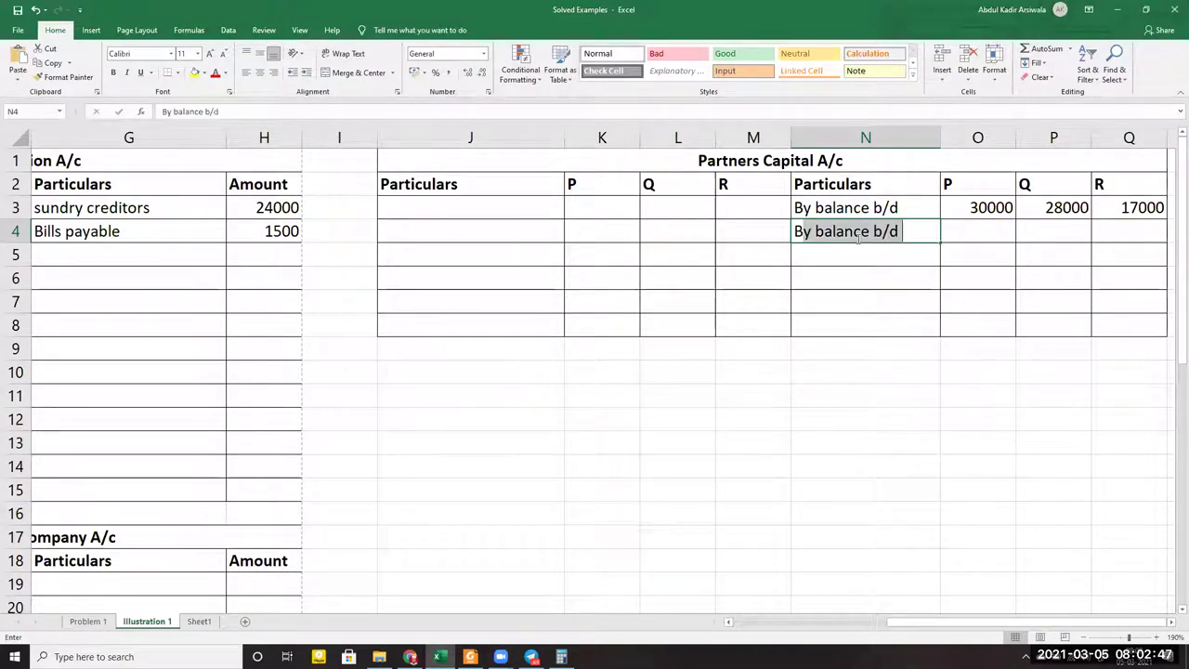
pyautogui.write('y ')
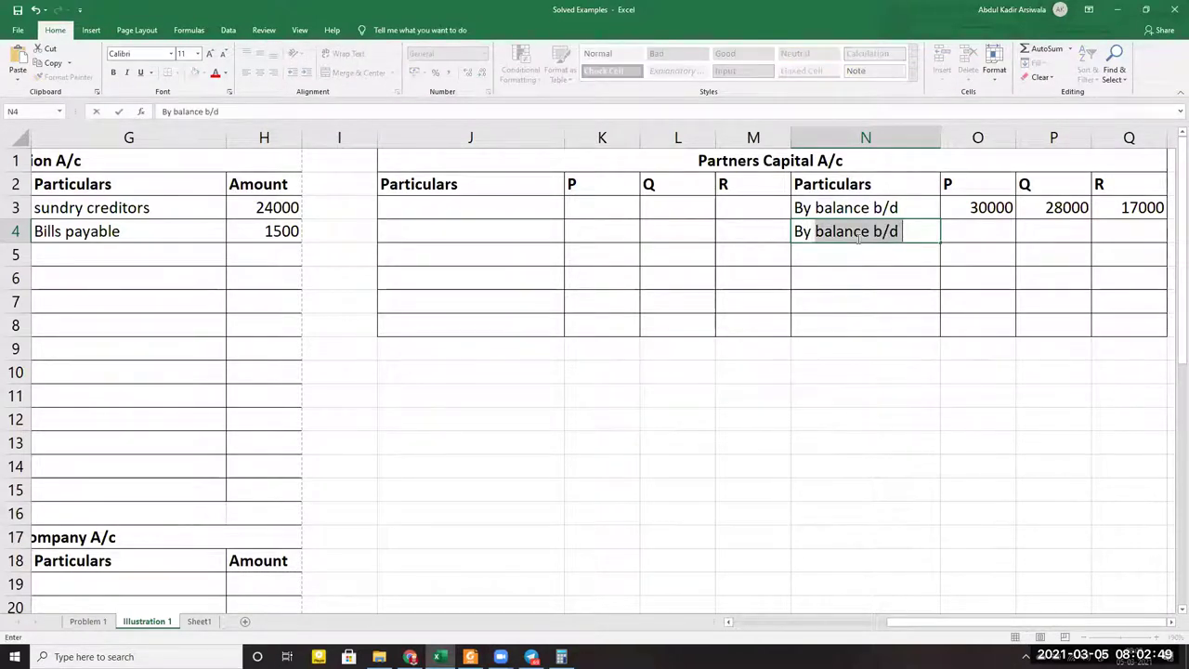
pyautogui.write('Resere')
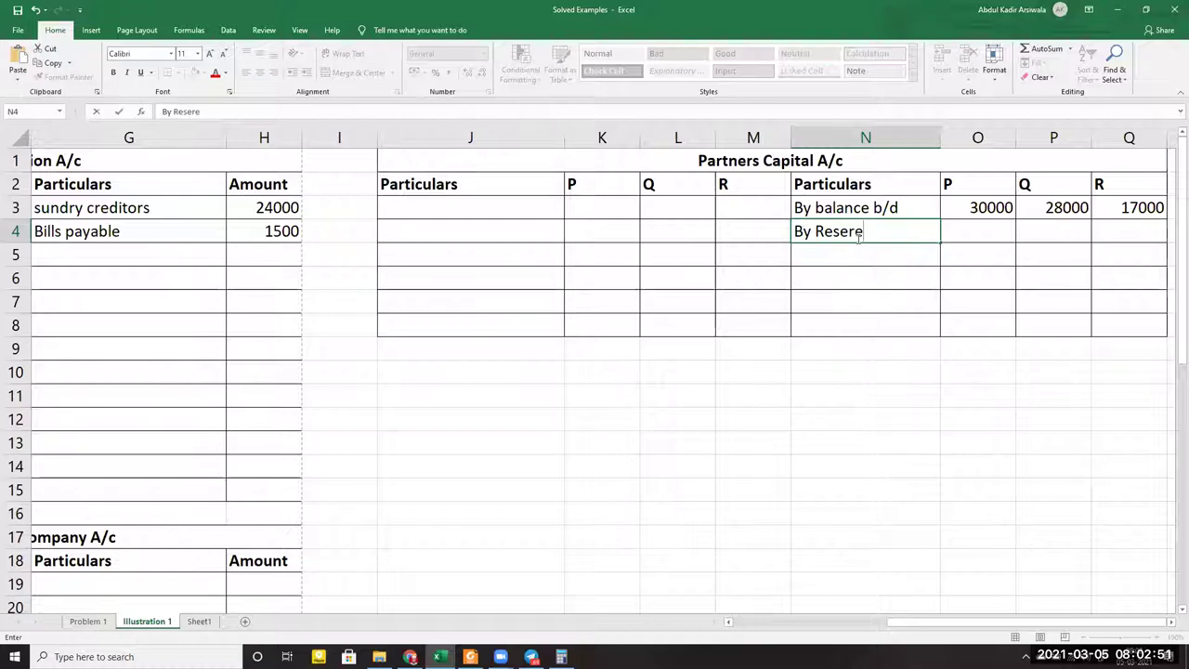
pyautogui.write('e')
pyautogui.press('Tab')
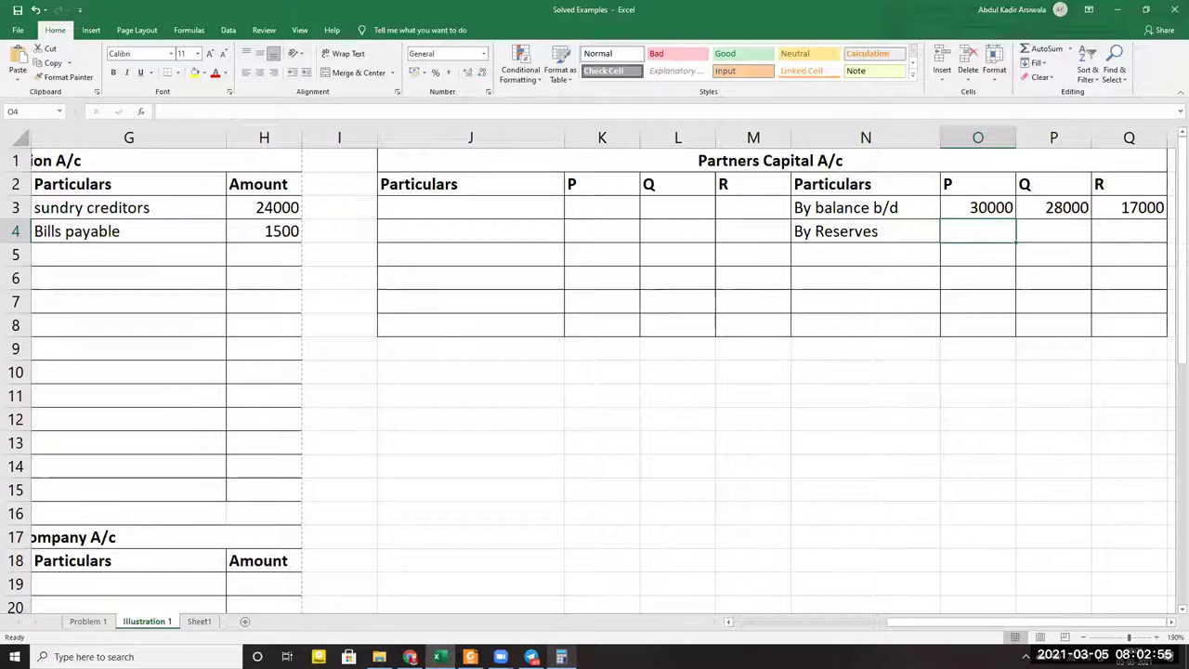
# Open Calculator with the reserve of 6000 entered and look up the partners' profit-sharing ratio in the PDF
pyautogui.click(561, 657)
pyautogui.moveTo(914, 177); pyautogui.dragTo(491, 200)
pyautogui.press('Escape')
pyautogui.write('6000')
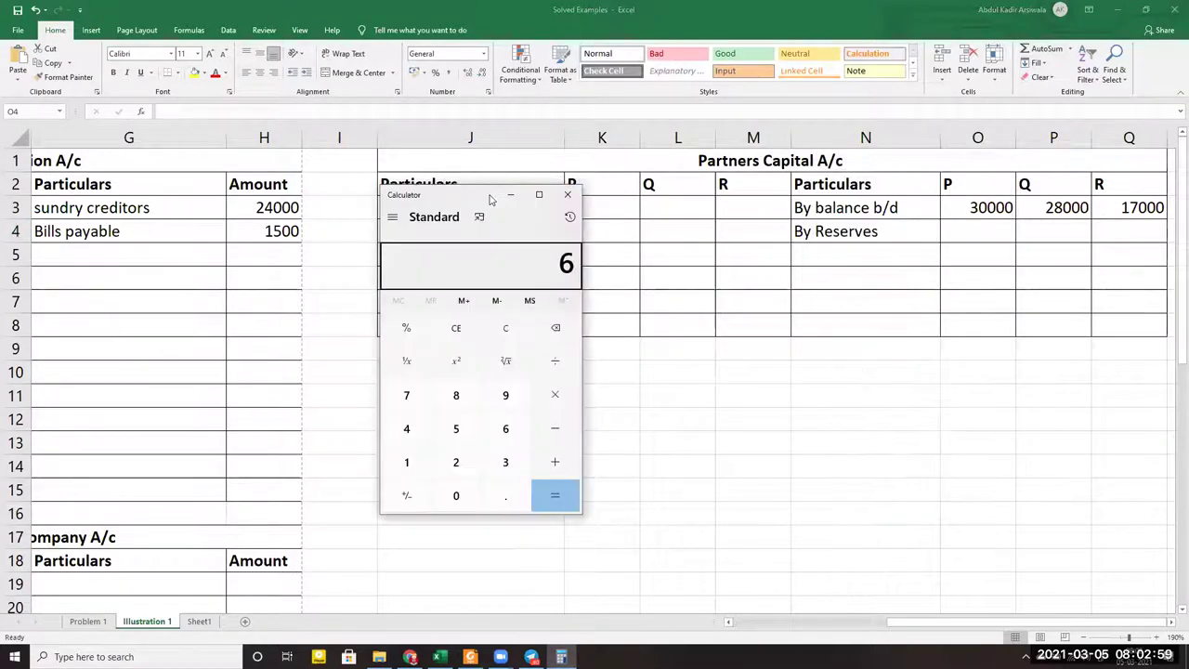
pyautogui.hotkey('alt', 'Tab')
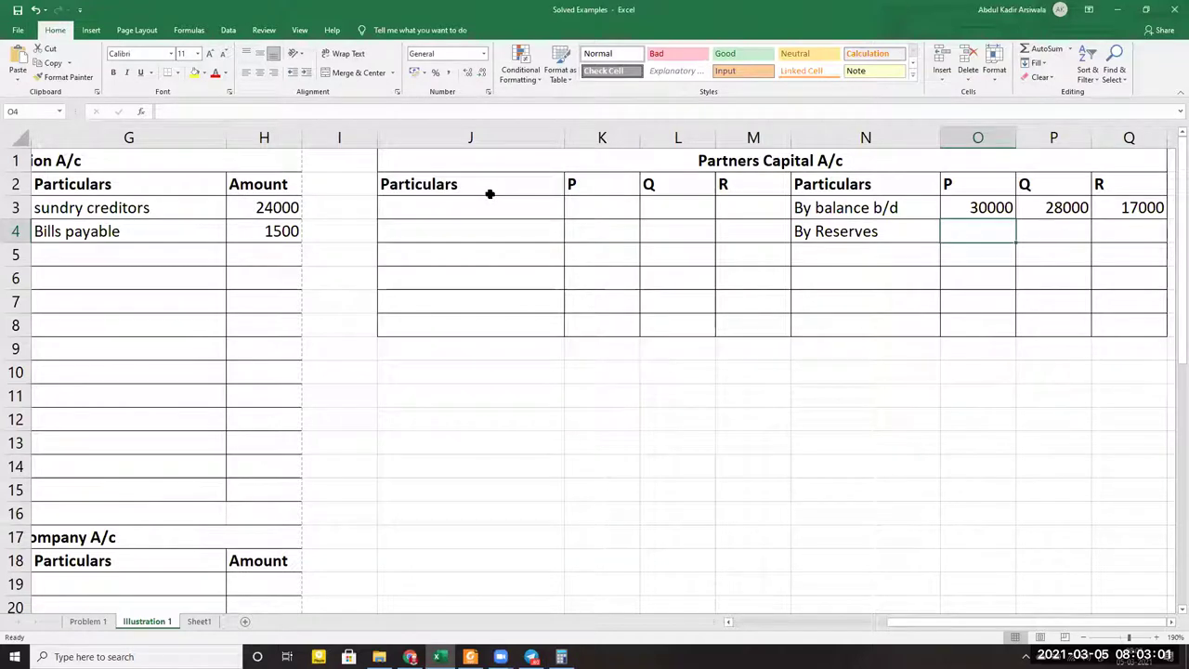
pyautogui.click(470, 656)
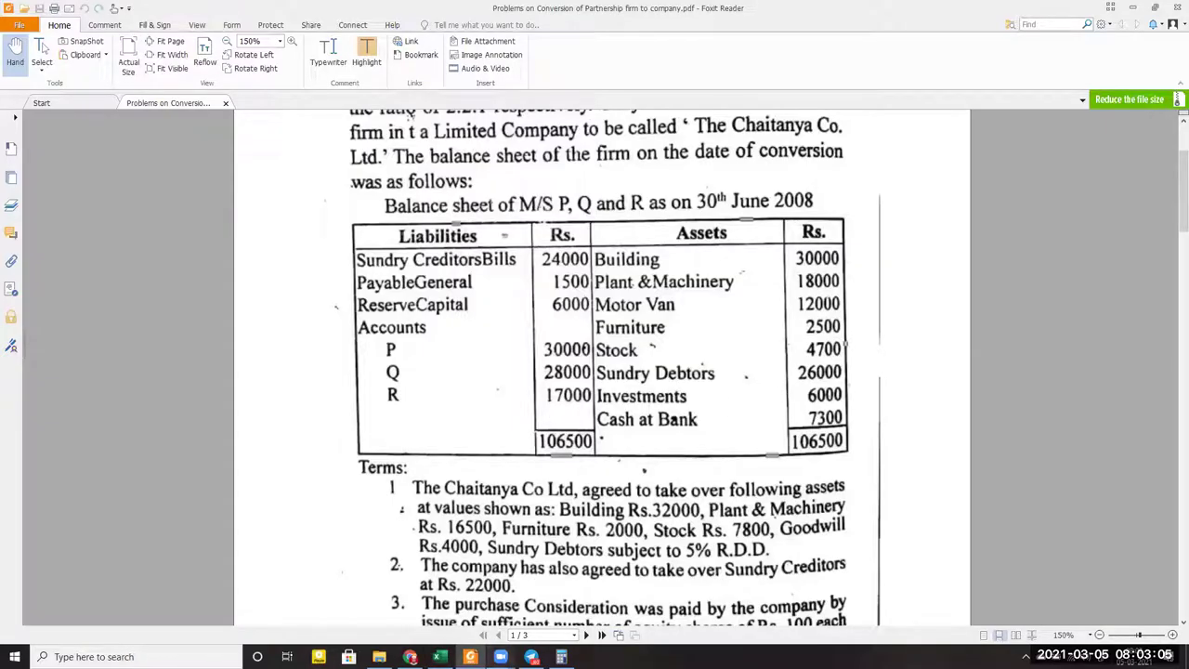
pyautogui.click(439, 657)
pyautogui.click(561, 657)
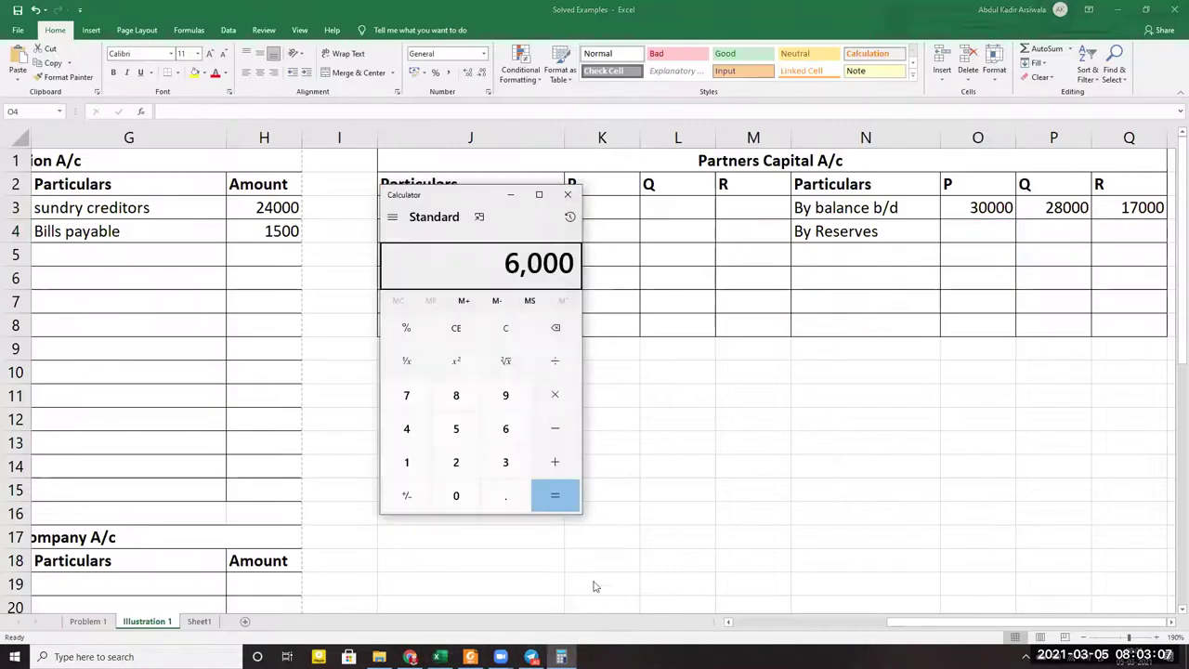
pyautogui.click(470, 657)
pyautogui.scroll(3, 557, 192)
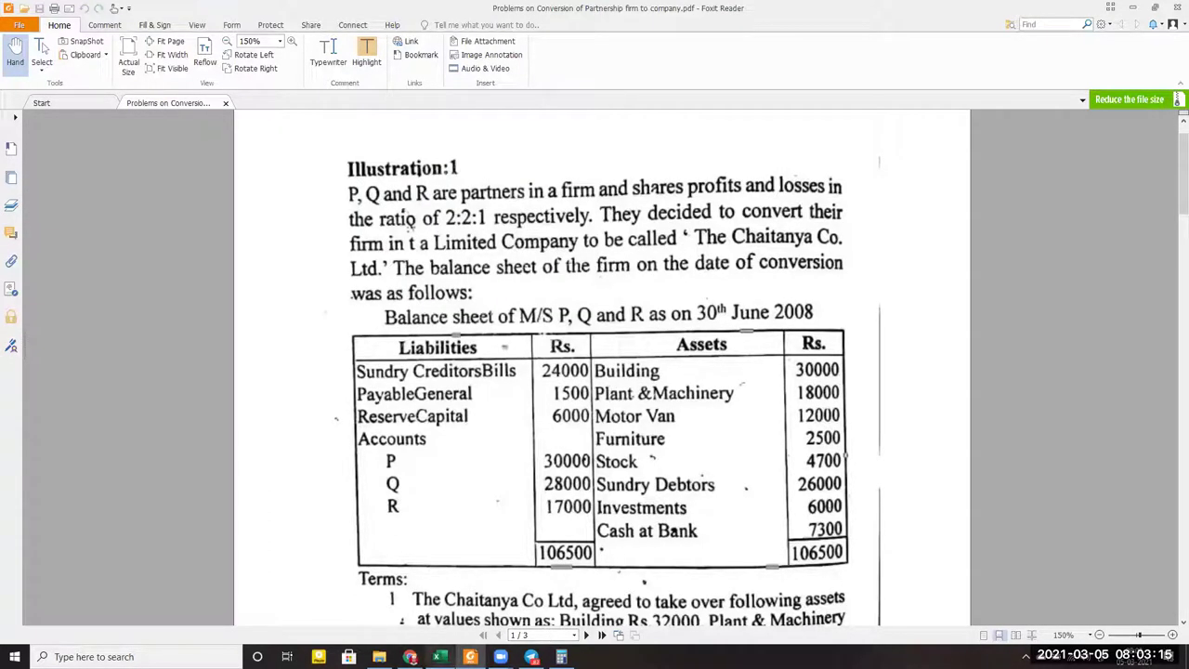
# Return to Calculator and compute P's share of the reserve as 6000 / 5 × 2
pyautogui.click(440, 657)
pyautogui.click(562, 657)
pyautogui.press('Escape')
pyautogui.write('6000')
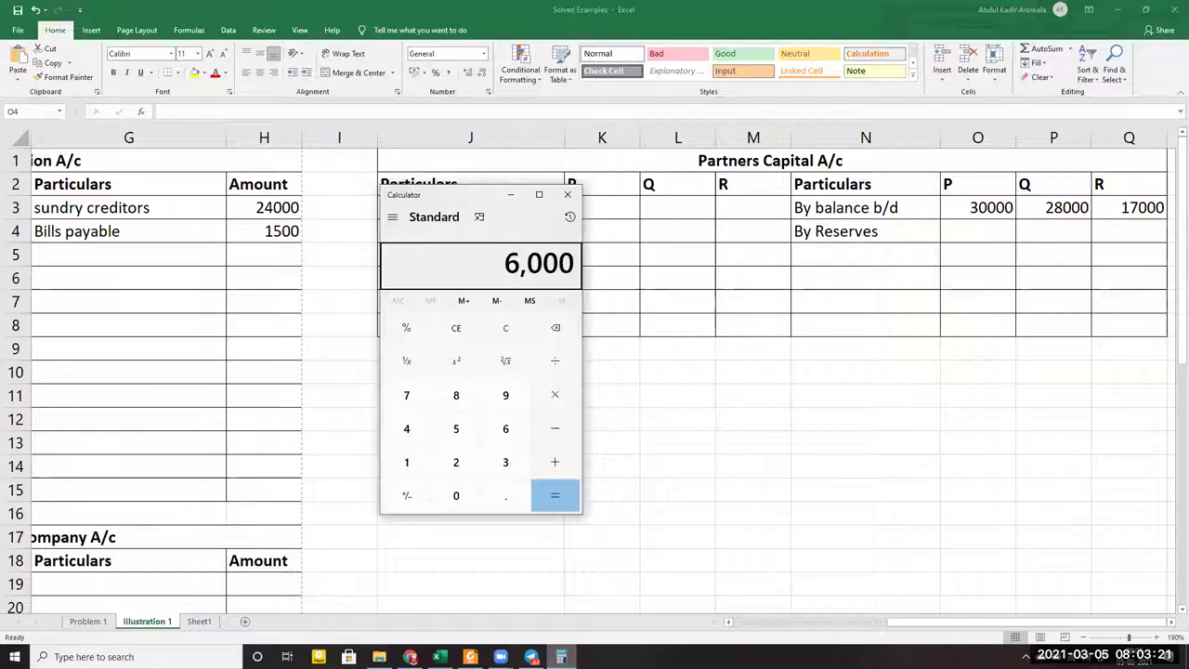
pyautogui.write('/5*2')
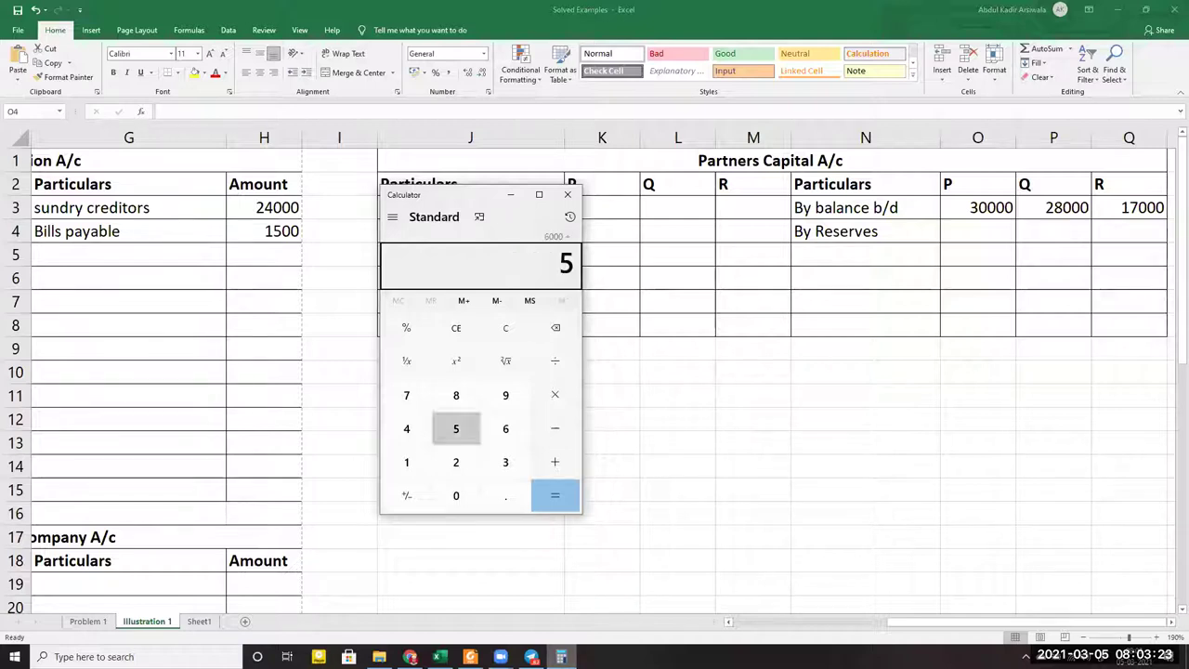
pyautogui.press('Return')
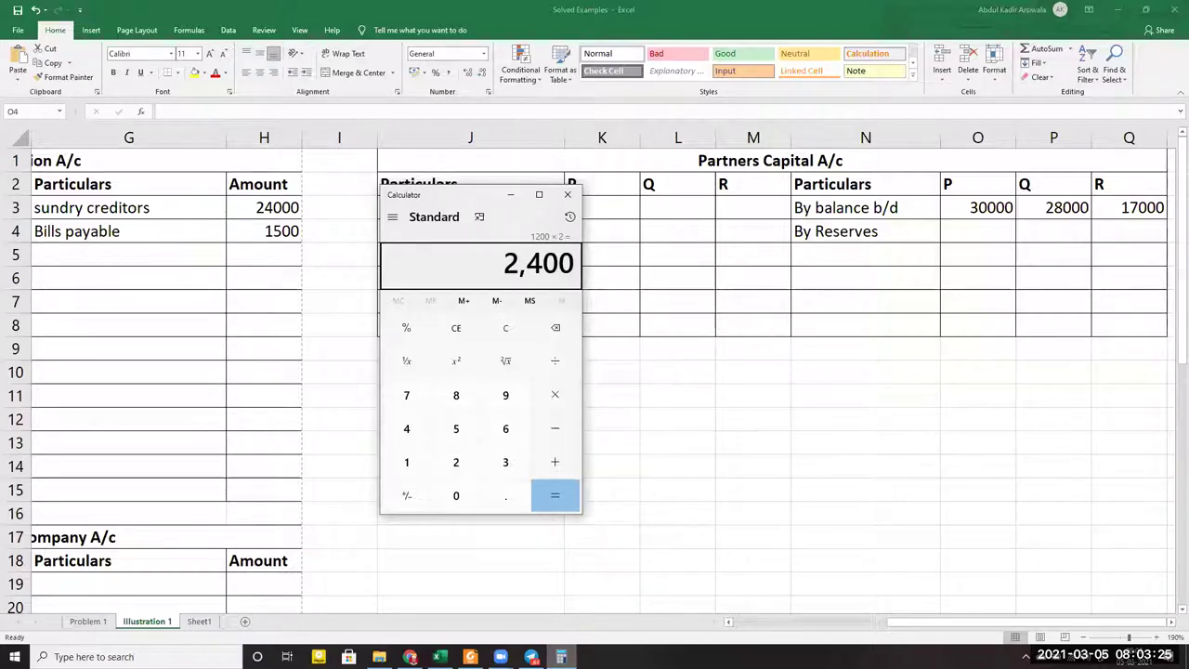
# In Excel's "By Reserves" row of the Partners Capital A/c, enter 2400 for P, 2400 for Q and 1200 for R
pyautogui.click(972, 238)
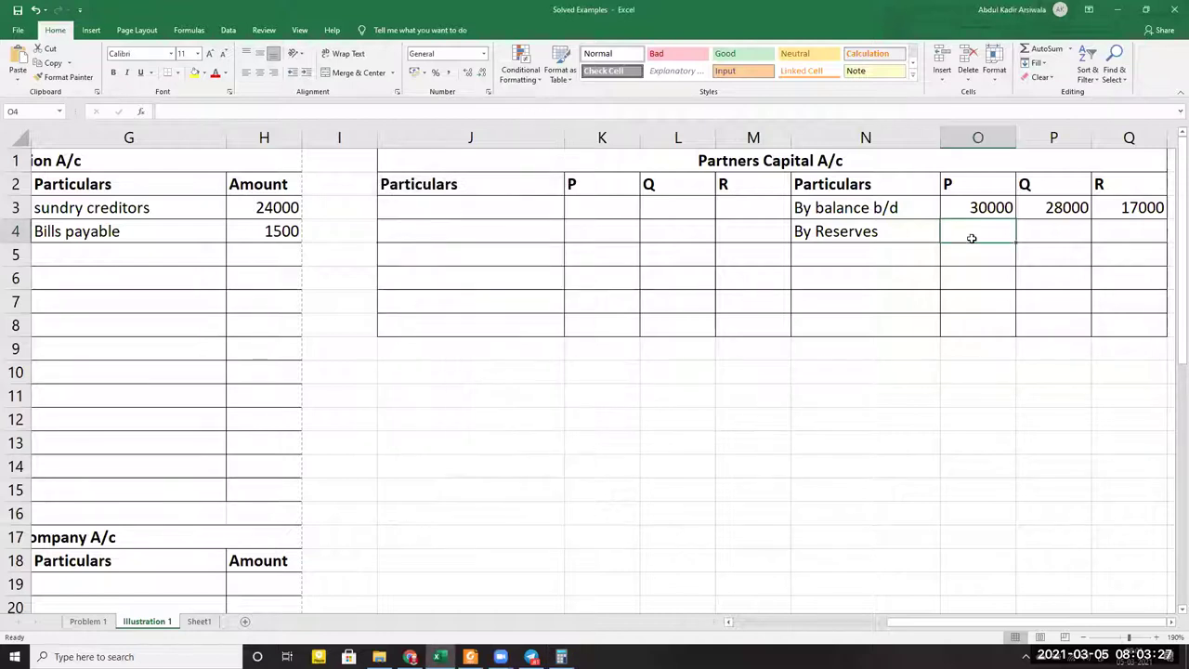
pyautogui.write('2400')
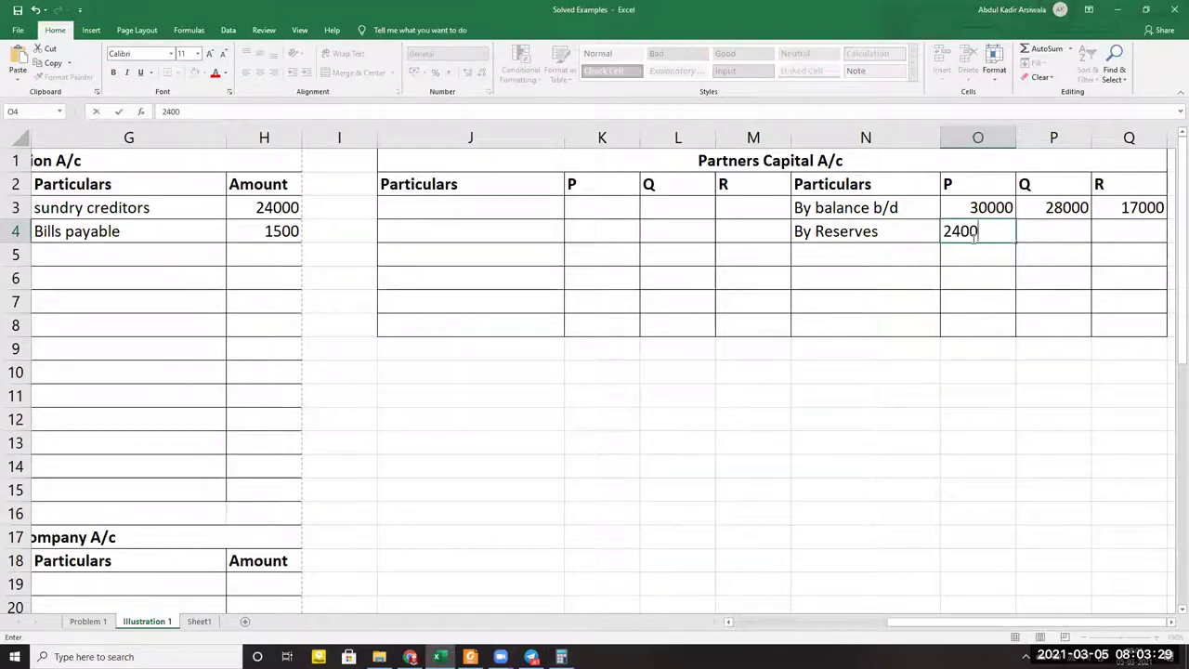
pyautogui.press('Tab')
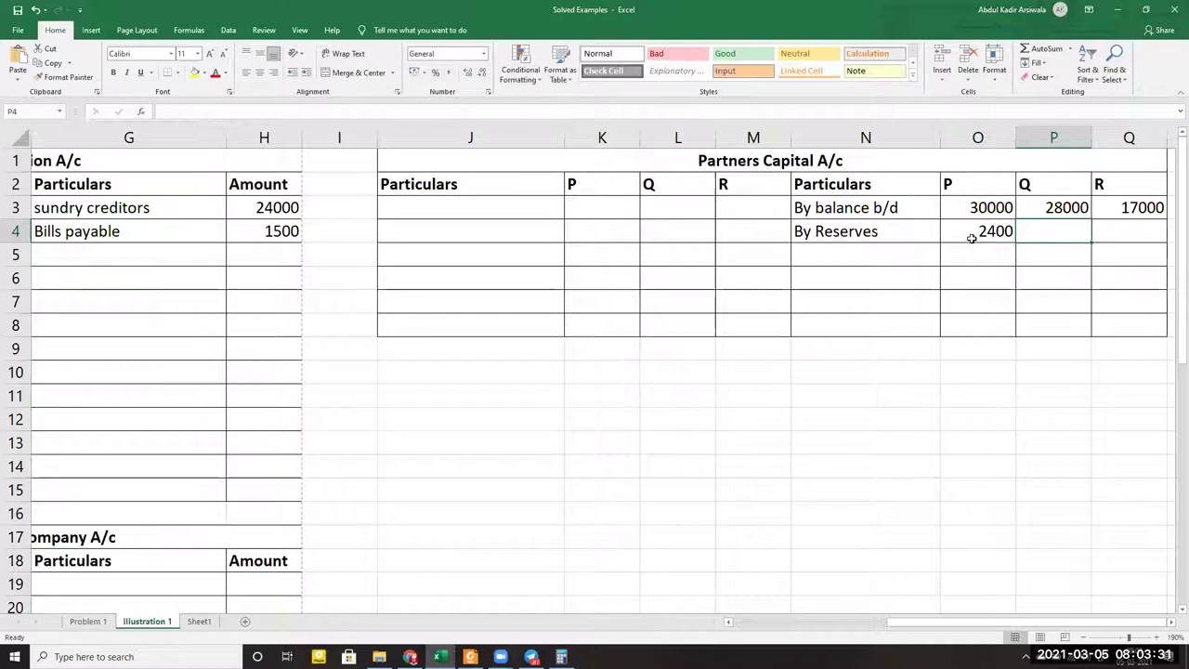
pyautogui.write('2400')
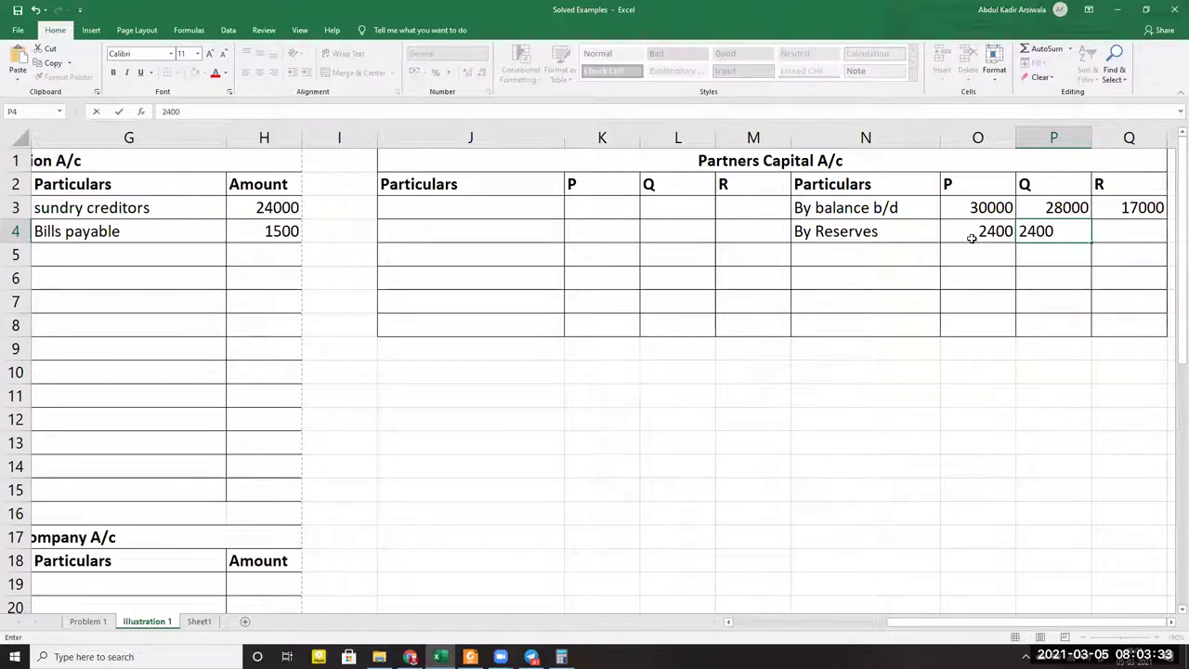
pyautogui.press('Tab')
pyautogui.write('1200')
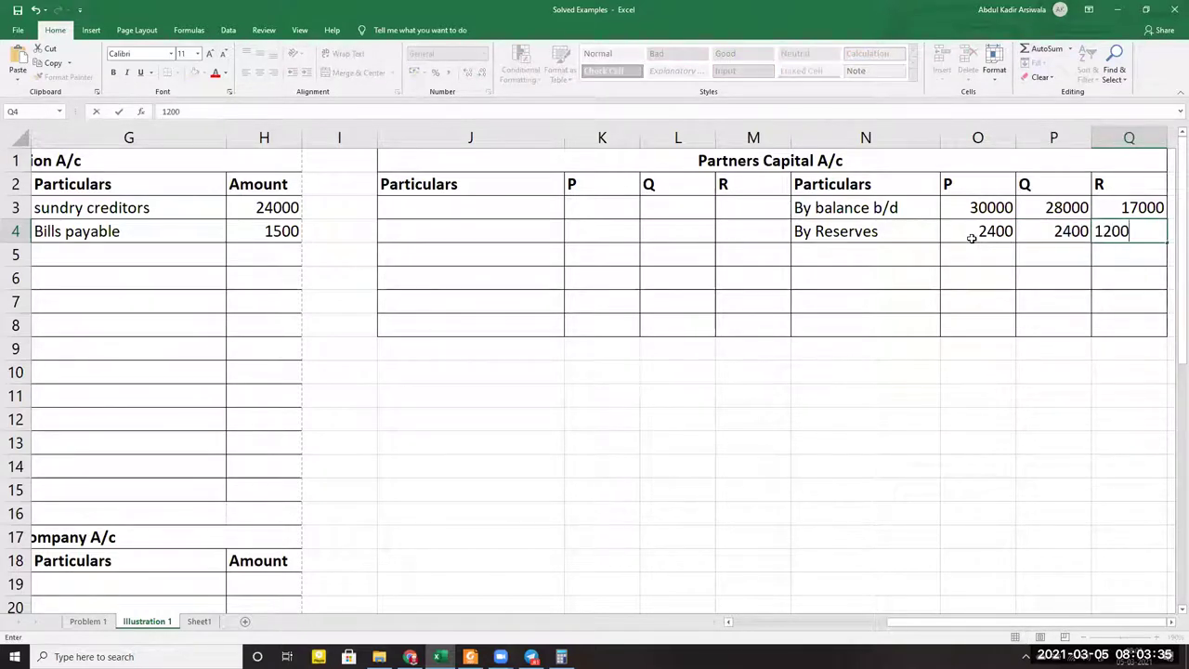
pyautogui.press('Return')
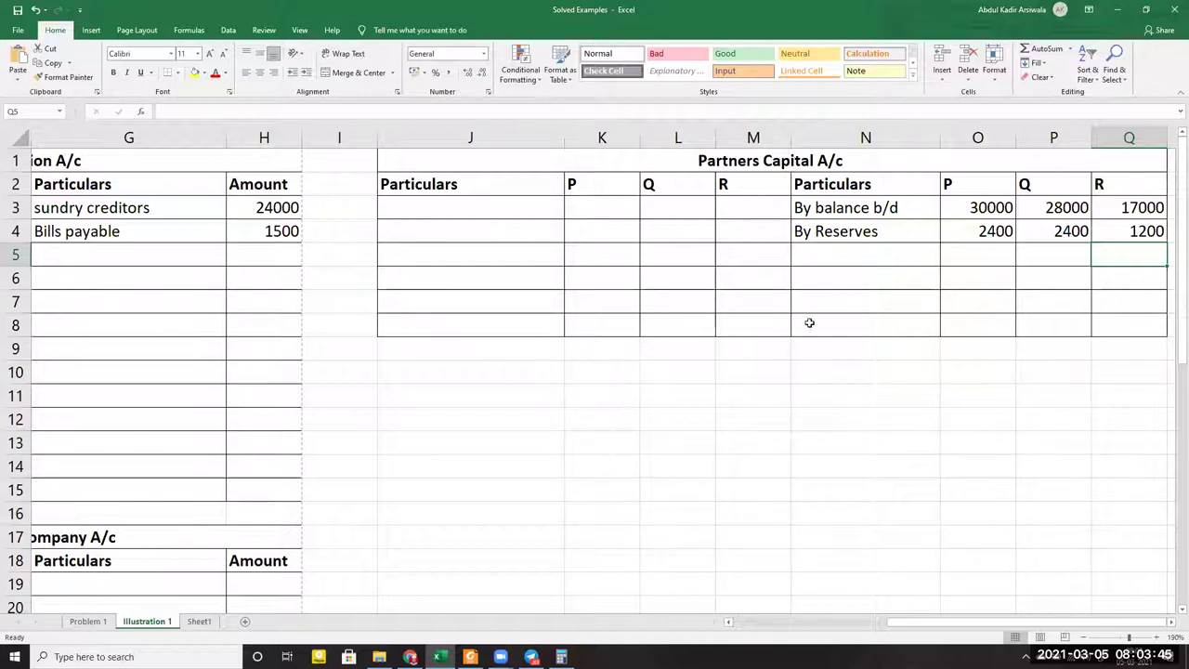
# Recheck the reserve and the profit-sharing ratio in the PDF and compute 6000 / 5 × 2 in Calculator
pyautogui.click(470, 657)
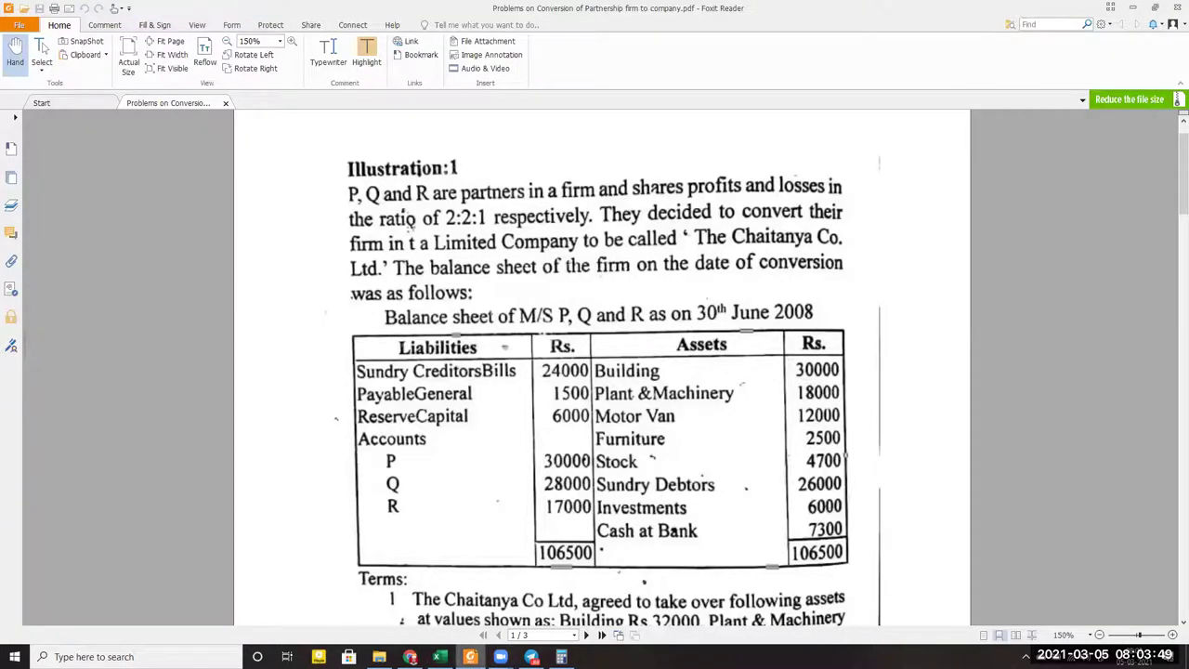
pyautogui.click(440, 657)
pyautogui.click(561, 657)
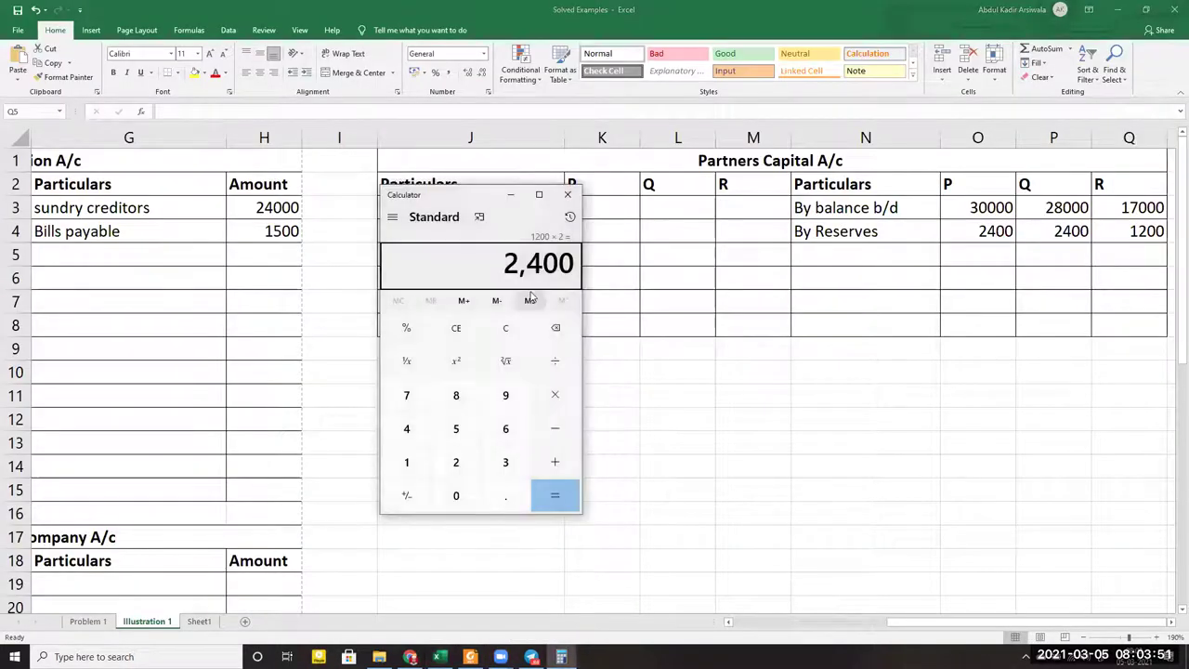
pyautogui.press('Escape')
pyautogui.write('00')
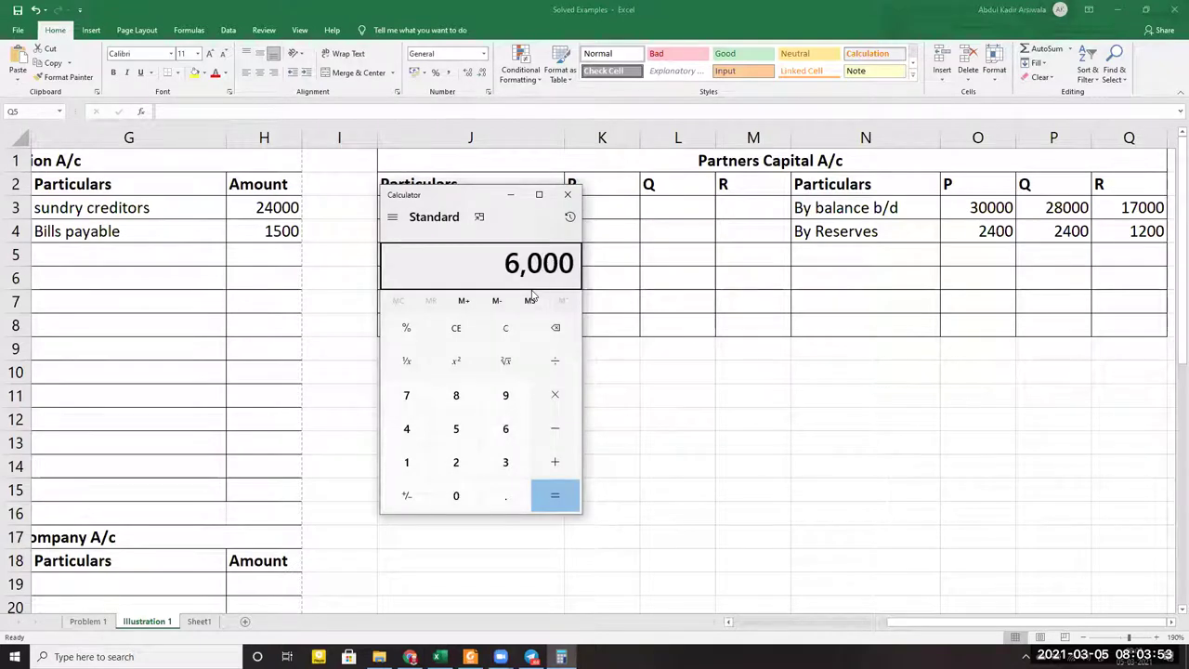
pyautogui.click(438, 657)
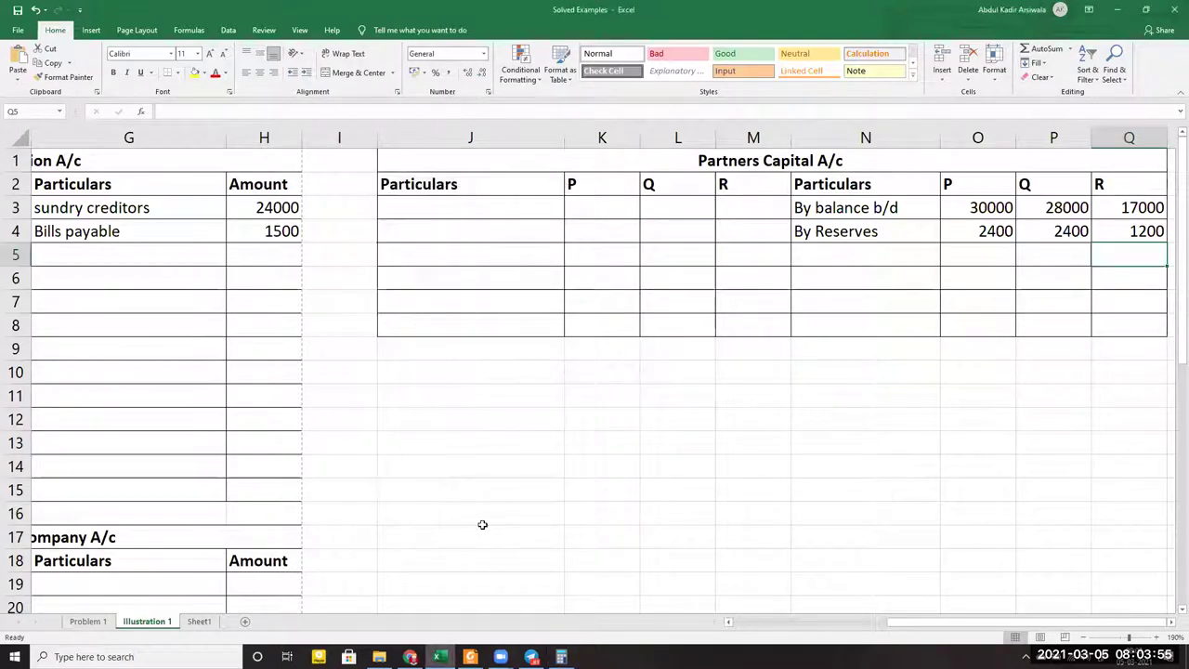
pyautogui.click(471, 657)
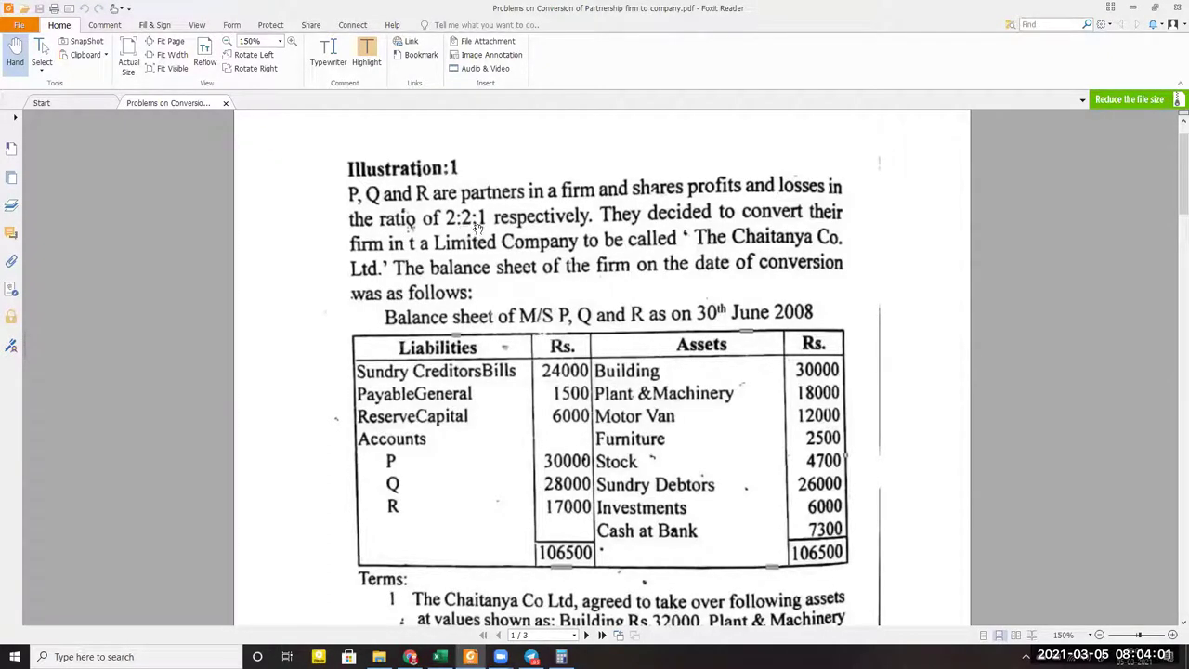
pyautogui.click(562, 657)
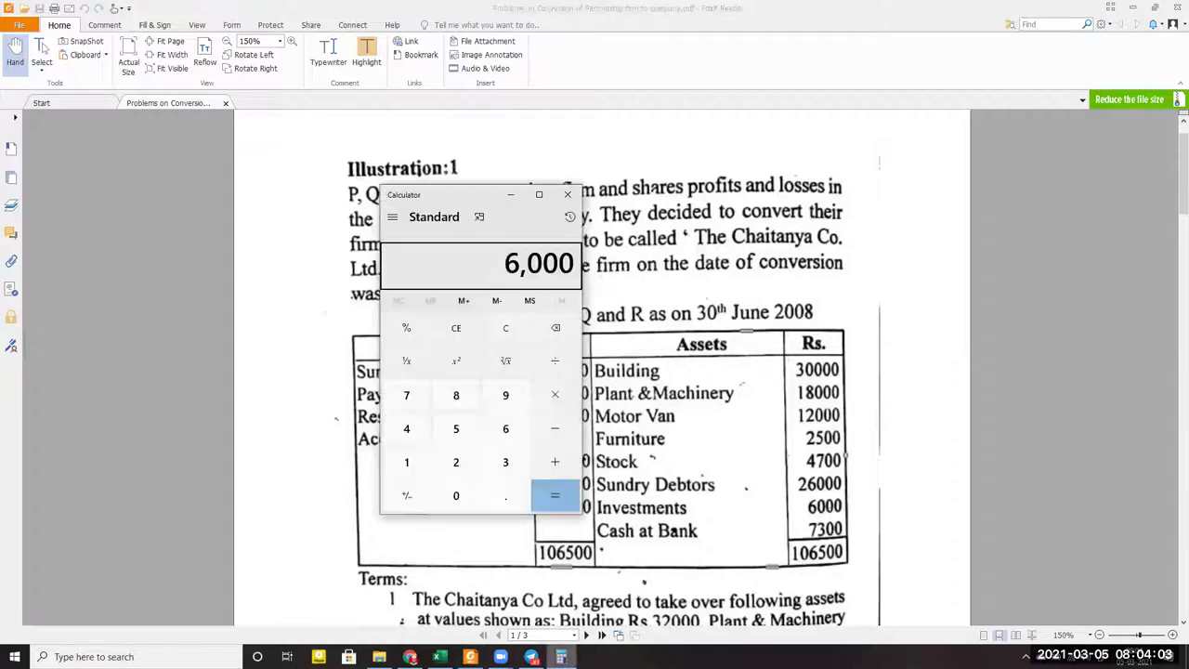
pyautogui.write('/5*2')
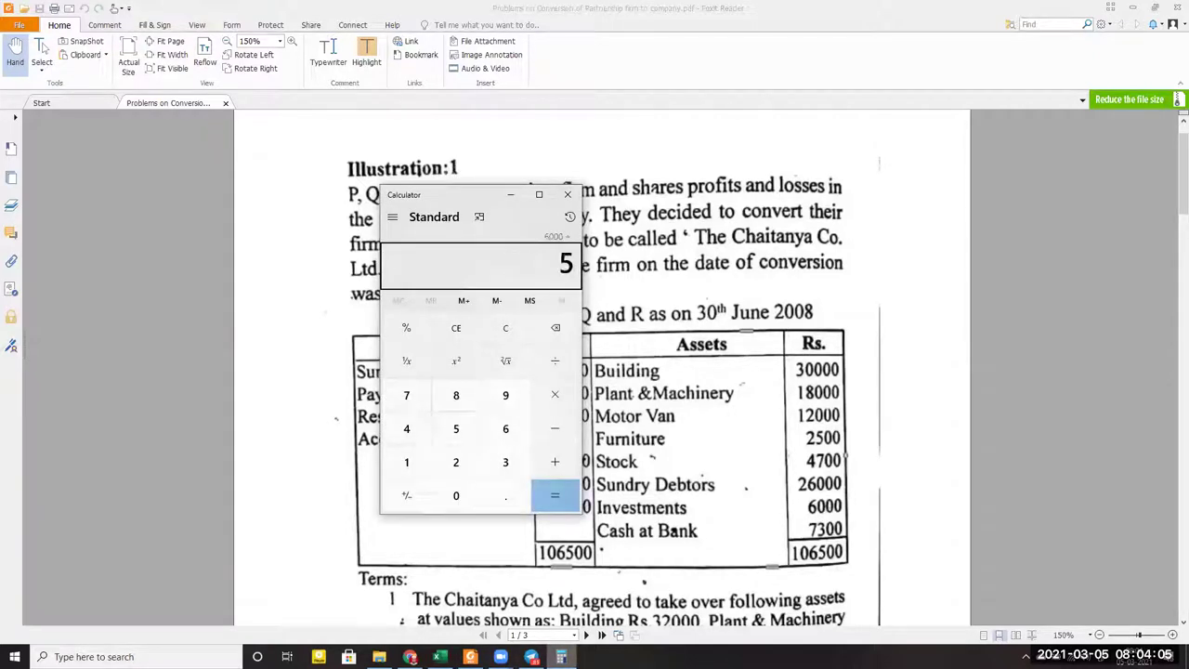
pyautogui.press('Return')
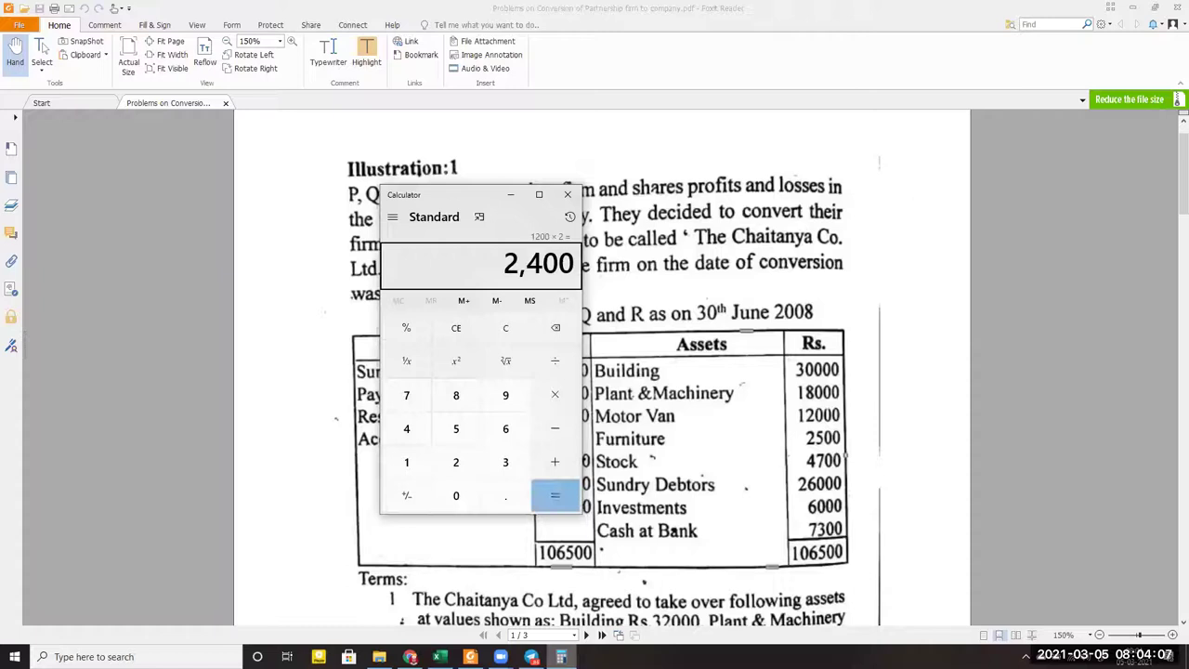
pyautogui.click(439, 657)
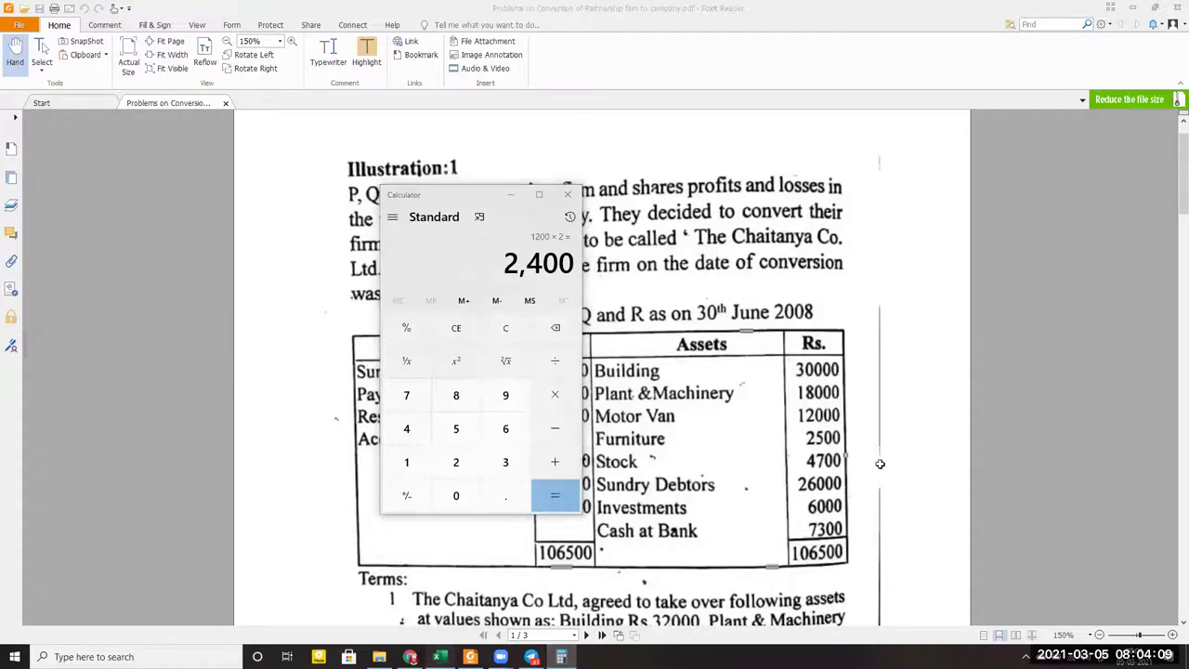
# Select P's reserve amount in Excel and recompute the share as 6000 / 5 × 2 in Calculator
pyautogui.click(995, 231)
pyautogui.click(561, 657)
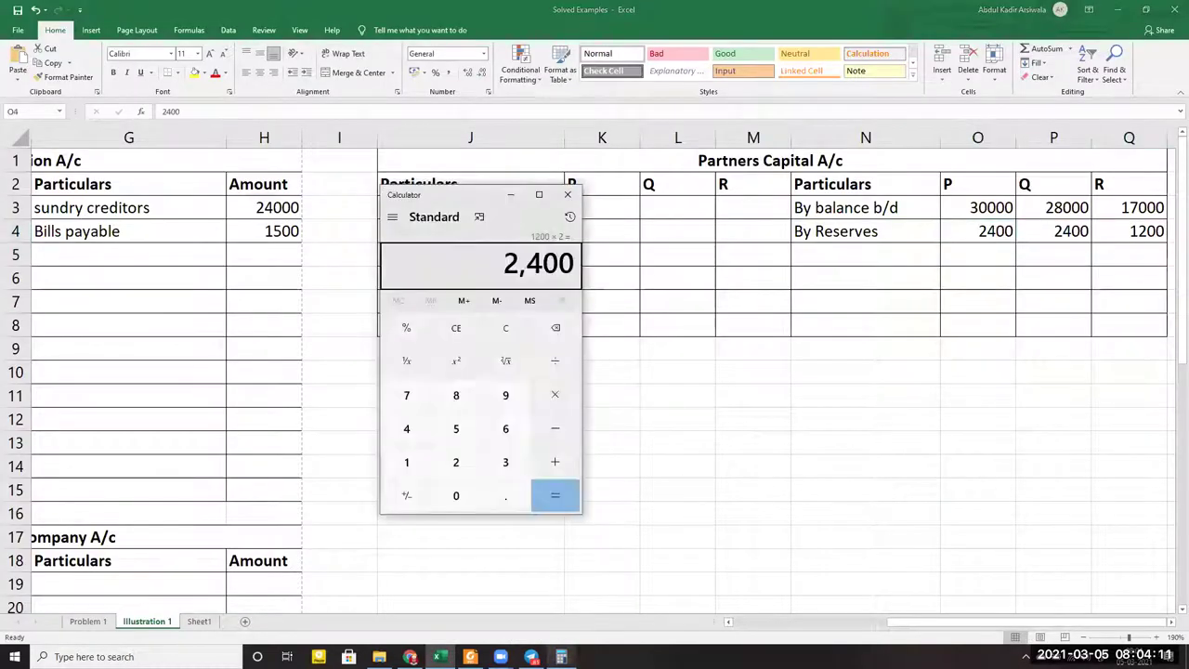
pyautogui.press('Escape')
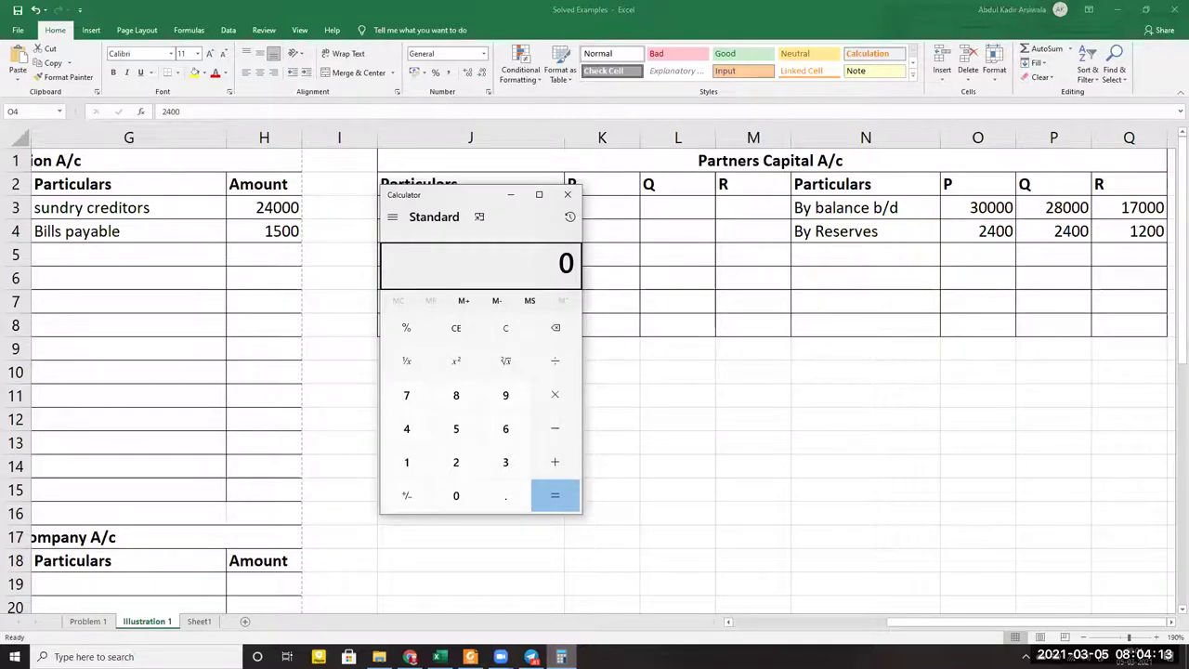
pyautogui.write('6000/5*2')
pyautogui.press('Return')
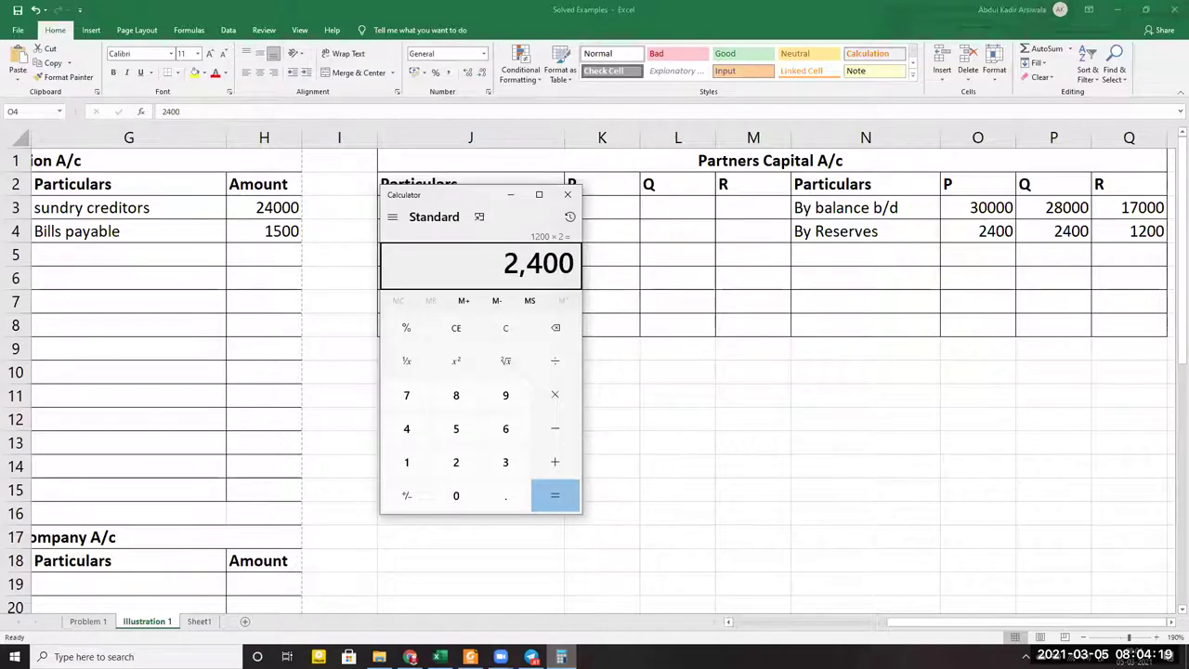
# Clear Calculator and compute R's share of the reserve as 6000 / 5 × 1
pyautogui.press('Escape')
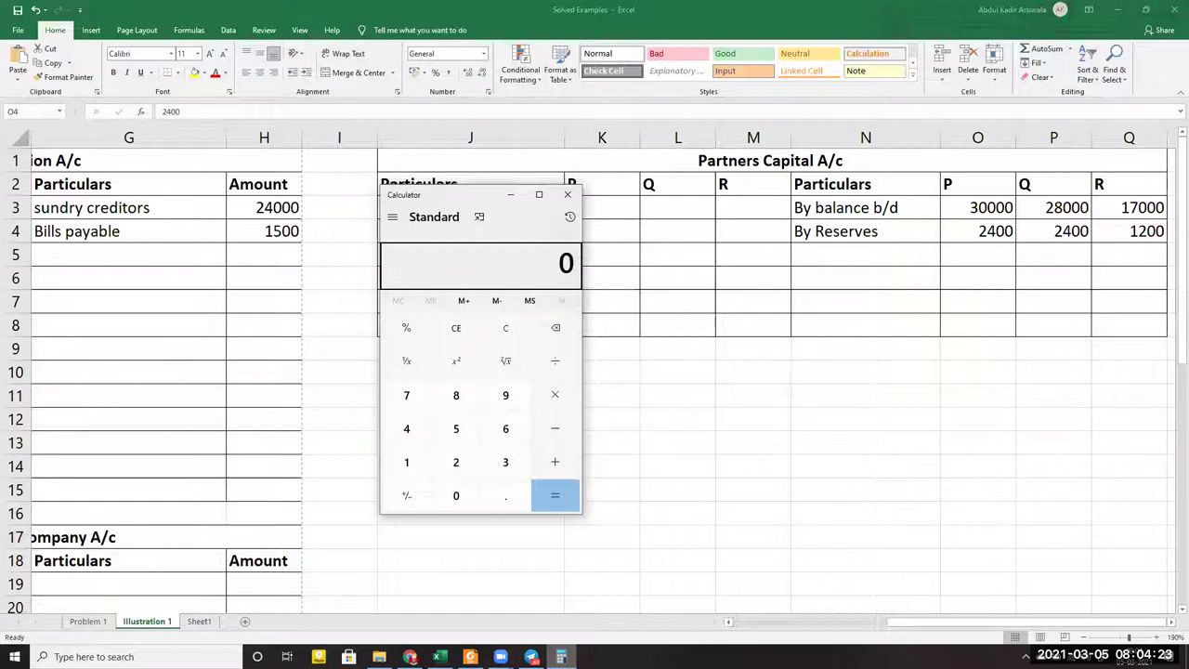
pyautogui.write('6000/')
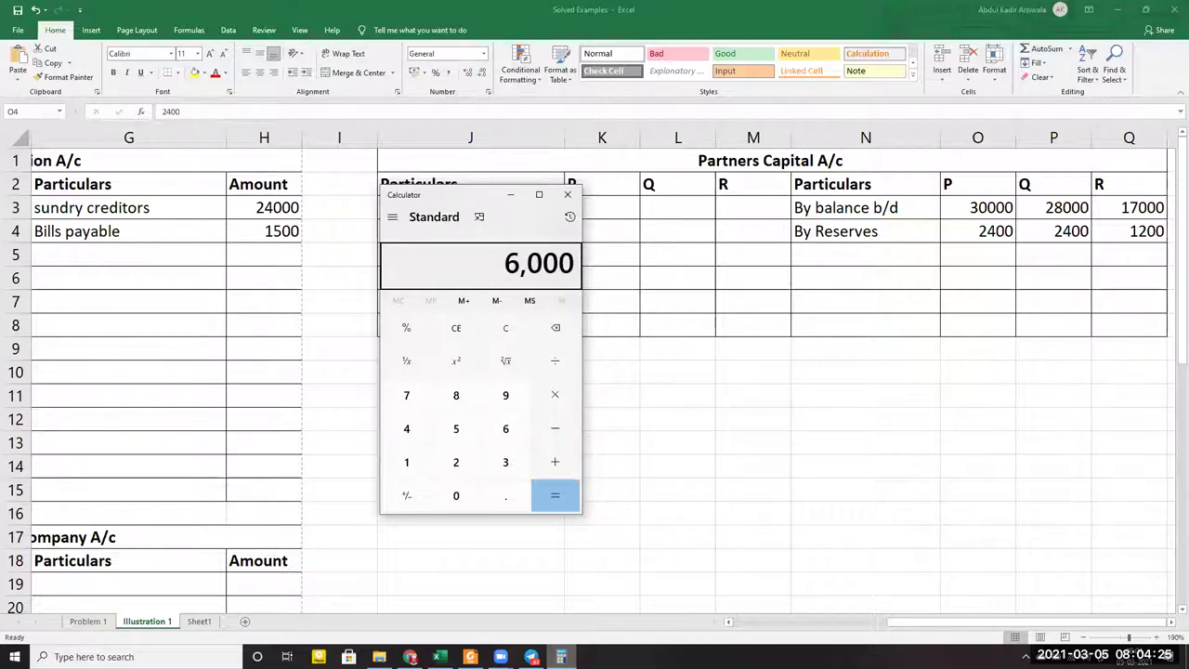
pyautogui.write('5*1')
pyautogui.press('Return')
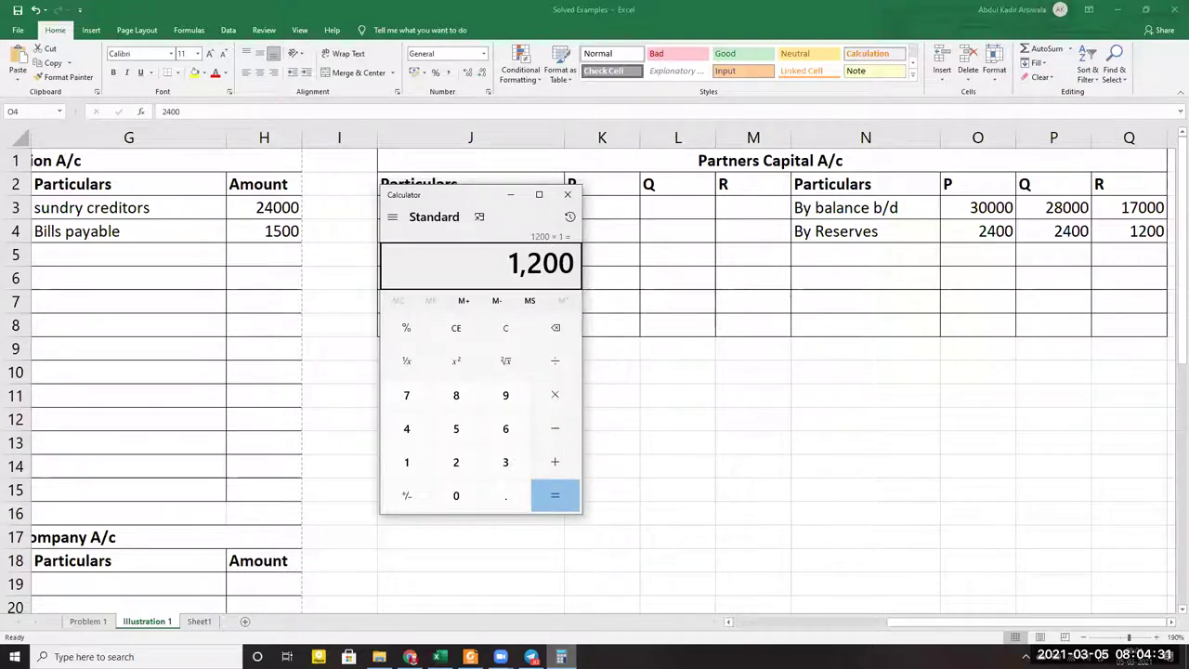
# Switch to the PDF and read the conversion terms below the Illustration 1 balance sheet
pyautogui.hotkey('alt', 'Tab')
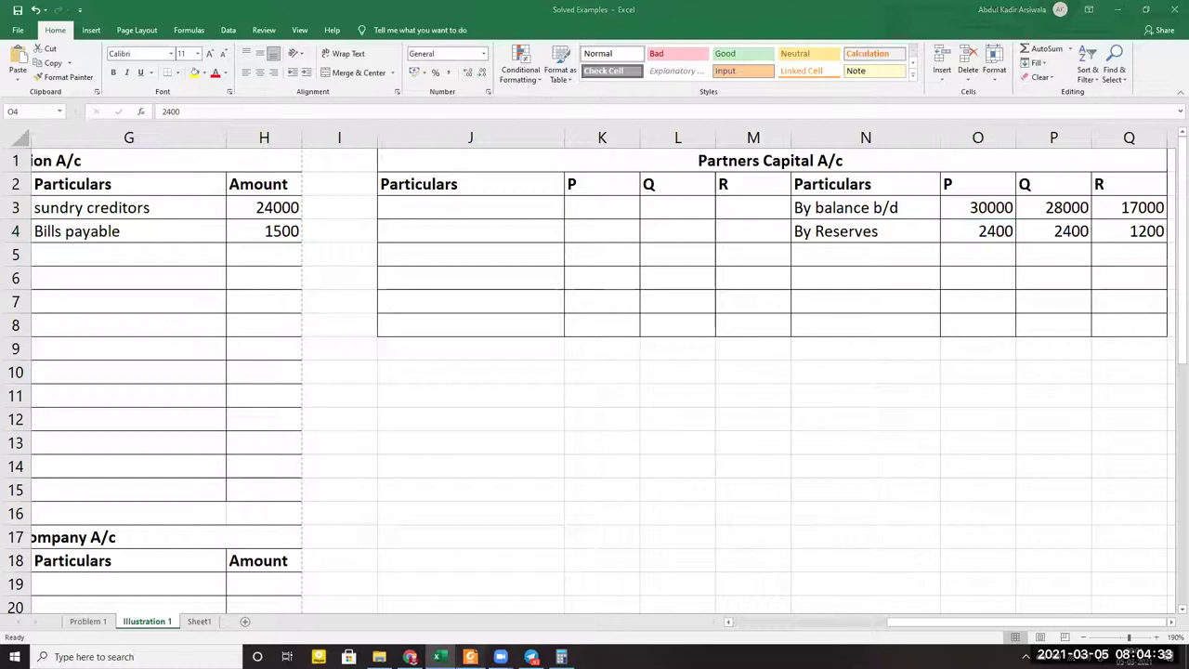
pyautogui.hotkey('alt', 'Tab')
pyautogui.scroll(-1, 609, 515)
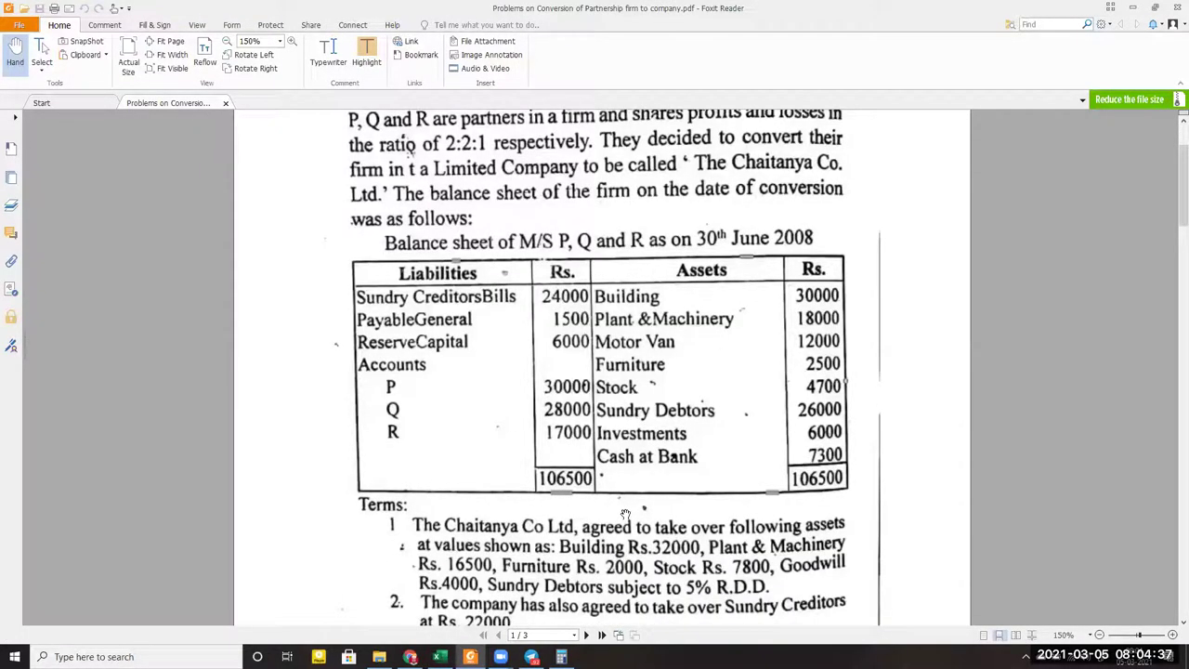
pyautogui.scroll(-2, 626, 514)
pyautogui.scroll(-1, 623, 514)
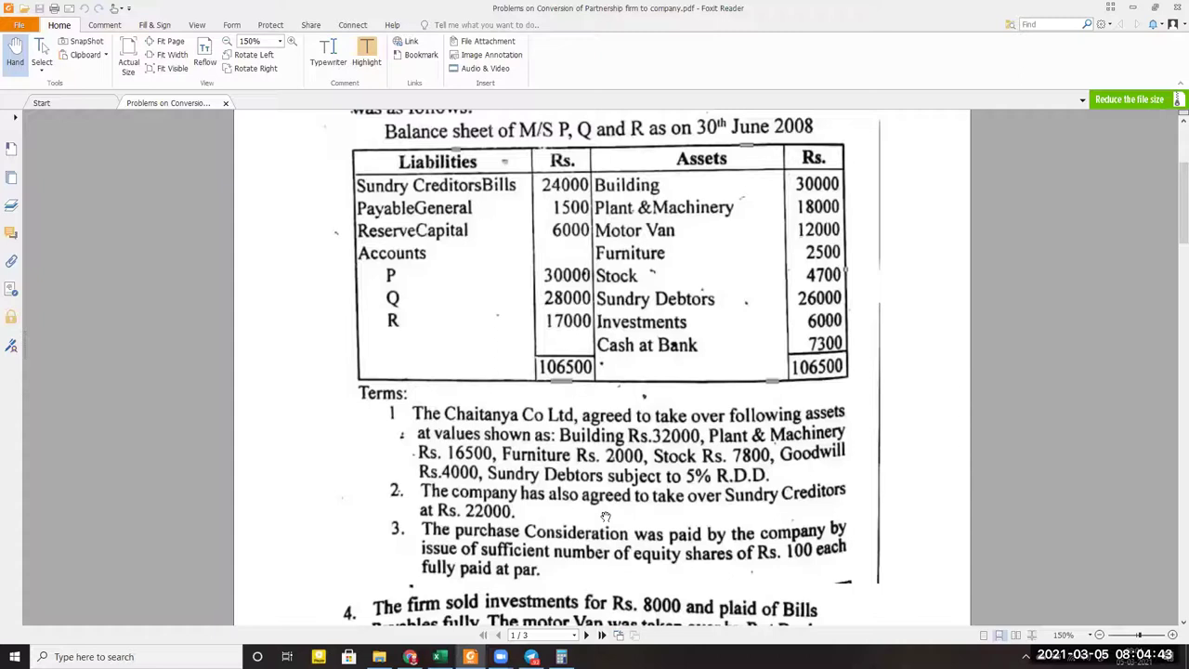
# Check the Purchase Consideration row in Excel and enter "Purchasing Commpany A/c" with 65000 in row 6 of the Realisation A/c's credit side
pyautogui.click(439, 657)
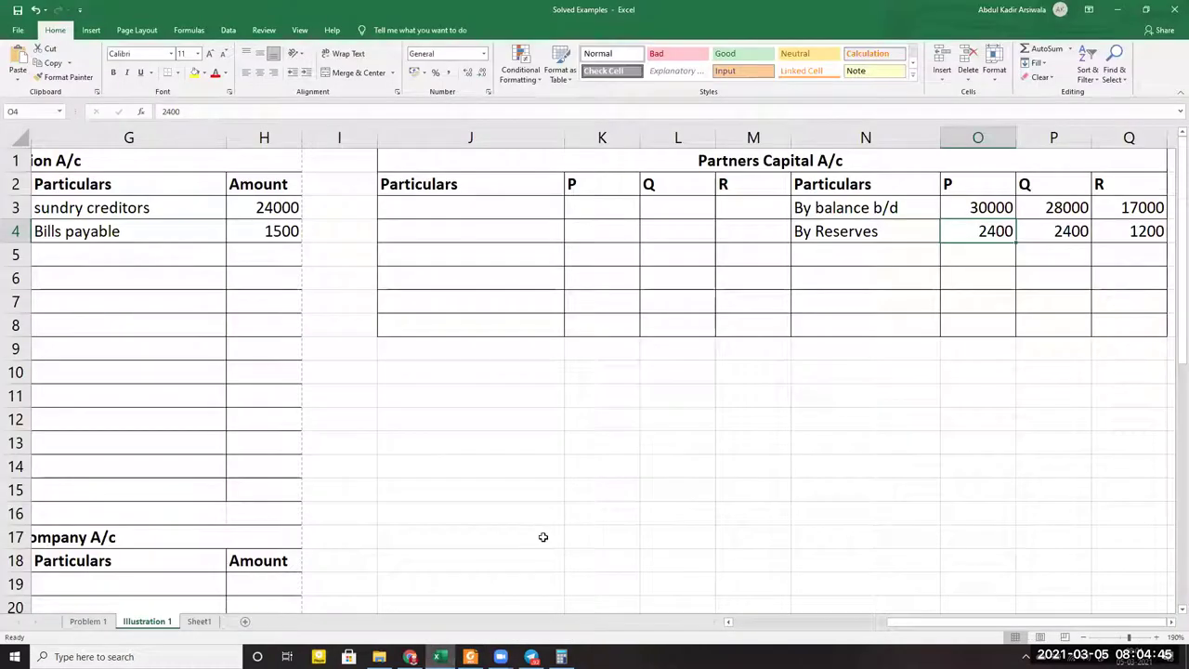
pyautogui.moveTo(988, 630); pyautogui.dragTo(835, 630)
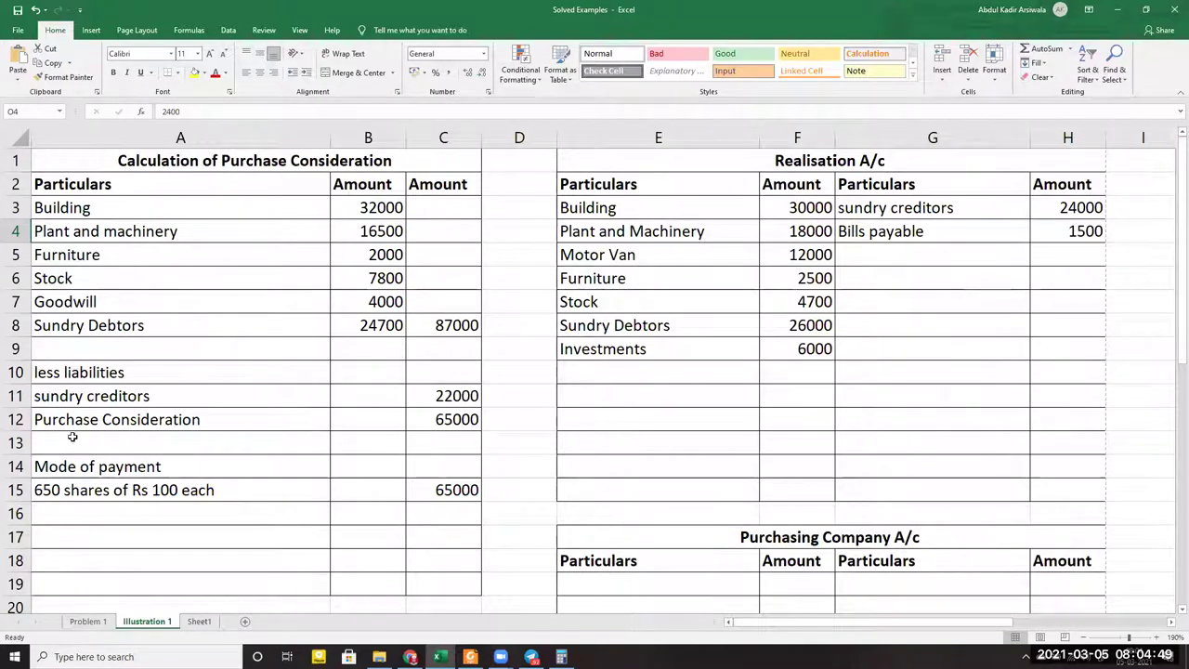
pyautogui.click(179, 428)
pyautogui.moveTo(179, 427); pyautogui.dragTo(456, 426)
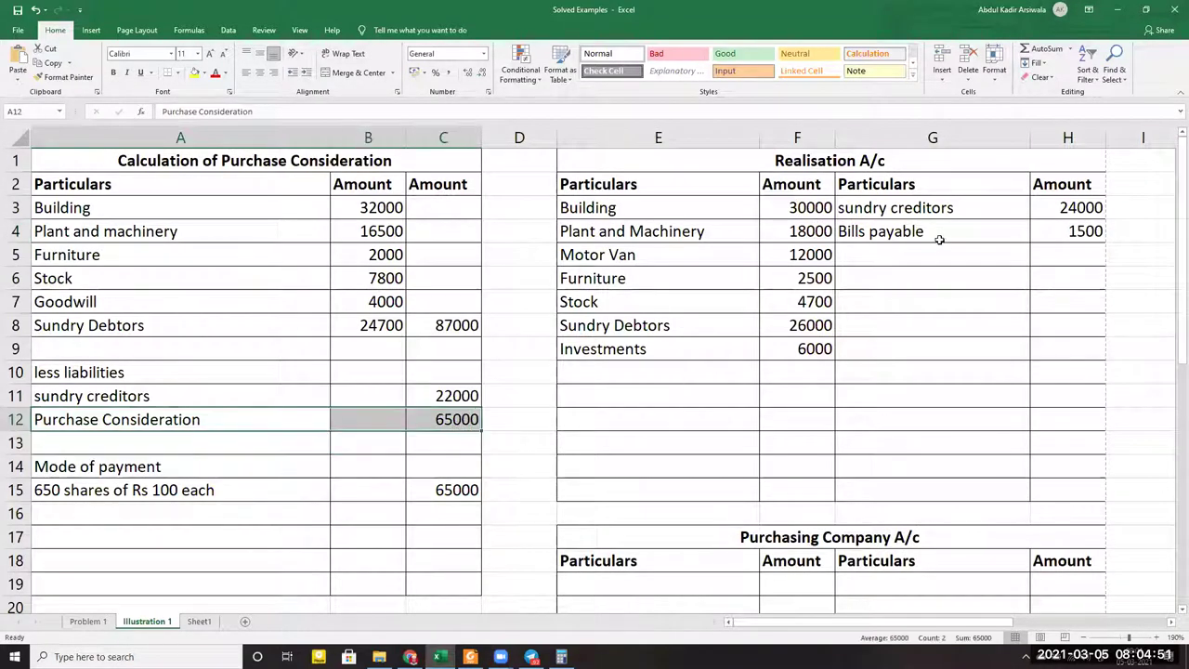
pyautogui.click(873, 255)
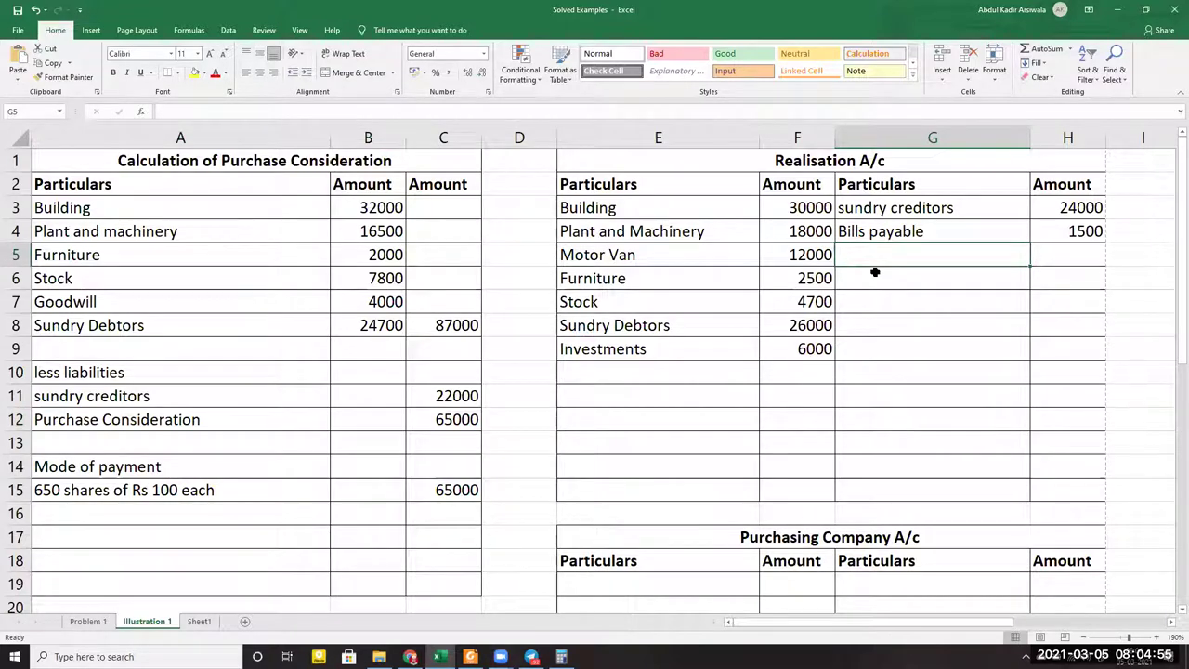
pyautogui.click(874, 271)
pyautogui.write('Purchasing Commpany A/c')
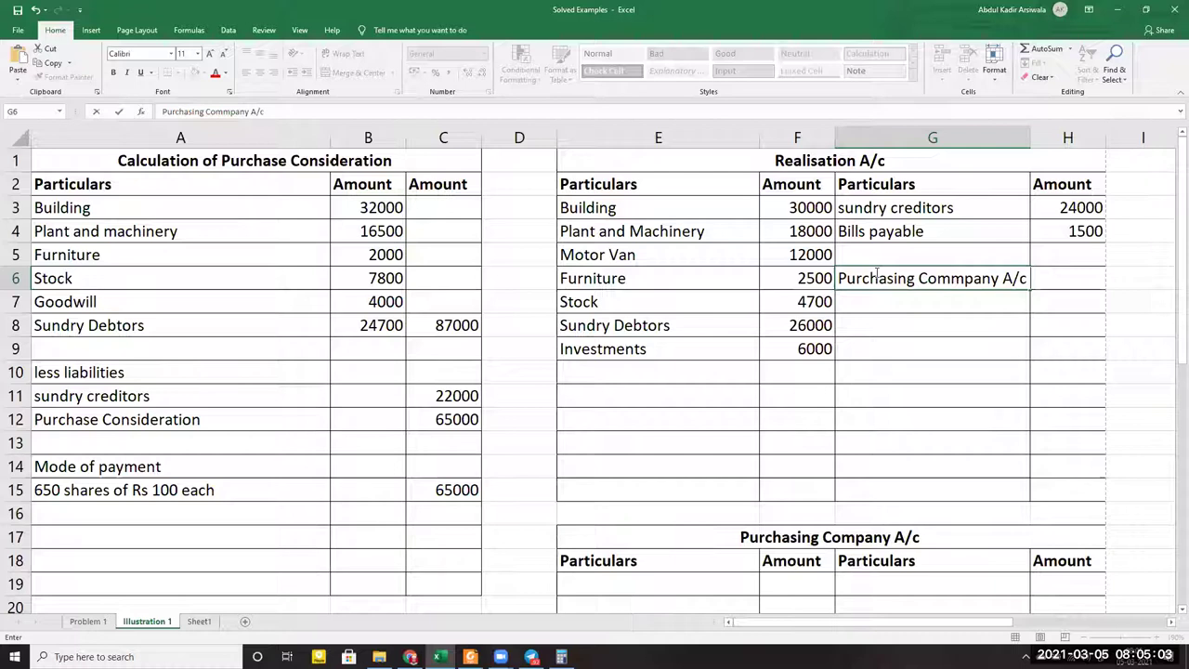
pyautogui.press('Tab')
pyautogui.write('65000')
pyautogui.press('Return')
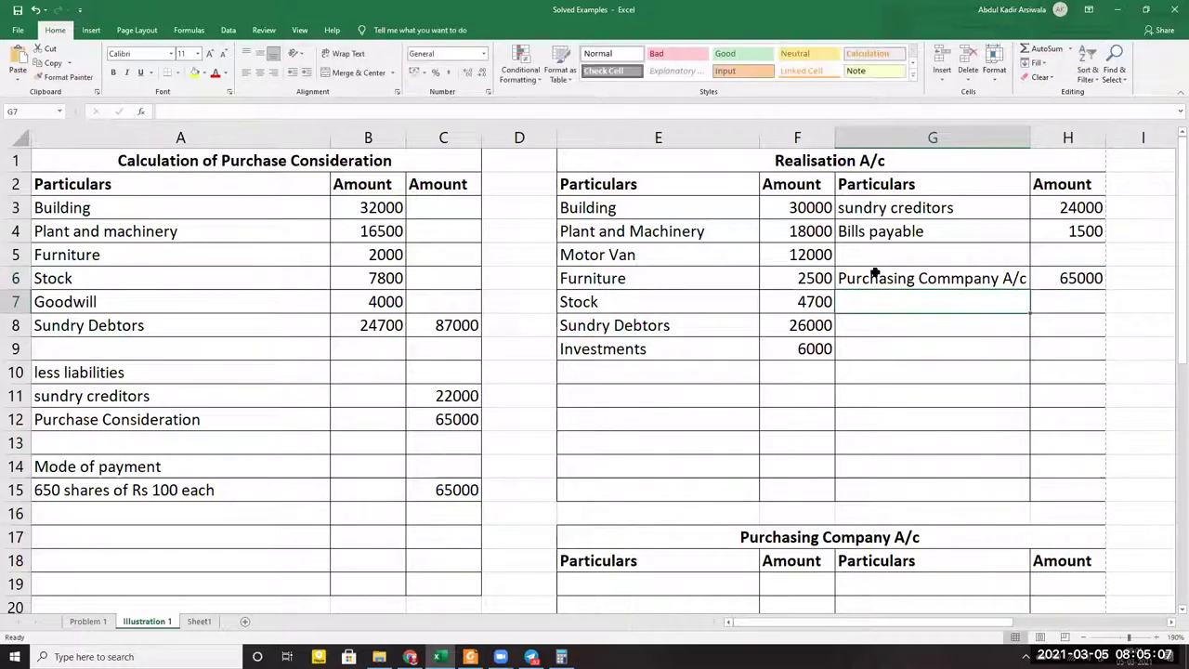
pyautogui.write('(purchase considerat')
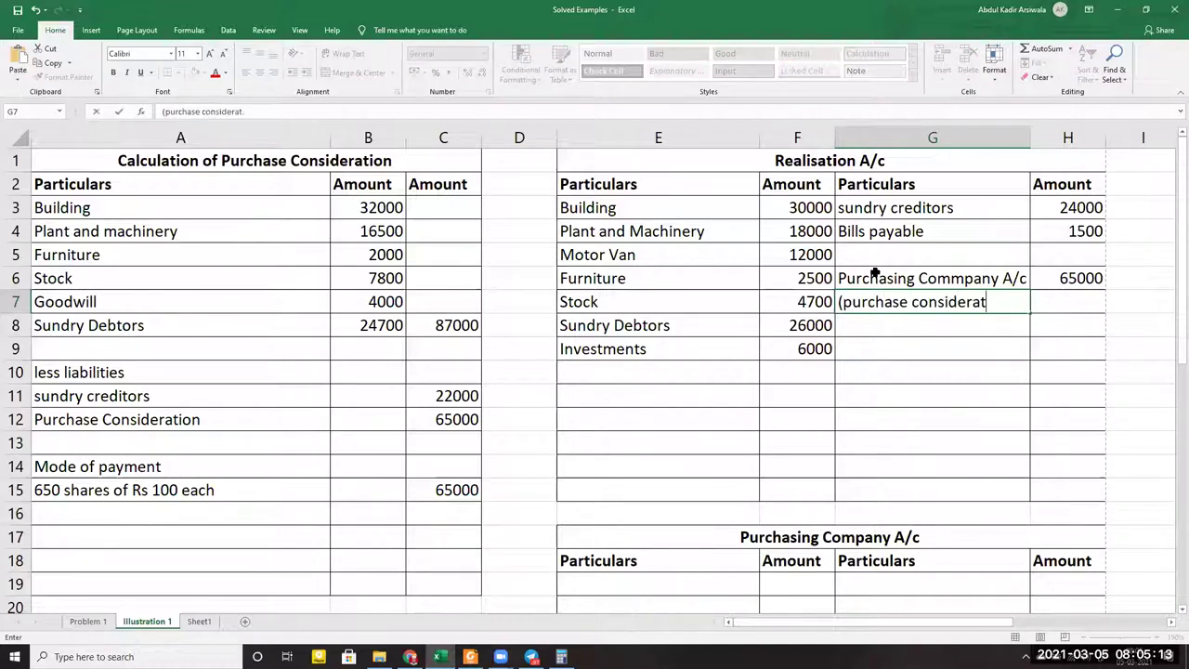
pyautogui.write('ion recd')
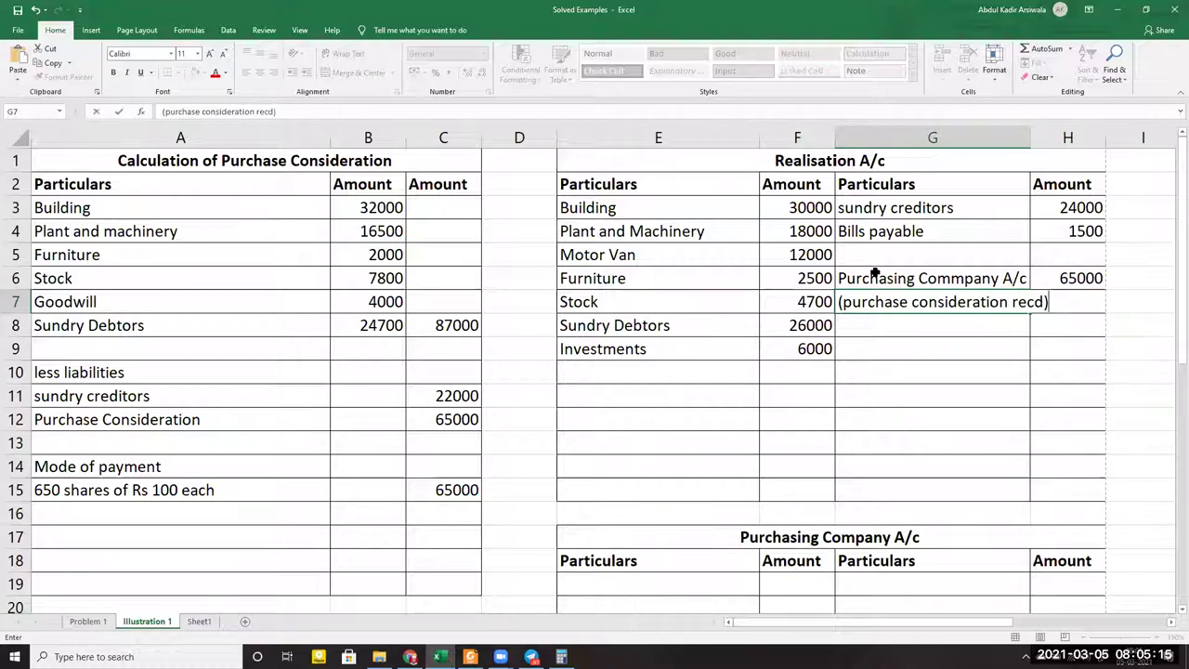
pyautogui.press('BackSpace')
pyautogui.press('BackSpace')
pyautogui.press('BackSpace')
pyautogui.press('BackSpace')
pyautogui.press('BackSpace')
pyautogui.press('BackSpace')
pyautogui.press('BackSpace')
pyautogui.press('BackSpace')
pyautogui.press('BackSpace')
pyautogui.press('BackSpace')
pyautogui.press('BackSpace')
pyautogui.press('BackSpace')
pyautogui.press('BackSpace')
pyautogui.press('BackSpace')
pyautogui.press('BackSpace')
pyautogui.press('BackSpace')
pyautogui.press('BackSpace')
pyautogui.press('BackSpace')
pyautogui.press('BackSpace')
pyautogui.press('BackSpace')
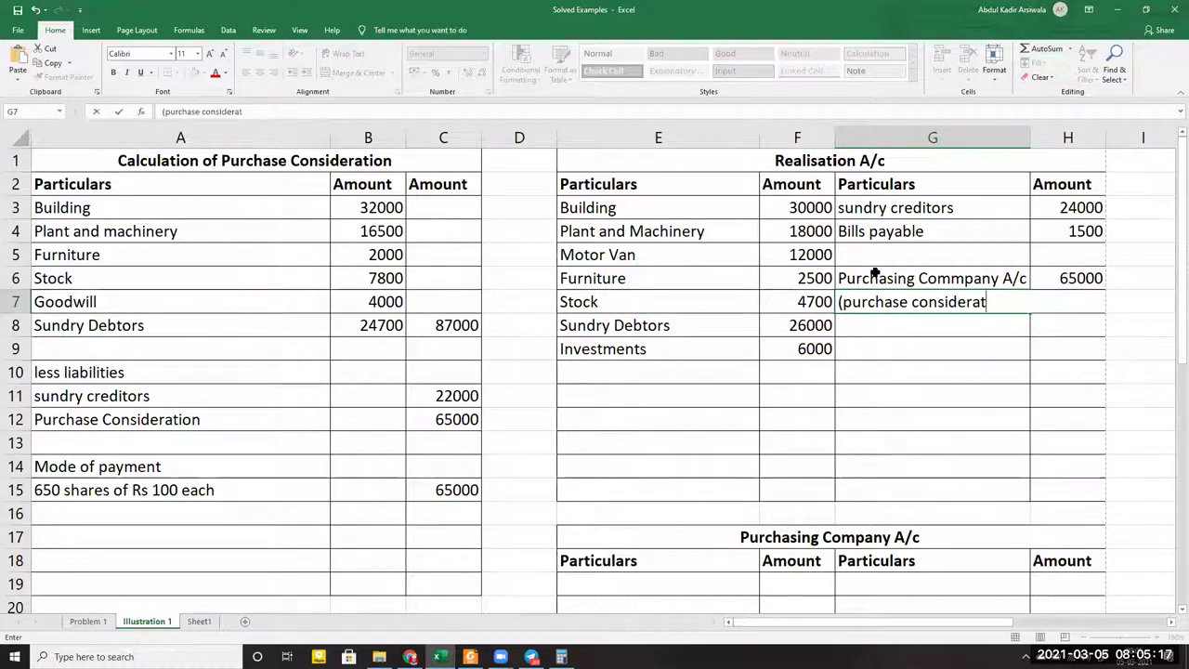
# Enter "(PC Recd)" below the Purchasing Commpany A/c entry on the Realisation A/c's credit side
pyautogui.write('P')
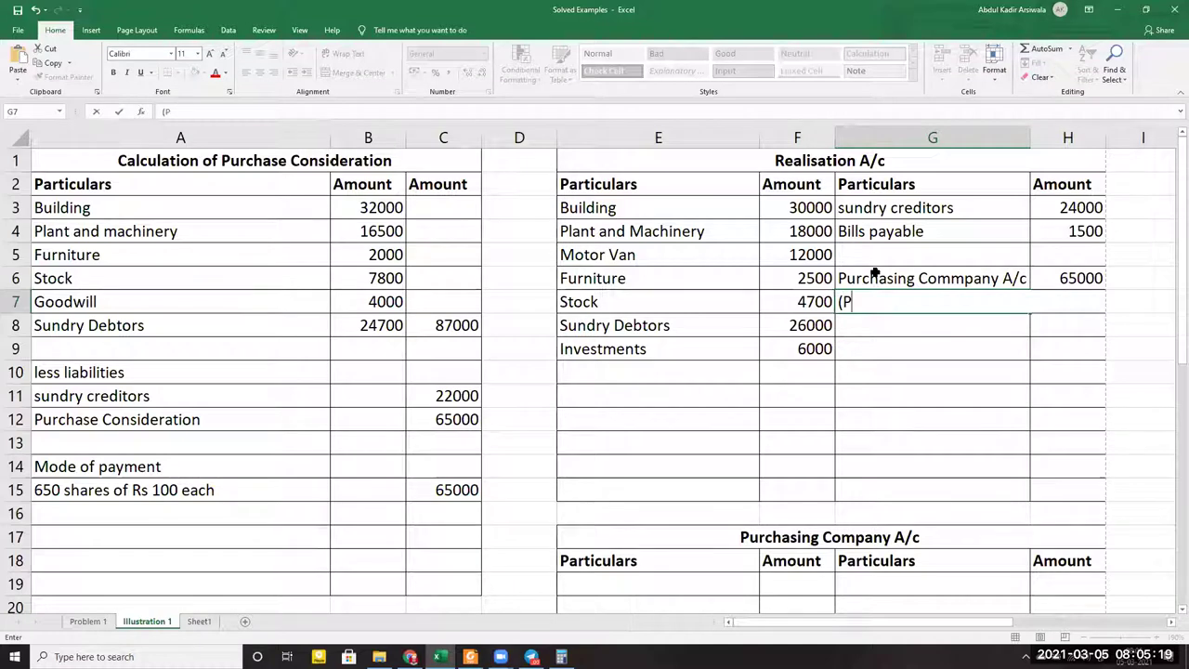
pyautogui.write('C Recd')
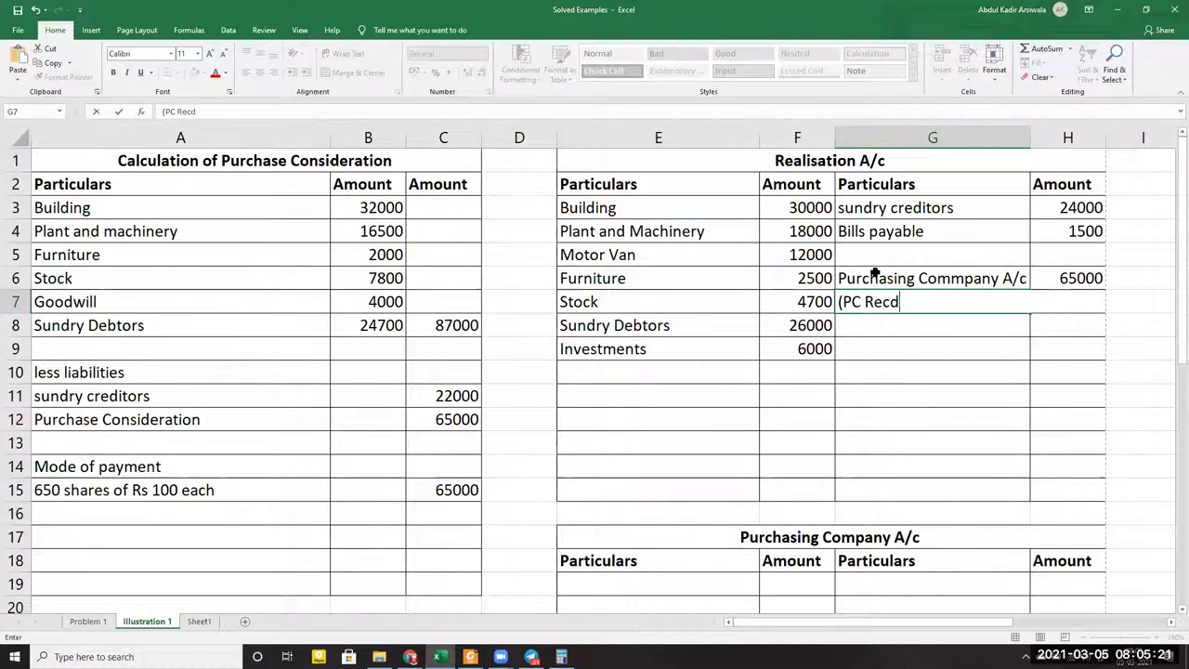
pyautogui.write(')')
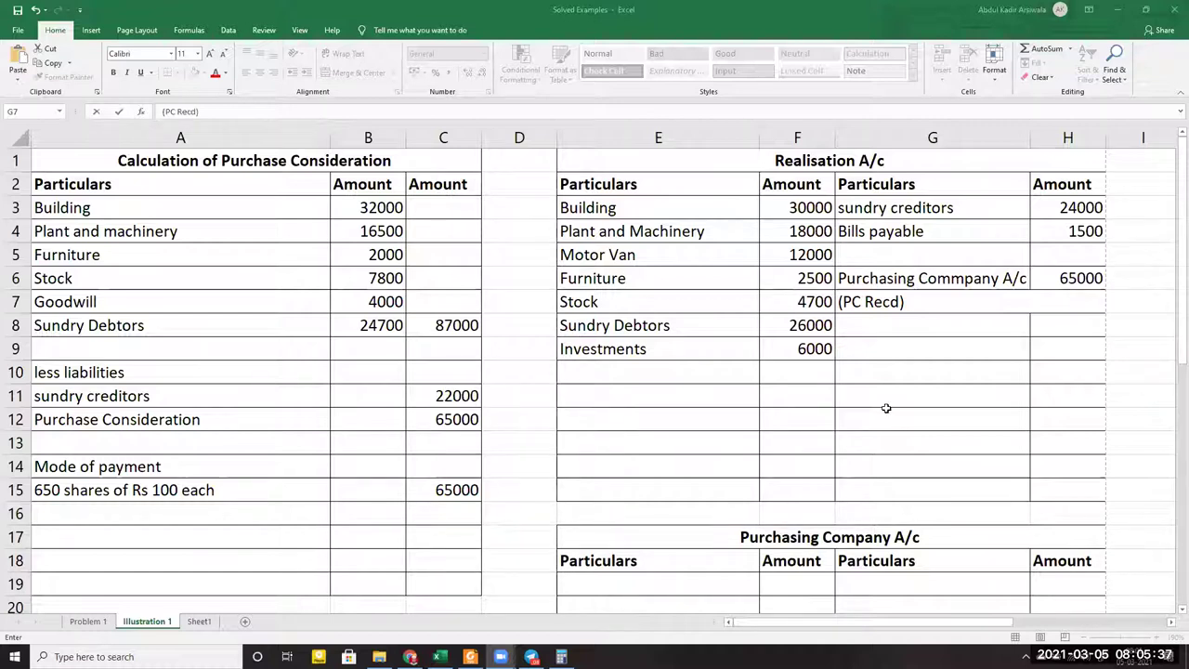
pyautogui.press('Return')
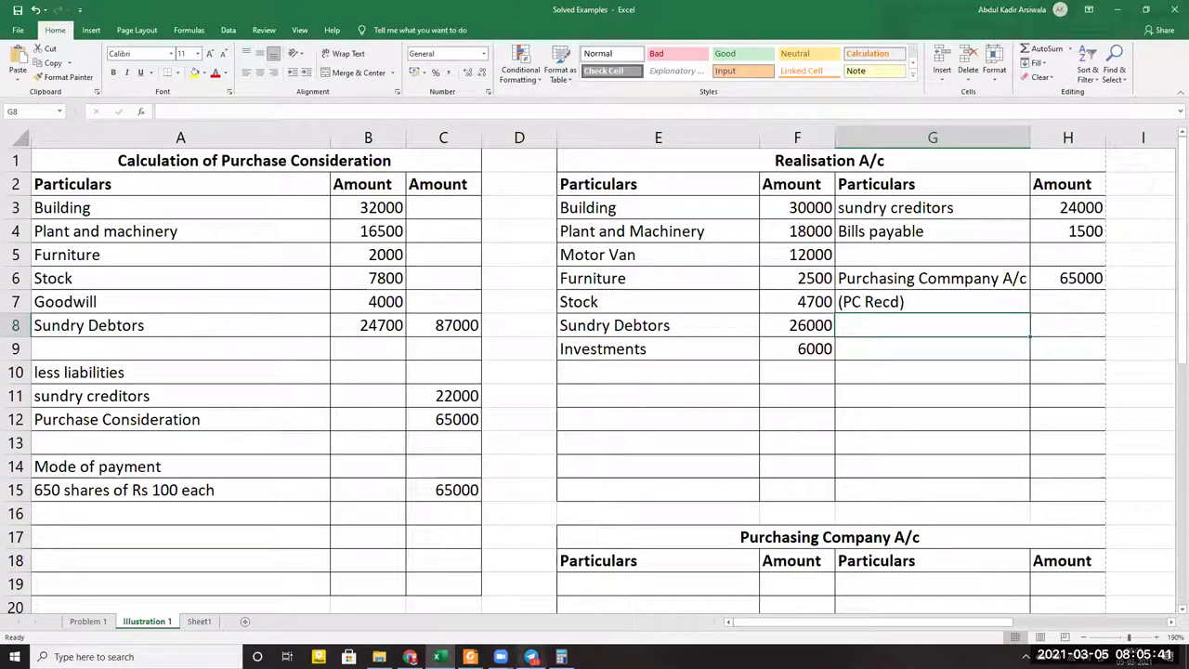
# Switch to the PDF and read conversion terms 1 to 4 on the assets taken over, purchase consideration and sale of investments
pyautogui.click(470, 657)
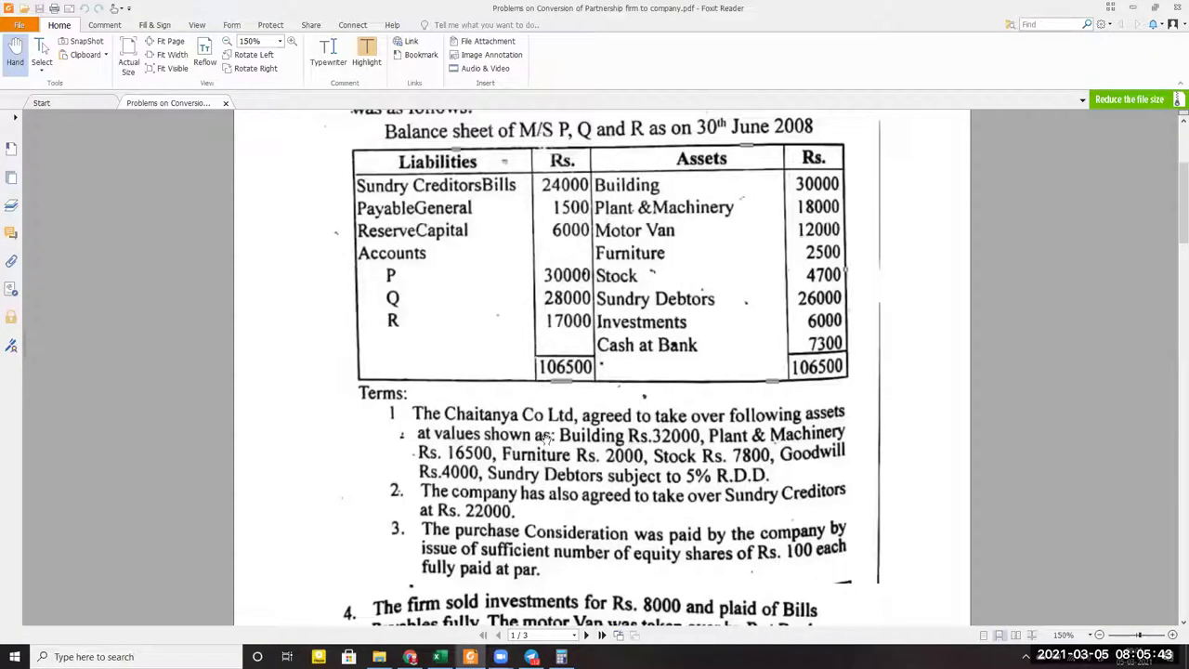
pyautogui.scroll(-2, 551, 434)
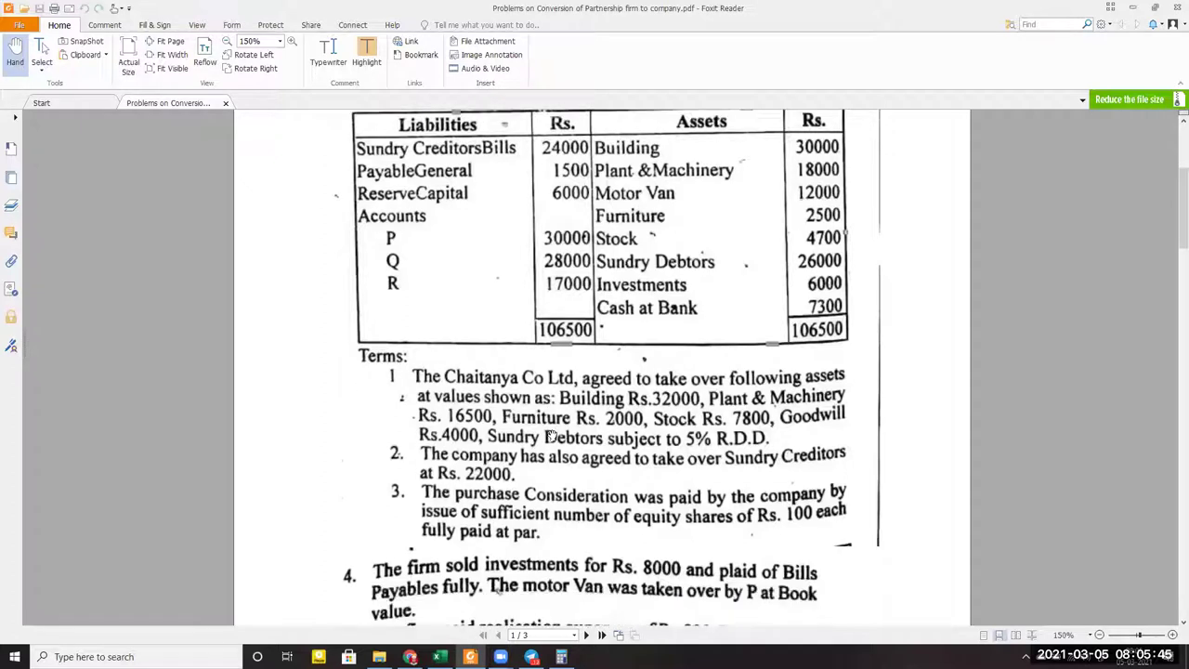
pyautogui.hotkey('alt', 'Tab')
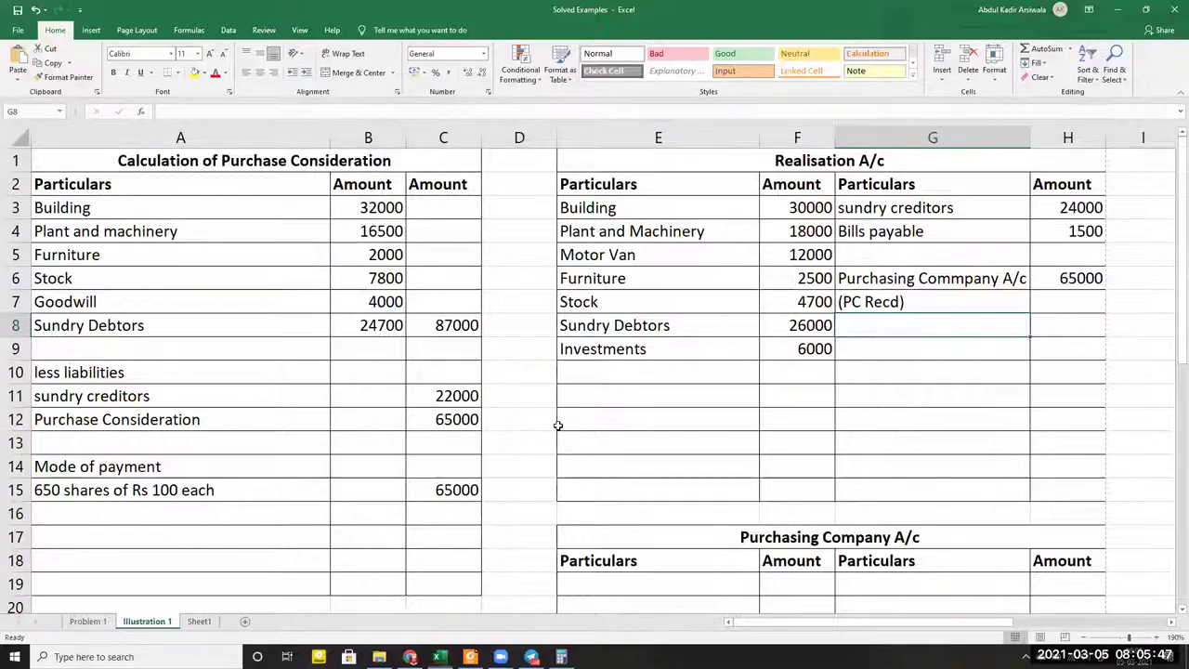
pyautogui.hotkey('alt', 'Tab')
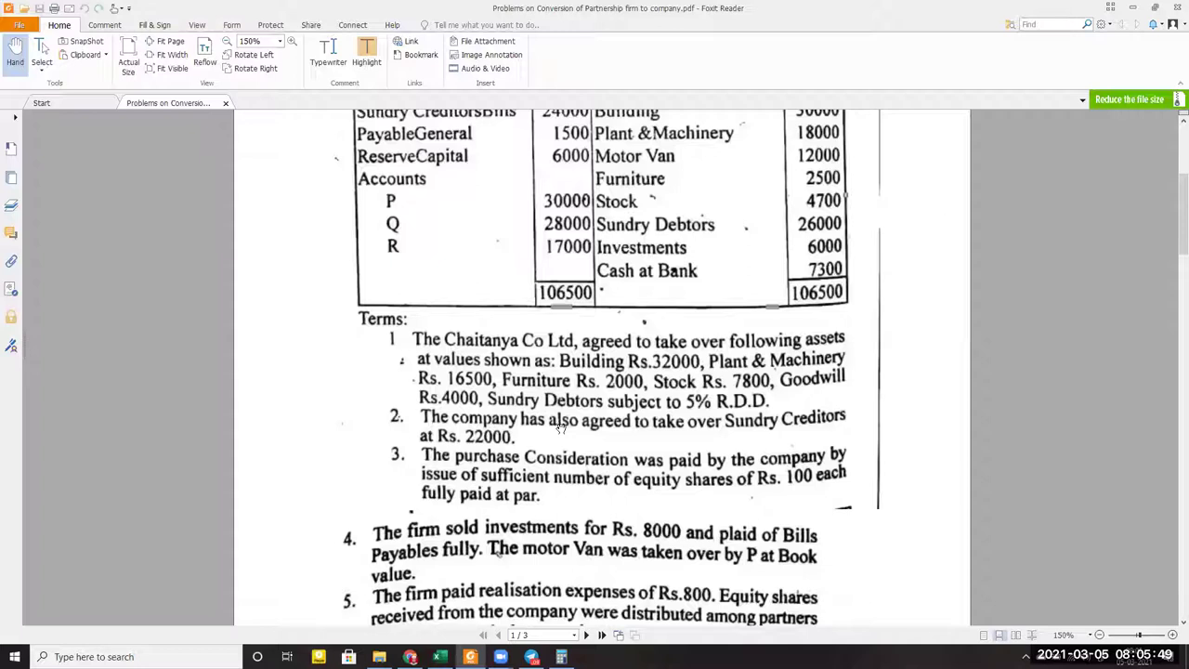
pyautogui.scroll(2, 561, 428)
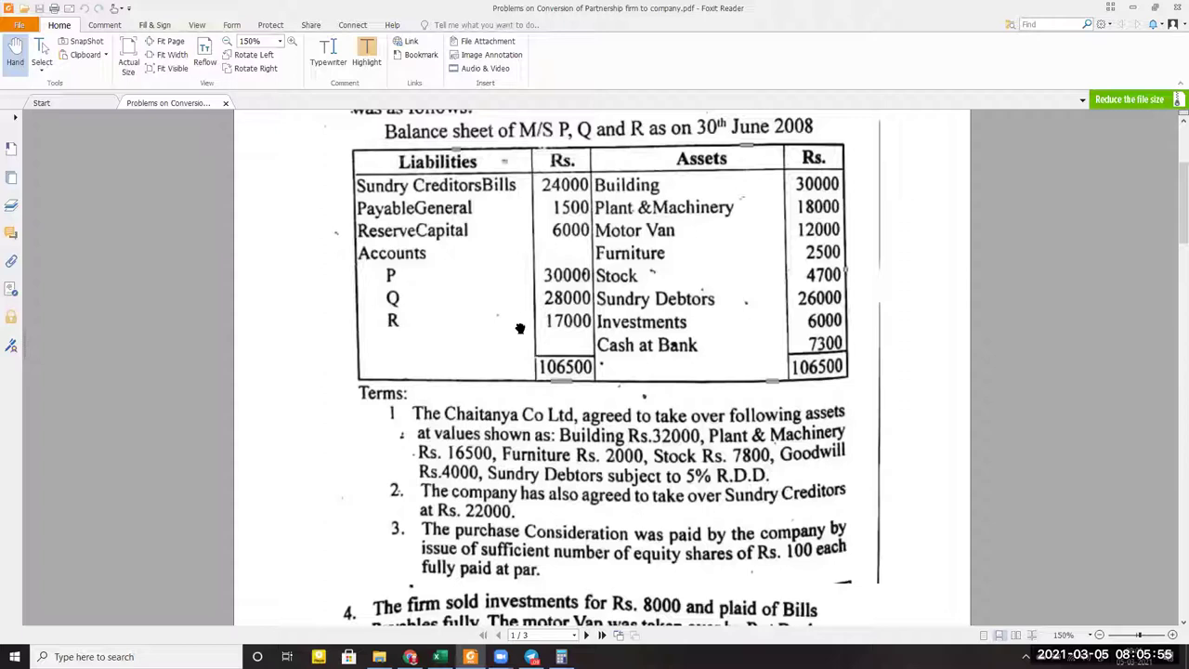
pyautogui.scroll(-1, 521, 329)
pyautogui.scroll(-2, 502, 434)
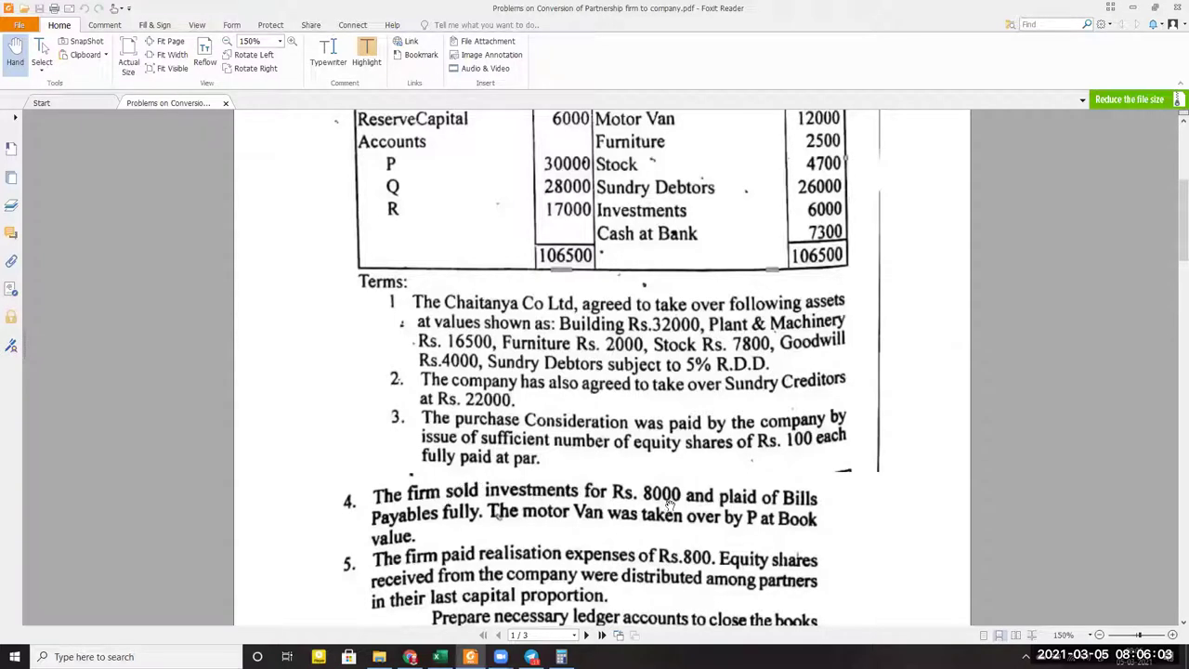
# Switch to Excel, check the Investments row and enter "By cash (investments sold)" in row 9 of the Realisation A/c's credit side
pyautogui.hotkey('alt', 'Tab')
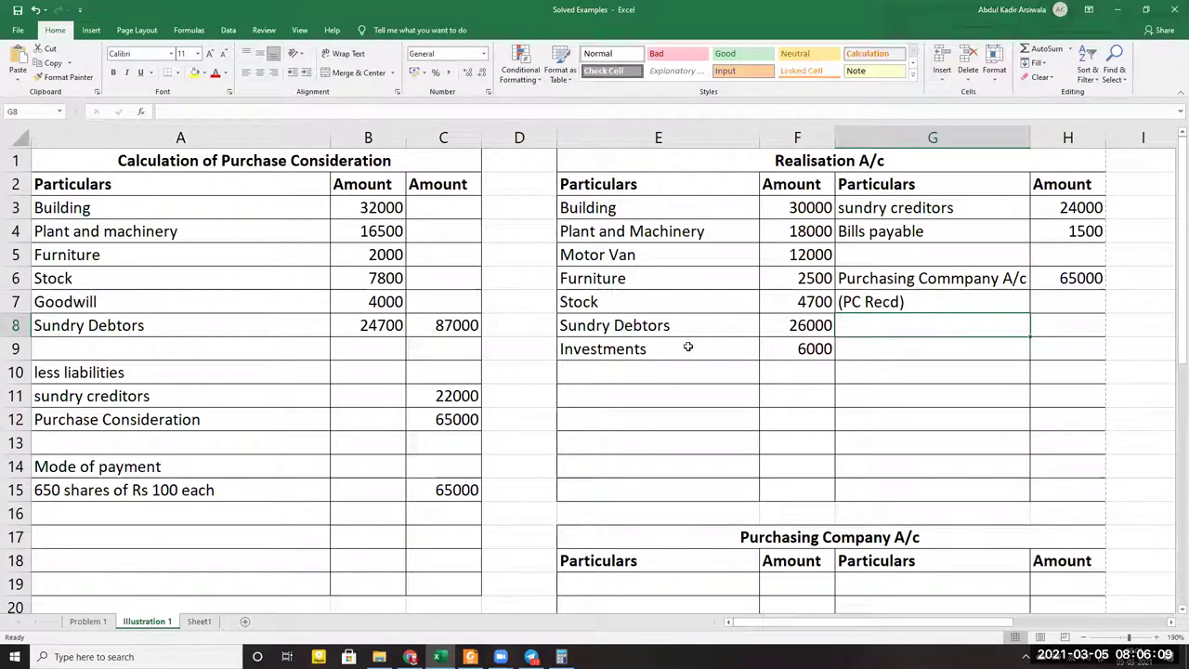
pyautogui.moveTo(781, 631); pyautogui.dragTo(807, 631)
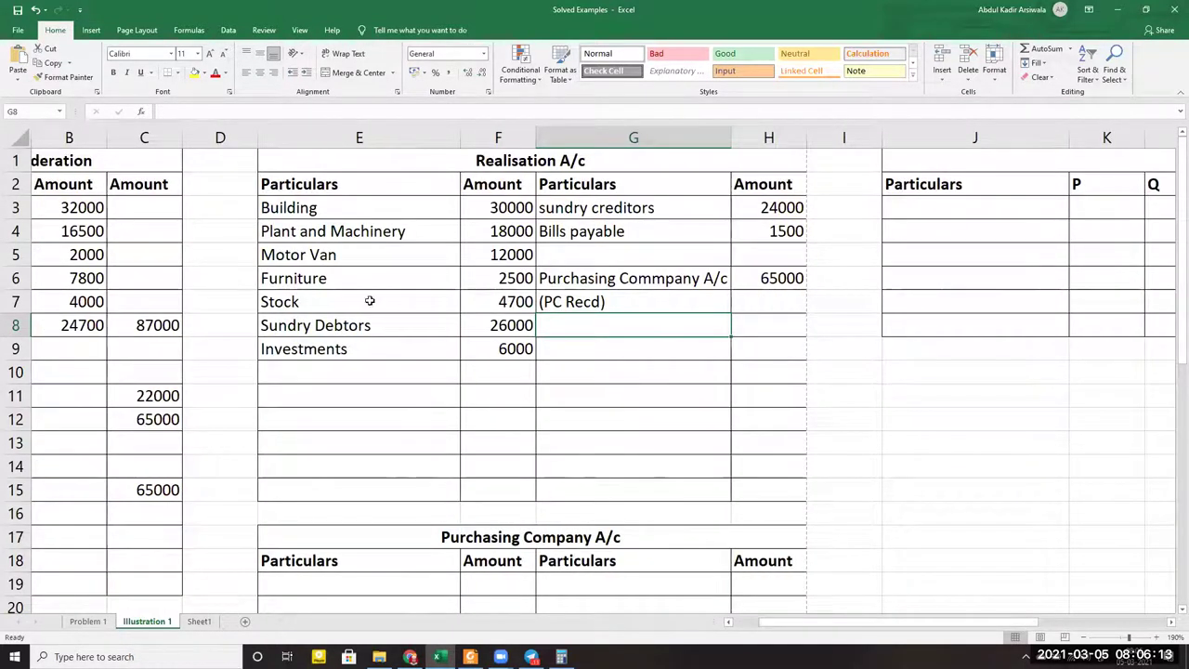
pyautogui.click(296, 351)
pyautogui.keyDown('shift'); pyautogui.click(497, 354); pyautogui.keyUp('shift')
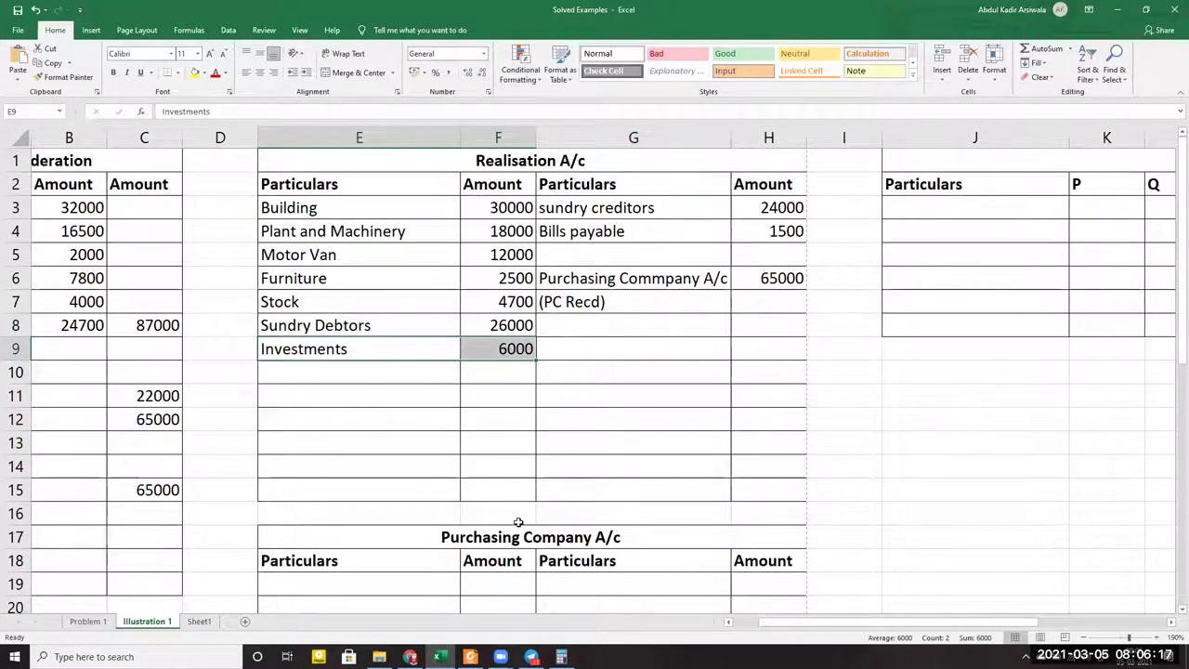
pyautogui.click(573, 348)
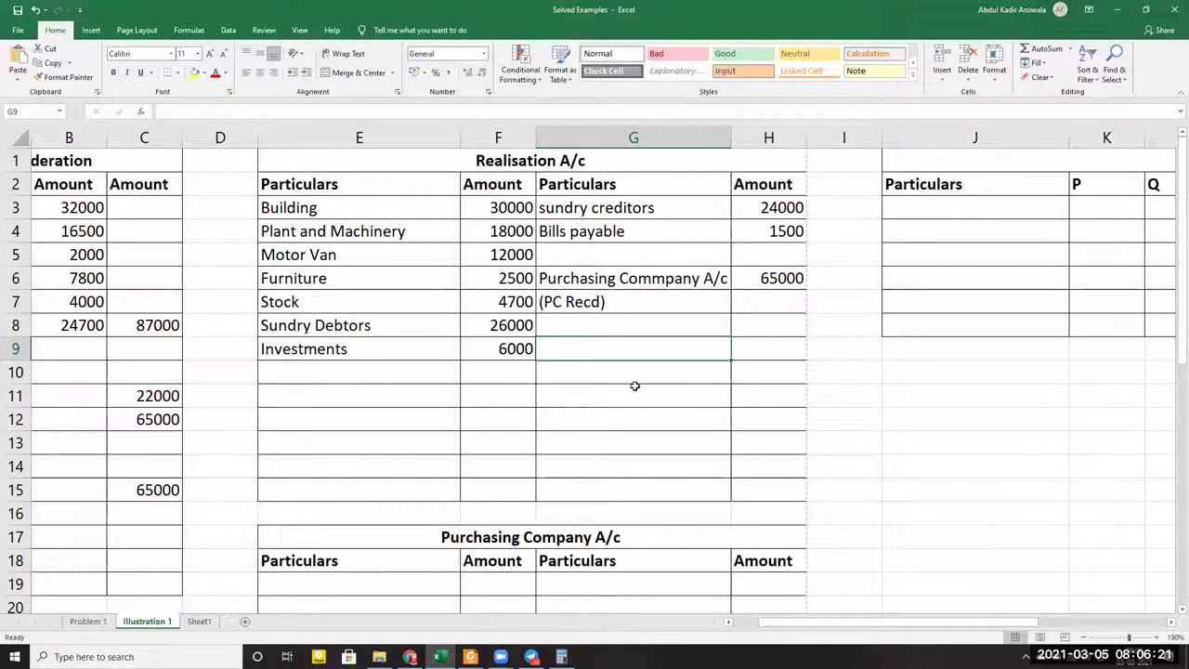
pyautogui.write('By cash ')
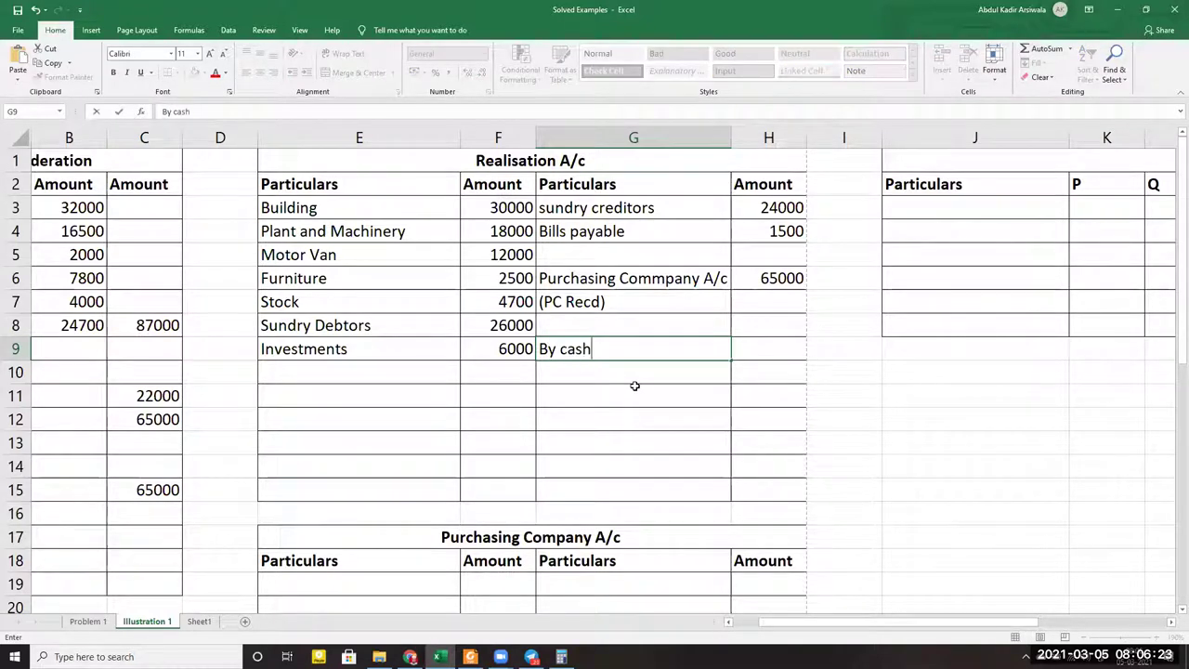
pyautogui.write('(inv')
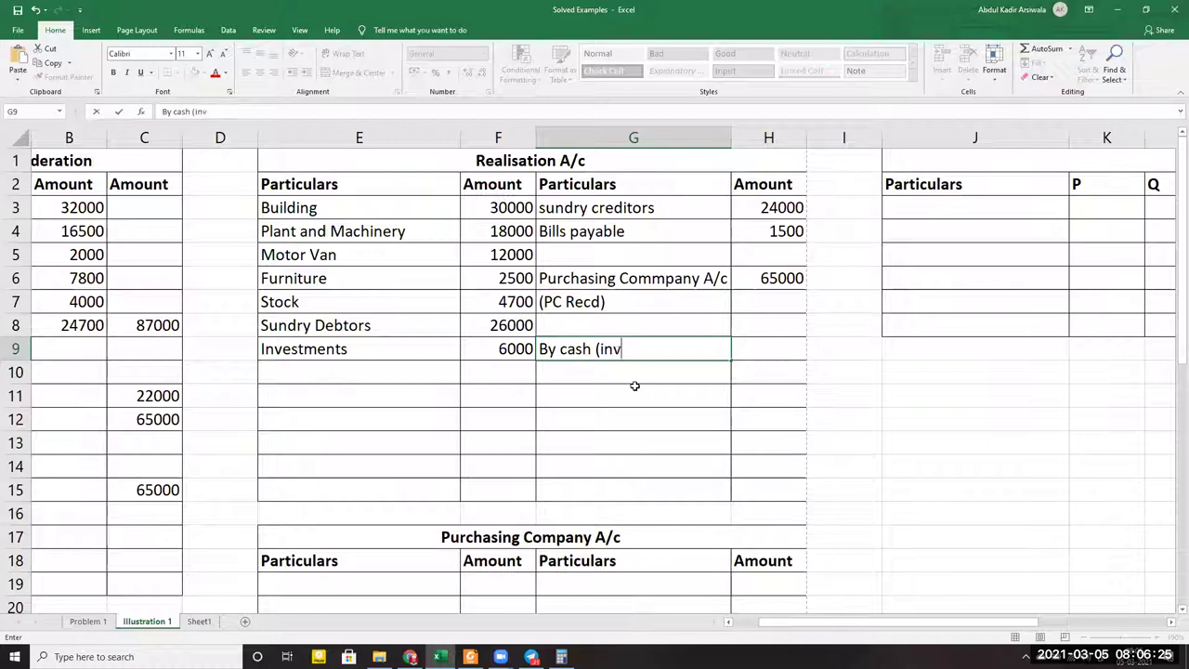
pyautogui.write('estments sold')
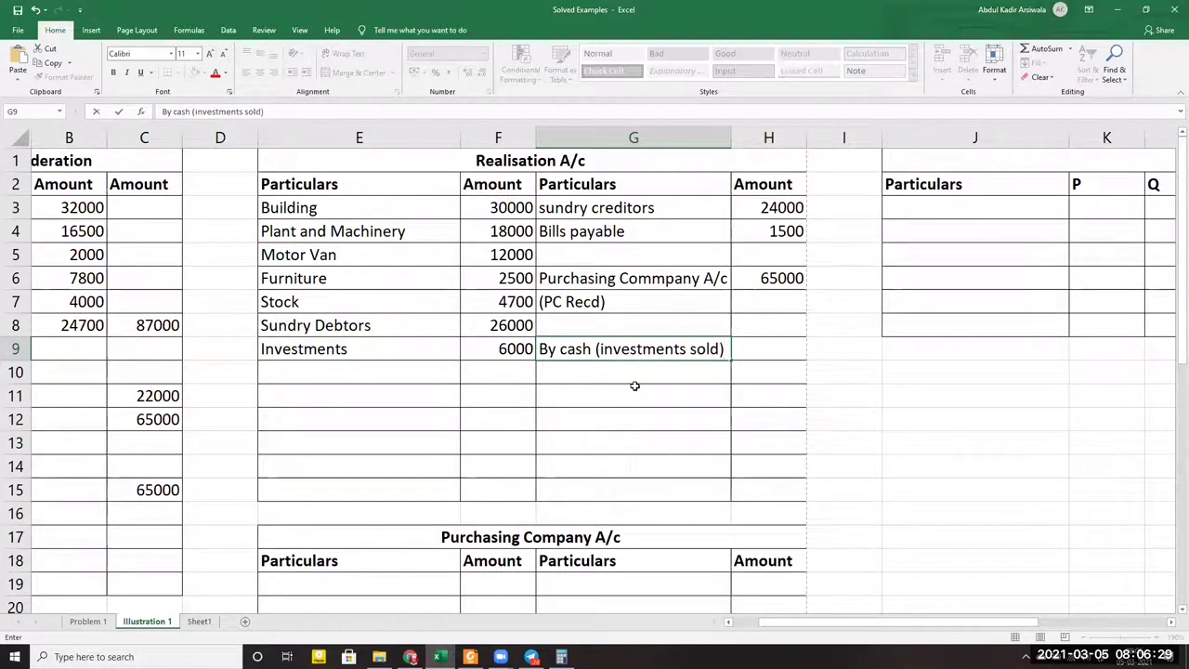
# Check the investments' sale price in the PDF and enter 8000 as the amount for "By cash (investments sold)" in Excel
pyautogui.hotkey('alt', 'Tab')
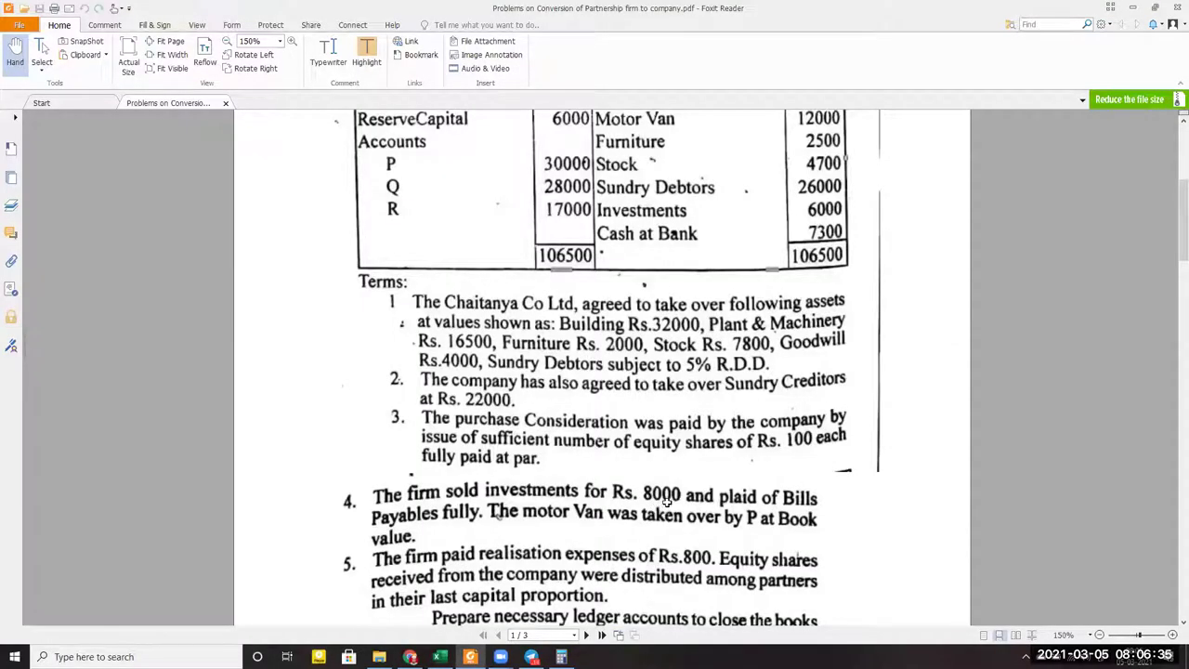
pyautogui.hotkey('alt', 'Tab')
pyautogui.press('Tab')
pyautogui.write('800')
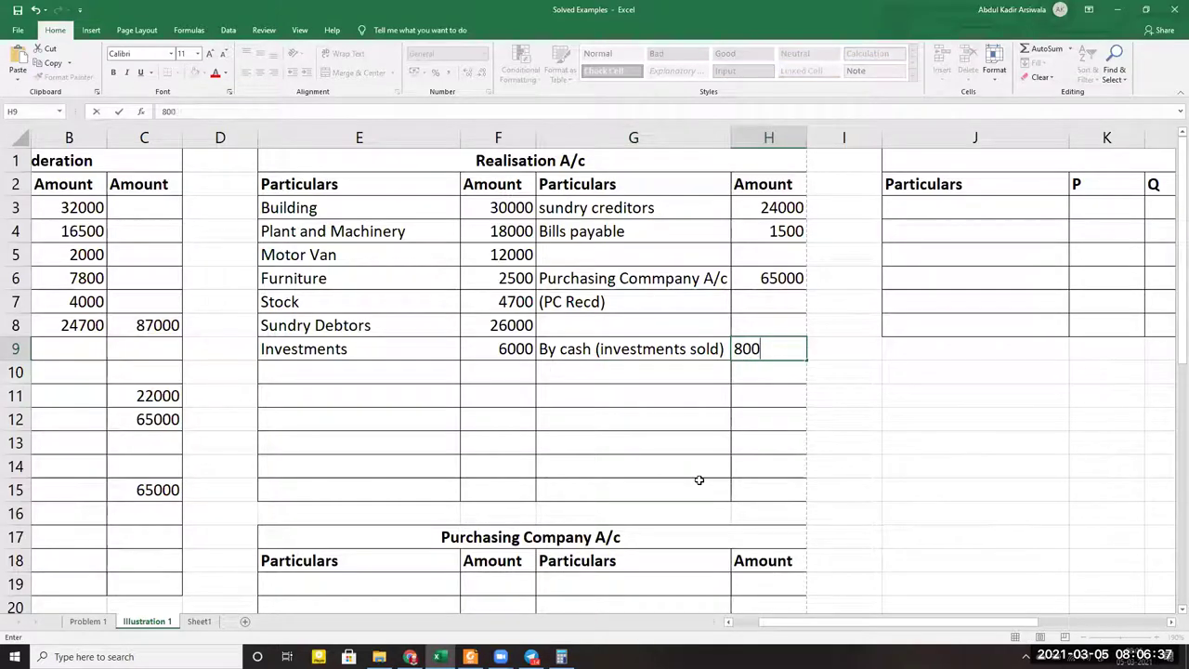
pyautogui.write('0')
pyautogui.press('Return')
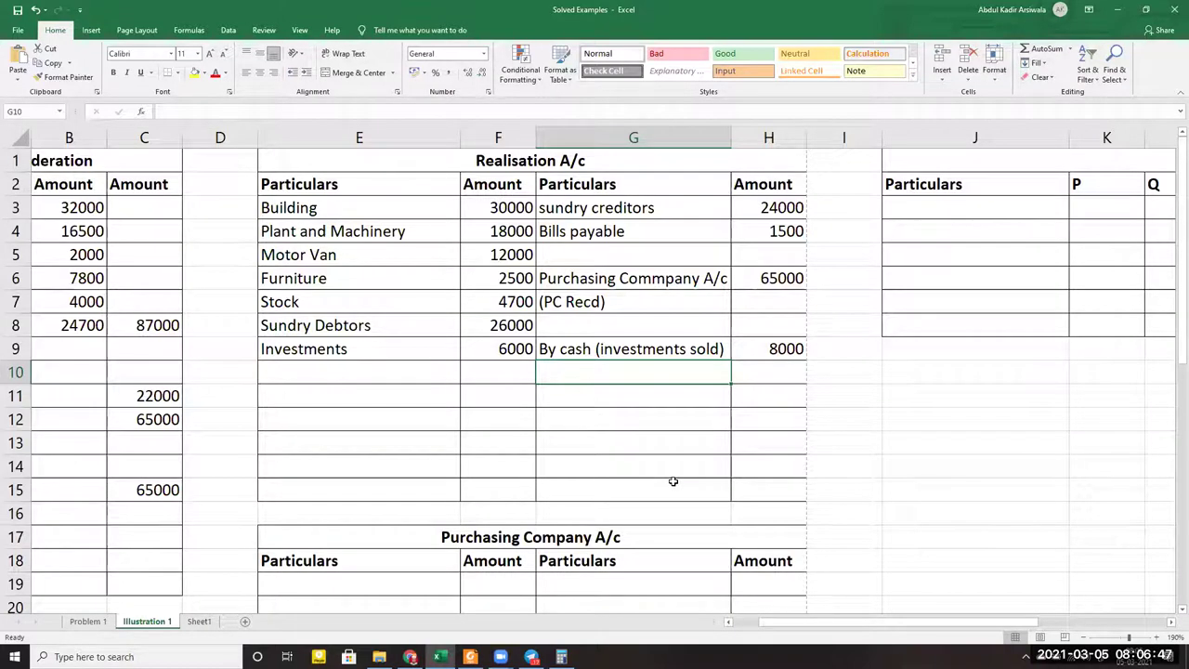
# Enter "To Realisation (inv sold)" with 8000 in row 35 of the Cash A/c, below the opening balance
pyautogui.scroll(-7, 673, 481)
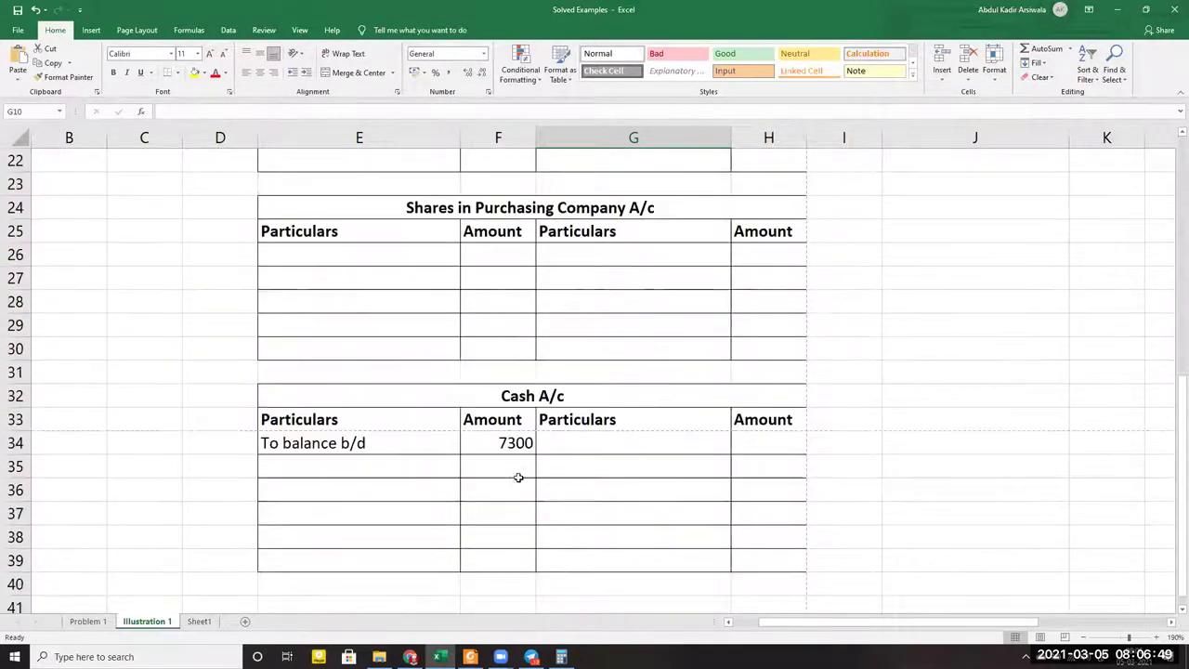
pyautogui.scroll(-1, 519, 477)
pyautogui.click(306, 398)
pyautogui.write('To Realisa')
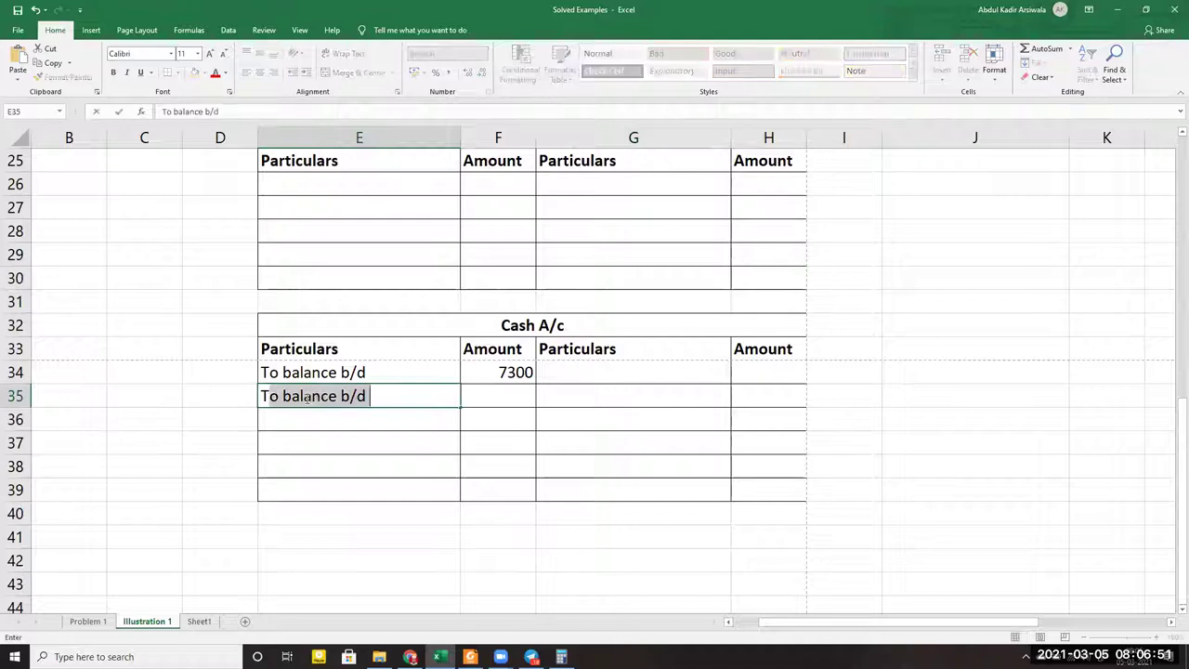
pyautogui.write('tio')
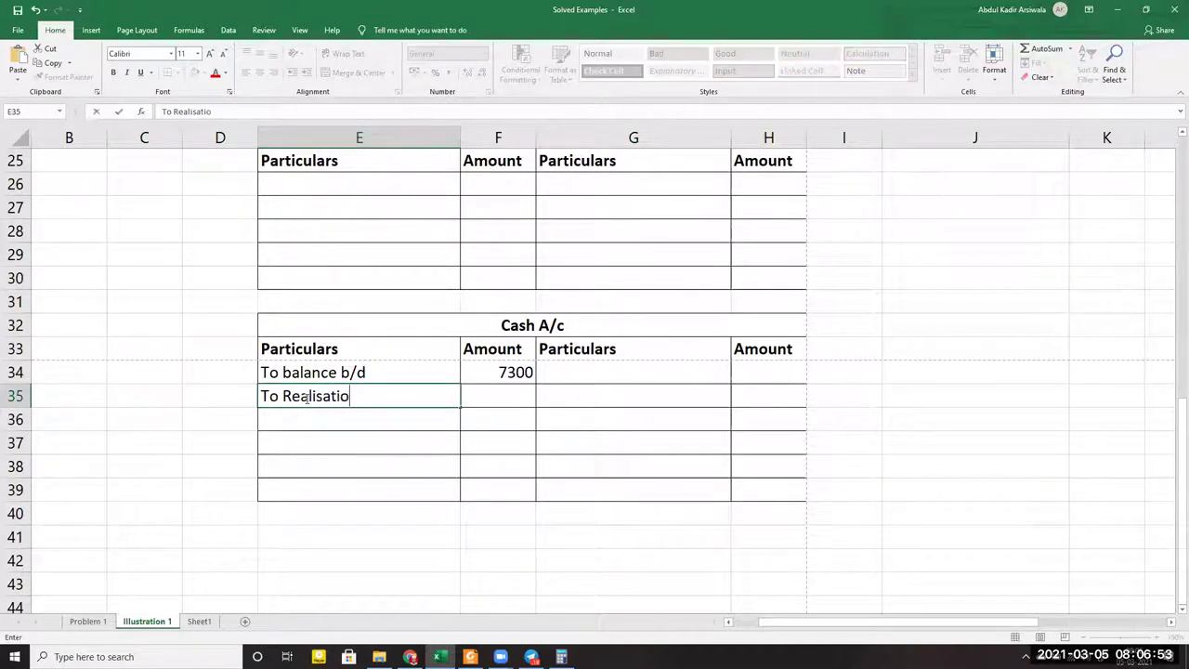
pyautogui.write('n (inv sold)')
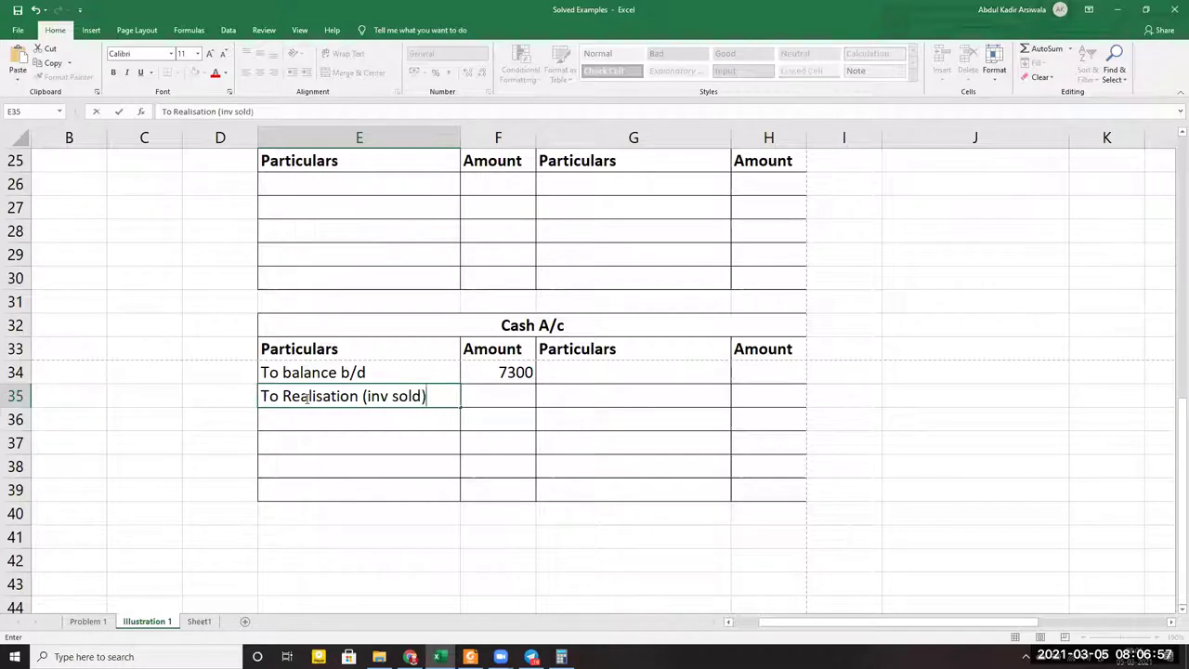
pyautogui.press('Tab')
pyautogui.write('8000')
pyautogui.press('Return')
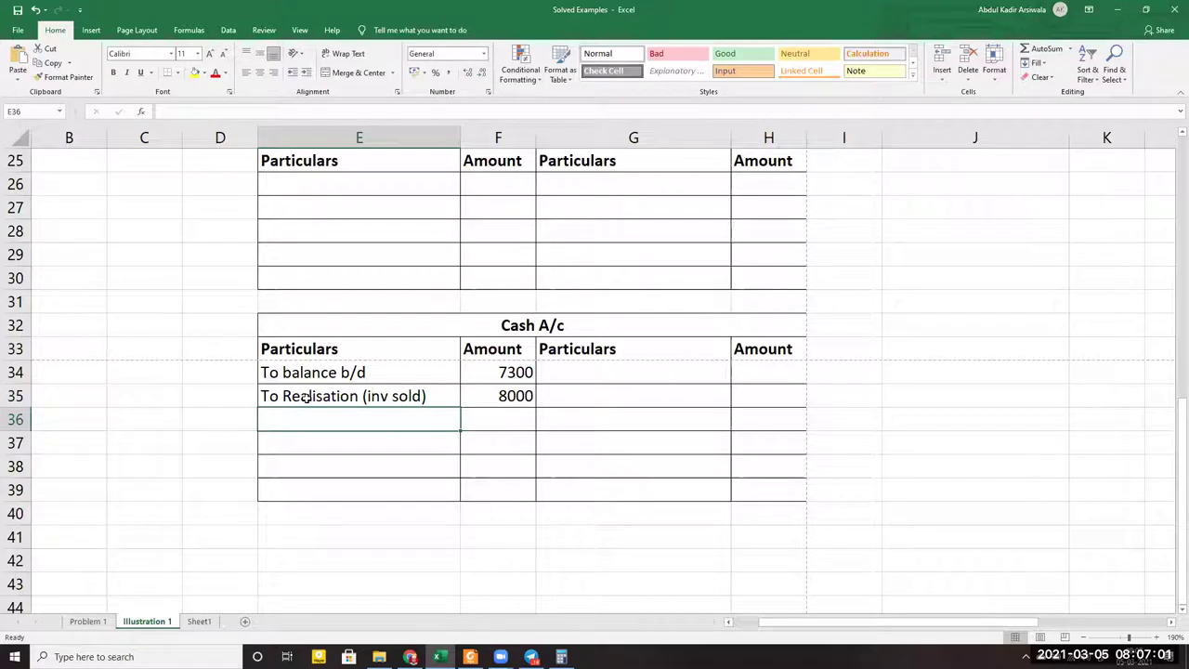
# Check the bills payable term in the PDF and enter "To cash (bills paid)" with 1500 in row 10 of the Realisation A/c in Excel
pyautogui.scroll(8, 307, 397)
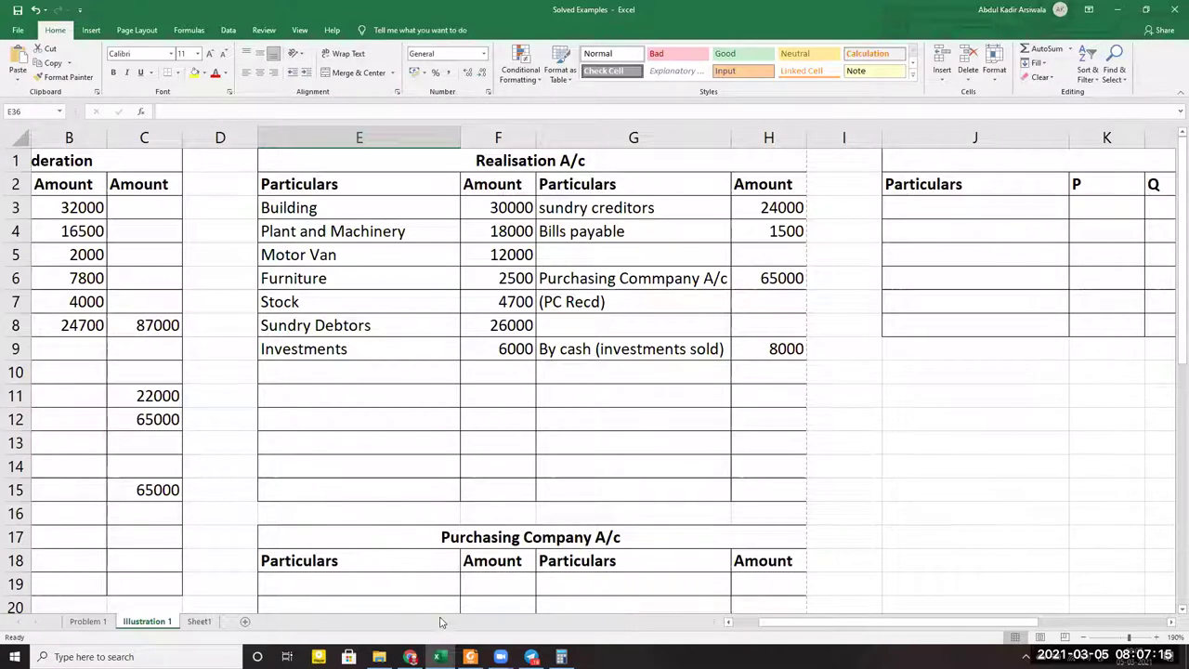
pyautogui.click(470, 657)
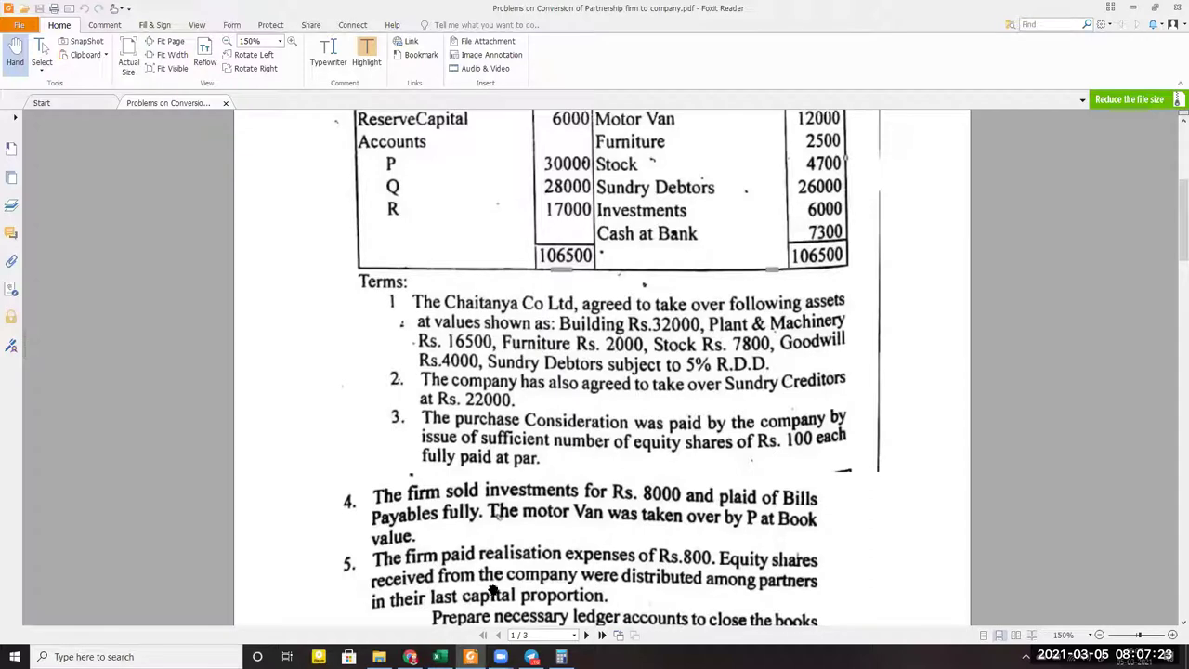
pyautogui.click(439, 657)
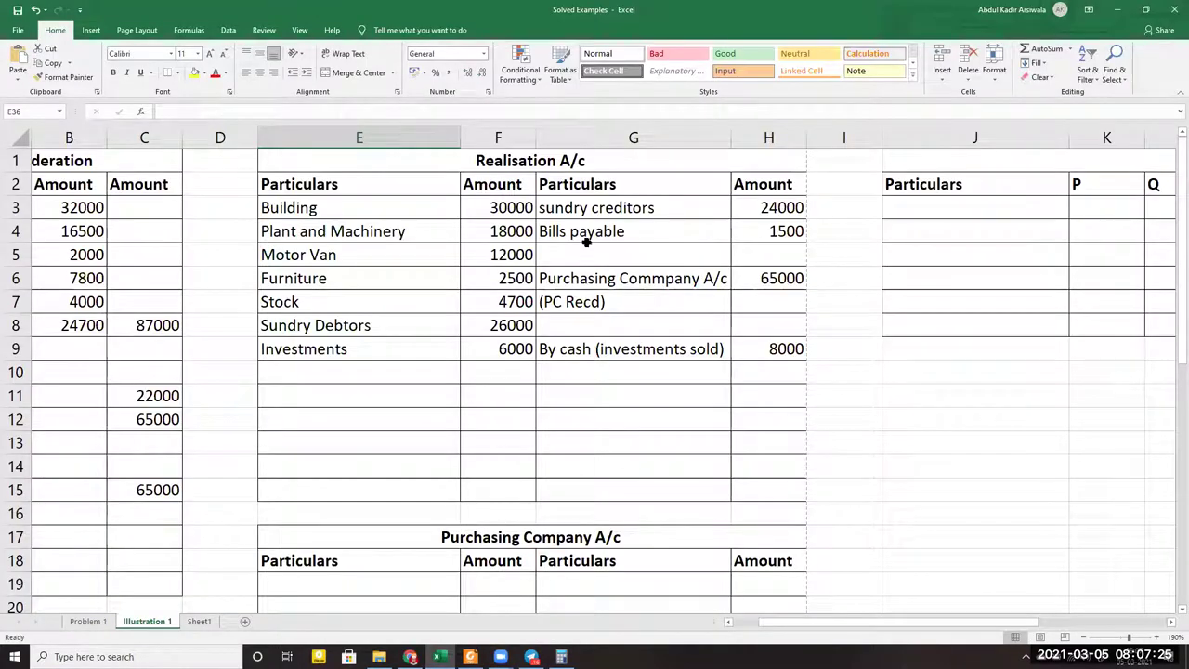
pyautogui.click(771, 233)
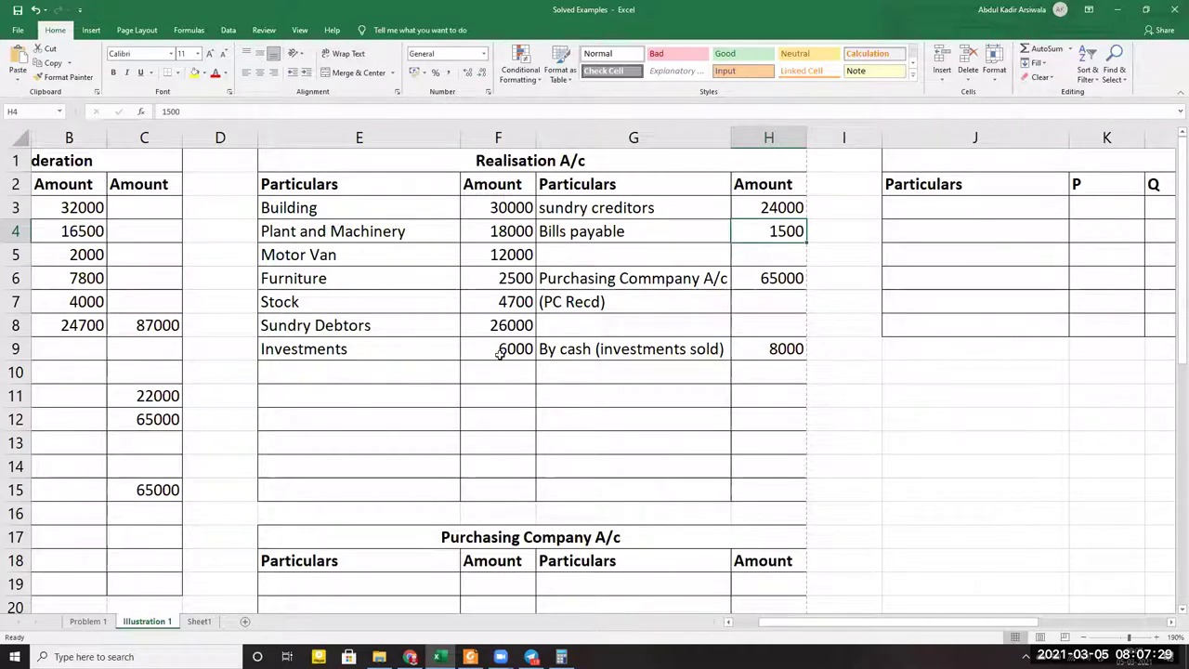
pyautogui.click(376, 398)
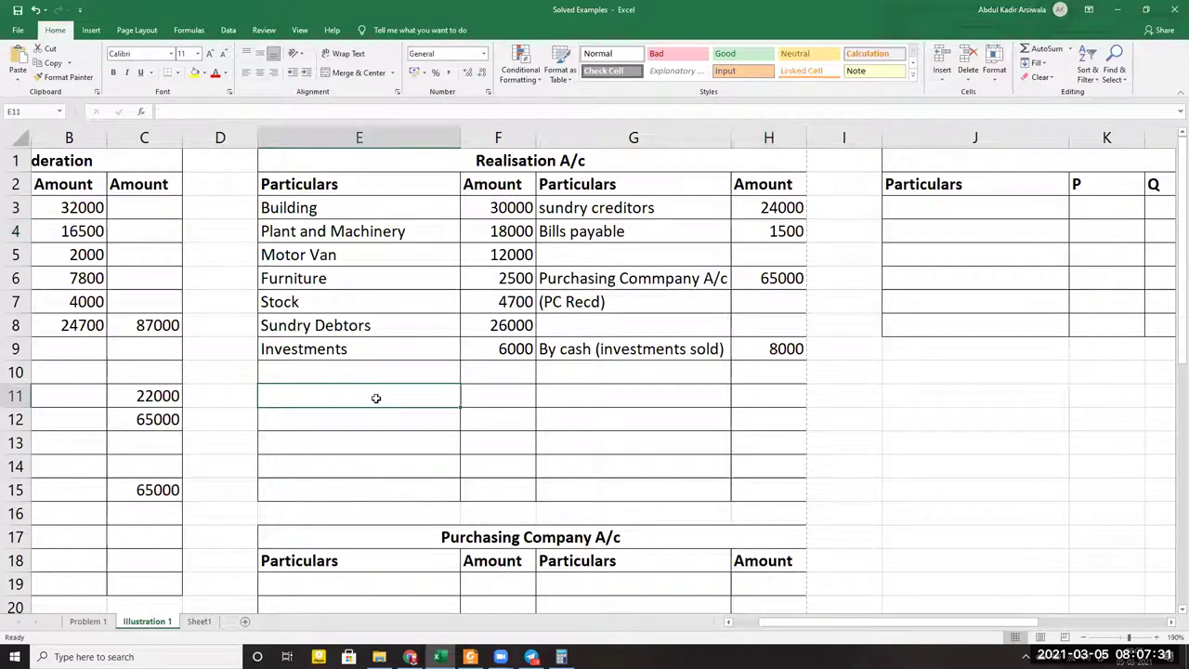
pyautogui.press('Up')
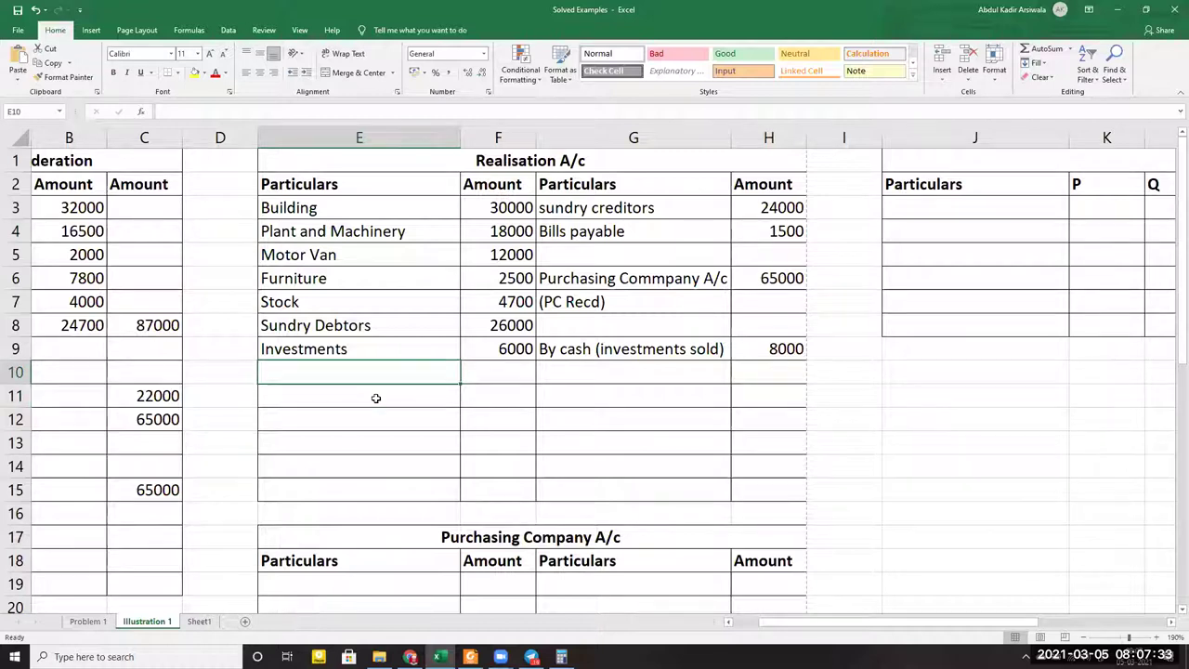
pyautogui.write('to')
pyautogui.press('BackSpace')
pyautogui.press('BackSpace')
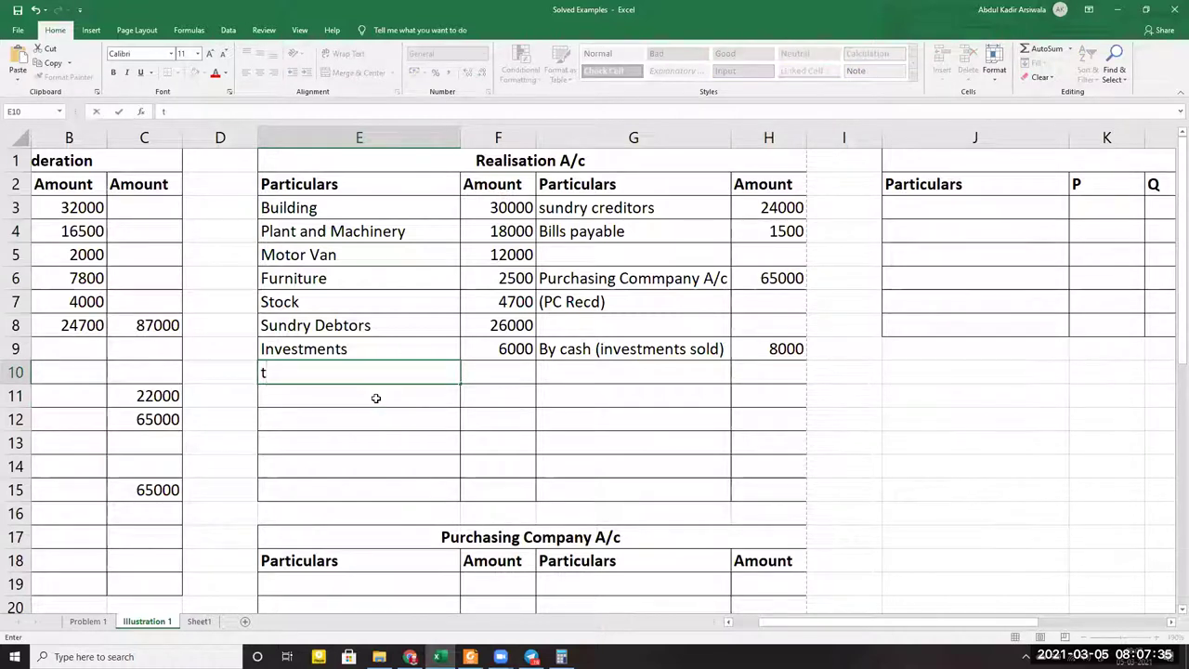
pyautogui.write('To cash (bills paid')
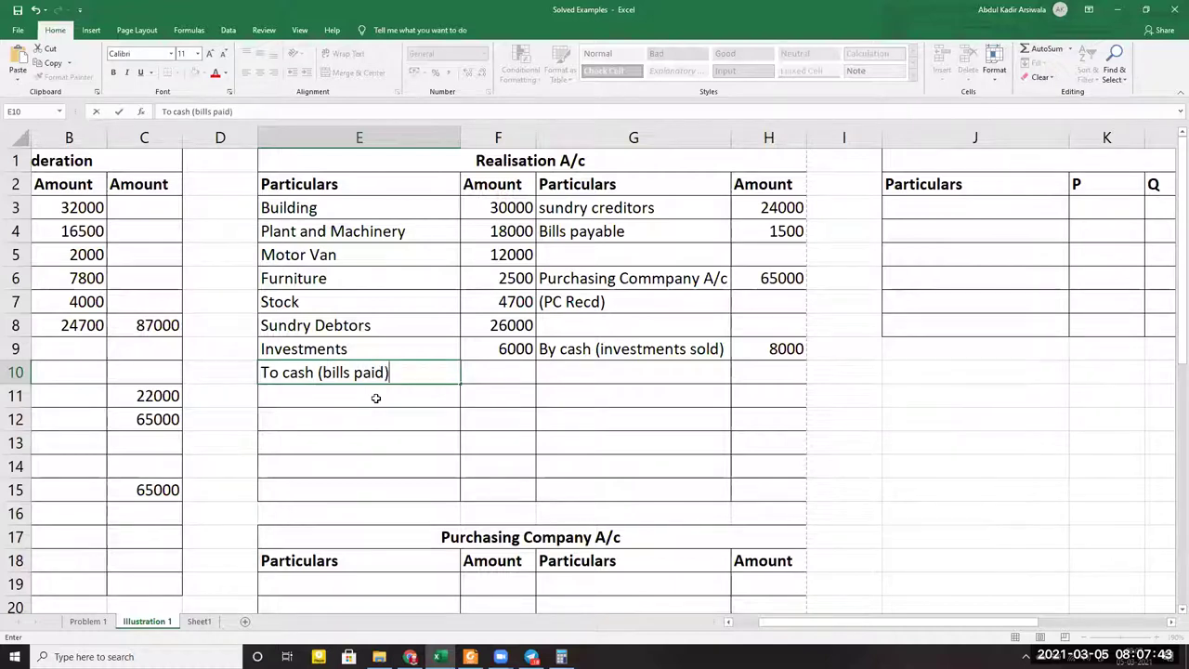
pyautogui.press('Tab')
pyautogui.write('1500')
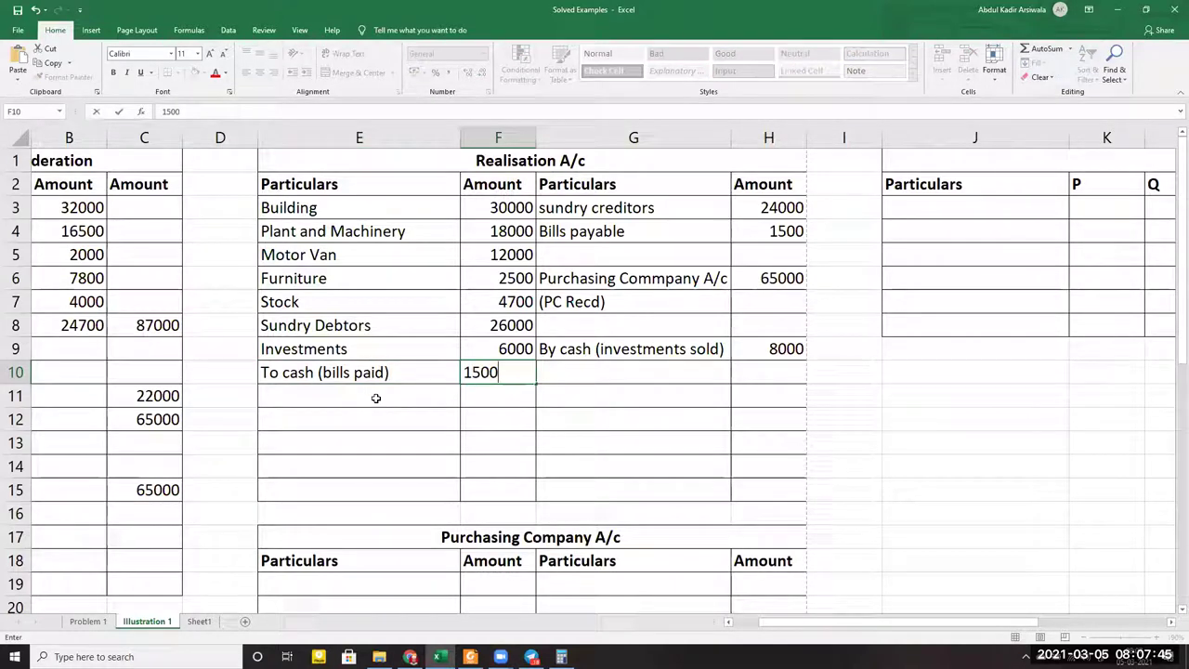
pyautogui.press('Return')
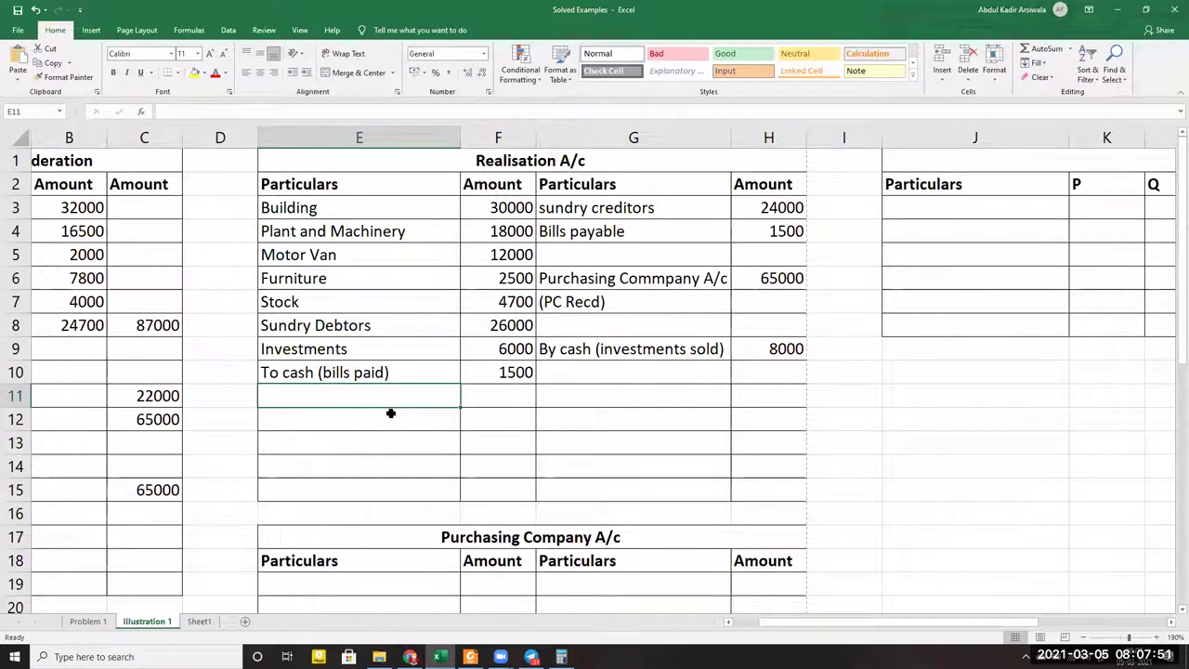
# Enter "By Realisation ( bills paid)" with 1500 in row 34 on the credit side of the Cash A/c
pyautogui.scroll(-7, 391, 412)
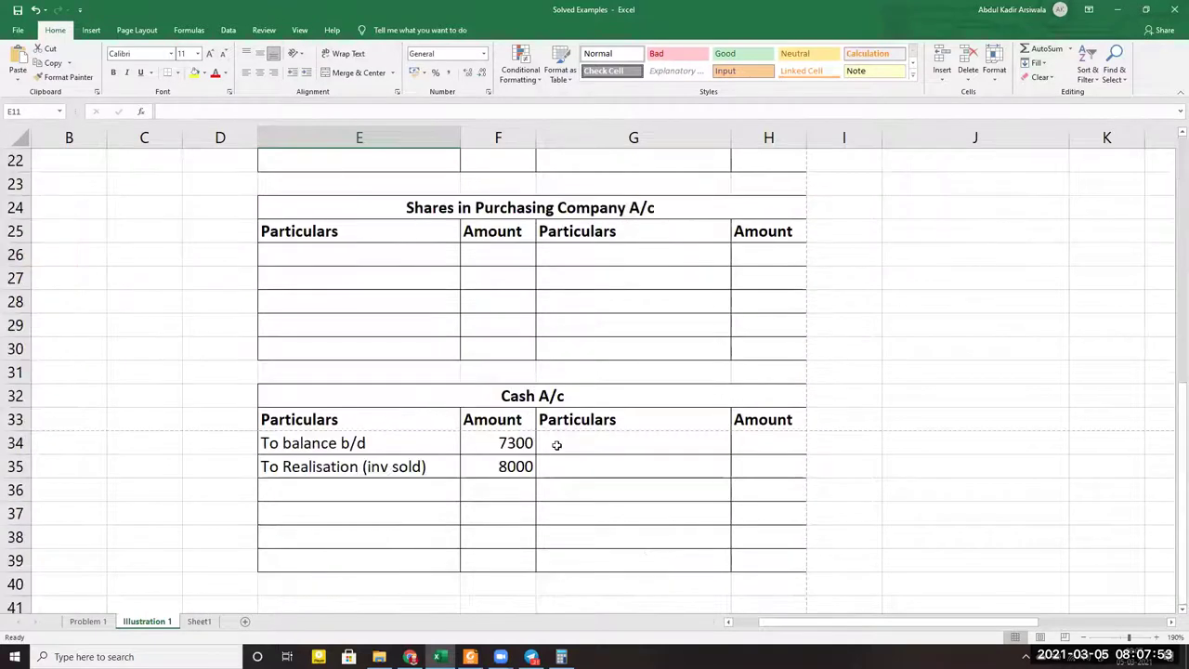
pyautogui.click(558, 444)
pyautogui.write('By')
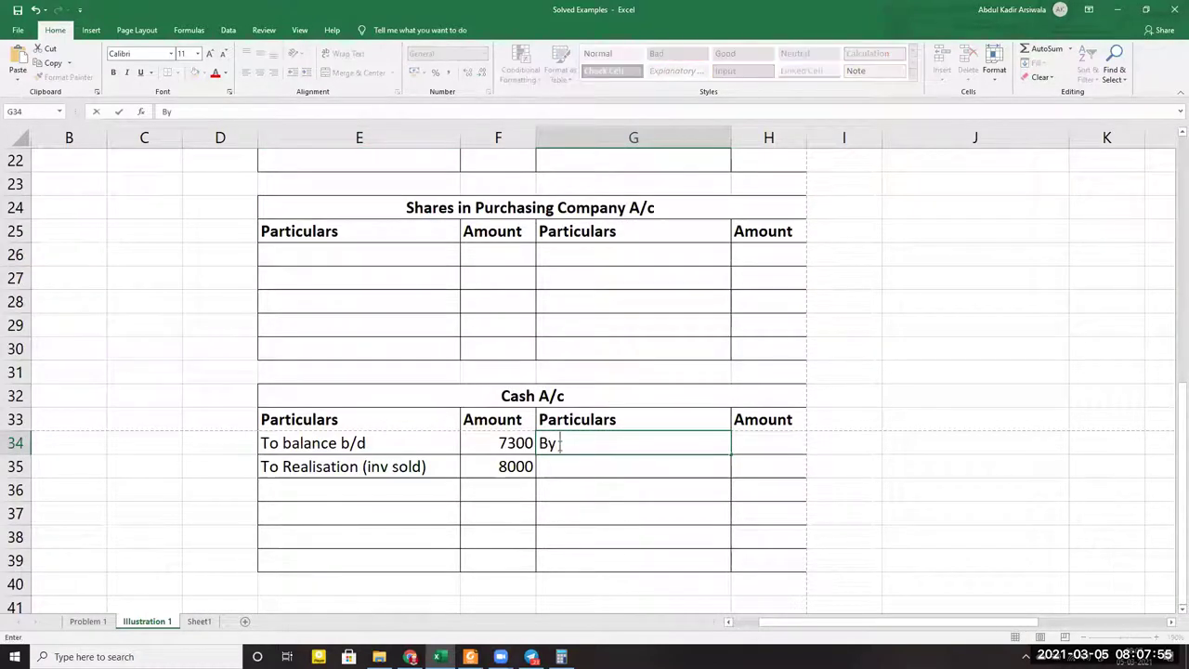
pyautogui.write(' Realisation (')
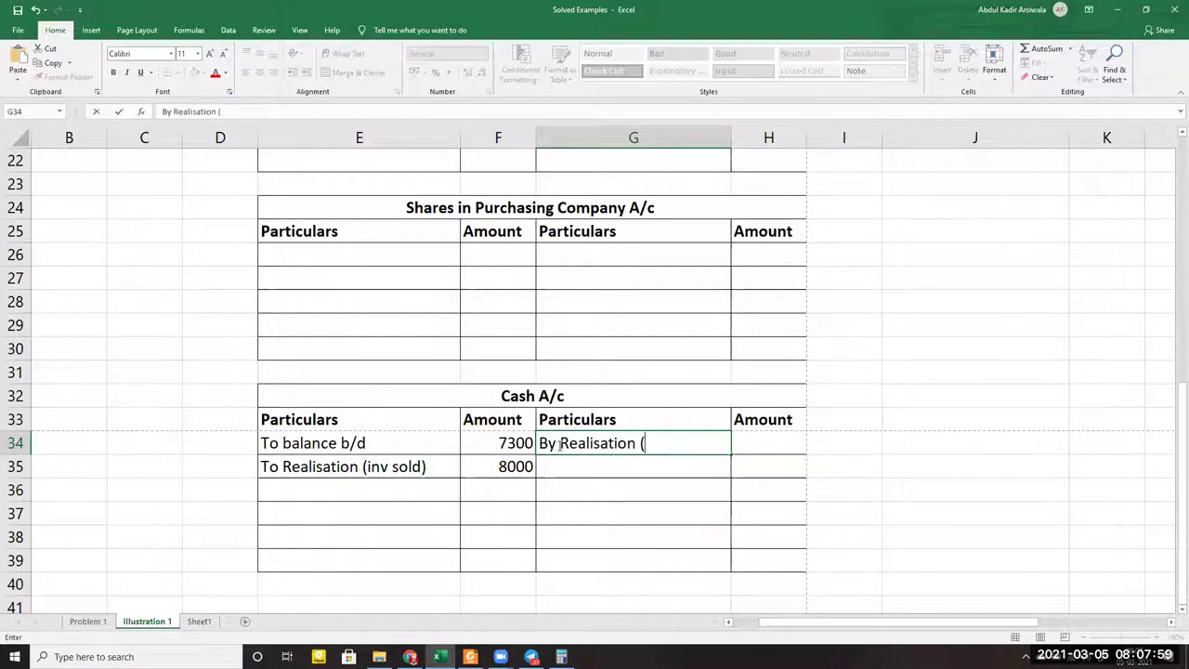
pyautogui.write(' bills')
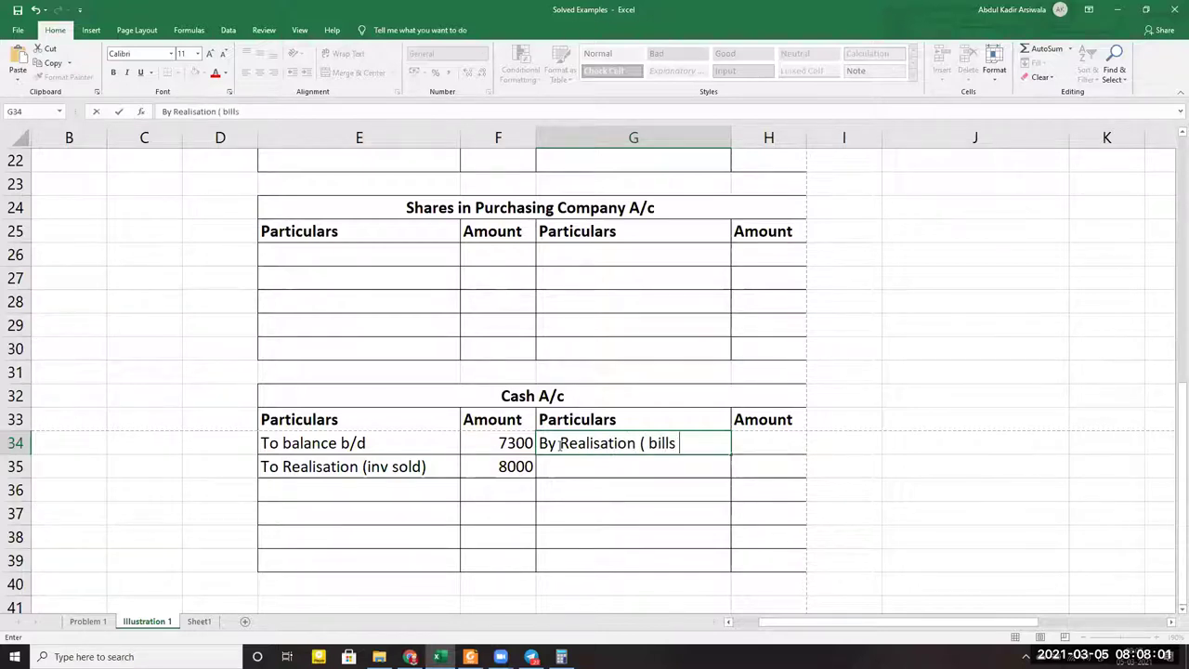
pyautogui.write(' paid)')
pyautogui.press('Tab')
pyautogui.write('1500')
pyautogui.hotkey('ctrl', 'Return')
pyautogui.press('Return')
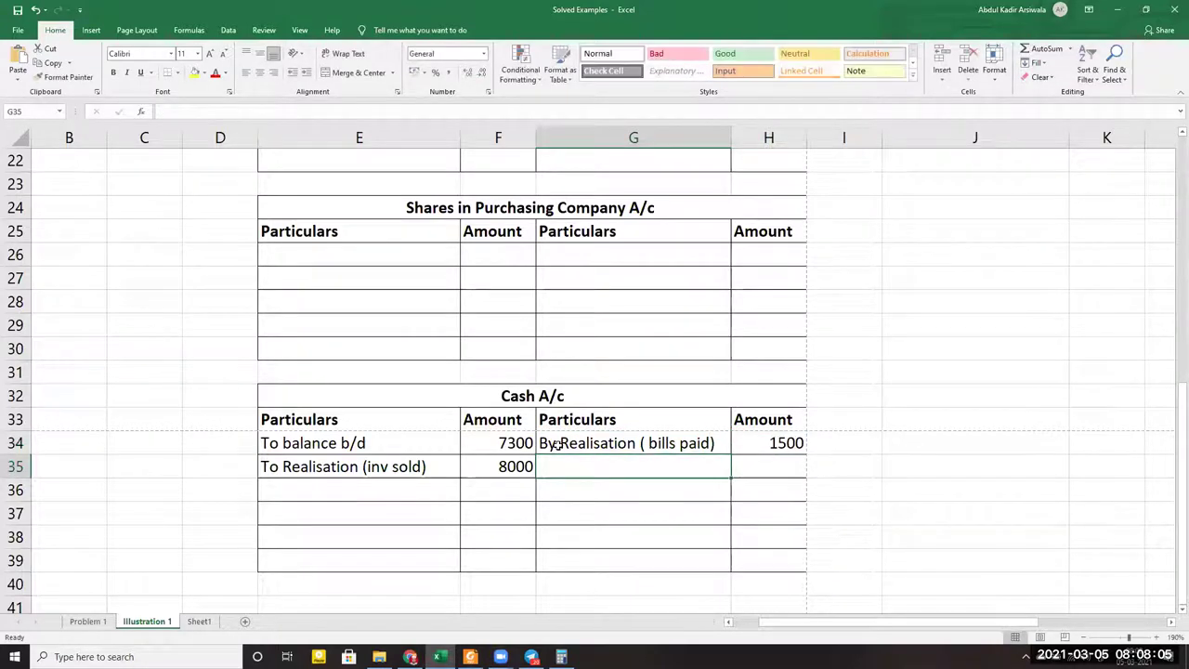
# Check the motor van term in the PDF and enter "By P's Capital (motor van)" with 12000 in row 10 of the Realisation A/c's credit side in Excel
pyautogui.scroll(5, 556, 446)
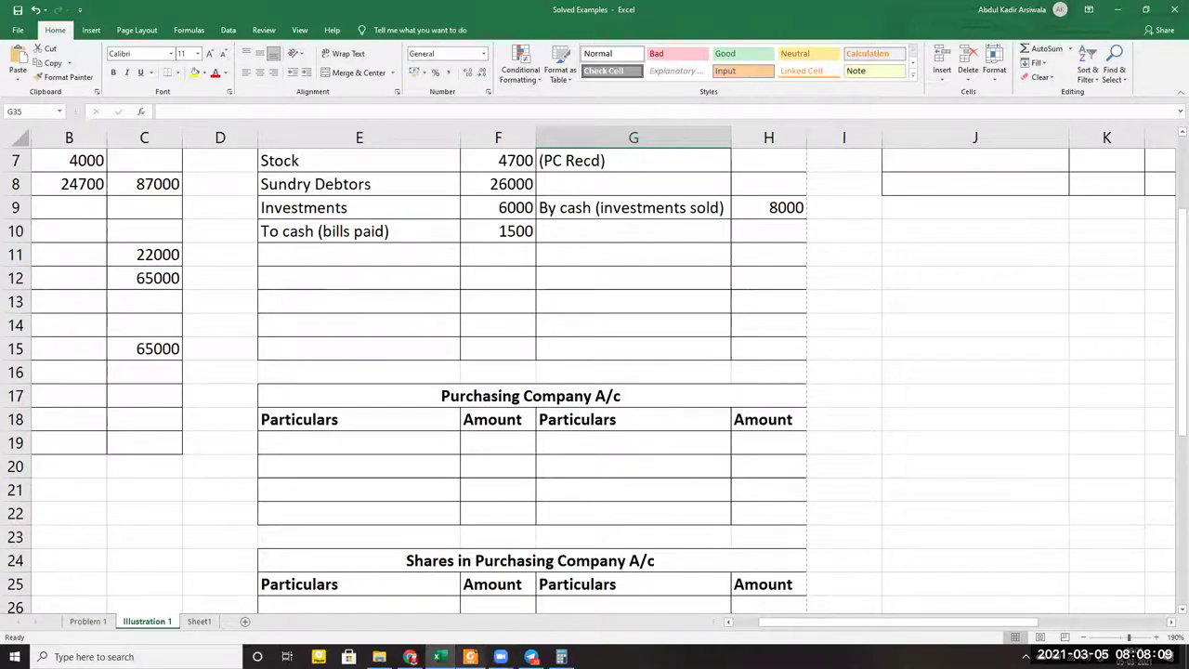
pyautogui.click(470, 657)
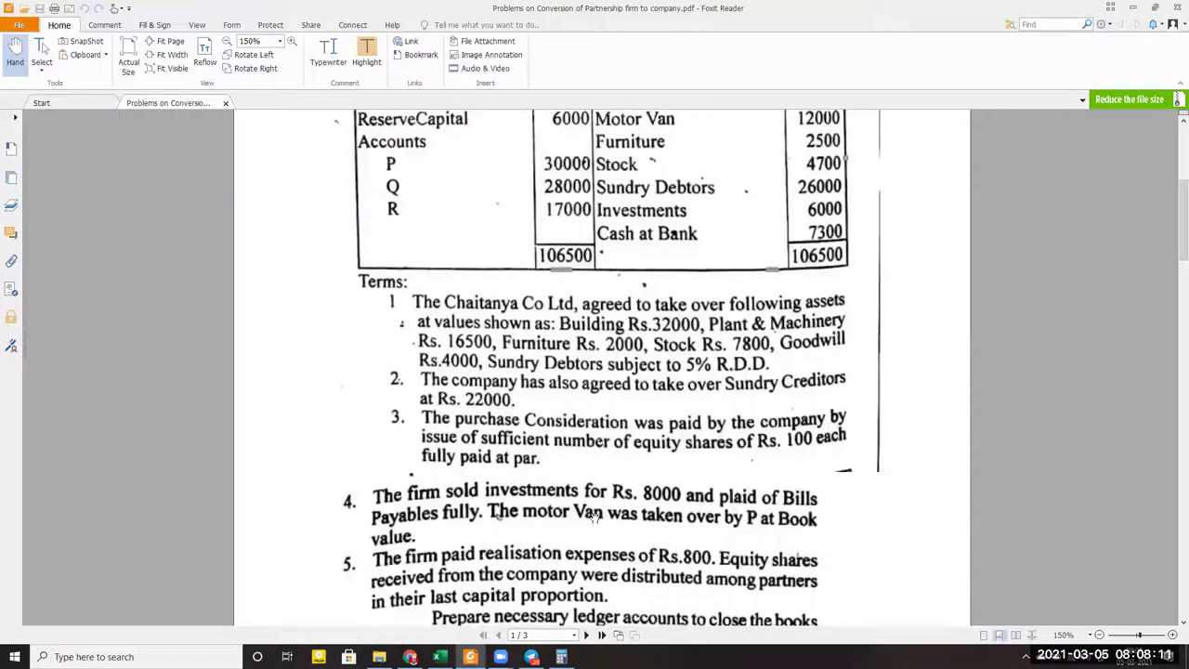
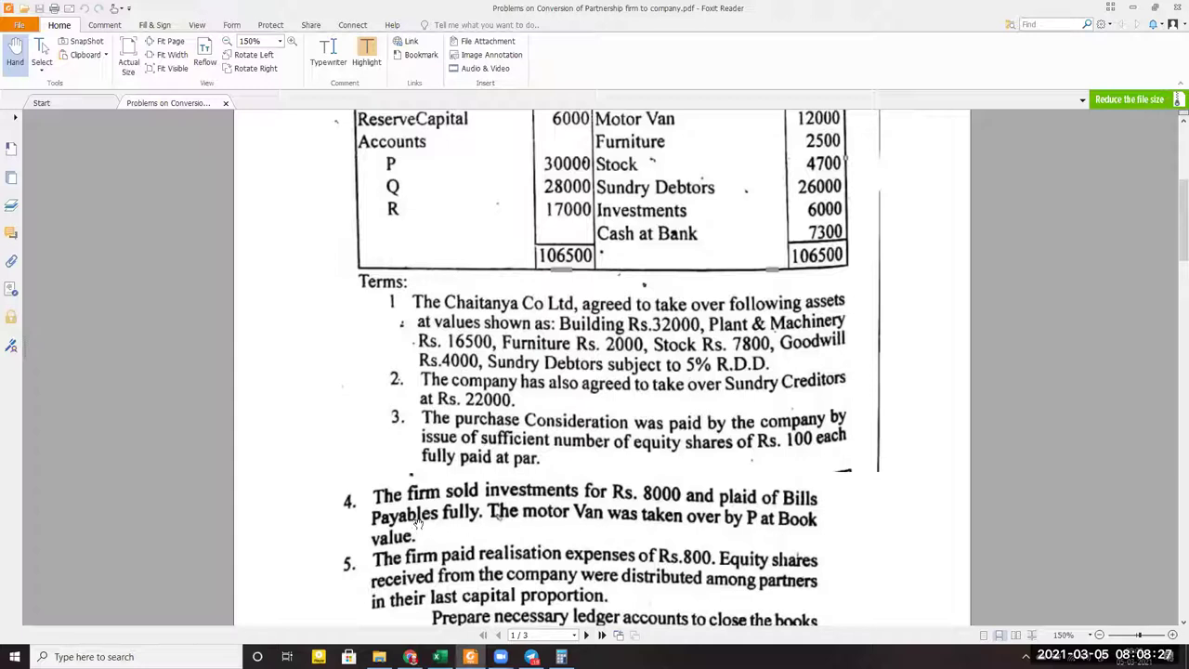
pyautogui.click(439, 657)
pyautogui.scroll(2, 467, 350)
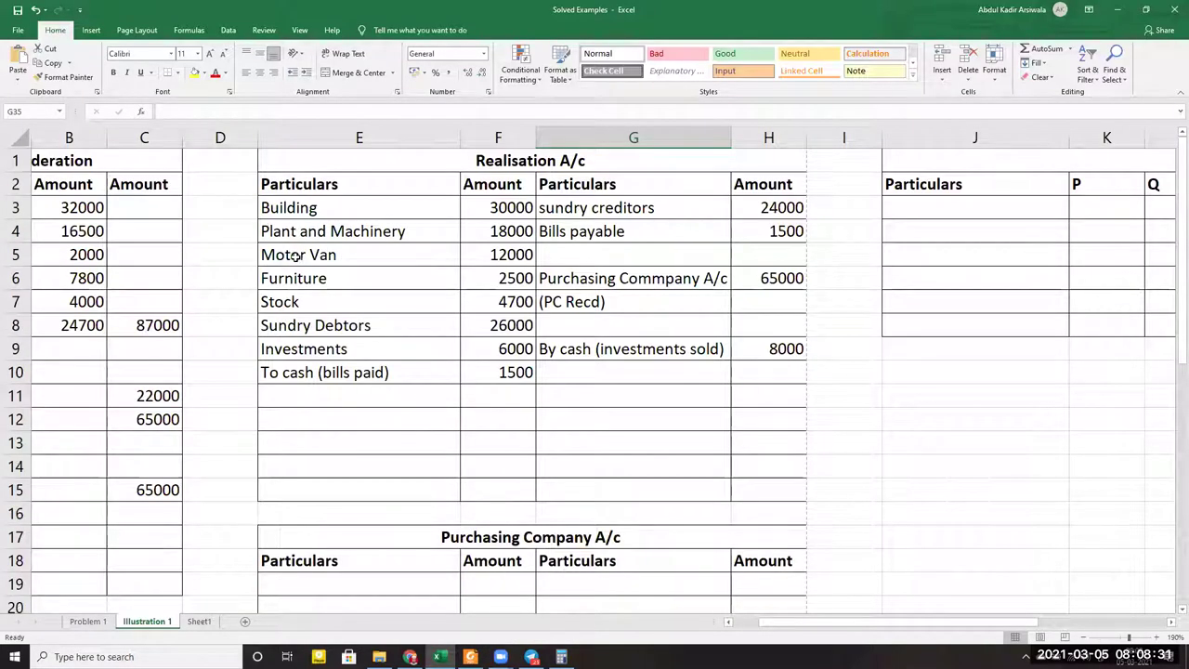
pyautogui.moveTo(372, 256); pyautogui.dragTo(426, 278)
pyautogui.click(509, 256)
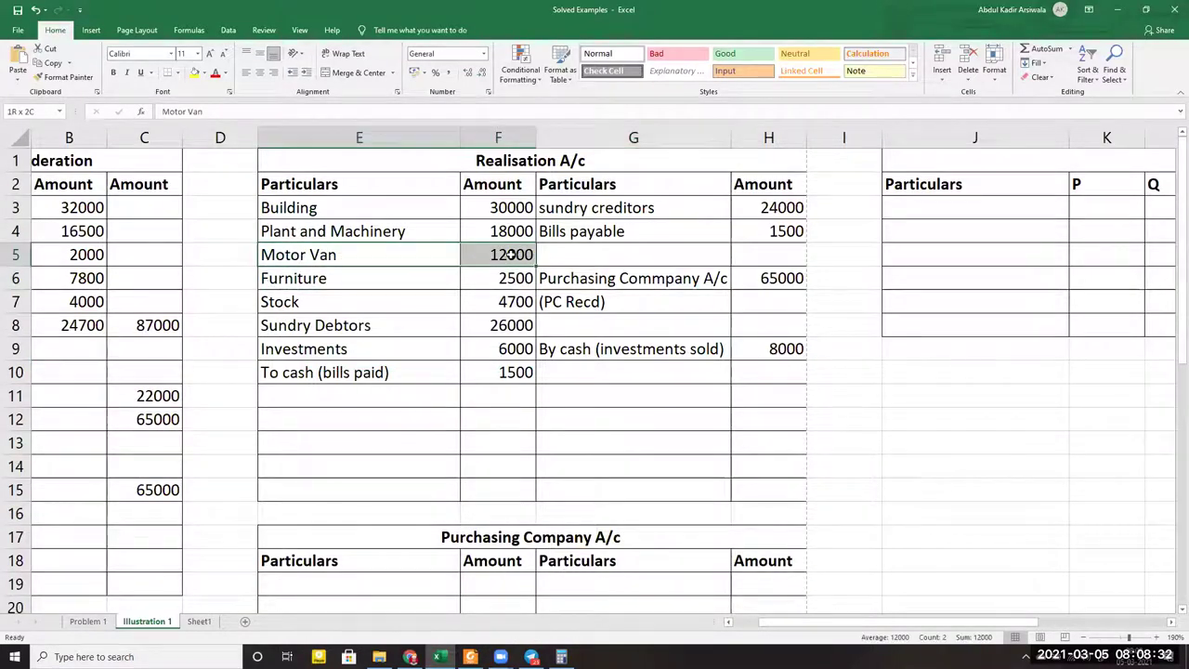
pyautogui.click(582, 371)
pyautogui.write('By P')
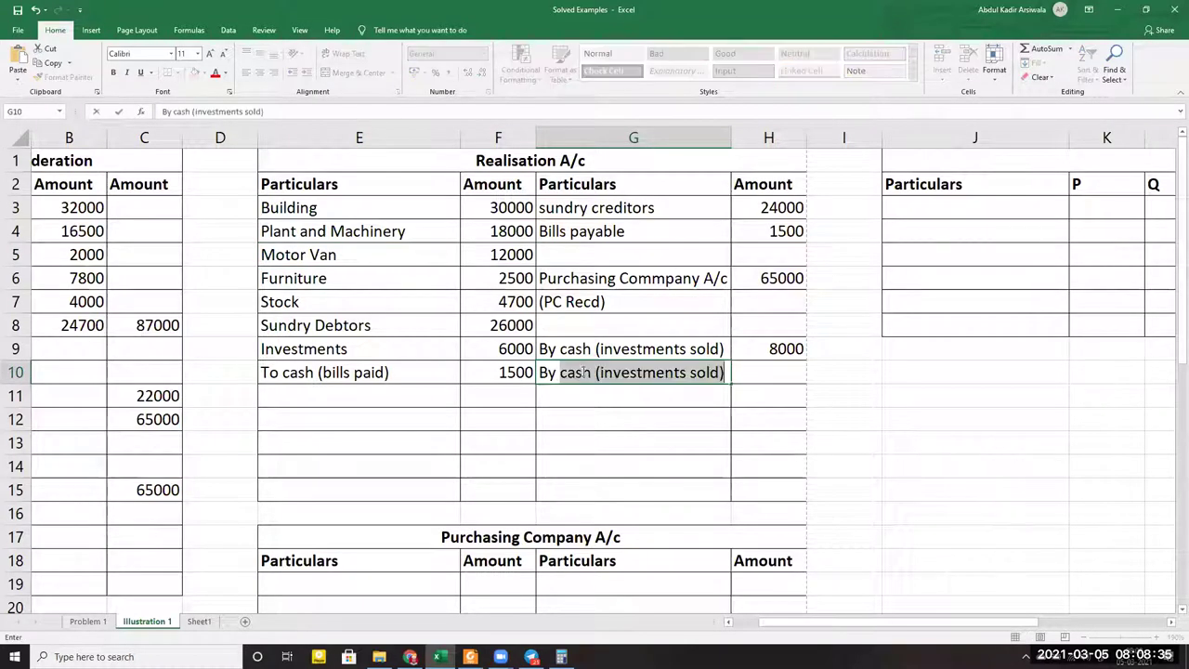
pyautogui.write("'s")
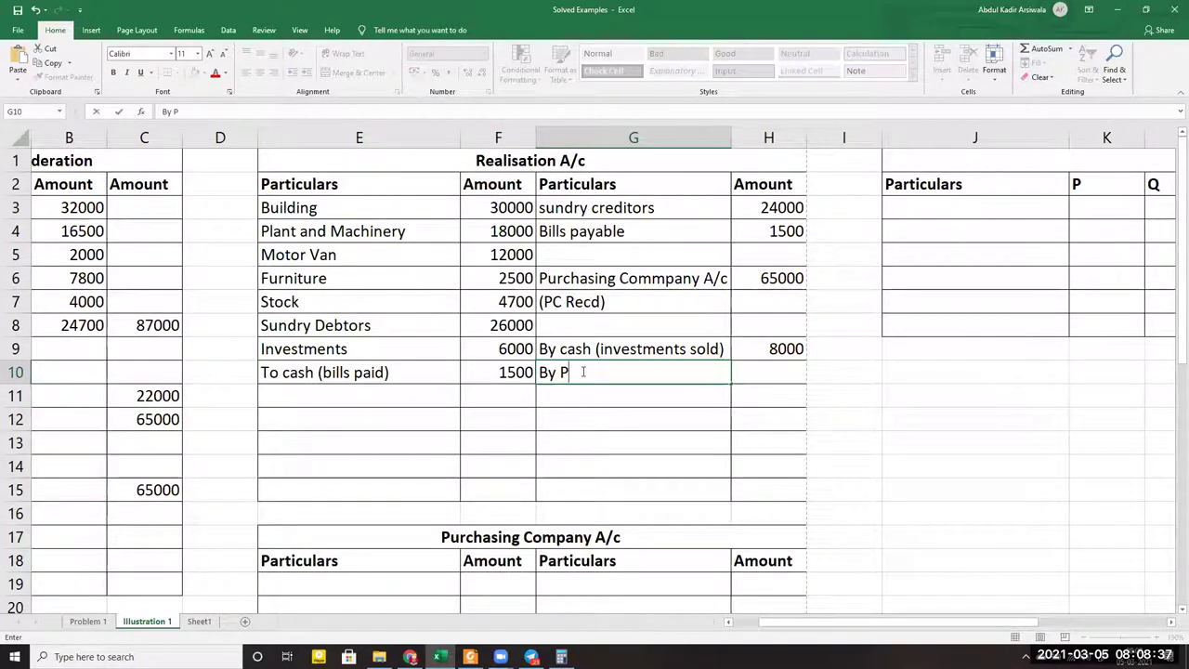
pyautogui.write(' Capital')
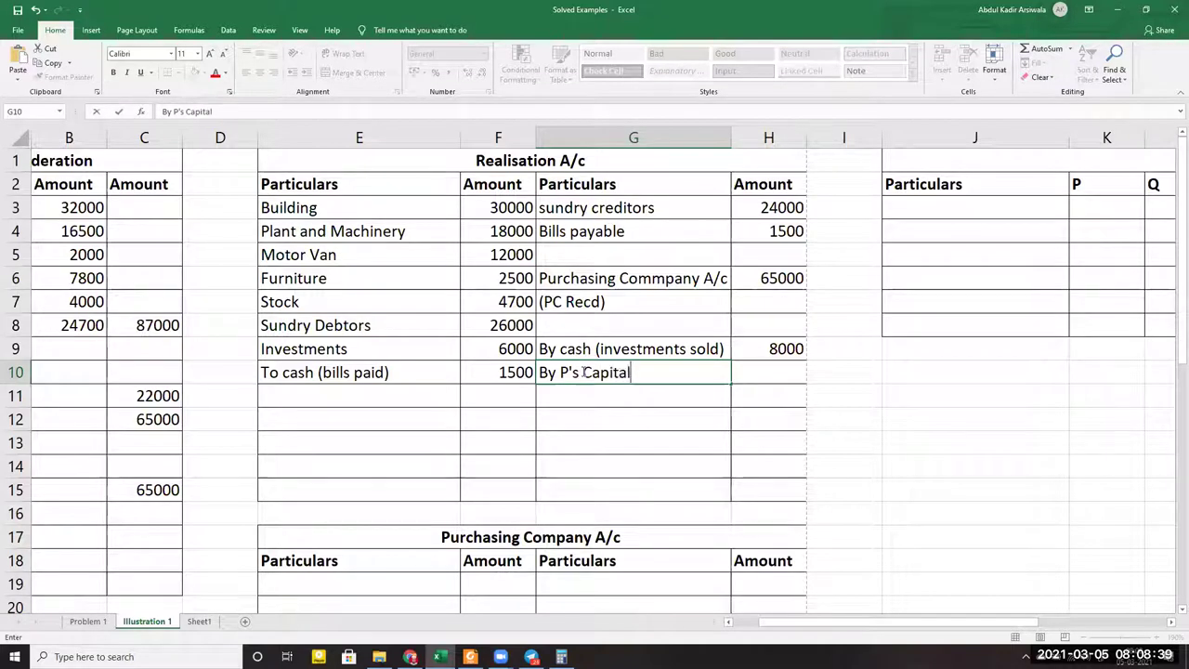
pyautogui.write(' (mo')
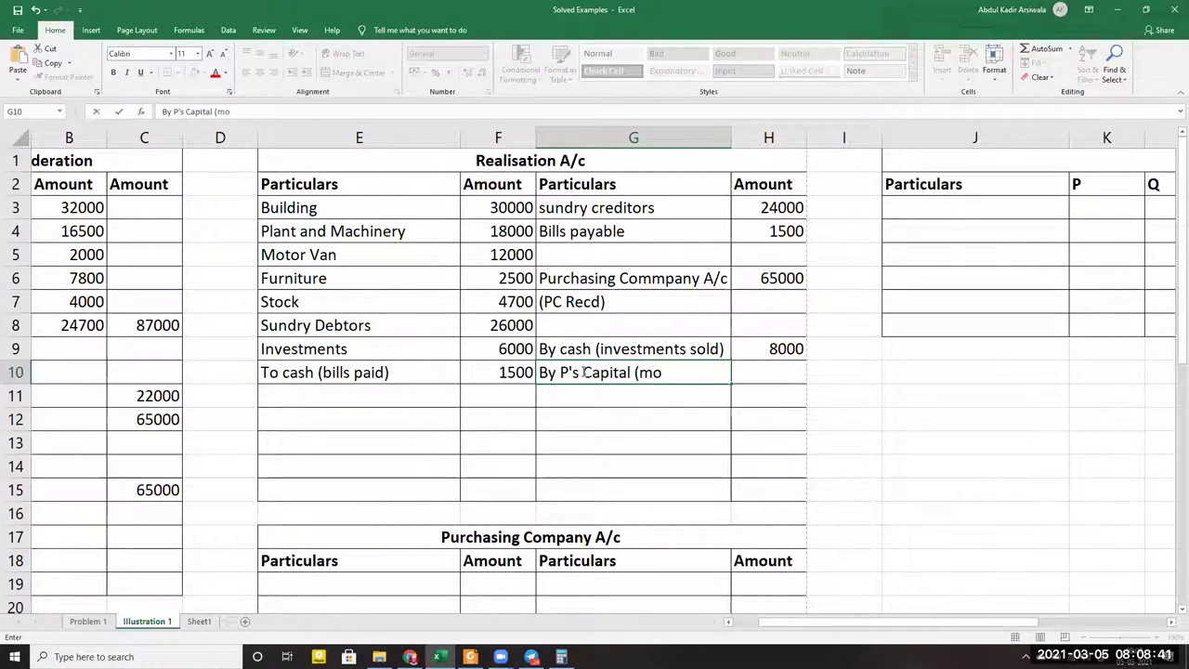
pyautogui.write('tor van)')
pyautogui.press('Tab')
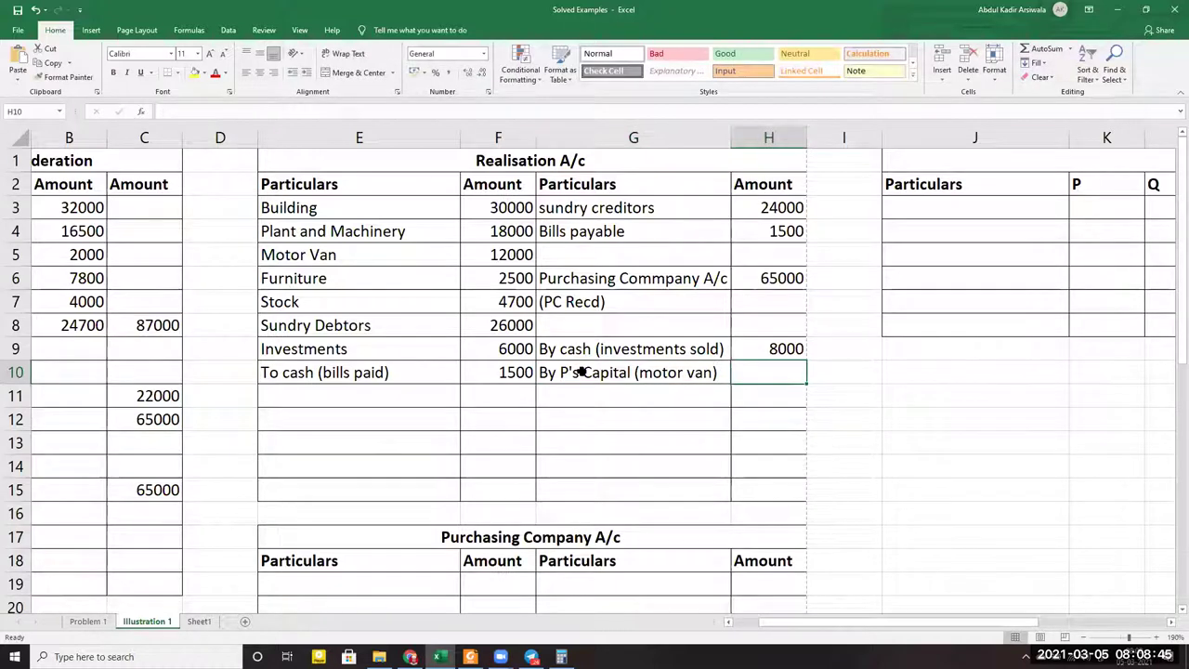
pyautogui.write('12000')
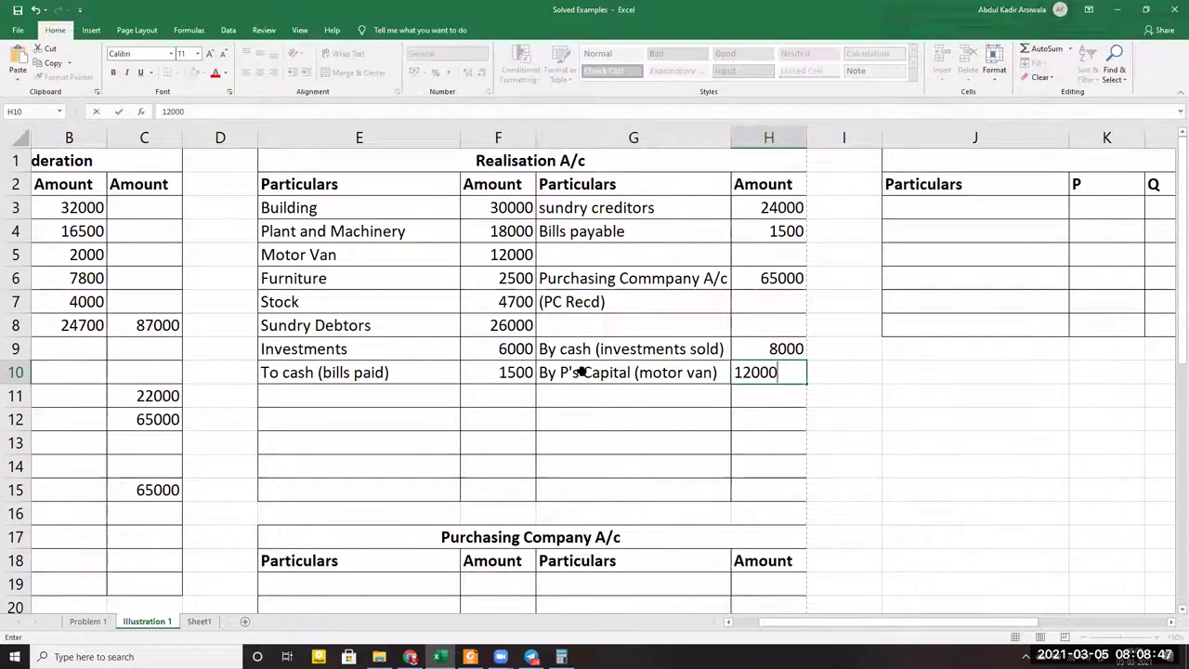
pyautogui.press('Return')
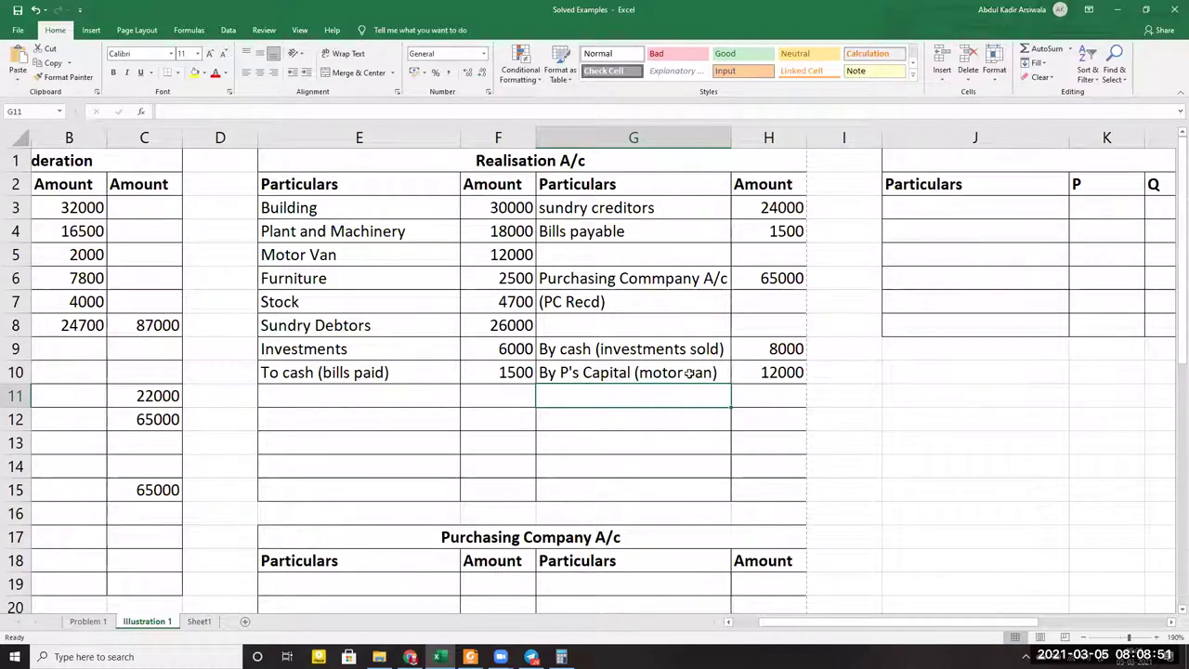
pyautogui.click(632, 372)
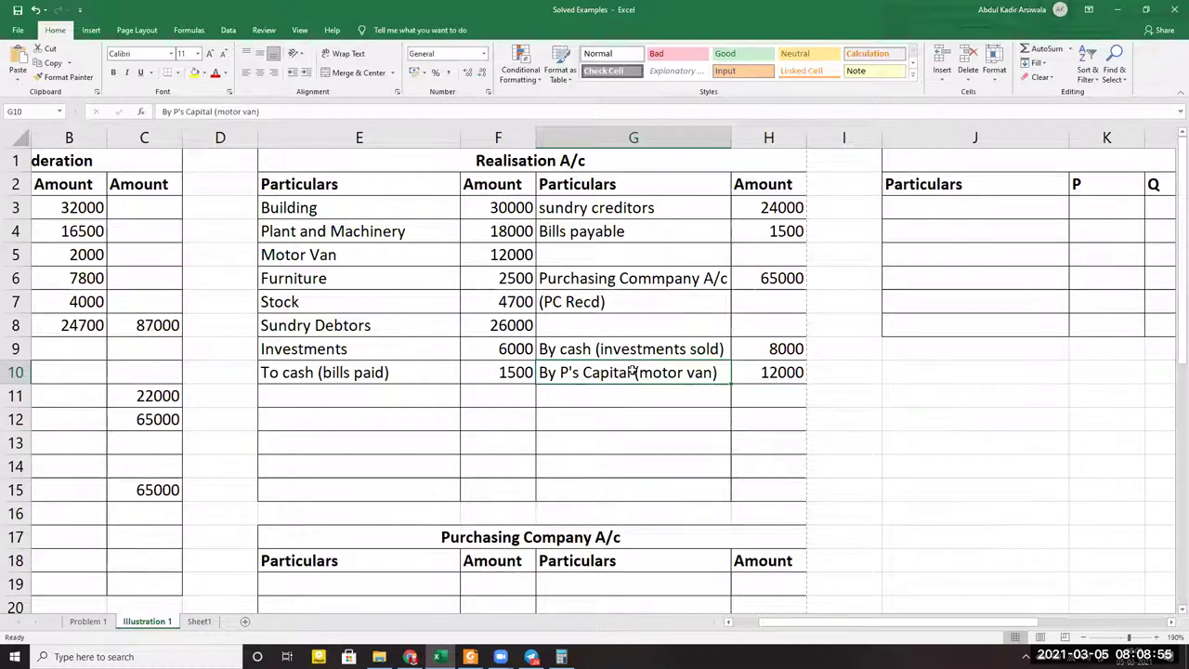
# Record "To realisation ( motor car)" with 12000 under P as the first debit entry of the Partners Capital account
pyautogui.press('Right')
pyautogui.press('Right')
pyautogui.press('Right')
pyautogui.press('Right')
pyautogui.press('Right')
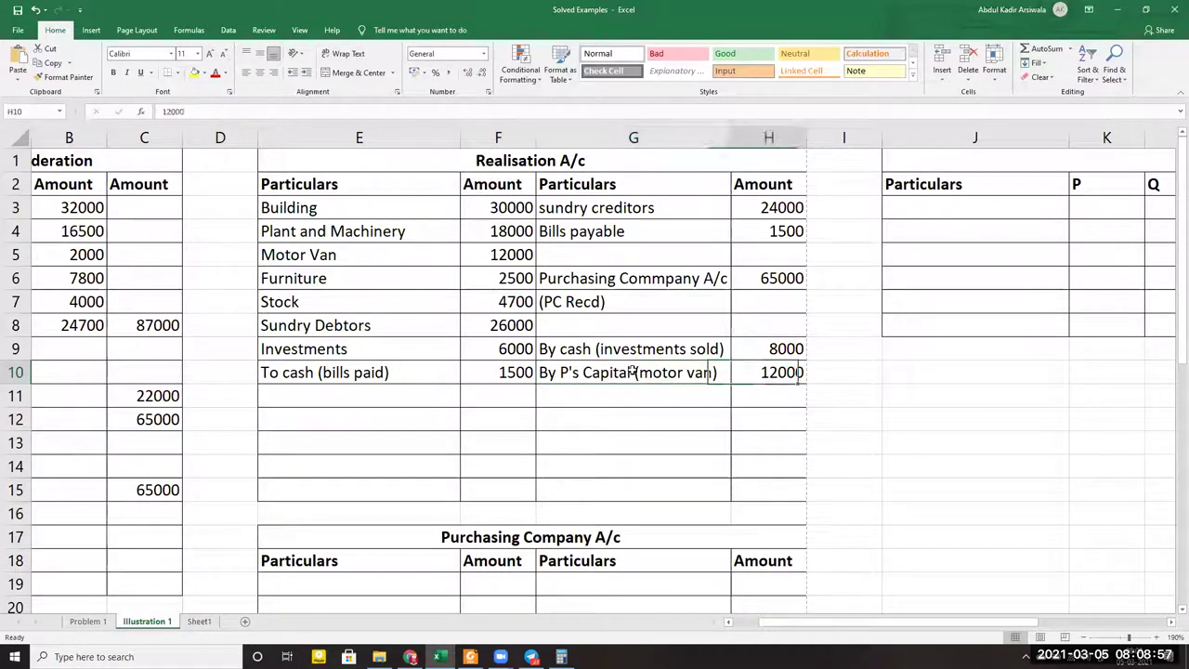
pyautogui.press('Up')
pyautogui.press('Up')
pyautogui.press('Up')
pyautogui.press('Up')
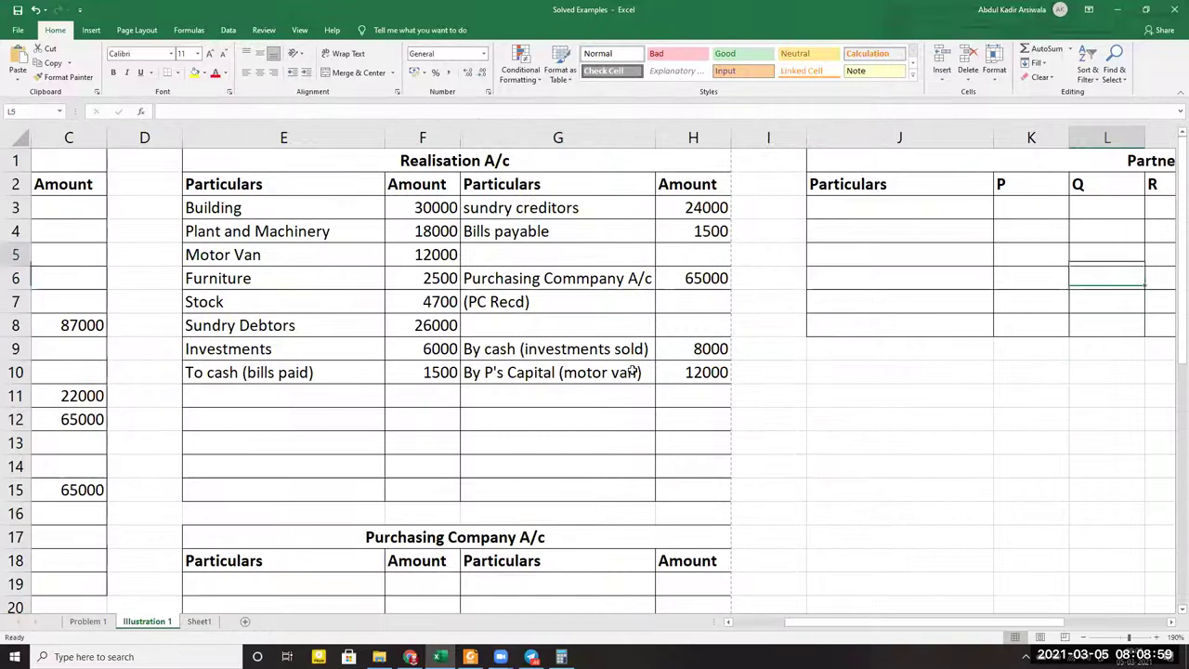
pyautogui.press('Up')
pyautogui.press('Left')
pyautogui.press('Left')
pyautogui.press('Left')
pyautogui.press('Right')
pyautogui.press('Up')
pyautogui.press('Up')
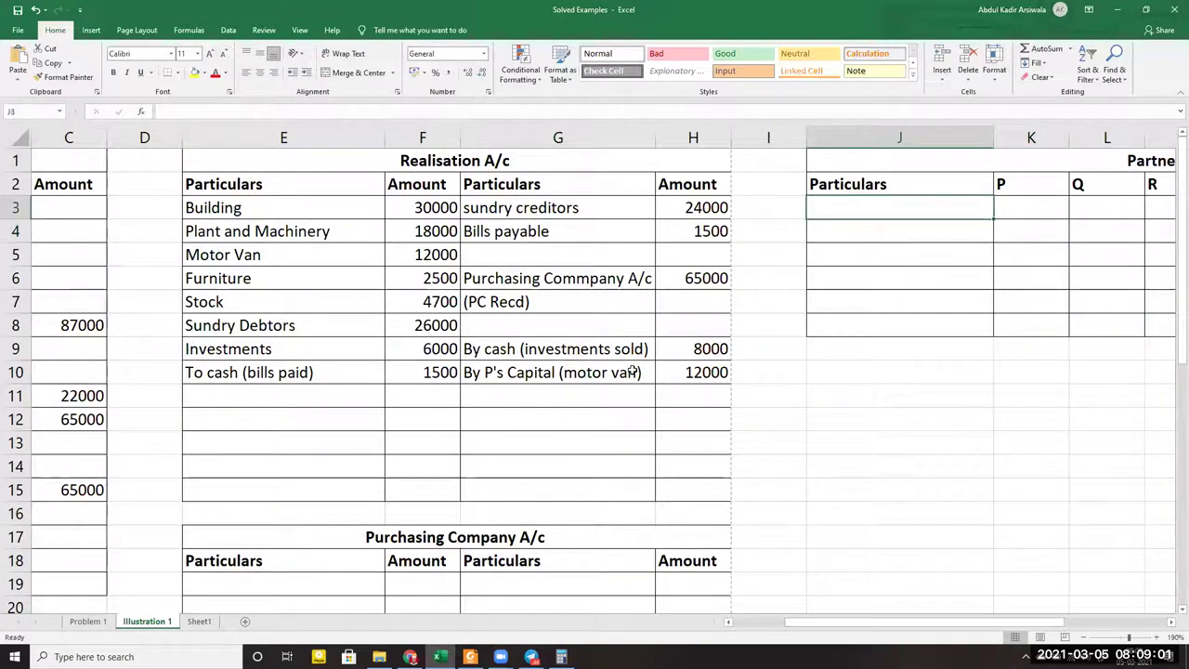
pyautogui.write('To realisation ')
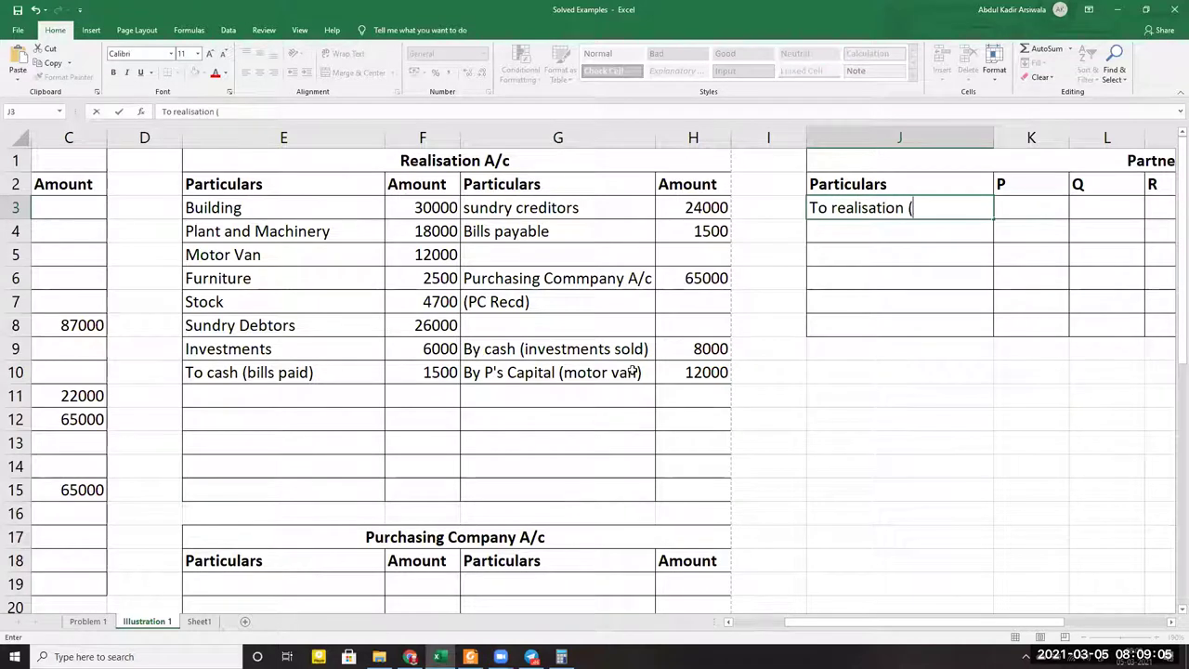
pyautogui.write('( motor ')
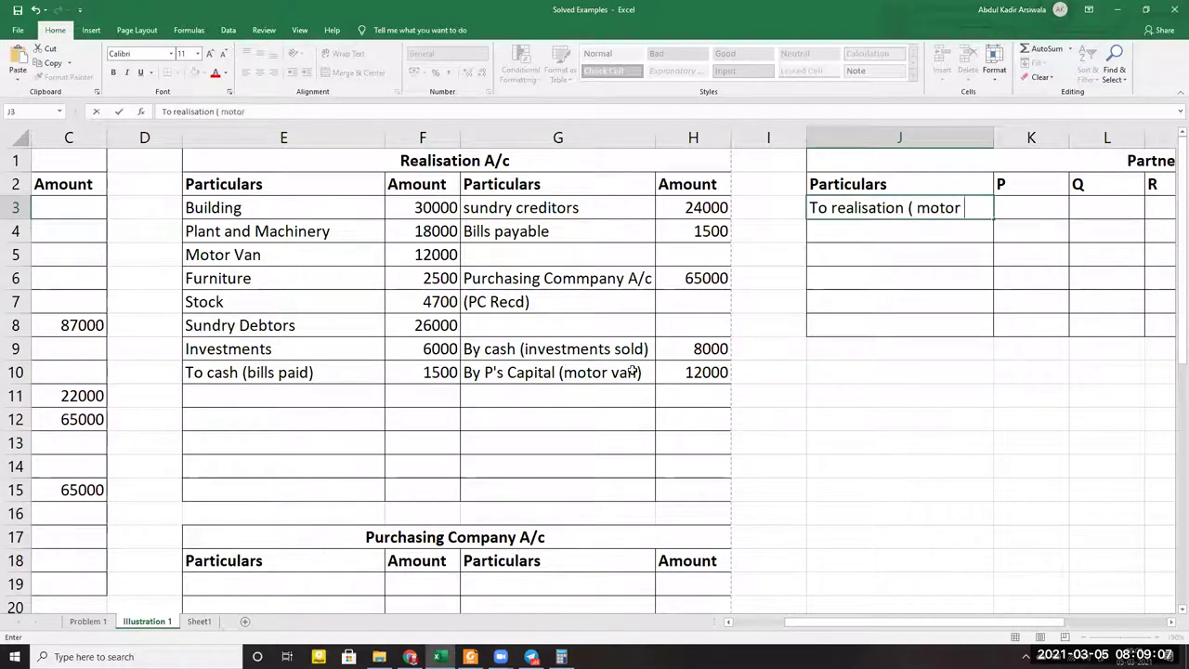
pyautogui.write('car)')
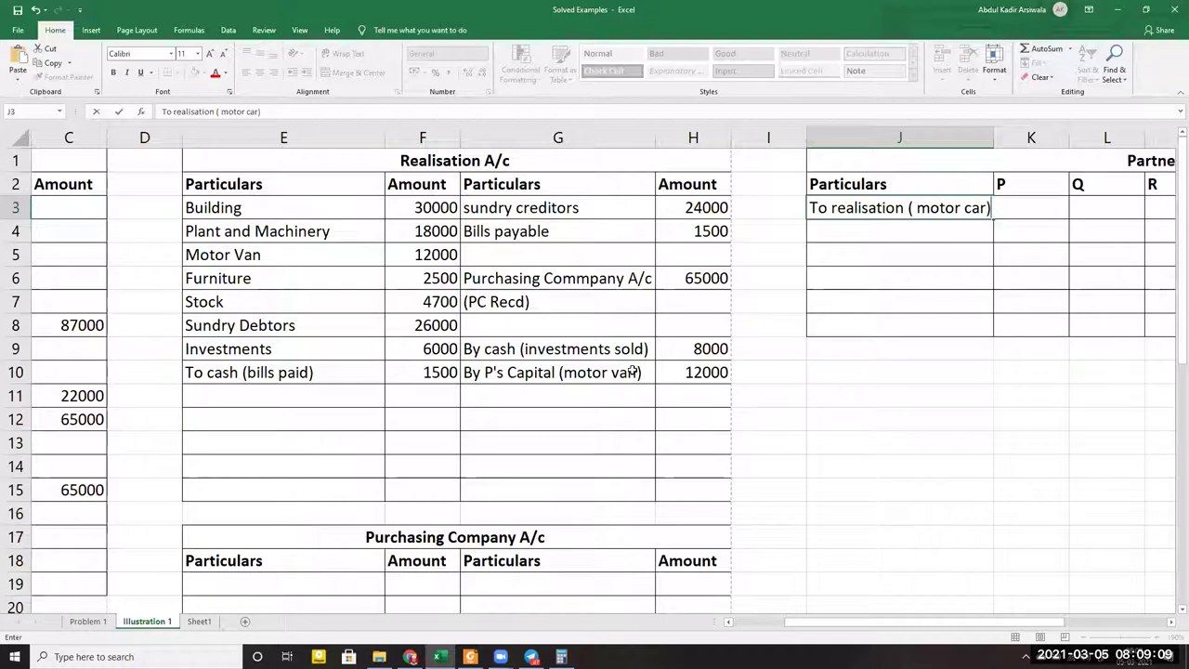
pyautogui.press('Tab')
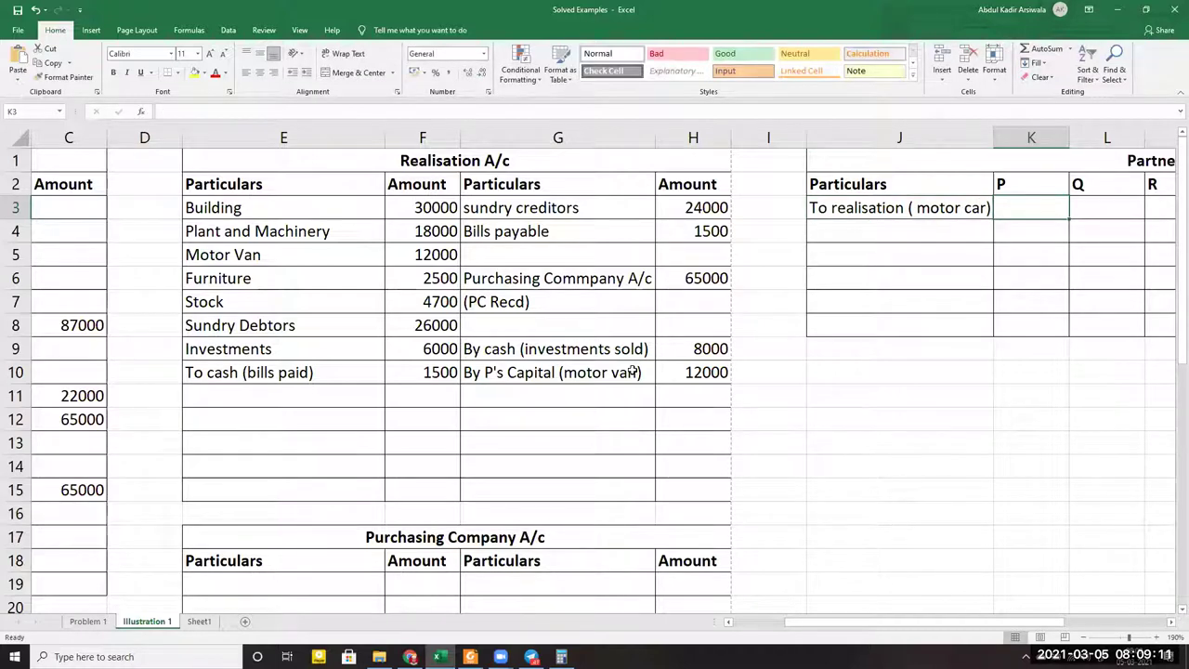
pyautogui.write('12000')
pyautogui.press('Return')
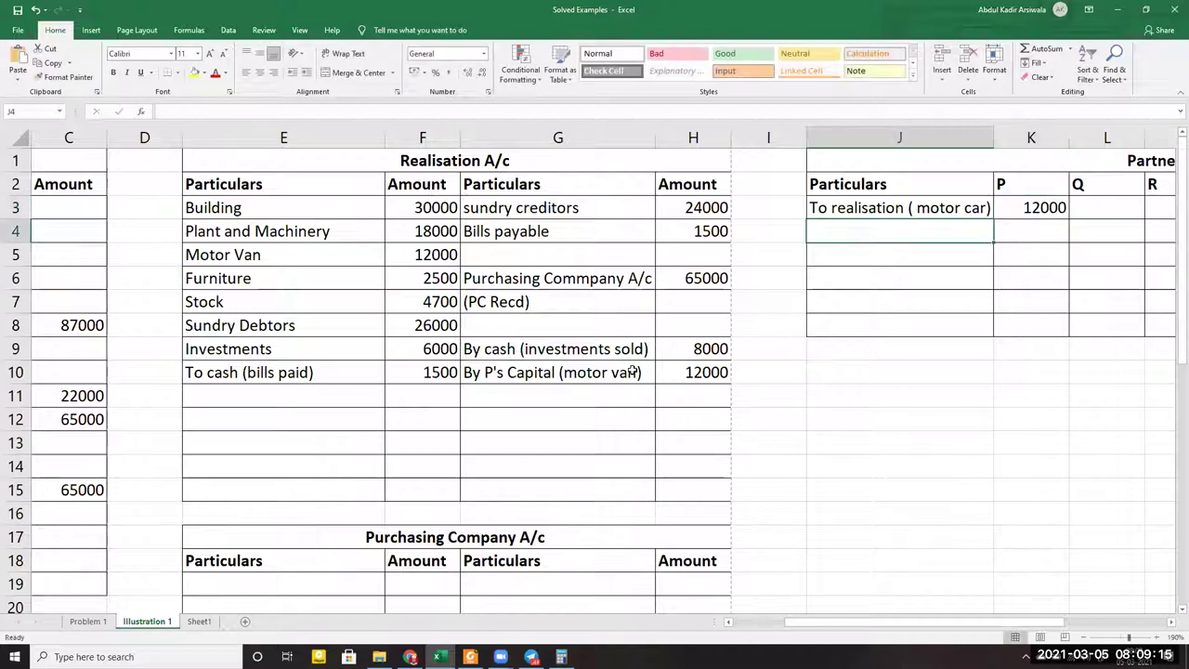
# Examine the credit-side entries of the Partners Capital account, including the reserves, and return to the Realisation account
pyautogui.press('Right')
pyautogui.press('Right')
pyautogui.press('Right')
pyautogui.press('Right')
pyautogui.press('Right')
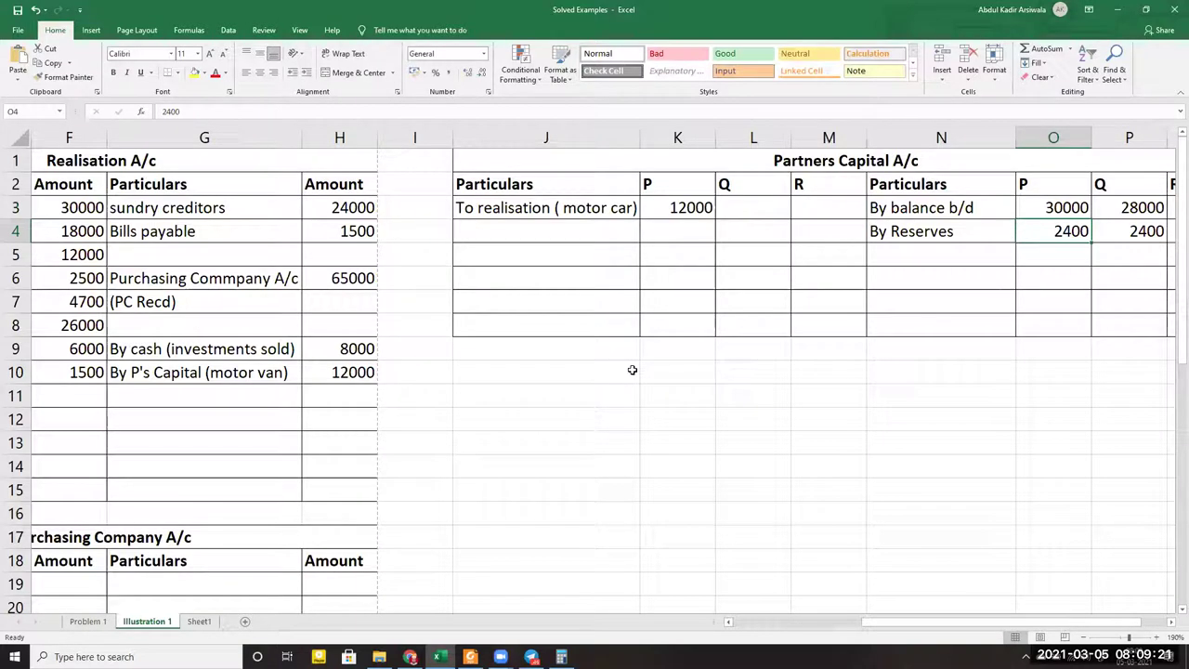
pyautogui.hotkey('ctrl', 'Left')
pyautogui.hotkey('ctrl', 'Left')
pyautogui.hotkey('ctrl', 'Left')
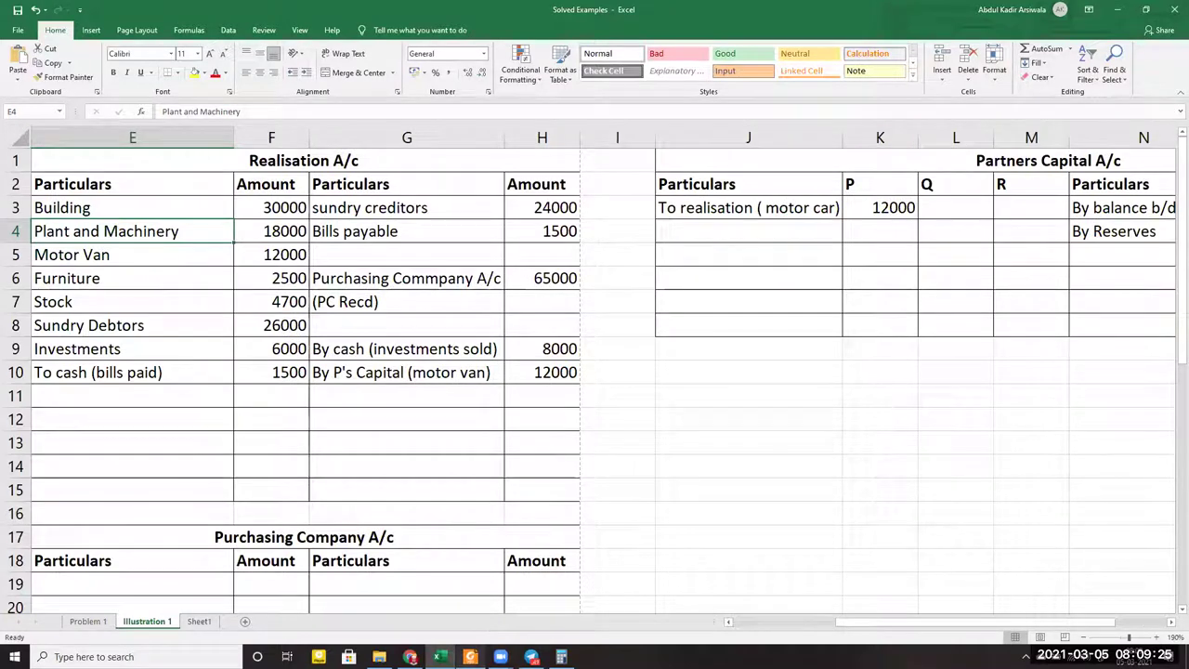
# Consult the problem's terms in Foxit Reader and record "To Cash (realisation exps)" with 800 in row 11 of the Realisation account in Excel
pyautogui.click(470, 657)
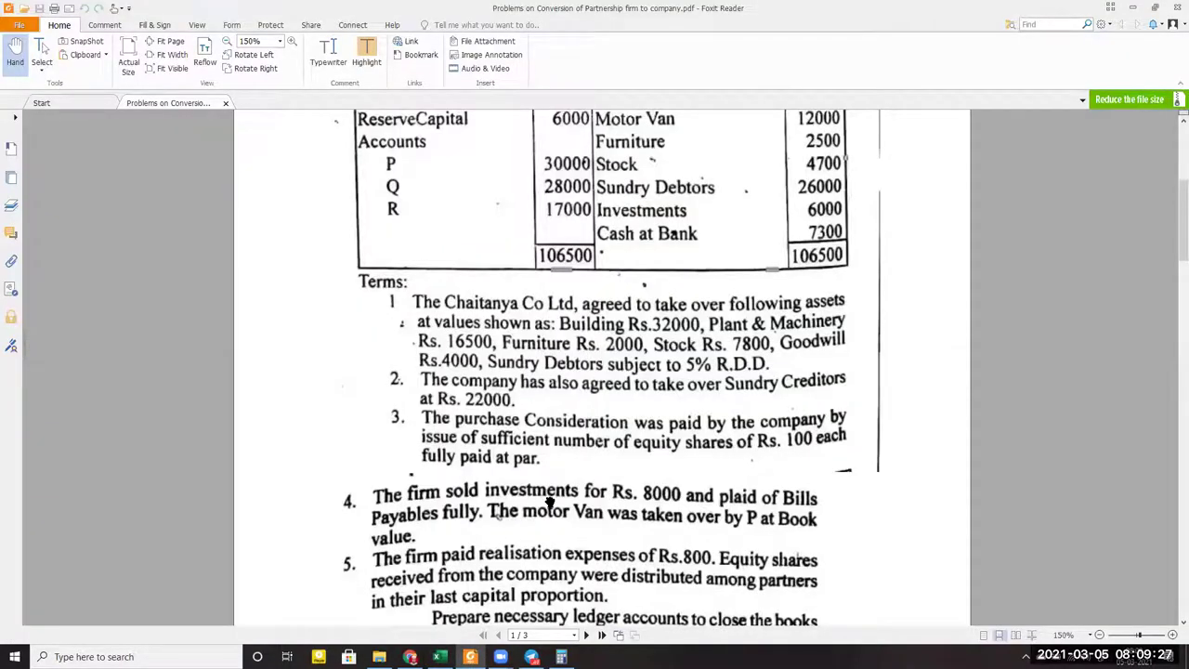
pyautogui.scroll(-1, 549, 502)
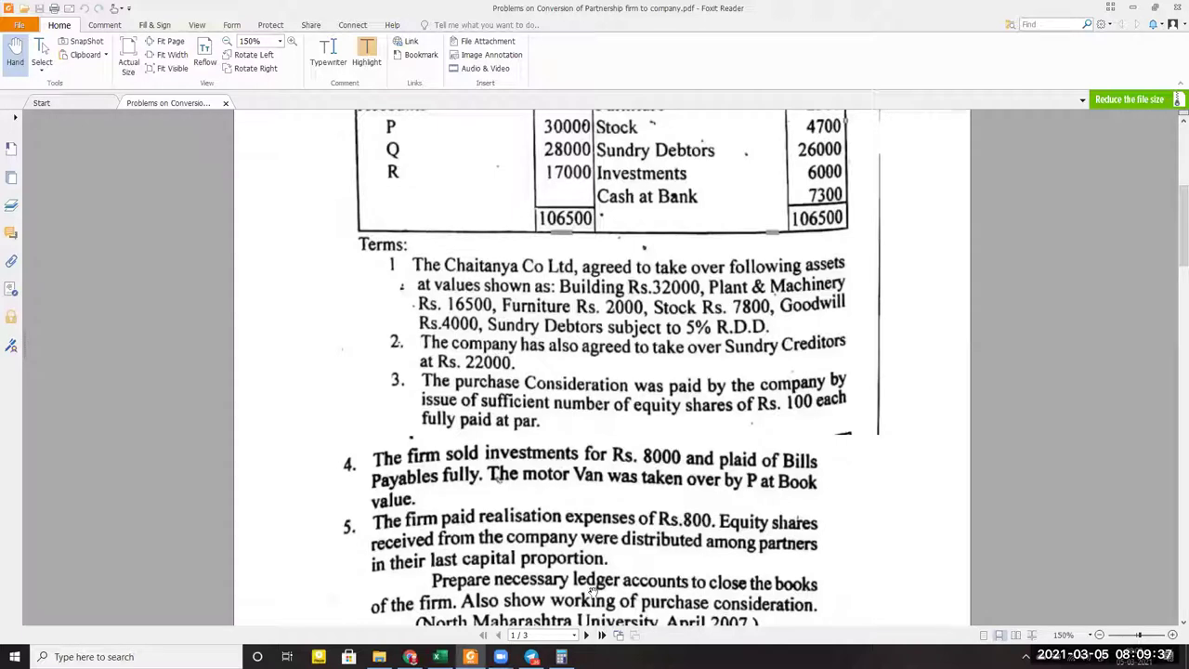
pyautogui.click(440, 657)
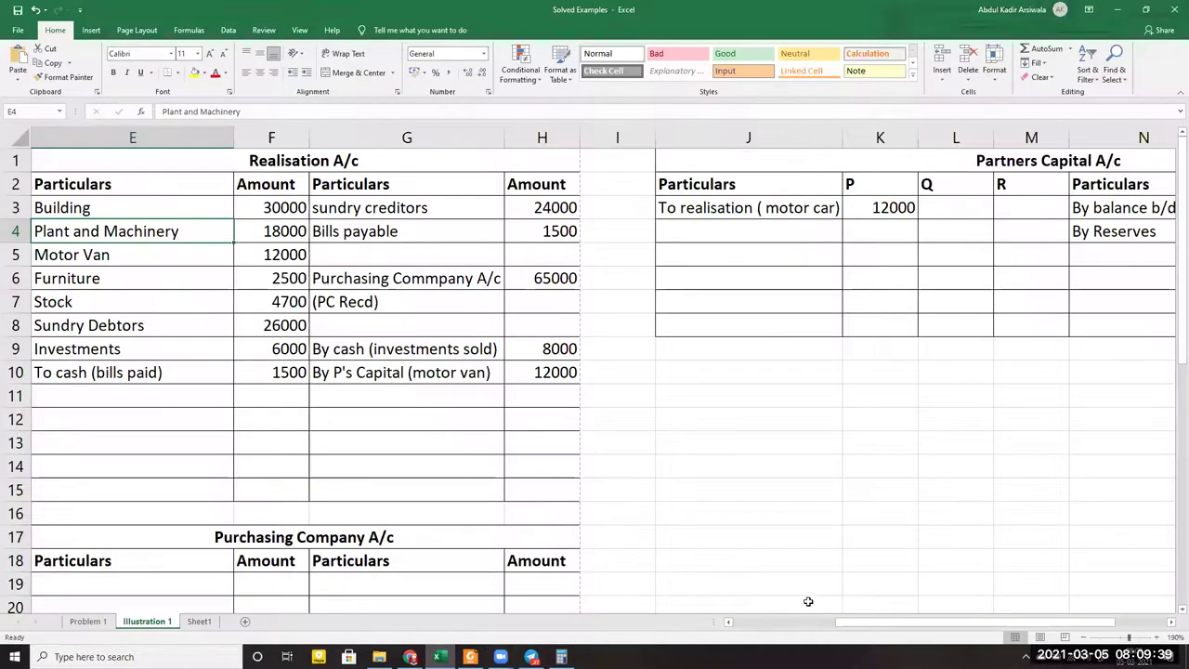
pyautogui.moveTo(941, 623); pyautogui.dragTo(823, 641)
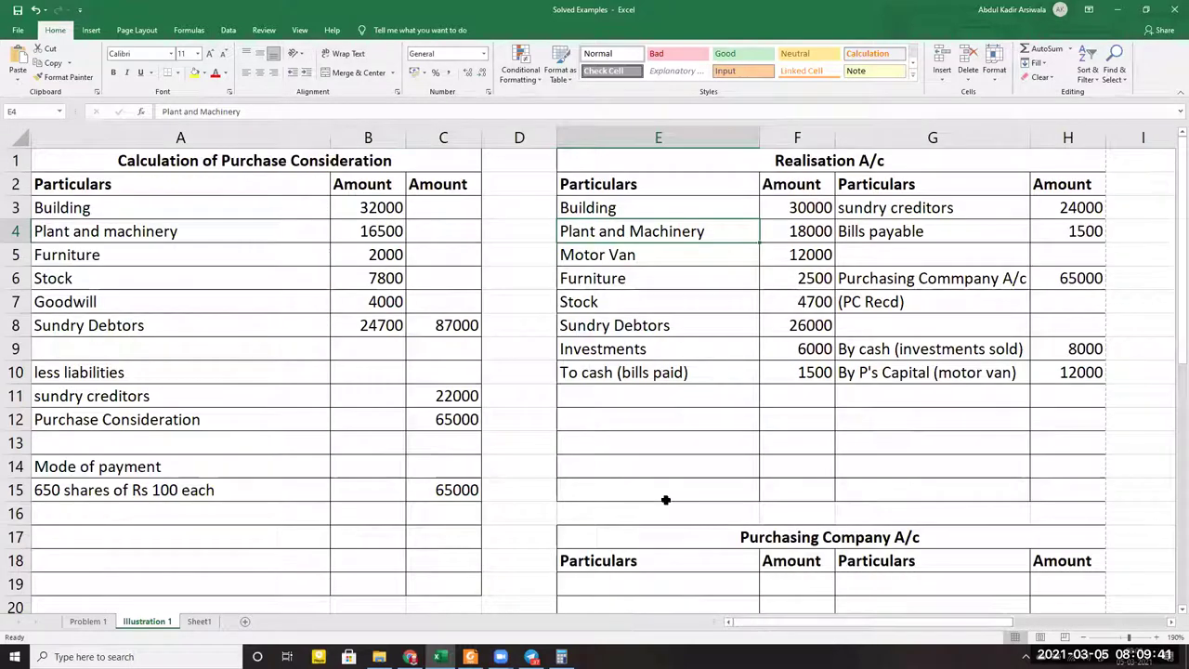
pyautogui.click(608, 398)
pyautogui.write('To Cas')
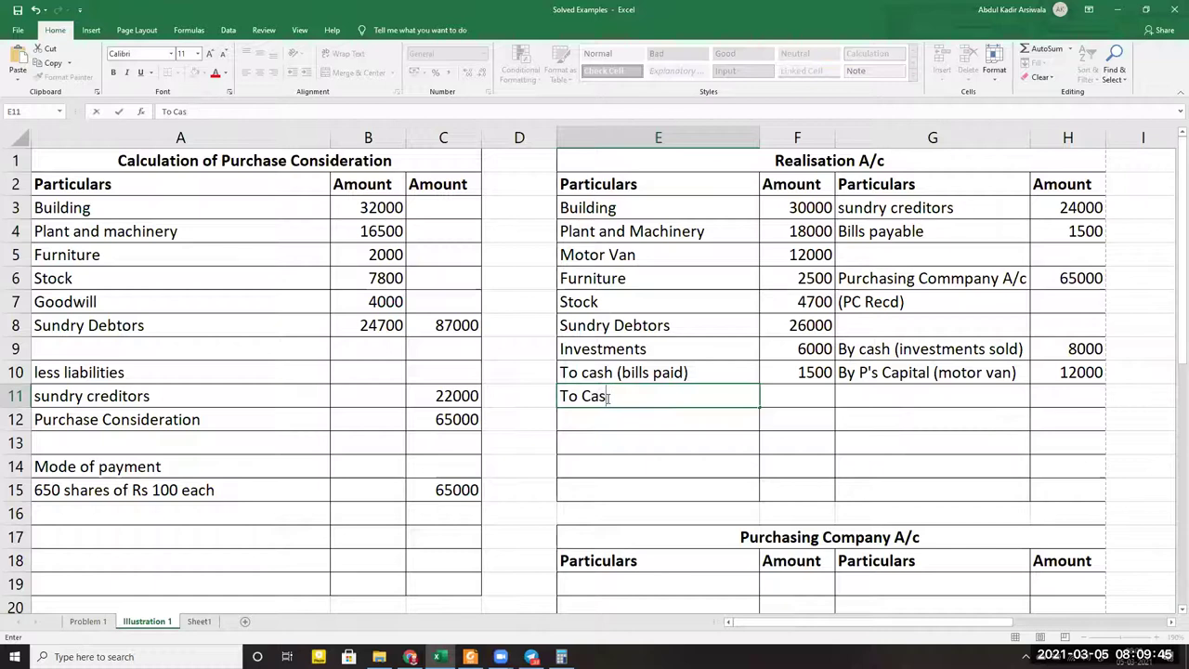
pyautogui.write('h (realisation exps)')
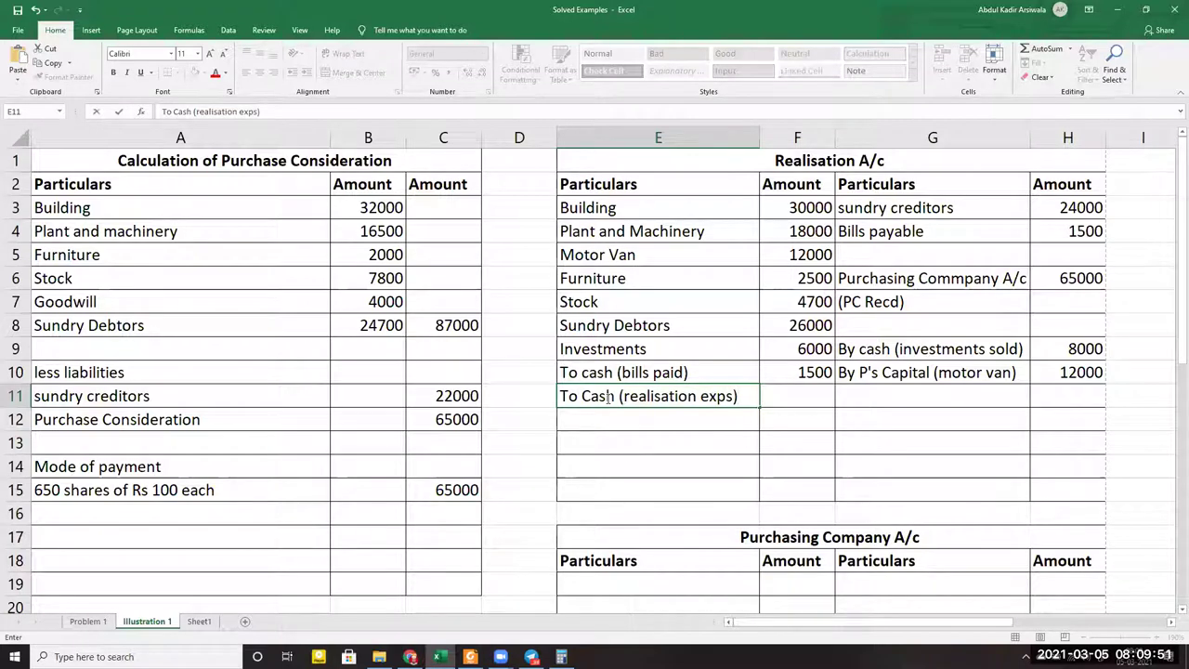
pyautogui.press('Tab')
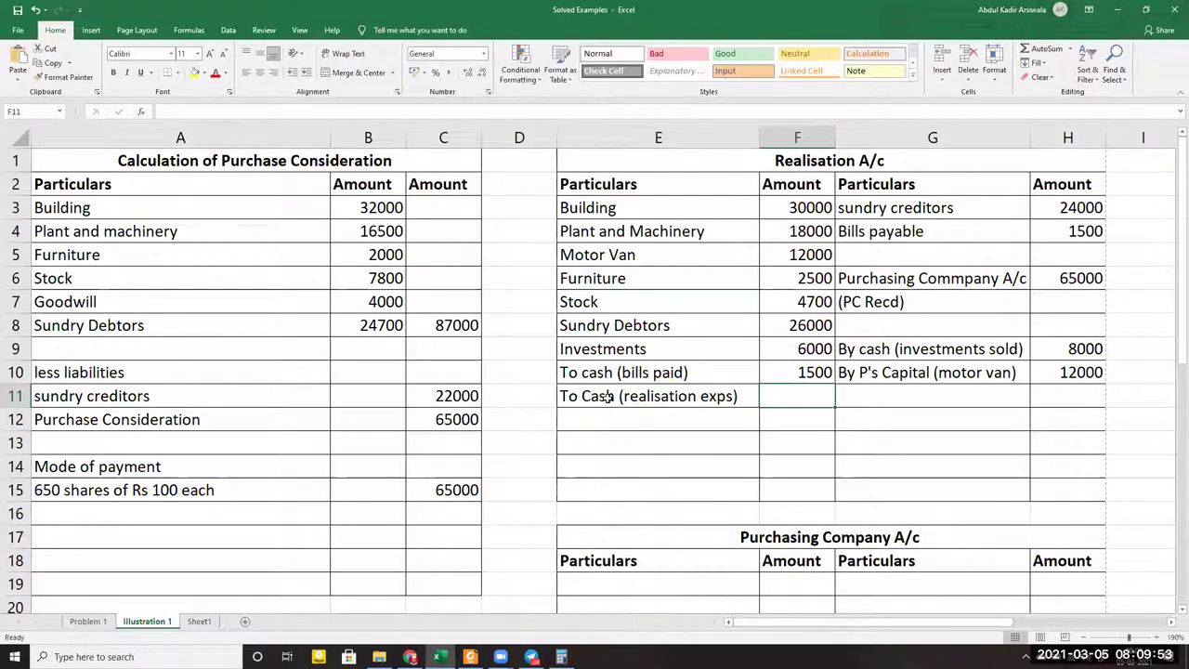
pyautogui.hotkey('alt', 'Tab')
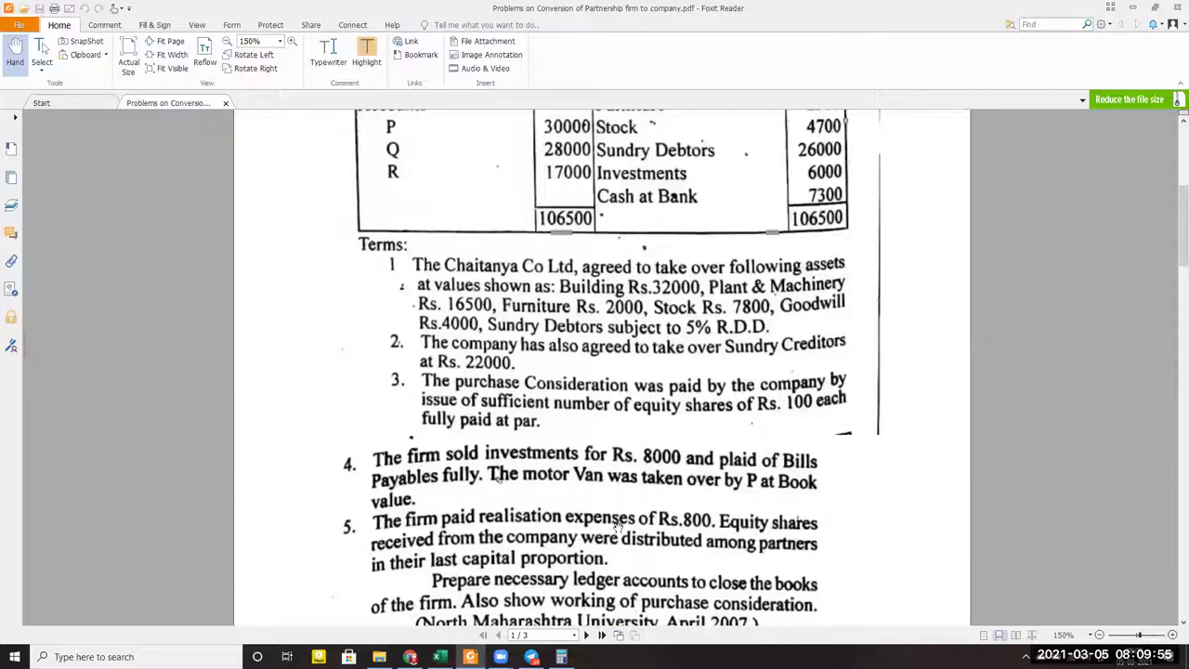
pyautogui.hotkey('alt', 'Tab')
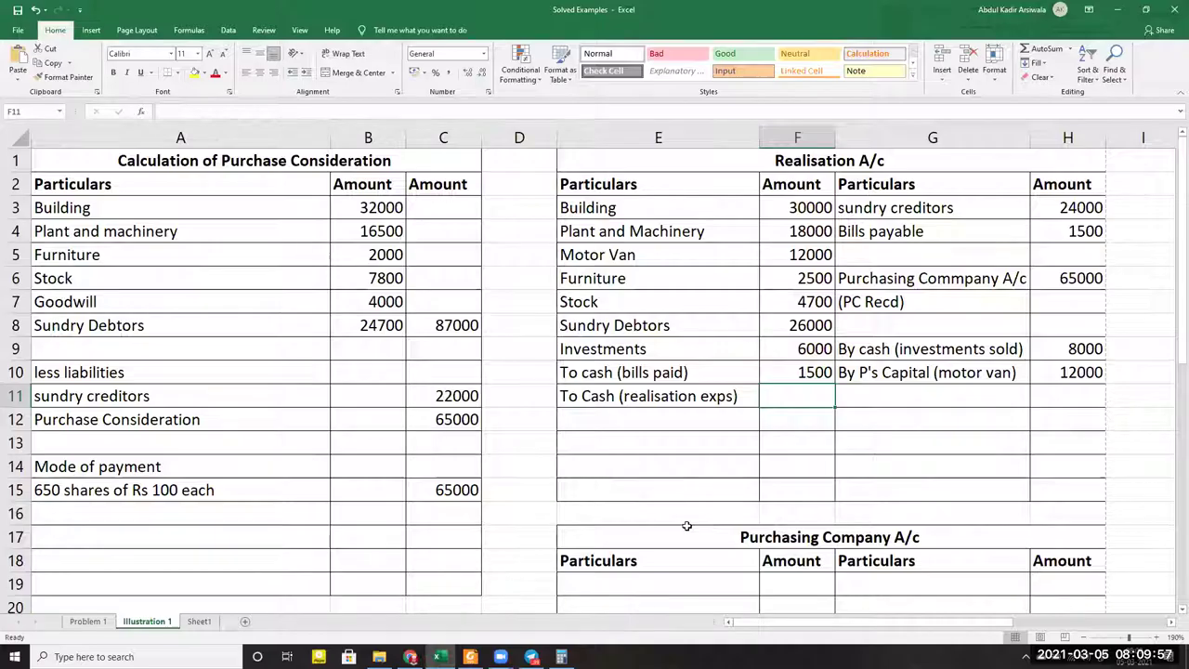
pyautogui.write('800')
pyautogui.press('Return')
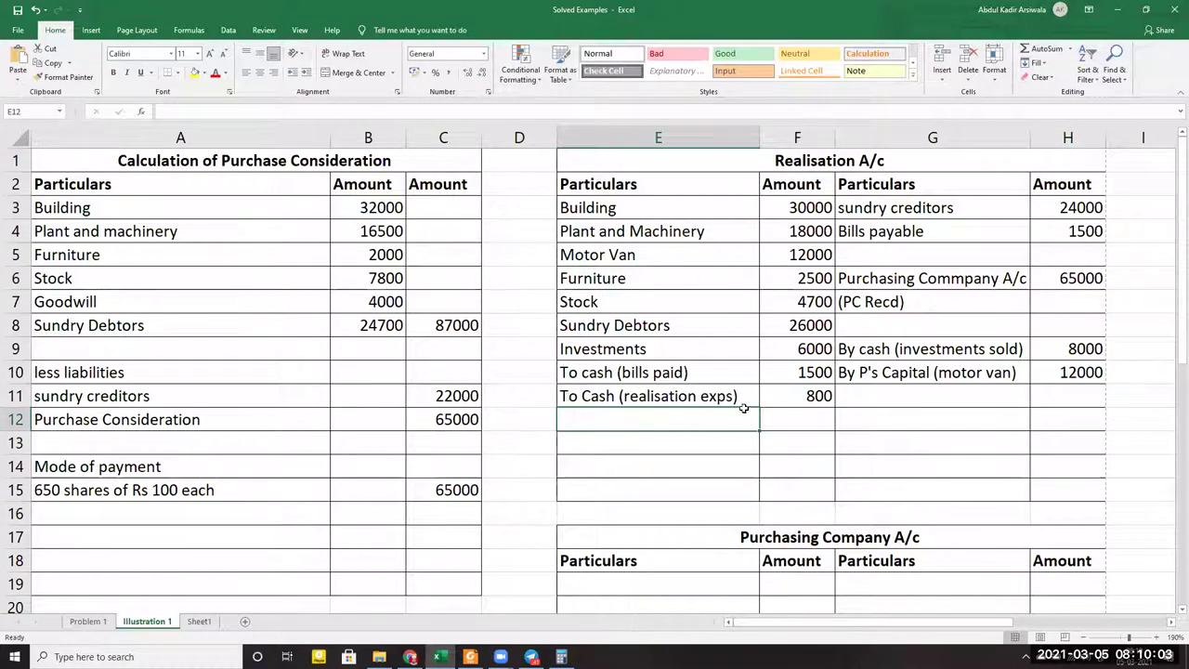
# Record "By Realisation (Exps)" with 800 below the bills paid entry on the credit side of the Cash account
pyautogui.scroll(-7, 762, 418)
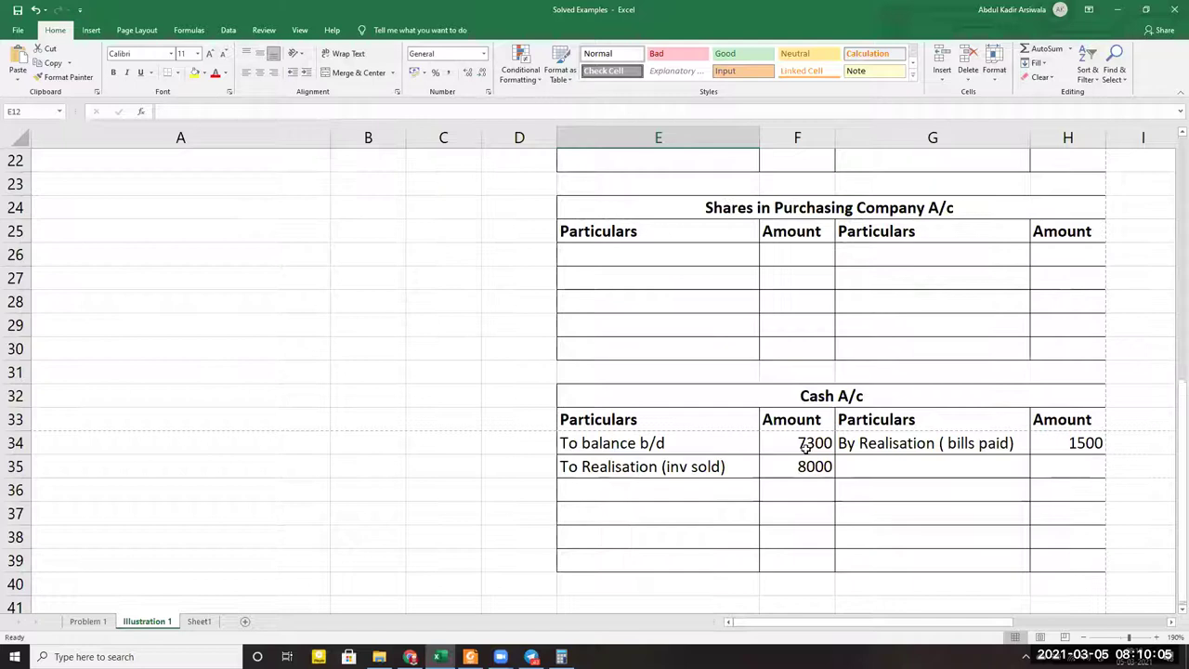
pyautogui.click(890, 466)
pyautogui.write('By Realisation ')
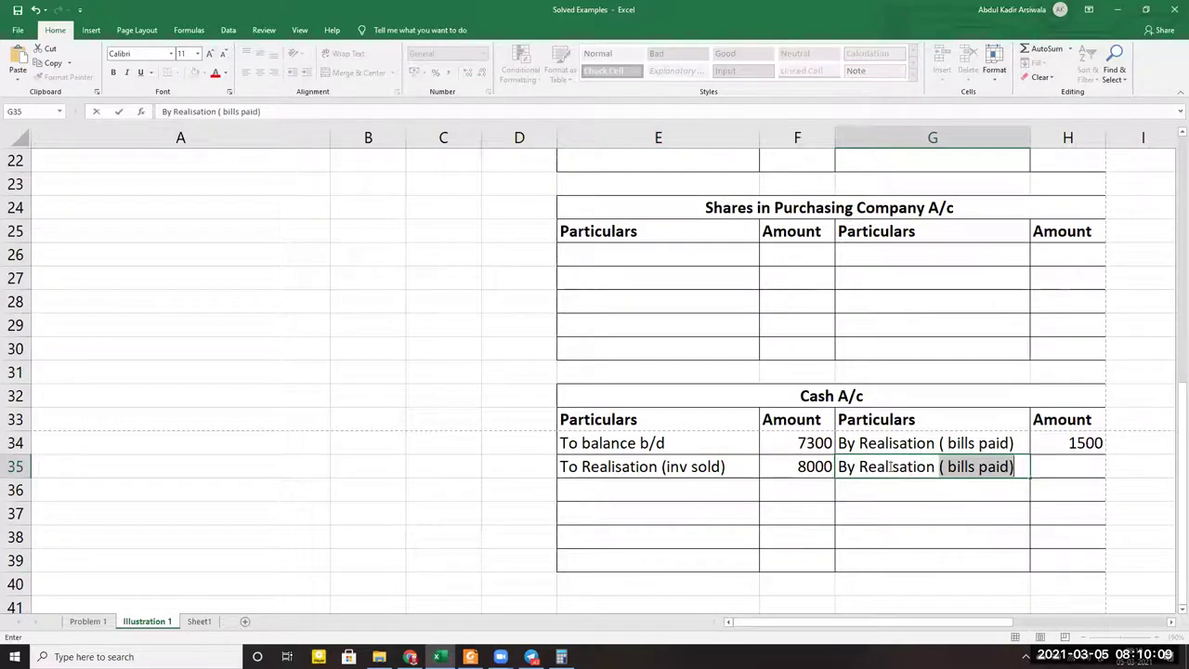
pyautogui.write('(Exp')
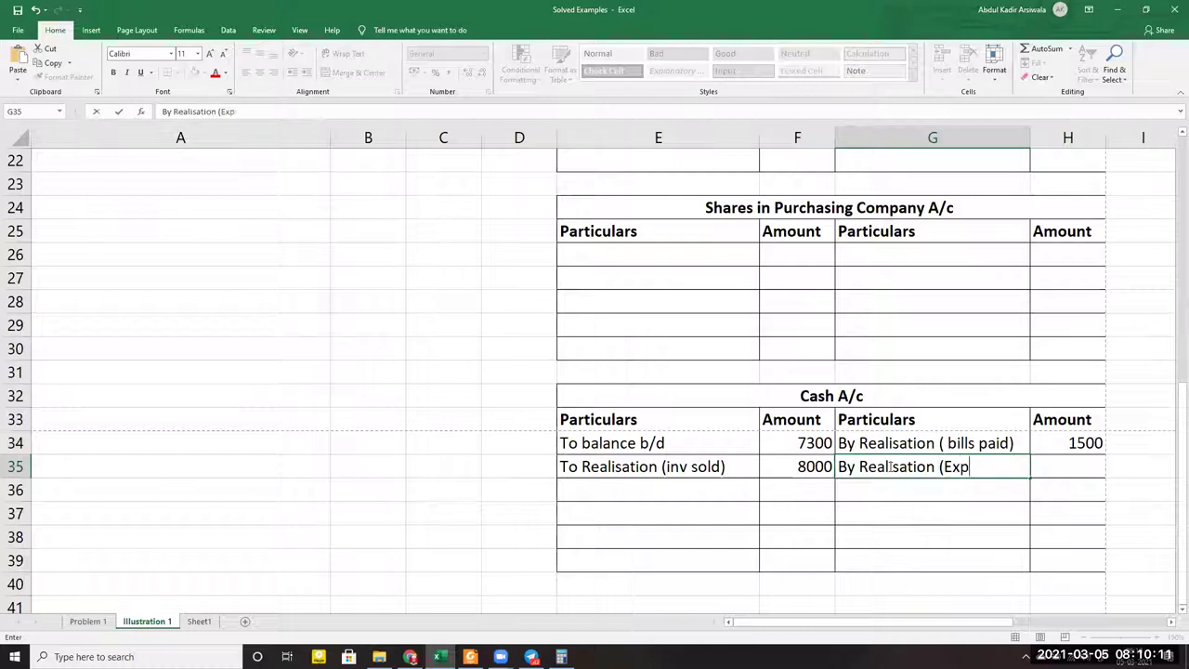
pyautogui.write('s)')
pyautogui.press('Tab')
pyautogui.write('800')
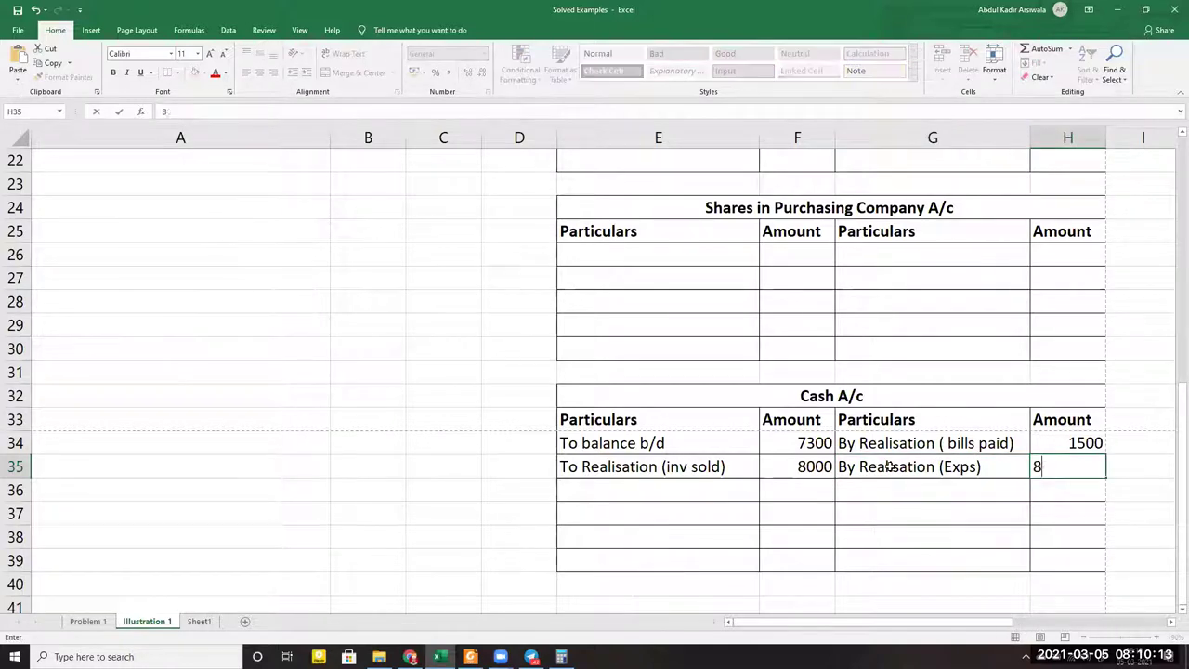
pyautogui.press('Return')
pyautogui.scroll(7, 886, 465)
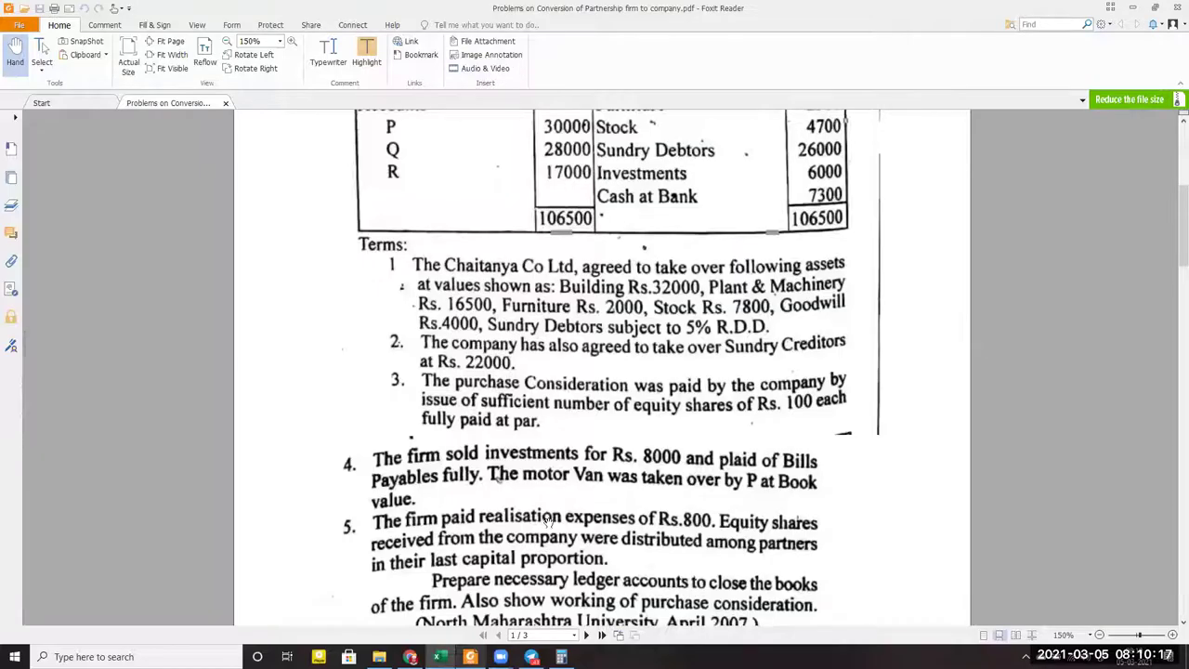
# Switch to Foxit Reader to read the rest of the problem's terms and requirements, and return to Excel
pyautogui.click(470, 657)
pyautogui.scroll(-1, 495, 462)
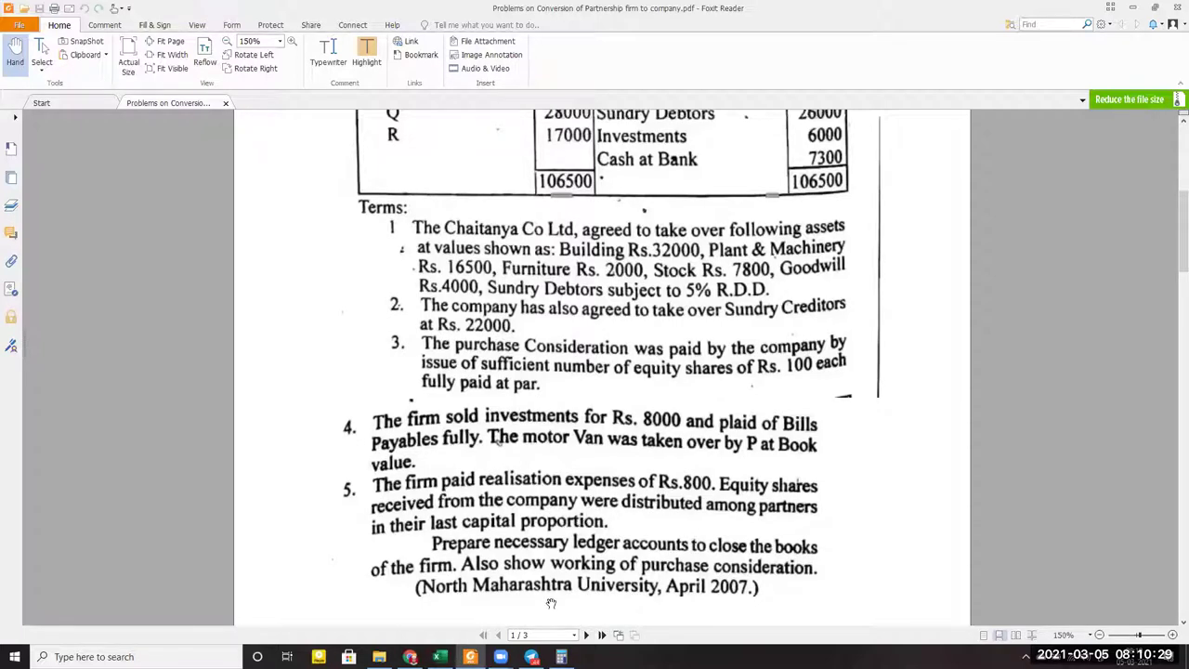
pyautogui.click(440, 657)
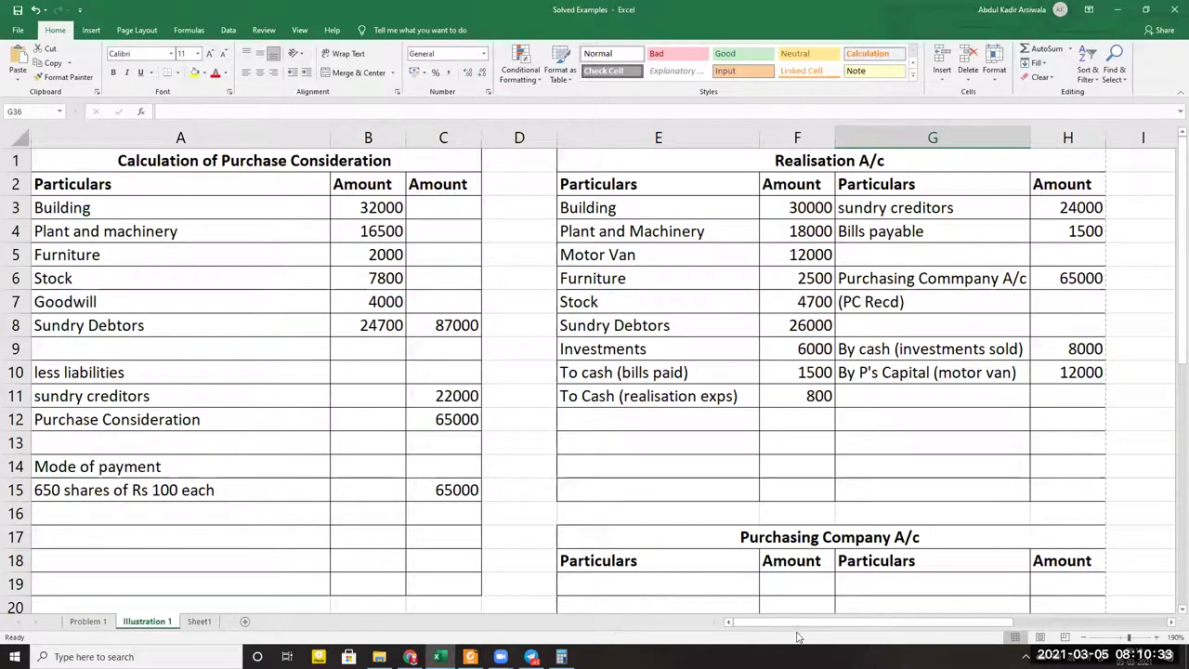
# Add the Realisation account's credit amounts in Calculator: 24000, 1500, 65000, 8000 and 12000
pyautogui.moveTo(806, 624); pyautogui.dragTo(887, 621)
pyautogui.click(561, 657)
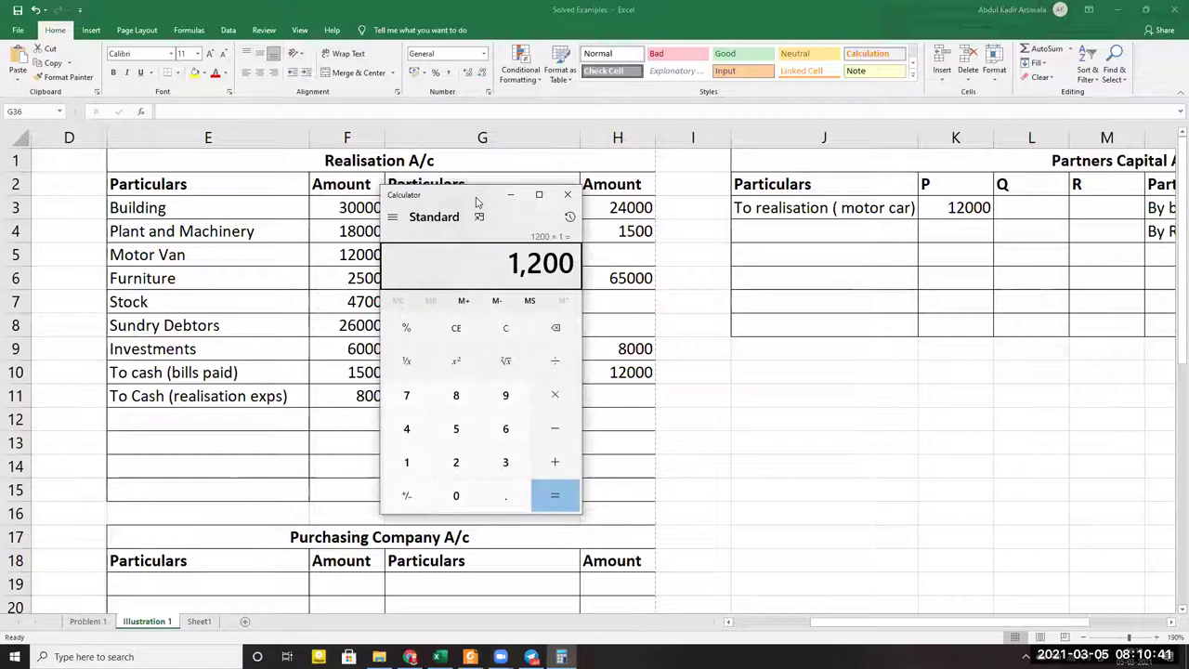
pyautogui.moveTo(476, 202); pyautogui.dragTo(902, 214)
pyautogui.press('Escape')
pyautogui.write('24000')
pyautogui.press('+')
pyautogui.write('1500')
pyautogui.press('+')
pyautogui.write('65000')
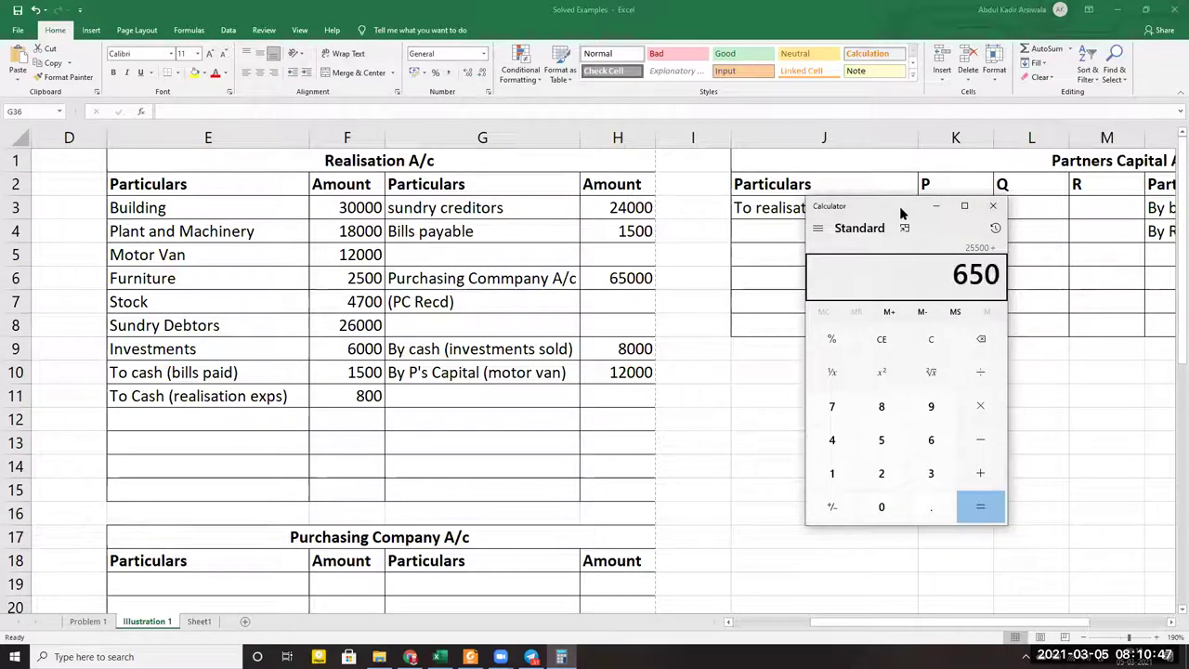
pyautogui.press('+')
pyautogui.write('8000')
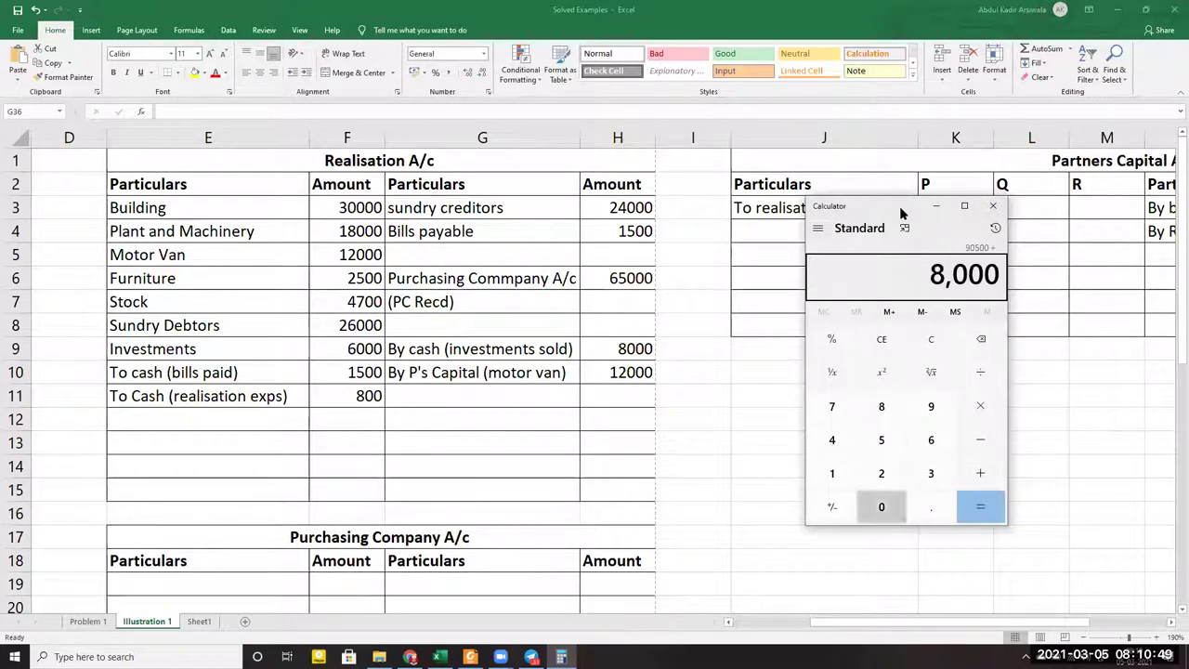
pyautogui.press('+')
pyautogui.write('12000')
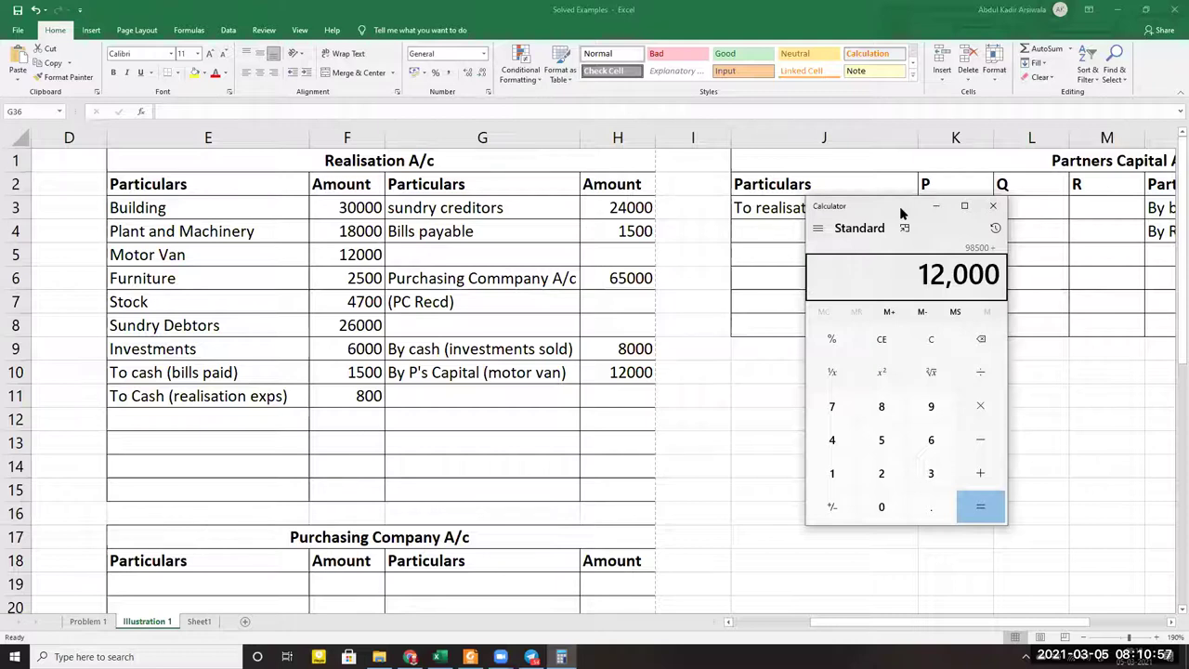
pyautogui.press('Return')
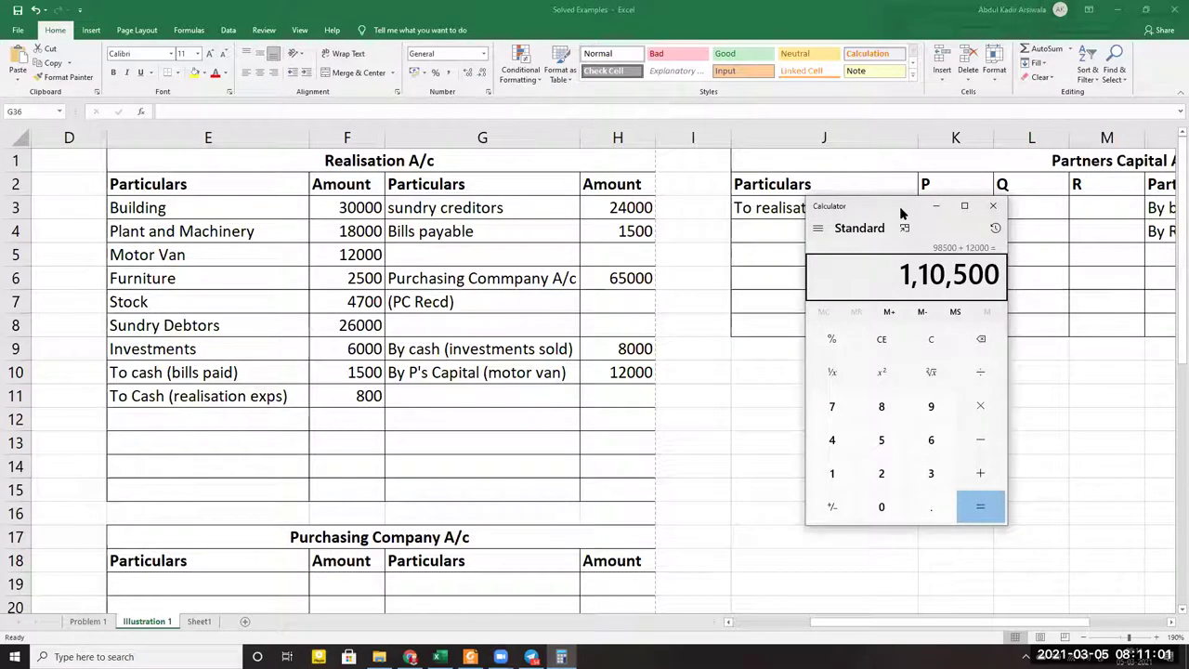
# Enter 110500 in H15 as the credit-side total of the Realisation account
pyautogui.click(602, 488)
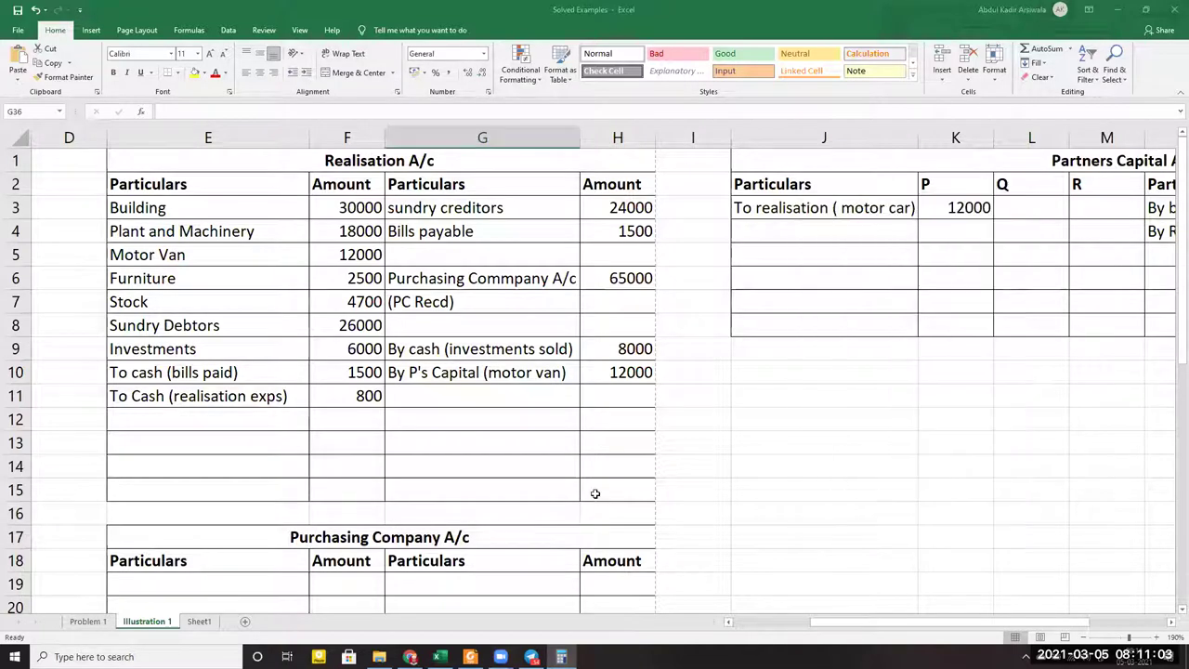
pyautogui.write('110')
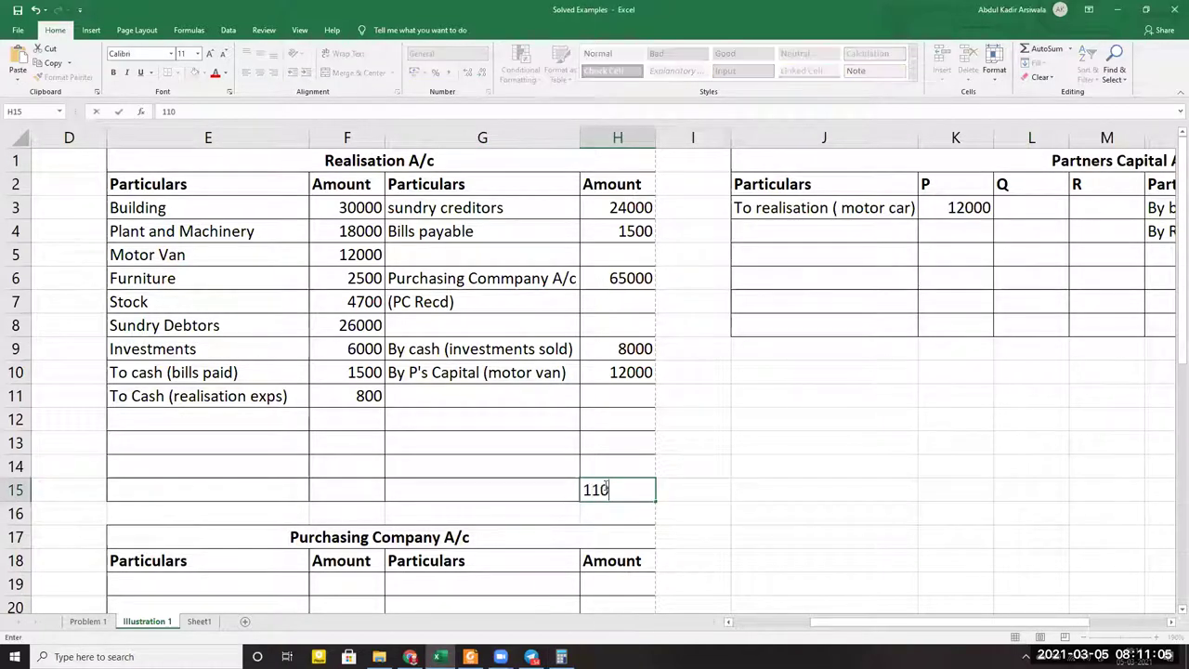
pyautogui.write('500')
pyautogui.press('Return')
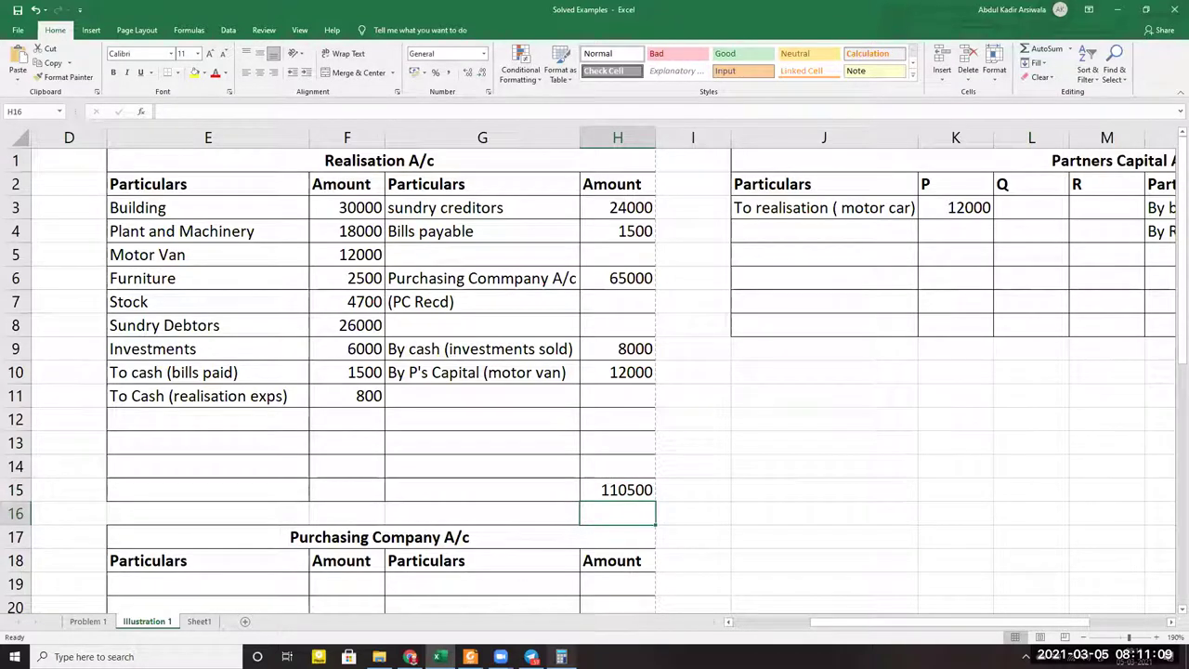
# Add the Realisation account's debit amounts in Calculator: 30000, 18000, 12000, 2500, 4700, 26000, 6000, 1500 and 800
pyautogui.click(562, 657)
pyautogui.press('Escape')
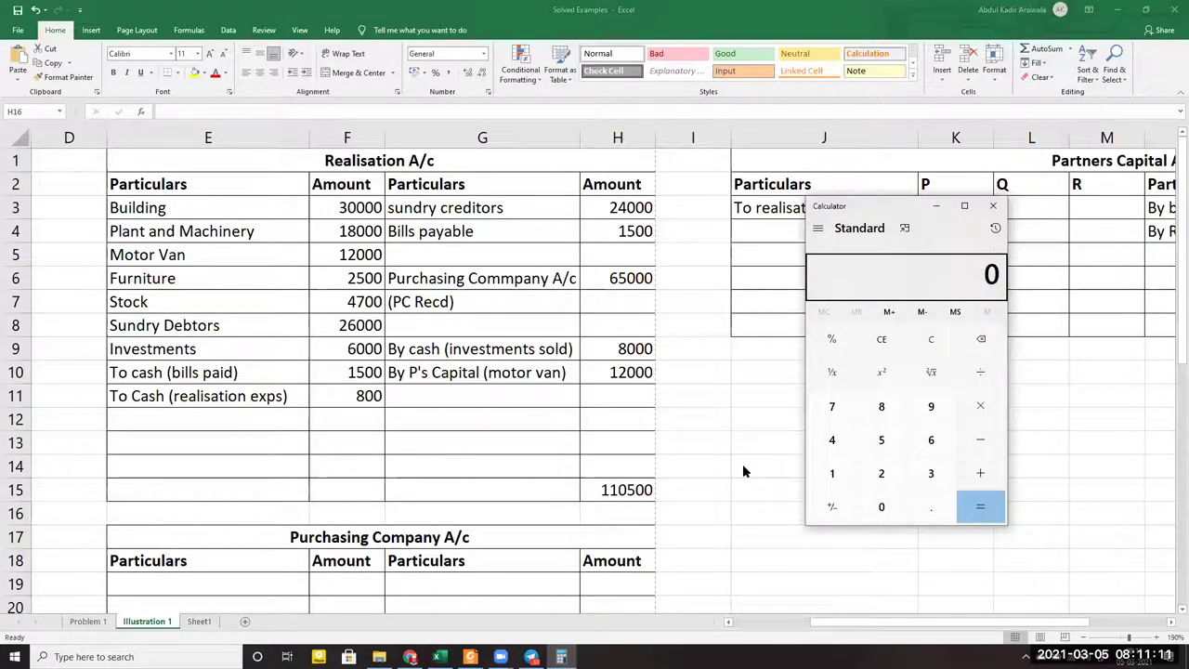
pyautogui.write('300000')
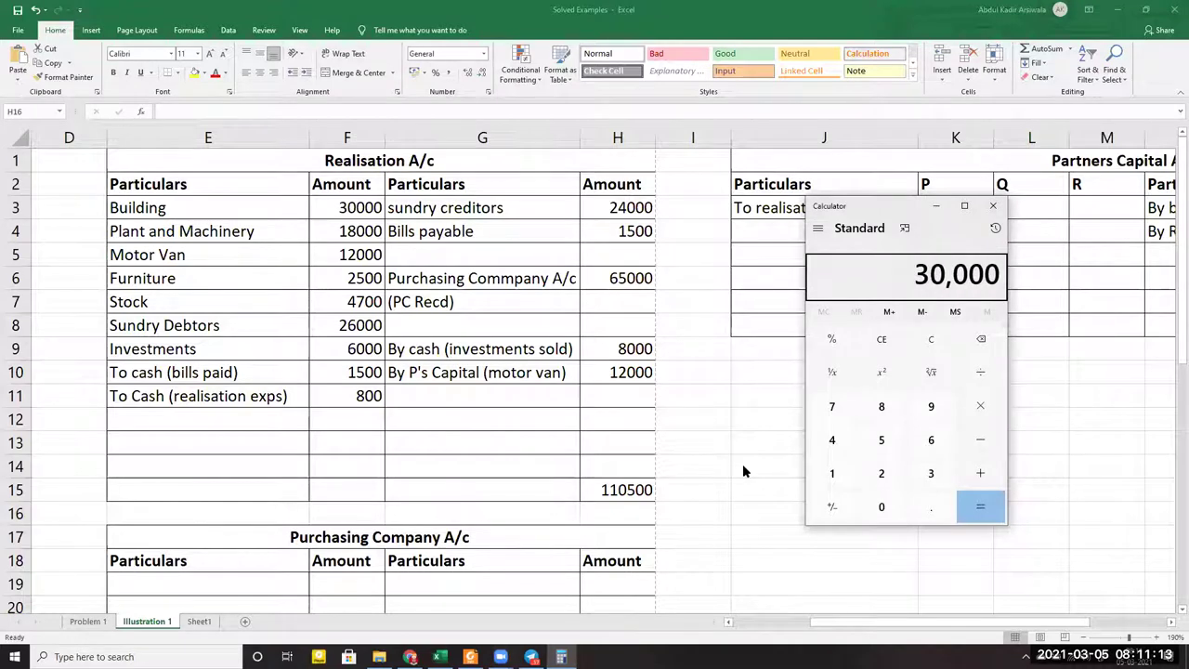
pyautogui.write('+18000')
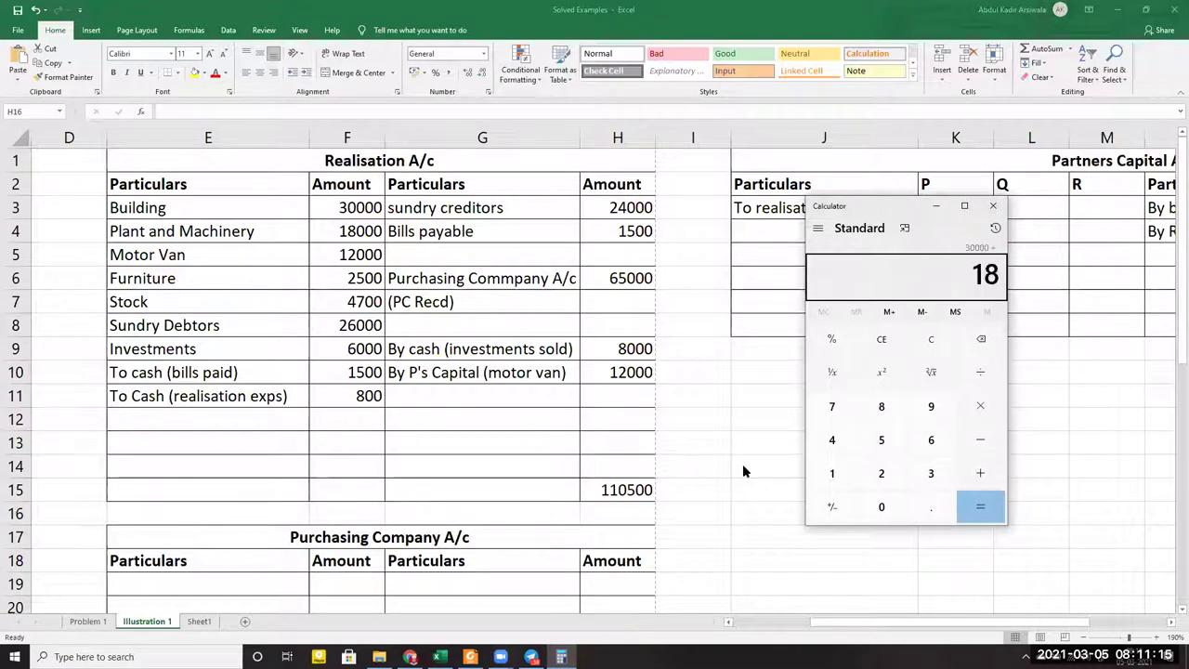
pyautogui.write('+12000+2500+4700')
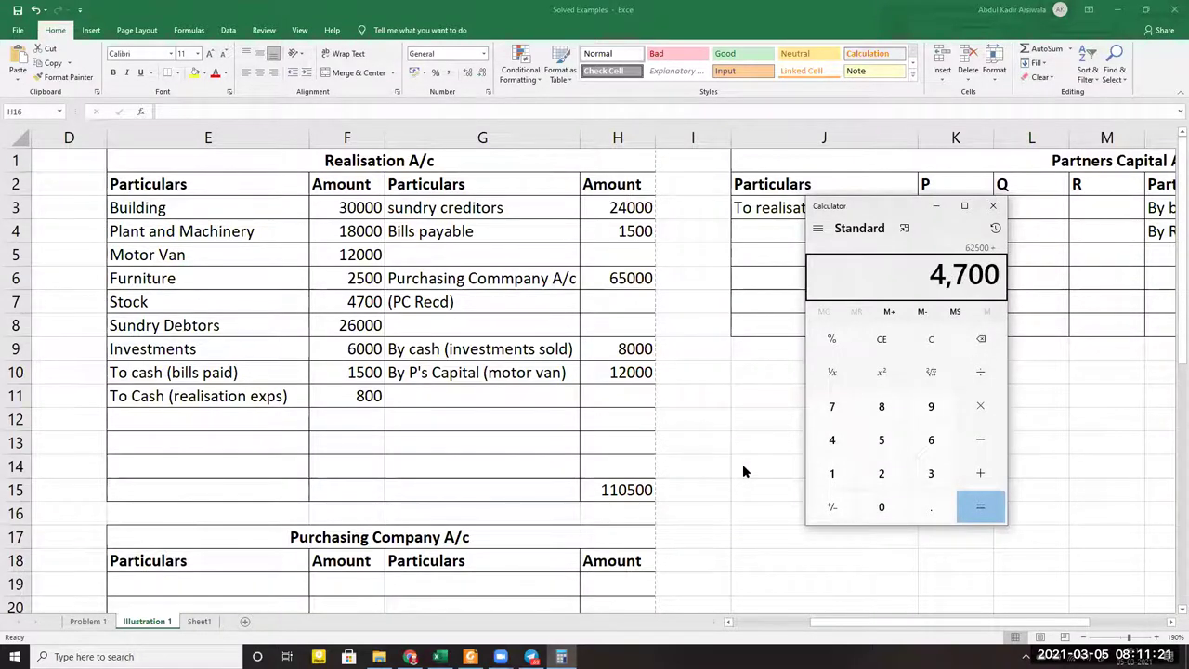
pyautogui.write('+26000+')
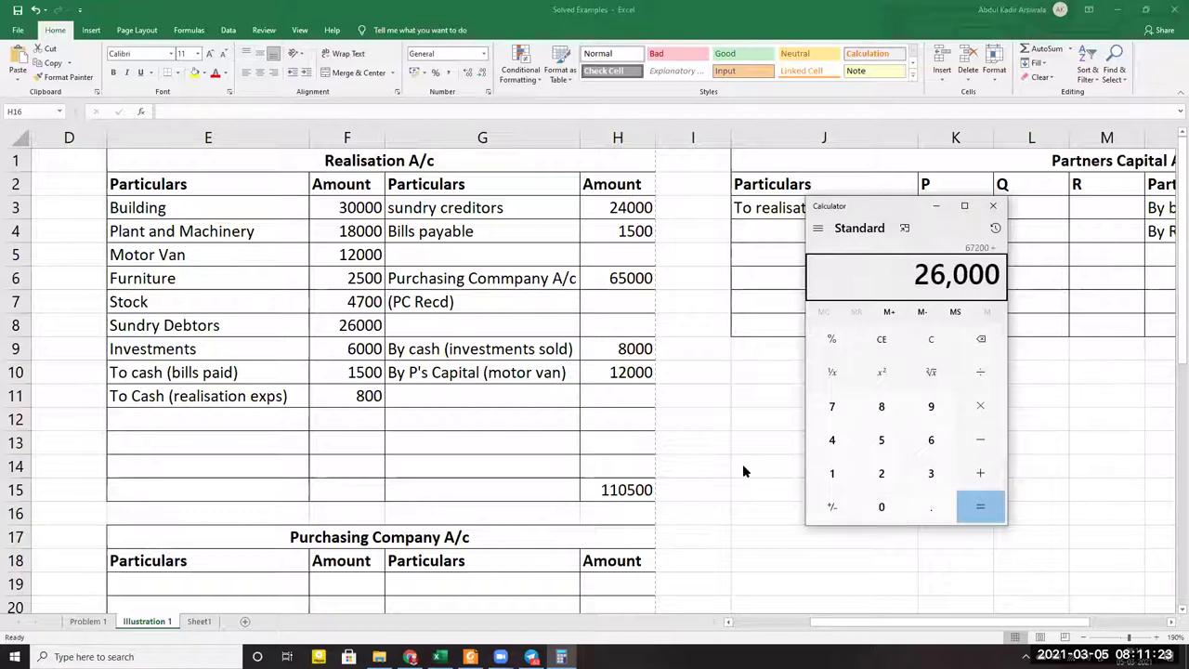
pyautogui.write('600')
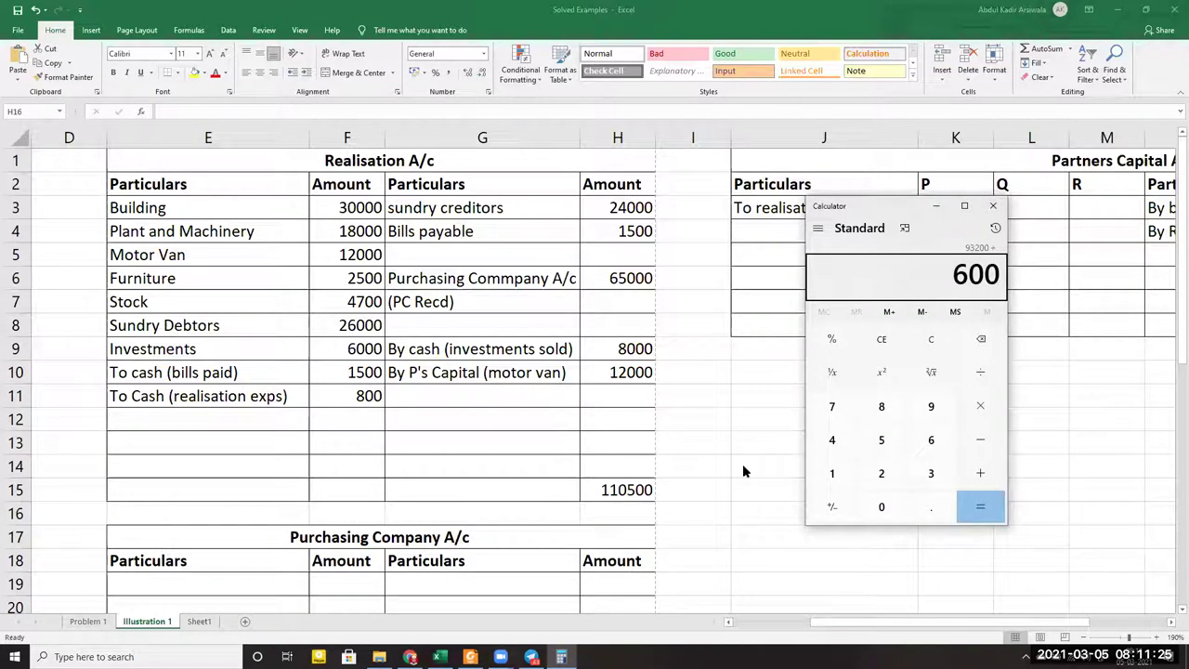
pyautogui.write('0+15')
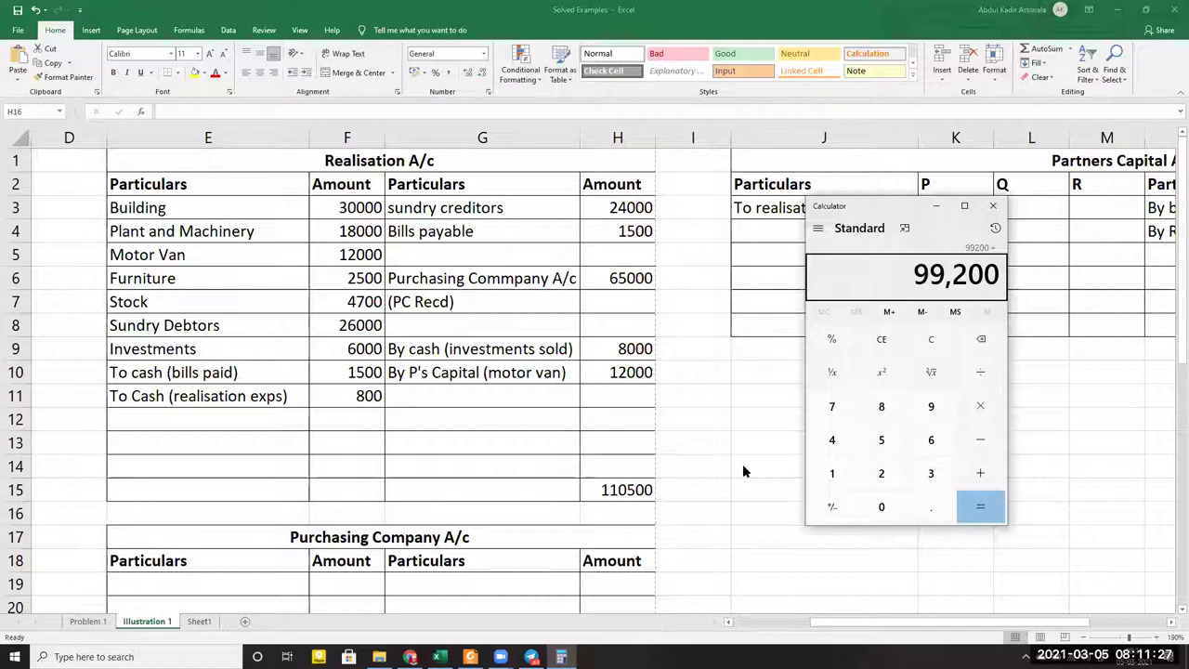
pyautogui.write('00+')
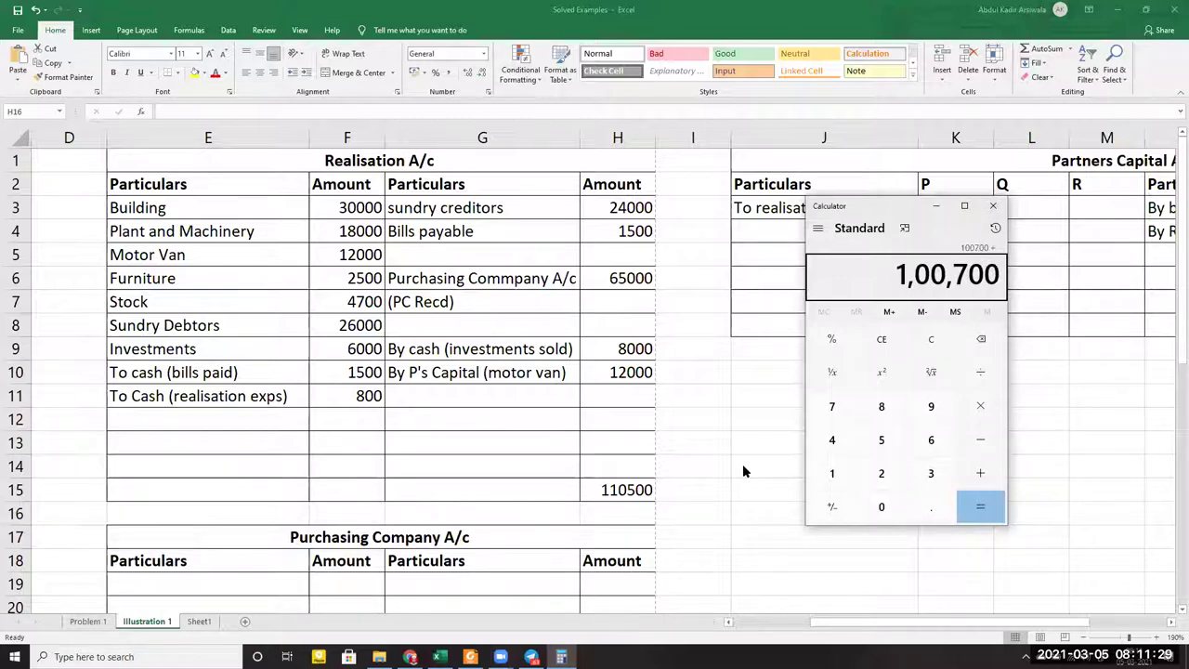
pyautogui.write('800=')
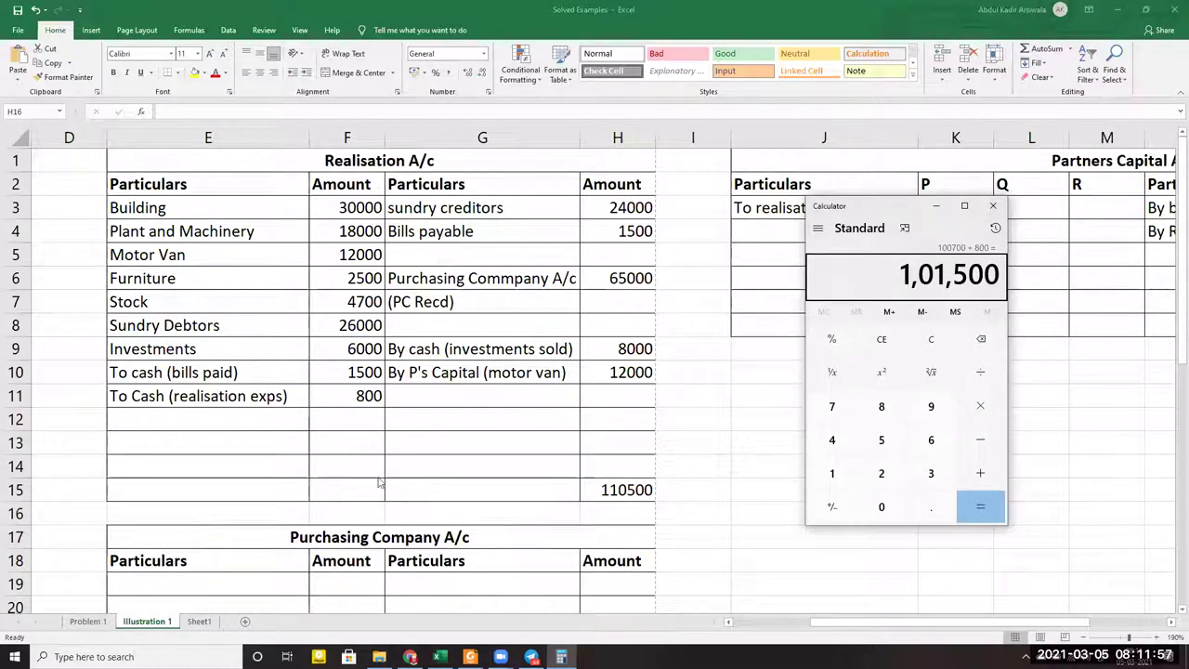
# Return to Excel and note the debit-side sum 101500 in I13 beside the Realisation account
pyautogui.hotkey('alt', 'Tab')
pyautogui.click(695, 442)
pyautogui.write('101500')
pyautogui.press('Return')
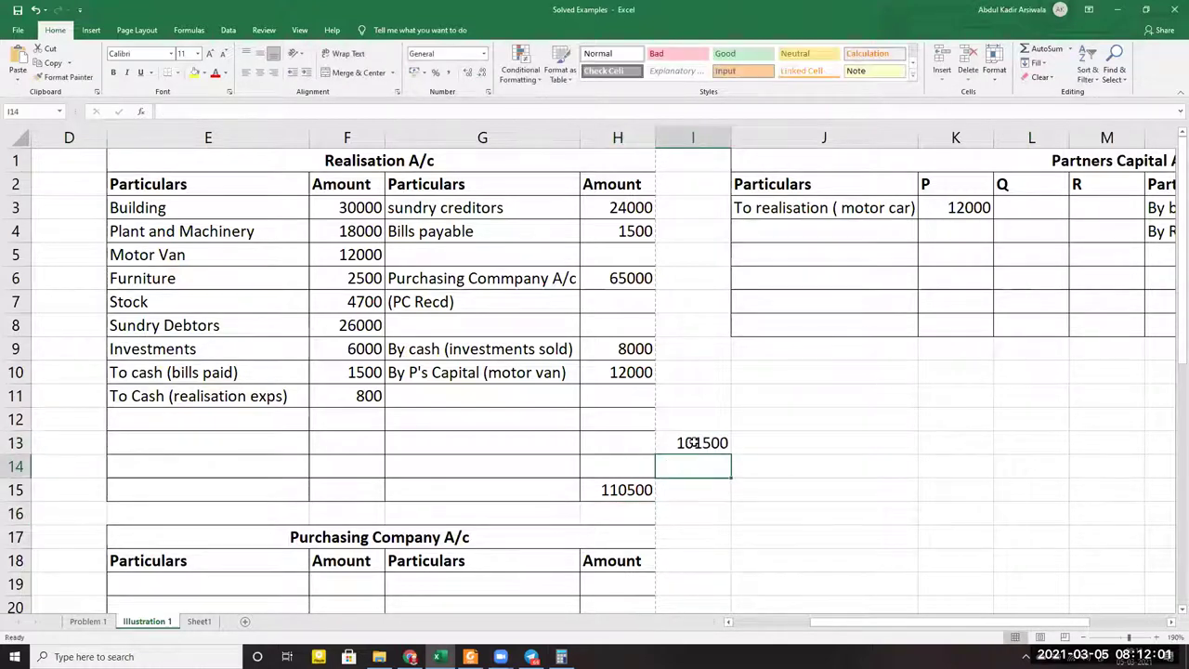
# Subtract the credit total 110500 from the debit sum 101500 in Calculator
pyautogui.click(561, 657)
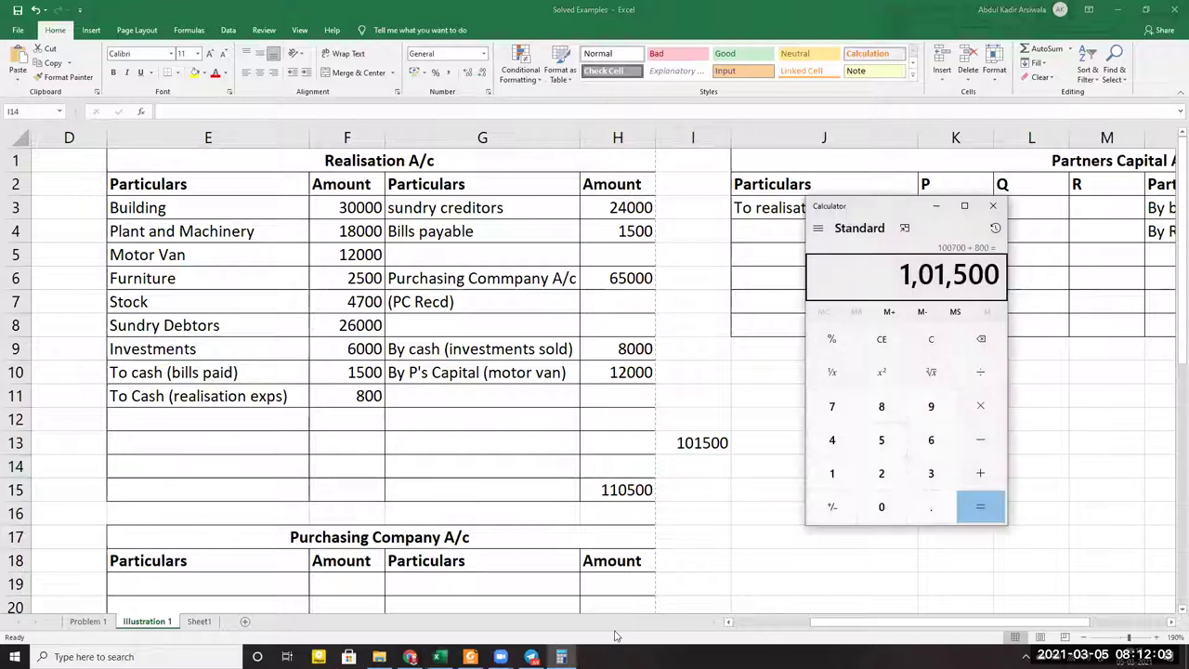
pyautogui.press('-')
pyautogui.write('110500')
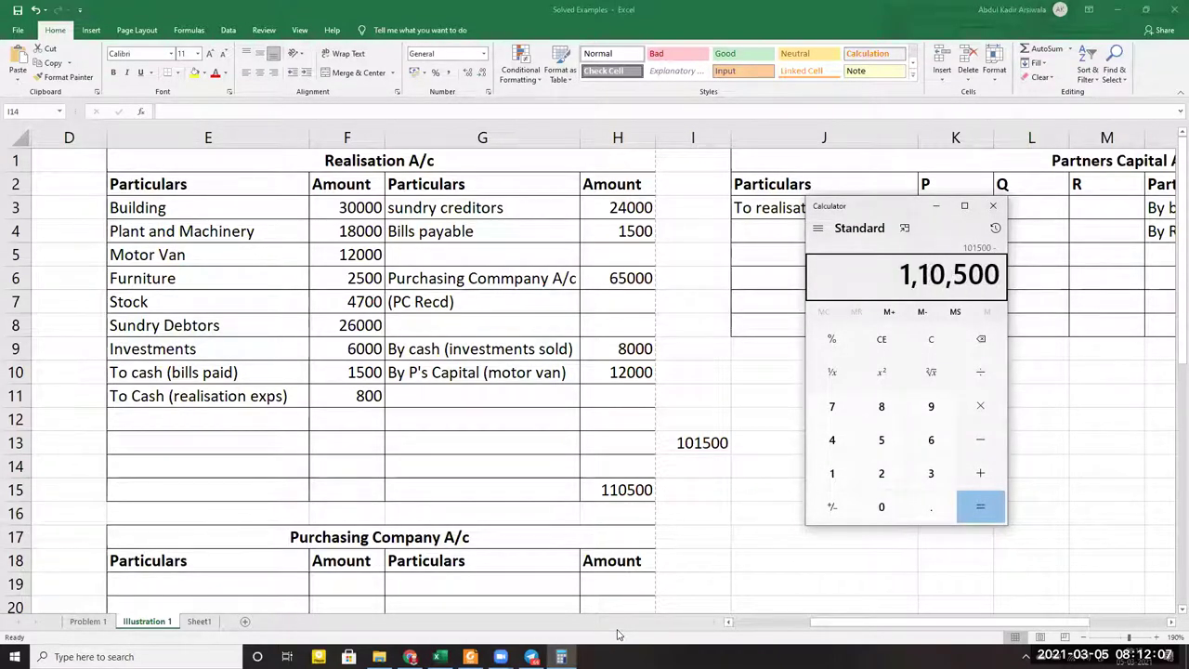
pyautogui.press('Return')
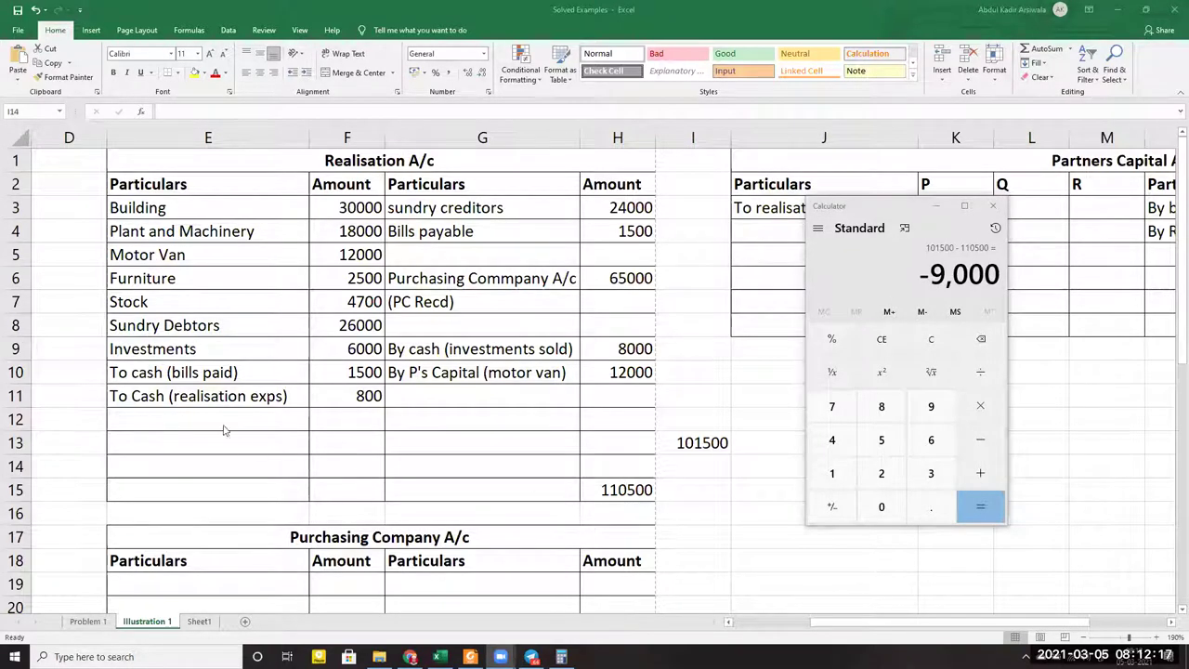
# Enter the balancing amount 9000 in F14 in Excel and total the Realisation account's debit side in F15 by summing F3:F14
pyautogui.click(336, 466)
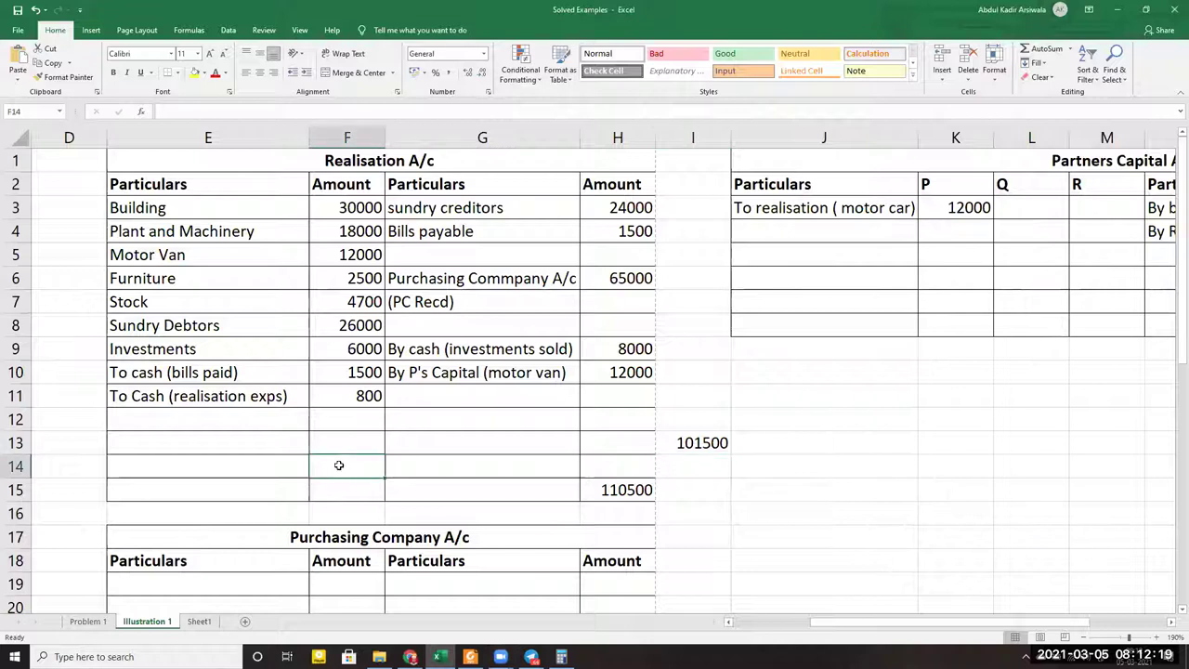
pyautogui.write('9000')
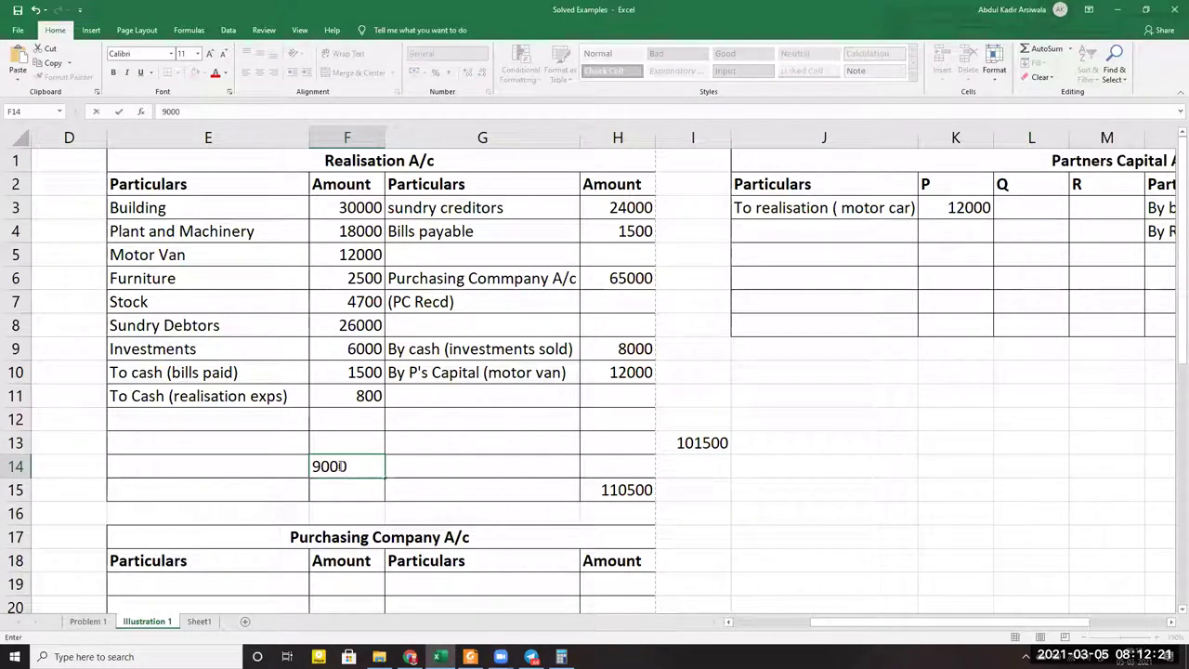
pyautogui.moveTo(348, 490); pyautogui.dragTo(375, 209)
pyautogui.click(1043, 48)
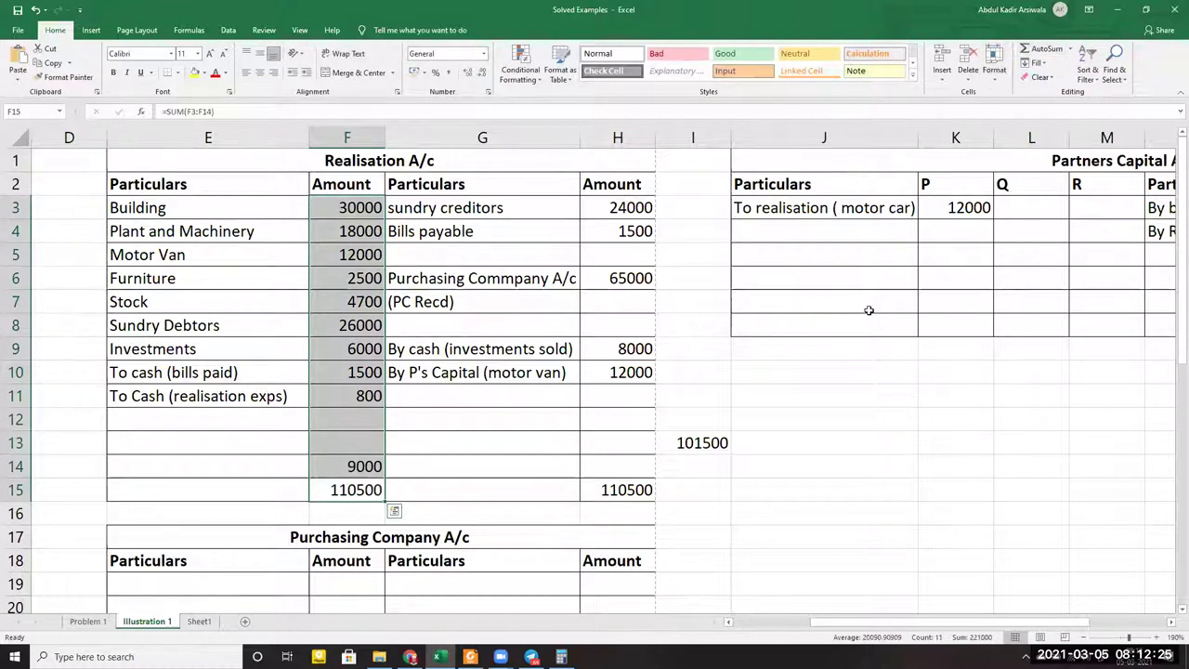
pyautogui.click(543, 513)
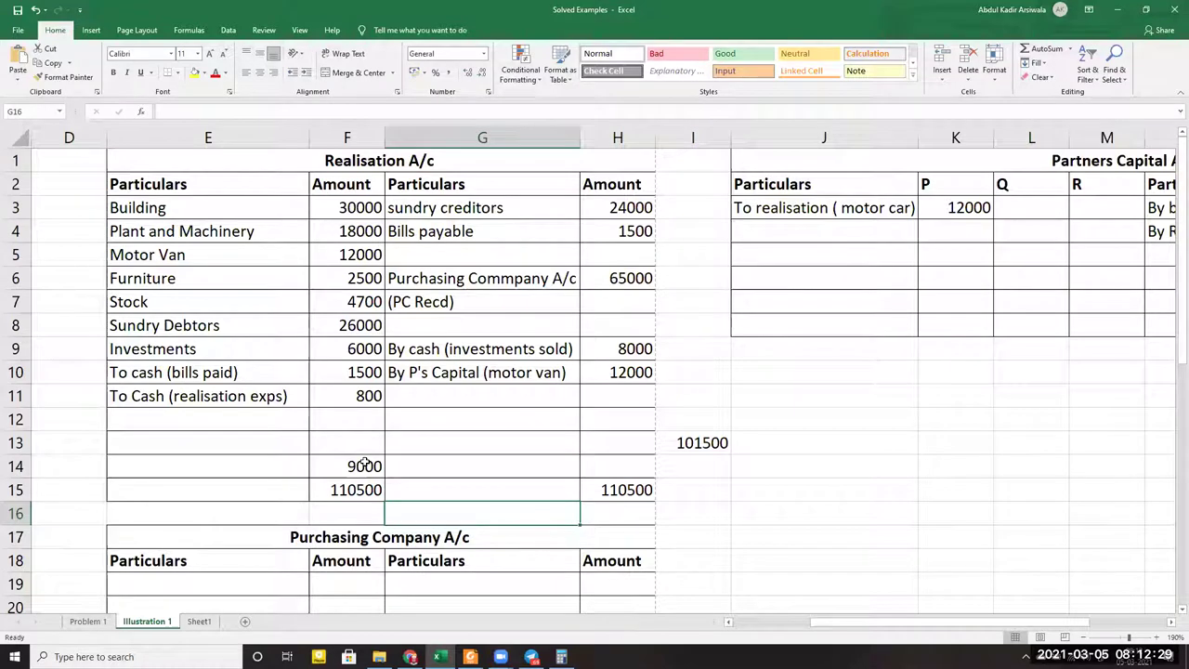
# Label the profit-sharing rows E12:E14 of the Realisation account as "P (2)", "Q (2)" and "R (1)"
pyautogui.click(199, 423)
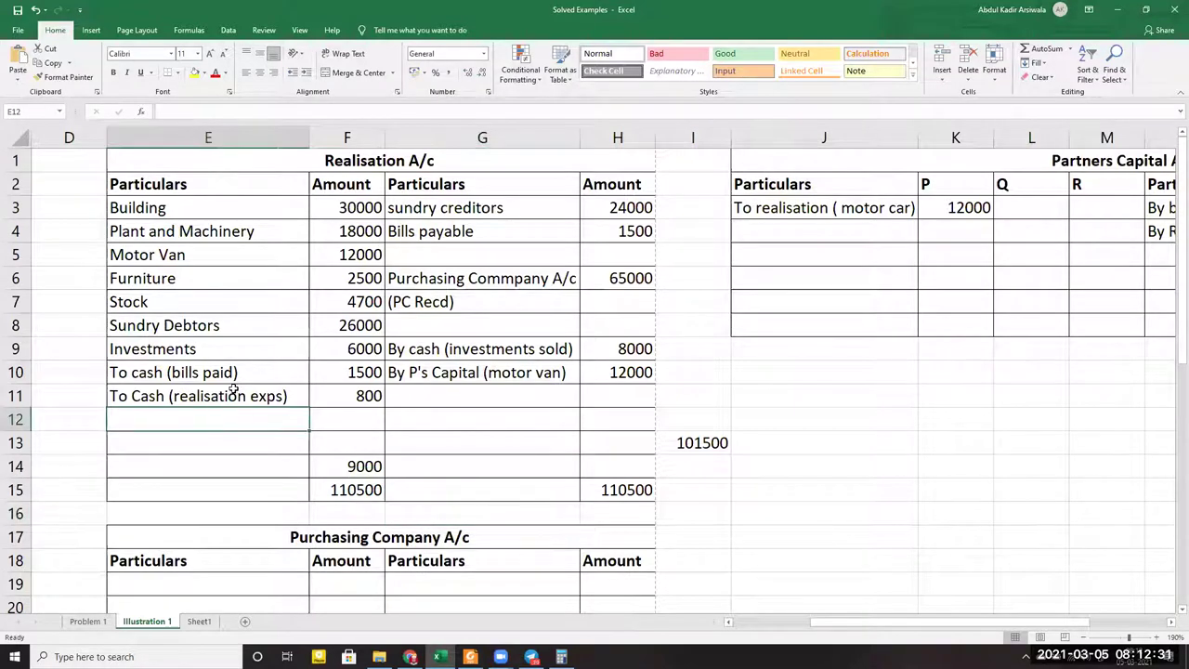
pyautogui.write('P')
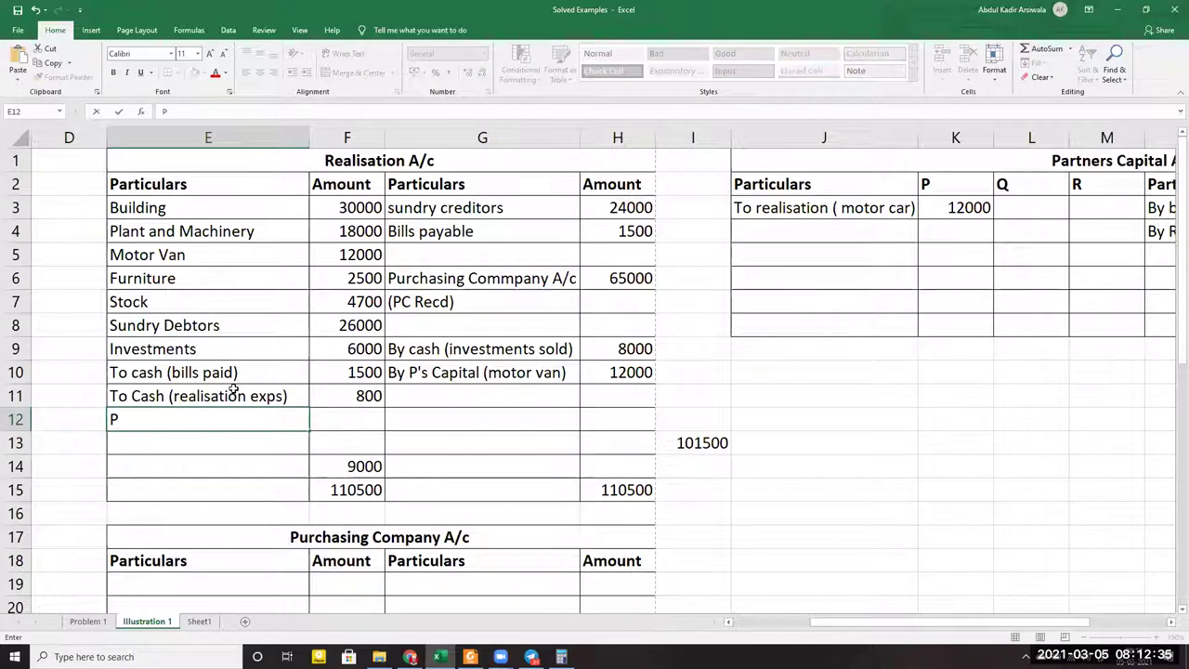
pyautogui.write(' (2')
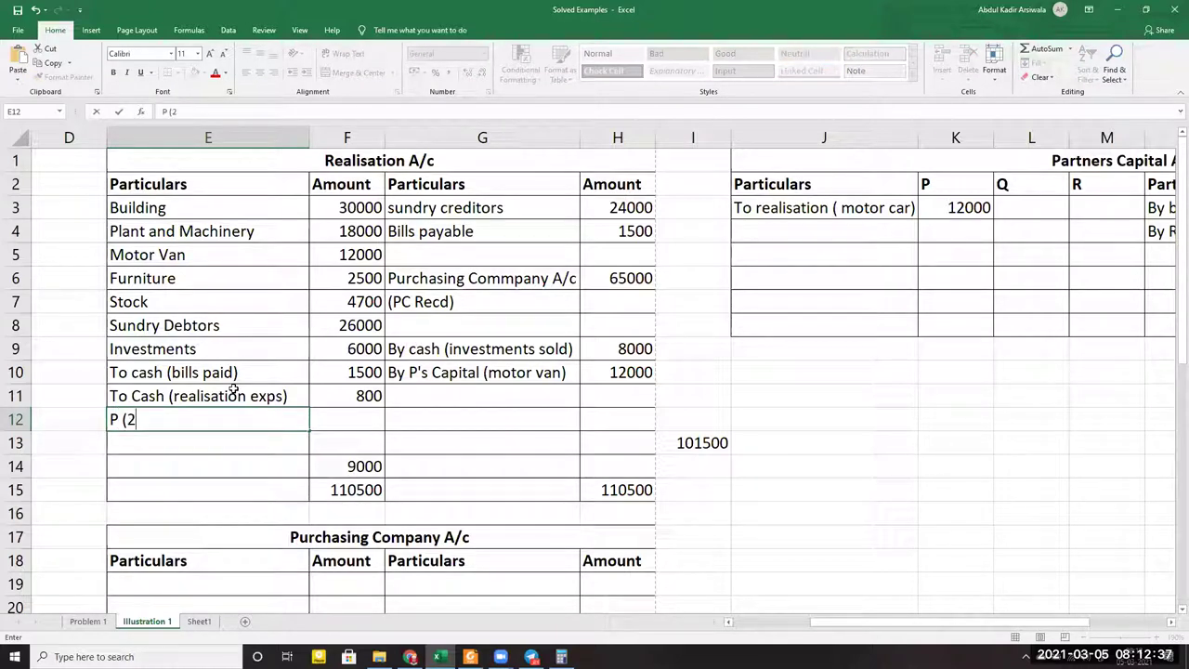
pyautogui.write(')')
pyautogui.press('Return')
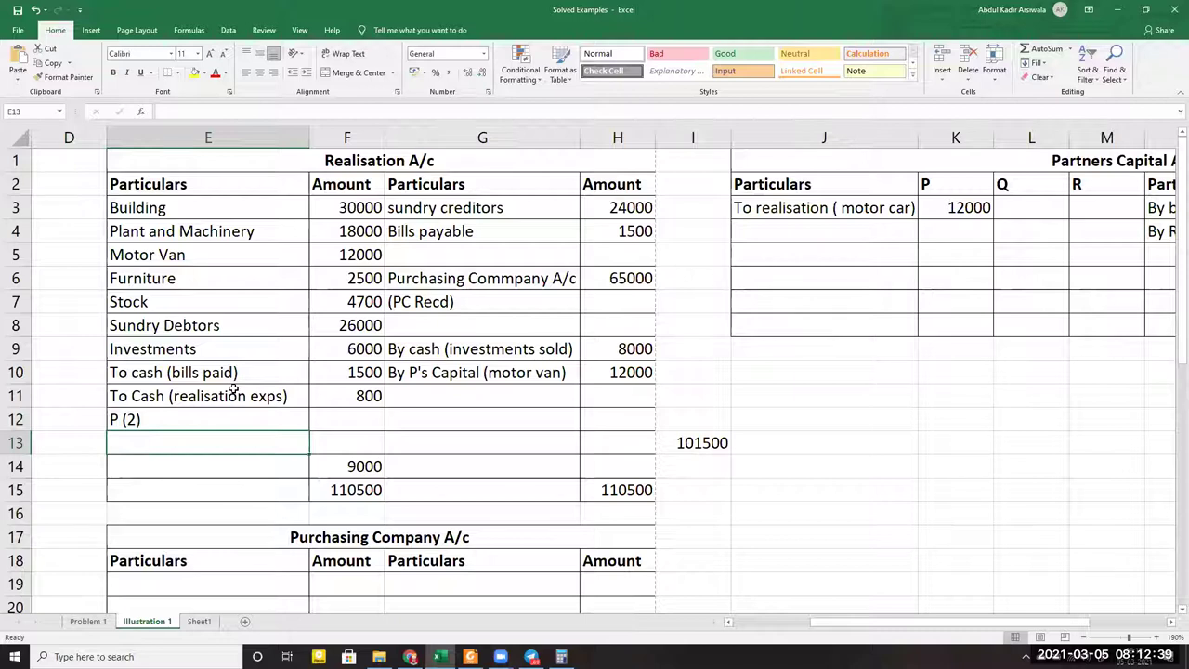
pyautogui.write('Q (2')
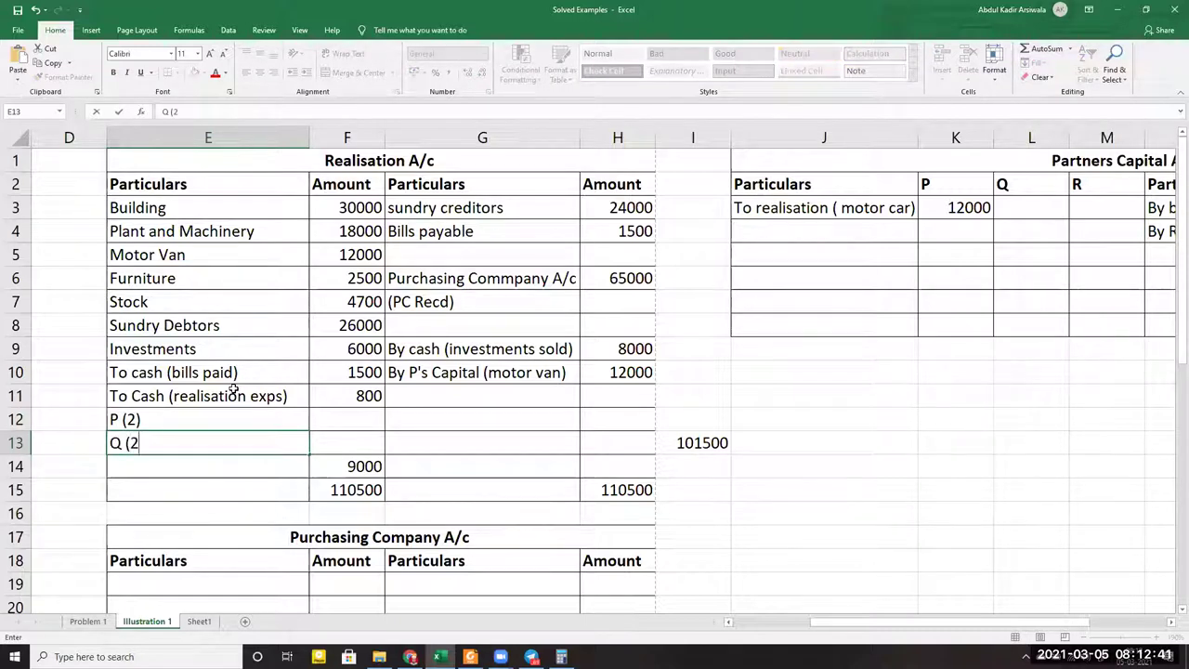
pyautogui.write(')')
pyautogui.press('Return')
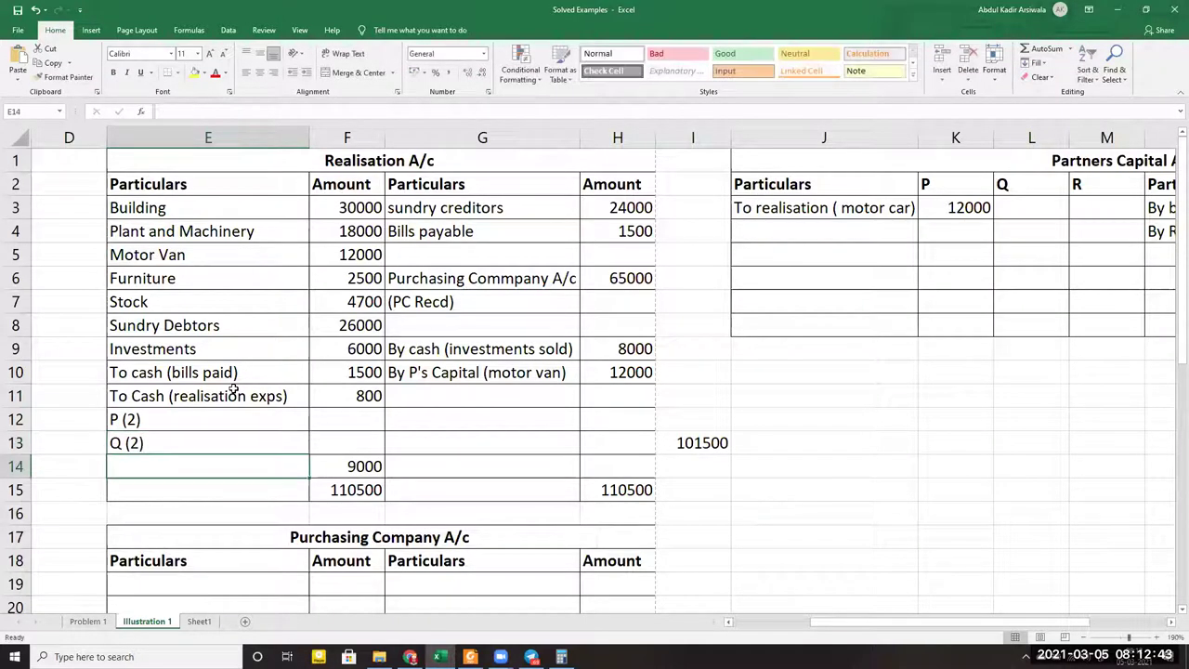
pyautogui.write('R(')
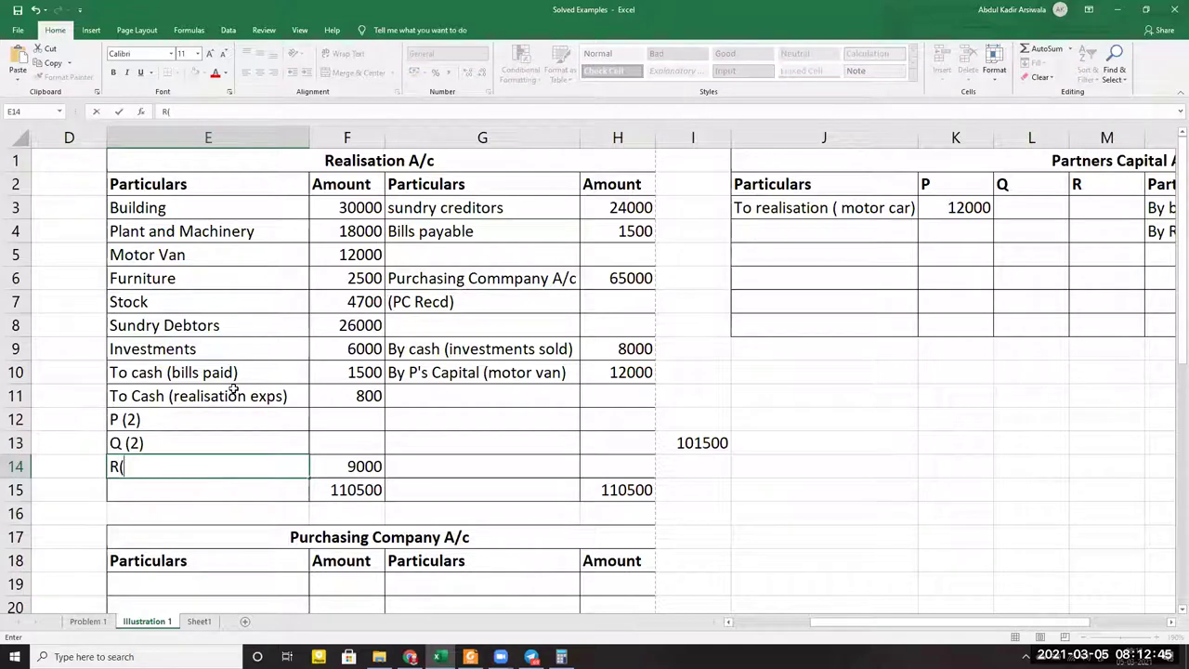
pyautogui.write(' (1)')
pyautogui.click(561, 657)
pyautogui.press('Escape')
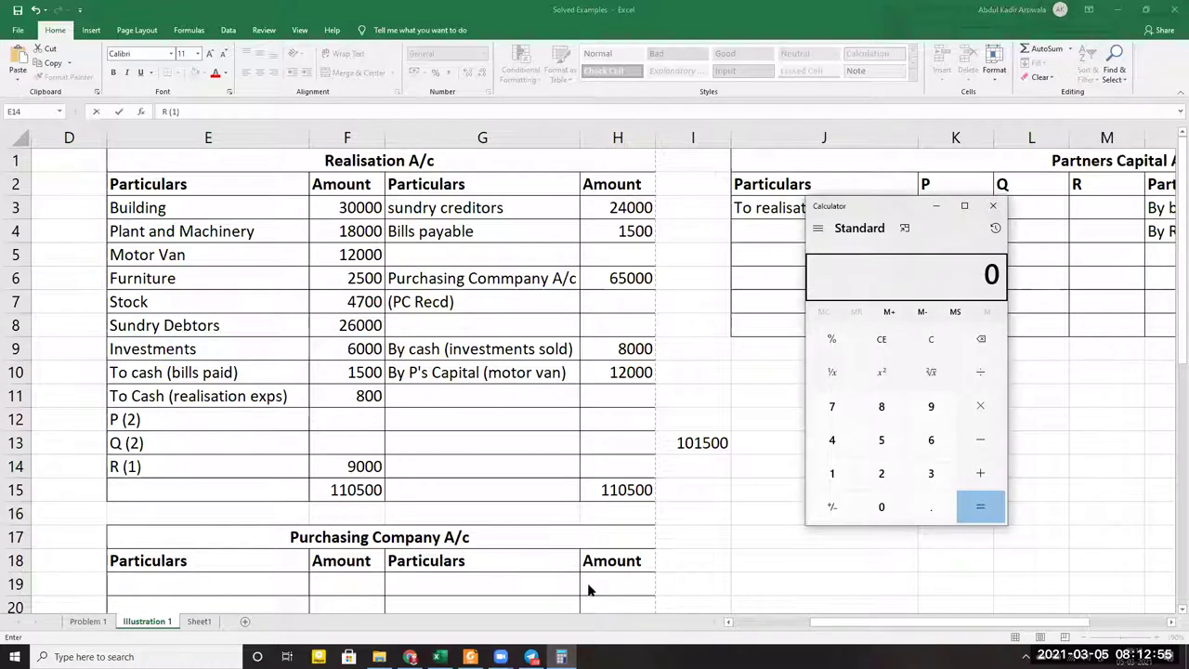
pyautogui.hotkey('alt', 'Tab')
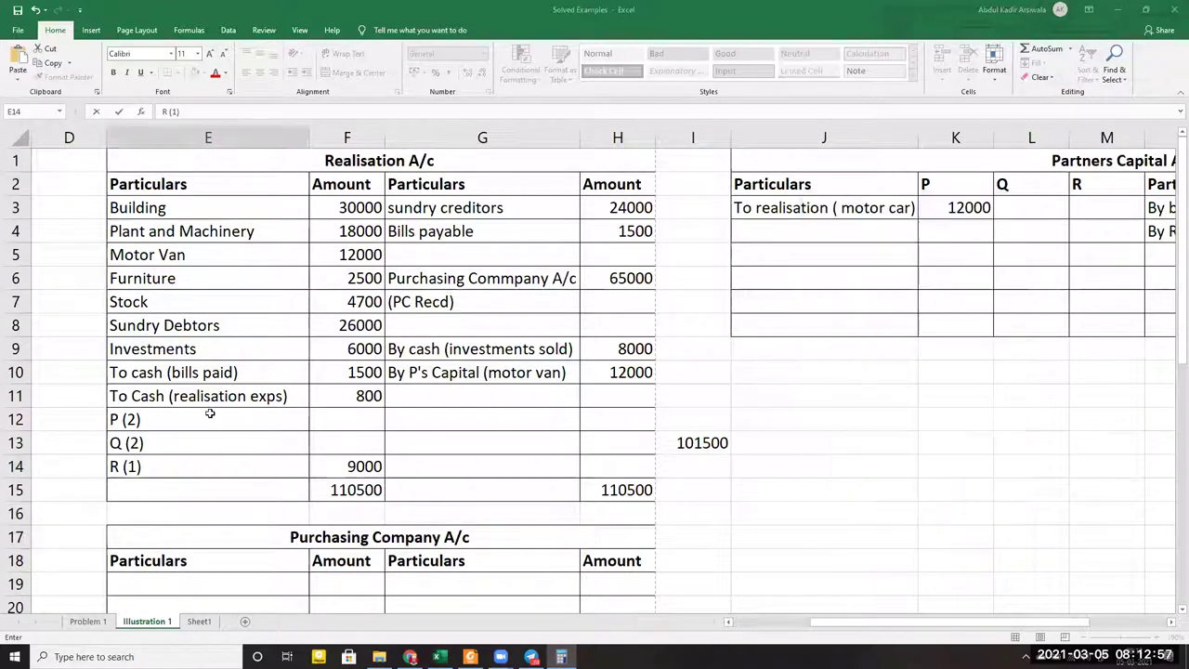
# Append each partner's profit share to the labels in E12:E14: 3600 for P, 3600 for Q and 1800 for R
pyautogui.click(214, 419)
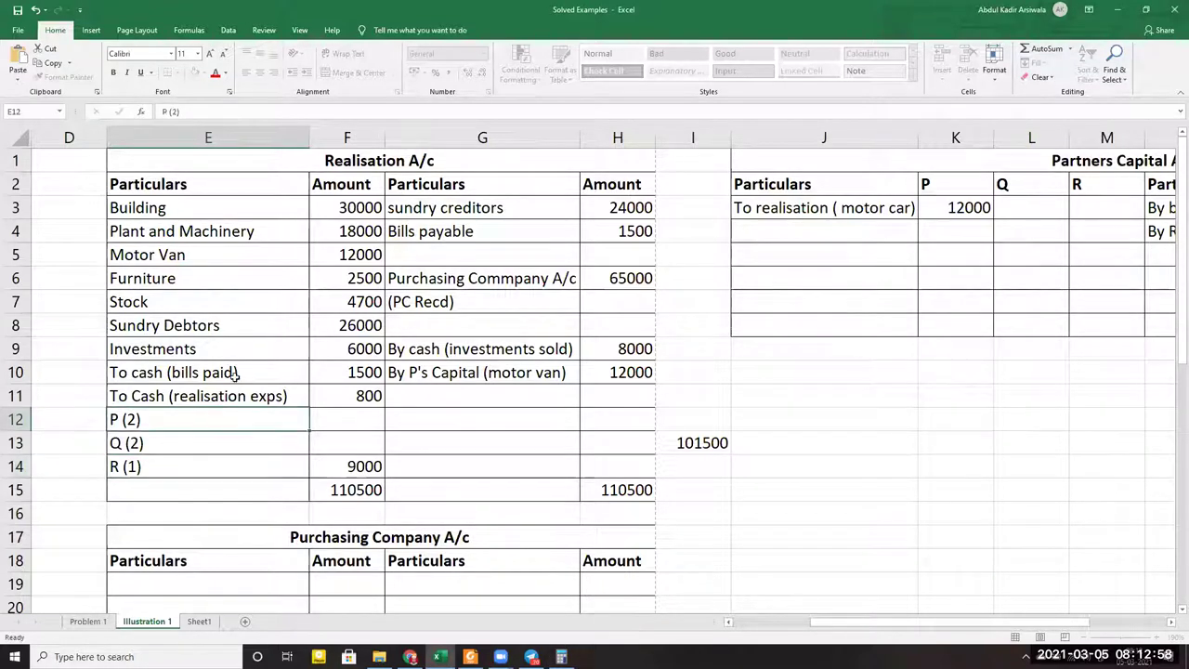
pyautogui.click(350, 110)
pyautogui.write('- 3600')
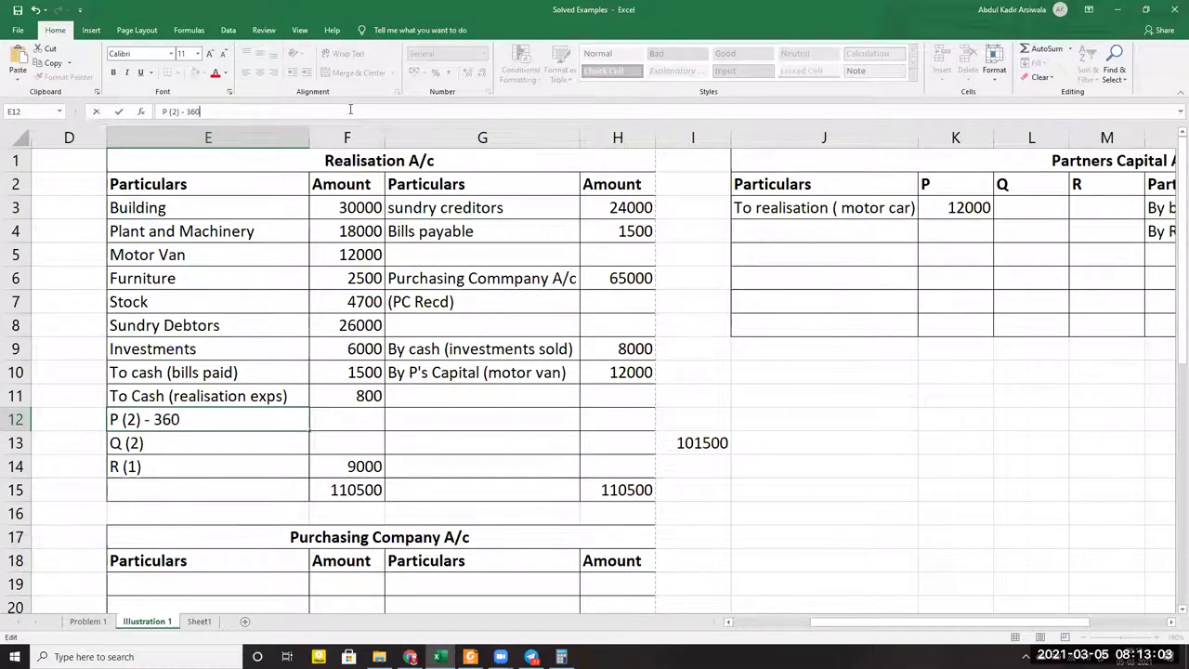
pyautogui.press('Return')
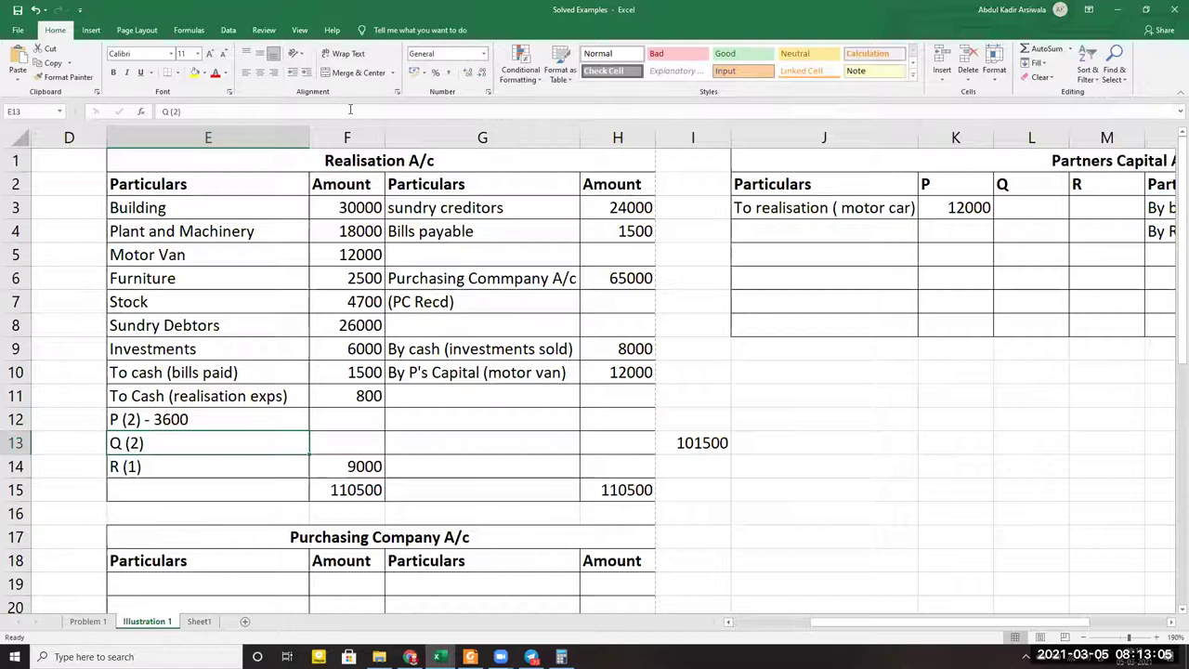
pyautogui.press('F2')
pyautogui.write('-3600')
pyautogui.press('Return')
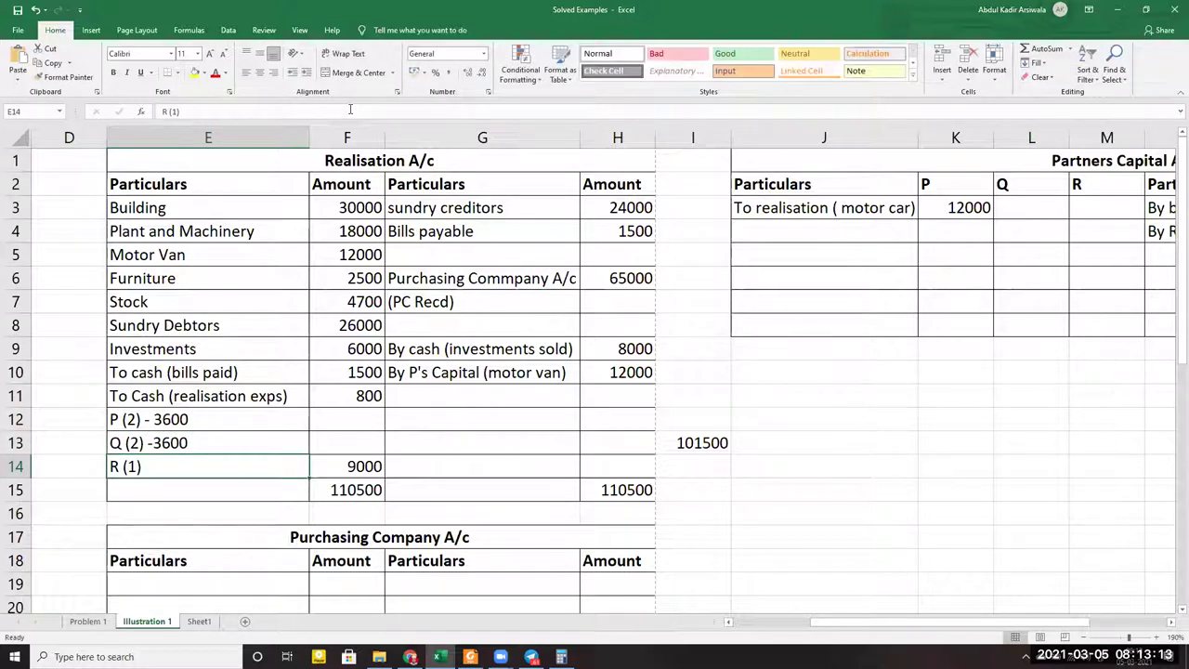
pyautogui.press('F2')
pyautogui.write('- ')
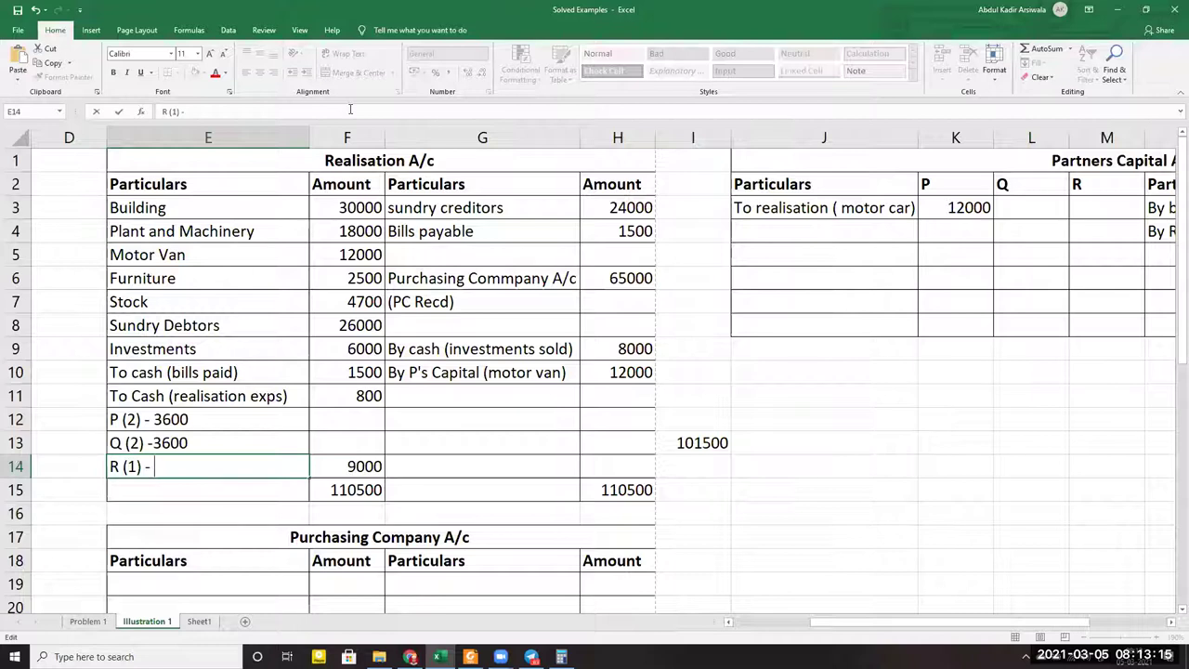
pyautogui.write('1800')
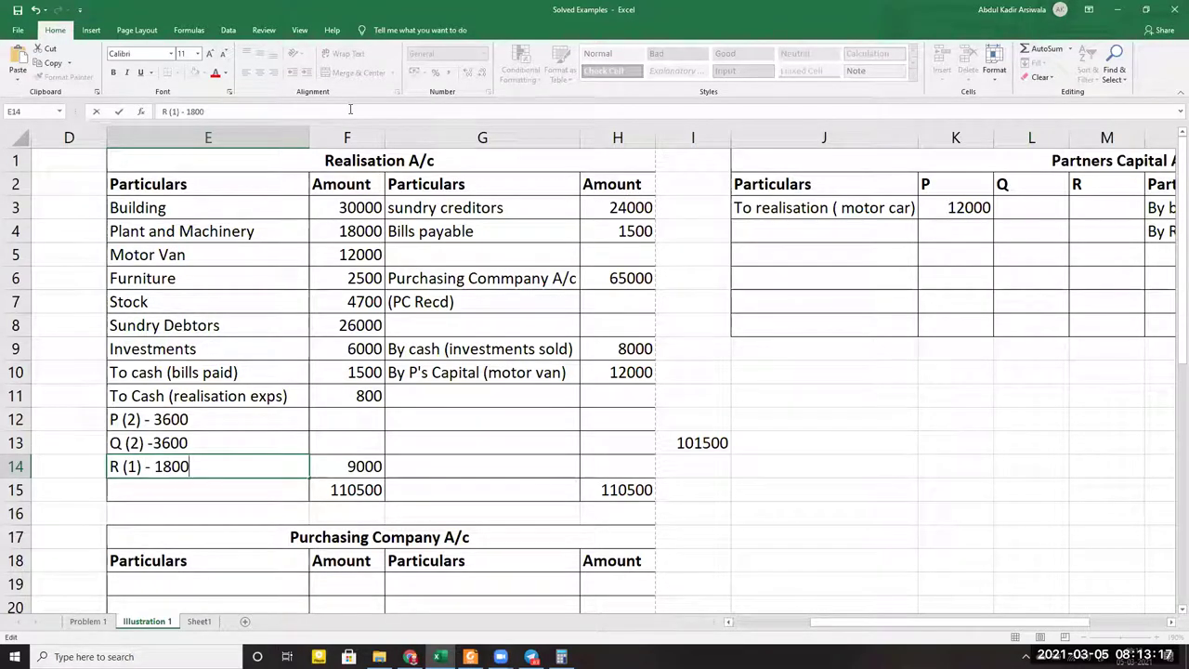
pyautogui.press('Return')
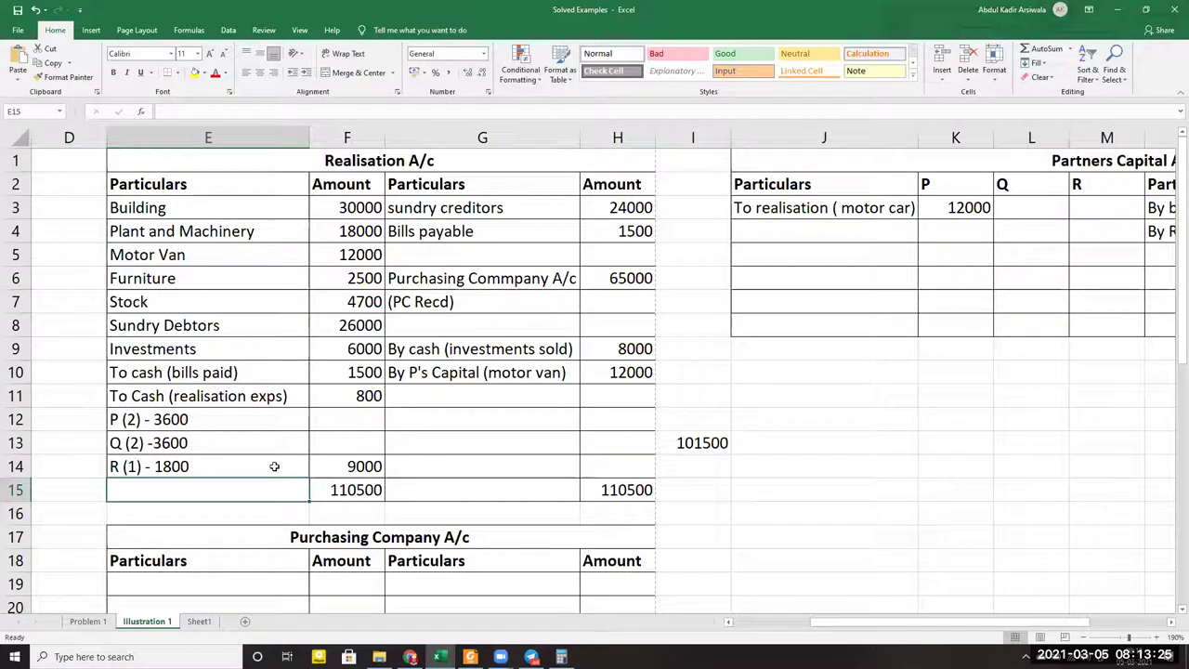
# Add a "By Realisation" row in N5:Q5 of the Partners Capital account with 3600 for P, 3600 for Q and 1800 for R
pyautogui.moveTo(852, 630); pyautogui.dragTo(864, 633)
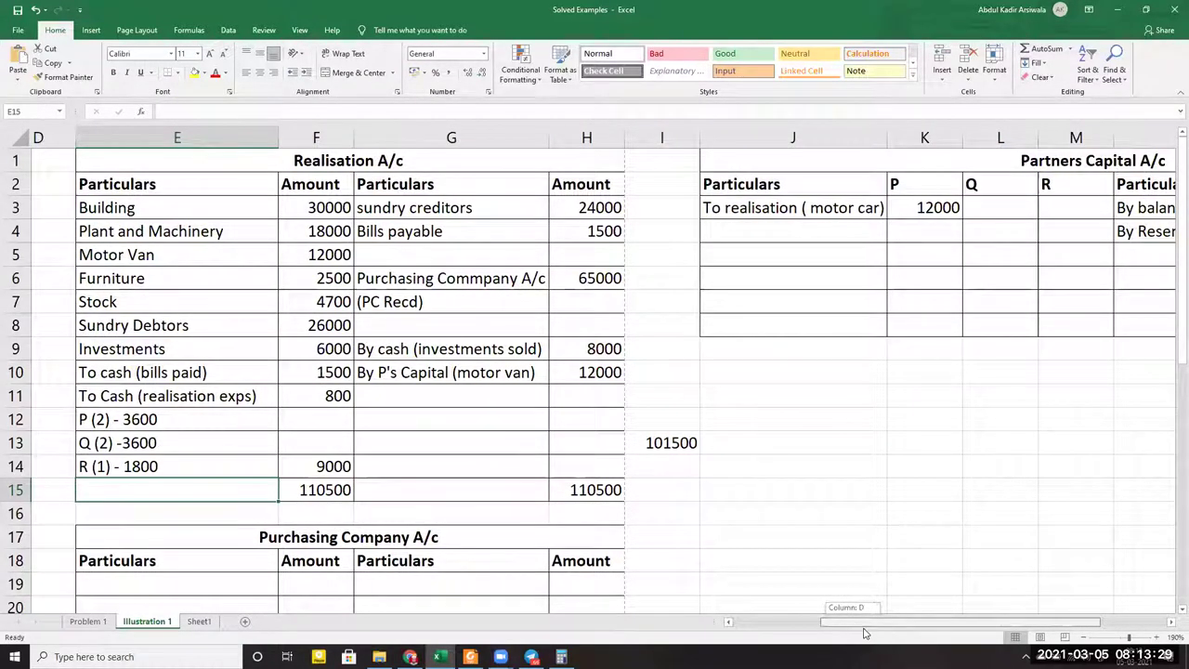
pyautogui.moveTo(864, 633); pyautogui.dragTo(931, 631)
pyautogui.click(843, 261)
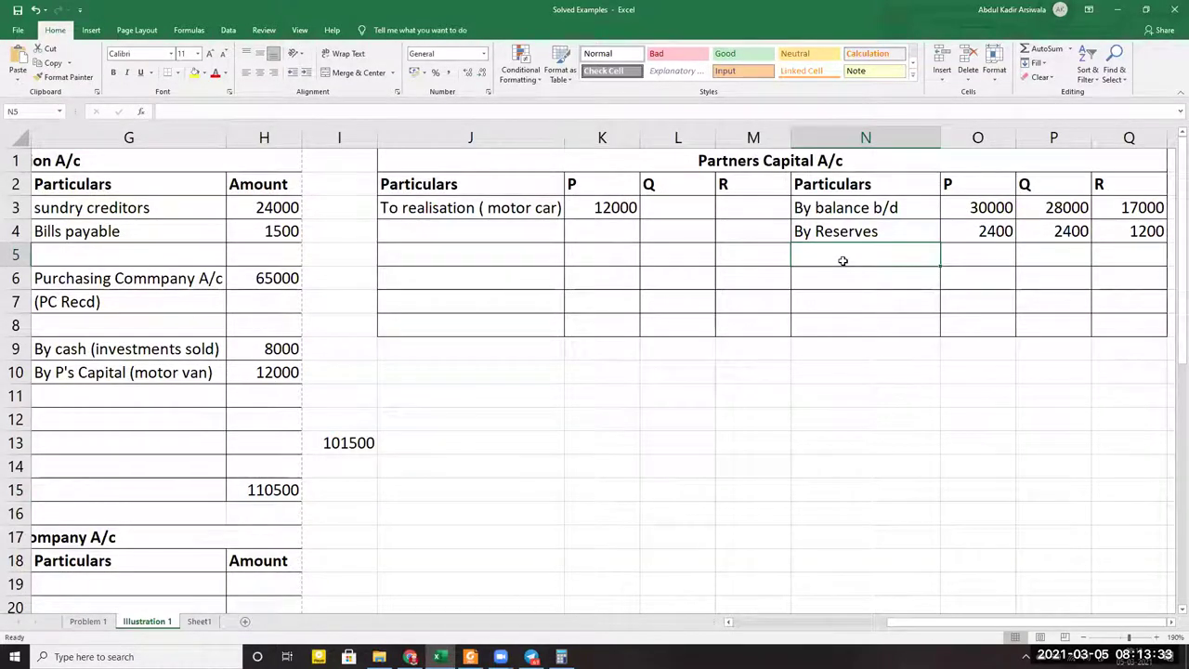
pyautogui.write('By Realisation')
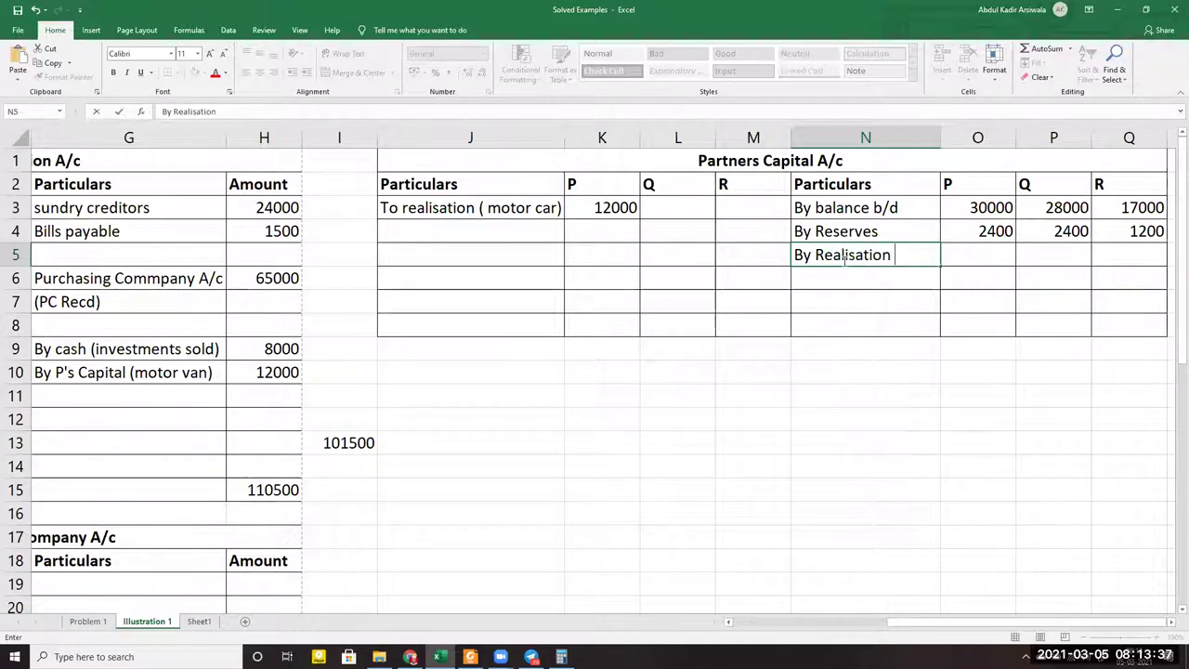
pyautogui.press('Tab')
pyautogui.write('3600')
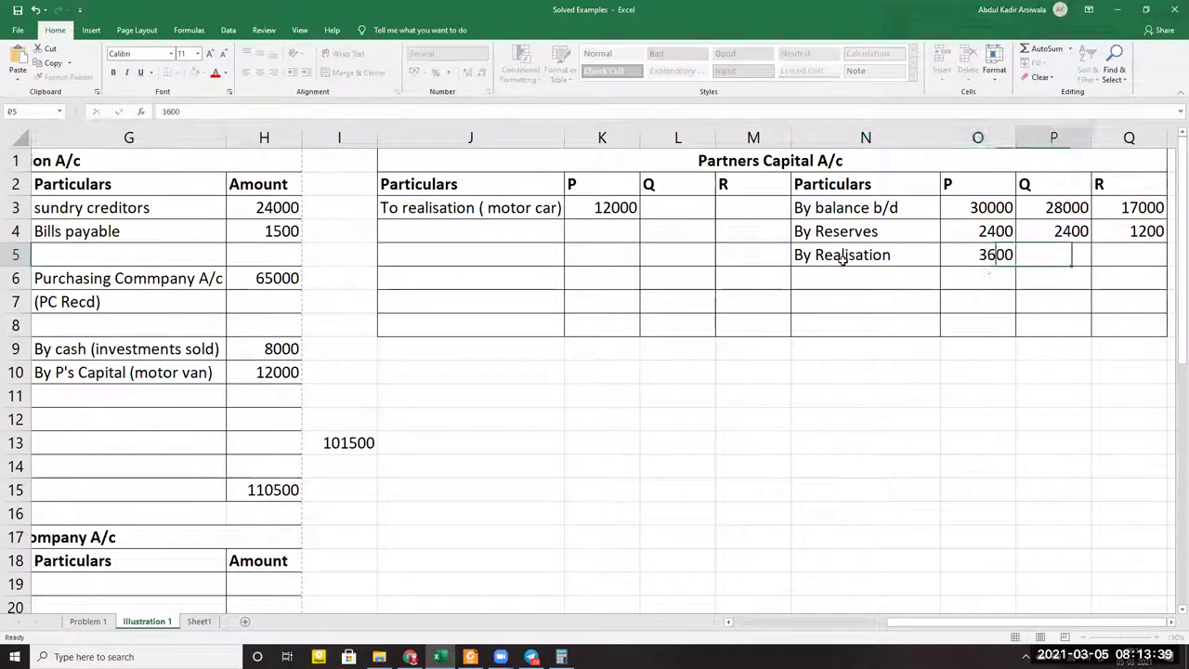
pyautogui.press('Tab')
pyautogui.write('3600')
pyautogui.press('Tab')
pyautogui.write('1800')
pyautogui.press('Return')
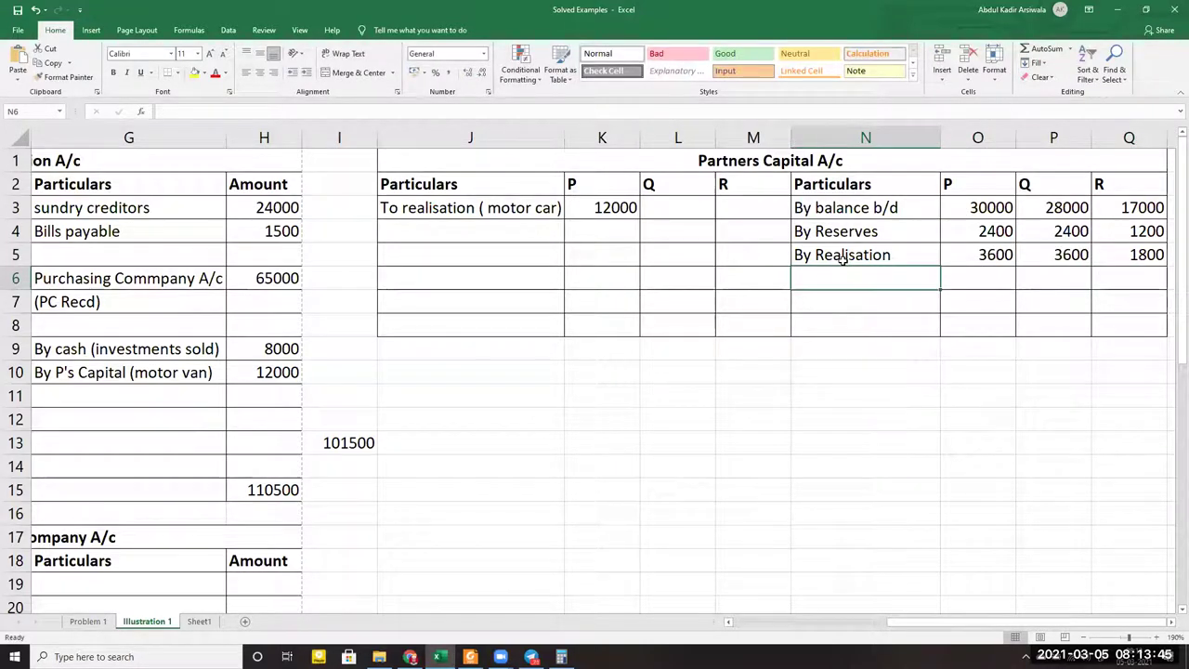
# Review the Purchasing Company entry in G6:H7 of the Realisation account alongside the Purchasing Company and Shares accounts below it
pyautogui.moveTo(1002, 622); pyautogui.dragTo(892, 622)
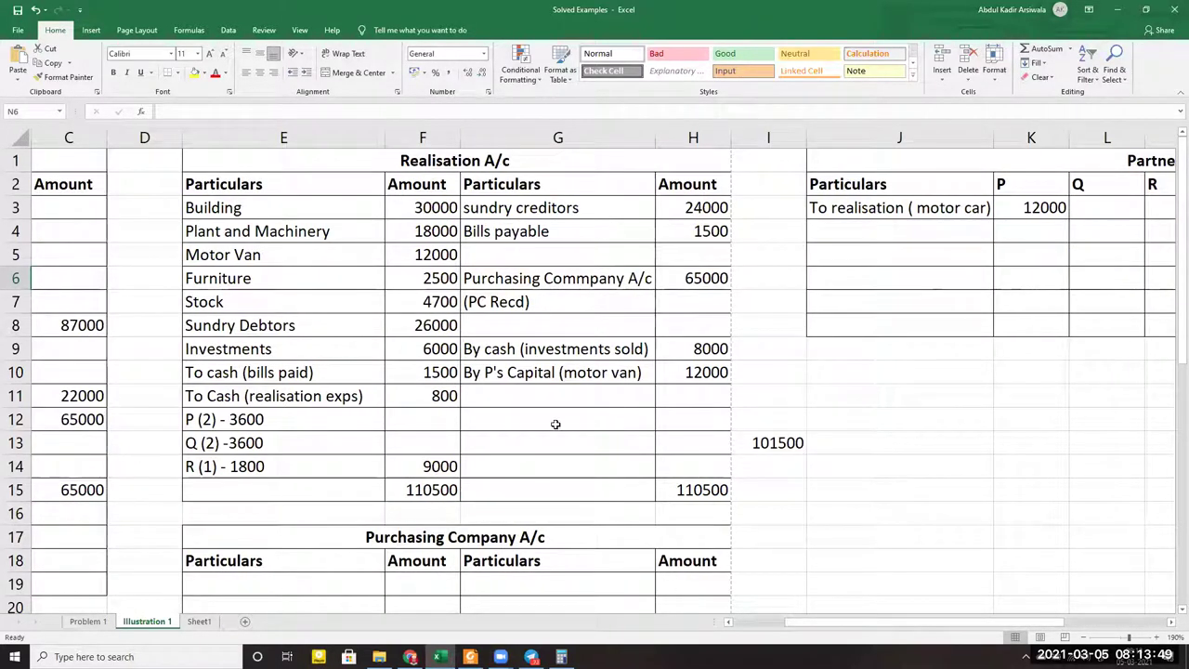
pyautogui.scroll(-2, 396, 435)
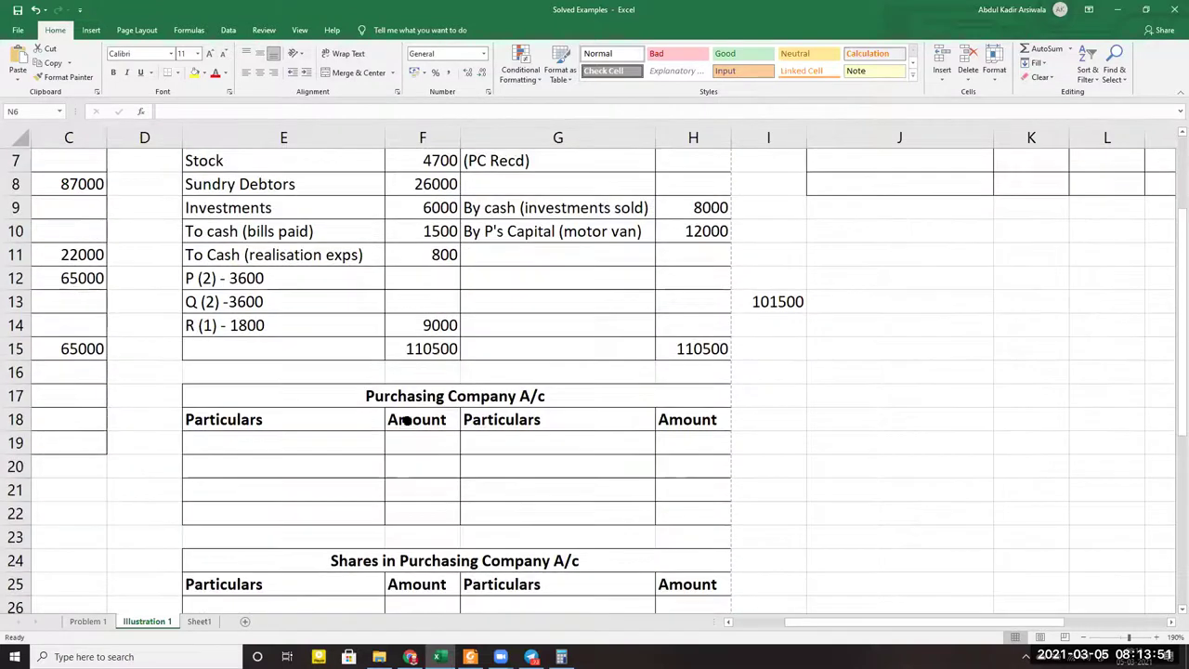
pyautogui.scroll(1, 409, 419)
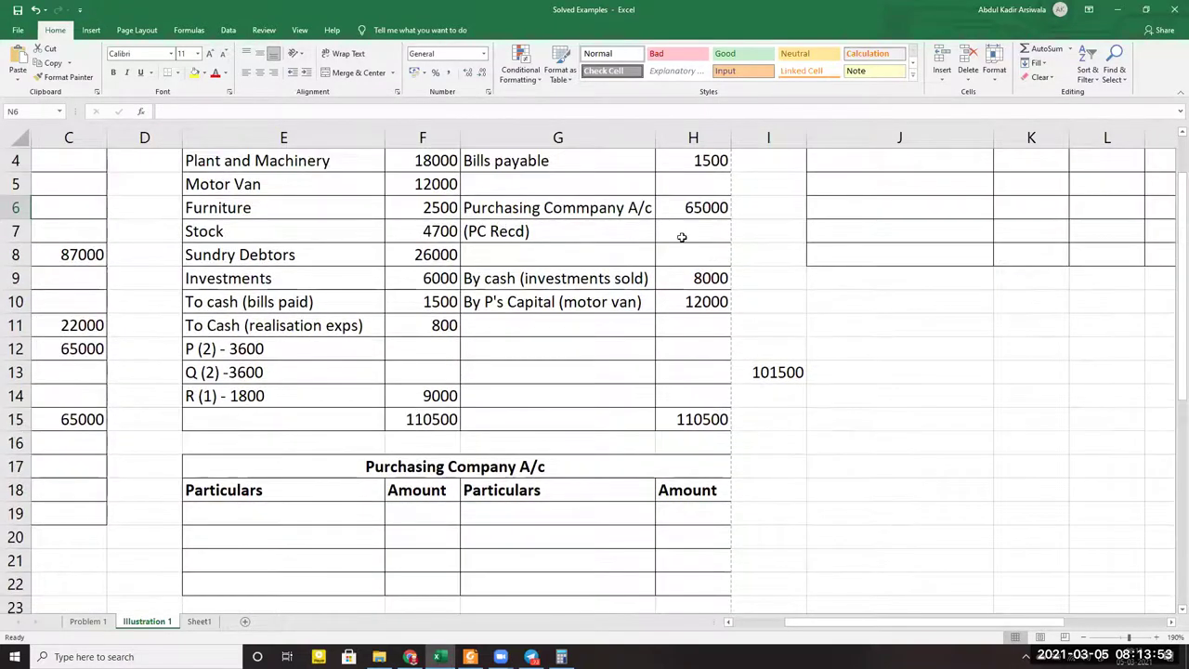
pyautogui.scroll(-4, 541, 333)
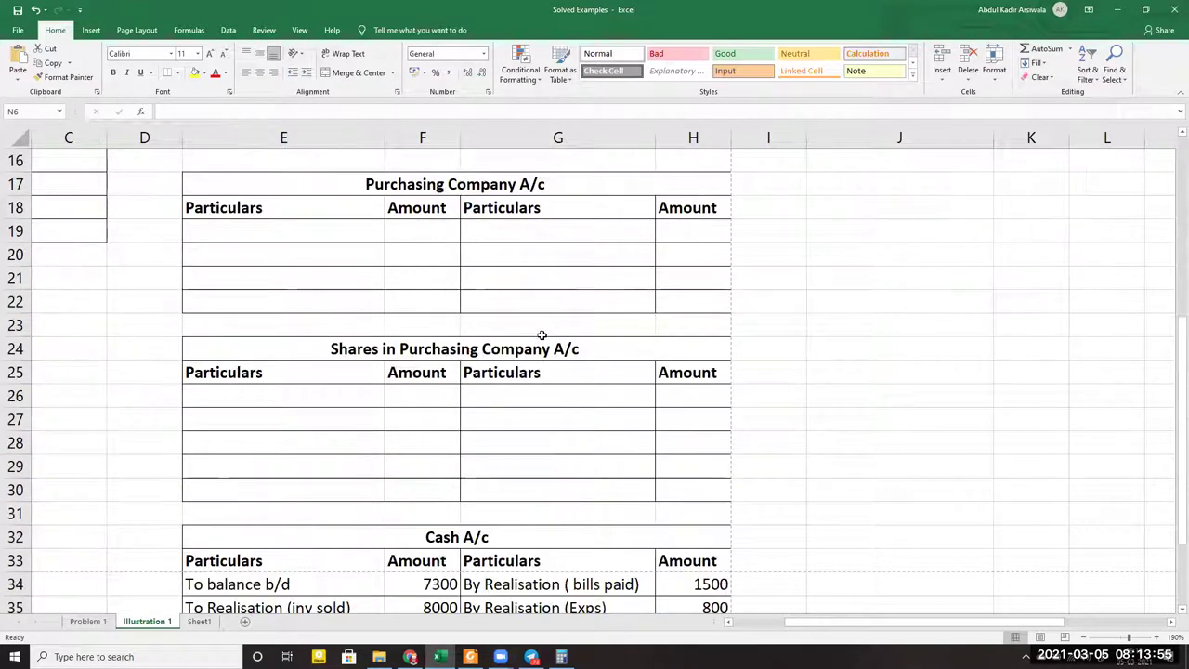
pyautogui.scroll(3, 541, 334)
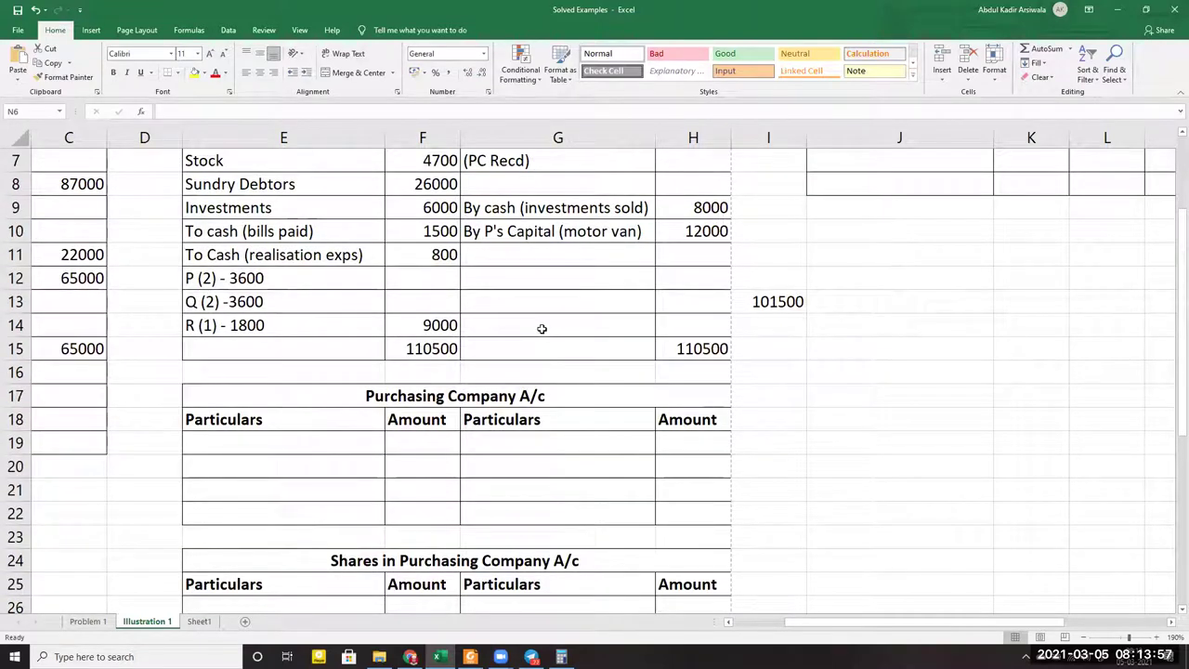
pyautogui.scroll(-2, 511, 460)
pyautogui.scroll(3, 482, 511)
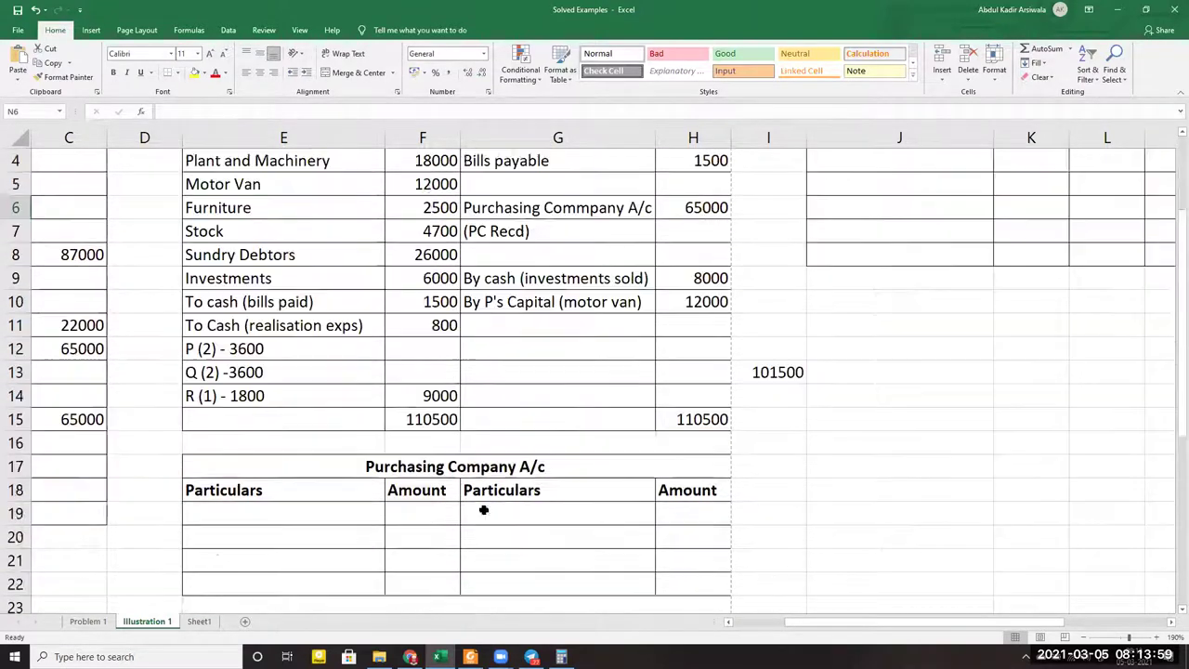
pyautogui.scroll(1, 483, 510)
pyautogui.moveTo(499, 277); pyautogui.dragTo(693, 297)
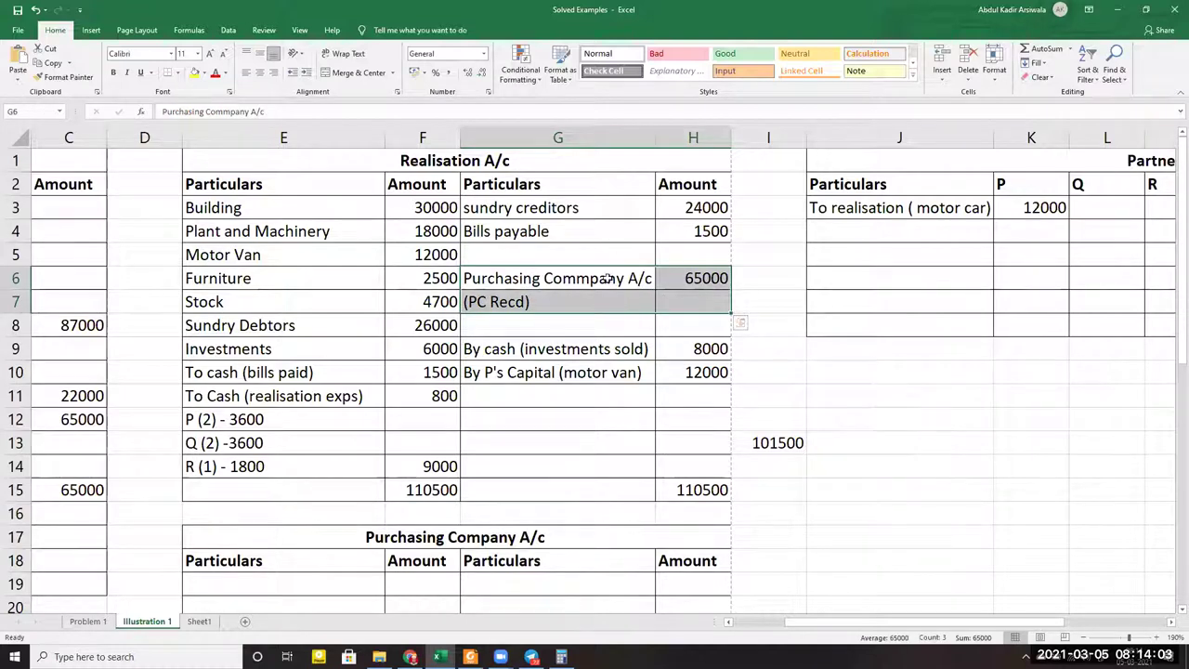
pyautogui.scroll(-1, 601, 247)
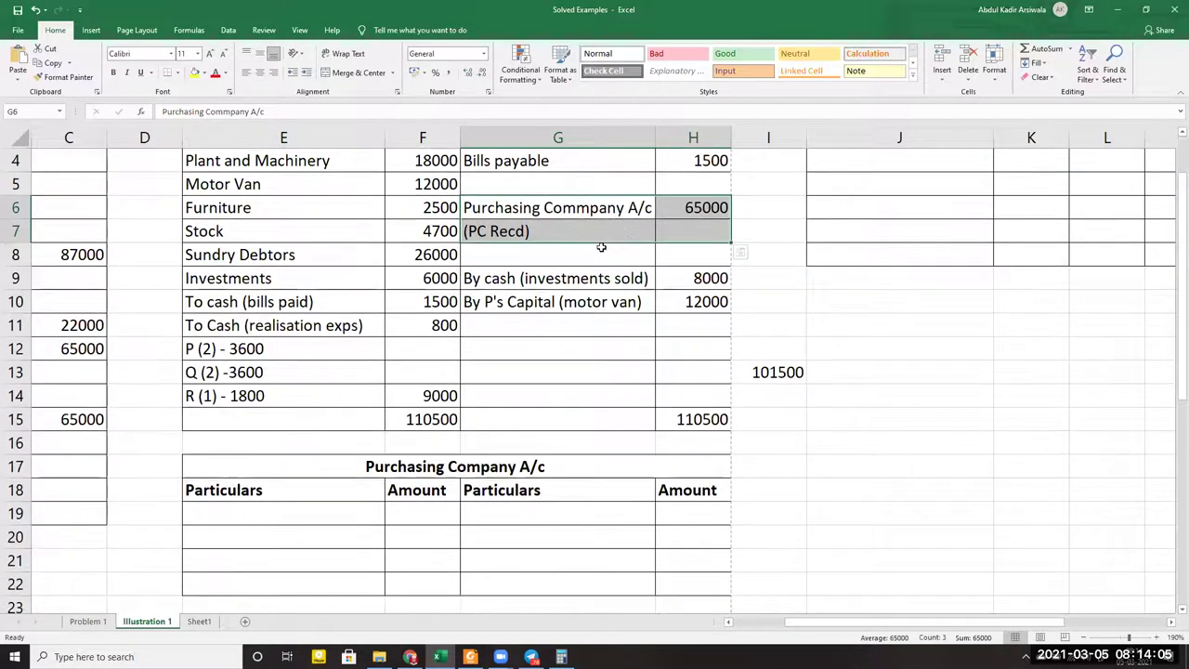
pyautogui.scroll(1, 604, 251)
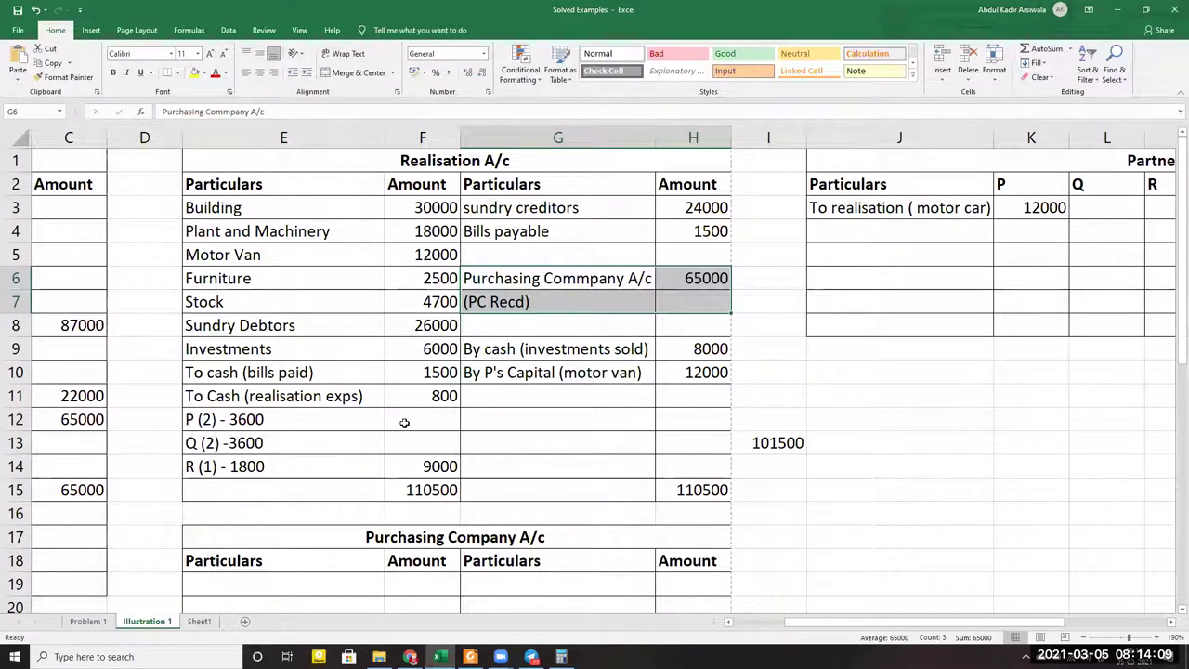
# Enter "To Realisation (PC)" in E19 with 65000 in F19 on the debit side of the Purchasing Company account
pyautogui.scroll(-1, 406, 420)
pyautogui.click(277, 507)
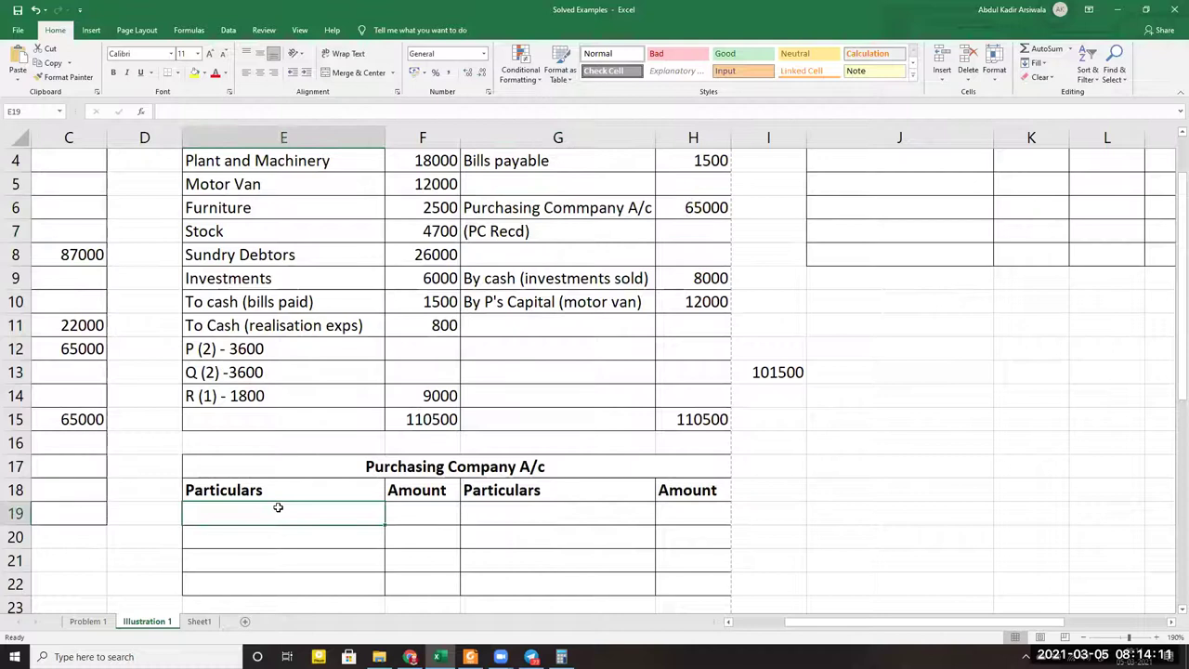
pyautogui.write('To Realisation (')
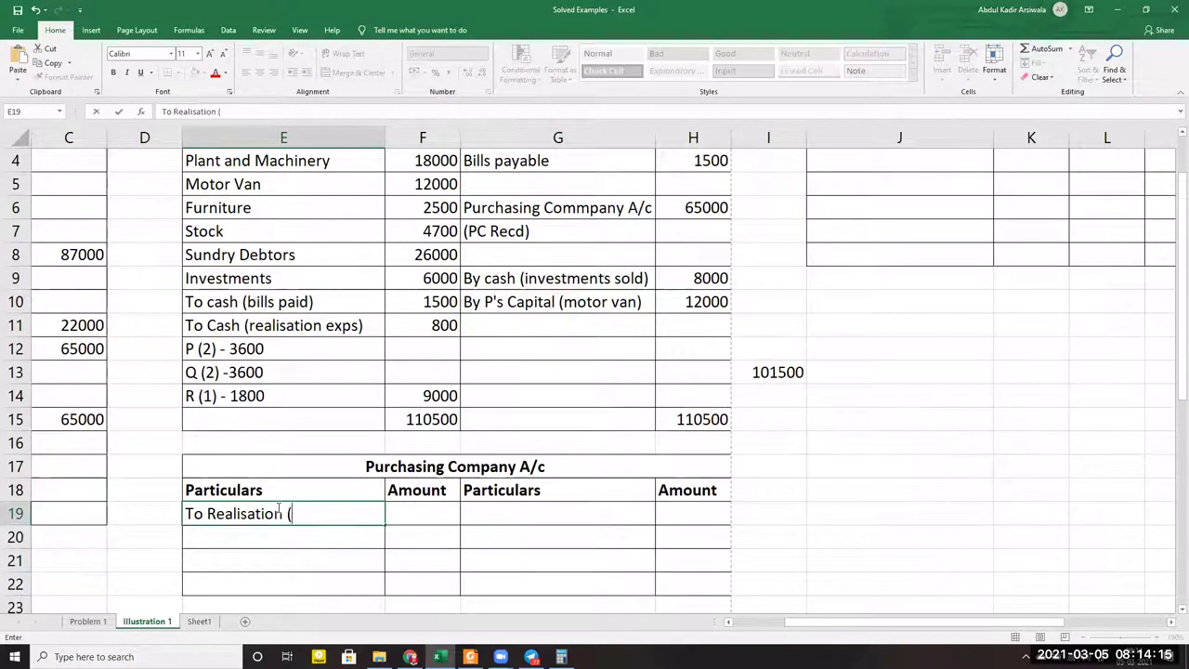
pyautogui.write('PC)')
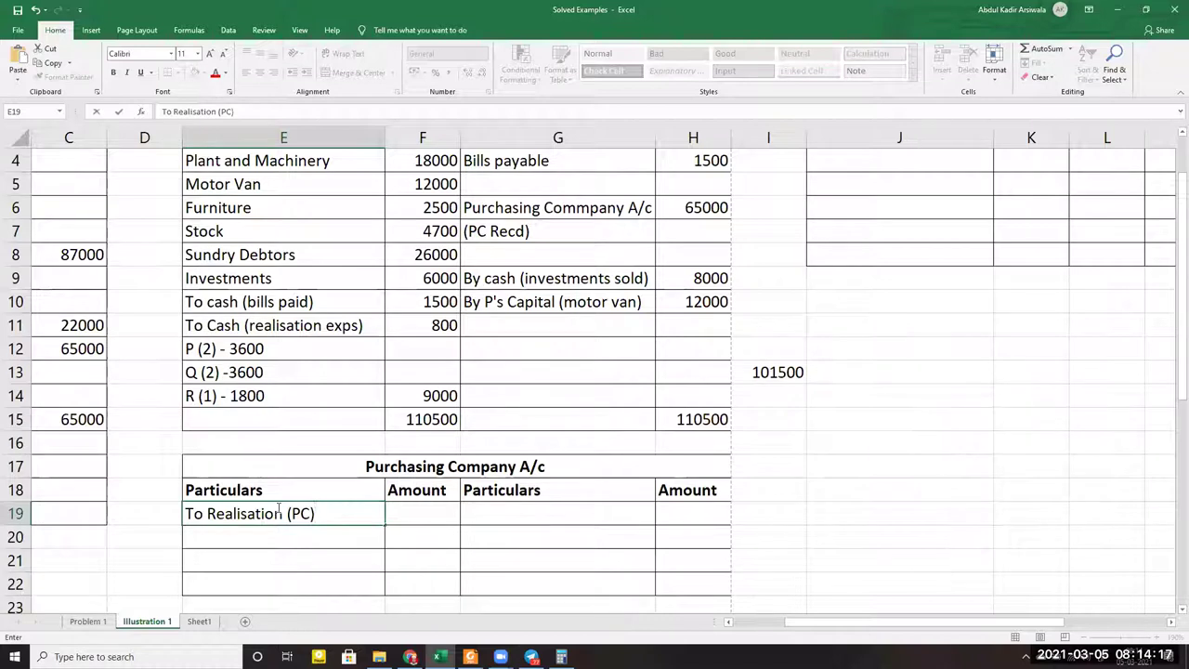
pyautogui.press('Tab')
pyautogui.write('6500')
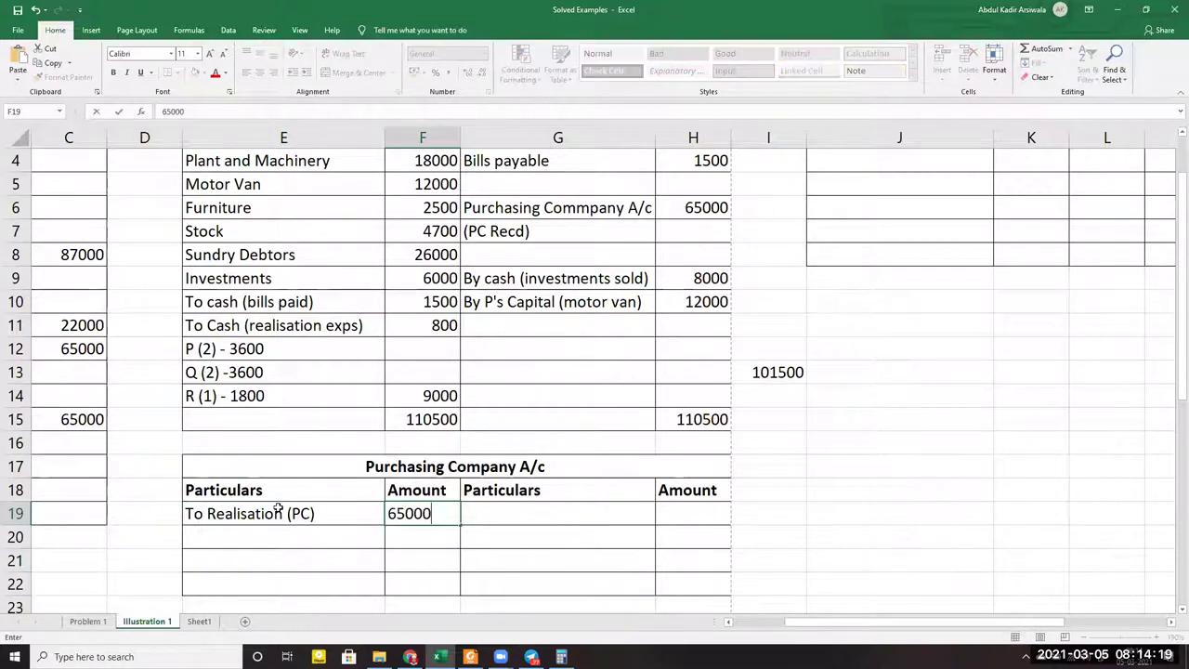
pyautogui.write('0')
pyautogui.press('Return')
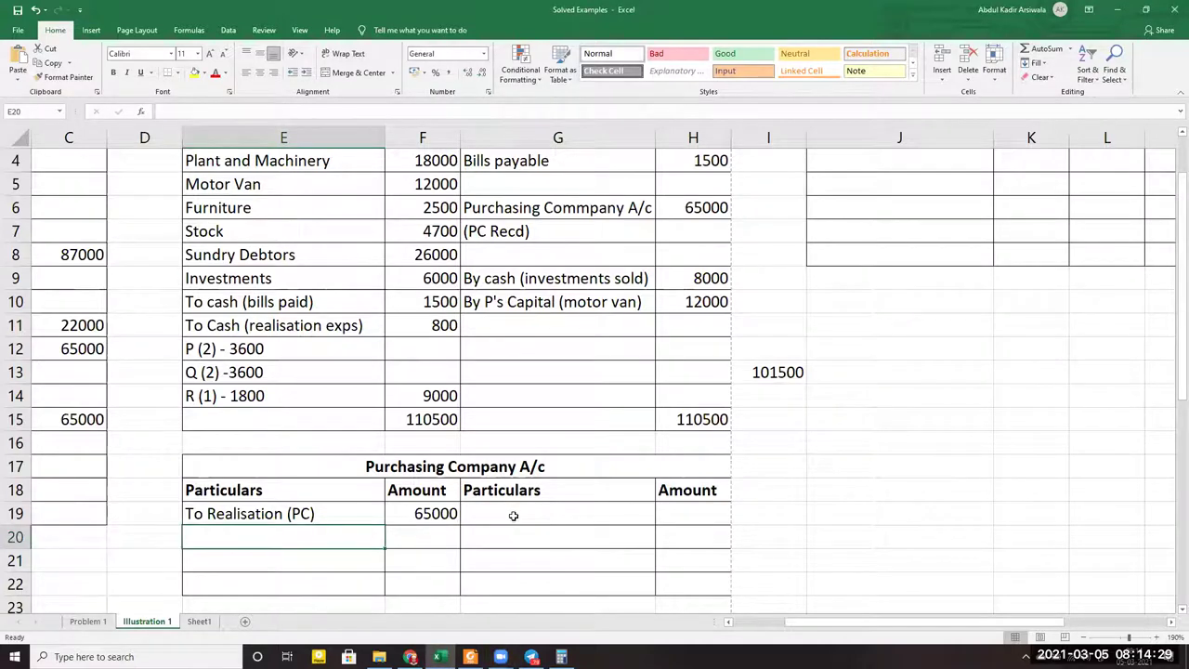
# Enter the Purchasing Company account's credit particulars as "By Shares in Purchsing" in G19 and "Company" in G20
pyautogui.scroll(-2, 509, 520)
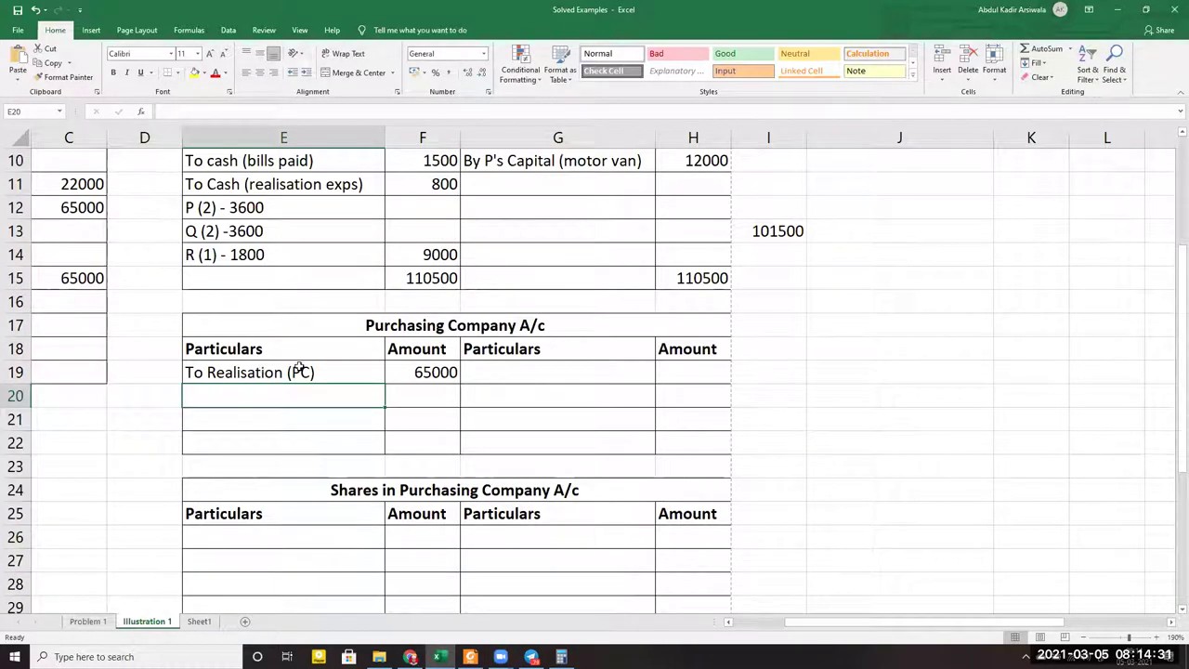
pyautogui.click(494, 372)
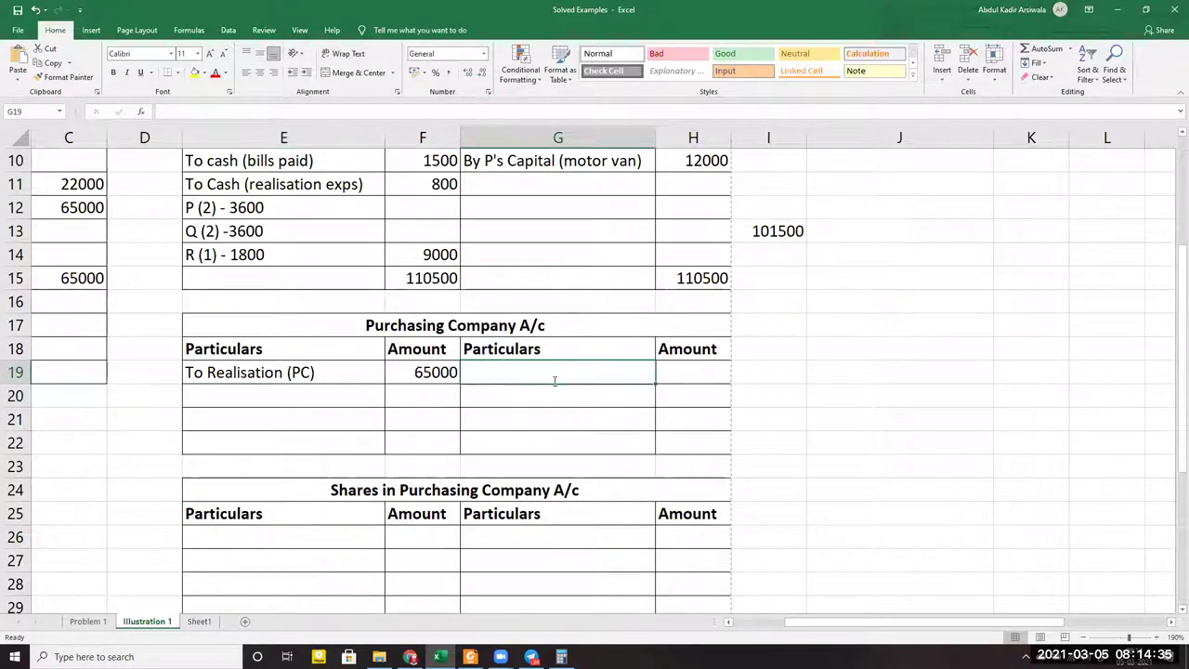
pyautogui.write('By')
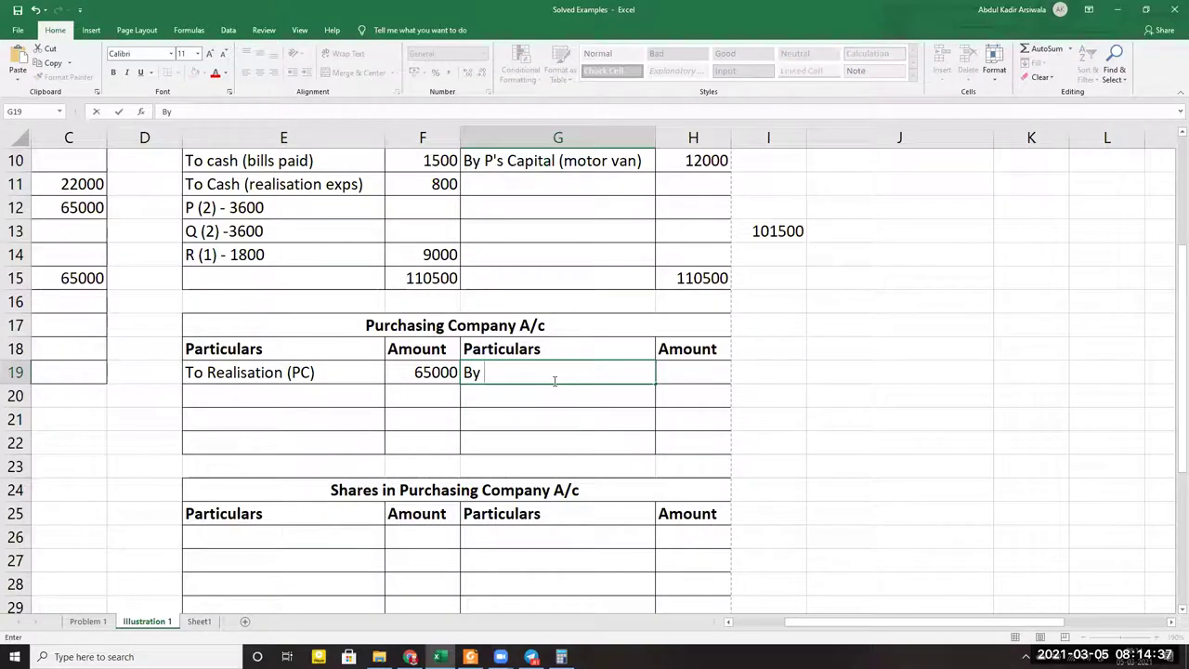
pyautogui.moveTo(982, 623); pyautogui.dragTo(925, 625)
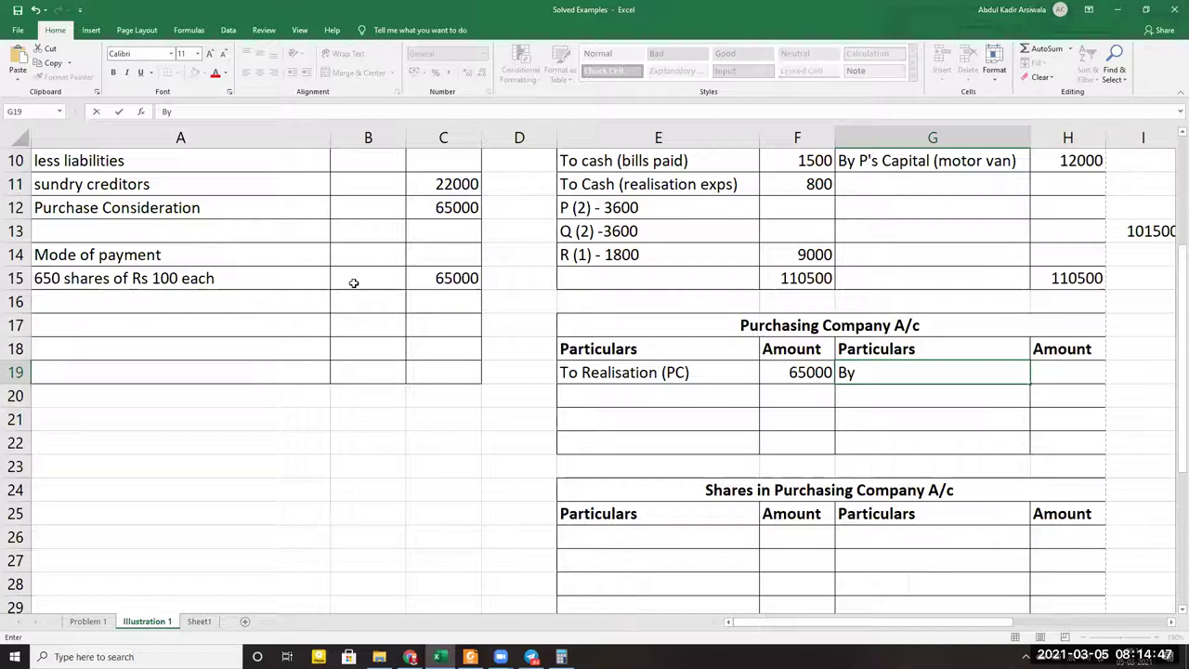
pyautogui.write('Shares i')
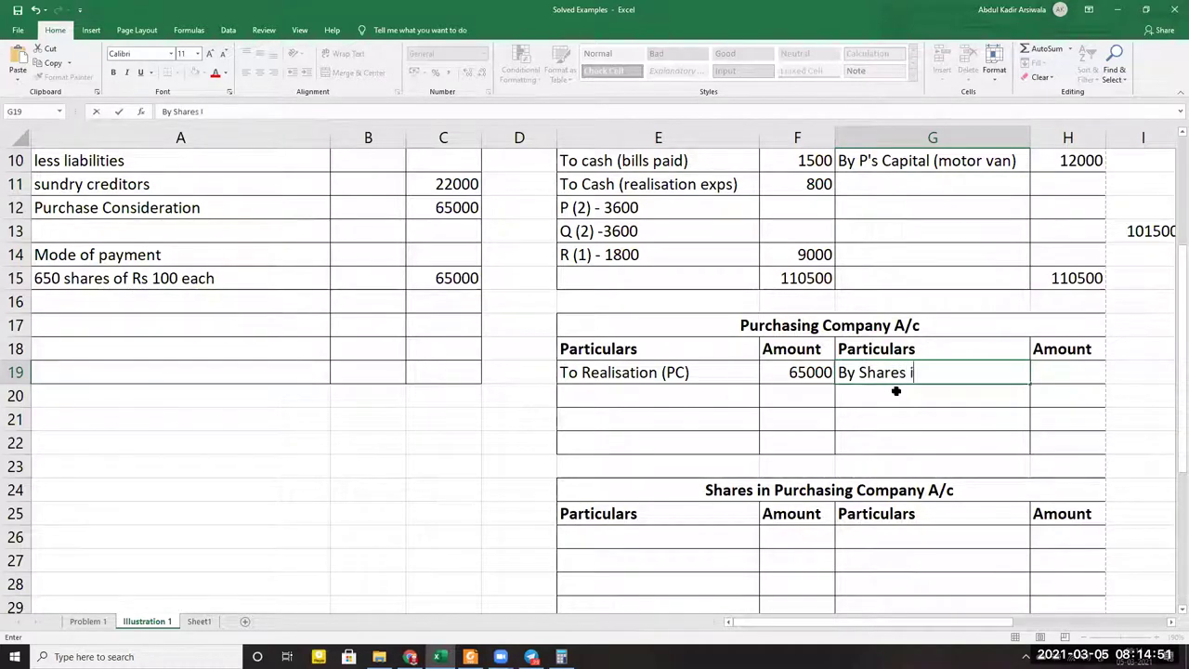
pyautogui.write('n Purchsing')
pyautogui.press('Return')
pyautogui.write('C')
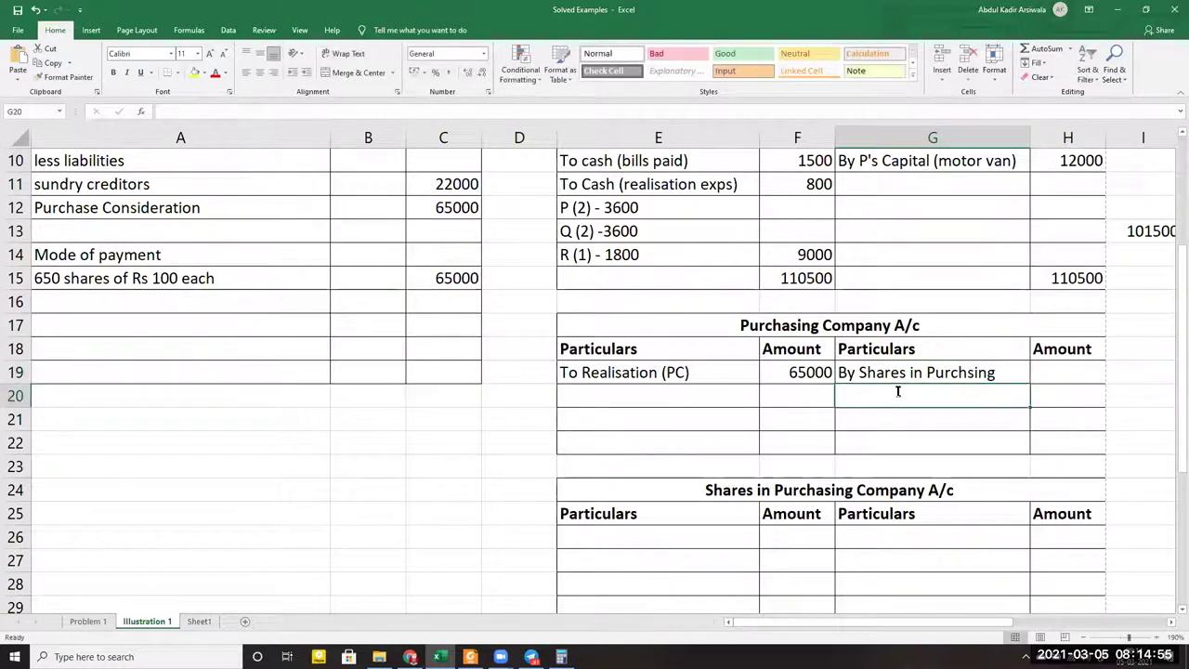
pyautogui.write('ompan')
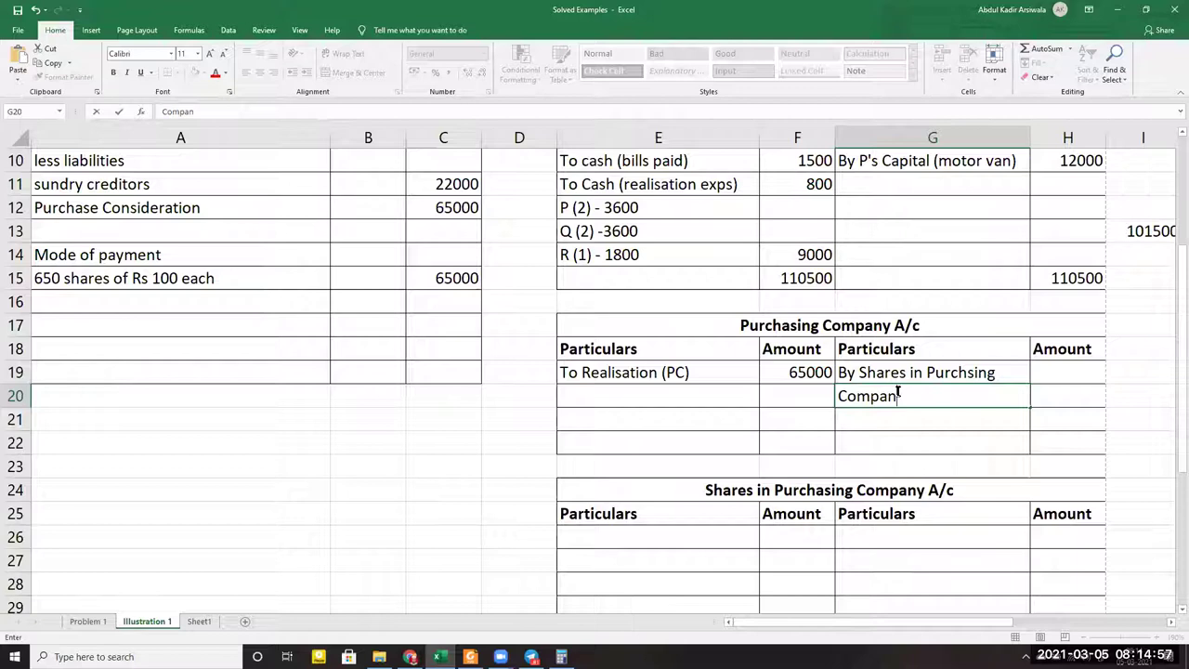
pyautogui.write('y')
# Enter 65000 in H19 as the amount of the shares entry in the Purchasing Company account
pyautogui.moveTo(728, 326); pyautogui.dragTo(860, 557)
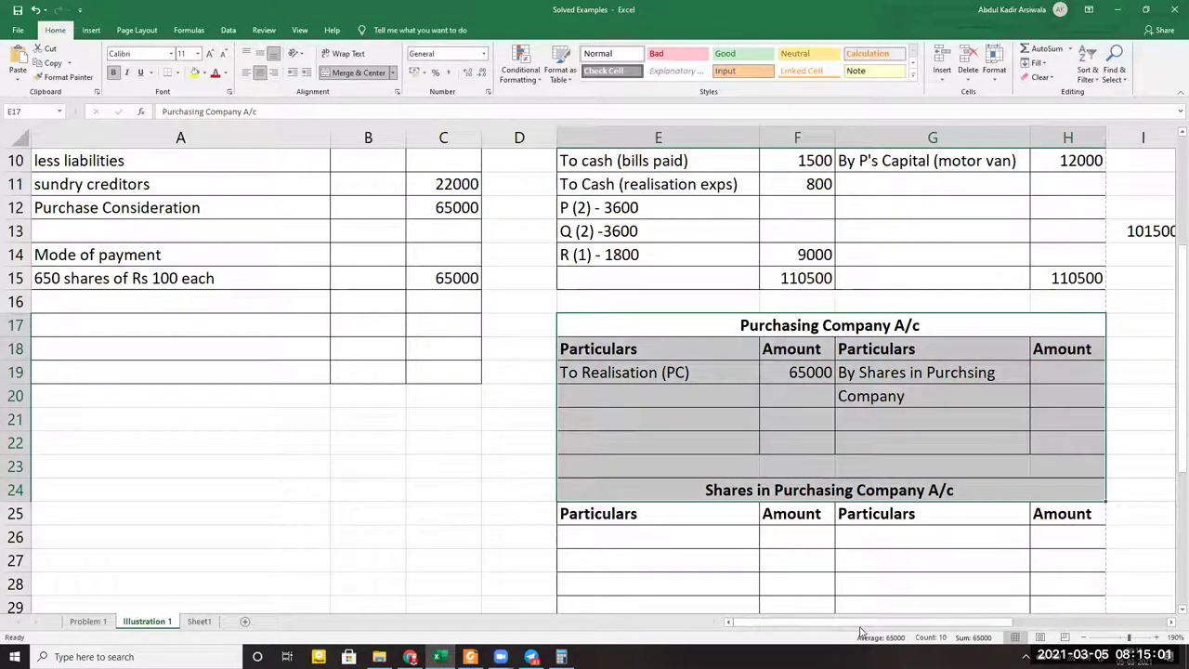
pyautogui.click(971, 460)
pyautogui.click(1065, 371)
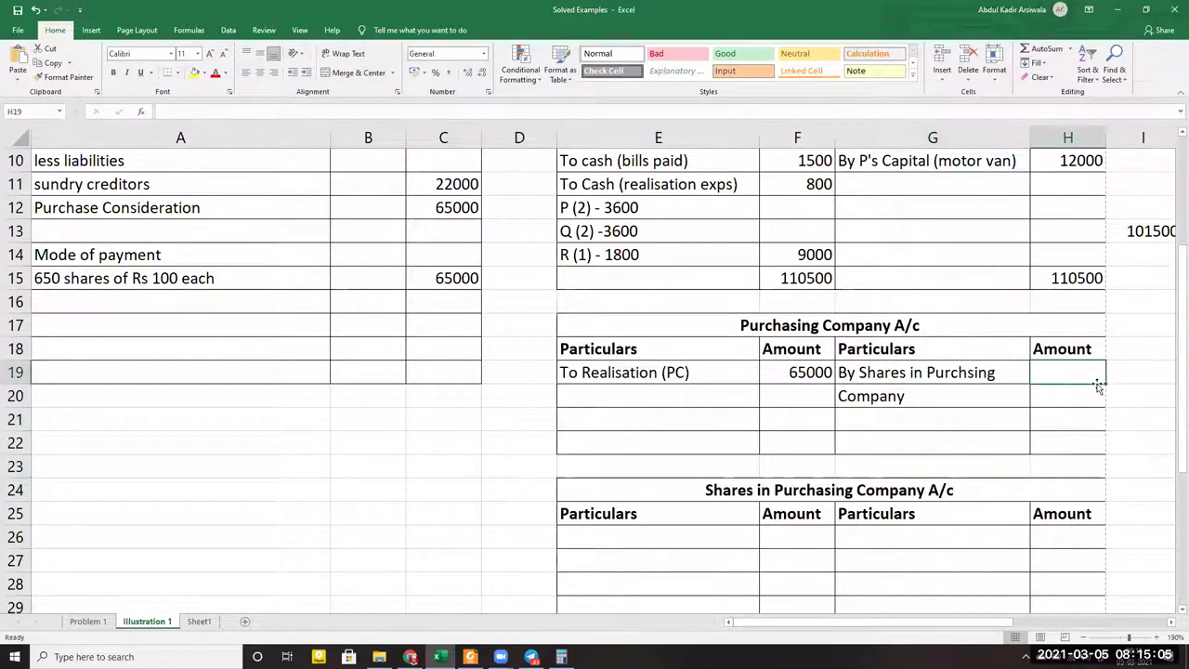
pyautogui.write('6500')
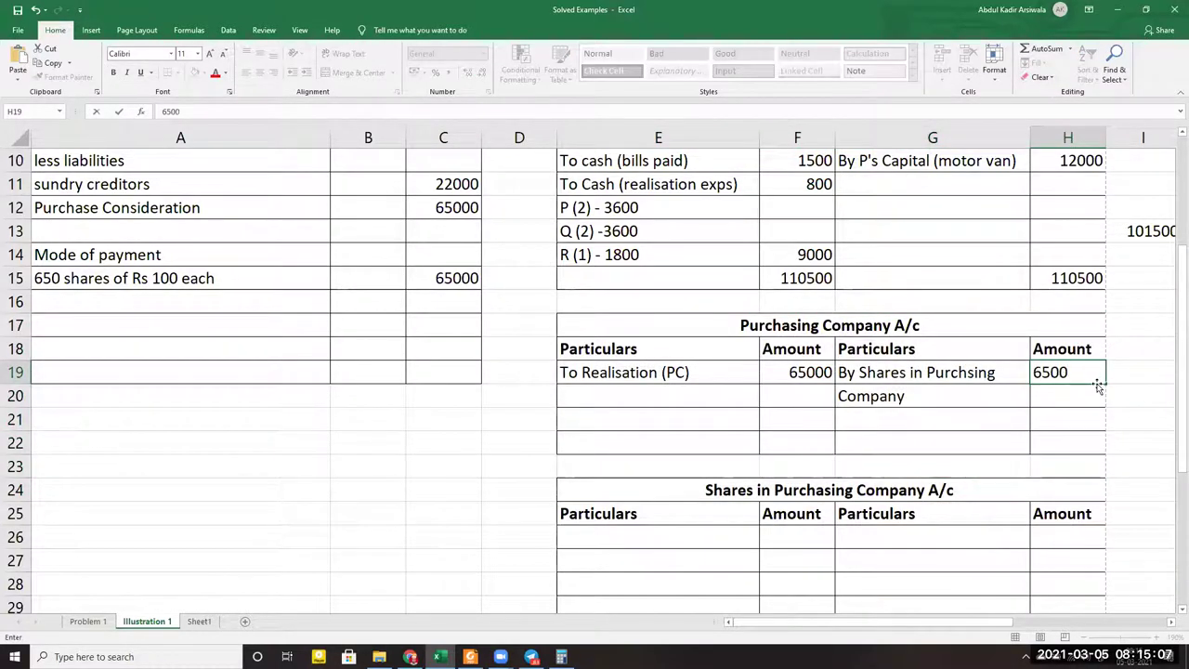
pyautogui.write('0')
pyautogui.press('Return')
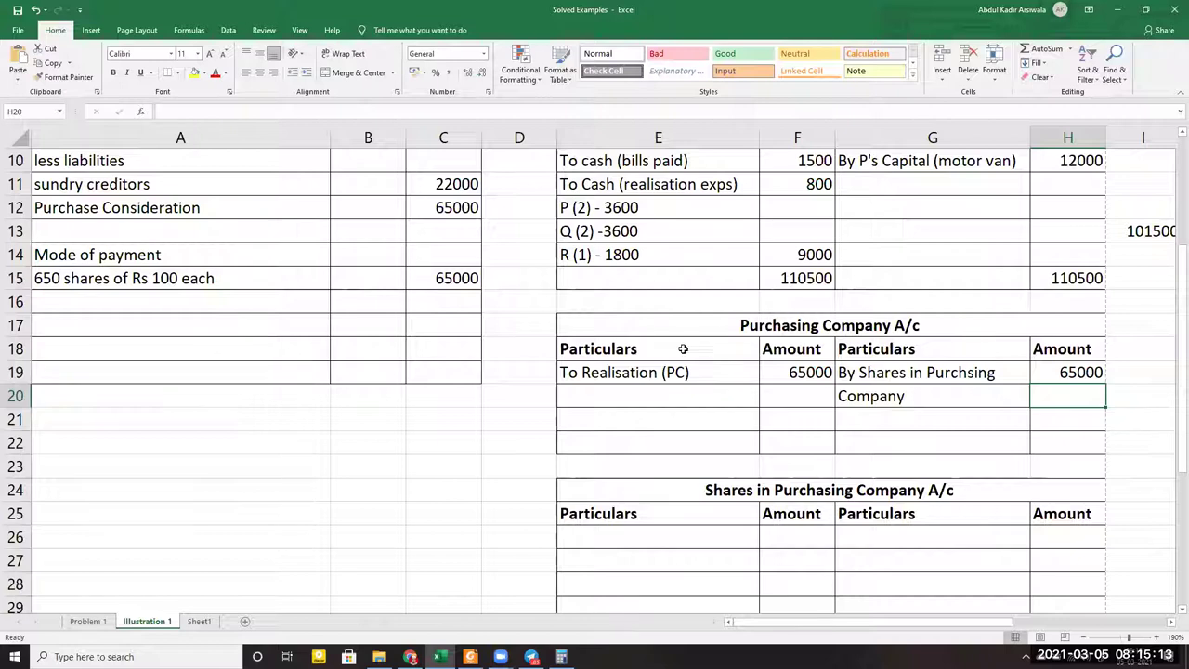
# Enter the Purchasing Company account totals as 65000 in both F22 and H22, and select its shares entry G19:H20
pyautogui.moveTo(685, 341); pyautogui.dragTo(906, 414)
pyautogui.click(898, 425)
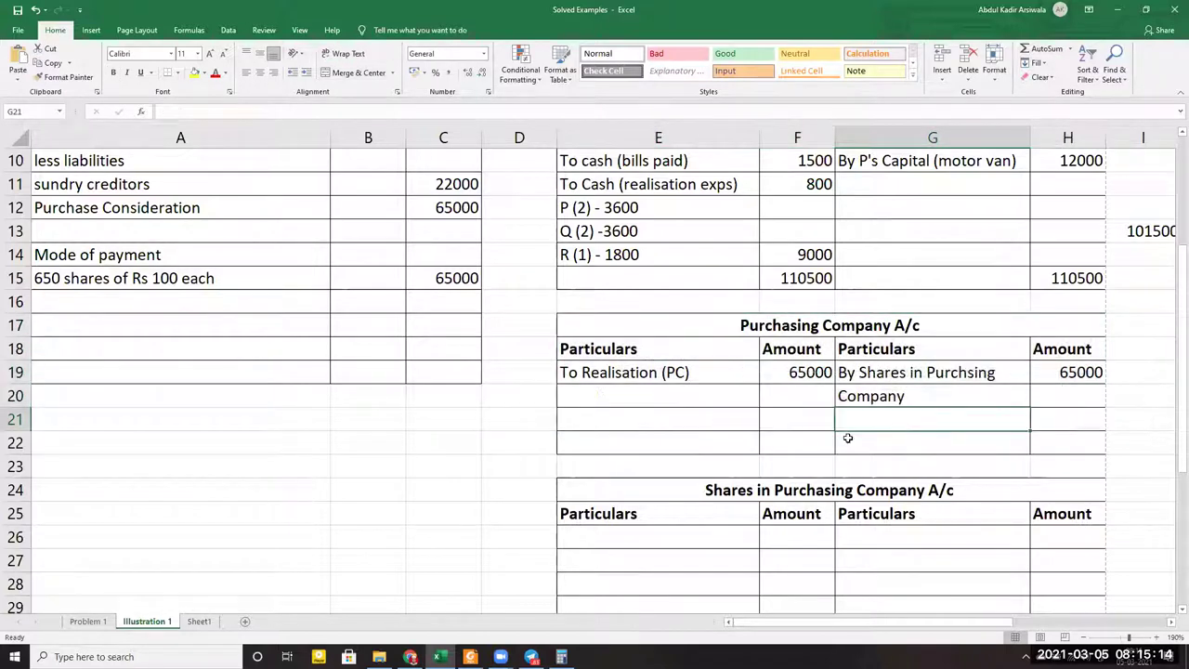
pyautogui.click(798, 446)
pyautogui.write('65000')
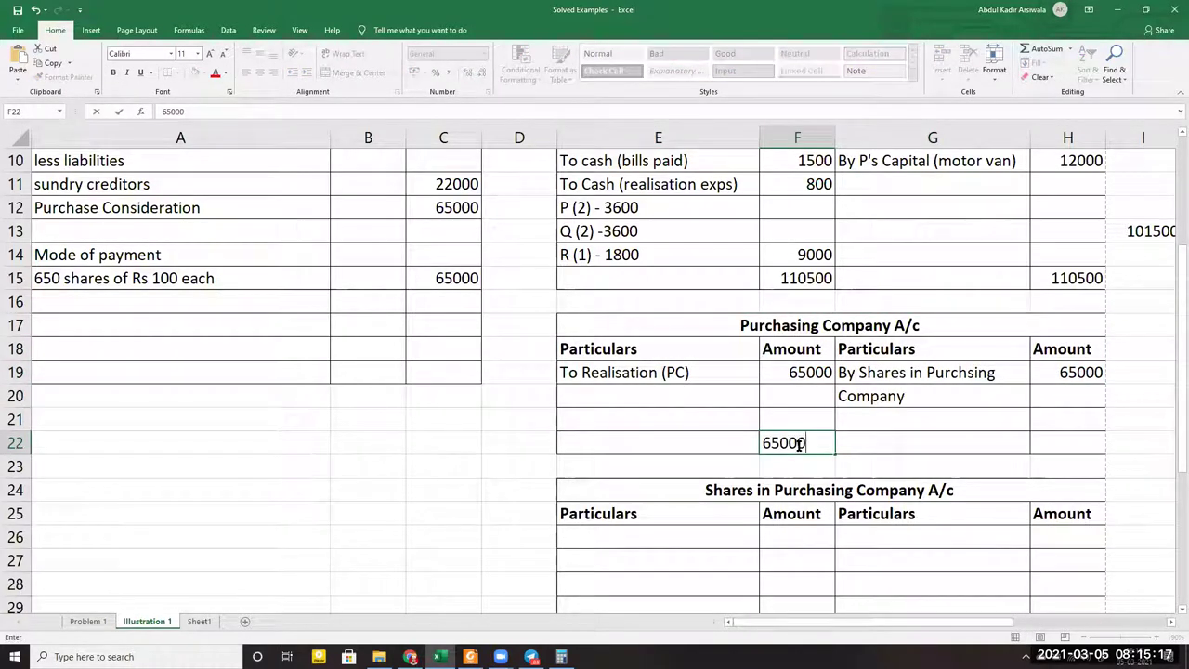
pyautogui.click(1045, 444)
pyautogui.write('65000')
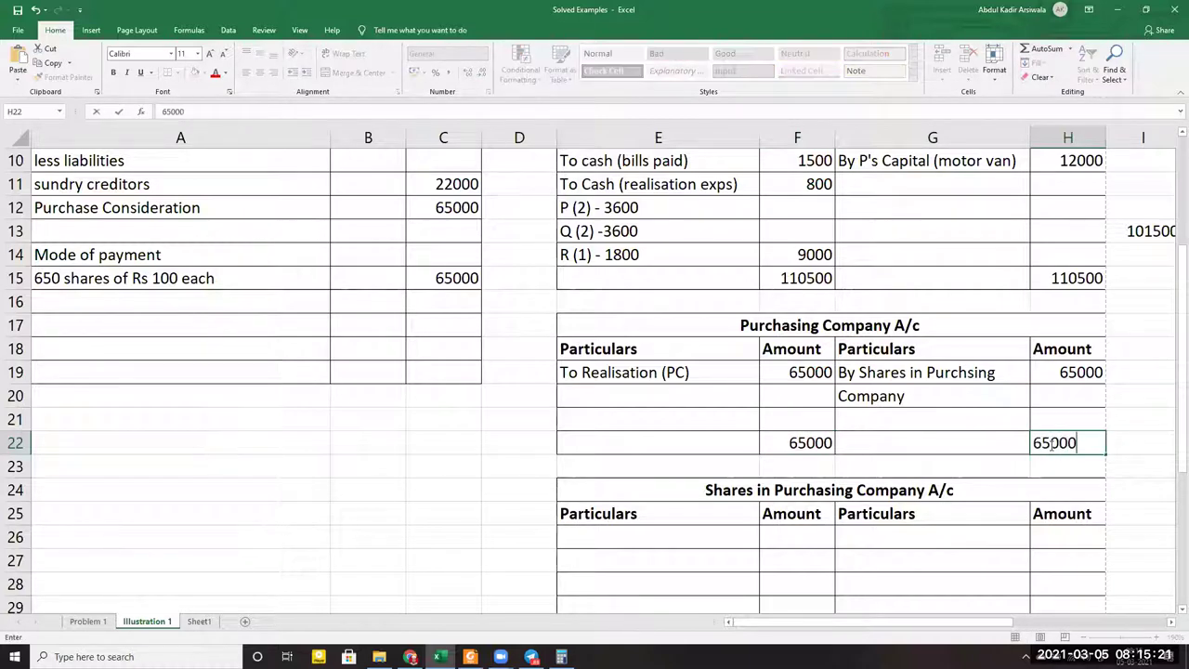
pyautogui.press('Return')
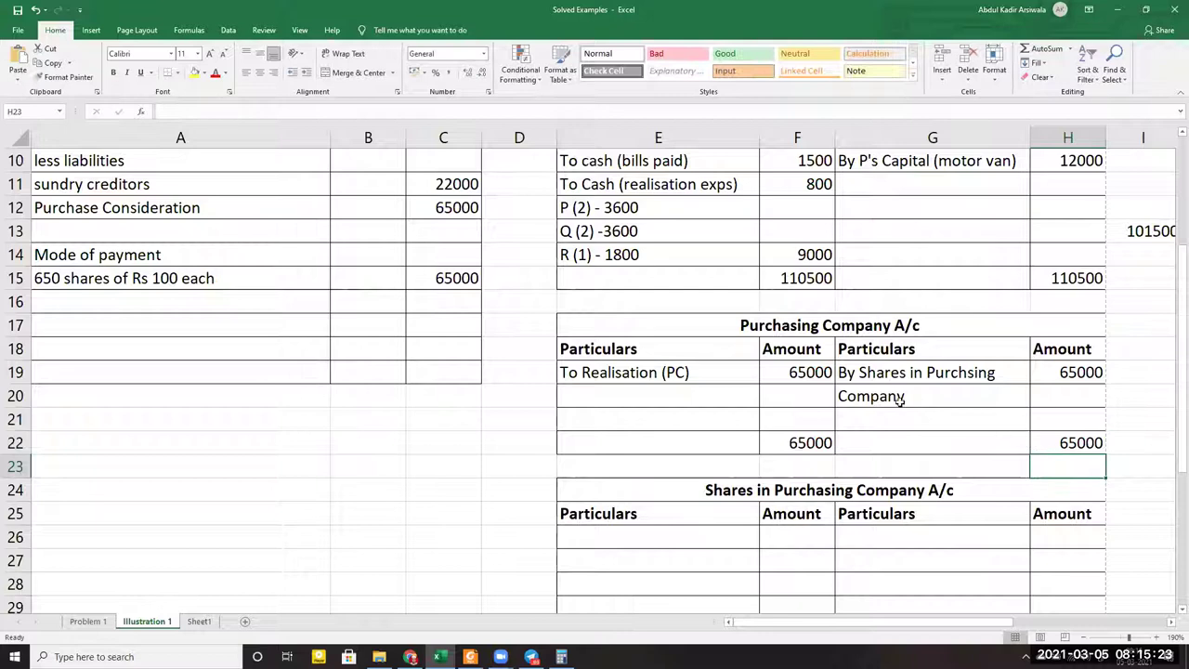
pyautogui.moveTo(881, 374); pyautogui.dragTo(1033, 397)
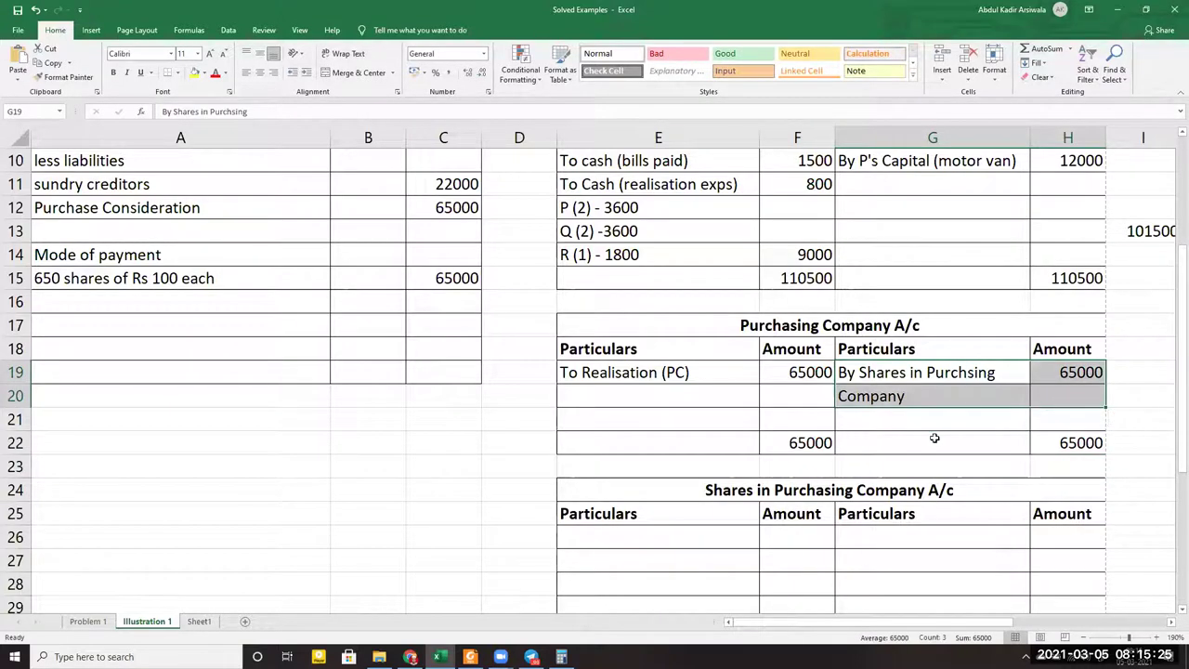
# Enter "To Purchasing Company" in E26 with 65000 in F26 on the debit side of the Shares in Purchasing Company account
pyautogui.scroll(-2, 935, 436)
pyautogui.click(663, 392)
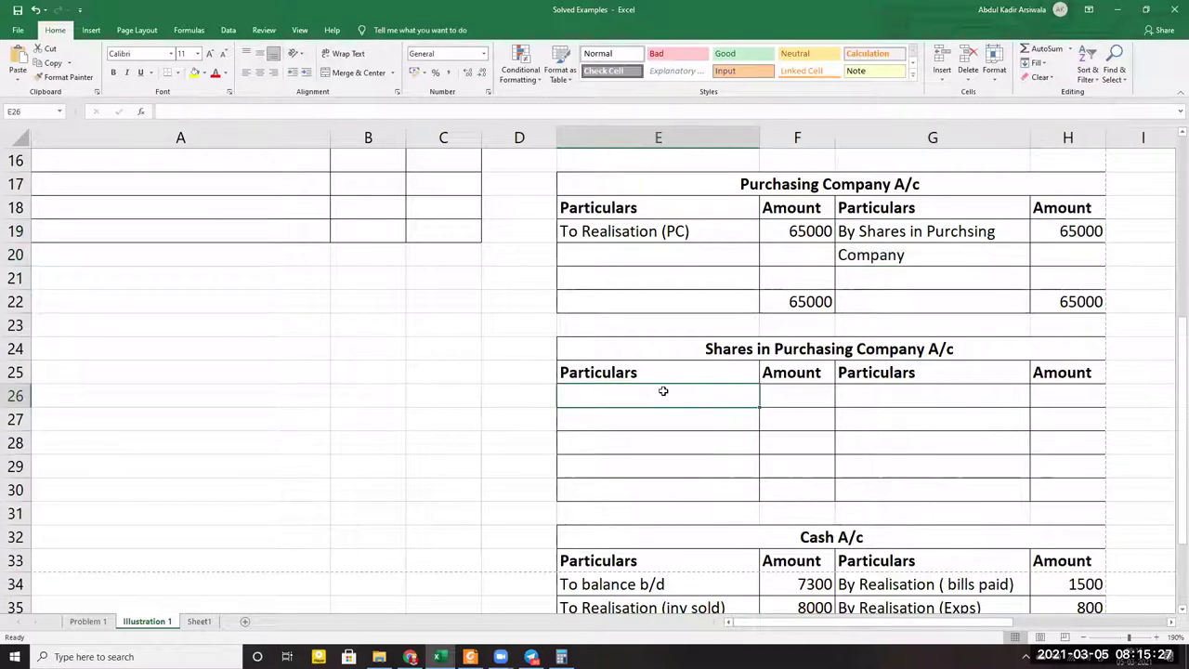
pyautogui.write('To ')
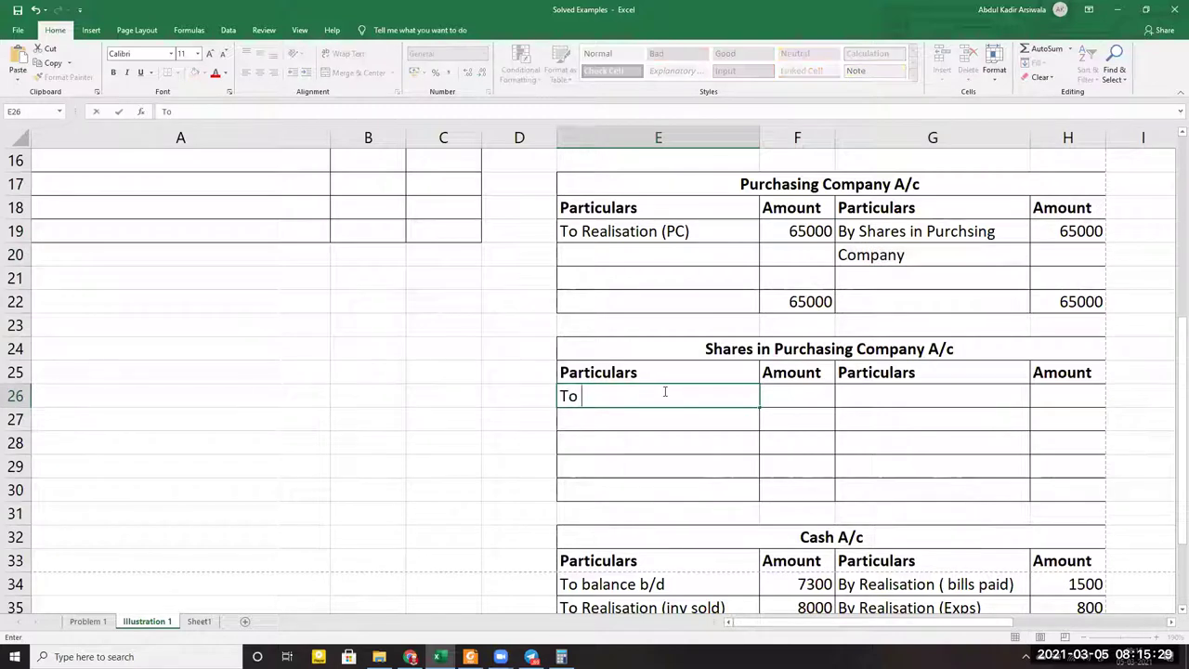
pyautogui.write('Purch')
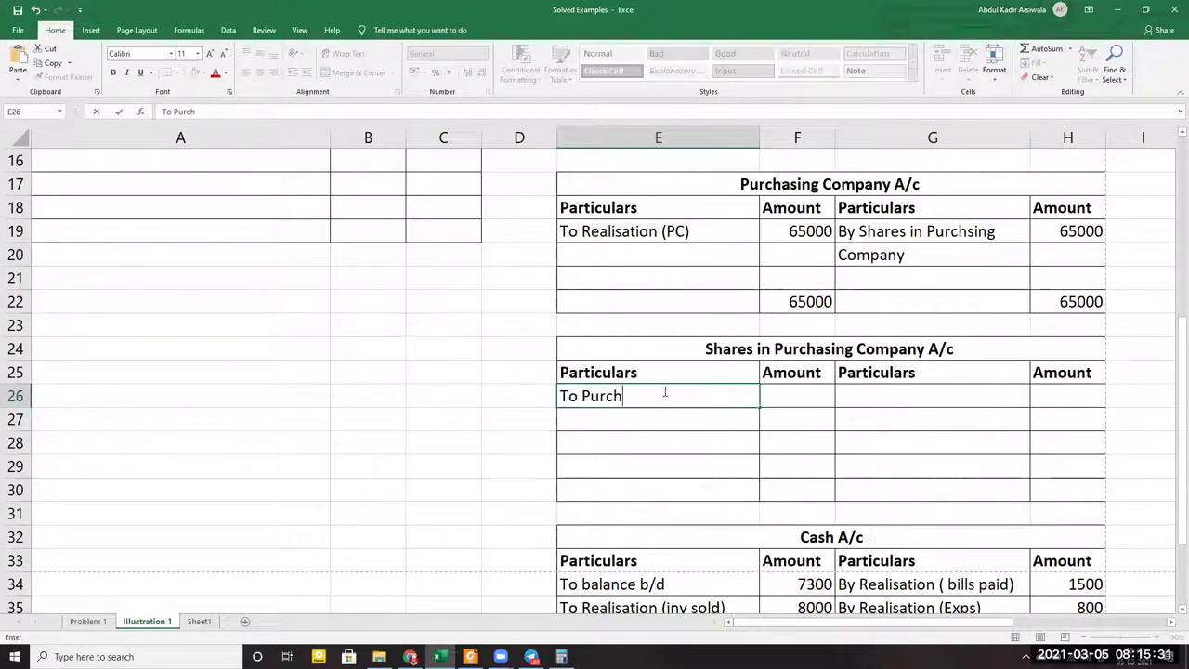
pyautogui.write('asing Company')
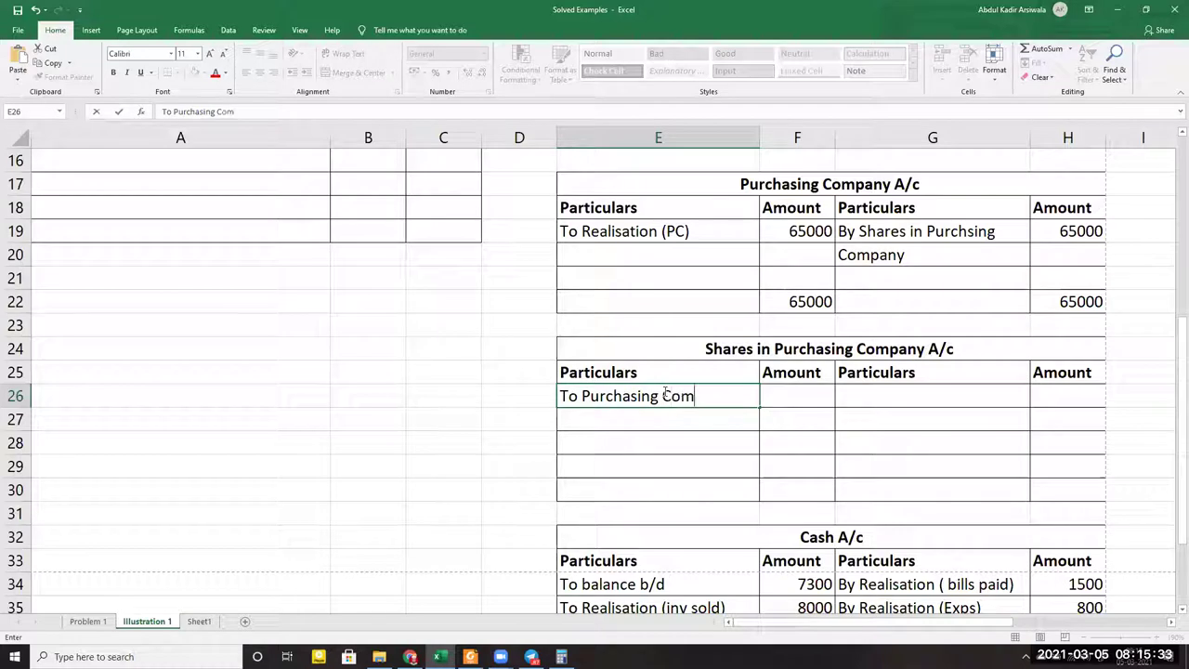
pyautogui.press('Tab')
pyautogui.write('65000')
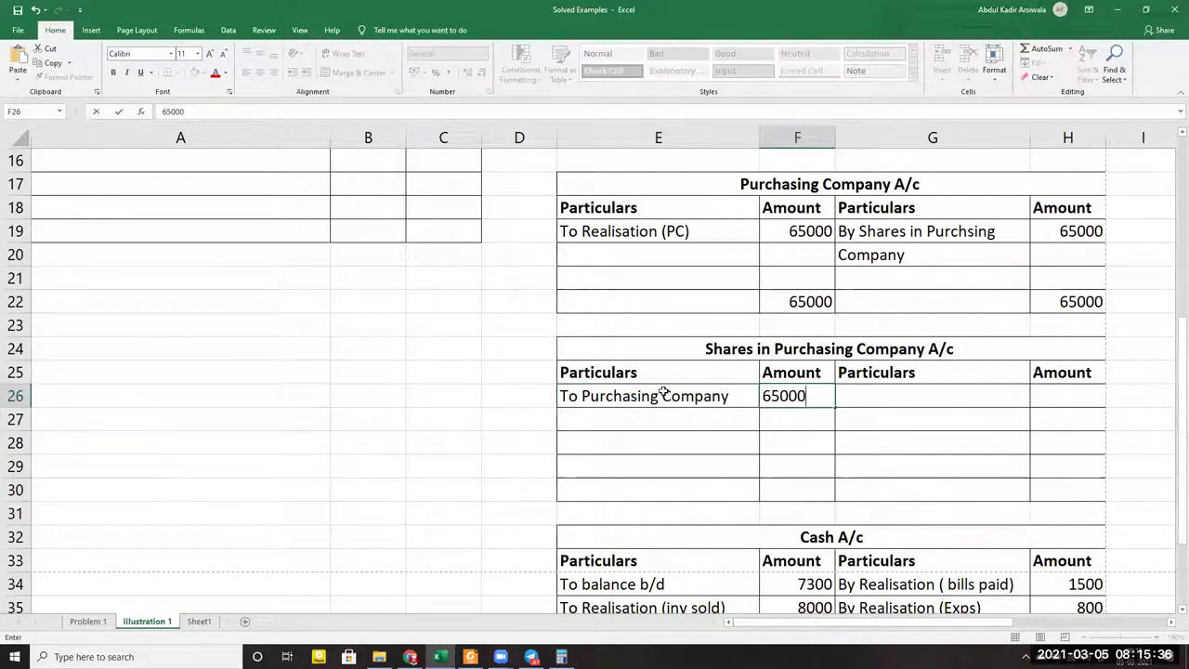
pyautogui.press('Tab')
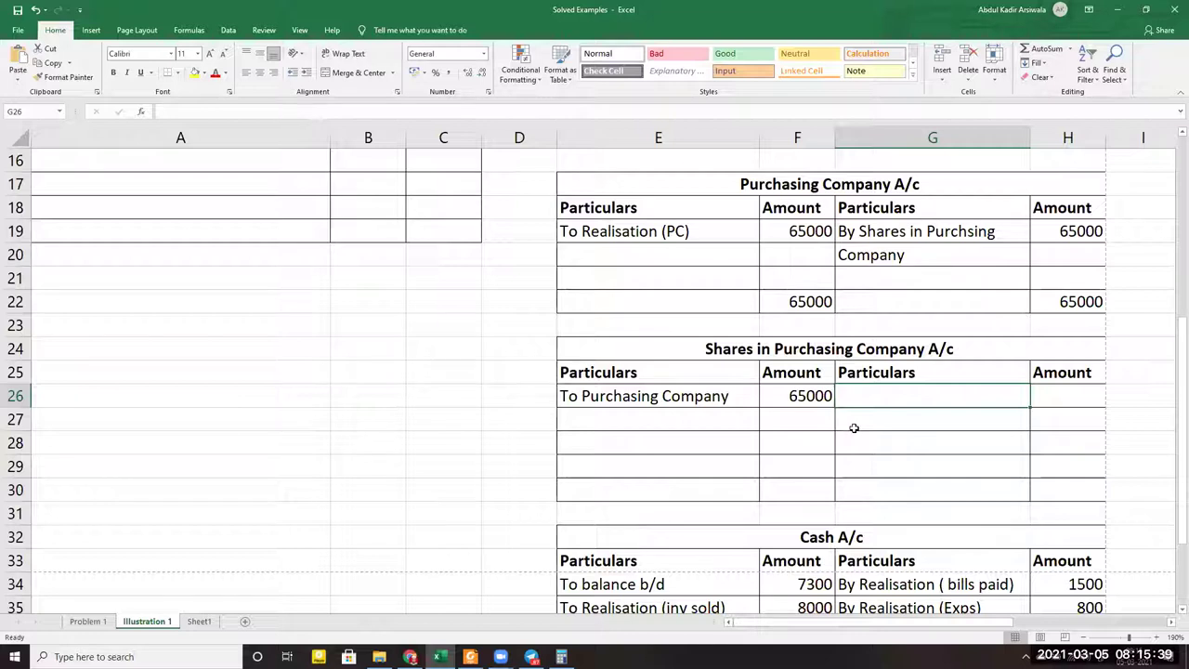
# Enter the partners P, Q and R in G26:G28 as the credit particulars of the Shares in Purchasing Company account
pyautogui.write('P')
pyautogui.press('BackSpace')
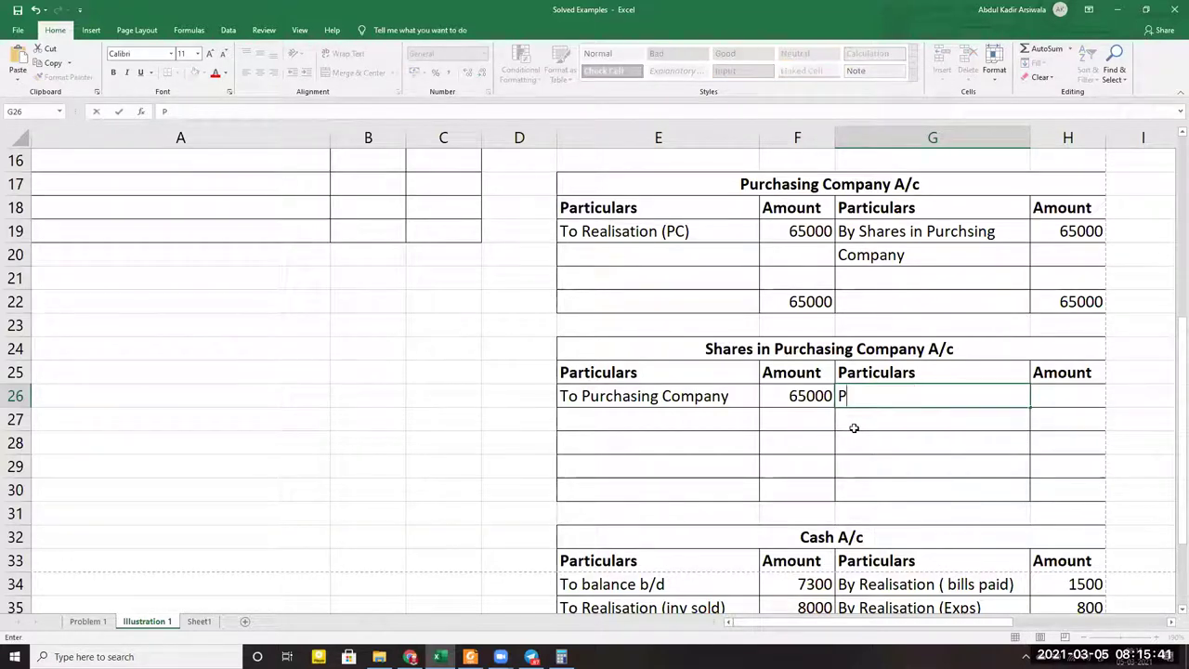
pyautogui.press('Return')
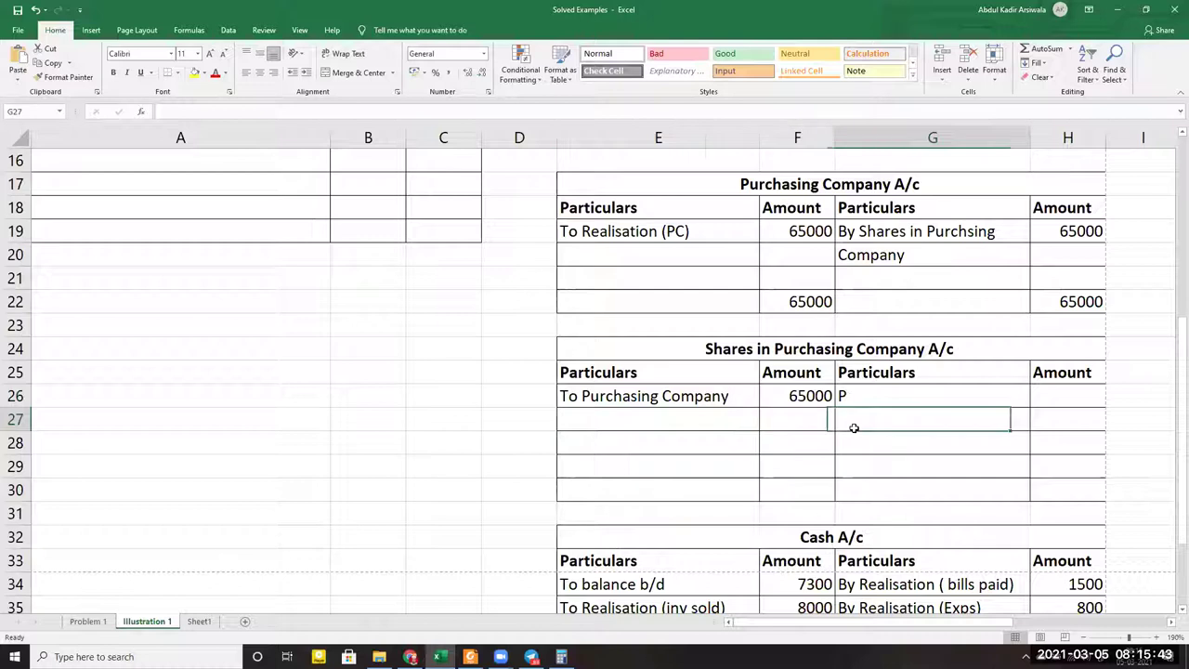
pyautogui.write('Q')
pyautogui.press('Return')
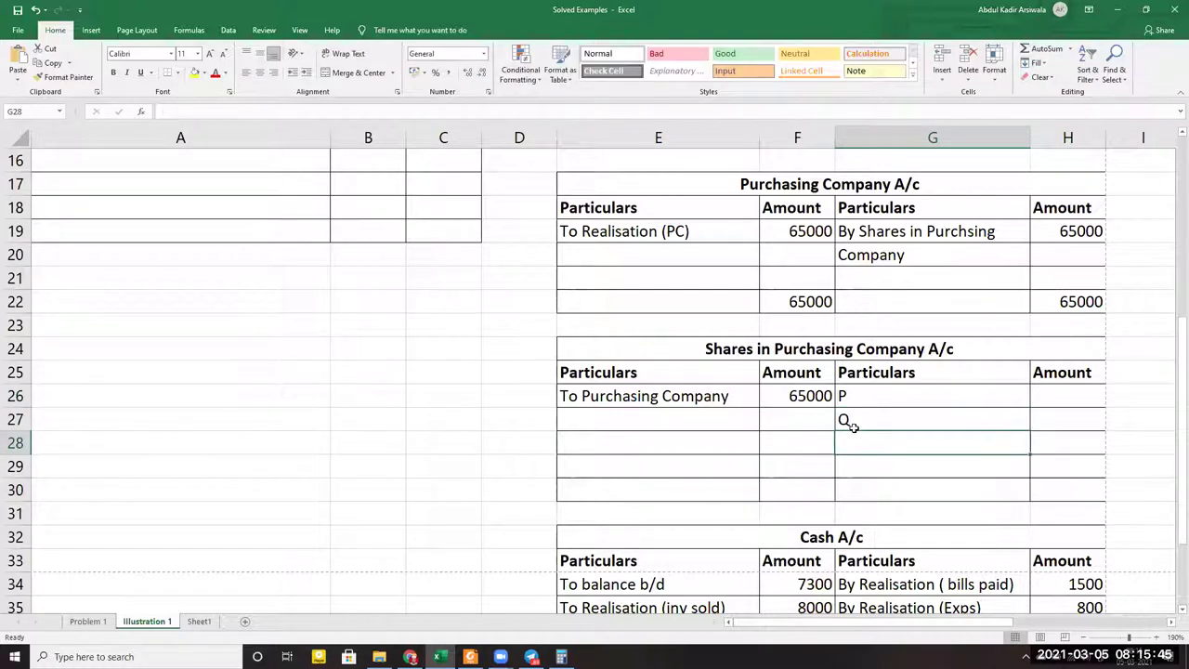
pyautogui.write('R')
pyautogui.press('Return')
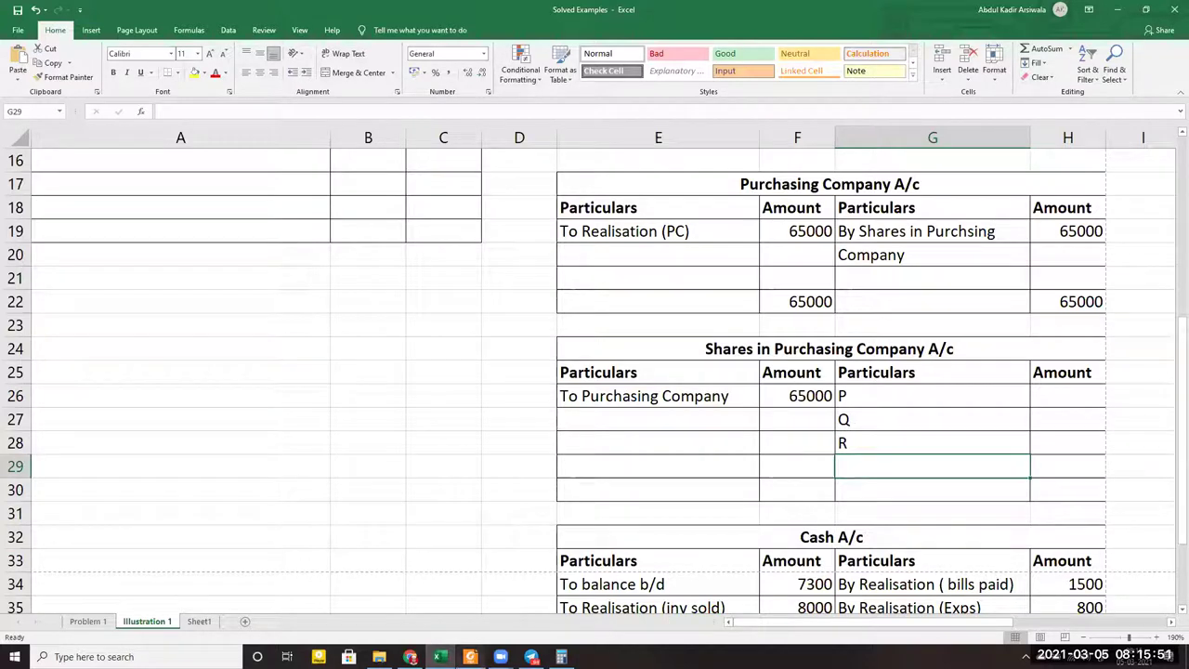
# Switch to the problem PDF in Foxit Reader and examine how the equity shares are distributed and the partners' capital balances
pyautogui.click(470, 657)
pyautogui.scroll(5, 534, 367)
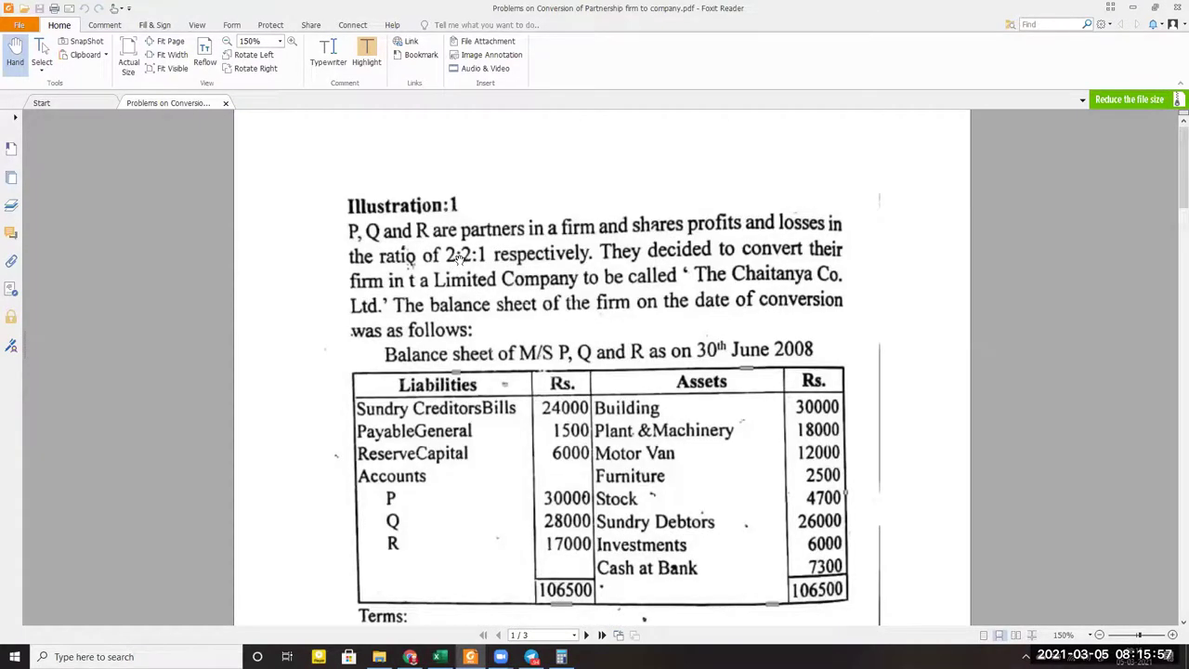
pyautogui.scroll(-5, 462, 258)
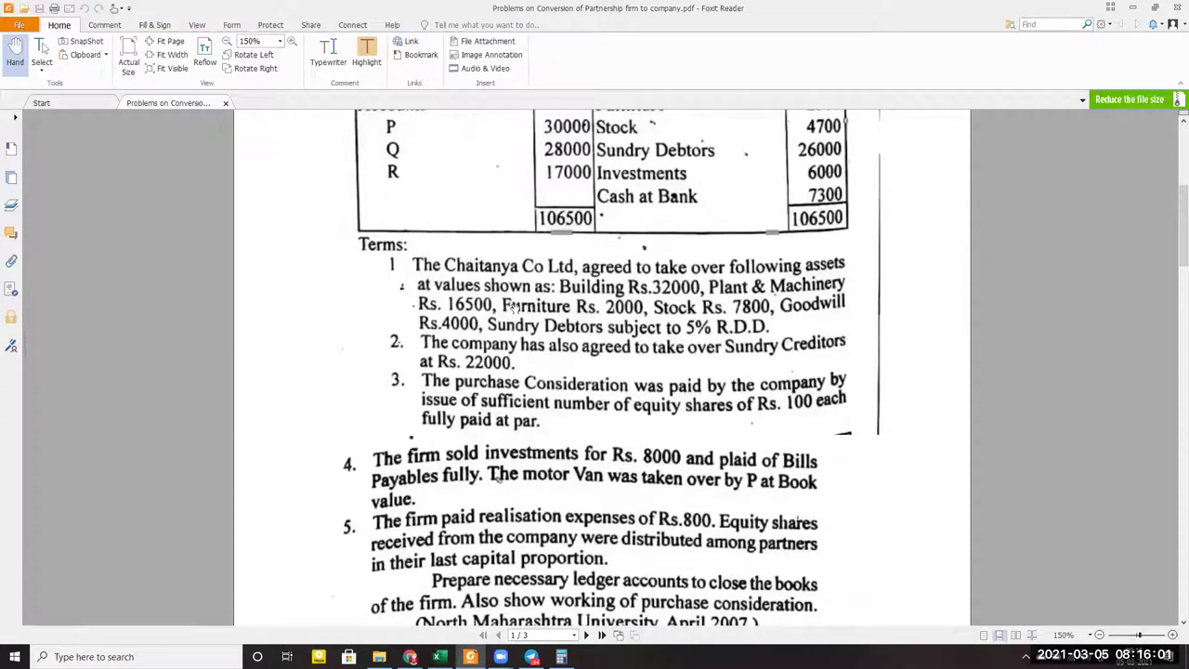
pyautogui.scroll(-1, 521, 327)
pyautogui.scroll(5, 519, 329)
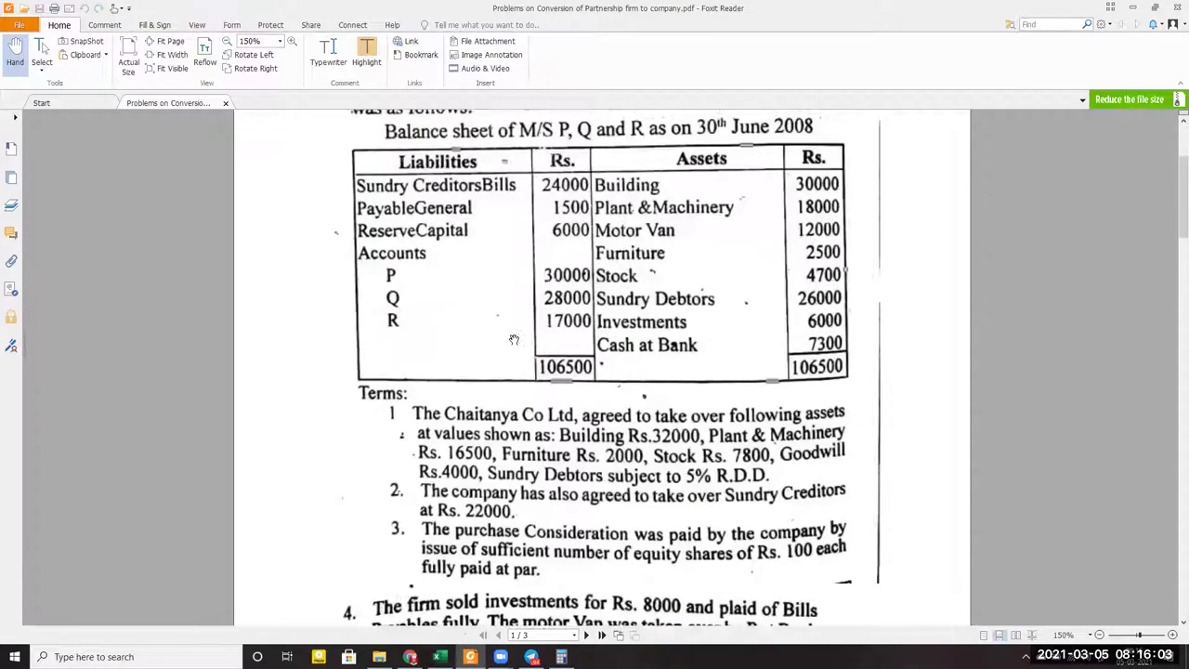
pyautogui.scroll(-3, 485, 371)
pyautogui.scroll(-3, 565, 475)
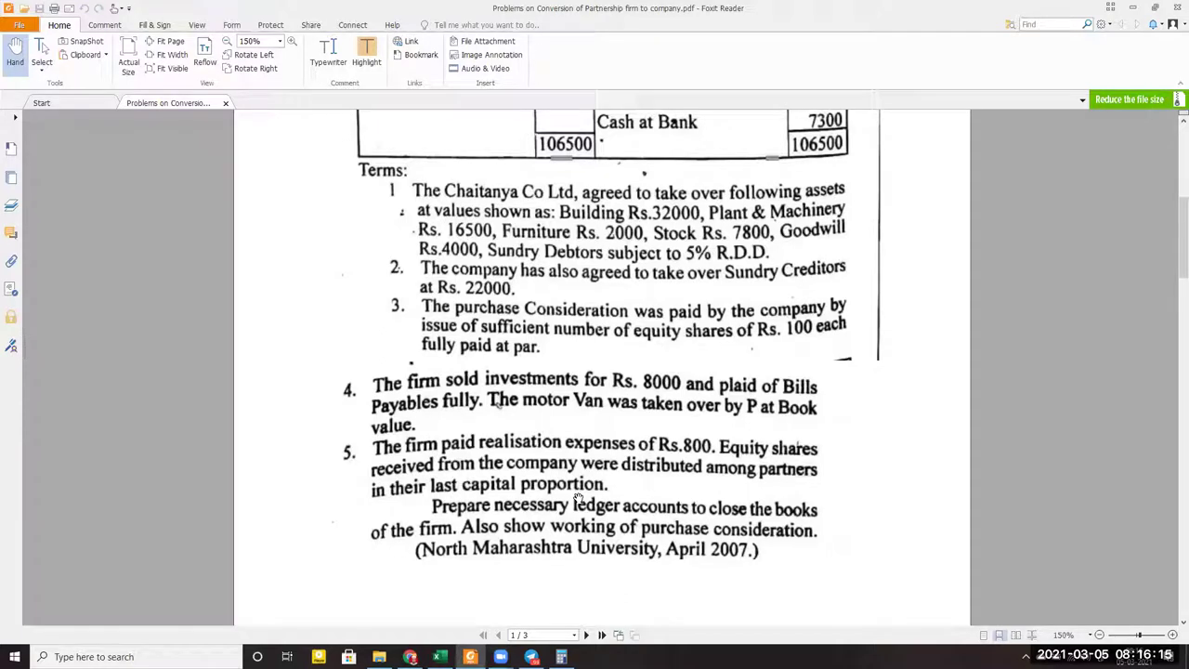
pyautogui.scroll(3, 578, 497)
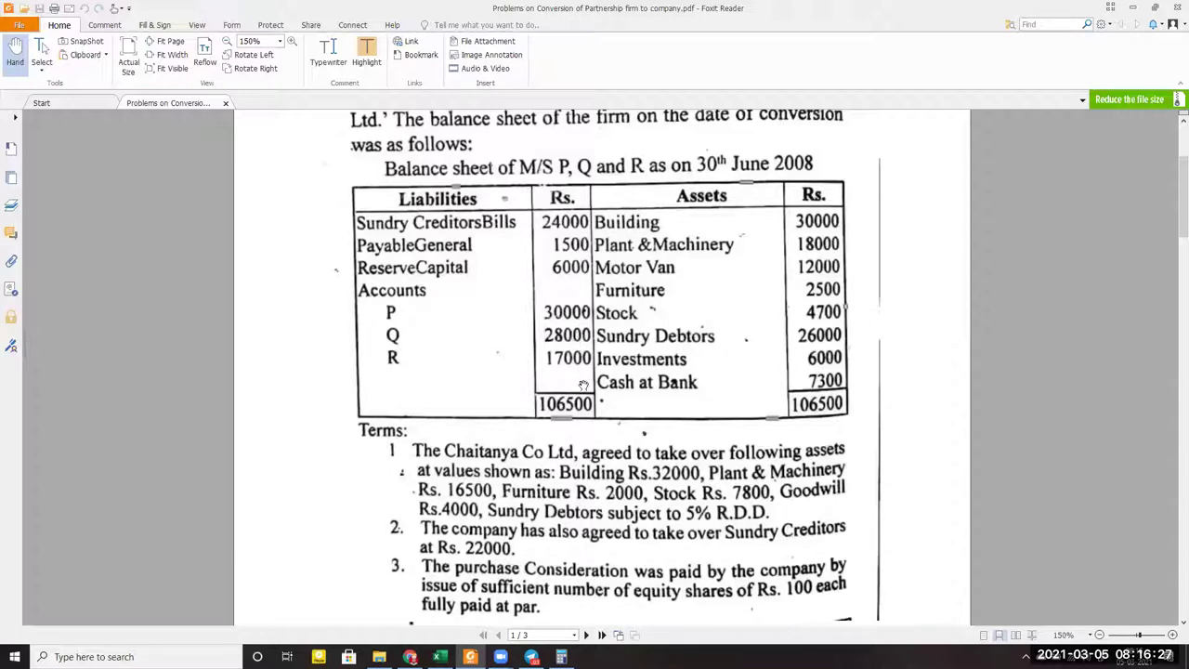
# Add the partners' capital proportions 30, 28 and 17 in Calculator, and go back to the problem PDF
pyautogui.click(561, 657)
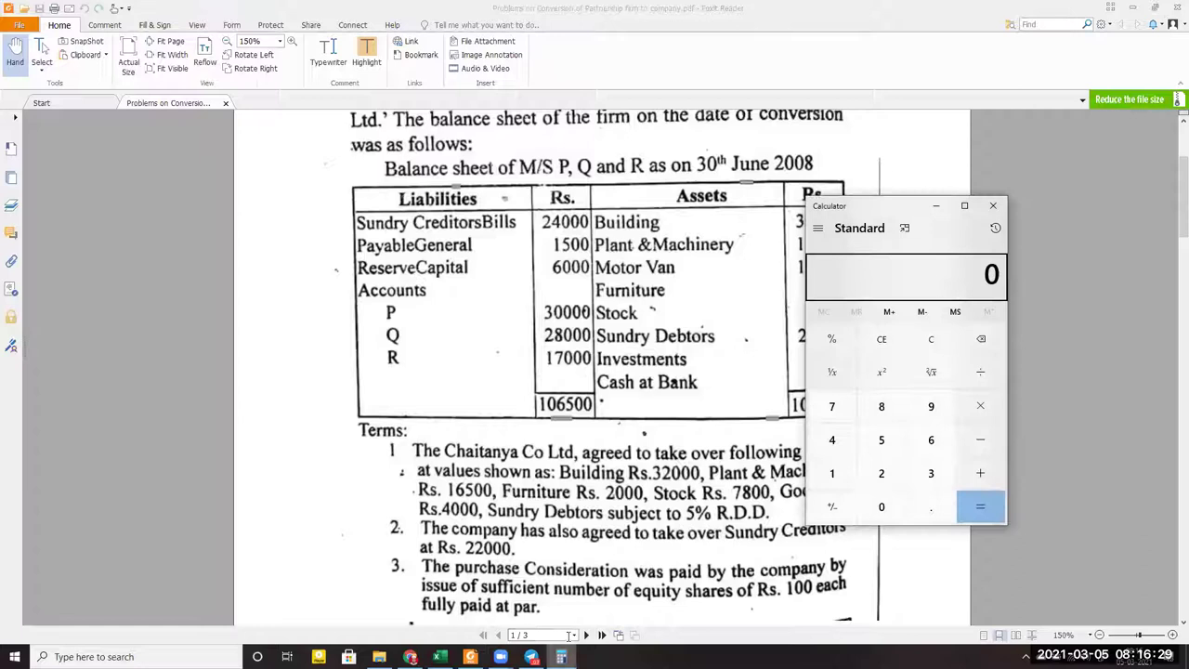
pyautogui.write('30')
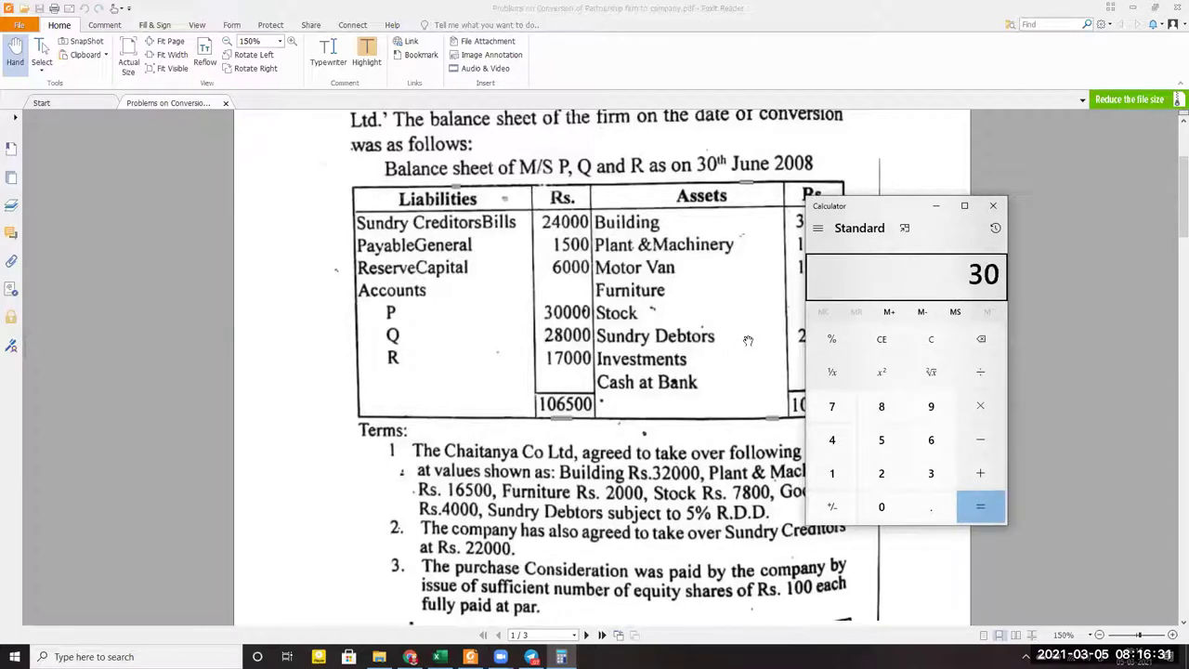
pyautogui.write('28+1')
pyautogui.write('7')
pyautogui.press('Return')
pyautogui.press('Escape')
pyautogui.write('30-2')
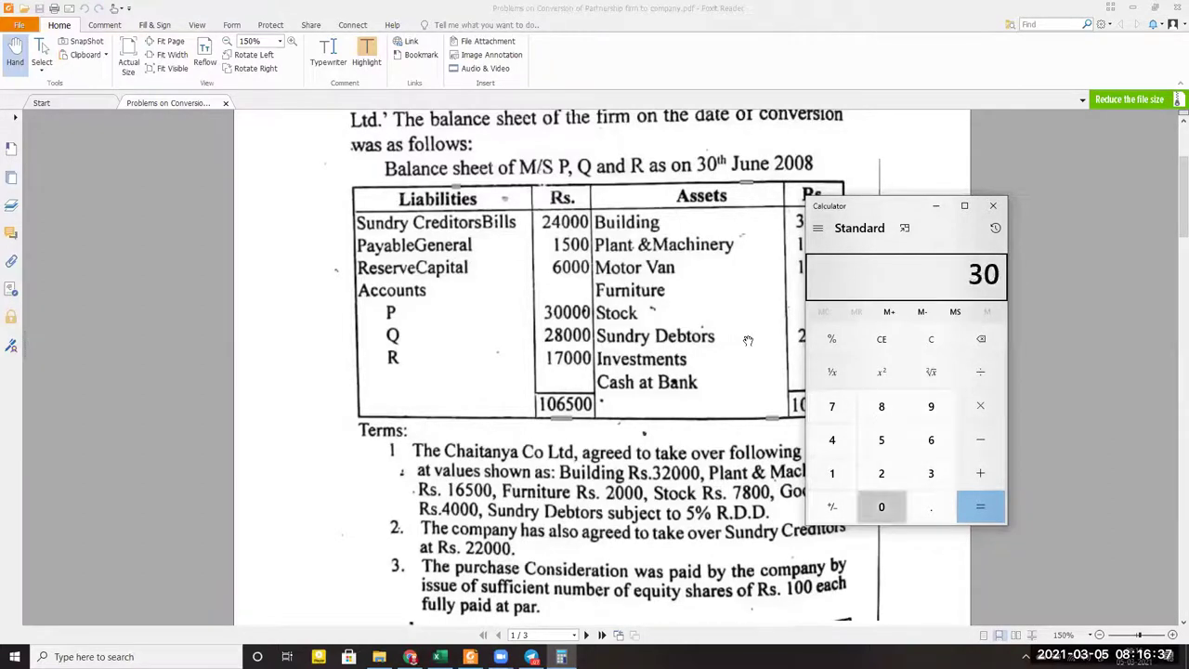
pyautogui.write('8+17')
pyautogui.press('Return')
pyautogui.press('Escape')
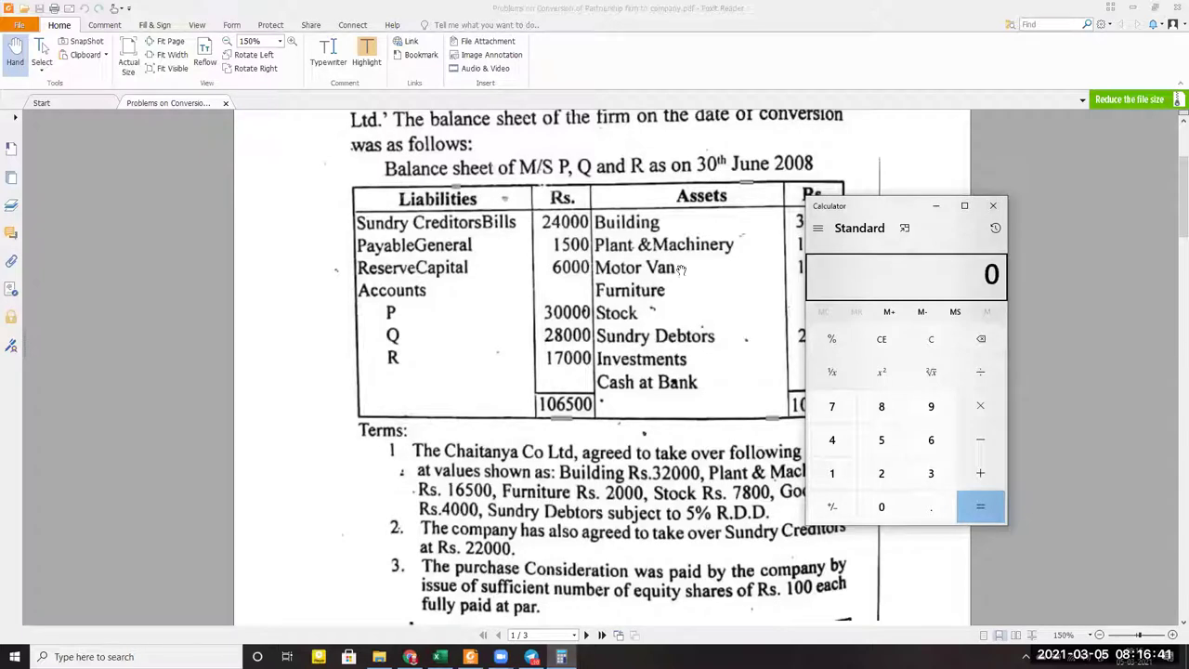
pyautogui.click(628, 530)
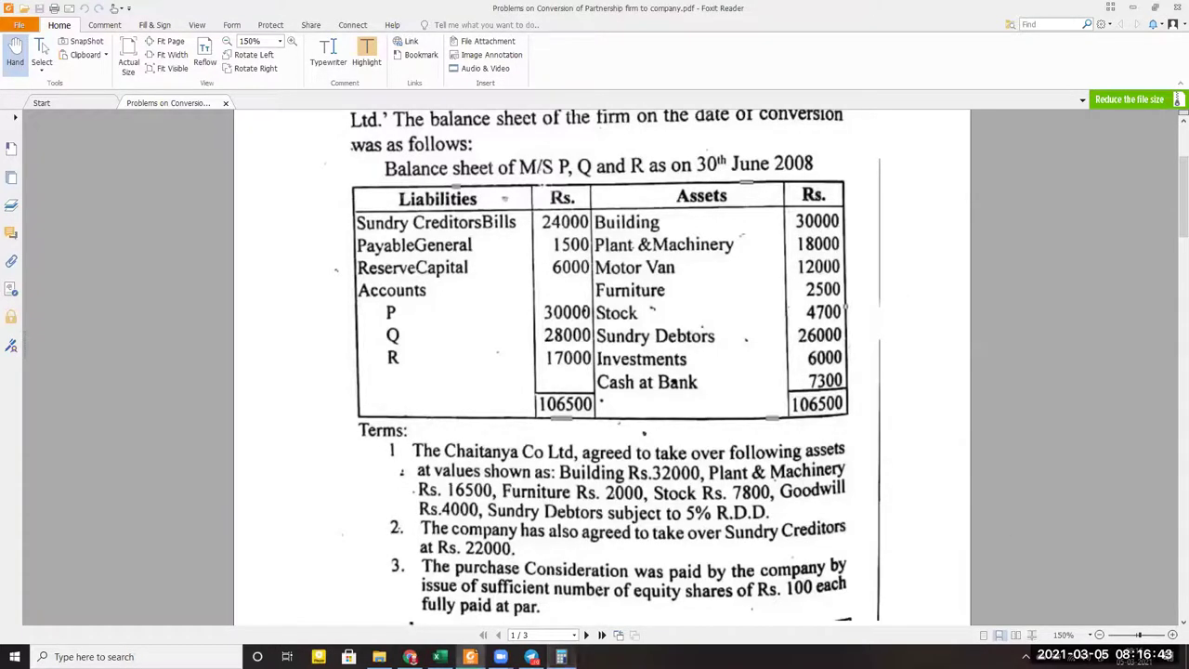
# Return to the Excel ledger and compute P's portion of the shares in Calculator as 65000 divided by 75, times 30
pyautogui.click(439, 657)
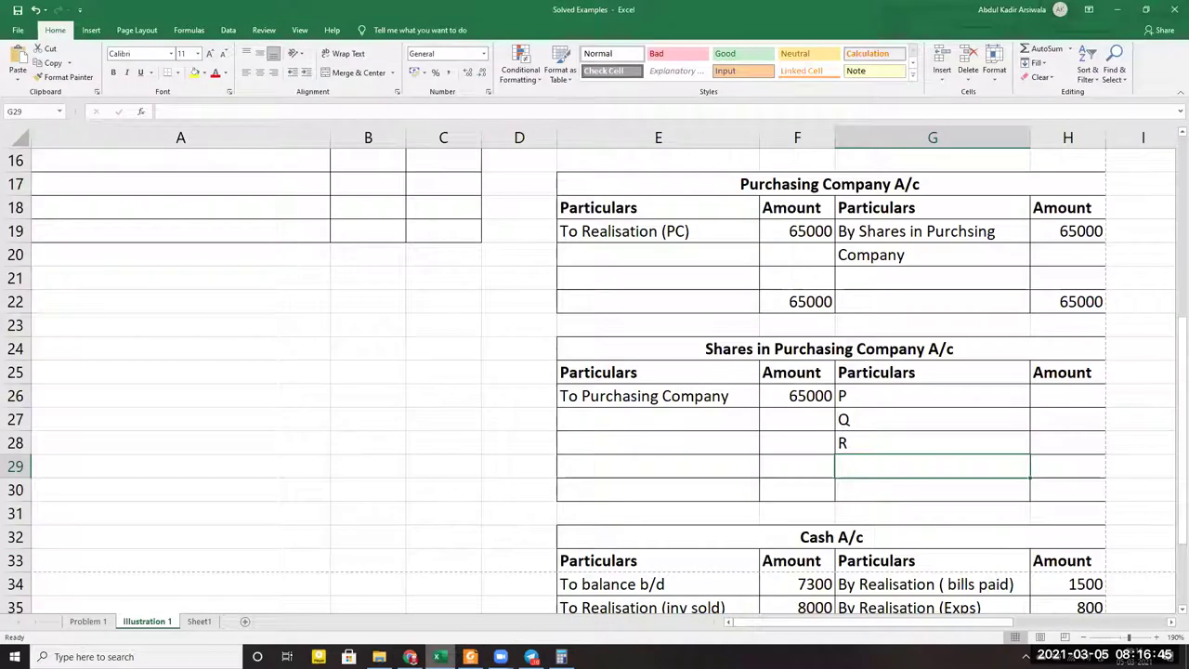
pyautogui.scroll(-3, 625, 531)
pyautogui.scroll(-1, 625, 531)
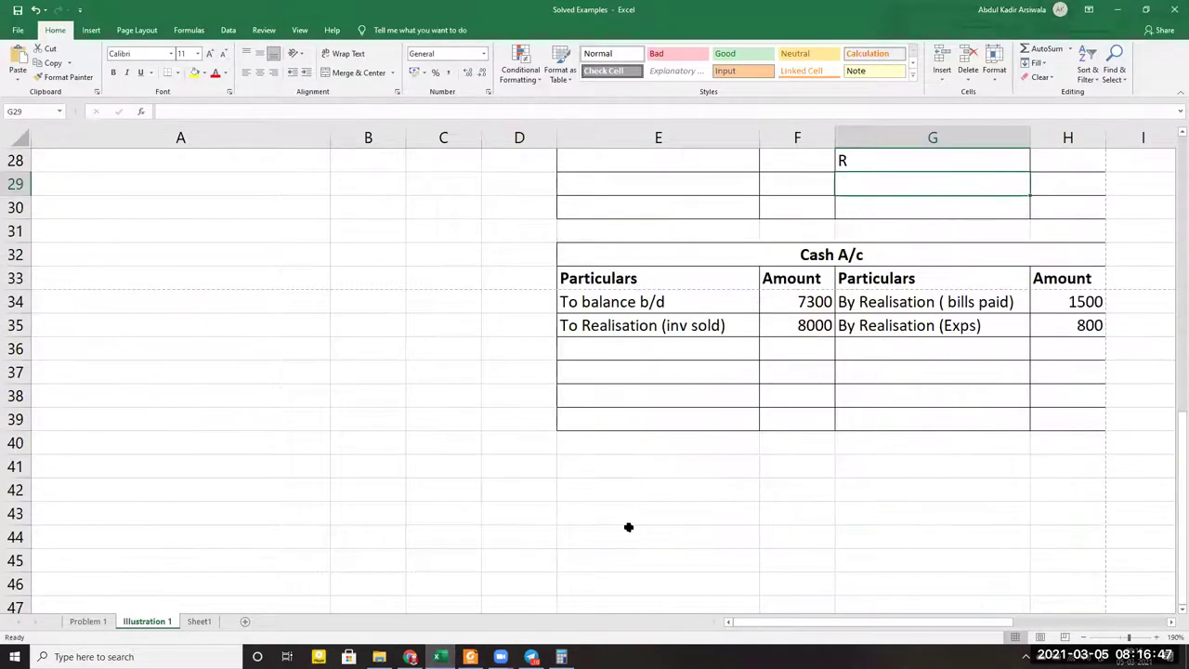
pyautogui.scroll(4, 613, 502)
pyautogui.scroll(-2, 658, 526)
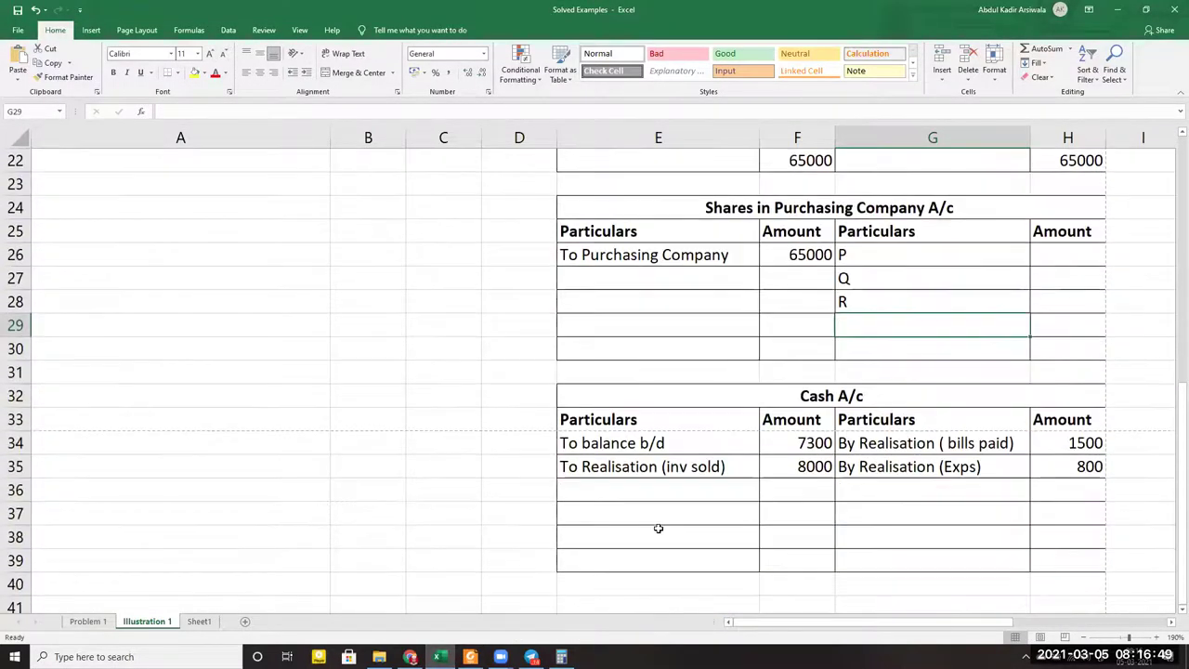
pyautogui.hscroll(2, 757, 630)
pyautogui.hscroll(-1, 667, 481)
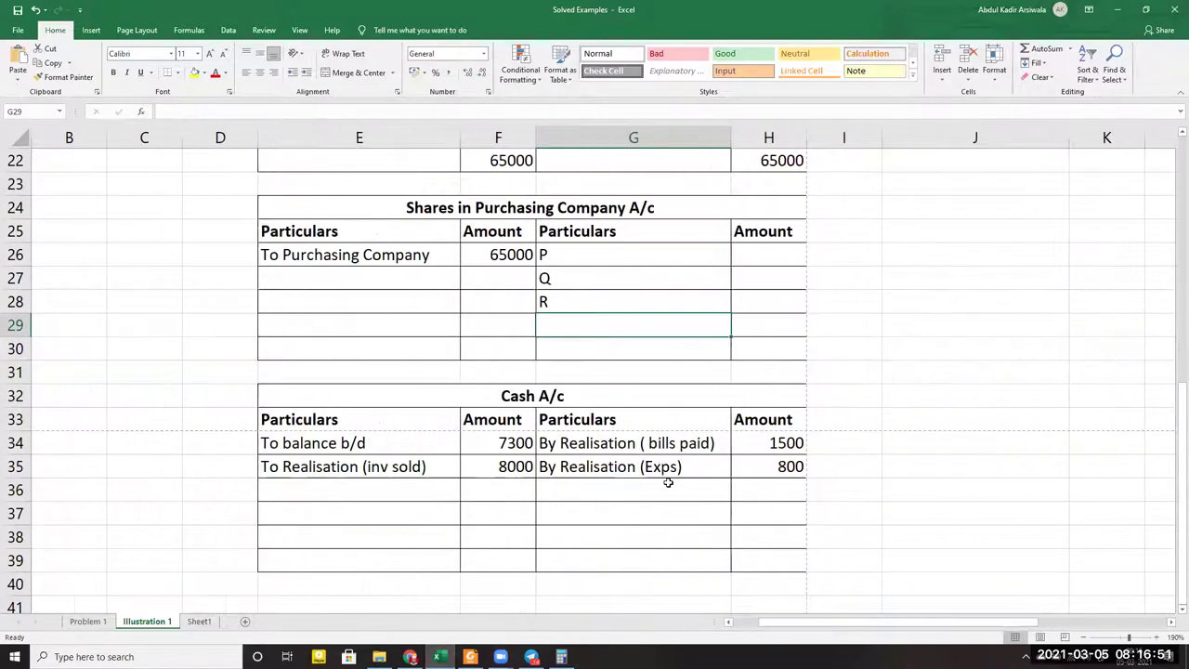
pyautogui.scroll(2, 614, 521)
pyautogui.click(561, 657)
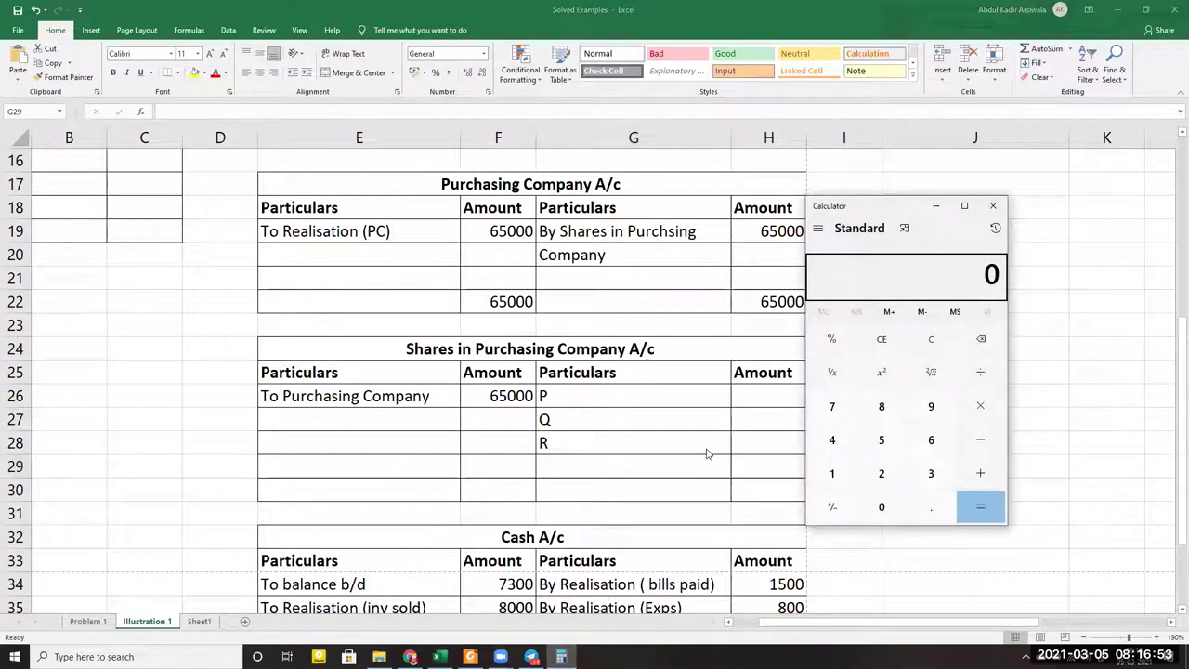
pyautogui.write('650000')
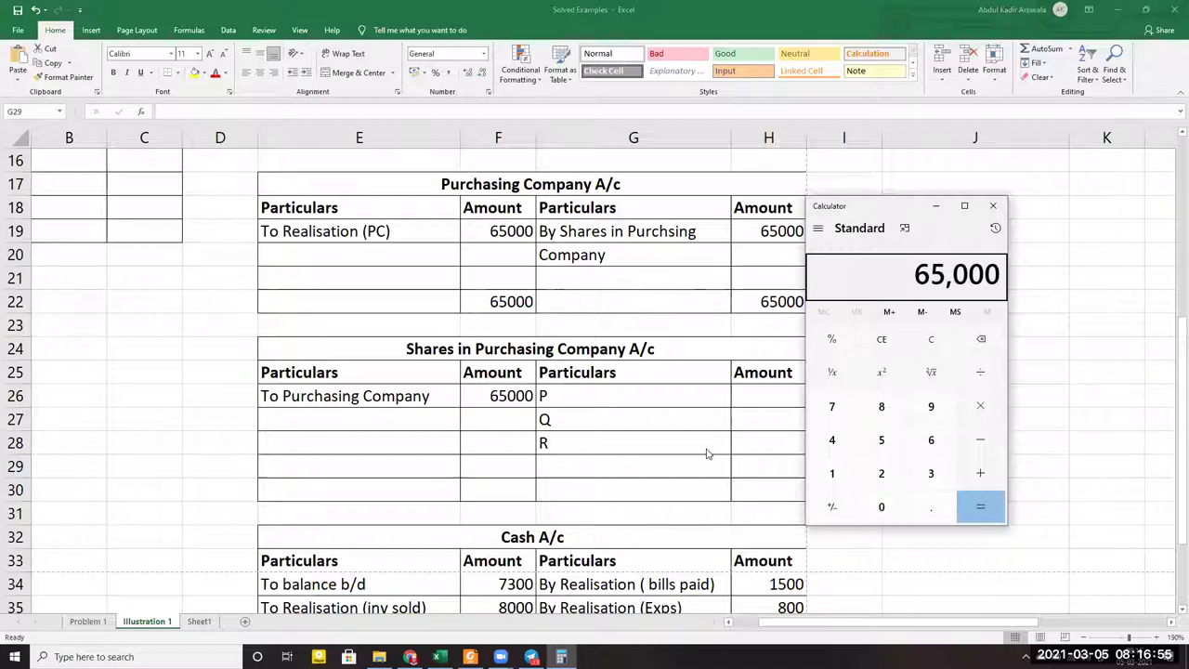
pyautogui.press('/')
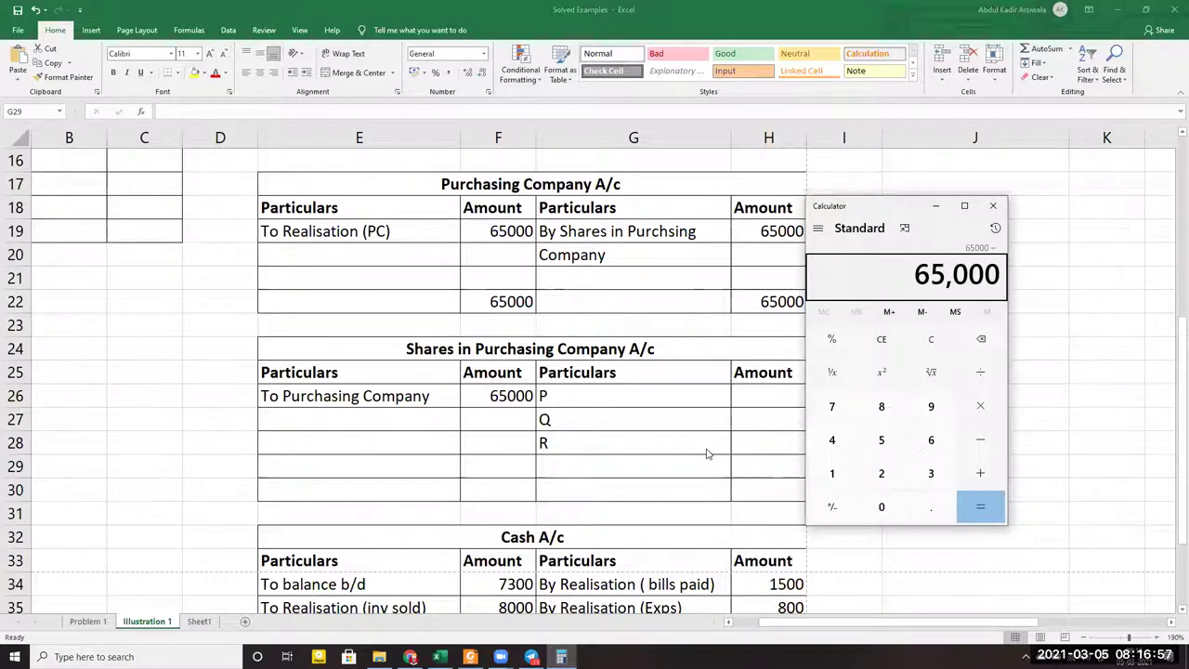
pyautogui.write('75')
pyautogui.press('Return')
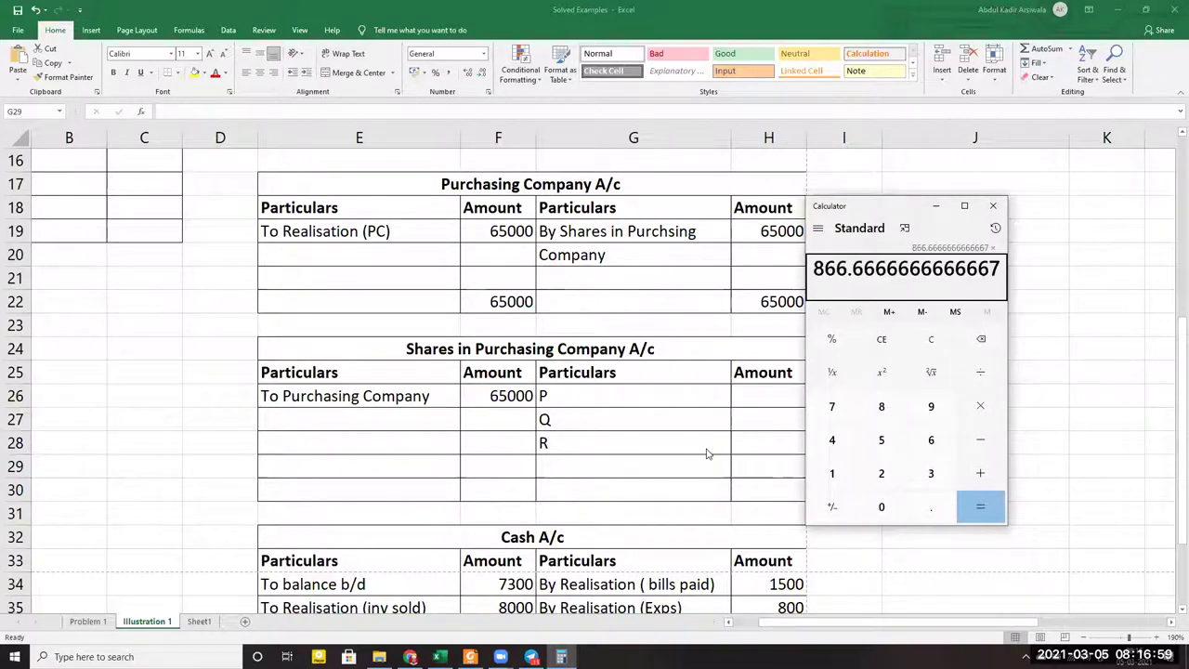
pyautogui.write('30')
pyautogui.press('Return')
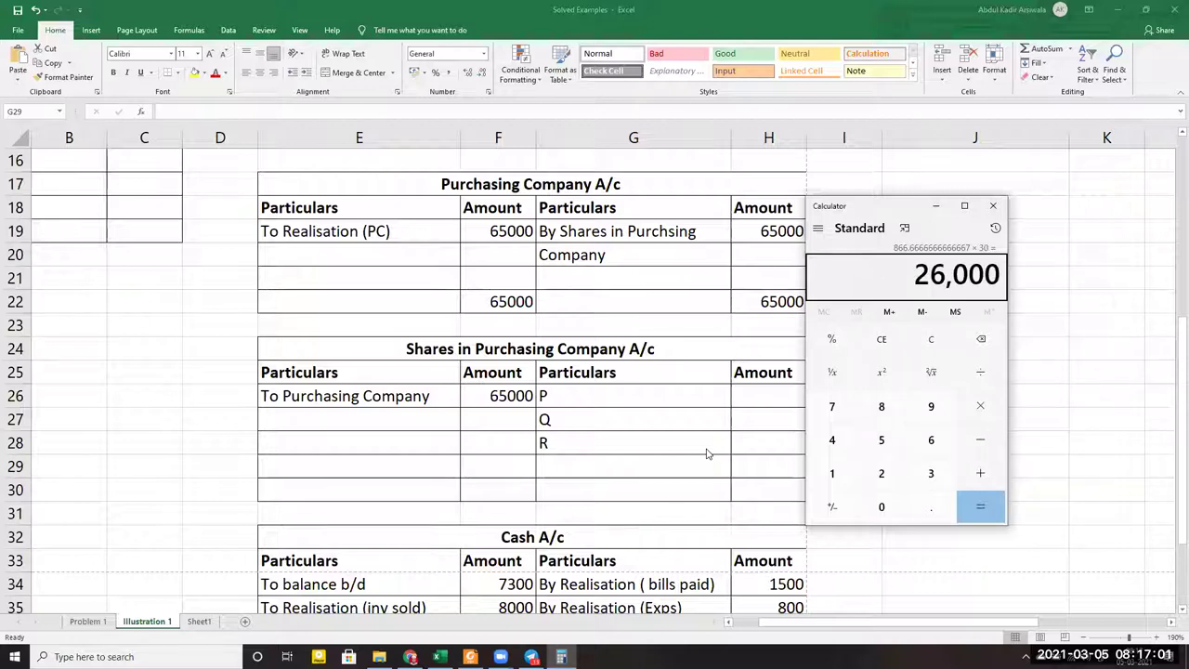
# Recheck the capital balances in the PDF and the Calculator figure, and enter 26000 in H26 as P's share amount in Excel
pyautogui.click(439, 657)
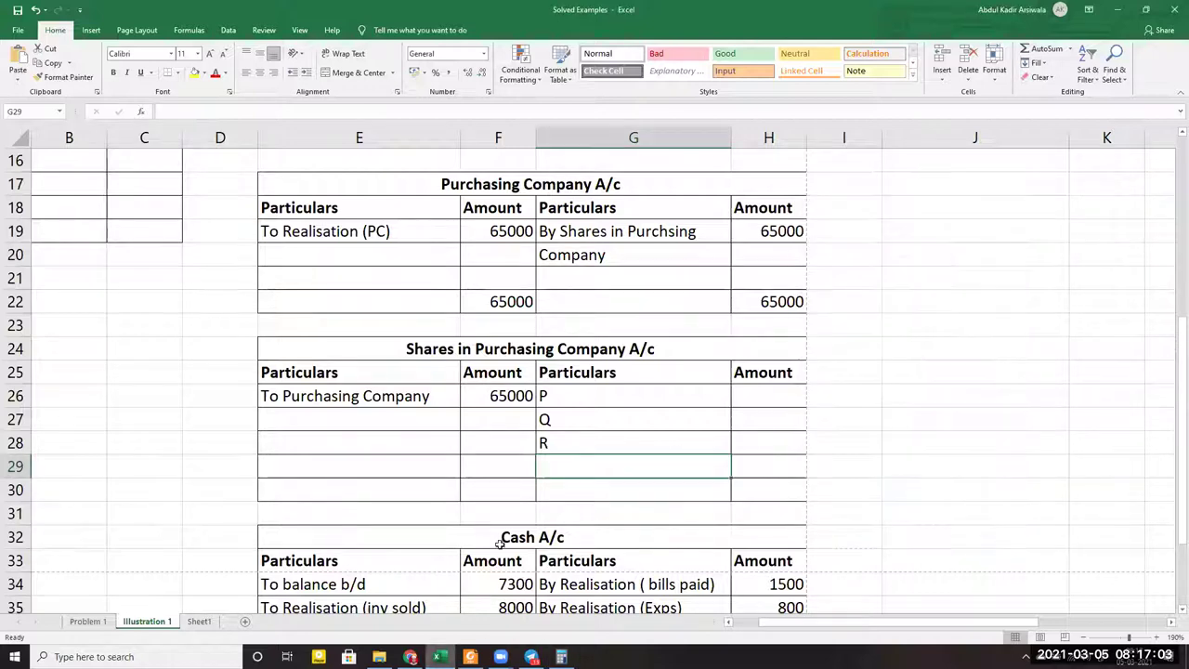
pyautogui.click(471, 657)
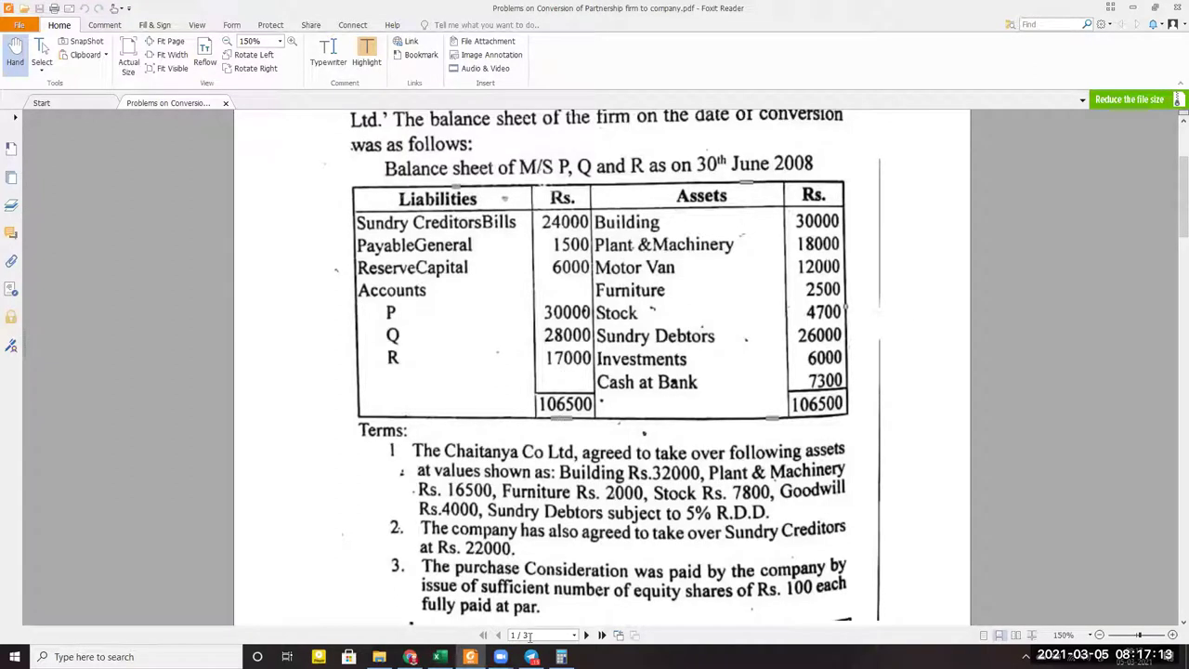
pyautogui.click(561, 657)
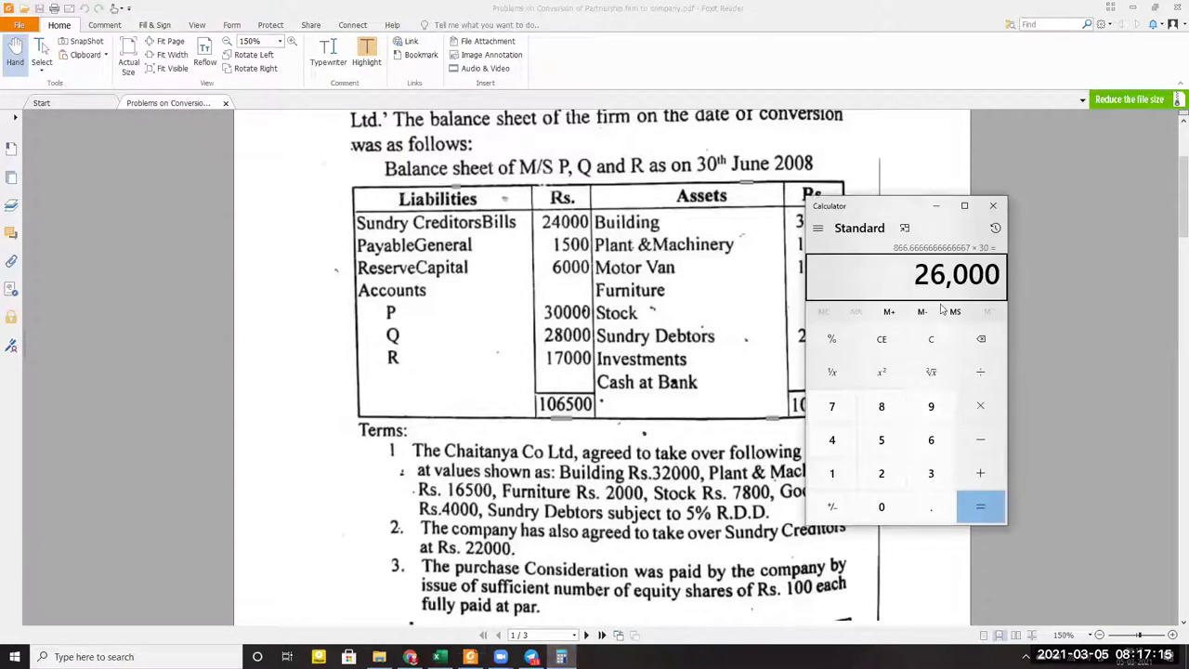
pyautogui.click(440, 657)
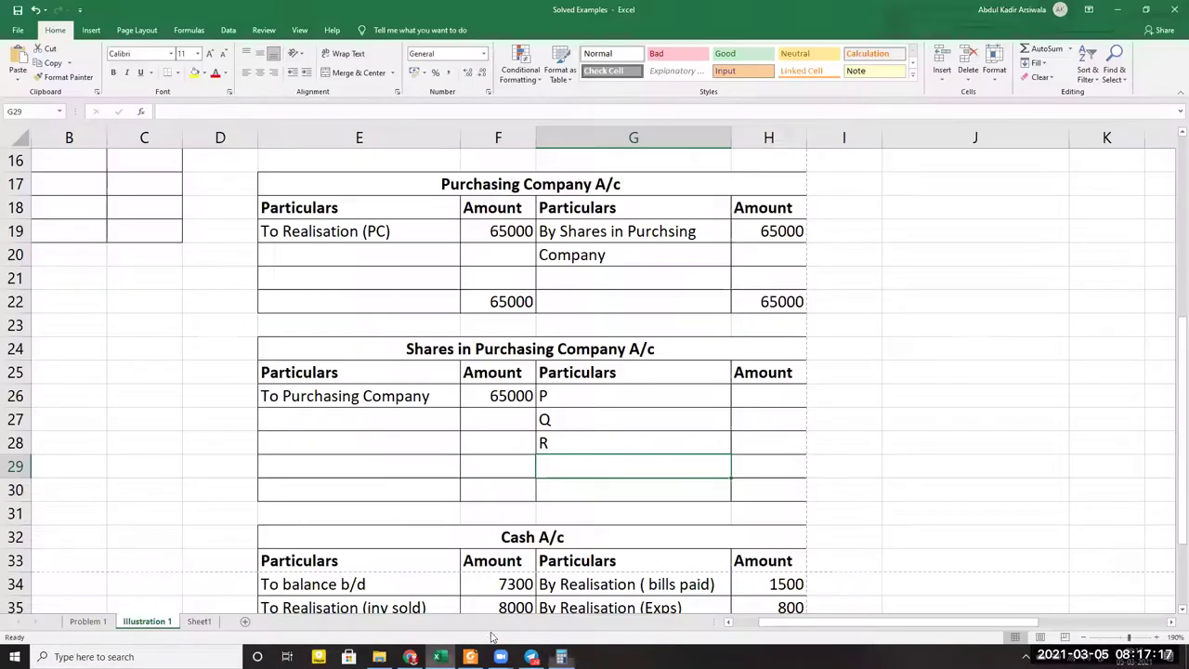
pyautogui.click(765, 399)
pyautogui.write('26000')
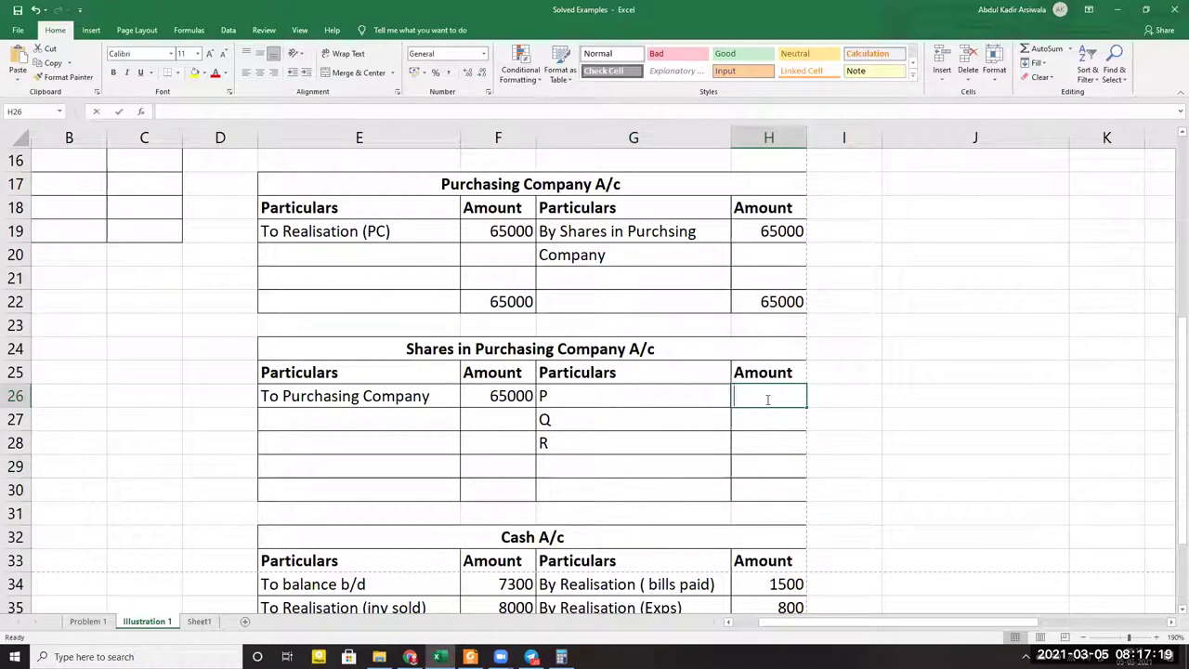
pyautogui.press('Return')
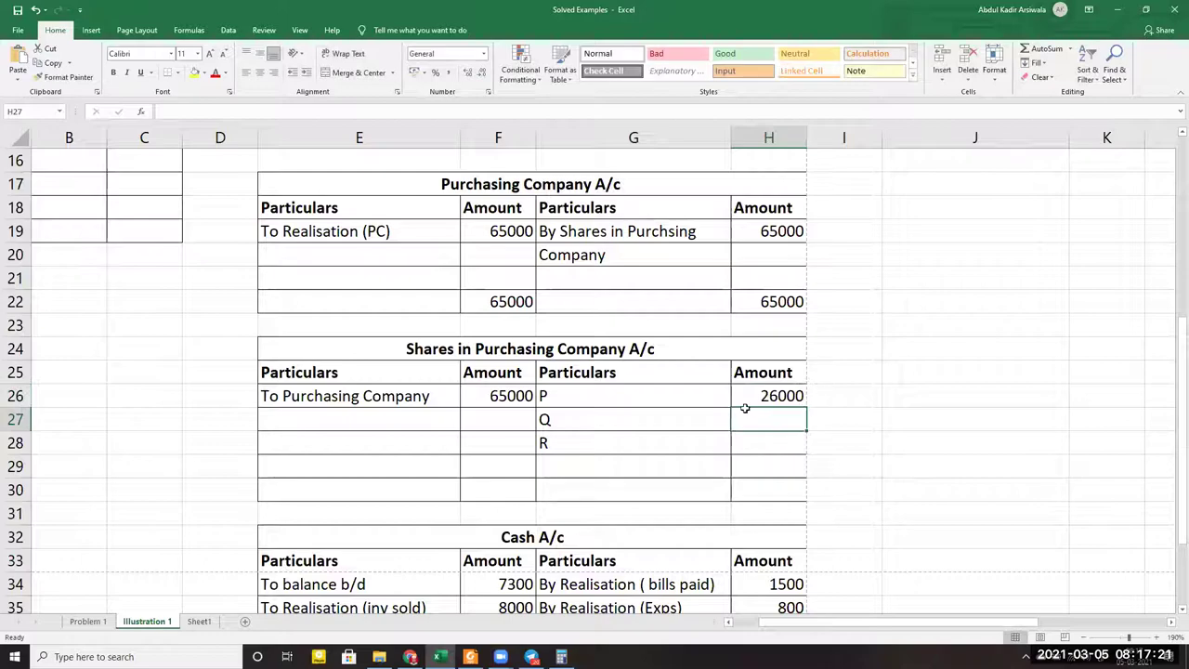
# Refer to the balance sheet in the problem PDF and compute Q's portion of the shares in Calculator as 65000 divided by 75, times 28
pyautogui.click(471, 657)
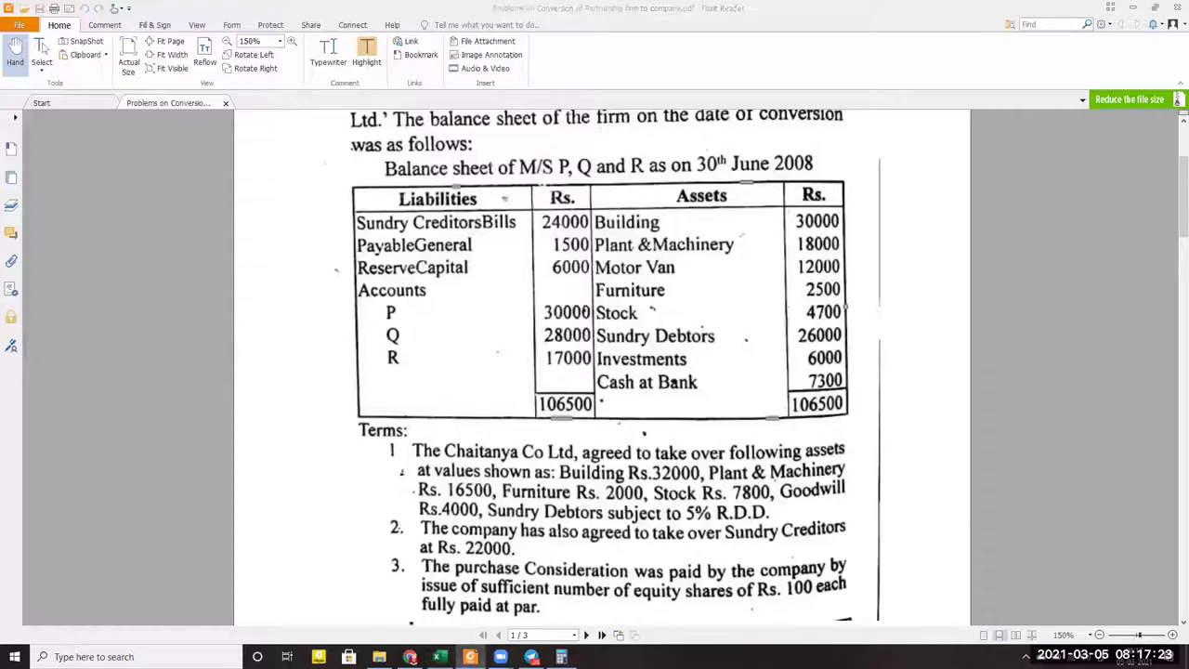
pyautogui.click(561, 656)
pyautogui.press('Escape')
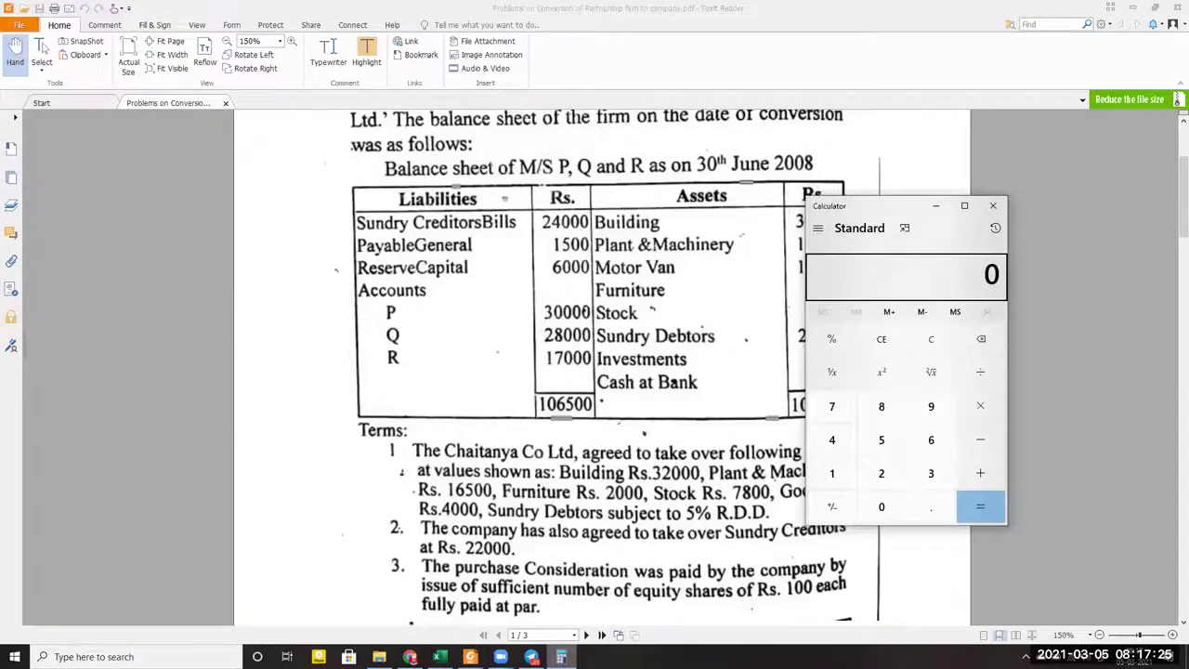
pyautogui.write('5000')
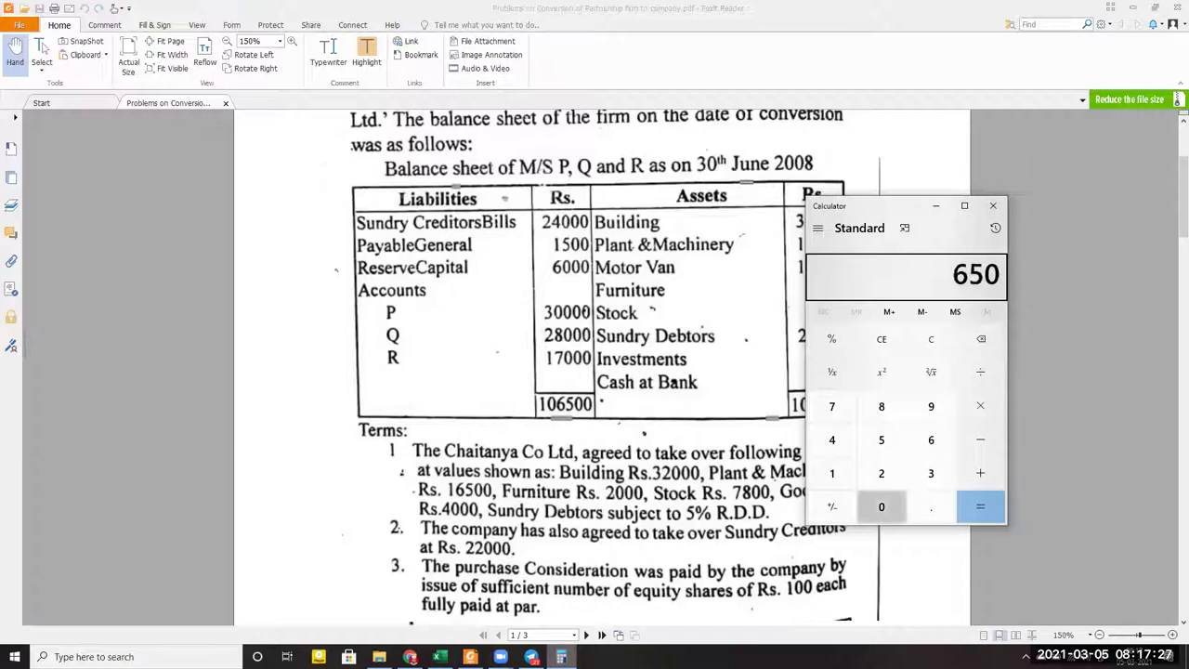
pyautogui.press('/')
pyautogui.write('75')
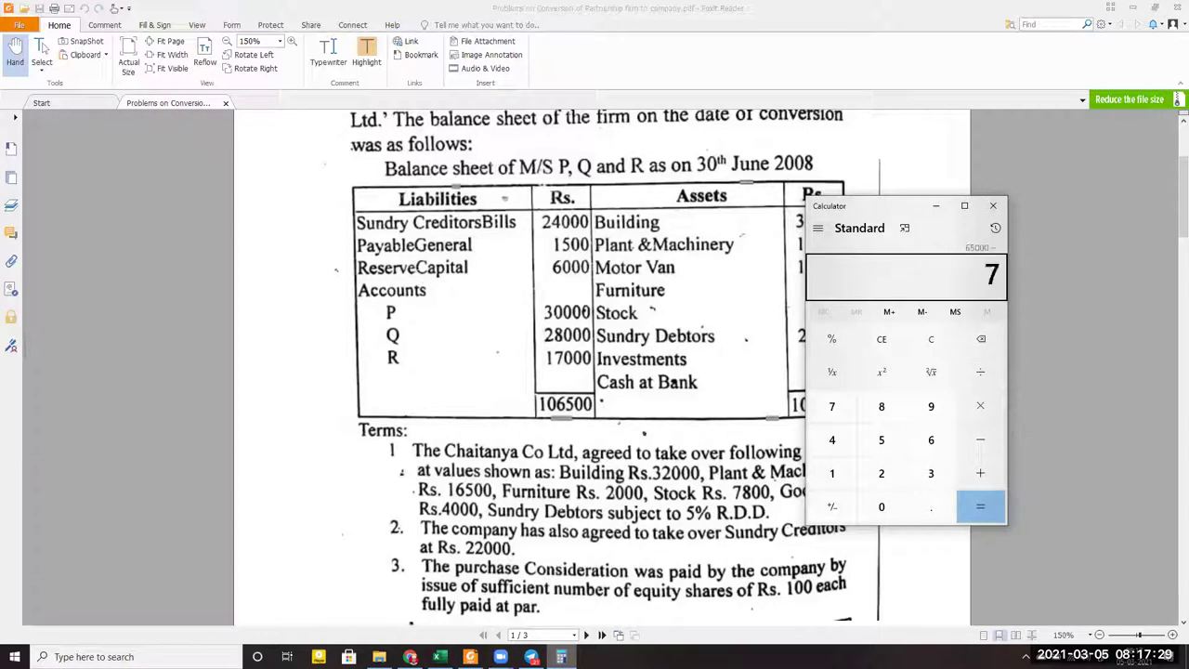
pyautogui.press('Return')
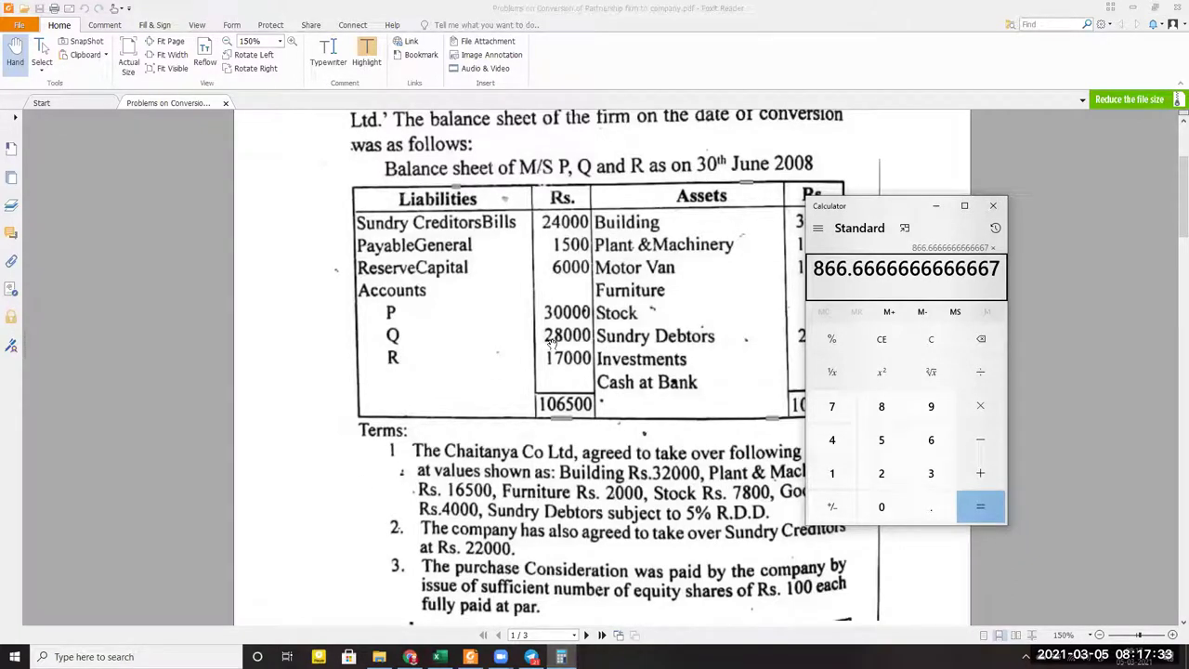
pyautogui.press('*')
pyautogui.write('28')
pyautogui.press('Return')
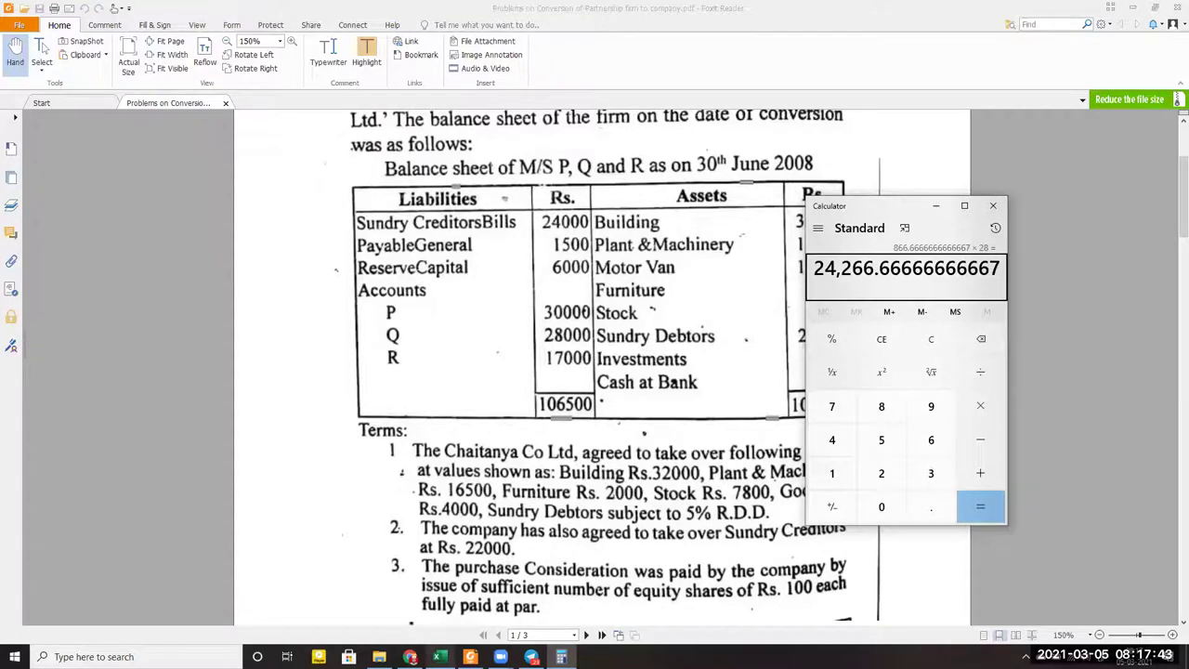
# Return to the Excel ledger and enter 24267 in H27 as Q's share amount
pyautogui.click(440, 657)
pyautogui.write('24267')
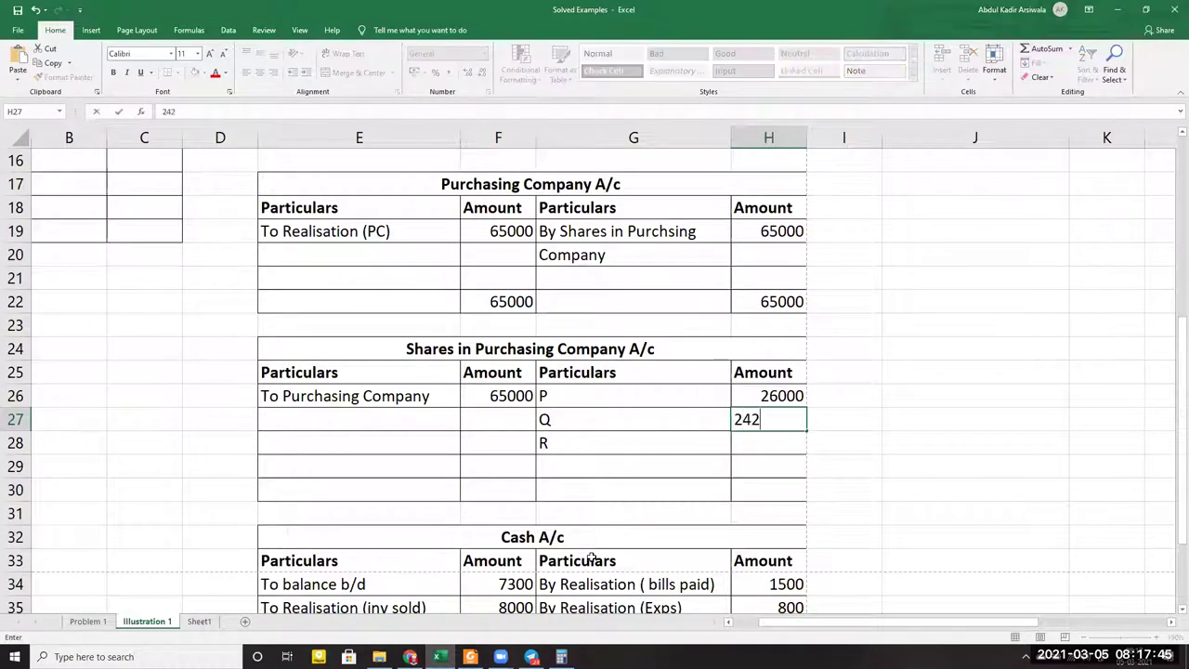
pyautogui.press('Return')
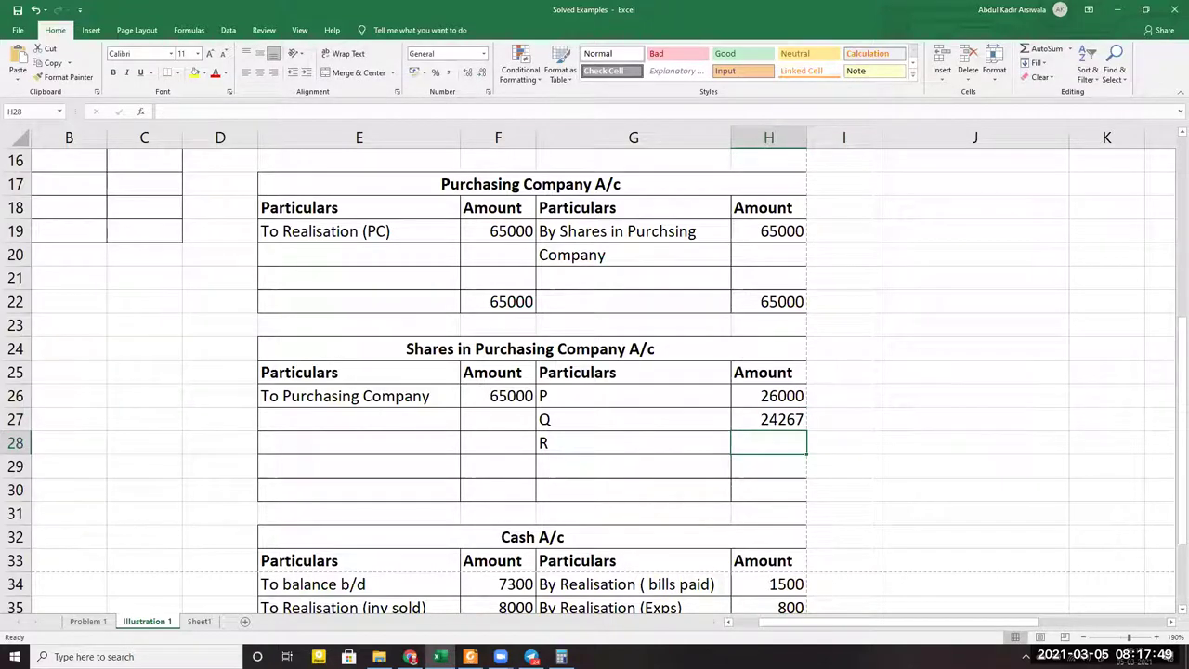
# Reopen the PDF balance sheet and compute R's portion of the shares in Calculator as 65000 divided by 75, times 17
pyautogui.click(561, 657)
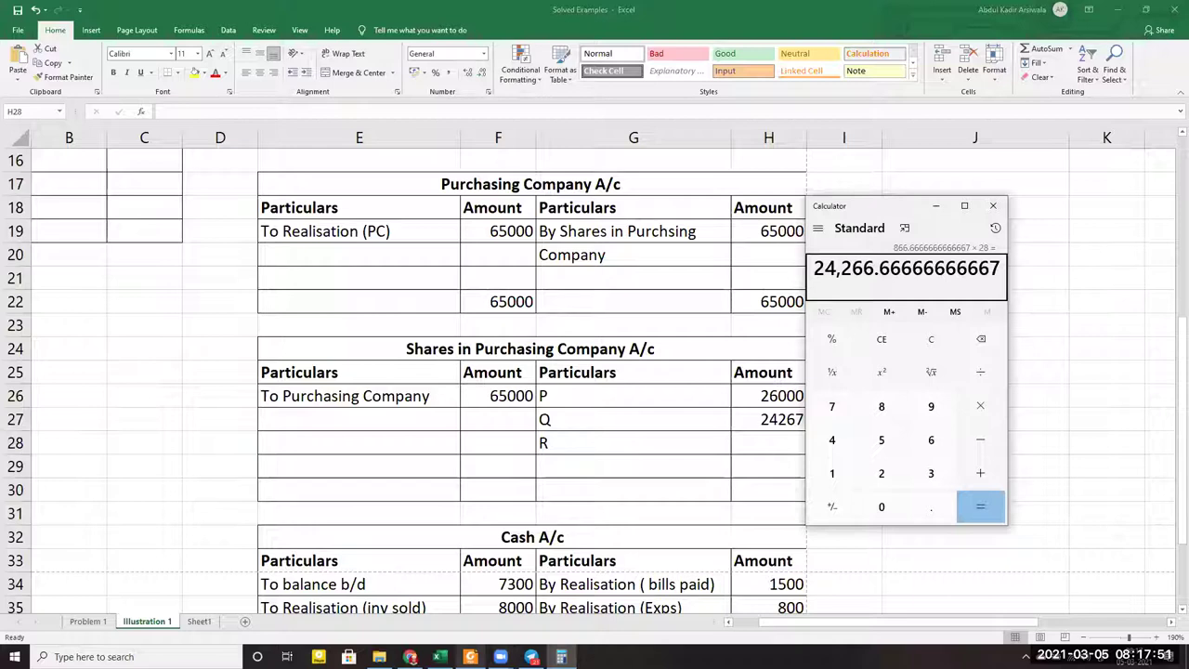
pyautogui.moveTo(439, 657)
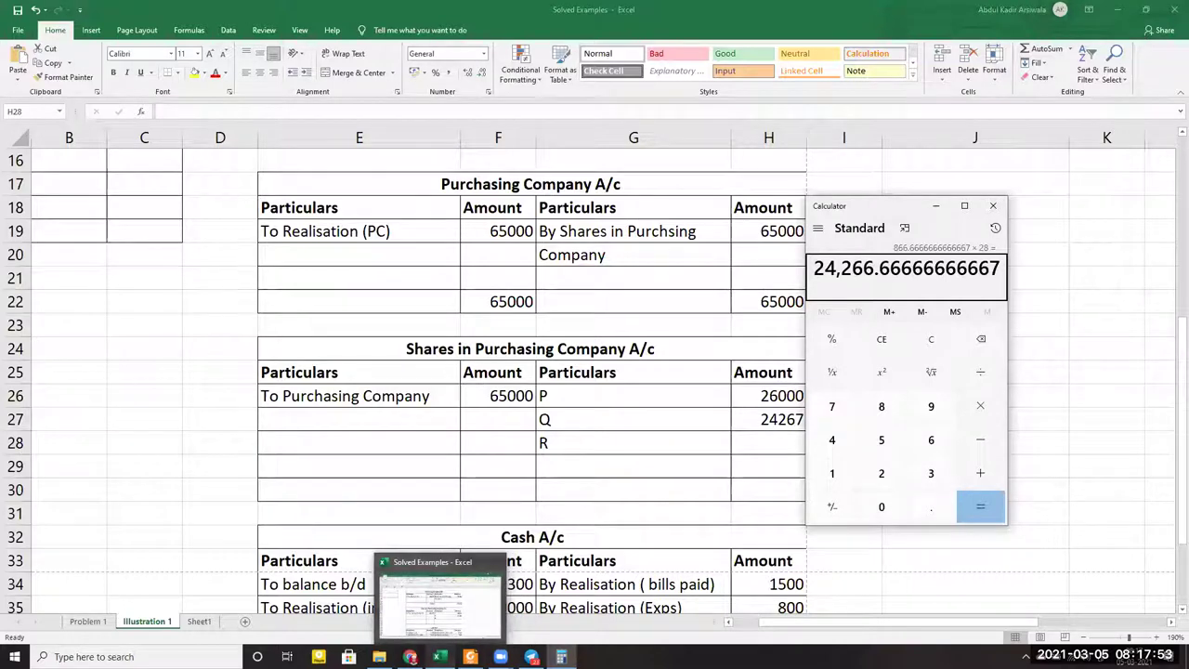
pyautogui.click(470, 657)
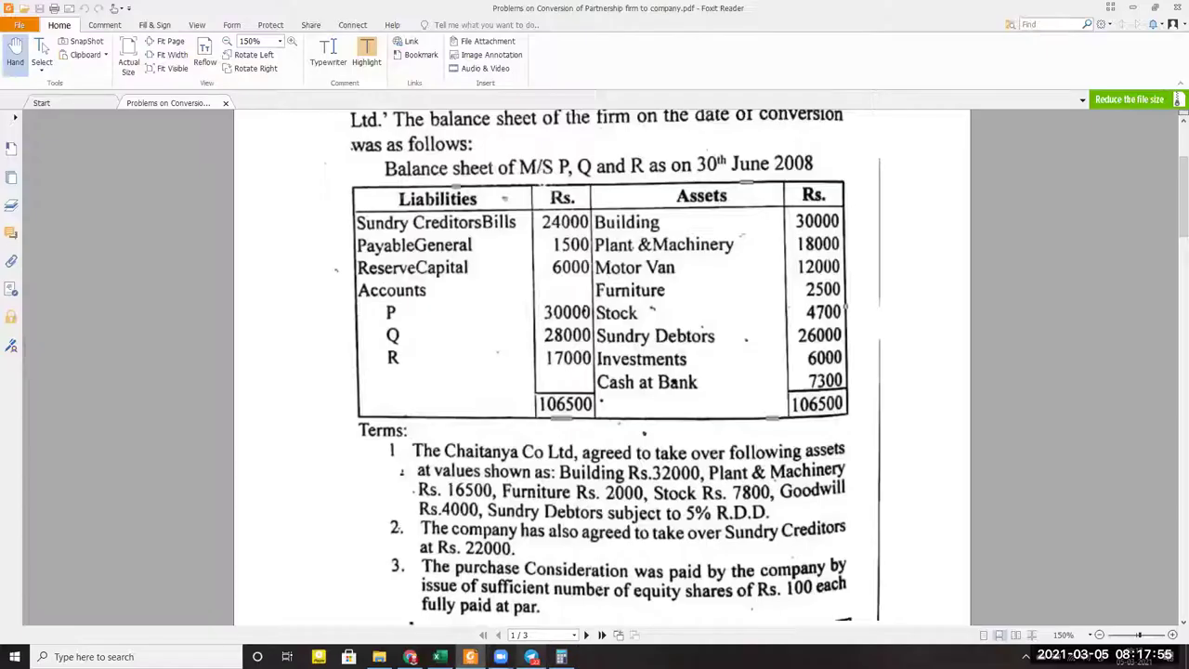
pyautogui.click(561, 657)
pyautogui.press('Escape')
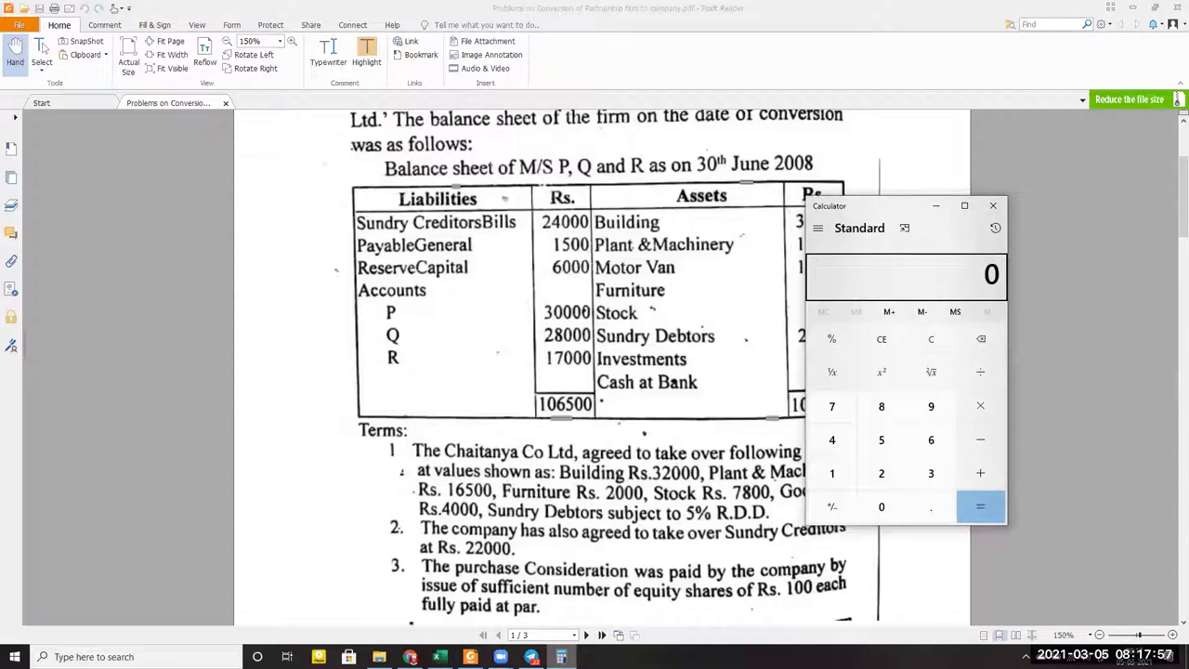
pyautogui.write('650000')
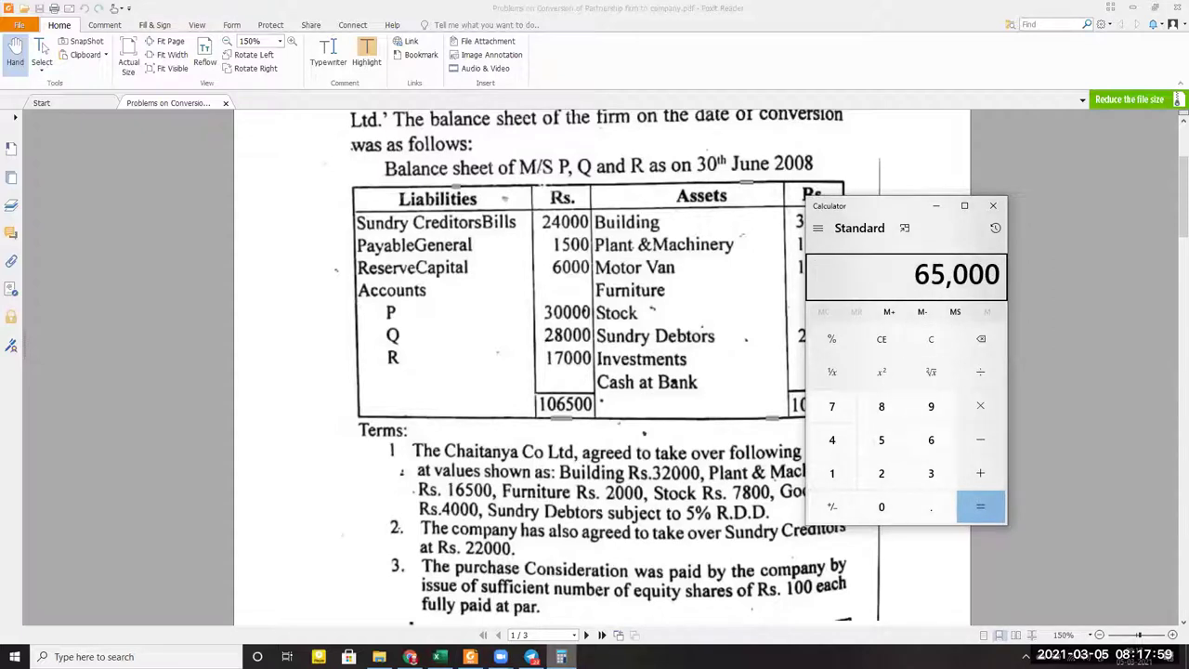
pyautogui.press('Return')
pyautogui.write('/75*')
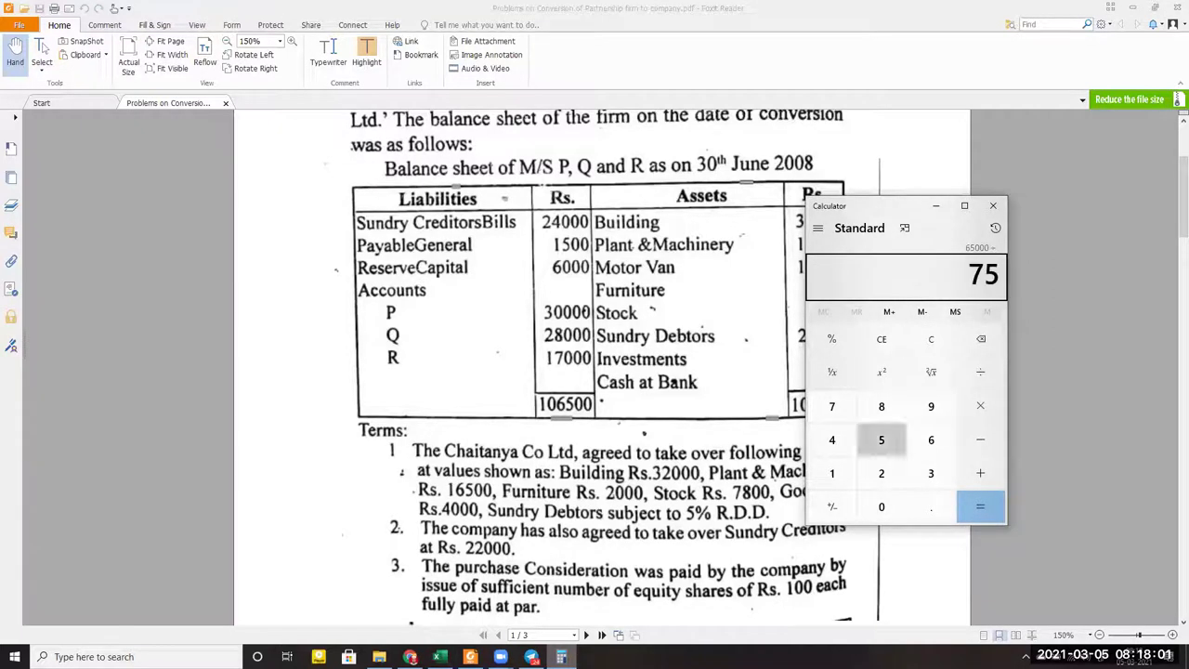
pyautogui.write('17')
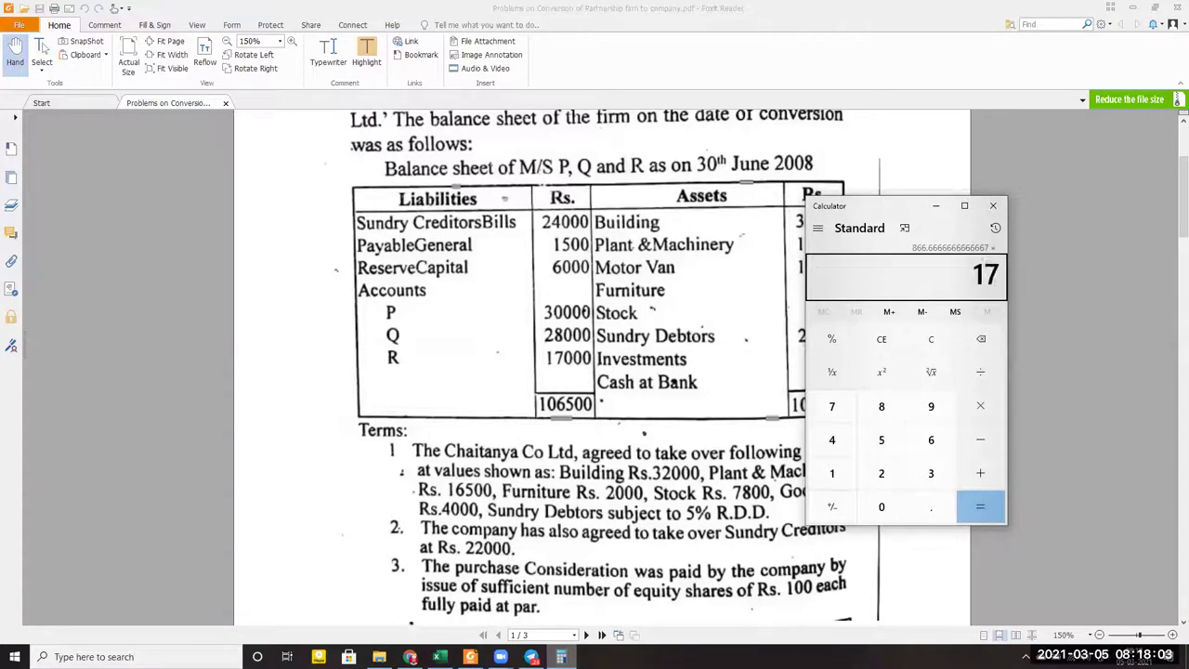
pyautogui.press('Return')
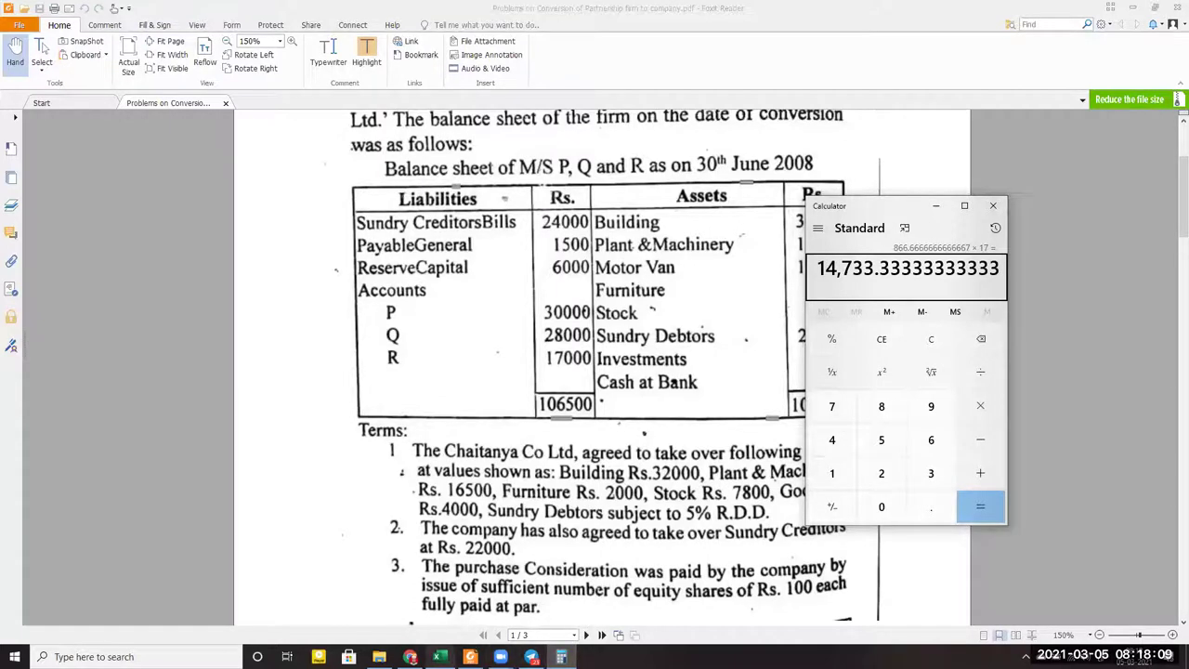
# Go back to Excel and enter 14733 in H28 as R's share amount
pyautogui.click(440, 657)
pyautogui.write('14733')
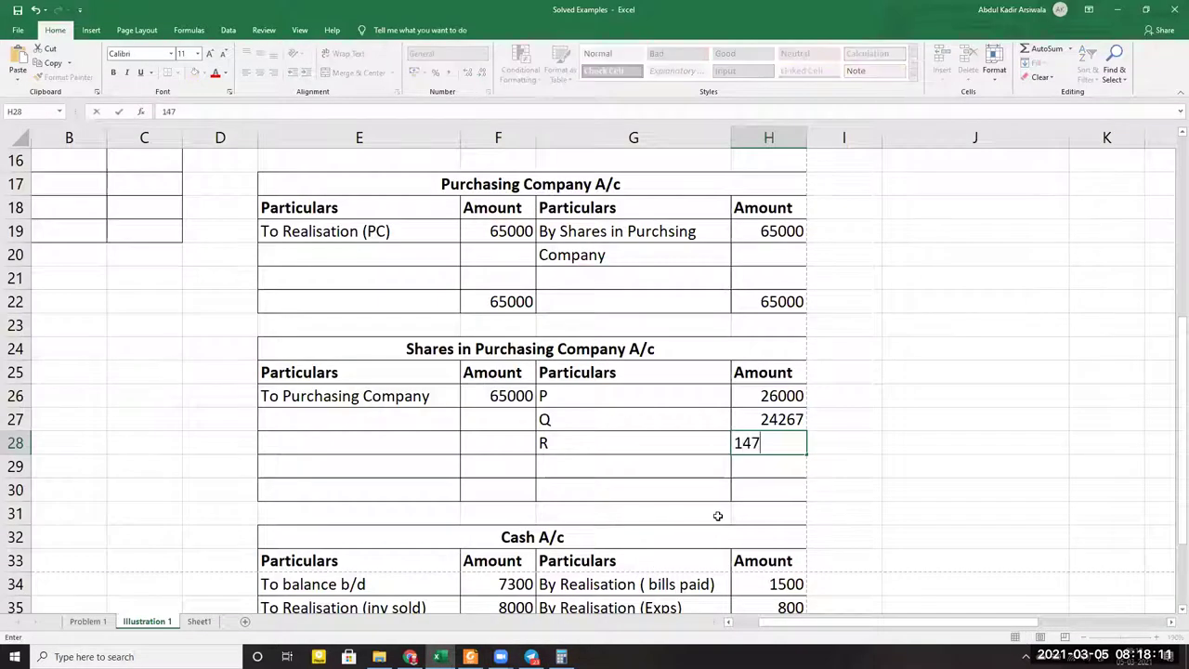
pyautogui.click(794, 489)
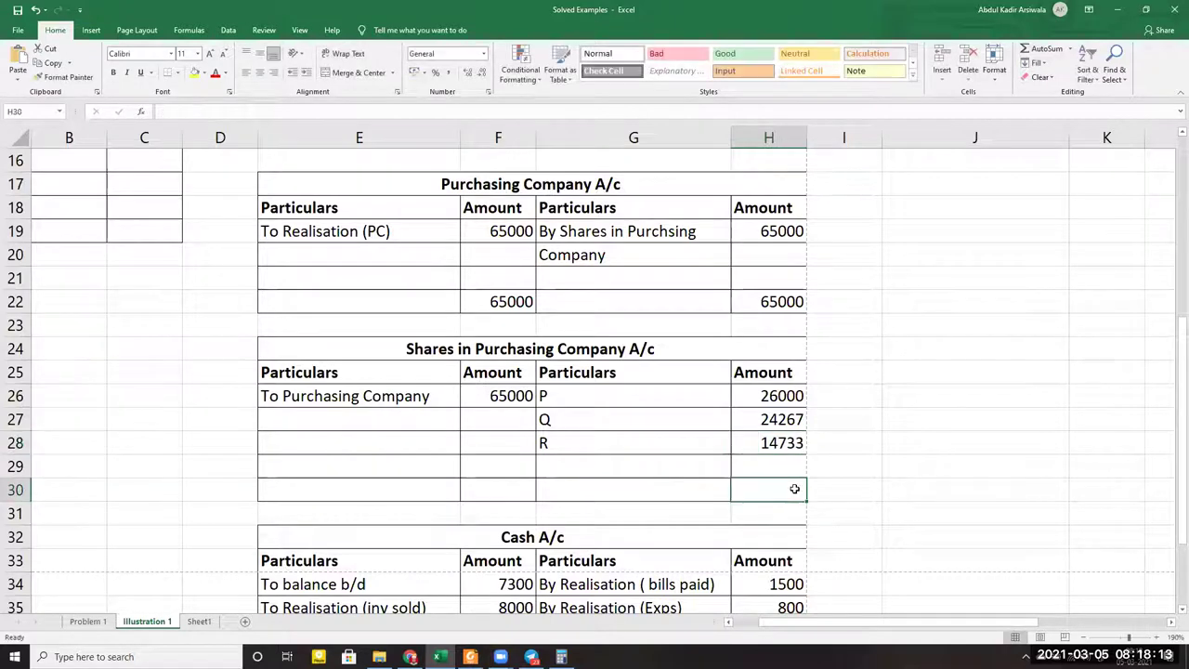
# Add the three partners' share amounts 14733, 24267 and 26000 in Calculator, keeping its window clear of the ledger's amounts
pyautogui.click(562, 657)
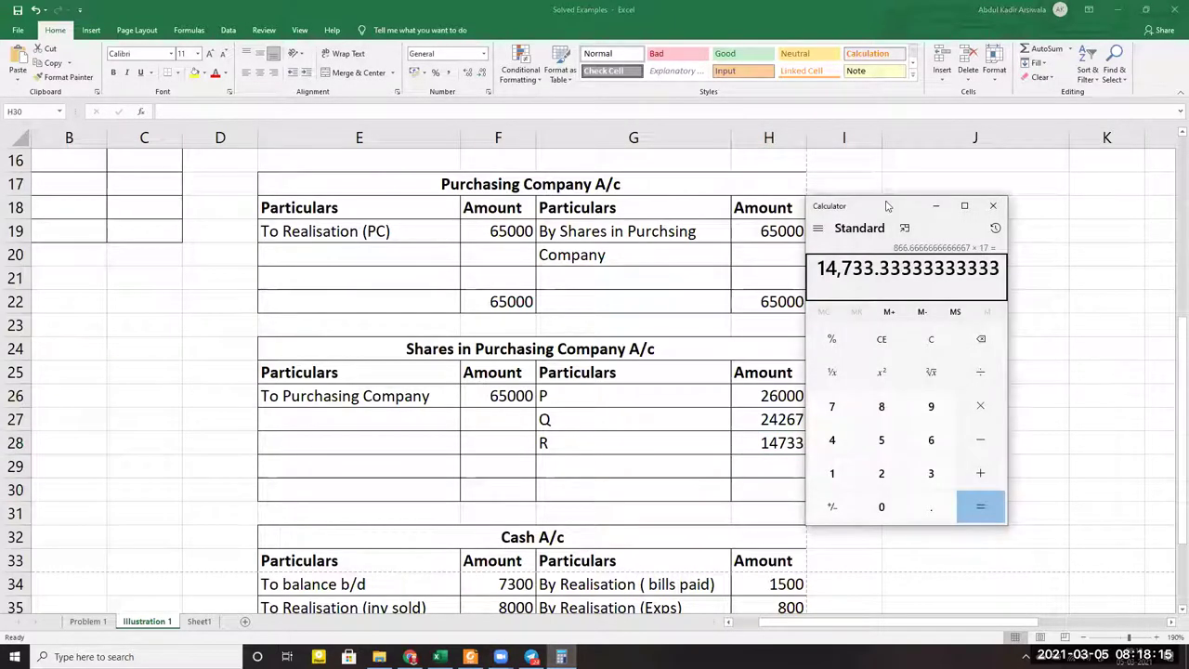
pyautogui.moveTo(889, 204); pyautogui.dragTo(946, 210)
pyautogui.press('Escape')
pyautogui.write('14733+2426')
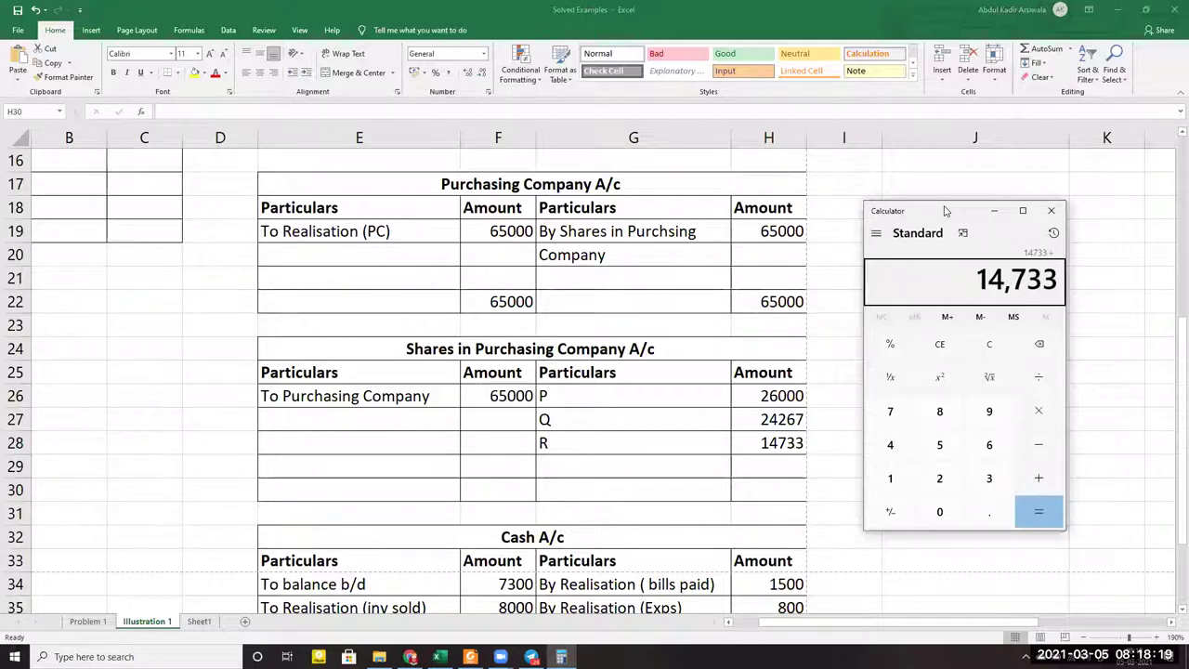
pyautogui.write('7')
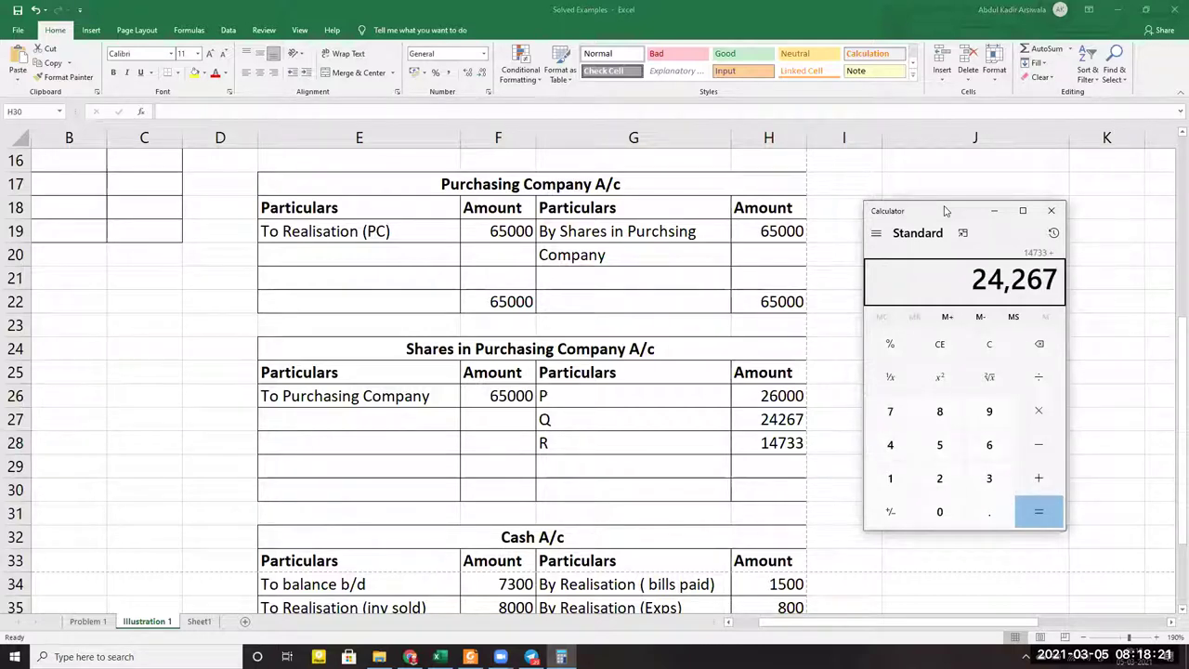
pyautogui.write('+2600000')
pyautogui.press('Return')
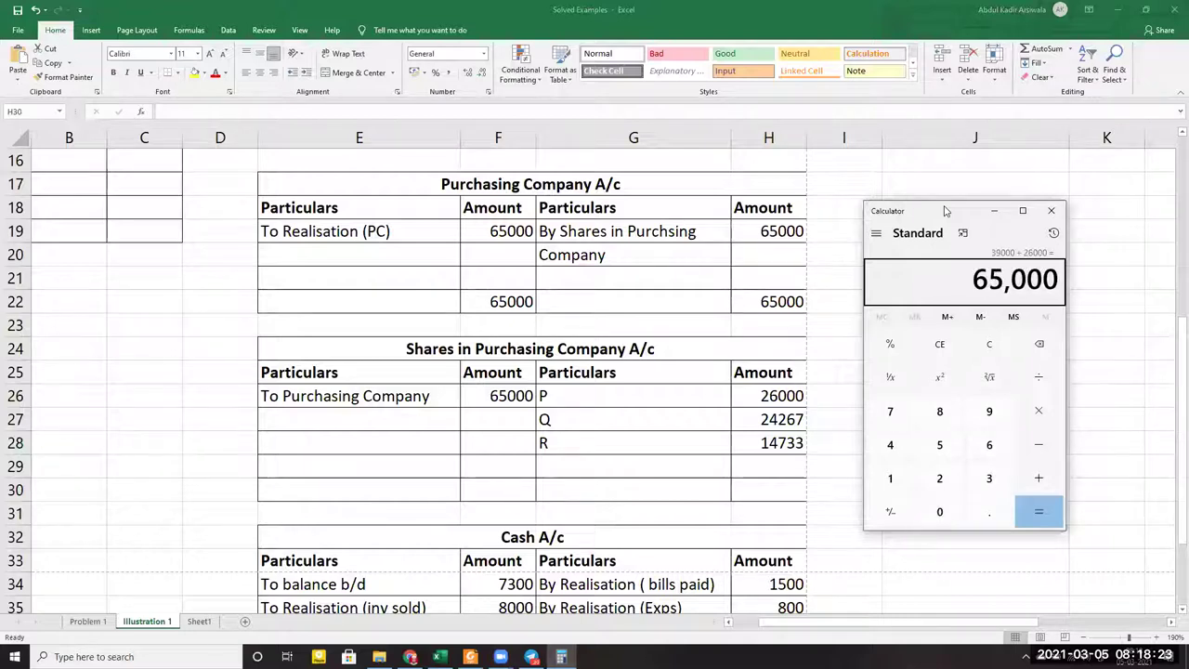
# Enter 65000 as the total on both sides of the Shares in Purchasing Company account, in H30 and F30
pyautogui.click(778, 495)
pyautogui.write('65000')
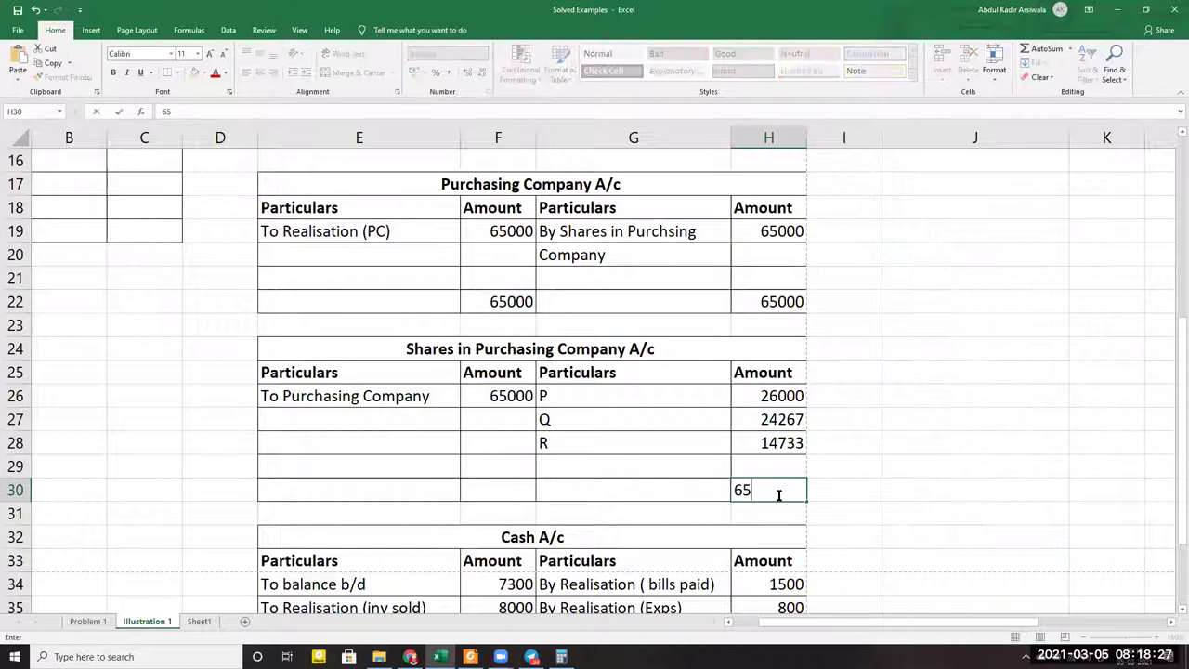
pyautogui.press('Left')
pyautogui.press('Left')
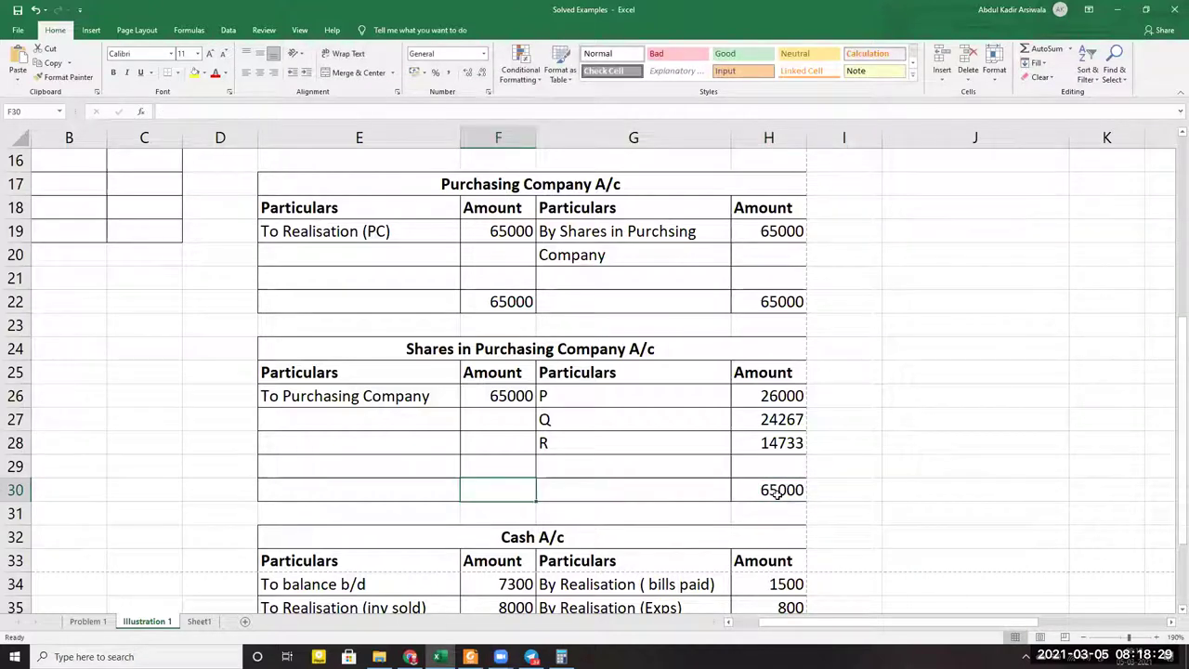
pyautogui.write('65000')
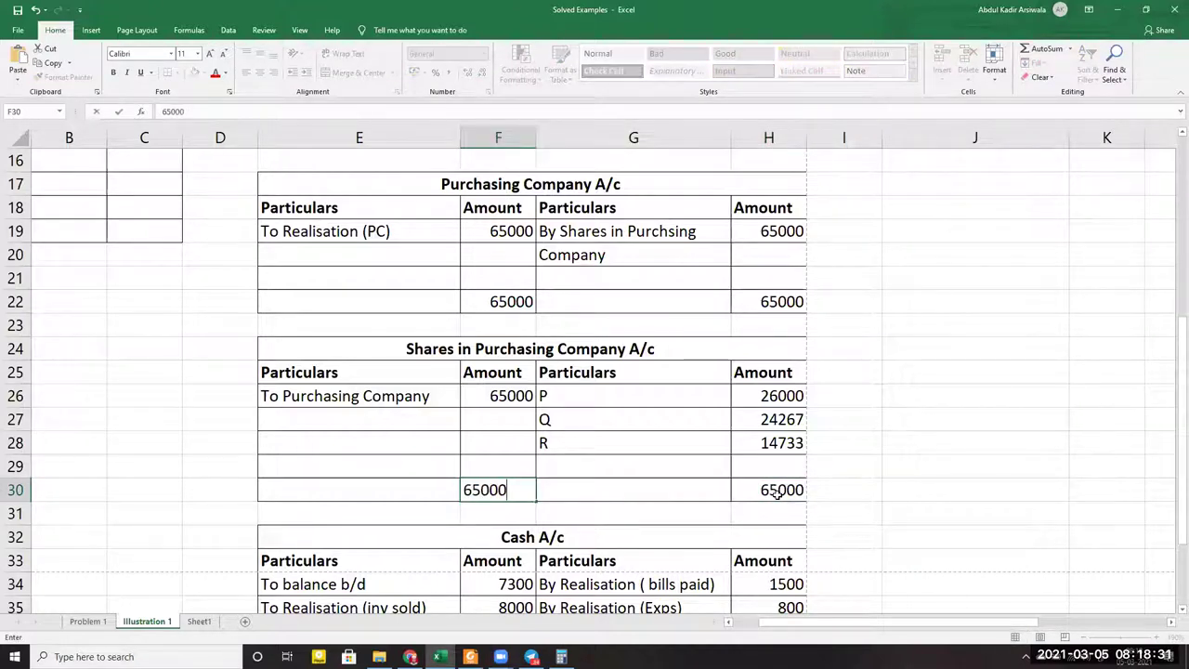
pyautogui.press('Right')
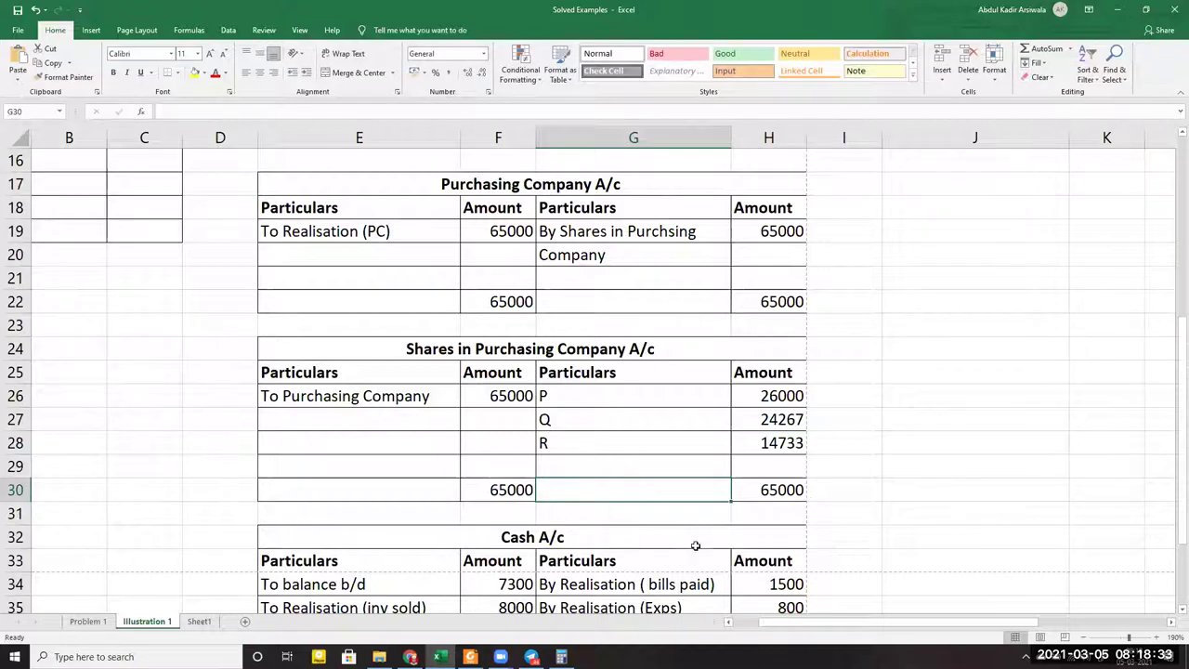
# Highlight the P, Q and R share entries in G26:H28 and compare them with the Partners Capital account
pyautogui.scroll(3, 699, 534)
pyautogui.scroll(-2, 702, 534)
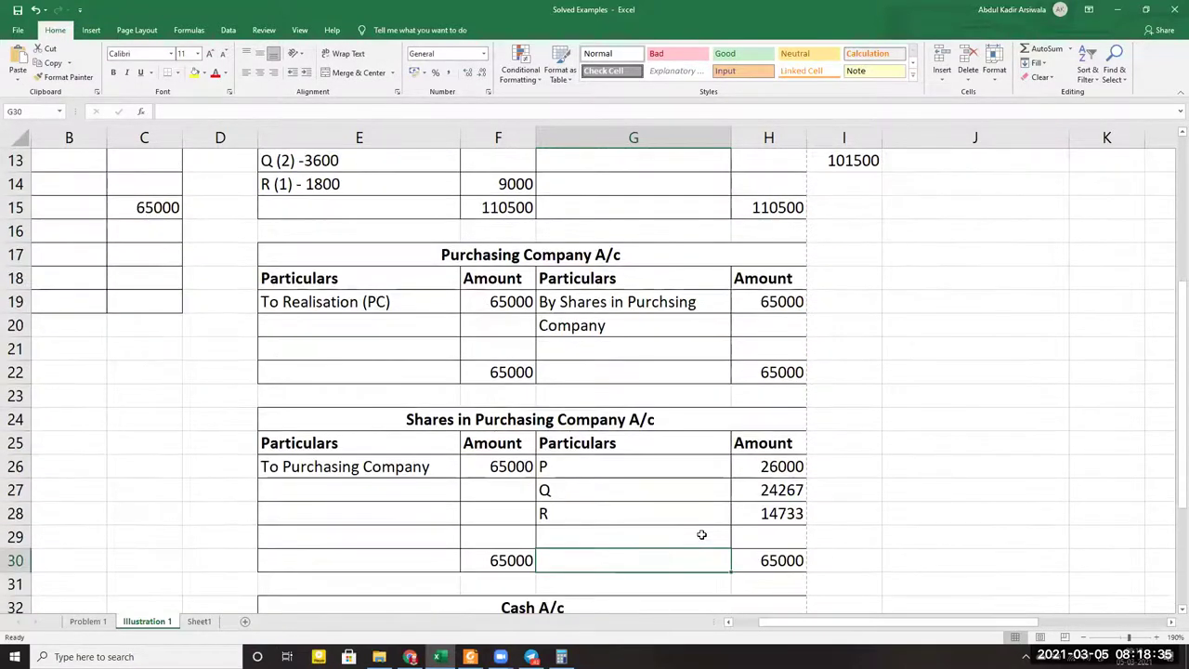
pyautogui.click(588, 467)
pyautogui.moveTo(667, 491); pyautogui.dragTo(790, 513)
pyautogui.moveTo(811, 621); pyautogui.dragTo(914, 614)
pyautogui.scroll(4, 876, 480)
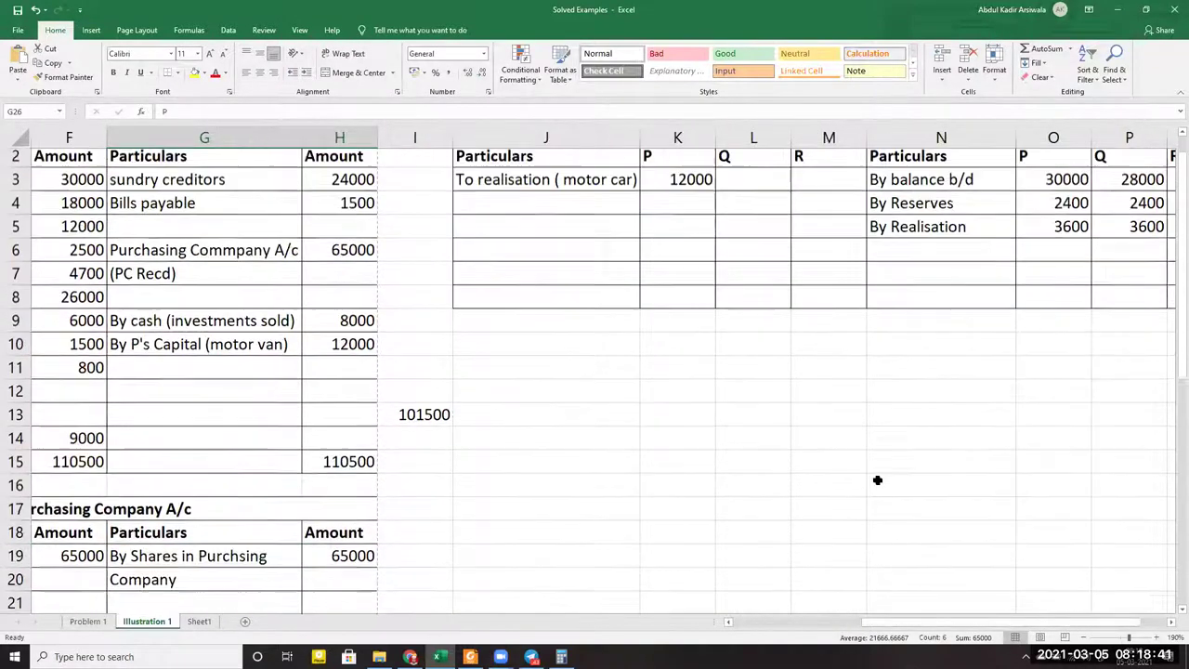
pyautogui.scroll(-4, 465, 427)
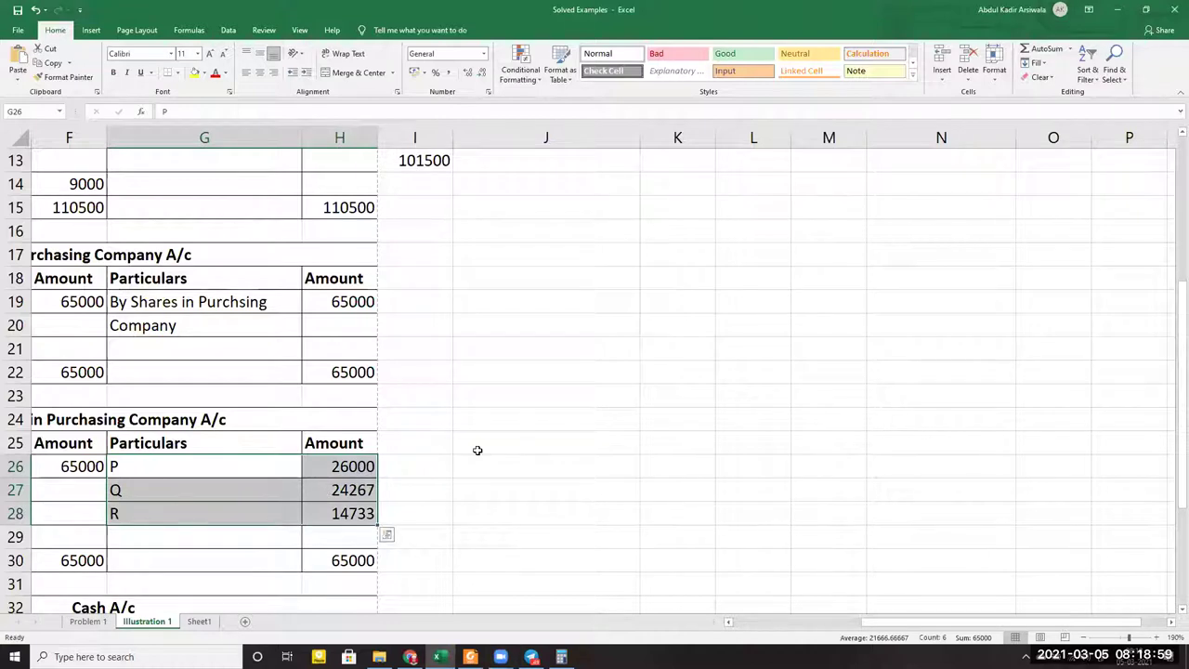
pyautogui.scroll(2, 478, 451)
pyautogui.scroll(-2, 478, 451)
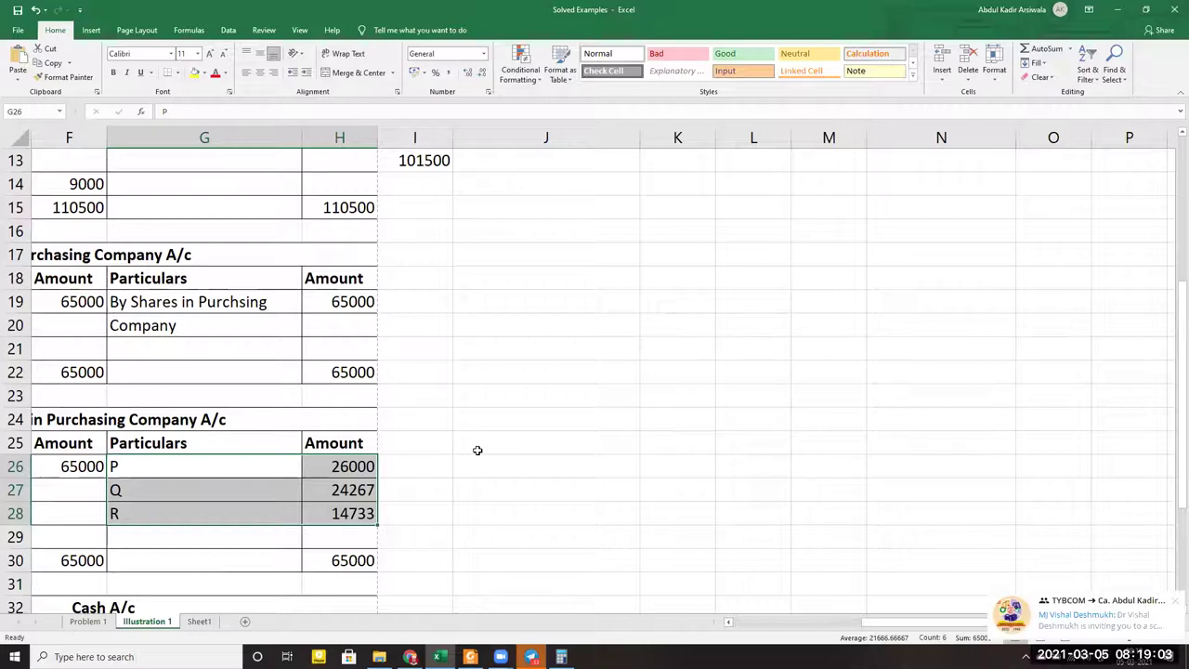
pyautogui.scroll(3, 478, 451)
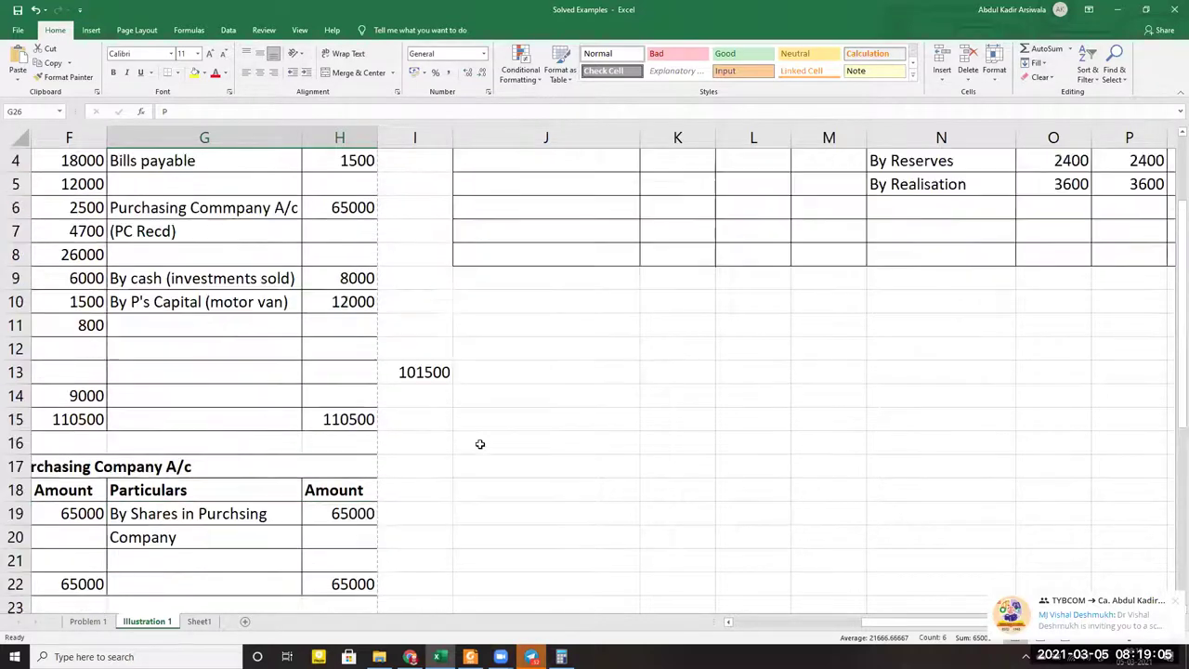
pyautogui.scroll(1, 480, 445)
# Enter the particulars "To shares in purchsing Company" across J4 and J5 of the Partners Capital account, checking the Shares in Purchasing Company account for the wording
pyautogui.click(539, 230)
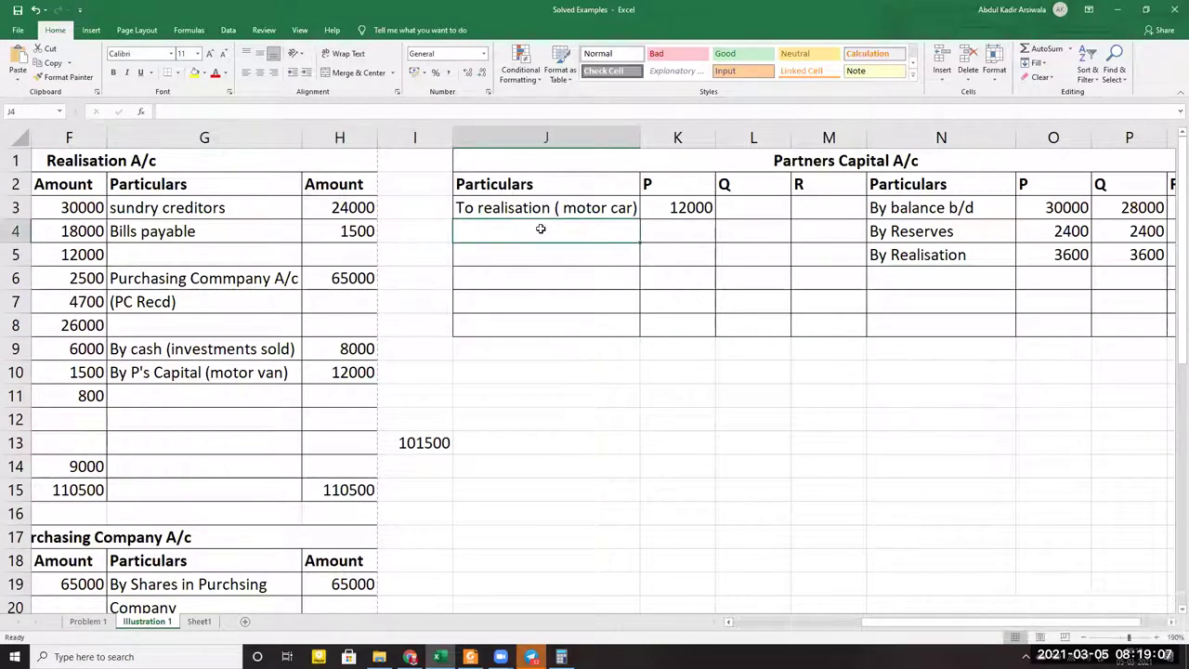
pyautogui.write('To')
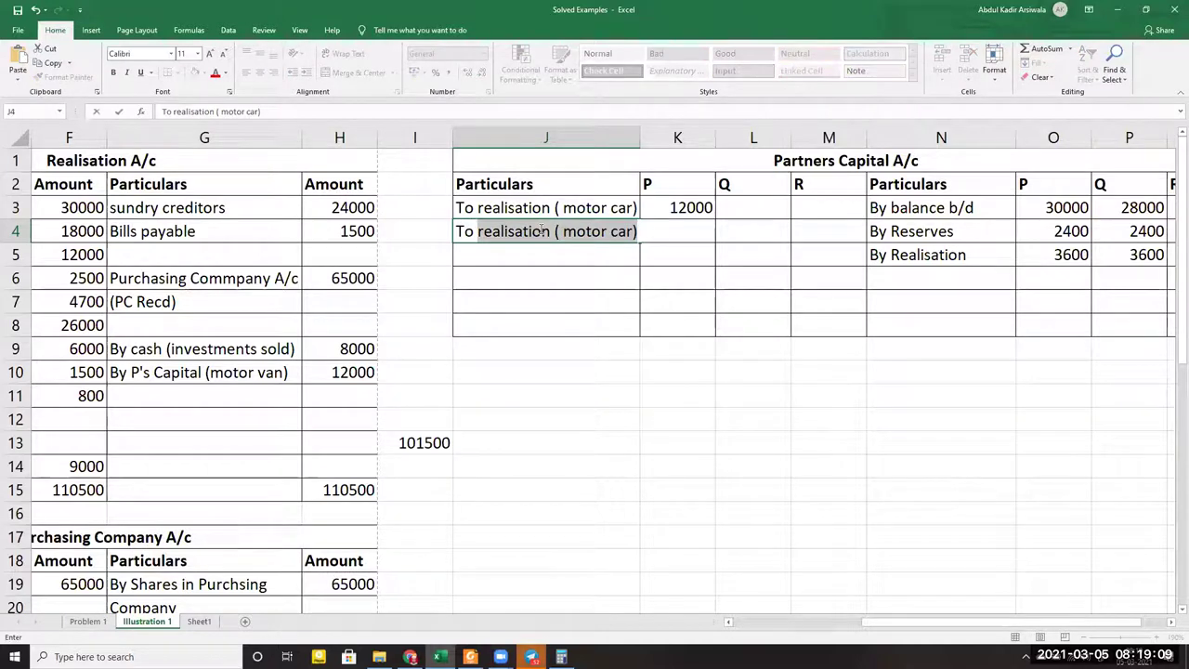
pyautogui.moveTo(970, 631); pyautogui.dragTo(834, 631)
pyautogui.scroll(-4, 781, 504)
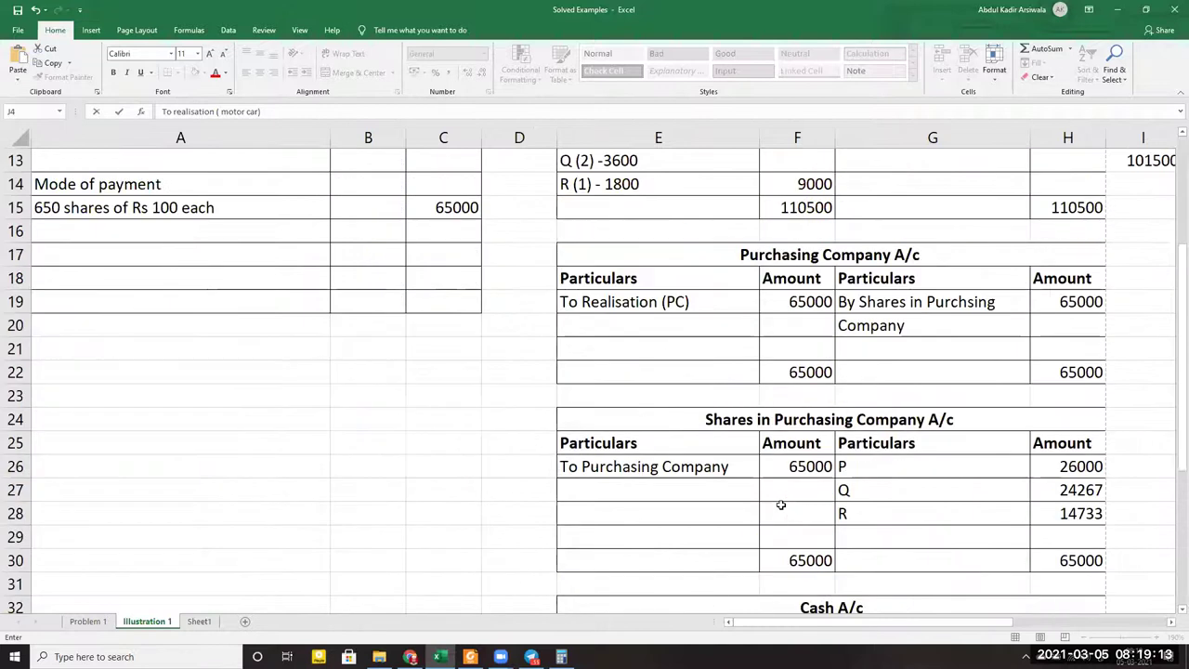
pyautogui.scroll(-1, 781, 504)
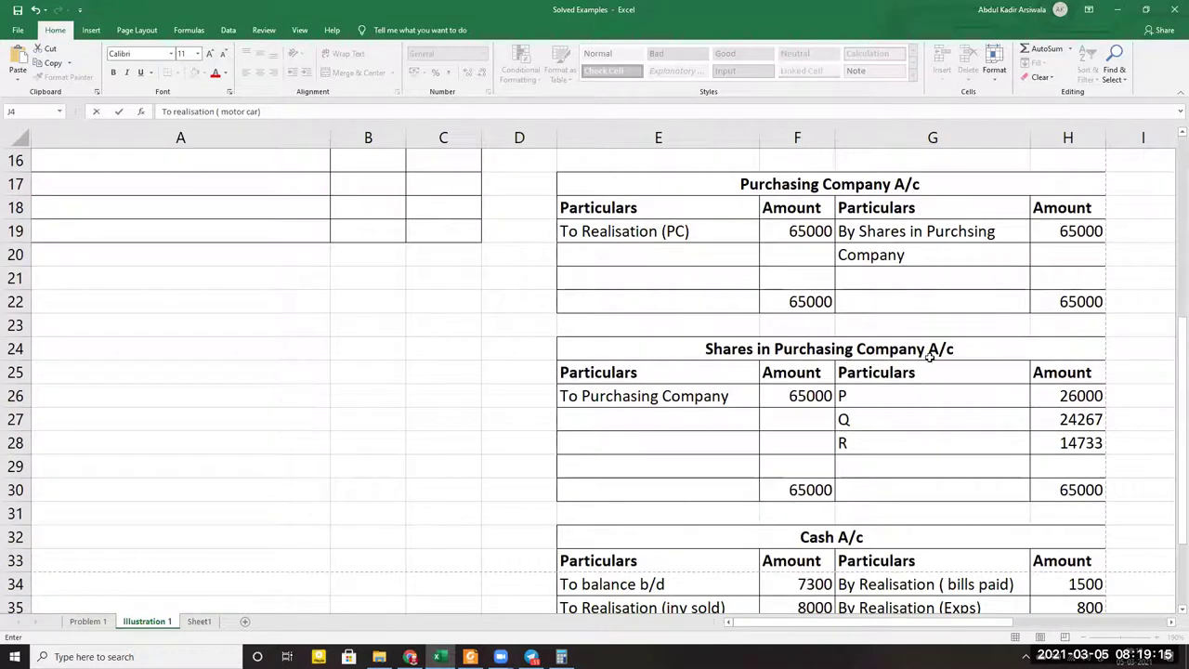
pyautogui.moveTo(869, 621); pyautogui.dragTo(948, 620)
pyautogui.scroll(5, 946, 511)
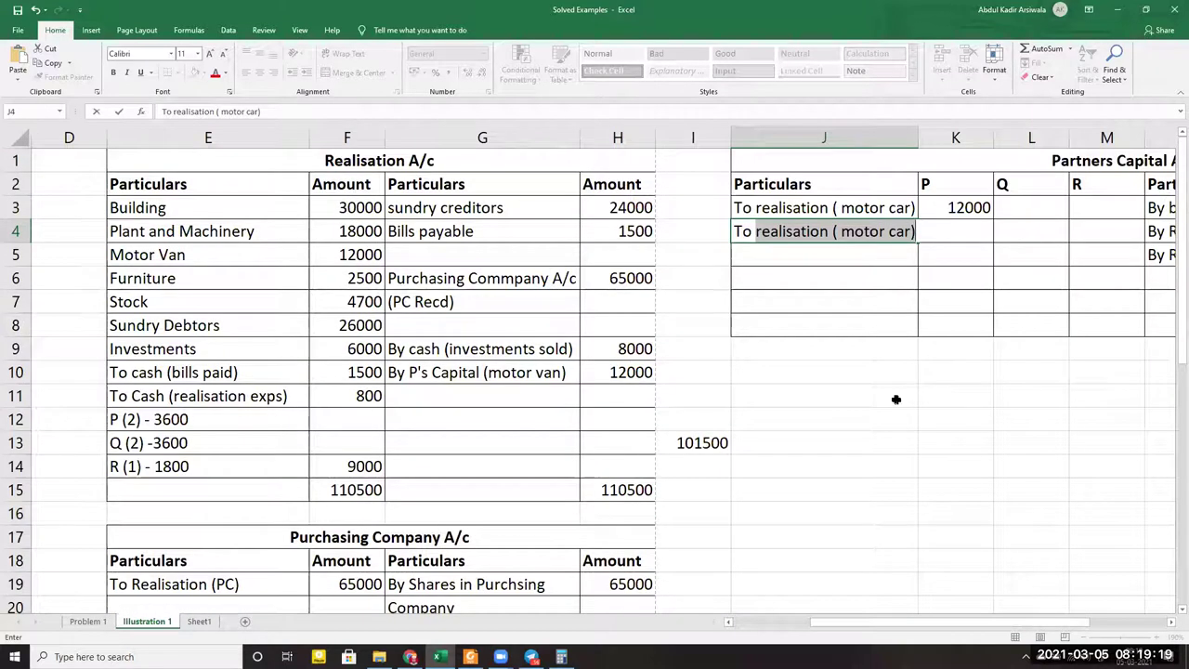
pyautogui.write('shares in ')
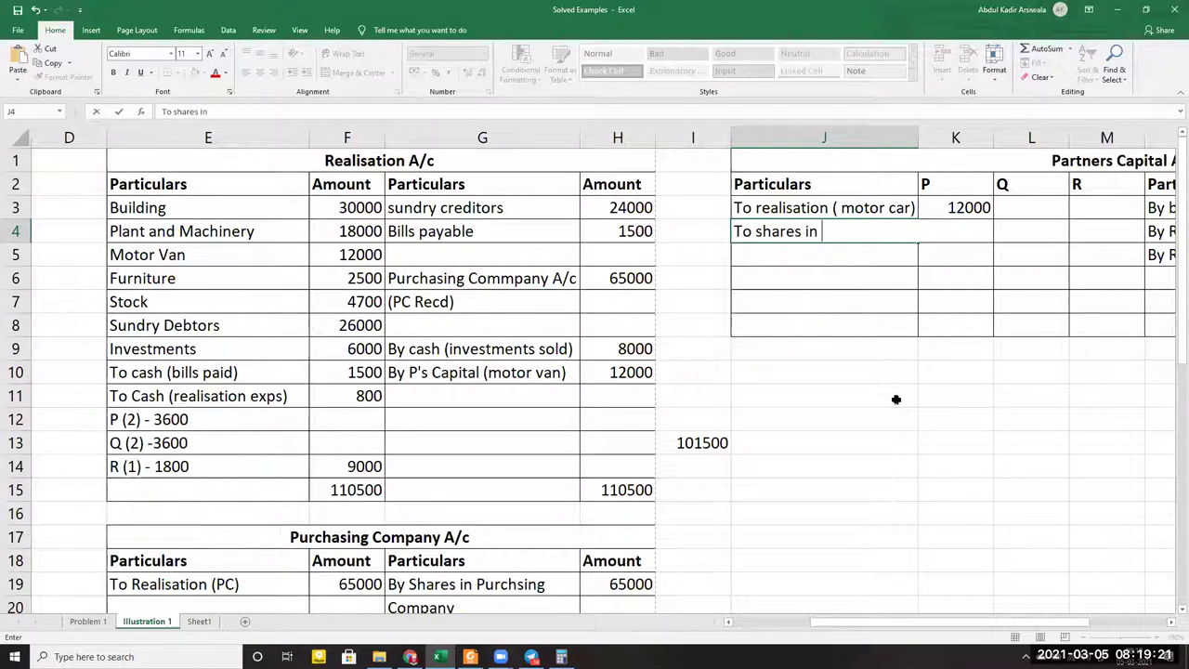
pyautogui.write('purchsing')
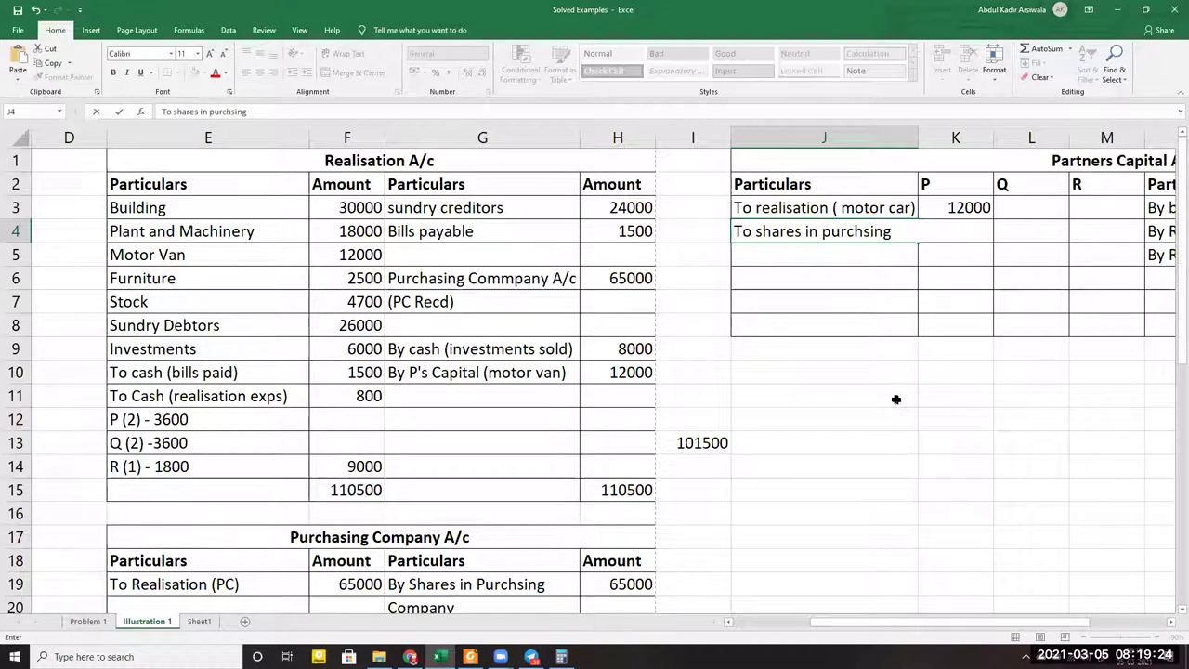
pyautogui.press('Return')
pyautogui.write('Company')
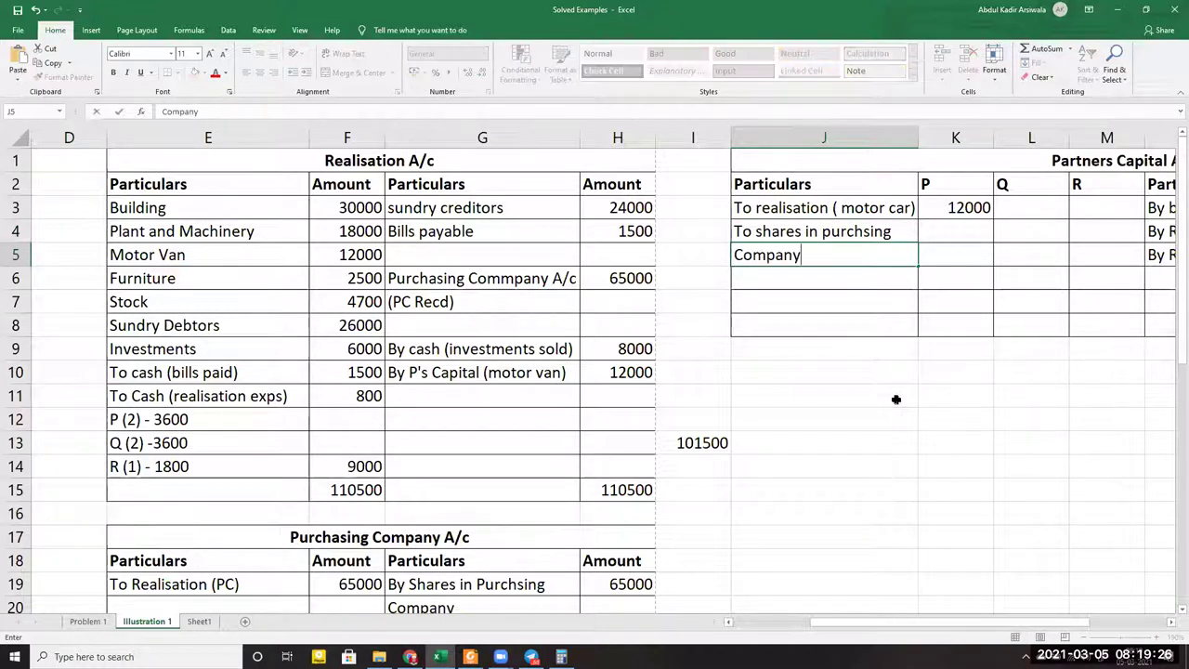
# Enter 26000 in K4 as P's shares received in the Partners Capital account
pyautogui.press('Tab')
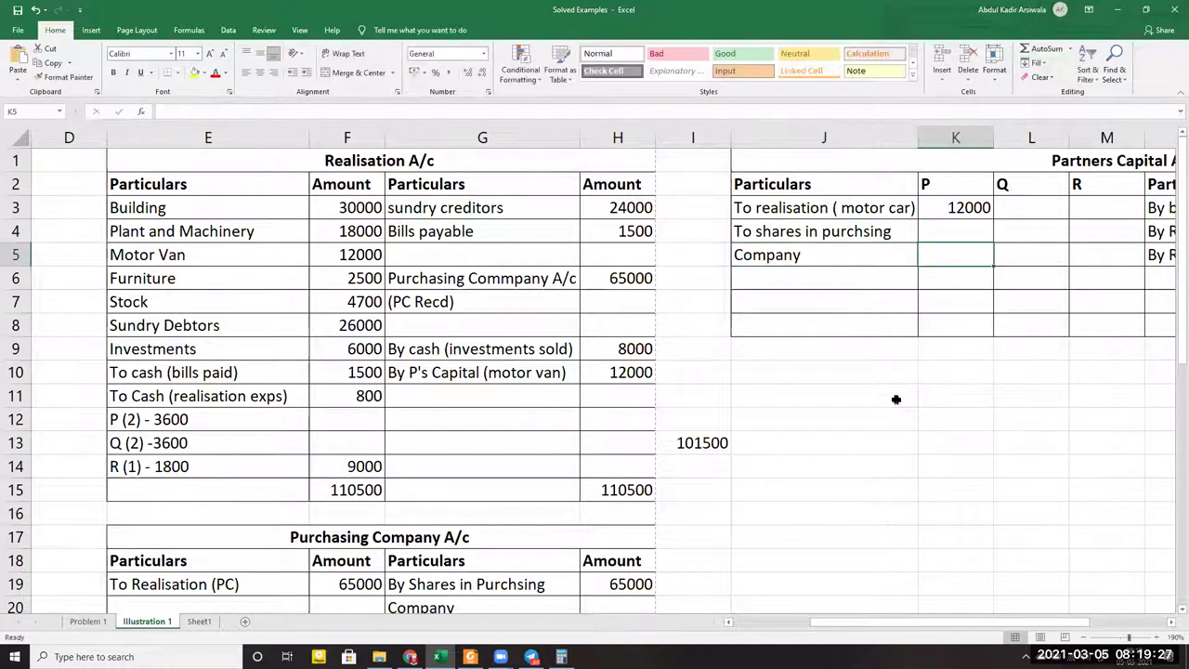
pyautogui.press('Up')
pyautogui.write('26000')
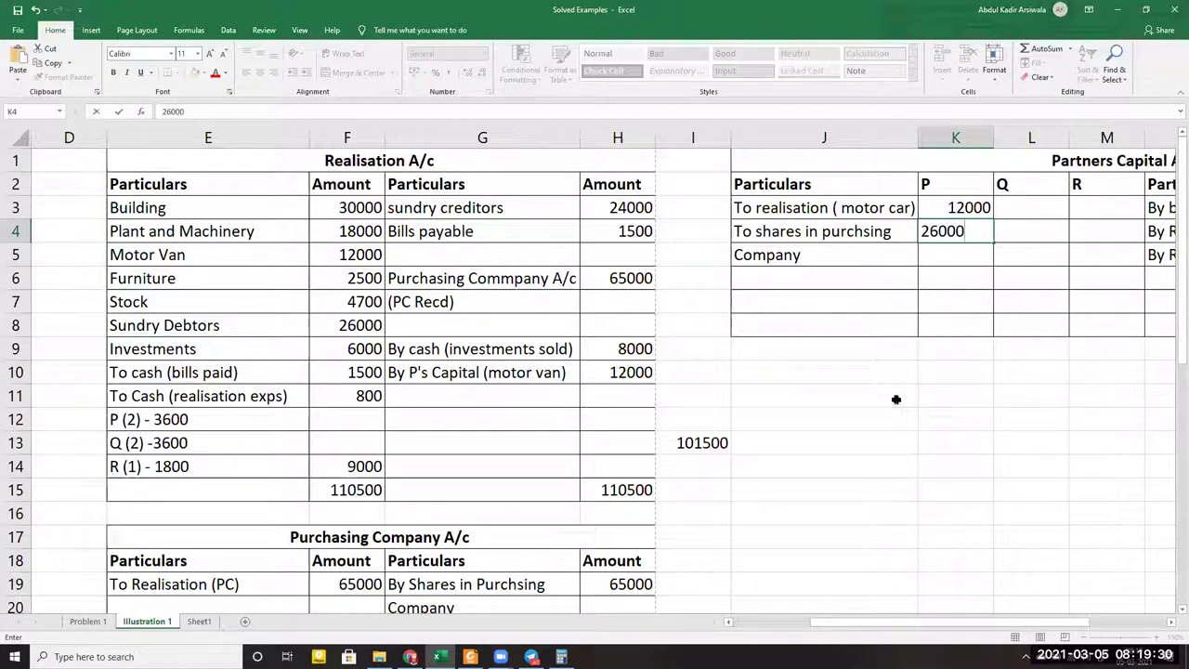
pyautogui.press('Tab')
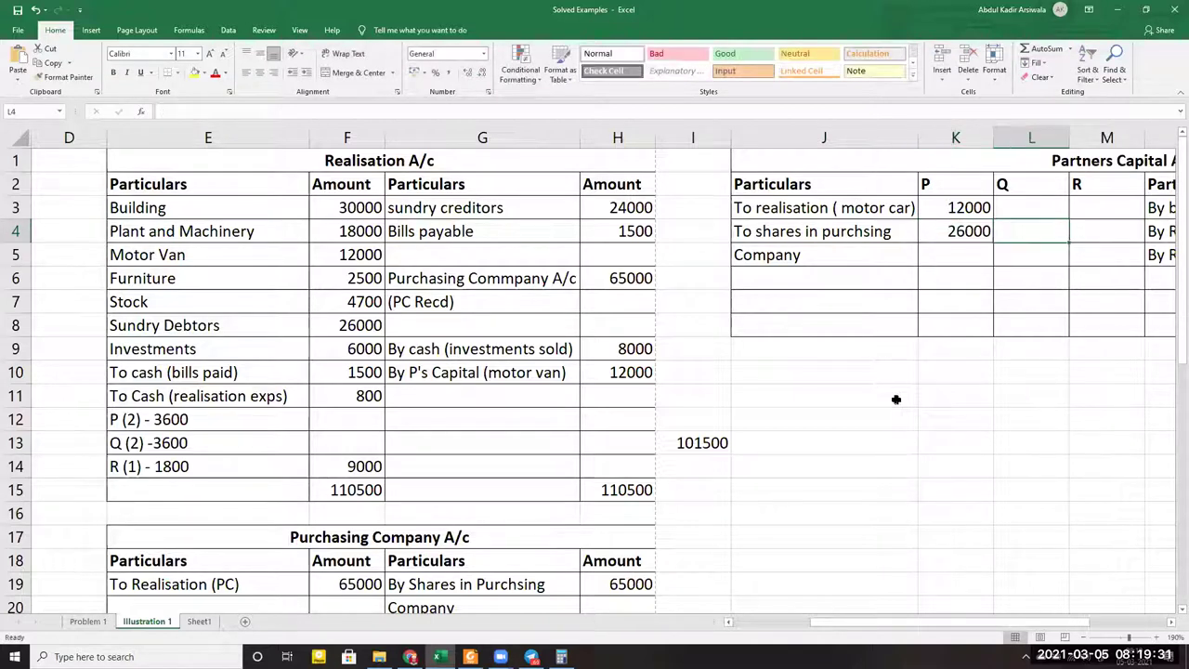
# Look up Q's amount in the Shares in Purchasing Company account and enter 24267 in L4 of the Partners Capital account
pyautogui.scroll(-4, 805, 404)
pyautogui.scroll(-1, 775, 414)
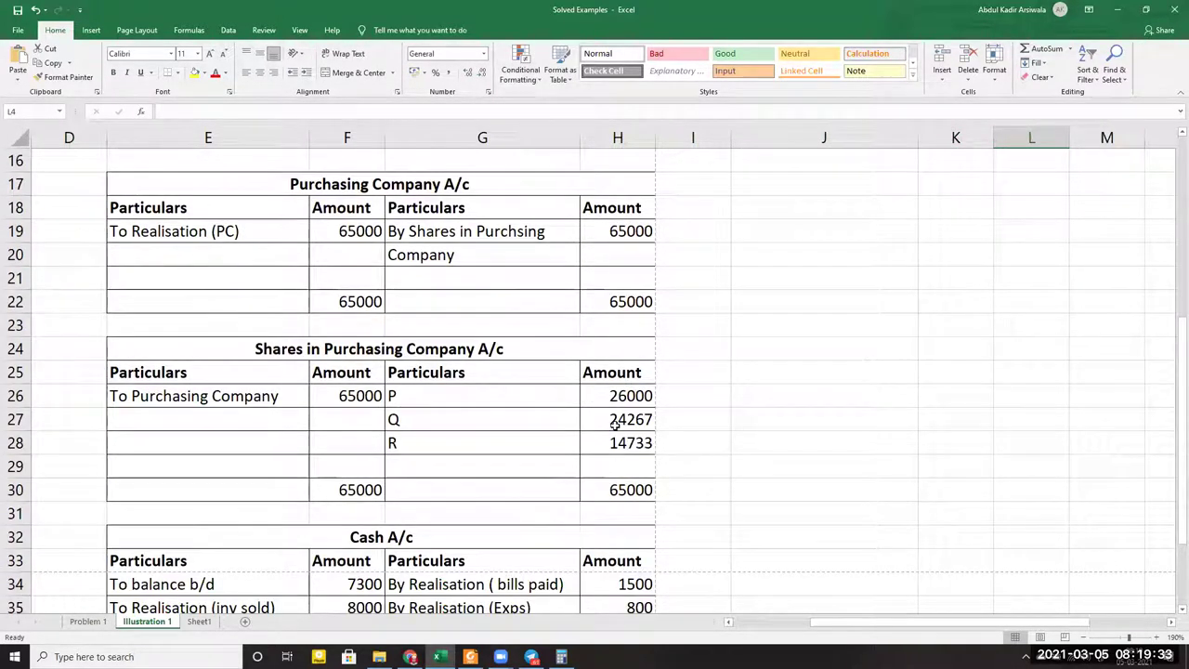
pyautogui.scroll(5, 716, 430)
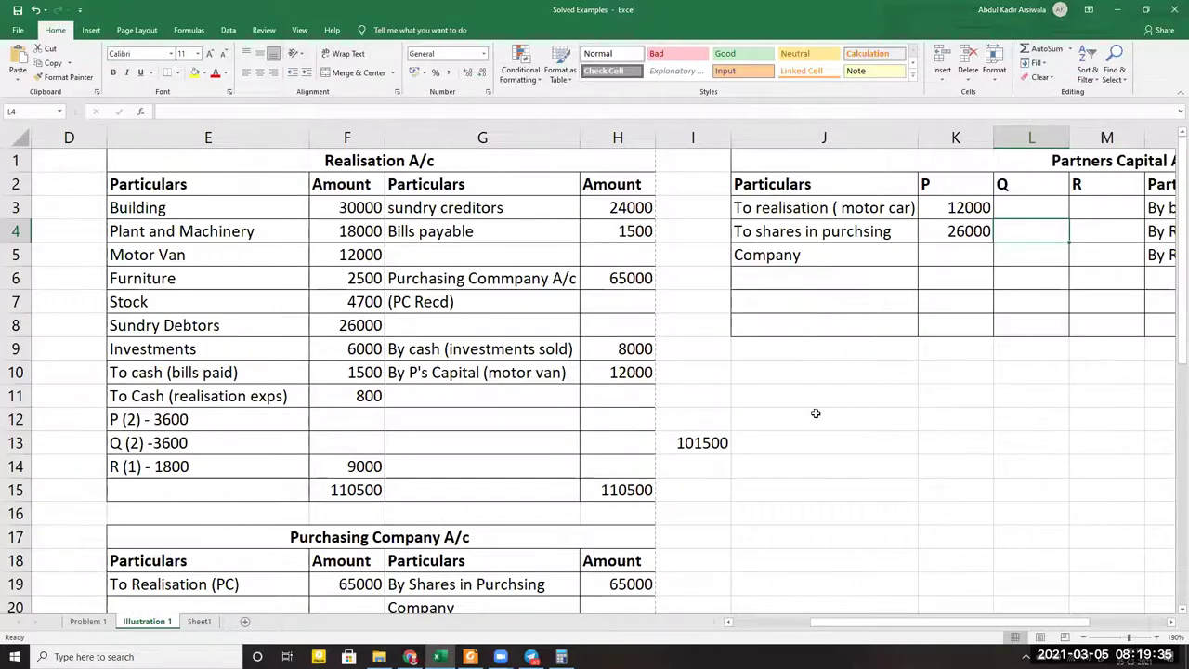
pyautogui.write('24267')
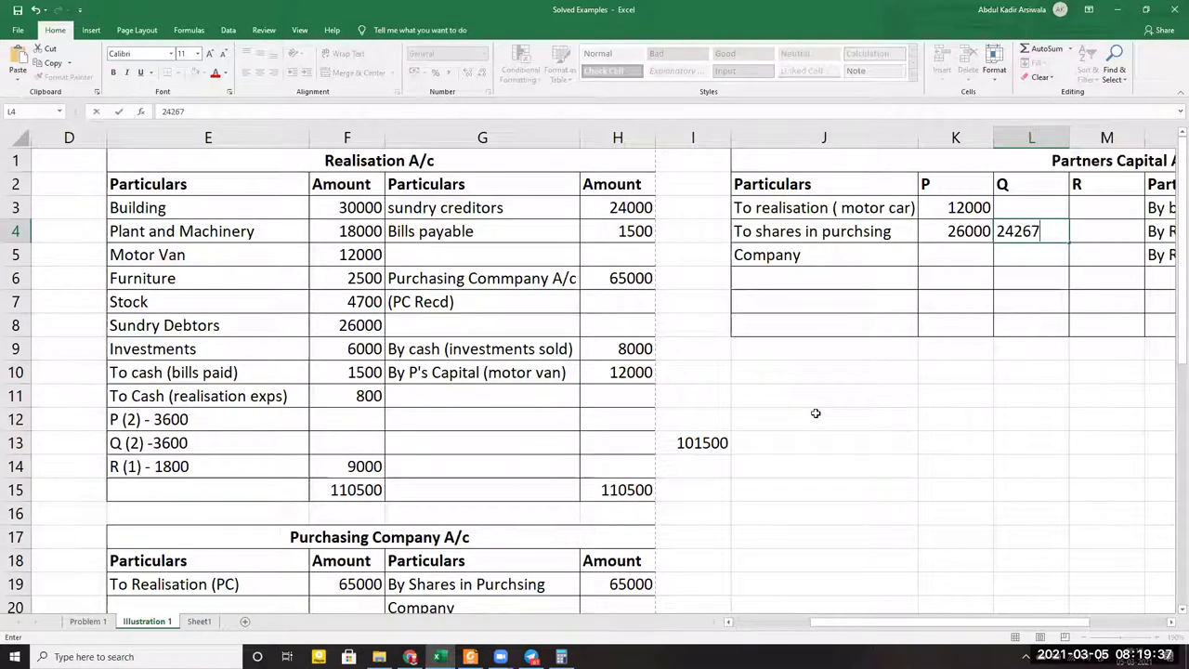
pyautogui.press('Tab')
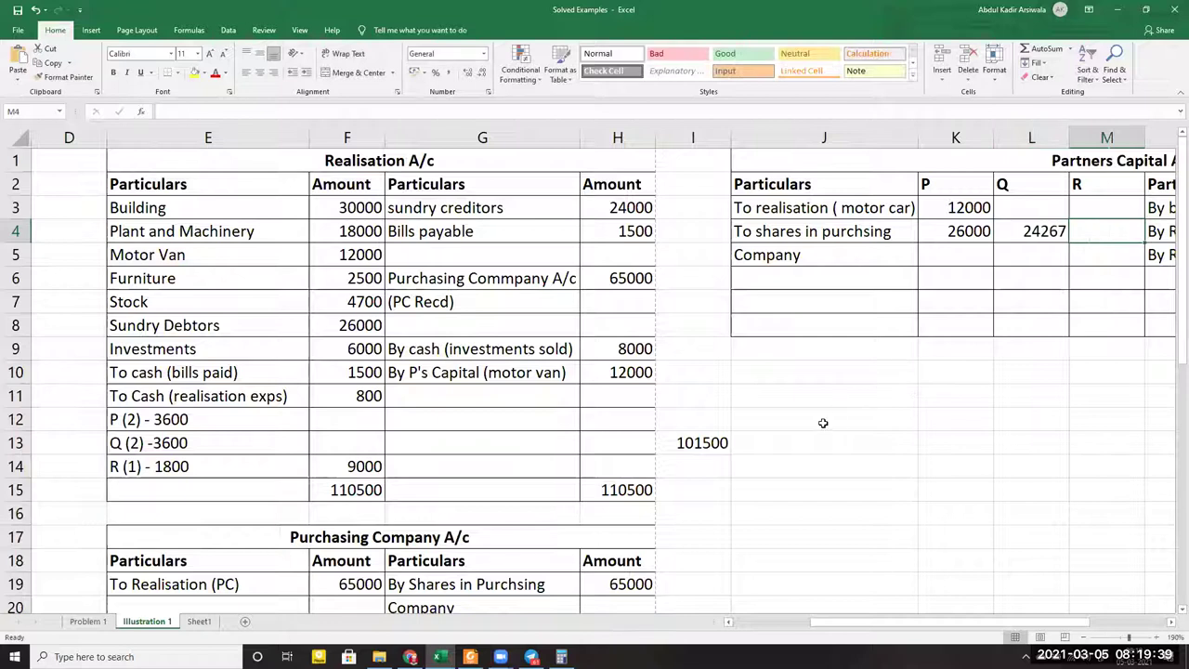
# Look up R's amount in the Shares in Purchasing Company account and enter 14733 in M4 of the Partners Capital account
pyautogui.scroll(-2, 743, 460)
pyautogui.scroll(-2, 674, 517)
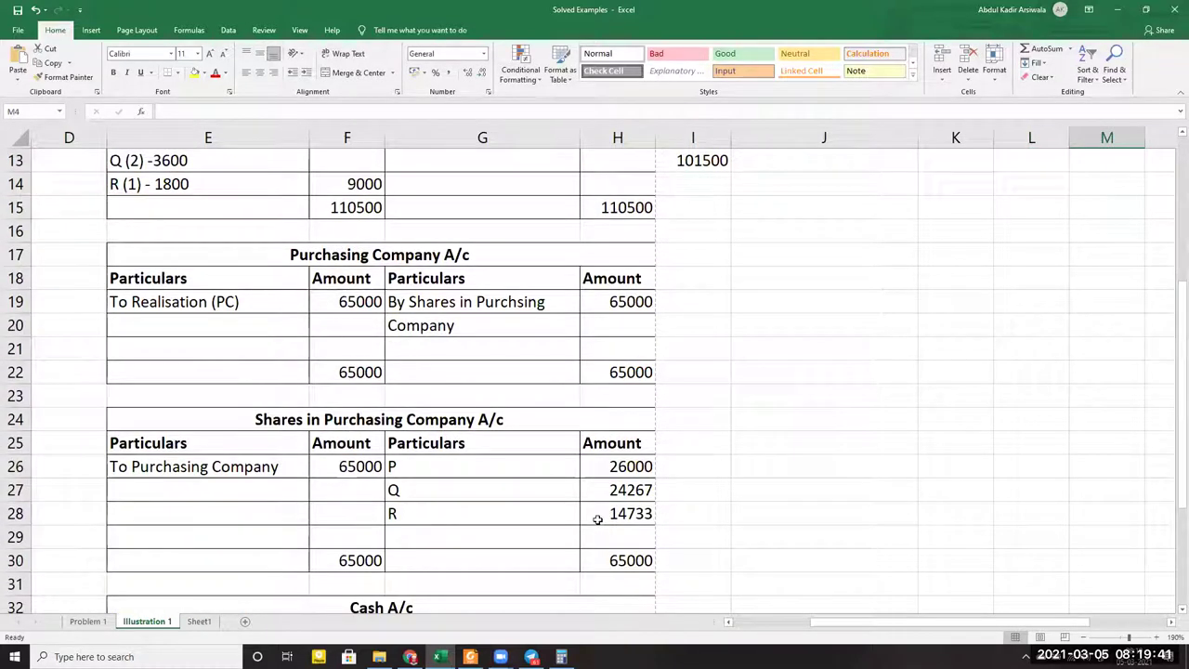
pyautogui.scroll(4, 879, 474)
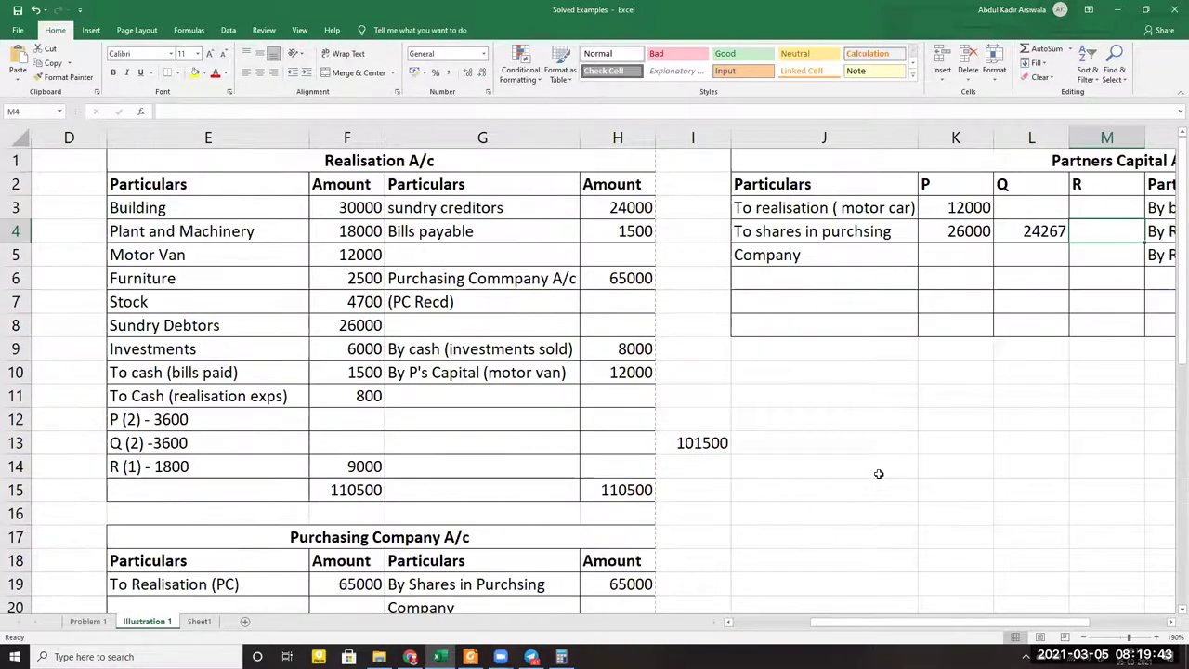
pyautogui.write('14733')
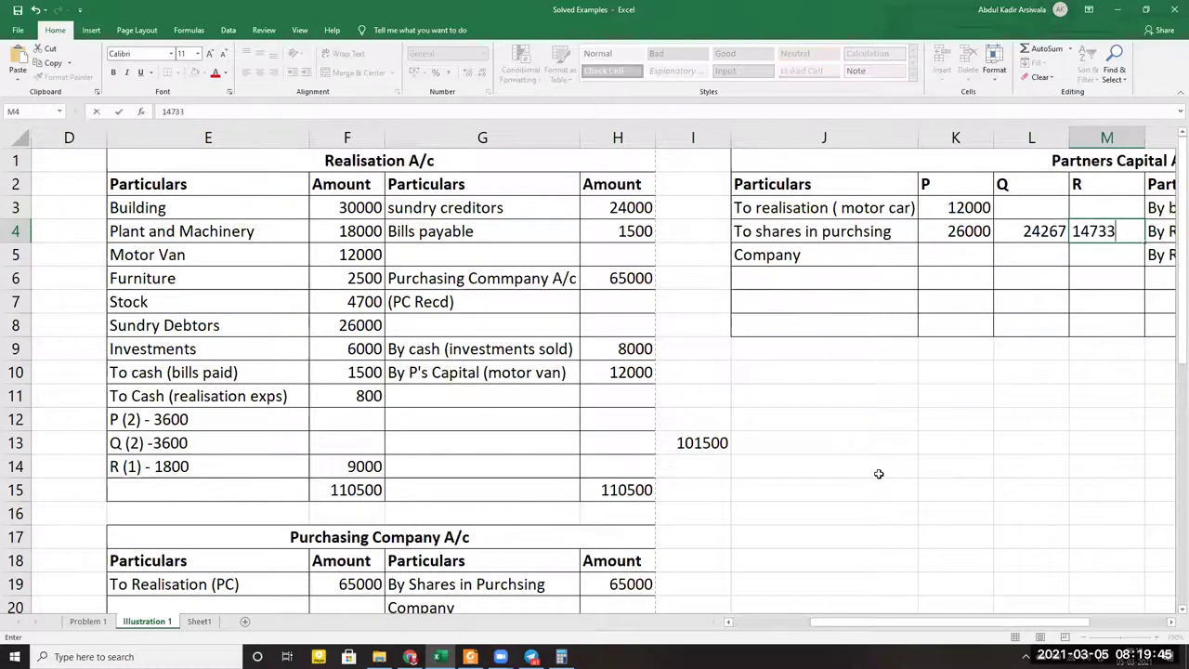
pyautogui.press('Return')
# Switch to Calculator, move its window clear of the Partners Capital account, and add P's credits 30000, 2400 and 3600
pyautogui.moveTo(861, 624); pyautogui.dragTo(937, 623)
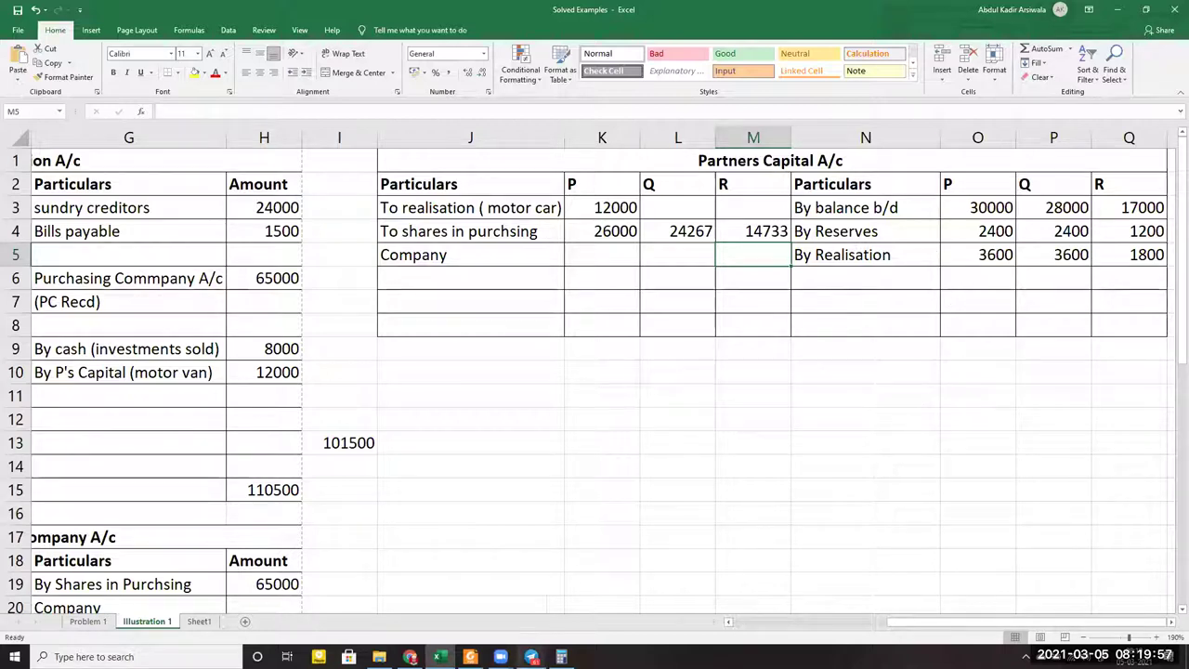
pyautogui.click(561, 657)
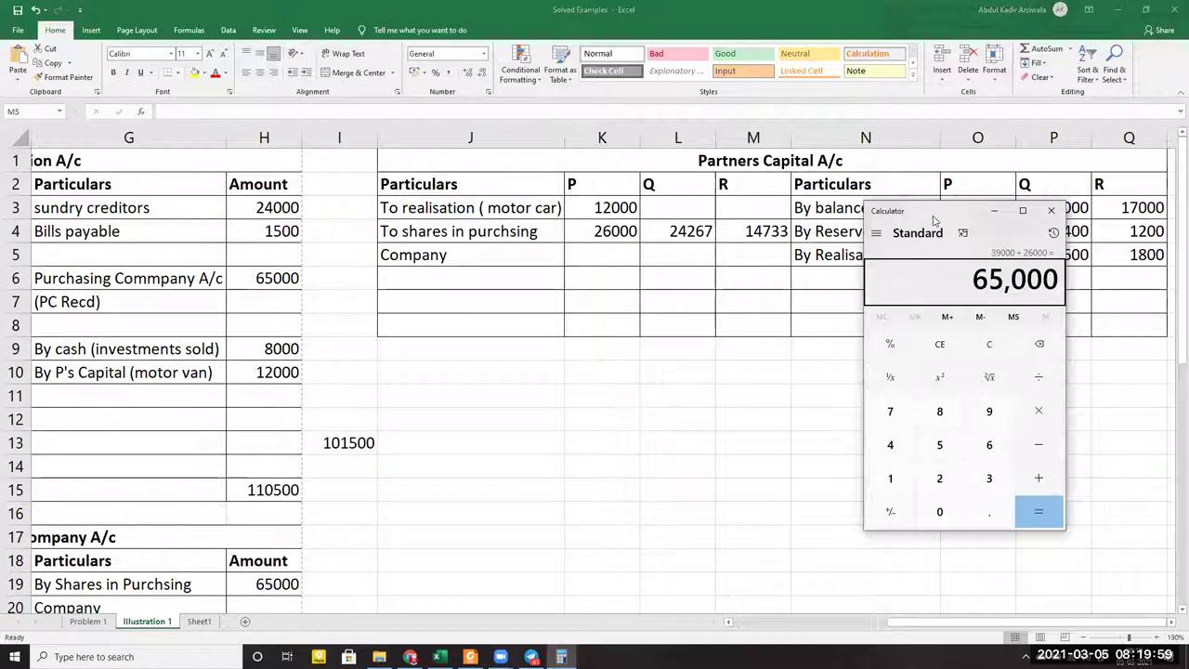
pyautogui.moveTo(934, 220); pyautogui.dragTo(194, 272)
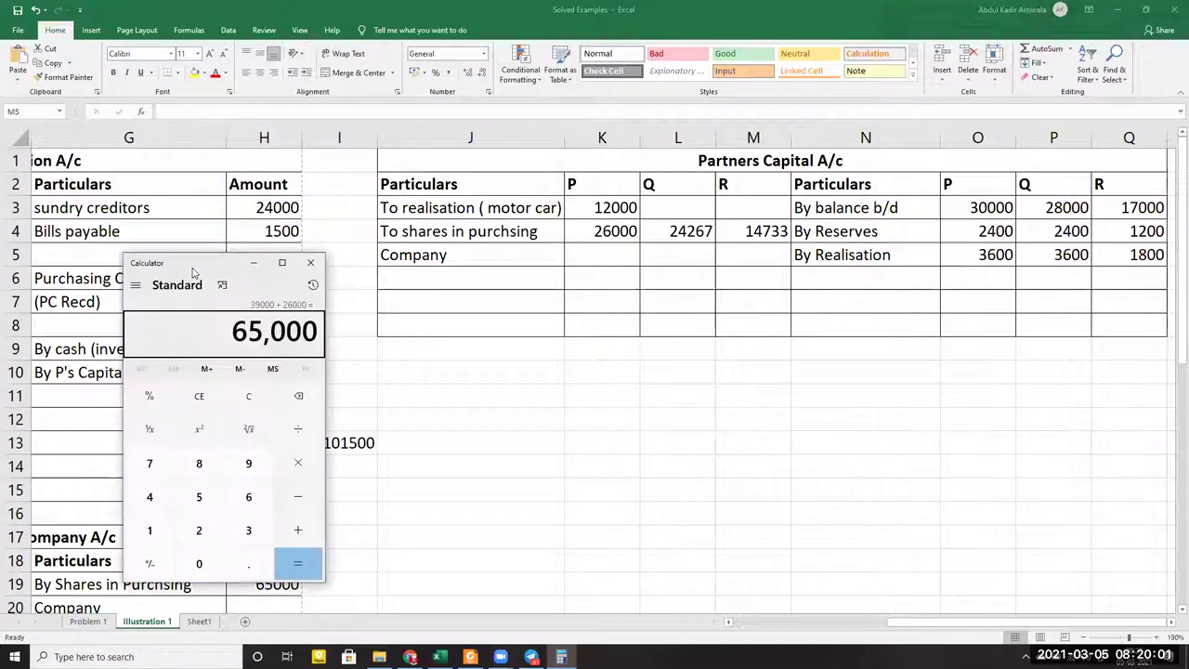
pyautogui.press('Escape')
pyautogui.write('30000')
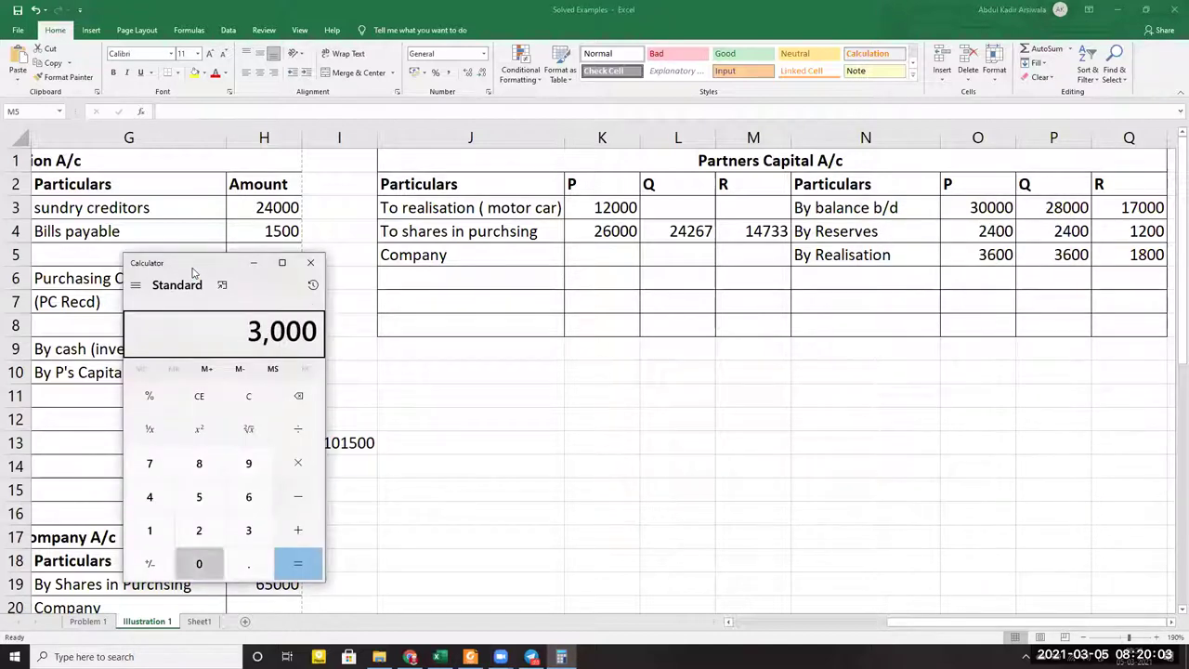
pyautogui.write('2400+3')
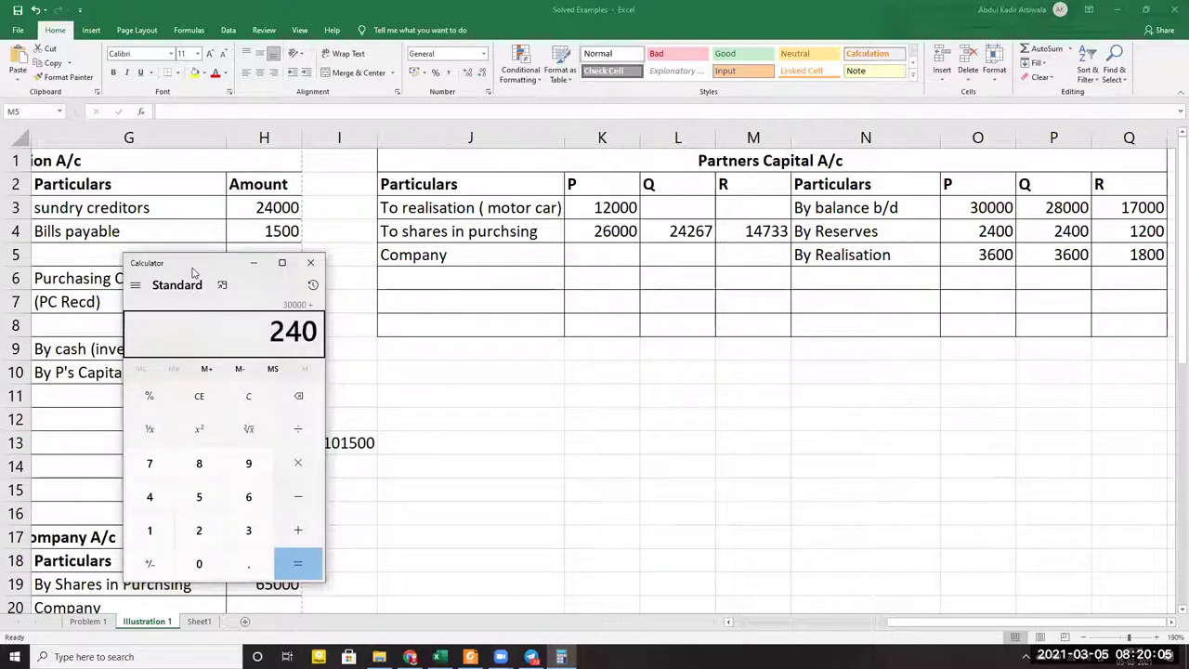
pyautogui.write('600+')
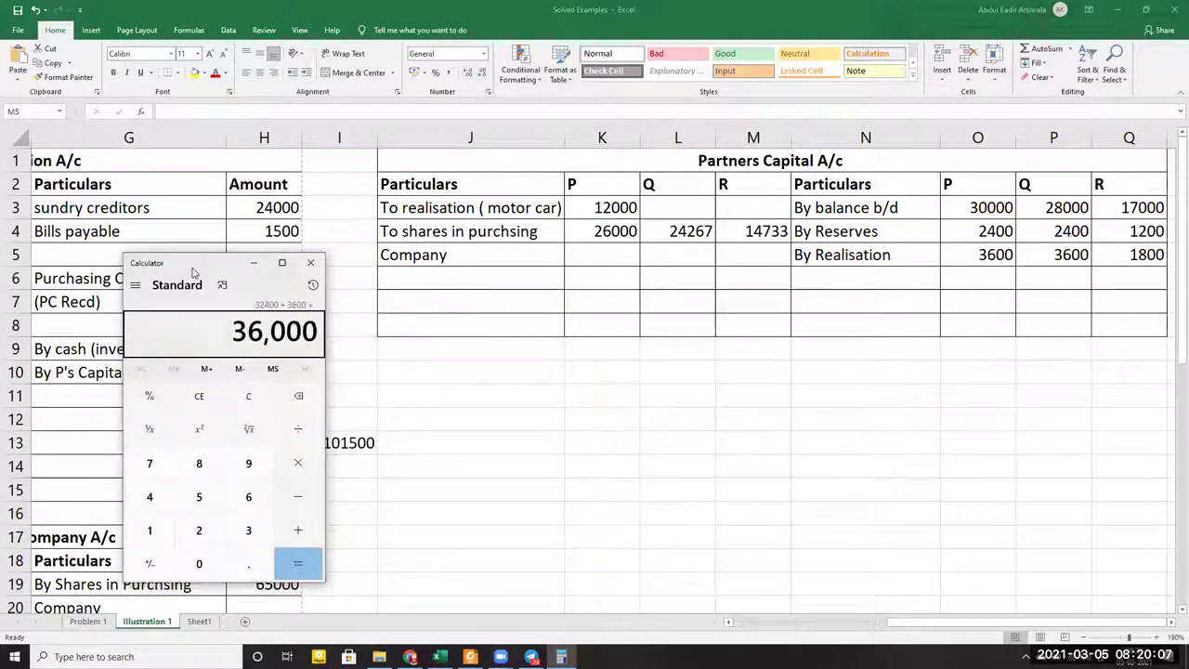
# Return to Excel and enter 36000 in O8 as P's credit-side total in the Partners Capital account
pyautogui.hotkey('alt', 'Tab')
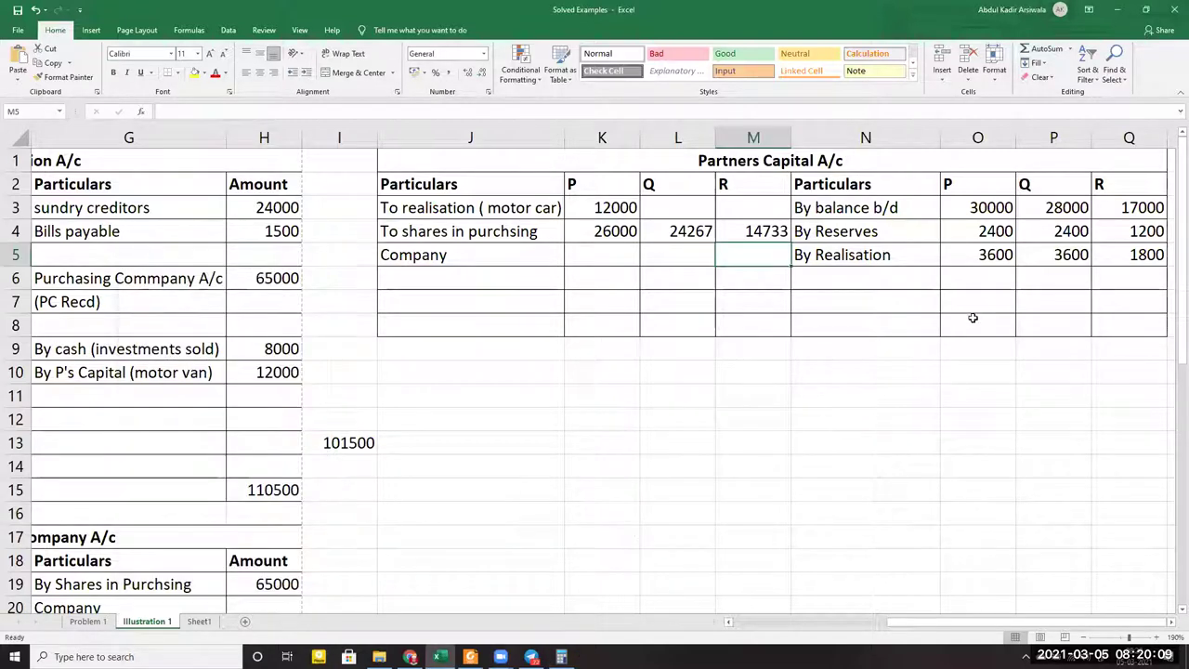
pyautogui.click(973, 318)
pyautogui.write('36000')
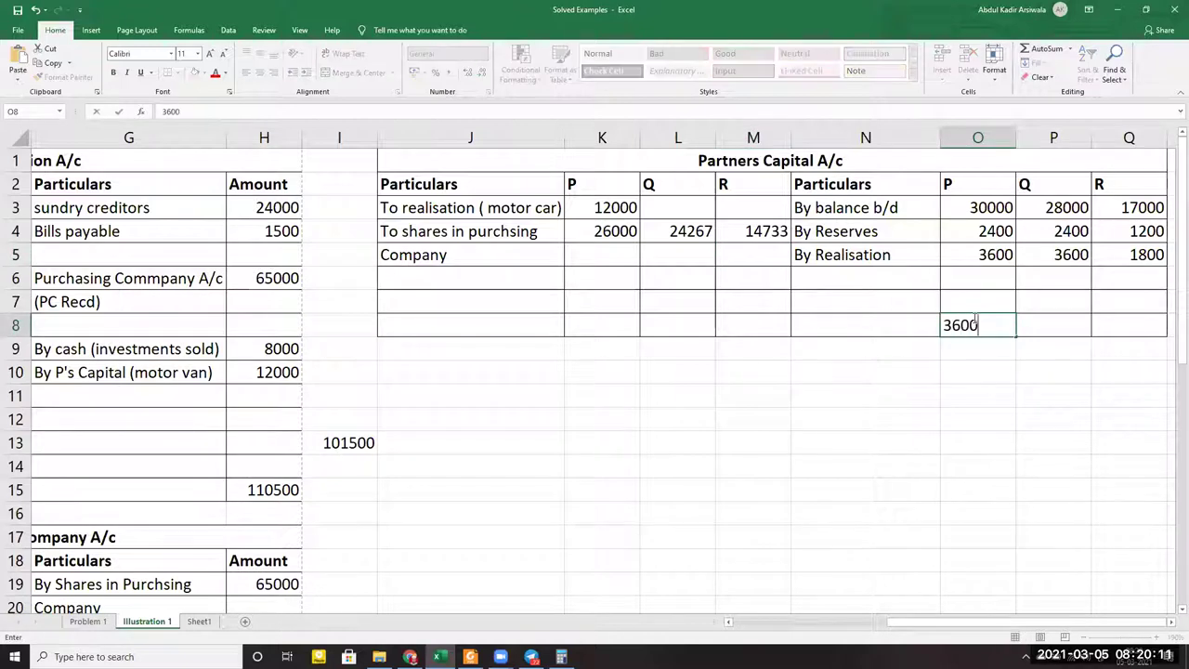
pyautogui.press('Tab')
# Switch to Calculator and add Q's credit entries 28000, 2400 and 3600
pyautogui.hotkey('alt', 'Tab')
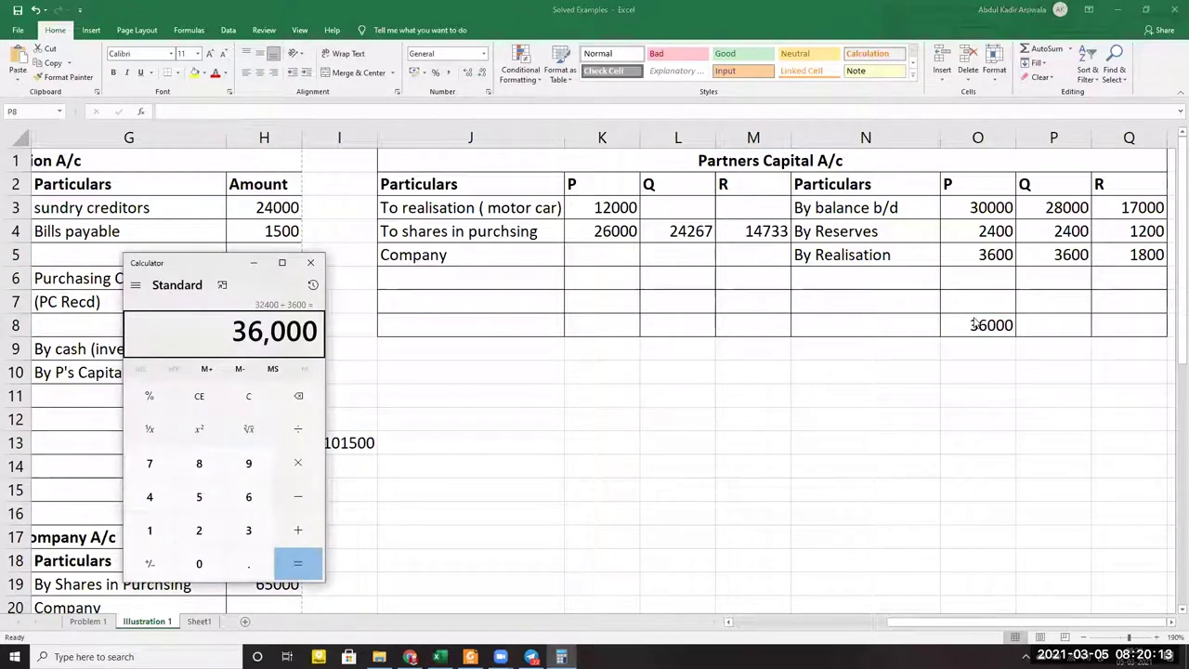
pyautogui.press('Escape')
pyautogui.write('28000')
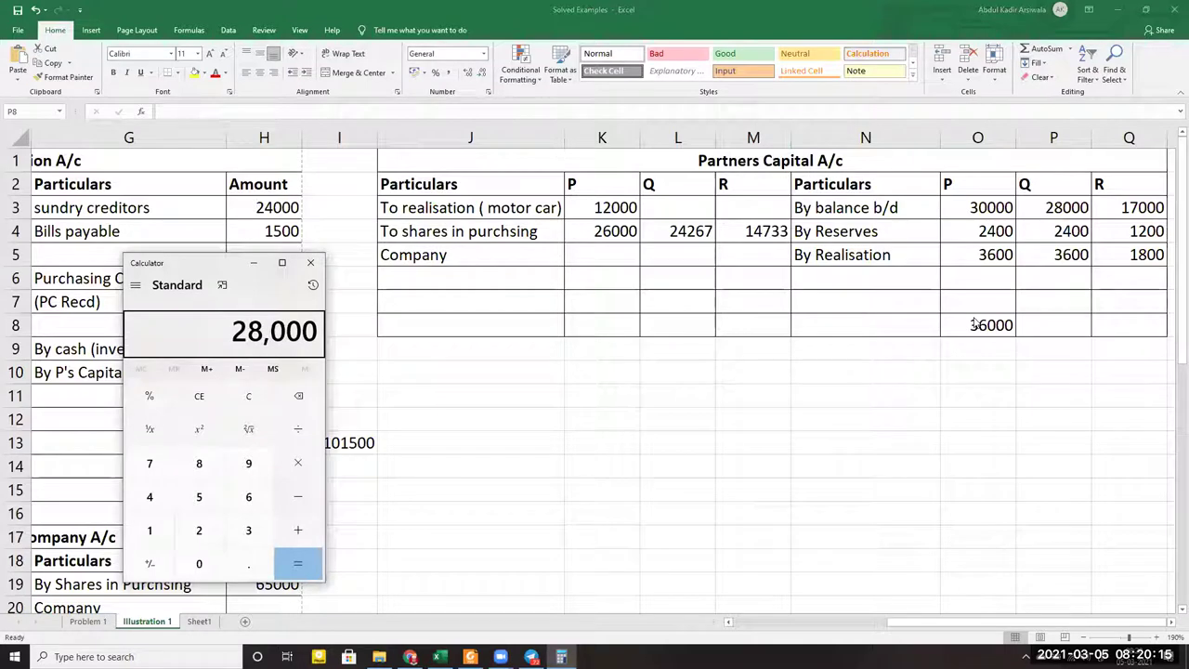
pyautogui.write('2400')
pyautogui.press('+')
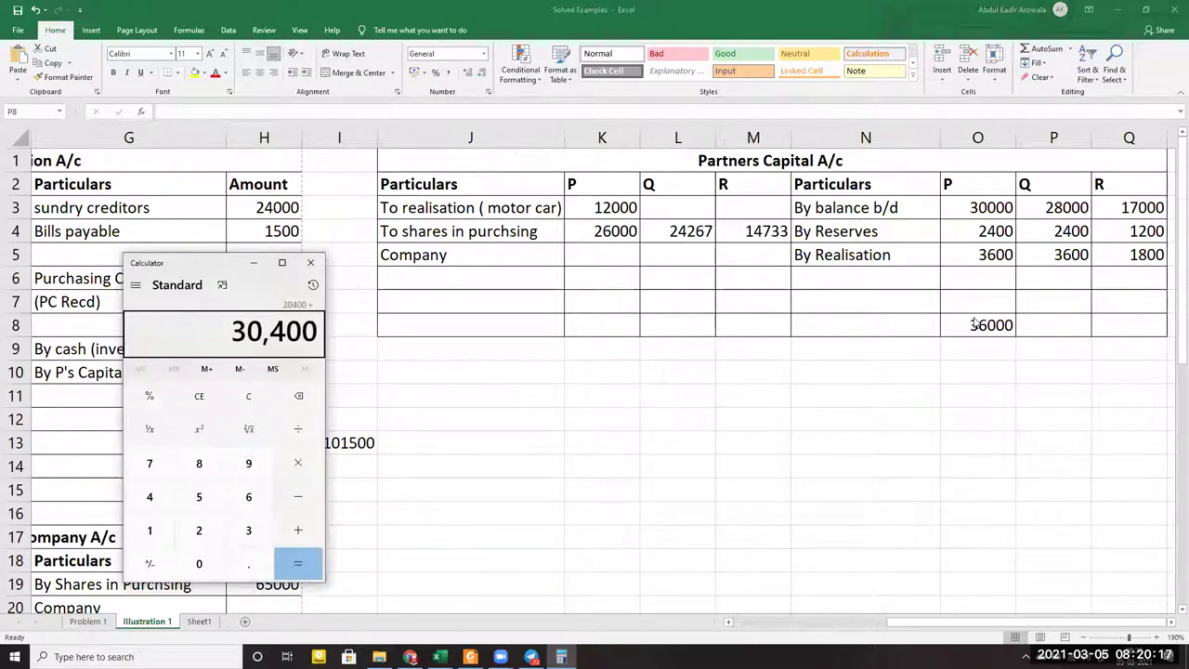
pyautogui.write('3600')
pyautogui.press('Return')
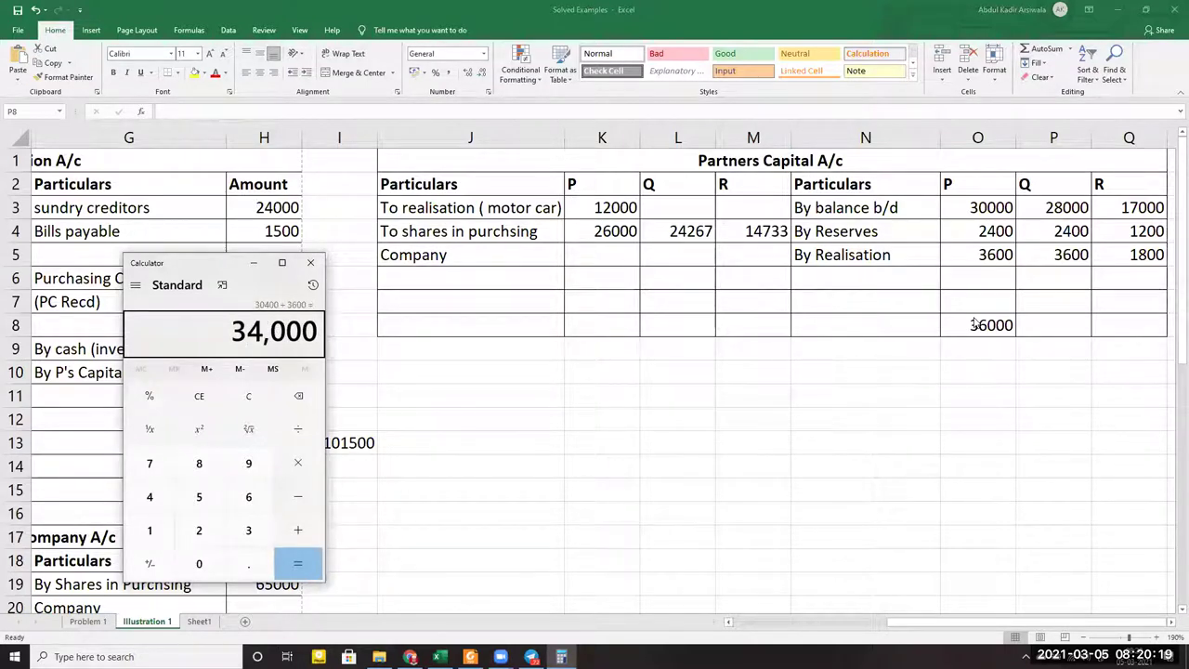
# Return to Excel and enter 34000 in P8 as Q's credit-side total in the Partners Capital account
pyautogui.click(1049, 327)
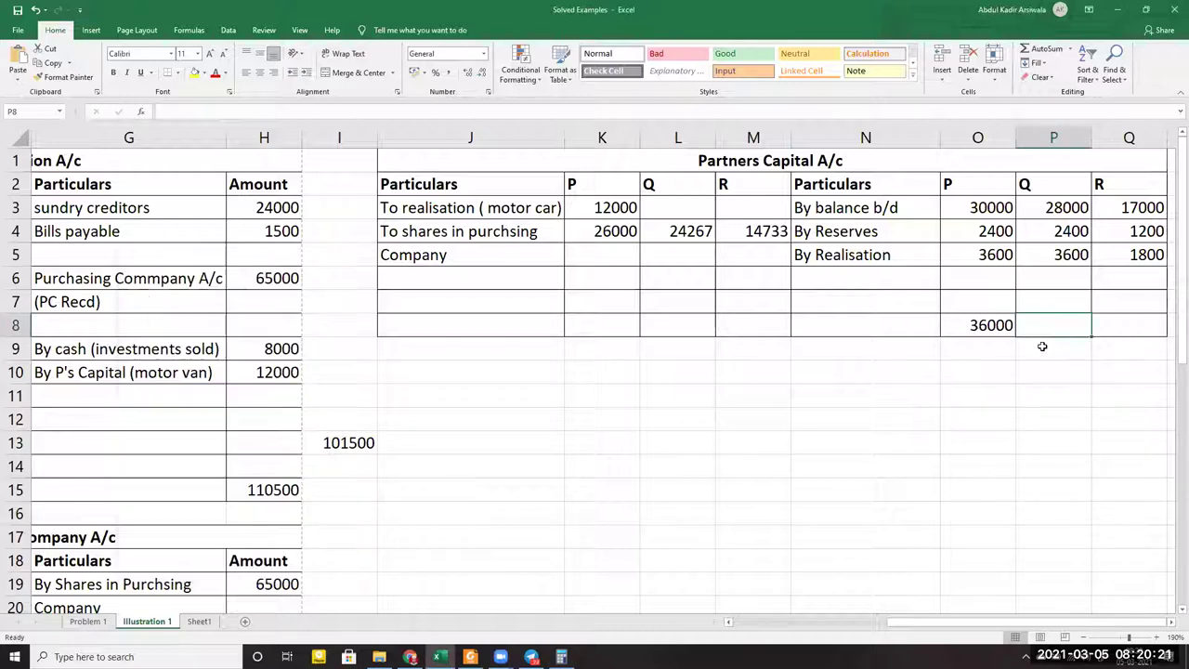
pyautogui.write('34000')
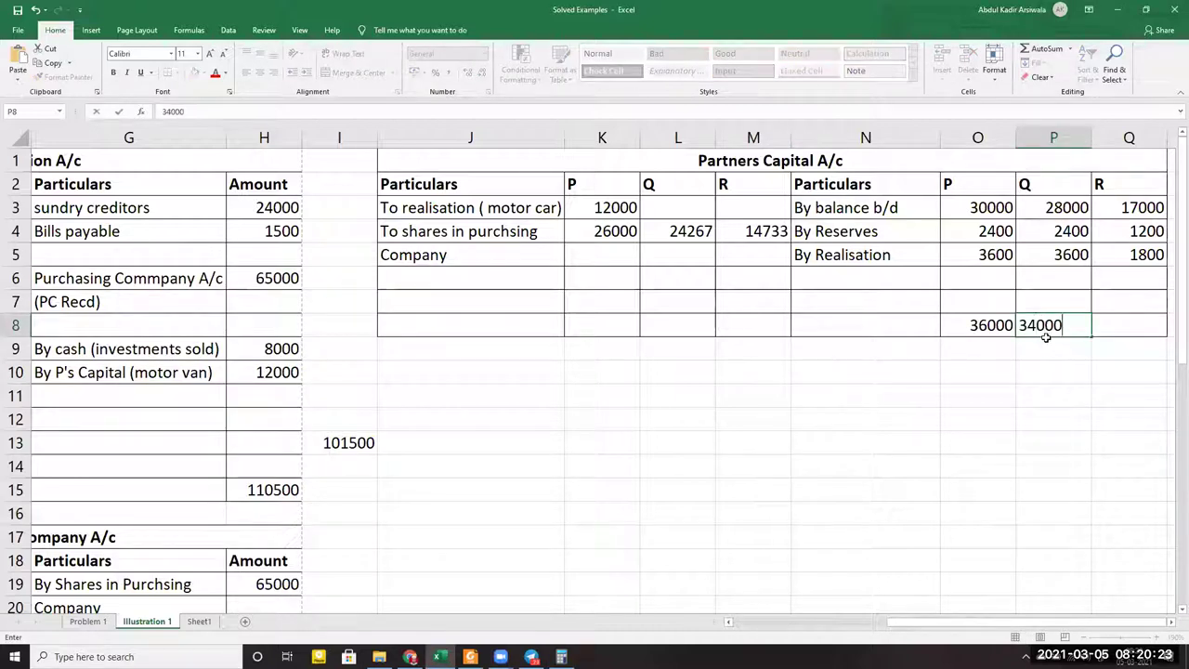
pyautogui.press('Tab')
# Switch to Calculator and add R's credit entries 17000, 1200 and 1800
pyautogui.hotkey('alt', 'Tab')
pyautogui.write('1700')
pyautogui.write('000')
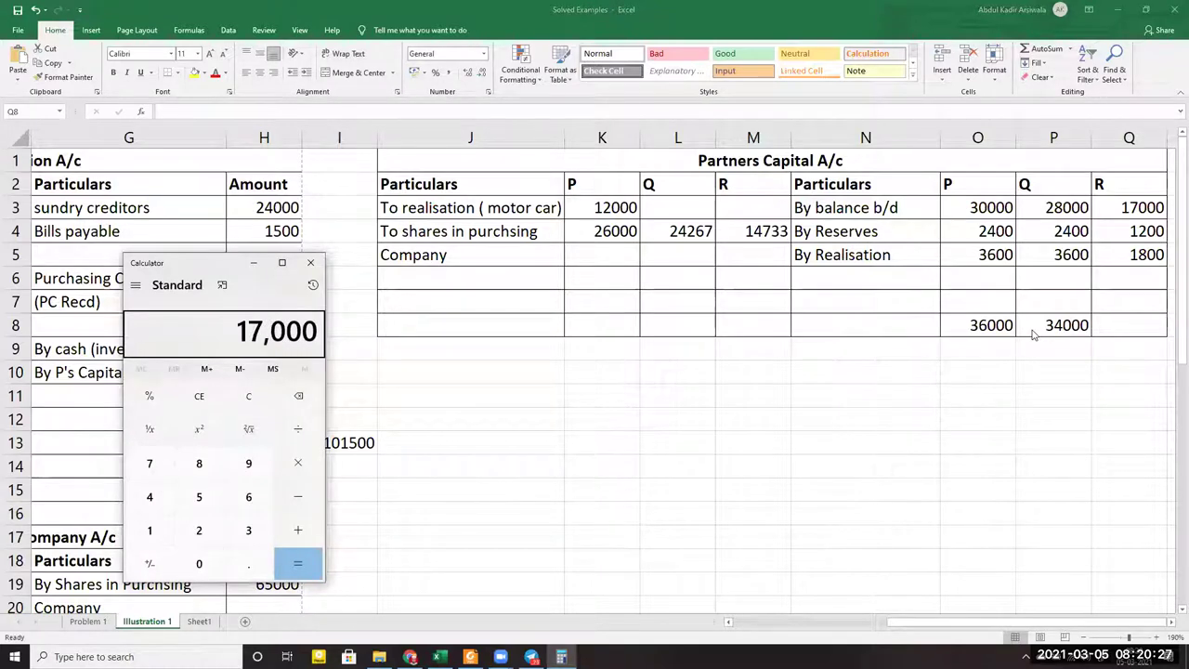
pyautogui.write('1200+')
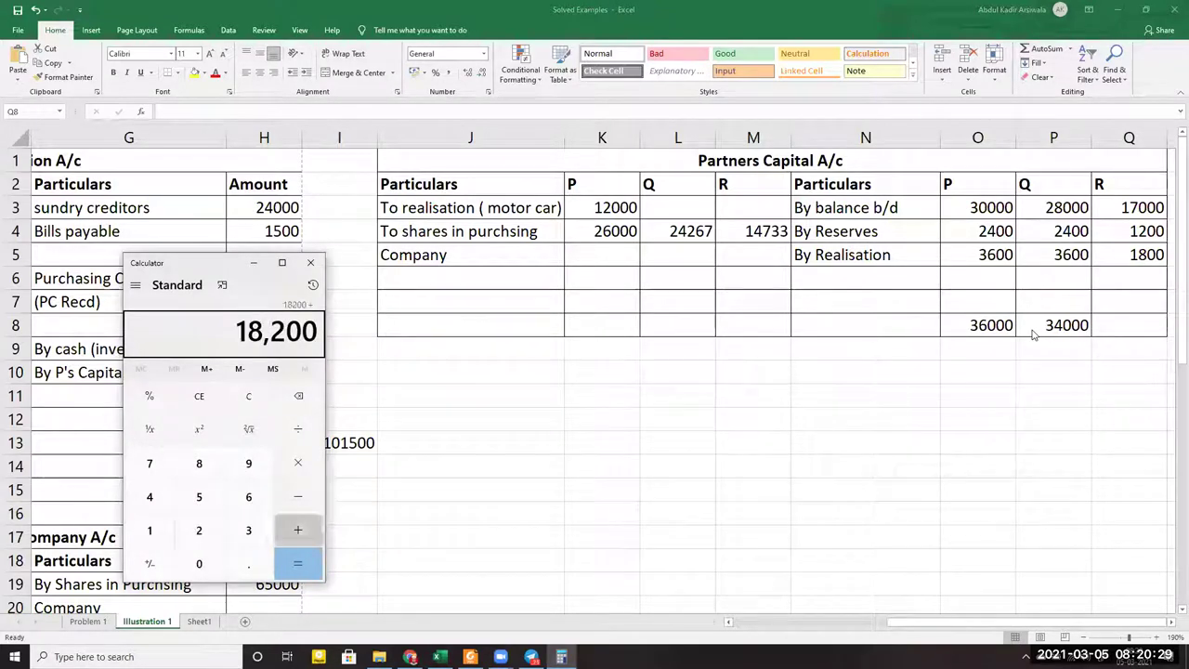
pyautogui.write('1800')
pyautogui.press('Return')
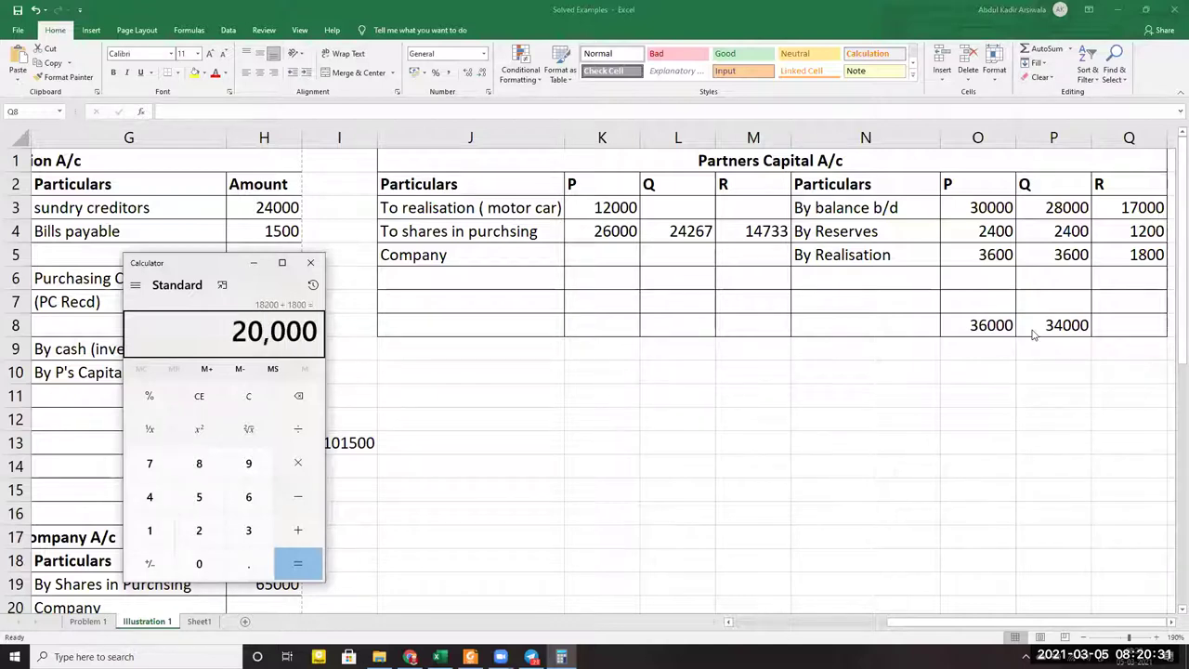
# Return to Excel and enter 20000 in Q8 as R's credit-side total in the Partners Capital account
pyautogui.click(1170, 297)
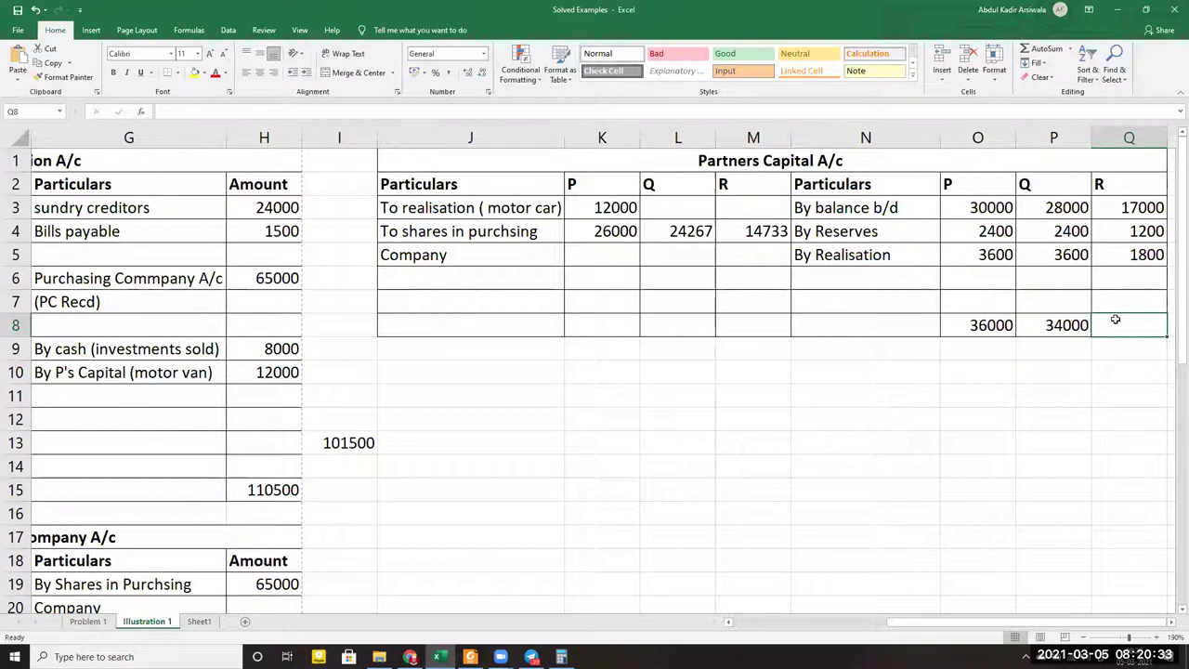
pyautogui.write('20000')
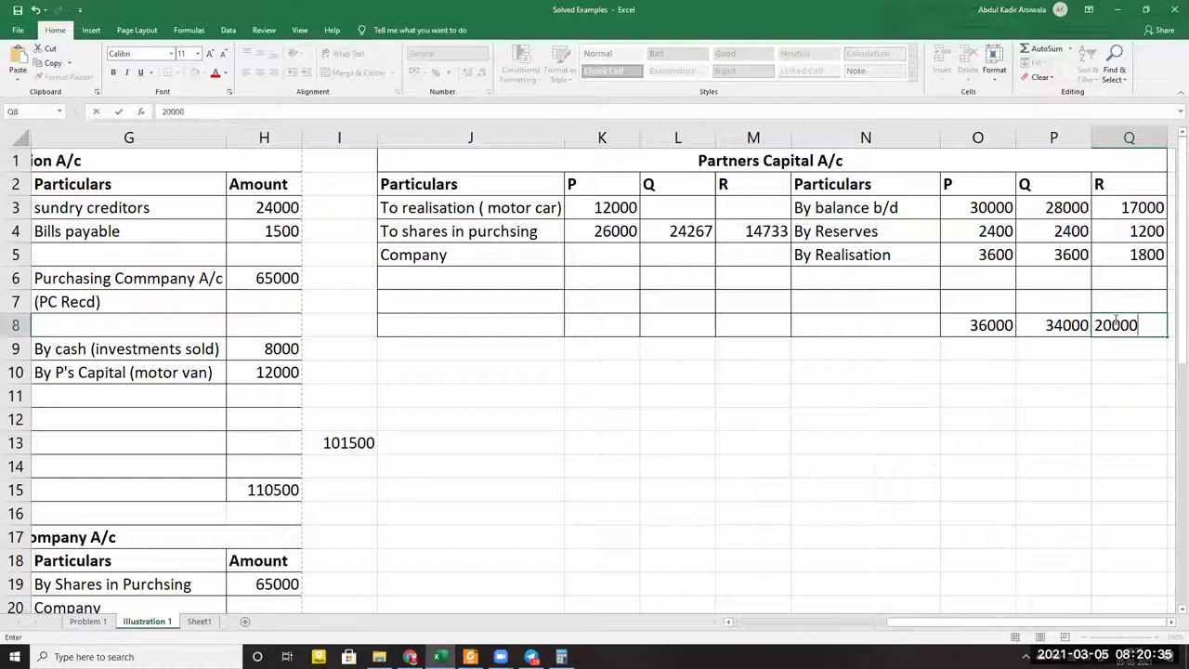
pyautogui.press('Left')
# Total P's debit entries K3:K7 in K8 with AutoSum and fill the formula across to L8:M8 for Q and R
pyautogui.press('Left')
pyautogui.press('Left')
pyautogui.press('Left')
pyautogui.press('Left')
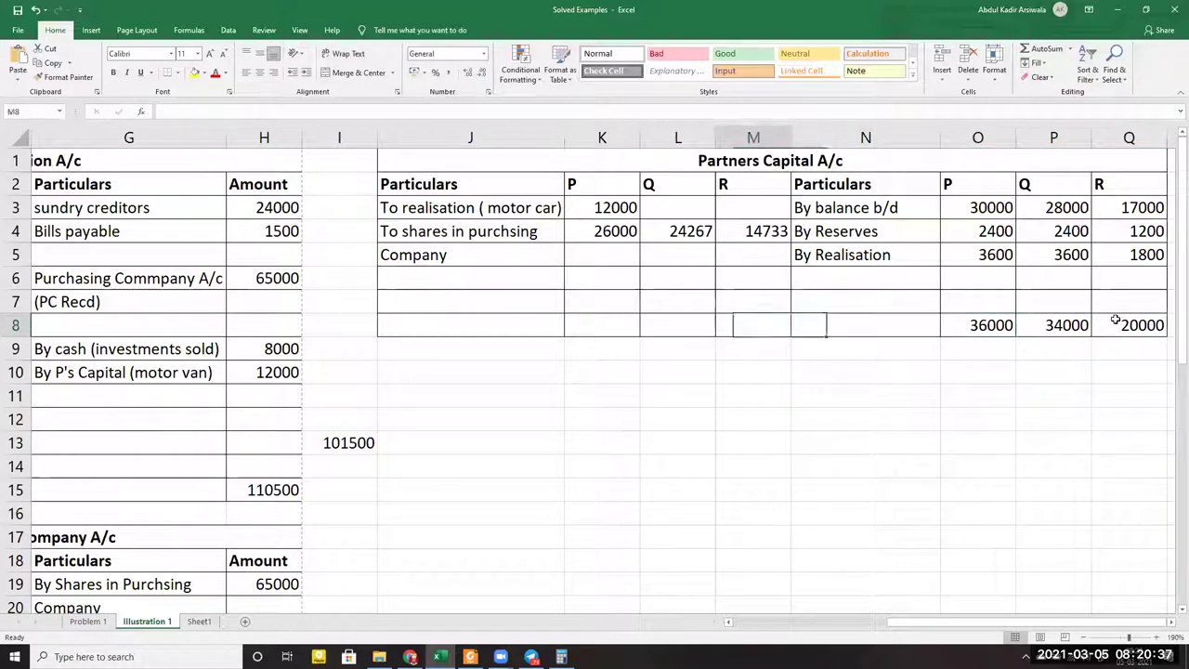
pyautogui.press('Left')
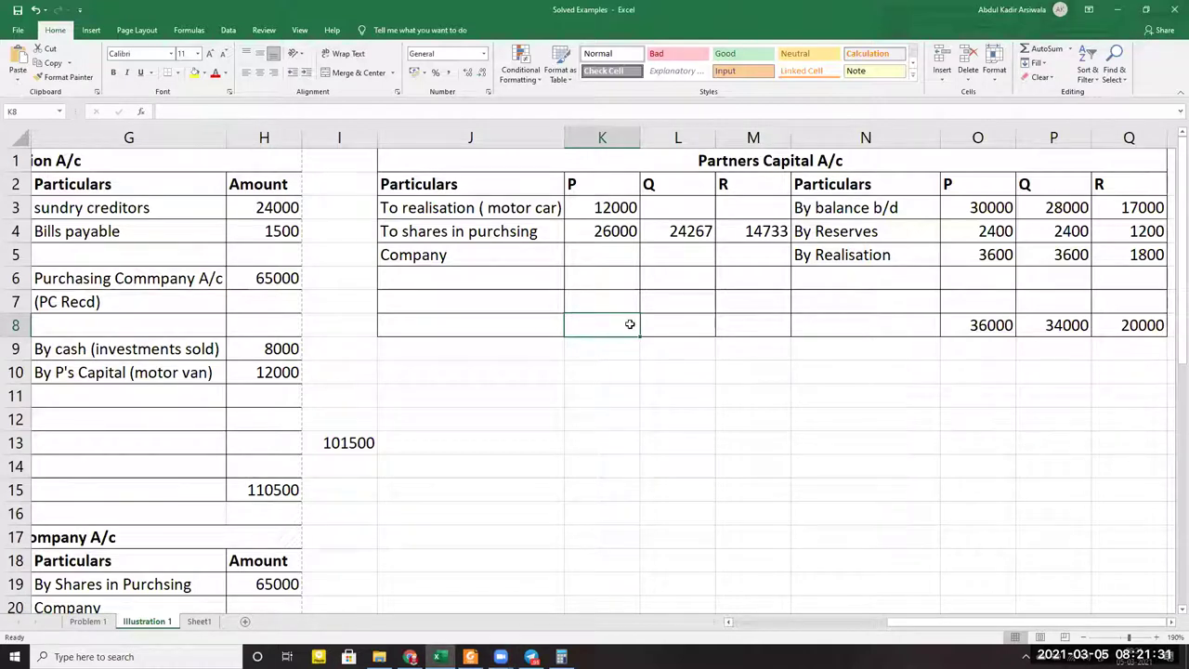
pyautogui.moveTo(619, 326); pyautogui.dragTo(630, 207)
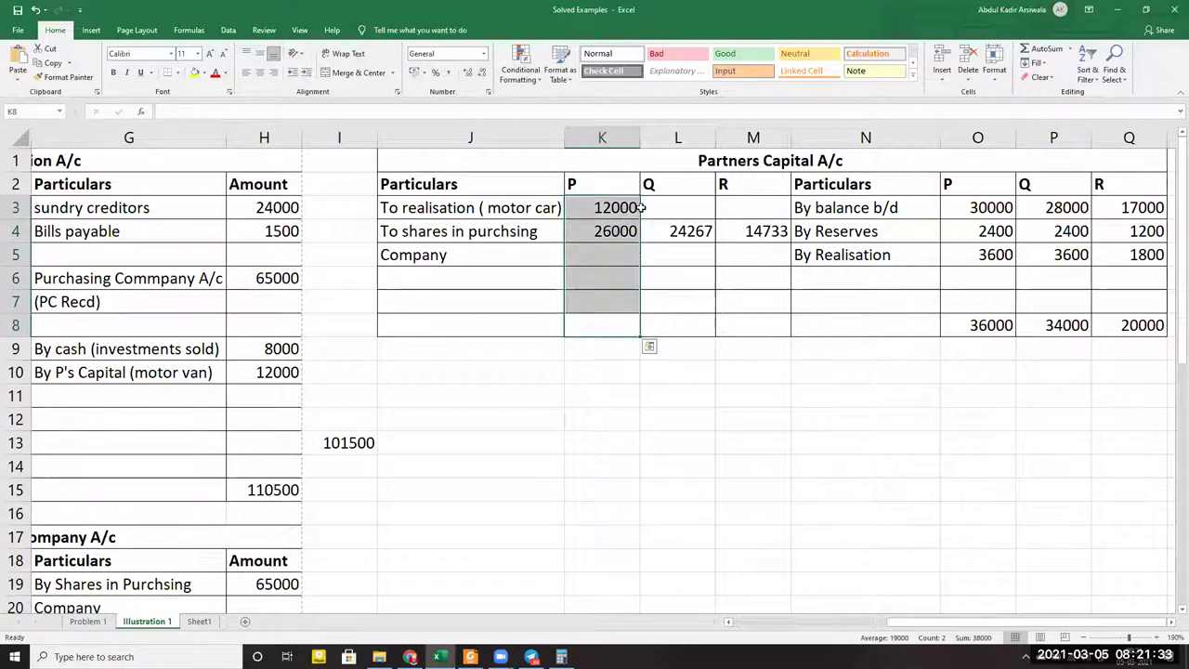
pyautogui.click(1040, 52)
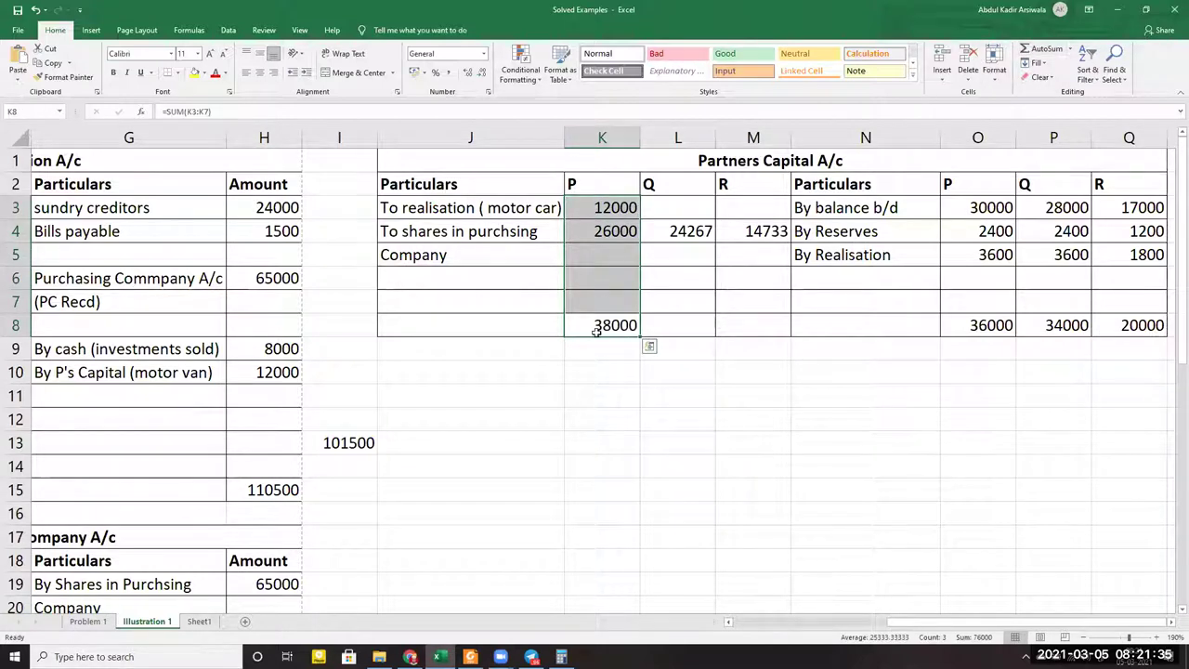
pyautogui.click(583, 405)
pyautogui.click(617, 330)
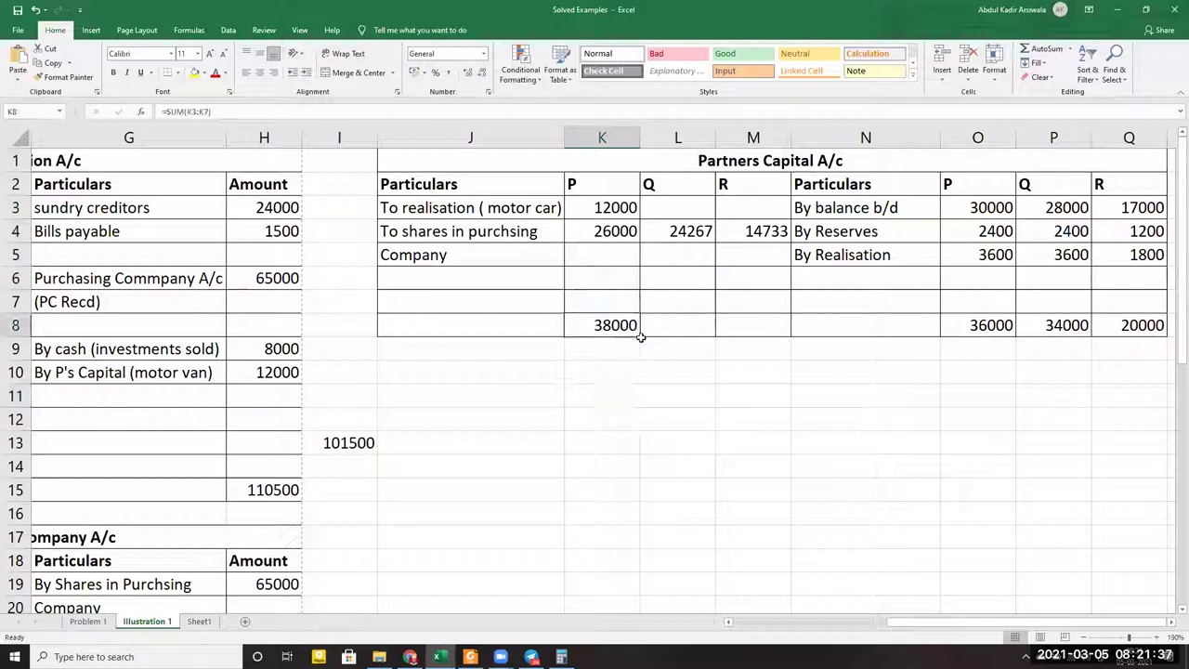
pyautogui.moveTo(641, 337); pyautogui.dragTo(762, 340)
pyautogui.click(751, 445)
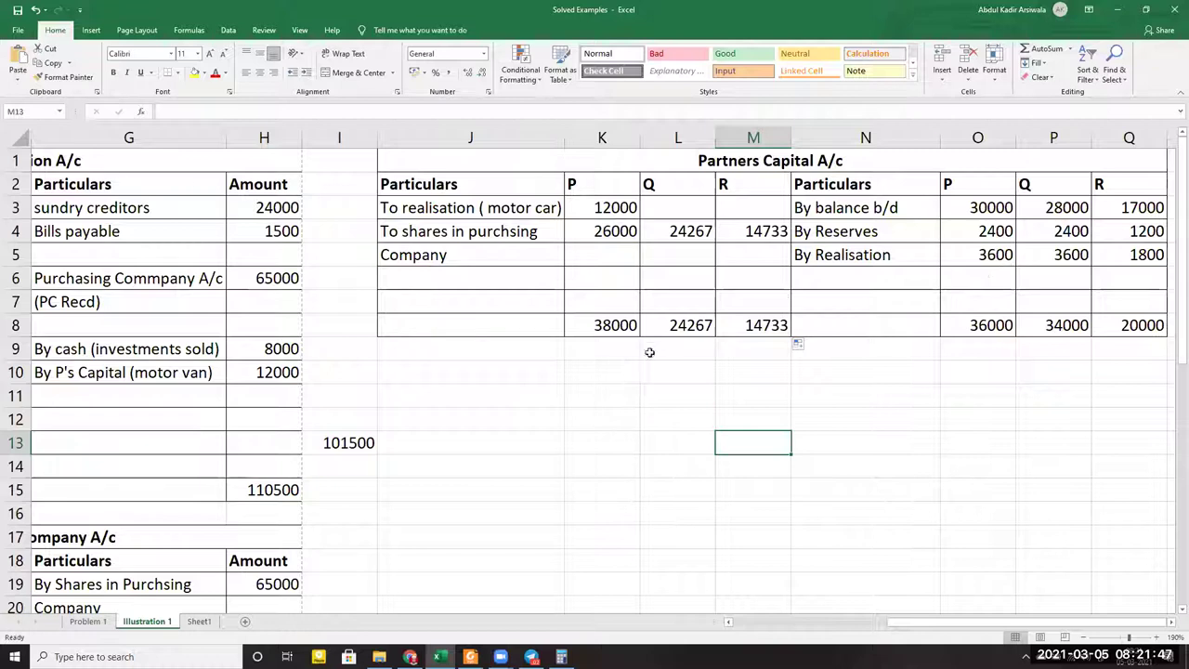
# Enter "By Cash" in N6 on the credit side of the Partners Capital account, with 2000 for P in O6
pyautogui.click(880, 278)
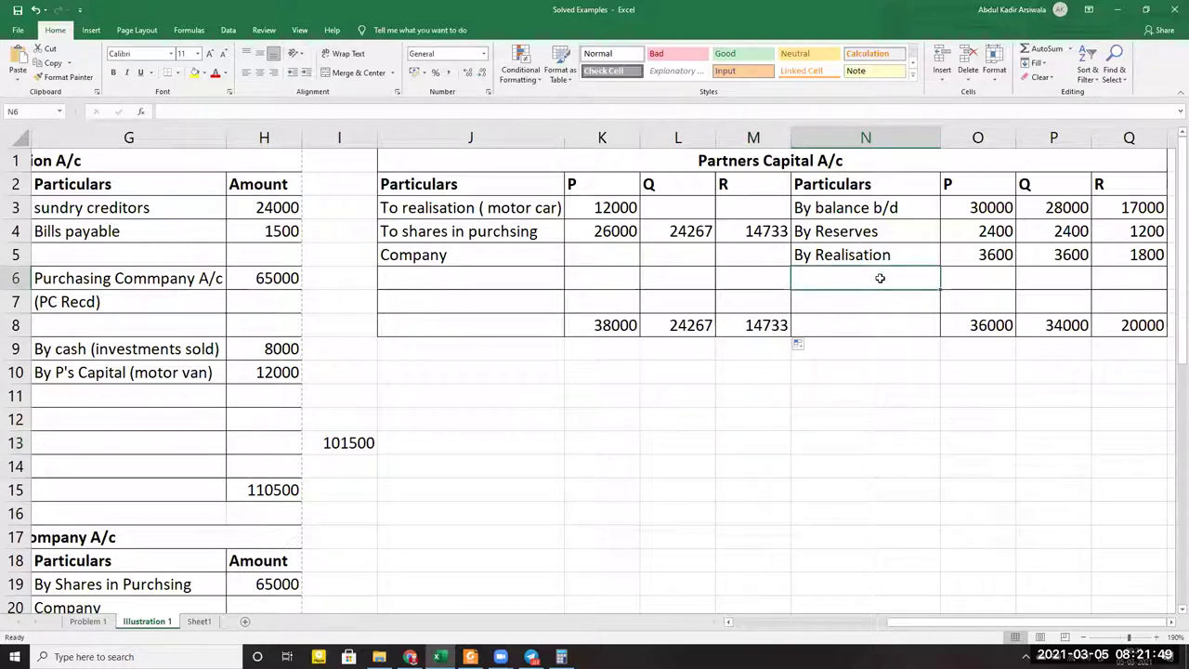
pyautogui.write('By Cash')
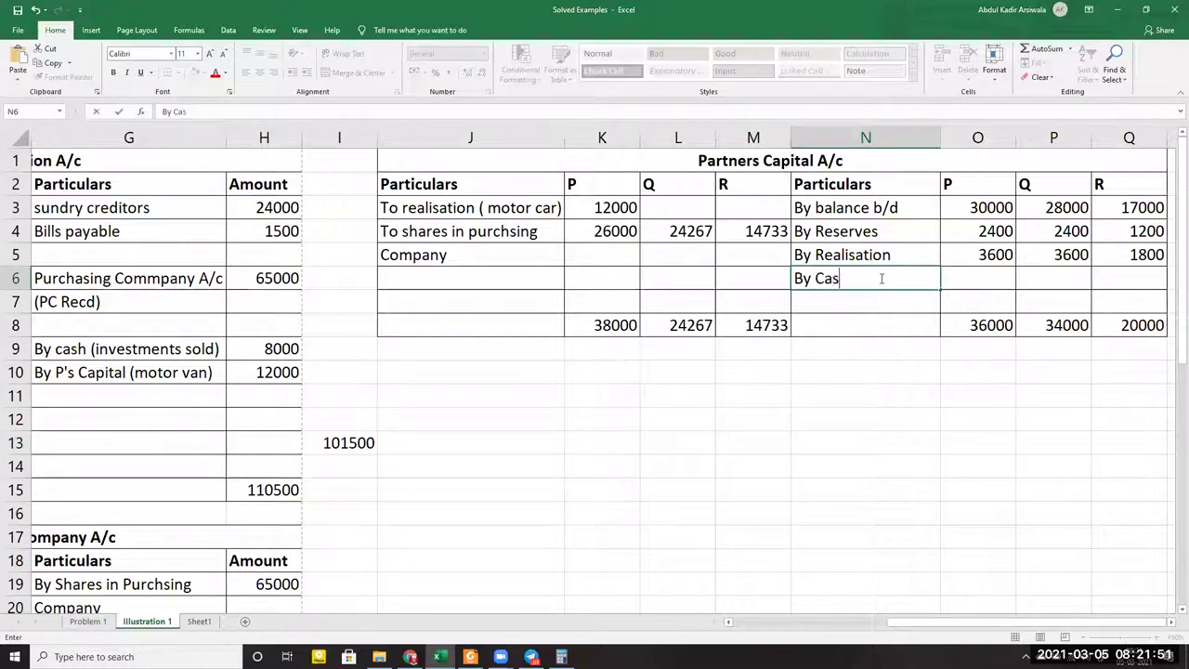
pyautogui.press('Tab')
pyautogui.write('2000')
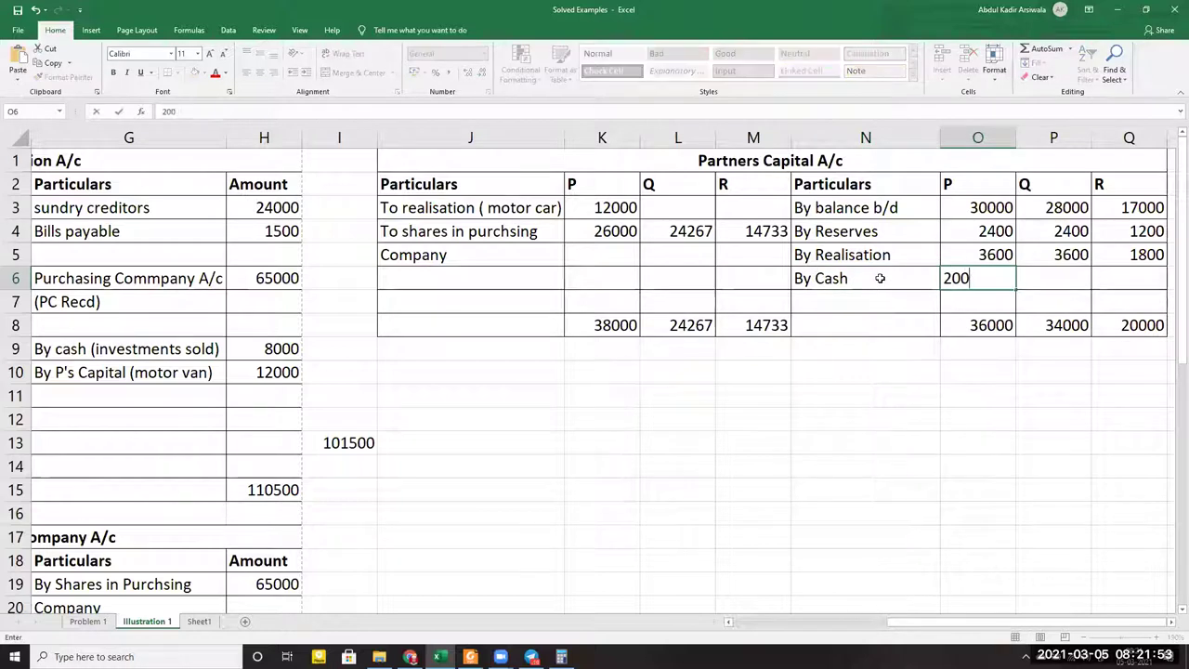
pyautogui.press('Return')
pyautogui.moveTo(992, 327); pyautogui.dragTo(978, 212)
pyautogui.click(1039, 48)
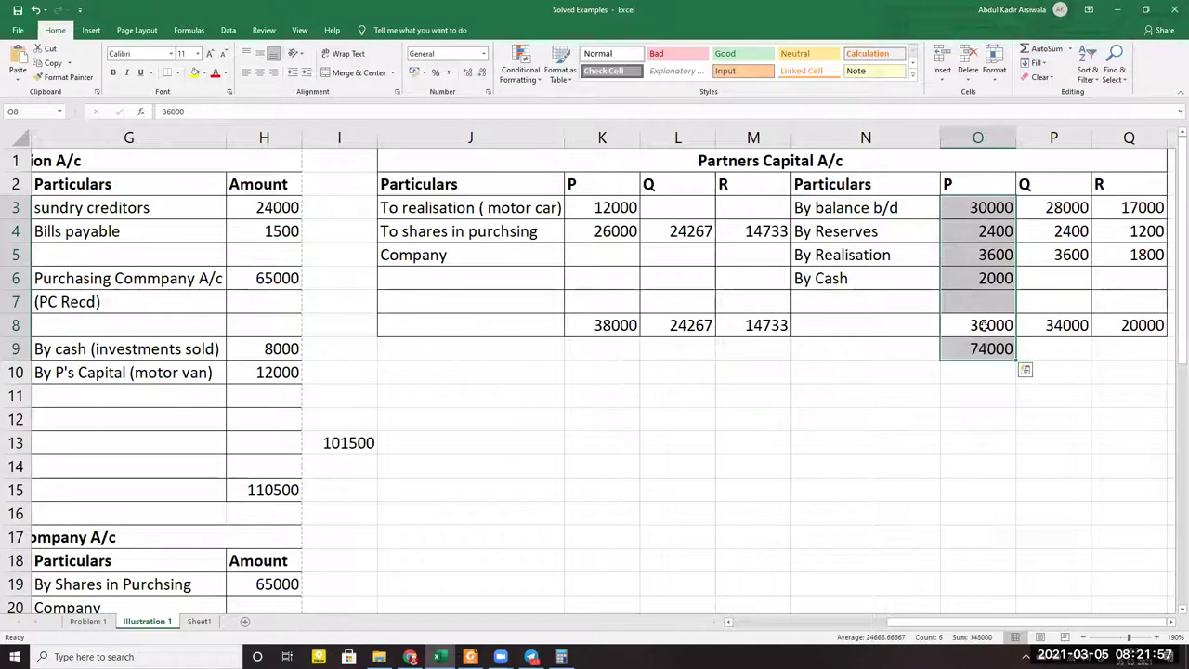
pyautogui.click(1000, 485)
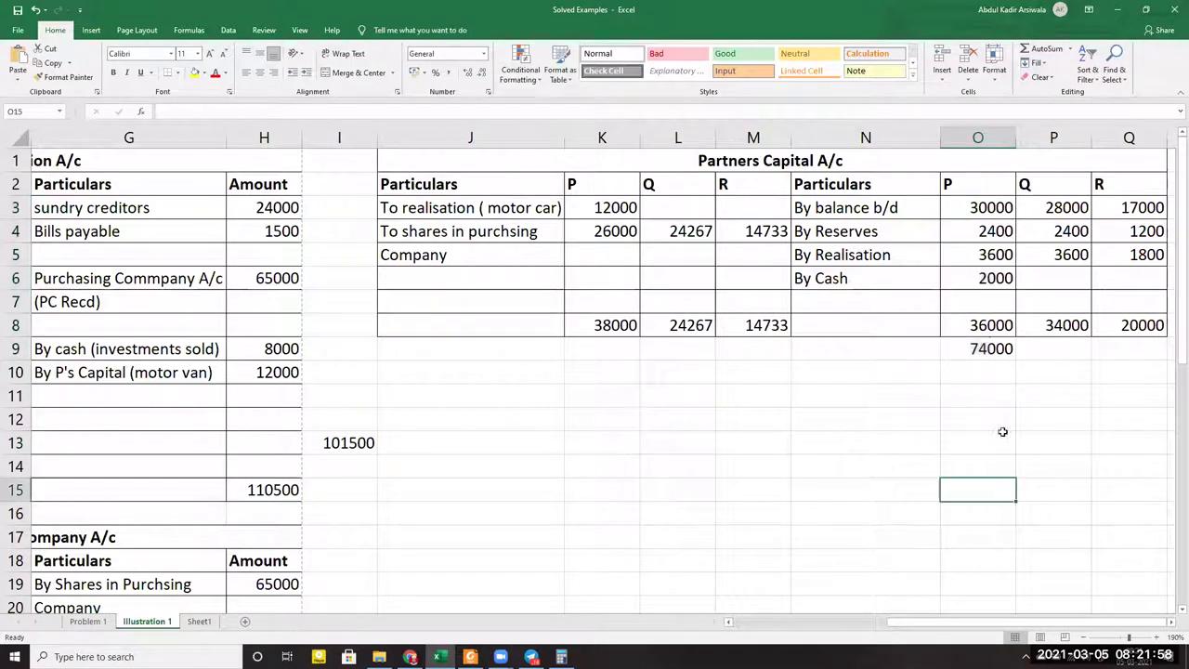
pyautogui.click(987, 349)
pyautogui.press('Delete')
# Clear P's credit-side total in O8 and replace it with an AutoSum of O3:O7
pyautogui.click(991, 327)
pyautogui.press('Delete')
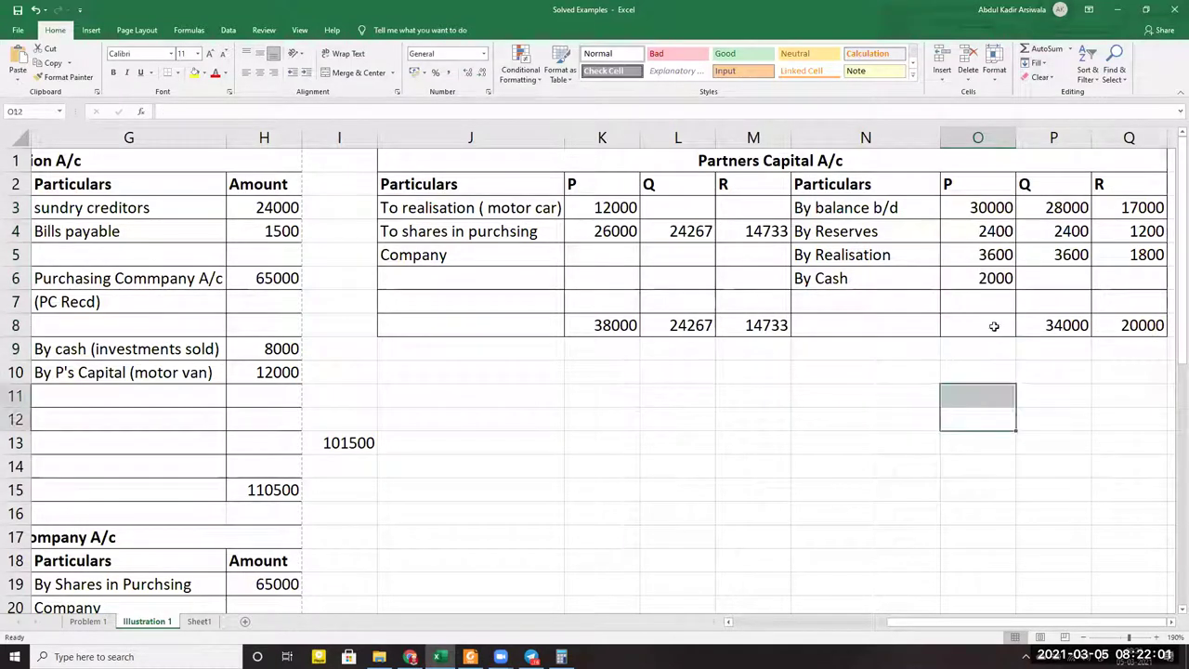
pyautogui.moveTo(995, 320); pyautogui.dragTo(992, 210)
pyautogui.click(1039, 48)
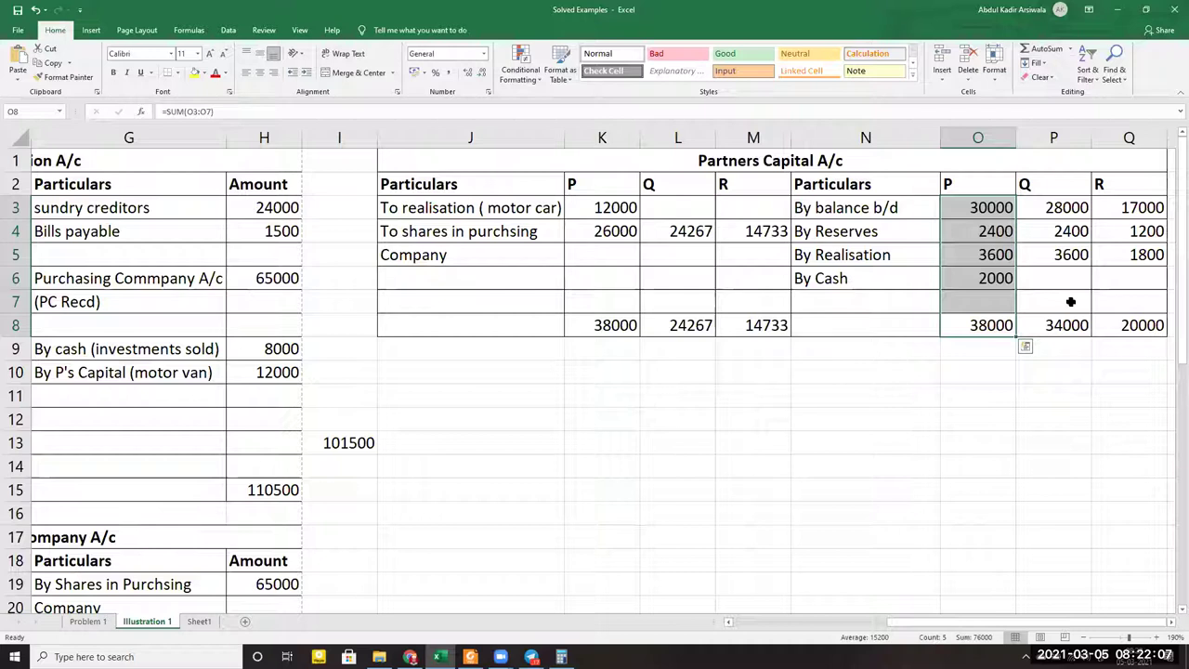
# Enter "To Cash" in J6 on the debit side and select Q's cell L6 in that row
pyautogui.click(493, 300)
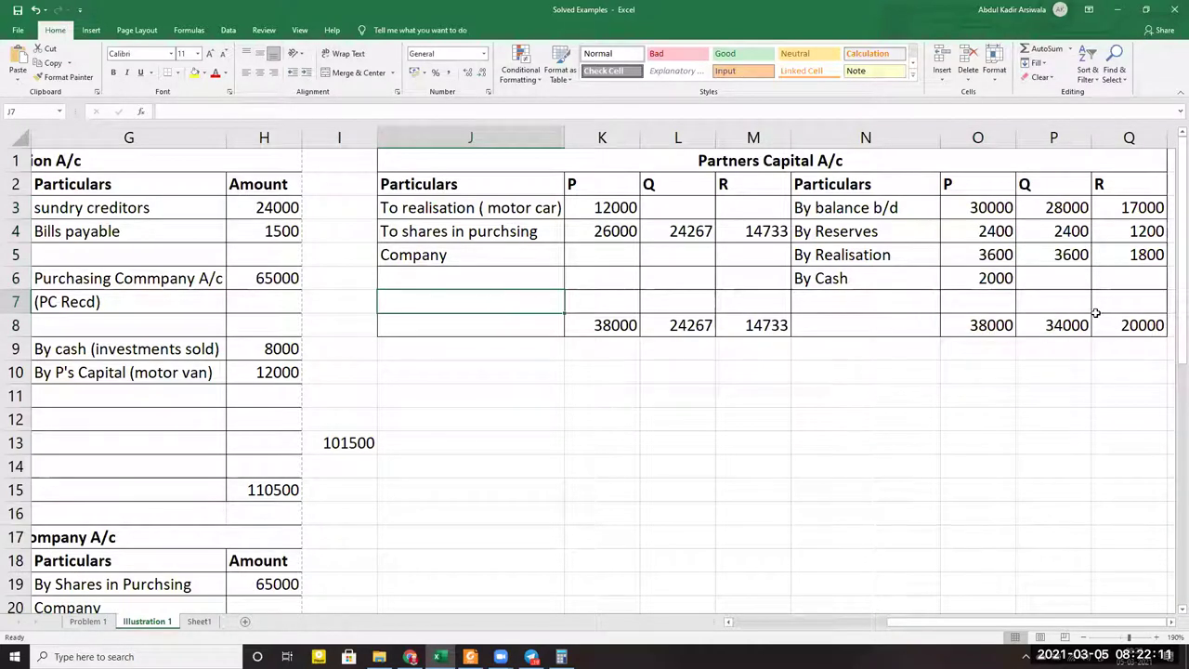
pyautogui.click(433, 278)
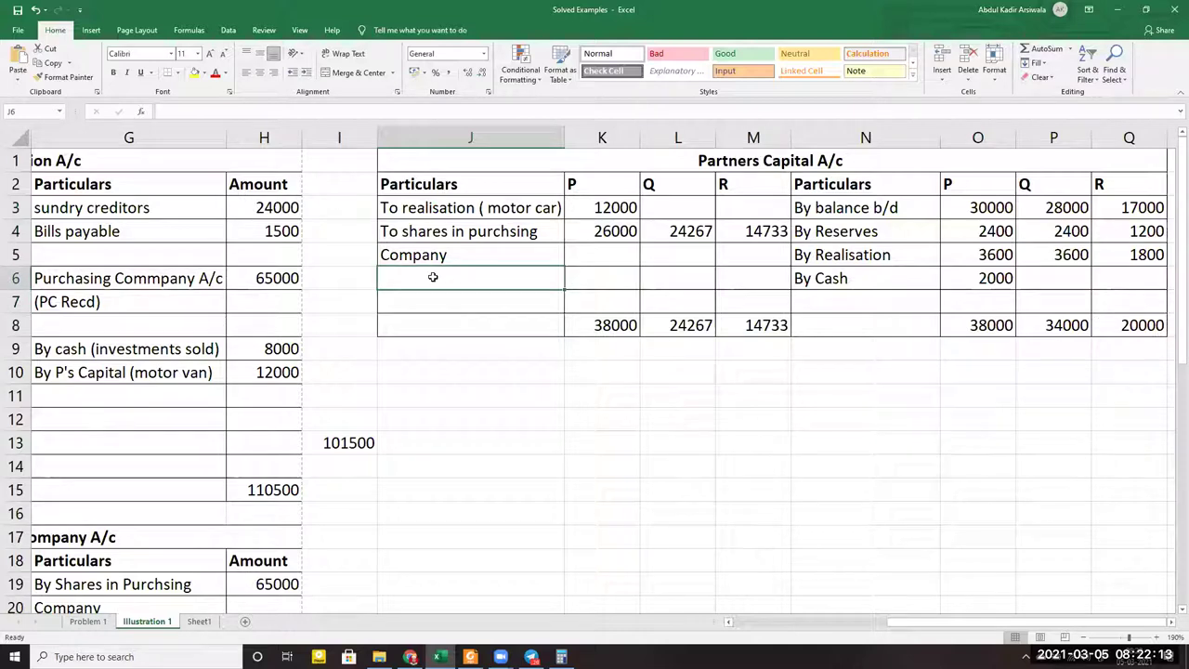
pyautogui.write('To Cash')
pyautogui.press('Tab')
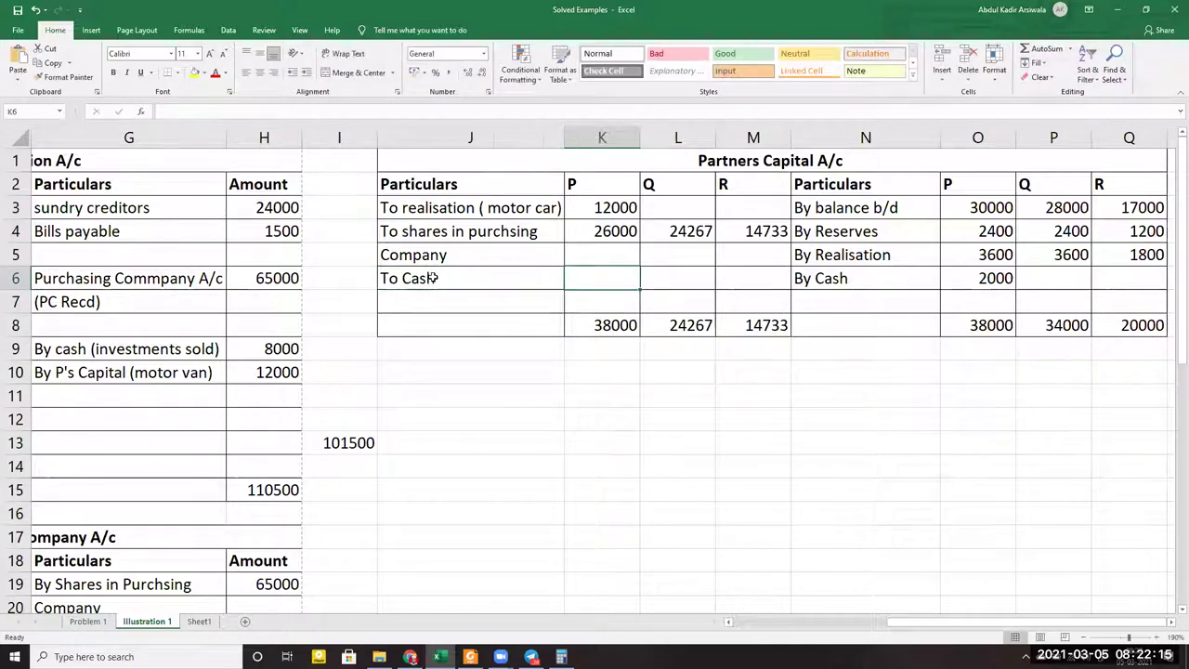
pyautogui.press('Tab')
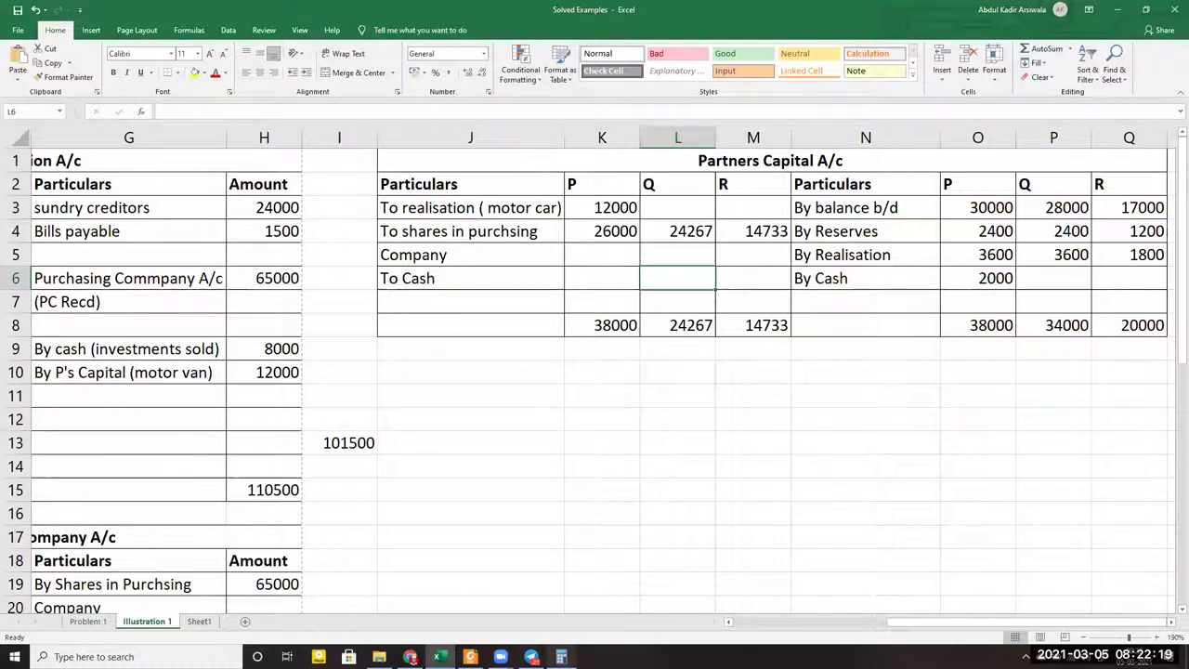
# Switch to Calculator and subtract Q's shares of 24267 from the credit total of 34000
pyautogui.click(560, 653)
pyautogui.press('Escape')
pyautogui.write('340000')
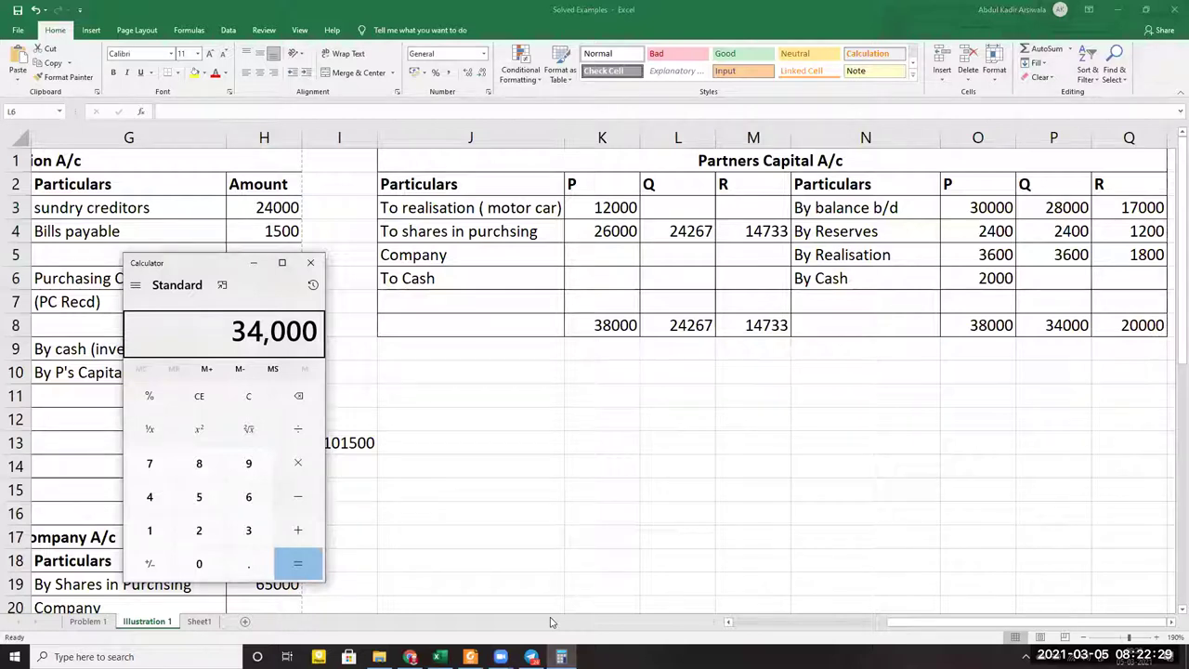
pyautogui.press('-')
pyautogui.write('2')
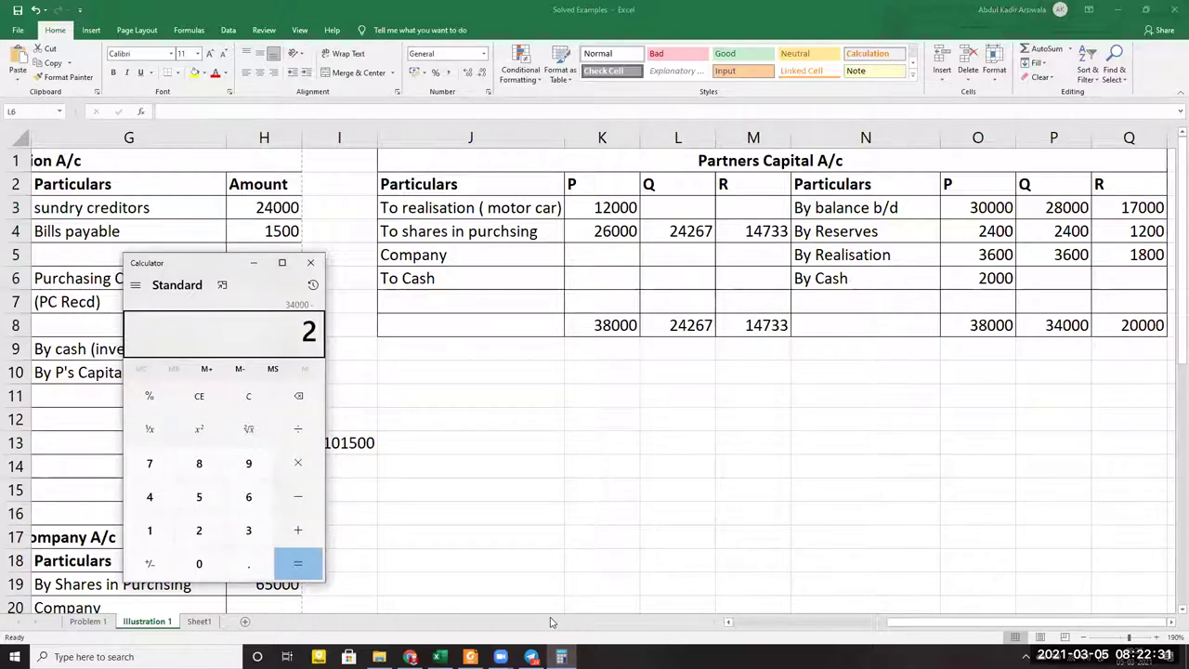
pyautogui.write('4267')
pyautogui.press('Return')
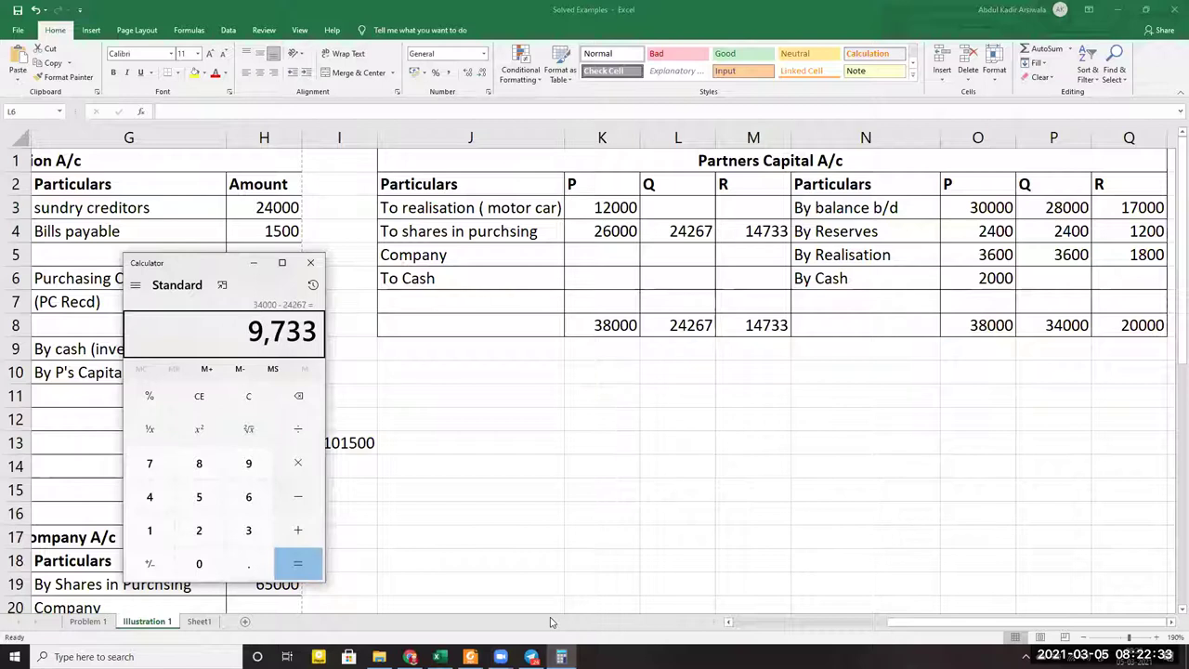
# Return to Excel and enter 9733 in L6 as the cash paid to Q
pyautogui.hotkey('alt', 'Tab')
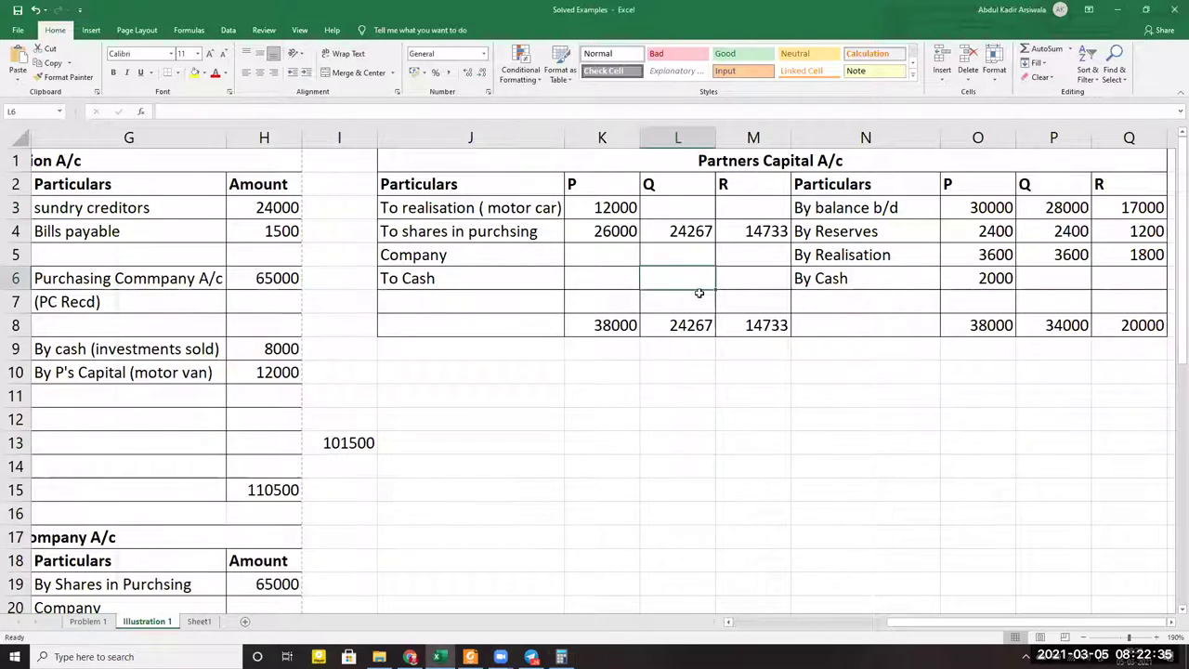
pyautogui.write('9733')
pyautogui.press('Return')
# Select R's cash cell M6, switch to Calculator and subtract R's shares of 14733 from the credit total of 20000
pyautogui.press('Right')
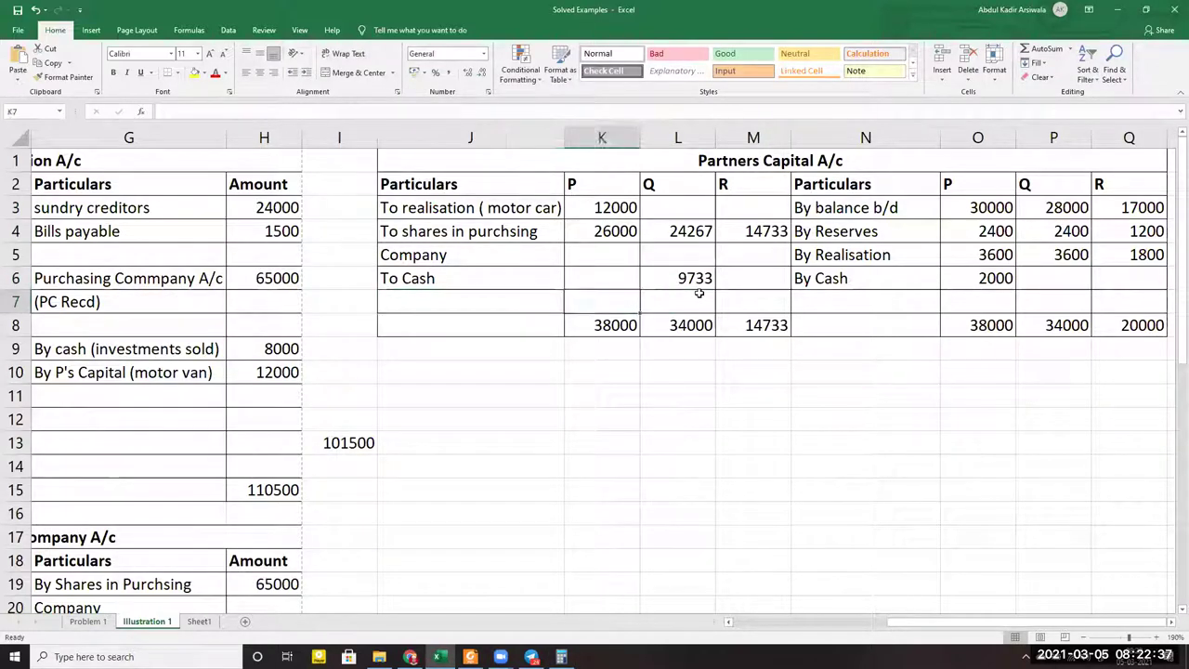
pyautogui.press('Right')
pyautogui.press('Right')
pyautogui.press('Up')
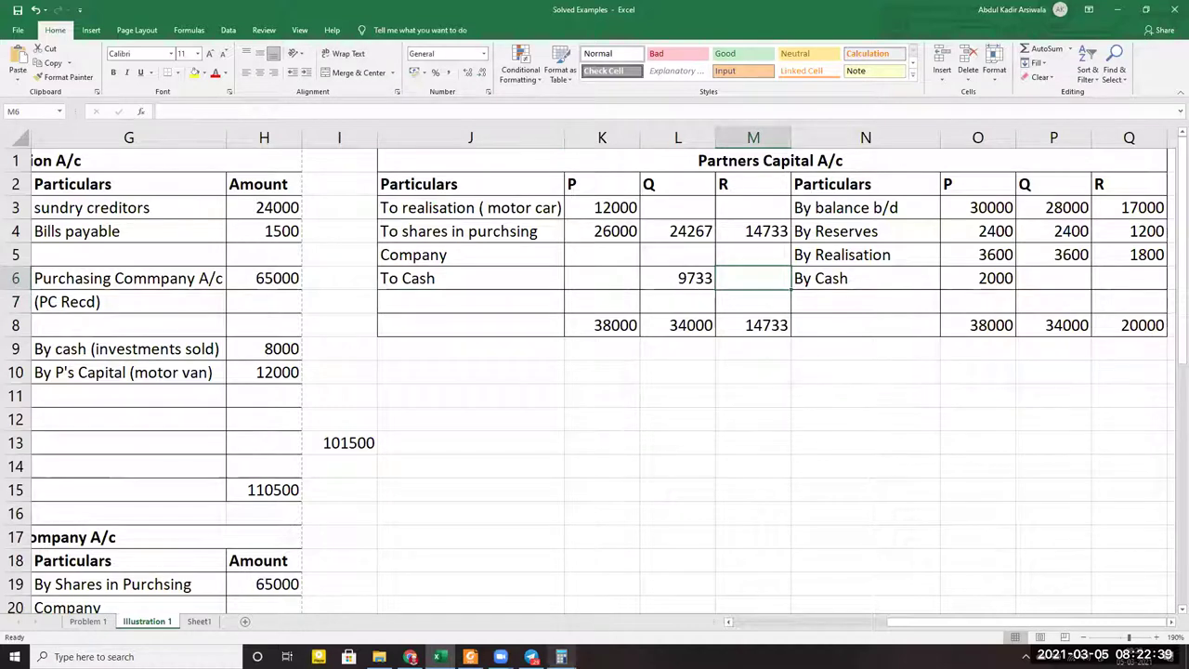
pyautogui.click(562, 657)
pyautogui.press('Escape')
pyautogui.write('200000')
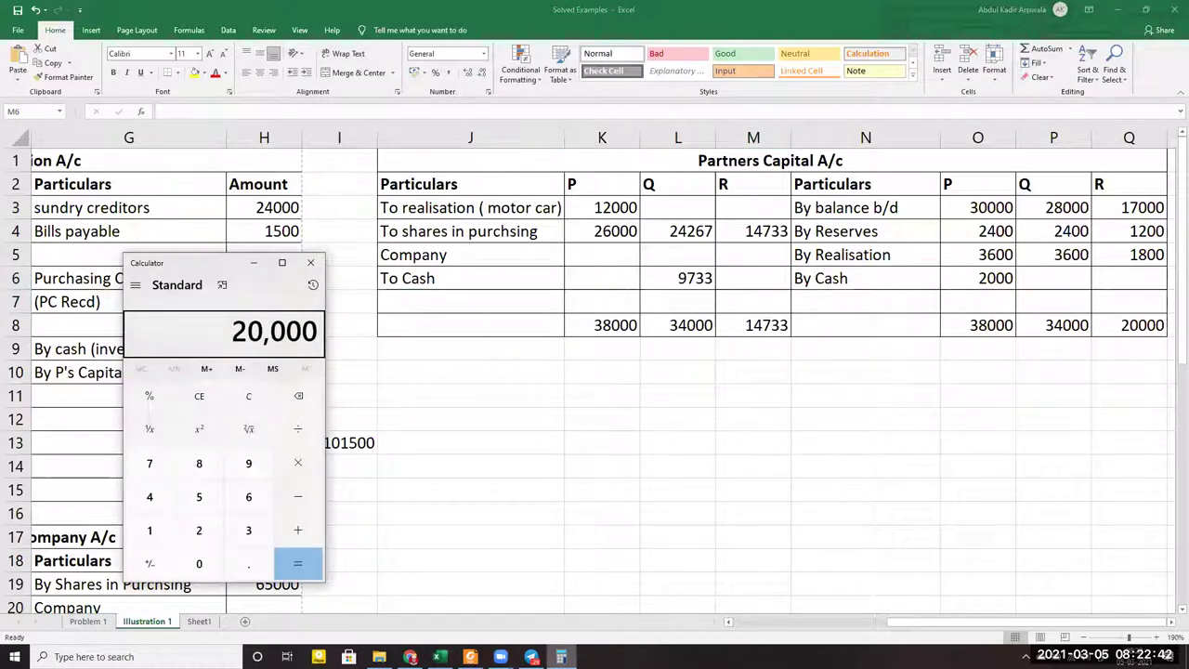
pyautogui.press('-')
pyautogui.write('14733')
pyautogui.press('Return')
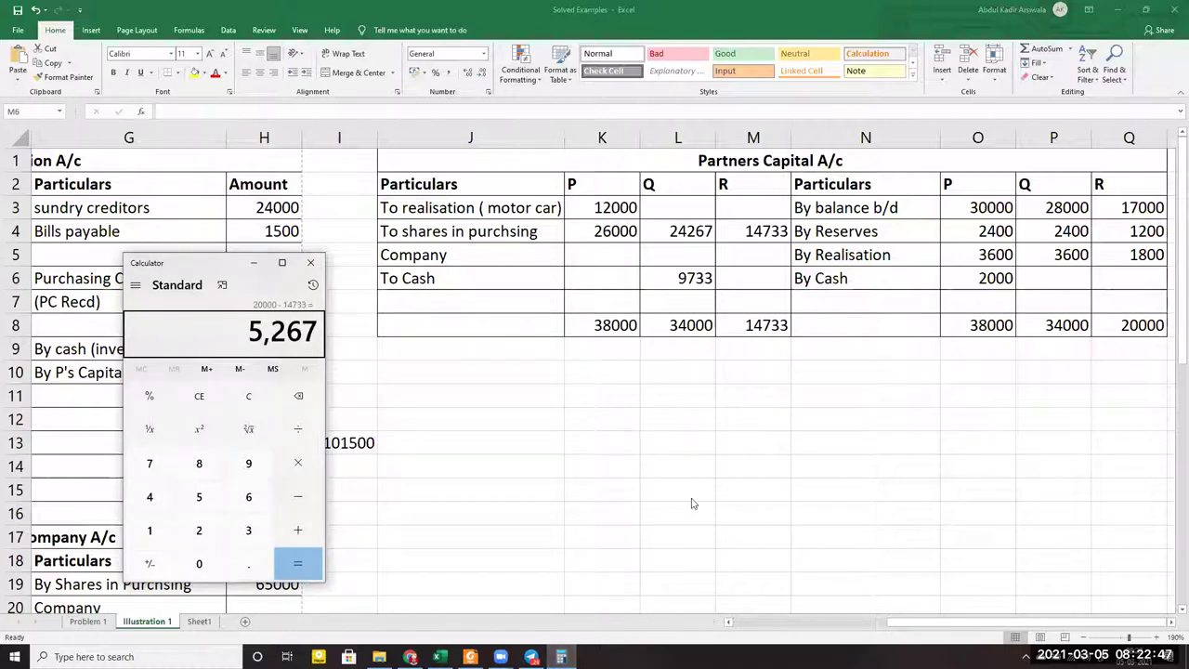
# Return to Excel and enter 5267 in M6 as the cash paid to R
pyautogui.hotkey('alt', 'Tab')
pyautogui.write('5267')
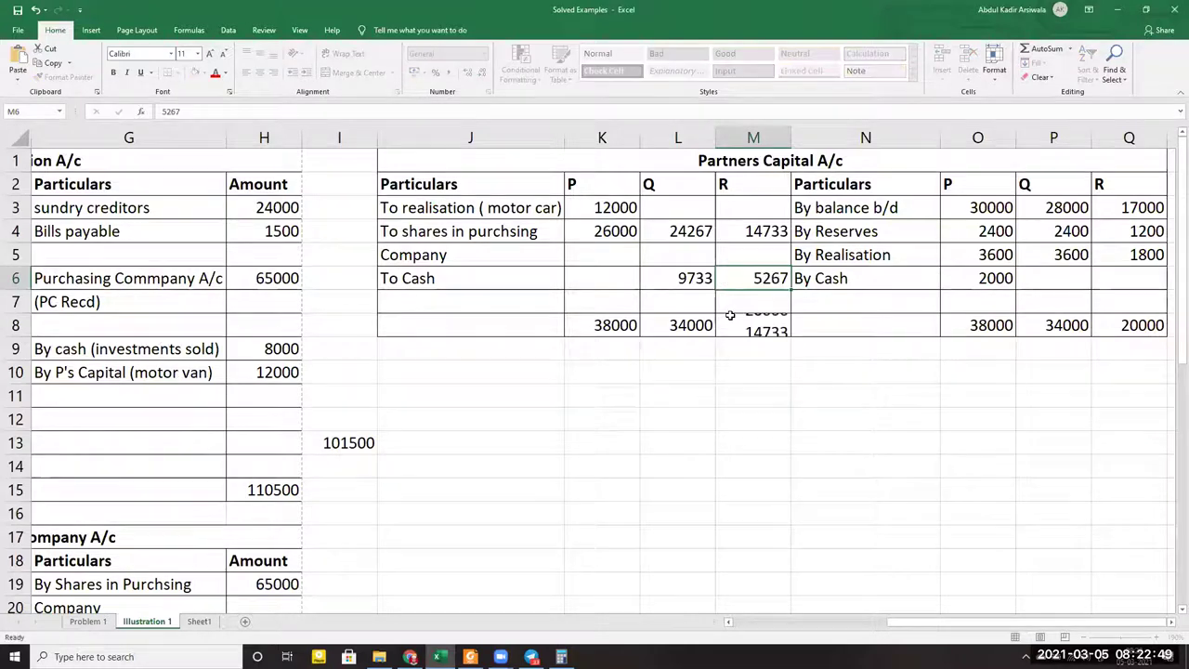
pyautogui.press('Return')
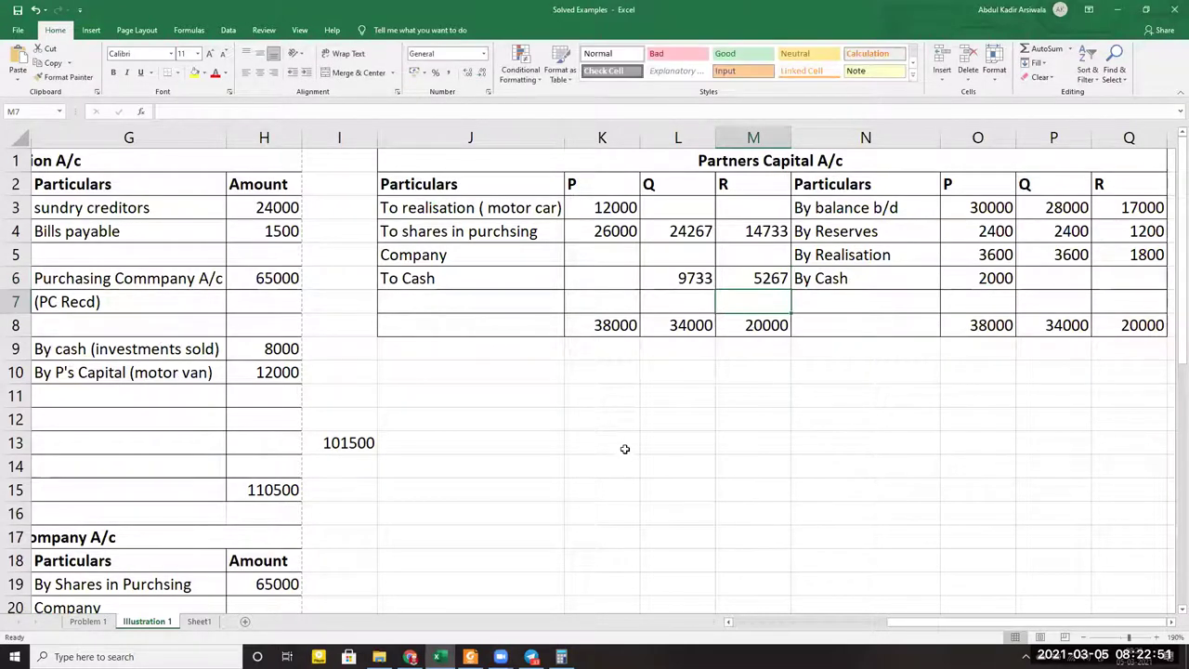
# In the Cash account, enter "To P" in E36 with an amount of 2000 in F36
pyautogui.moveTo(894, 622); pyautogui.dragTo(890, 622)
pyautogui.scroll(-2, 805, 489)
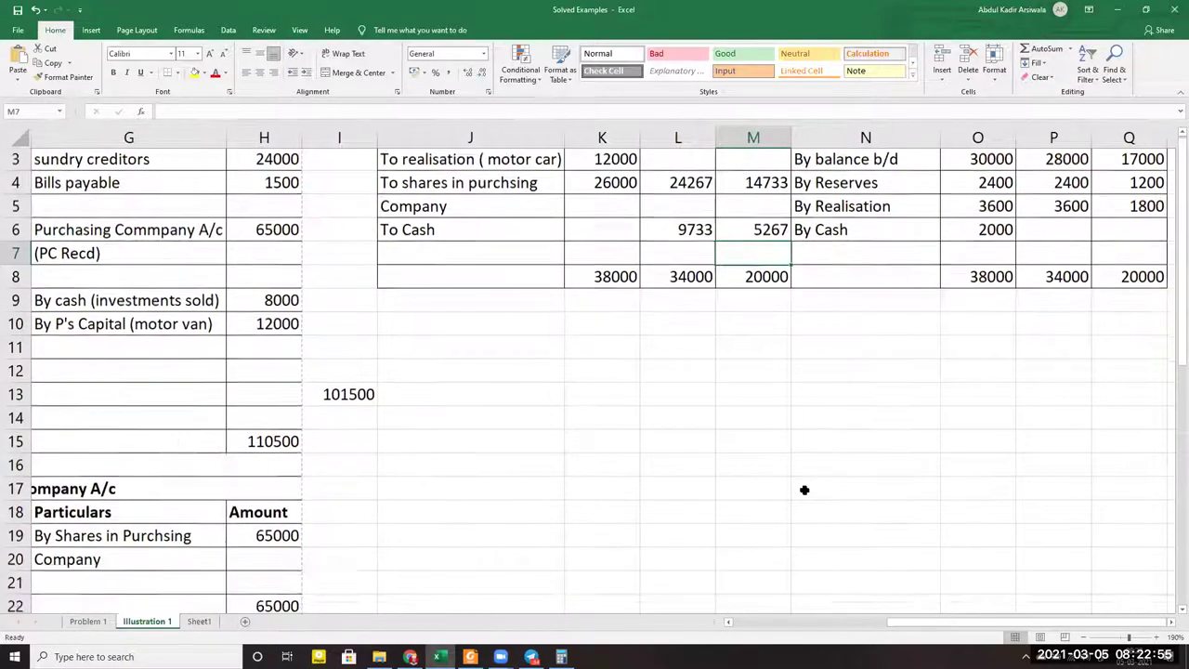
pyautogui.scroll(2, 805, 489)
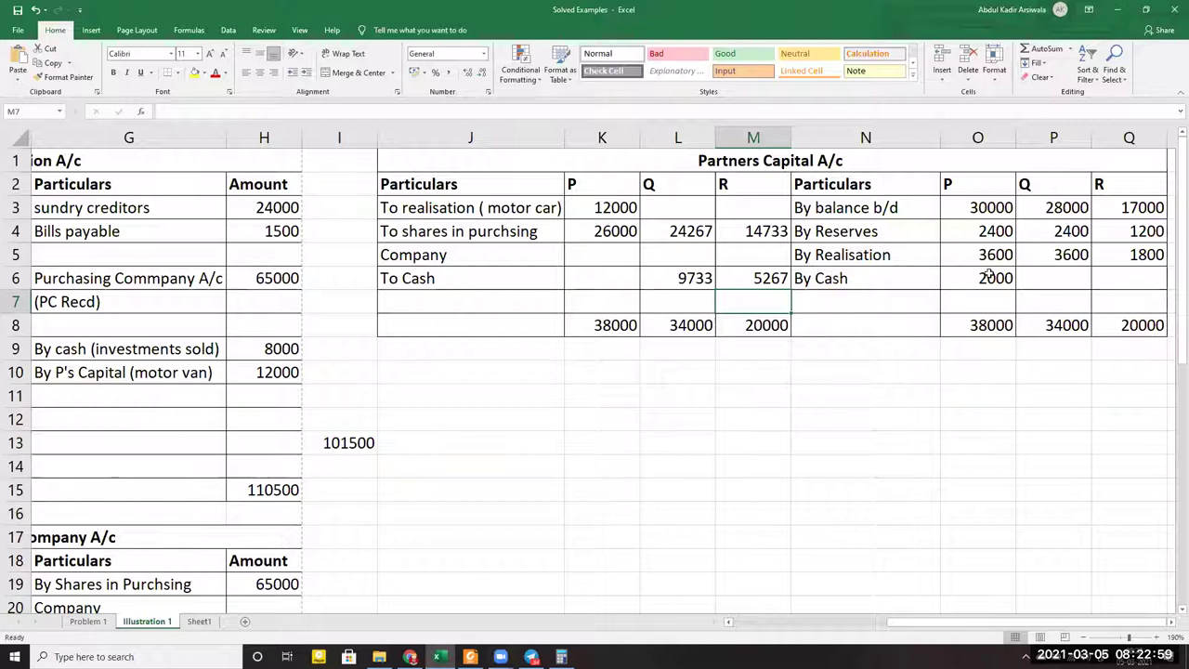
pyautogui.moveTo(1013, 625); pyautogui.dragTo(860, 624)
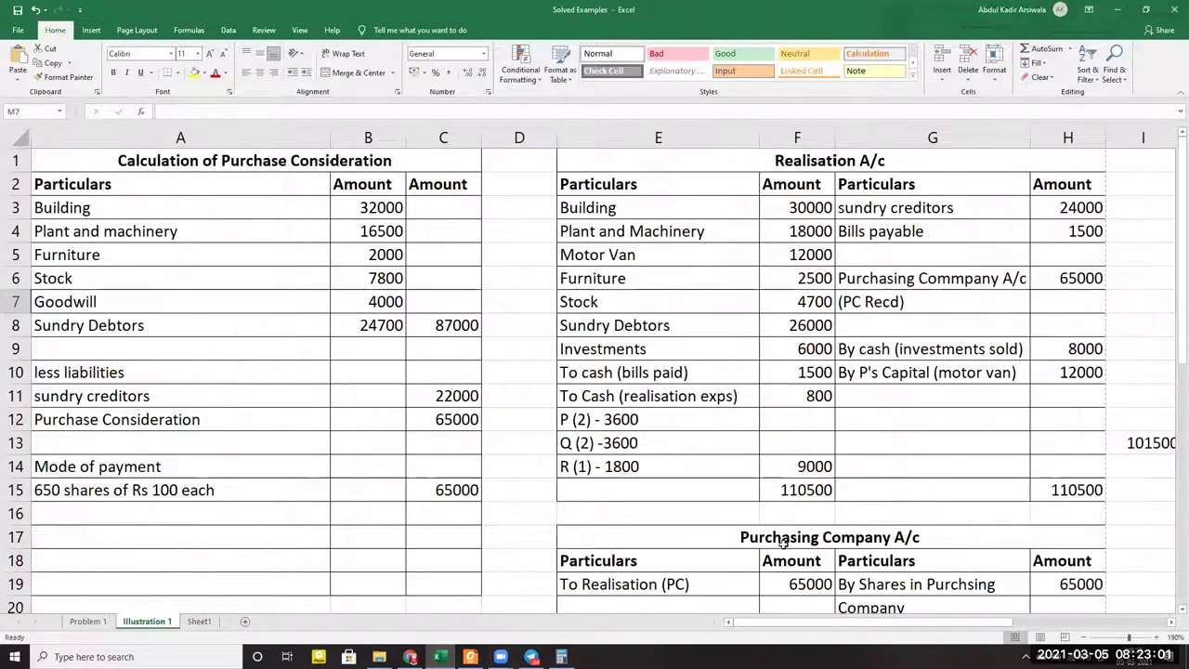
pyautogui.scroll(-7, 790, 506)
pyautogui.scroll(-1, 775, 512)
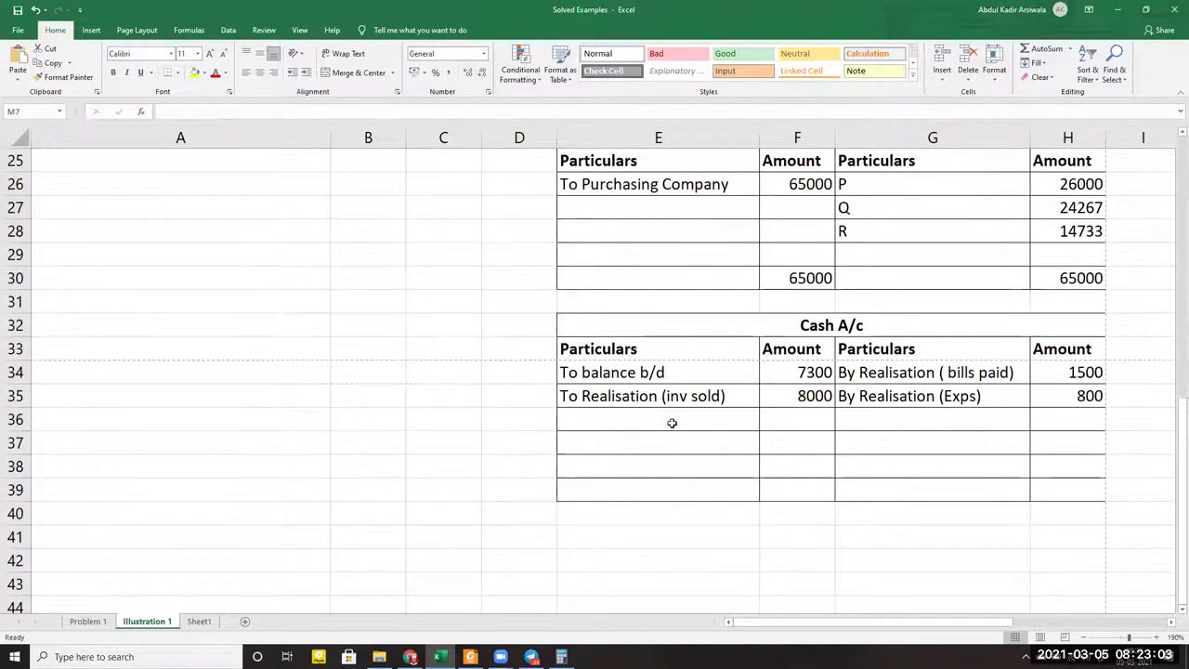
pyautogui.click(673, 422)
pyautogui.write('To ')
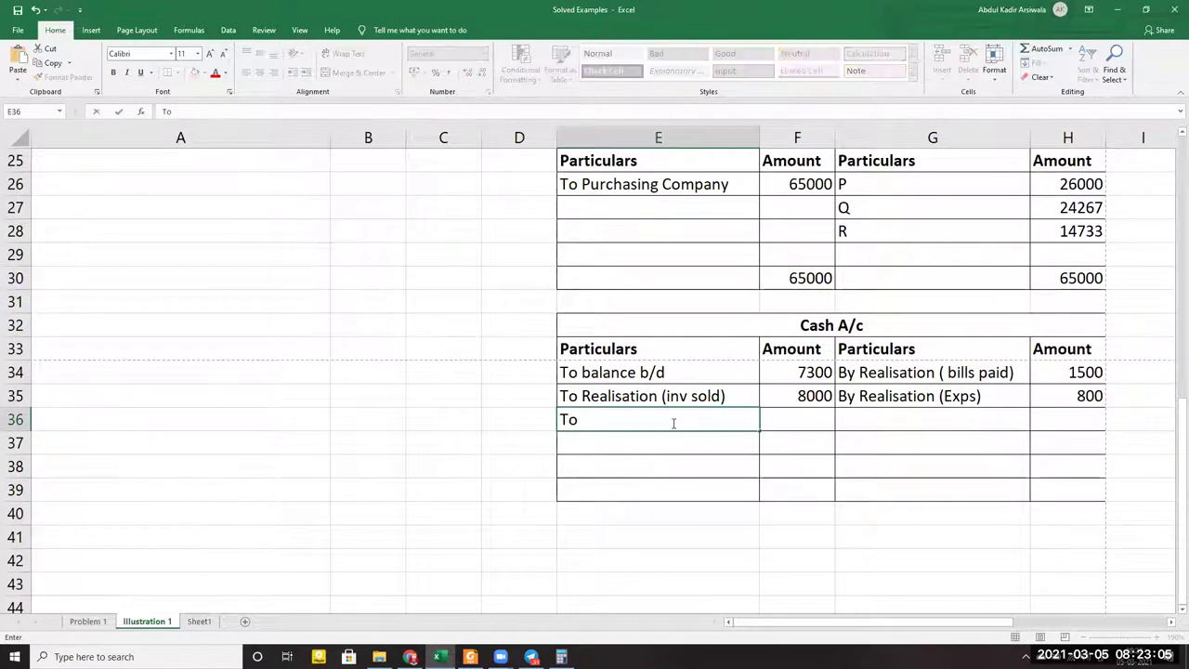
pyautogui.write('P')
pyautogui.press('Tab')
pyautogui.write('2000')
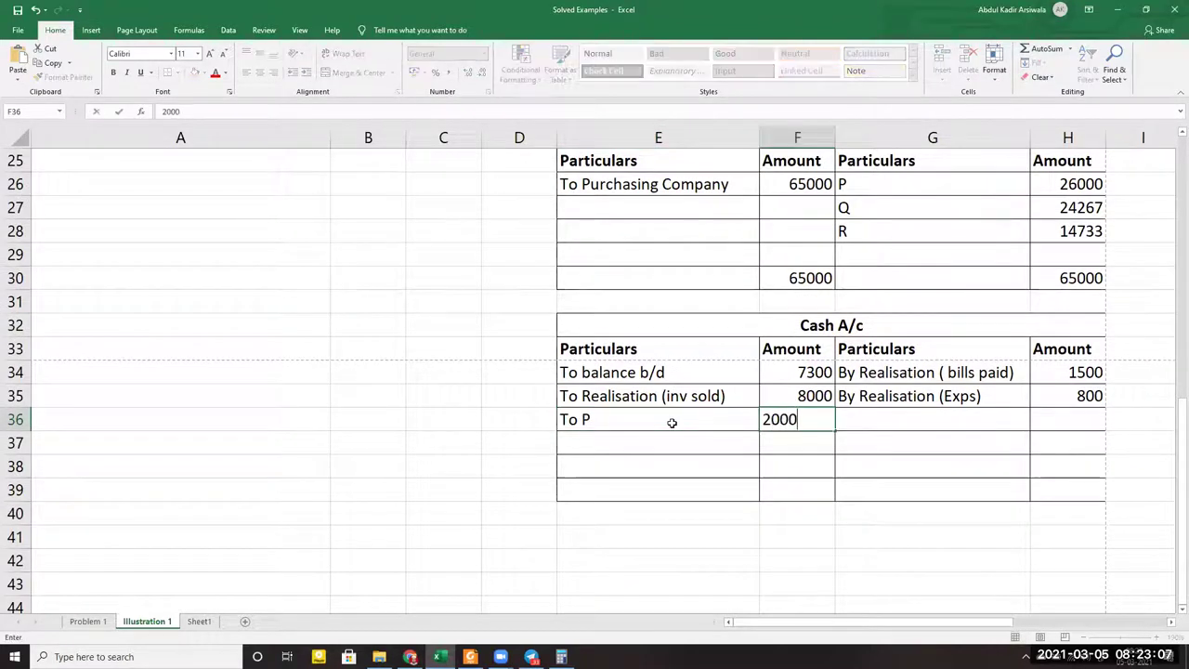
# Add the credit particulars "By Q" in G36 and "By R" in G37 of the Cash account
pyautogui.press('Tab')
pyautogui.write('By Q')
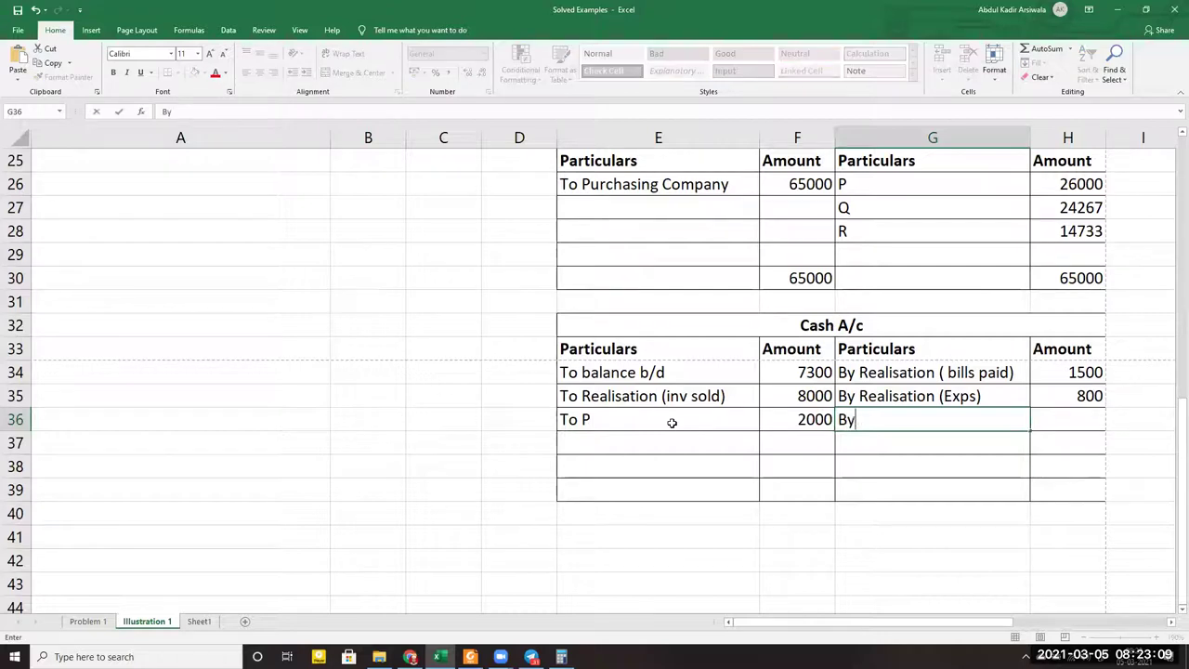
pyautogui.press('Return')
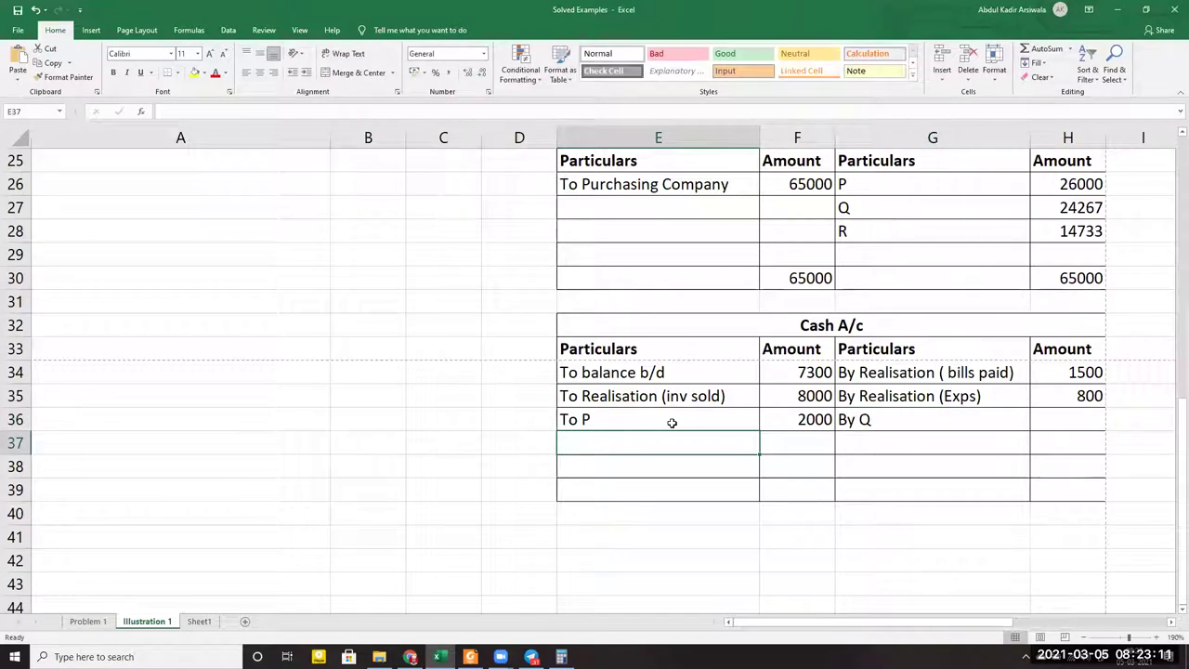
pyautogui.press('Tab')
pyautogui.press('Tab')
pyautogui.write('By R')
pyautogui.press('Tab')
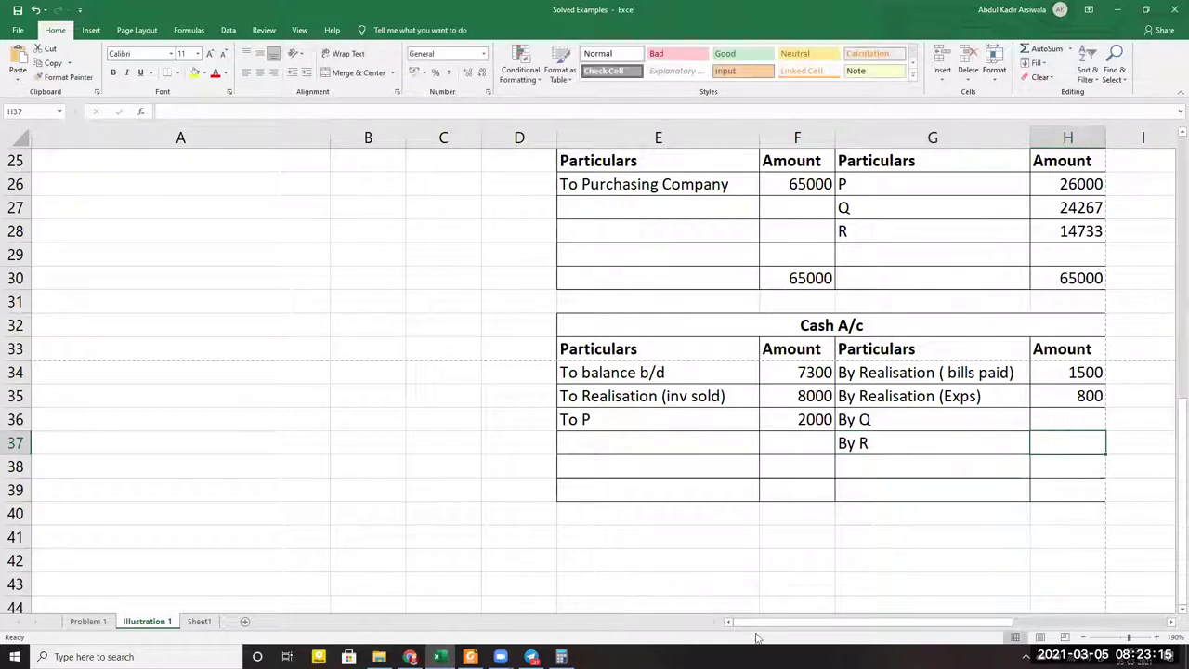
# Look up Q's and R's cash figures in the Partners Capital account and enter 9733 in H36 and 5267 in H37
pyautogui.moveTo(757, 621); pyautogui.dragTo(920, 622)
pyautogui.scroll(2, 883, 490)
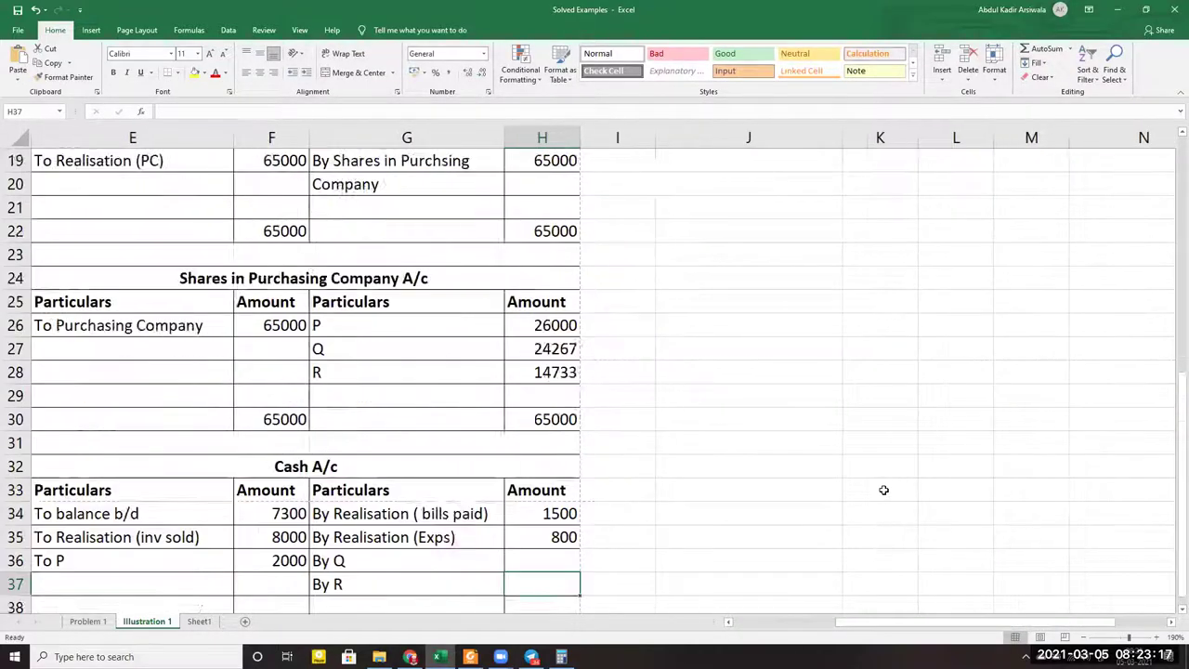
pyautogui.scroll(6, 884, 490)
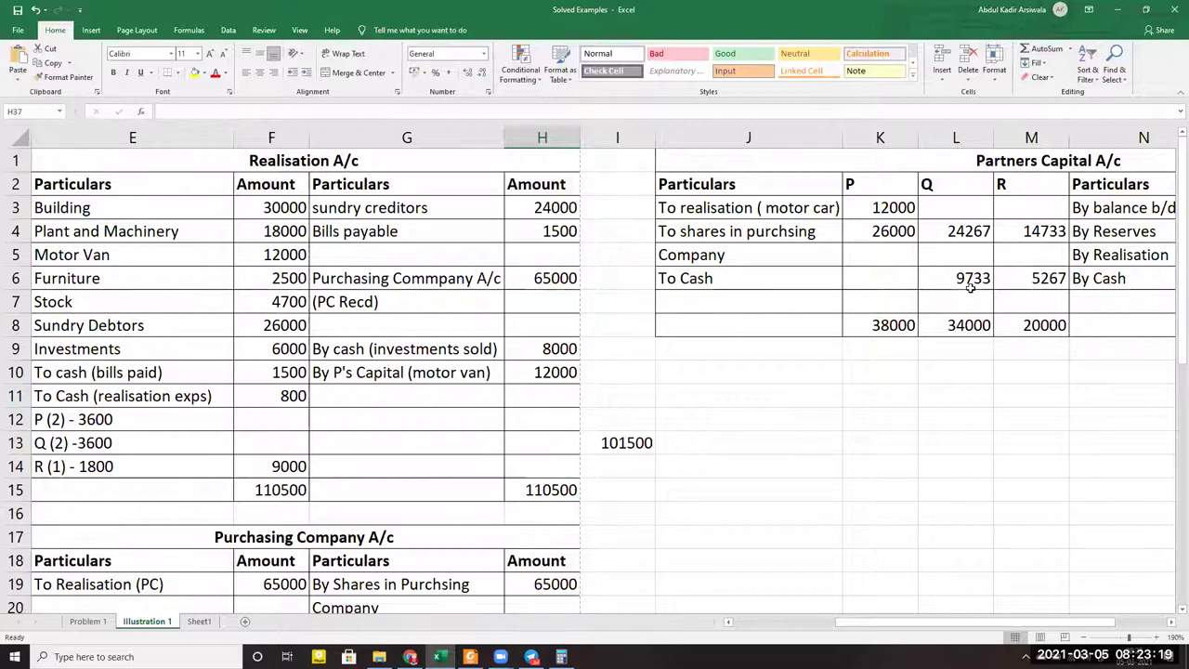
pyautogui.scroll(-5, 975, 343)
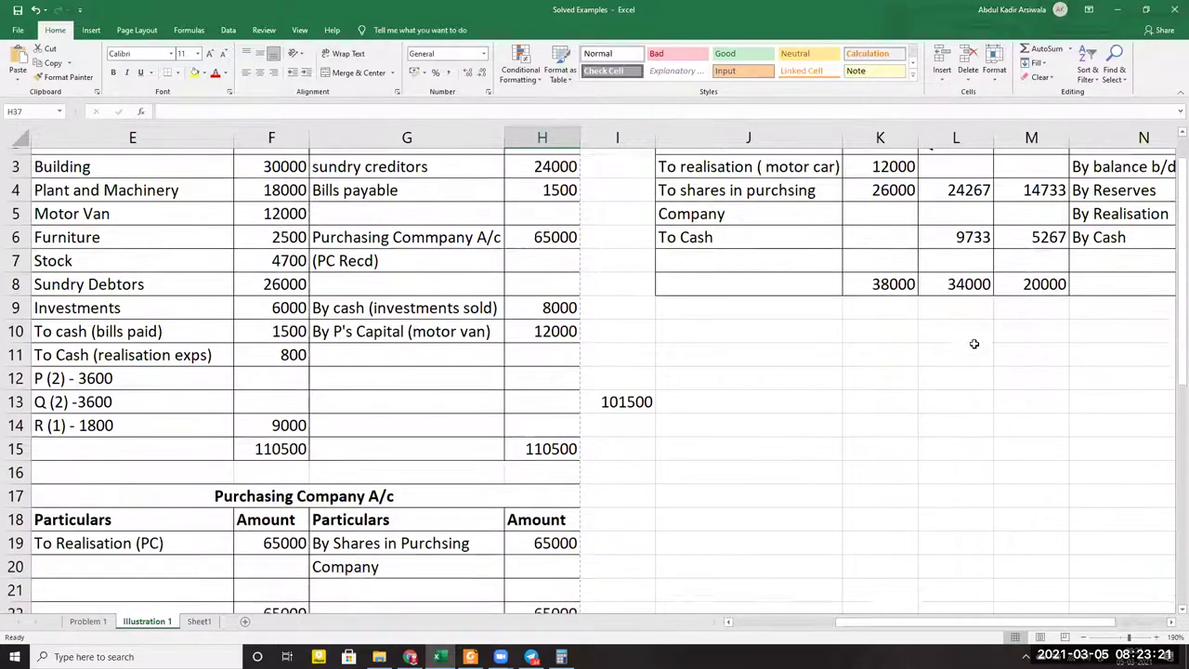
pyautogui.scroll(-4, 797, 437)
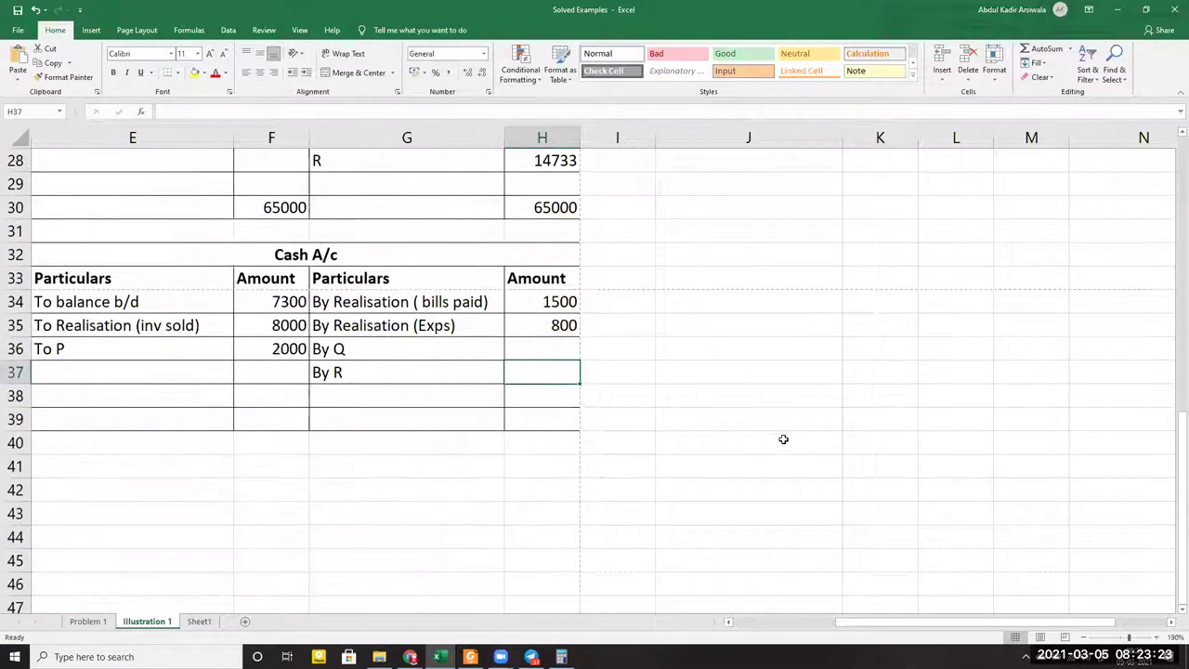
pyautogui.press('Up')
pyautogui.write('9733')
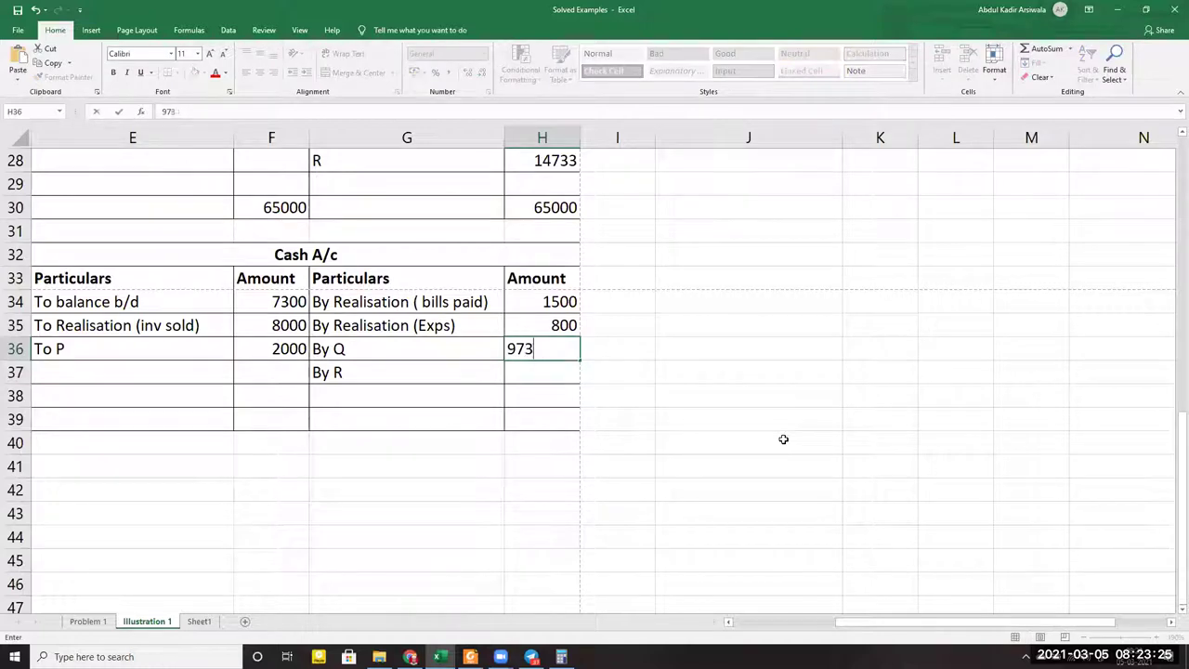
pyautogui.press('Return')
pyautogui.write('5267')
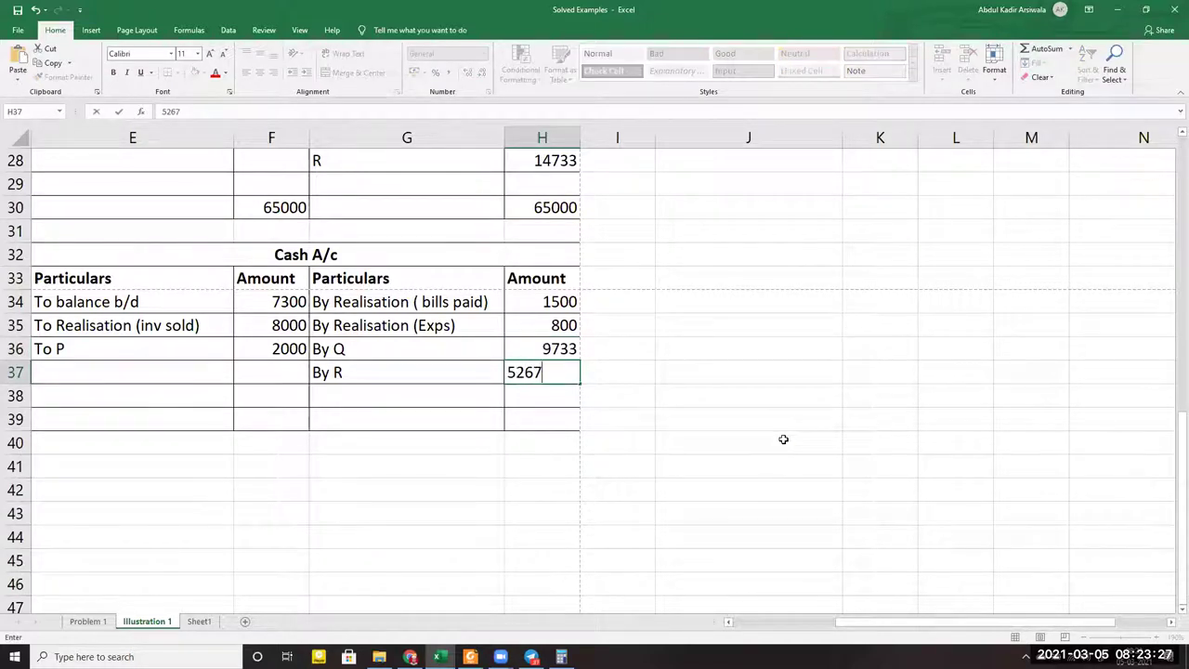
pyautogui.press('Return')
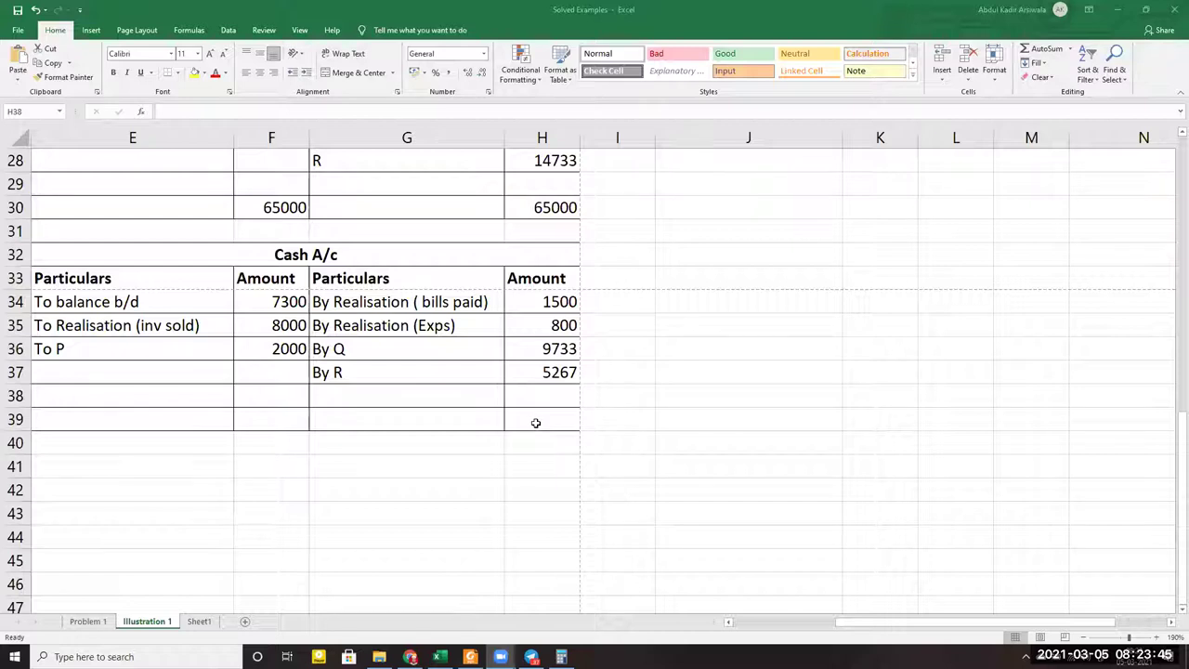
pyautogui.moveTo(536, 422); pyautogui.dragTo(548, 305)
pyautogui.click(661, 460)
pyautogui.click(561, 657)
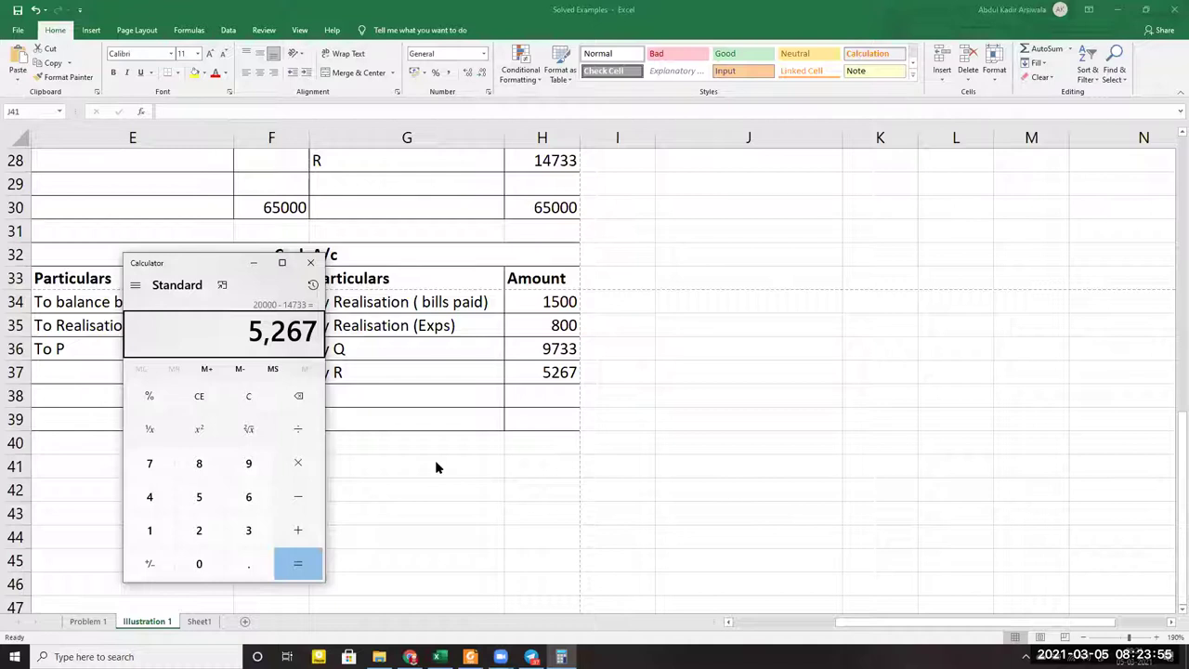
pyautogui.press('Escape')
pyautogui.hotkey('alt', 'Tab')
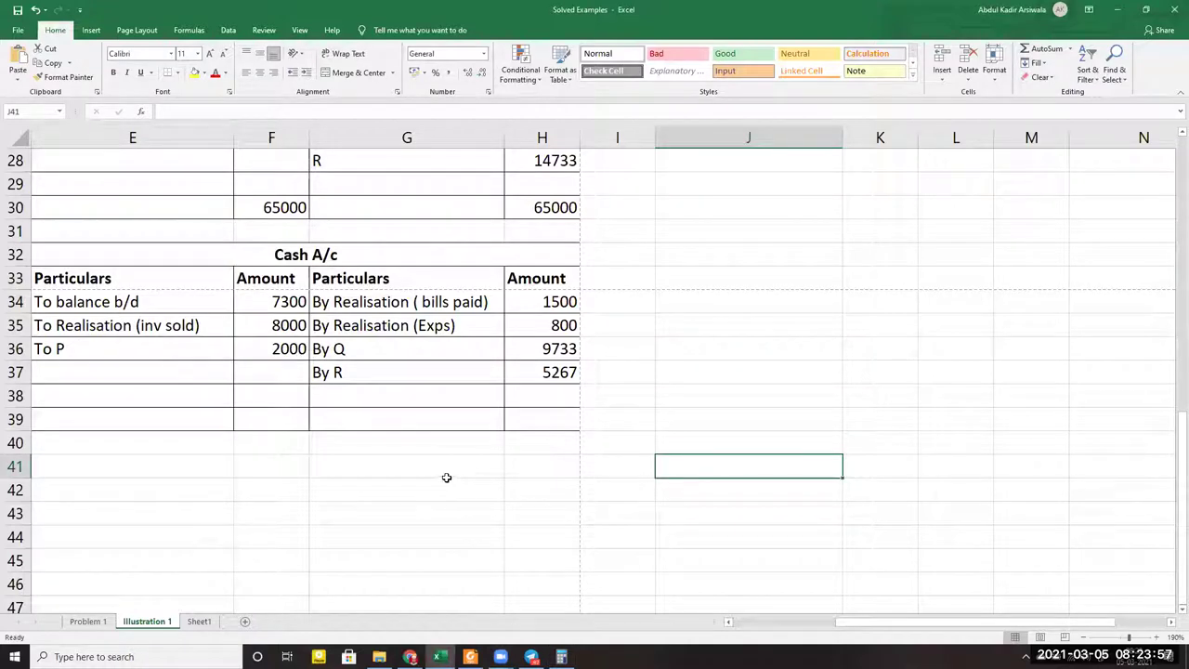
# Enter 17300 as the total on both sides of the Cash account, in F39 and H39
pyautogui.click(275, 424)
pyautogui.write('17')
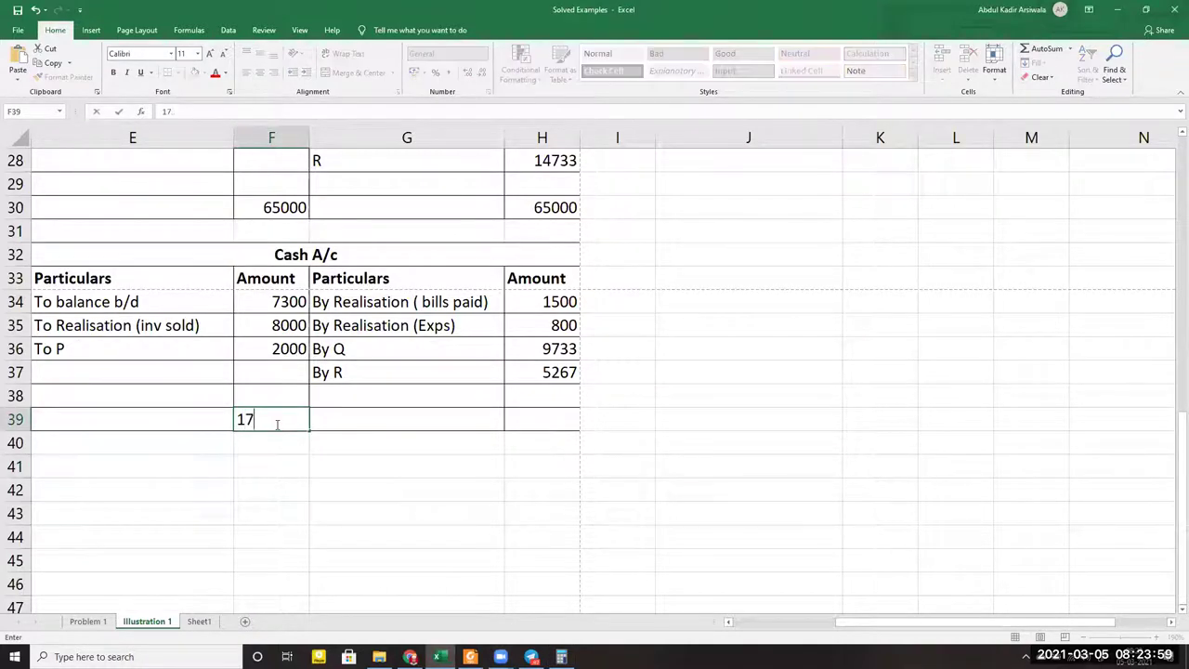
pyautogui.write('300')
pyautogui.press('Tab')
pyautogui.write('17')
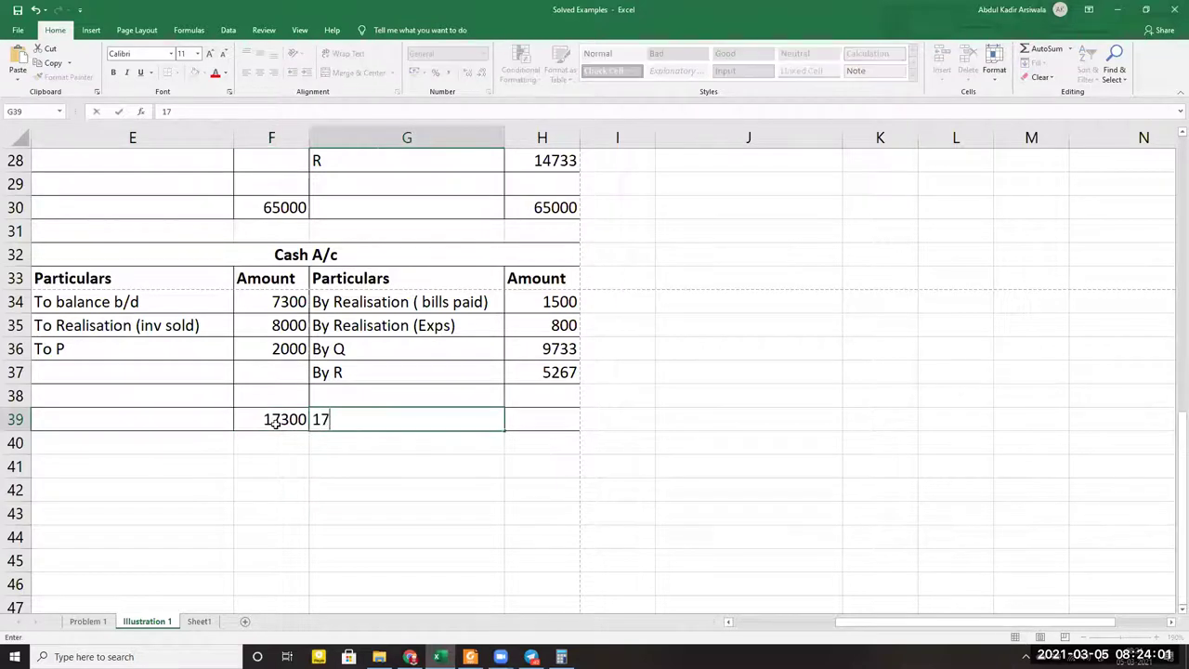
pyautogui.press('BackSpace')
pyautogui.press('BackSpace')
pyautogui.press('Tab')
pyautogui.write('17')
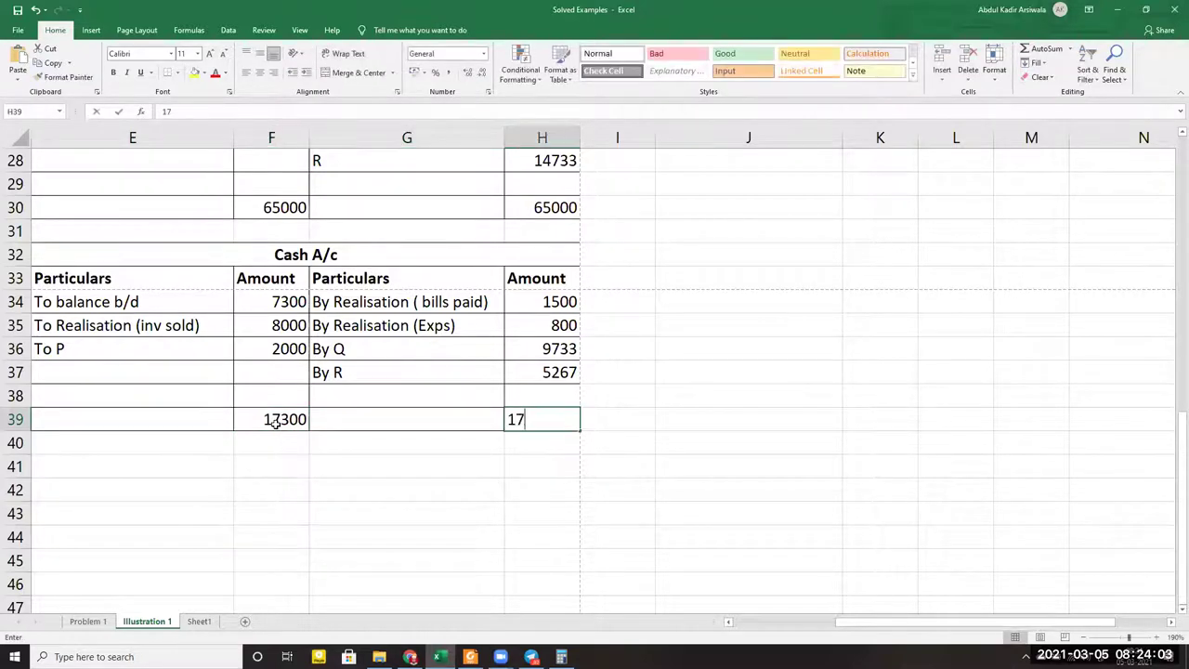
pyautogui.write('300')
pyautogui.press('Return')
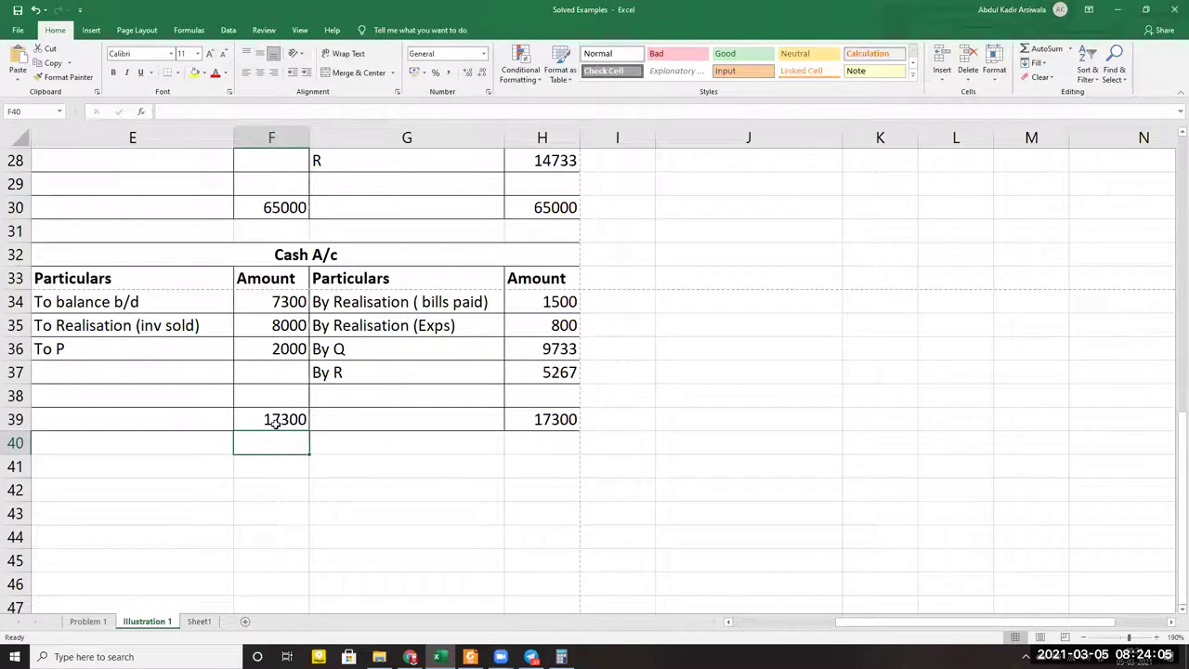
pyautogui.scroll(3, 274, 421)
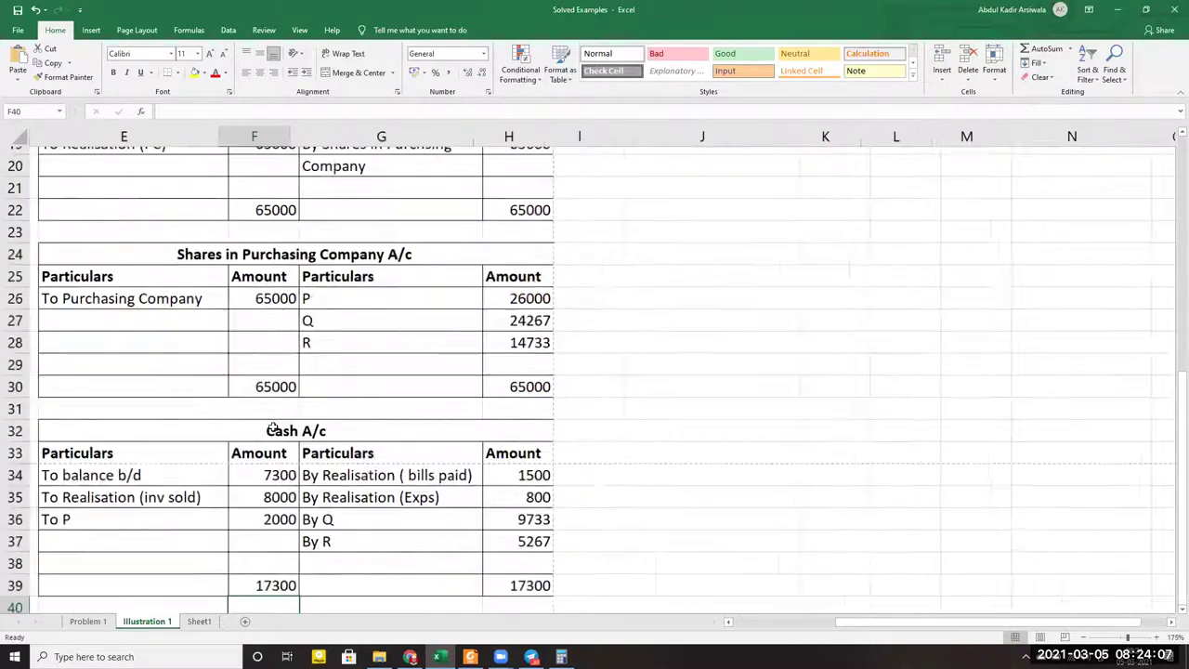
pyautogui.scroll(-1, 277, 427)
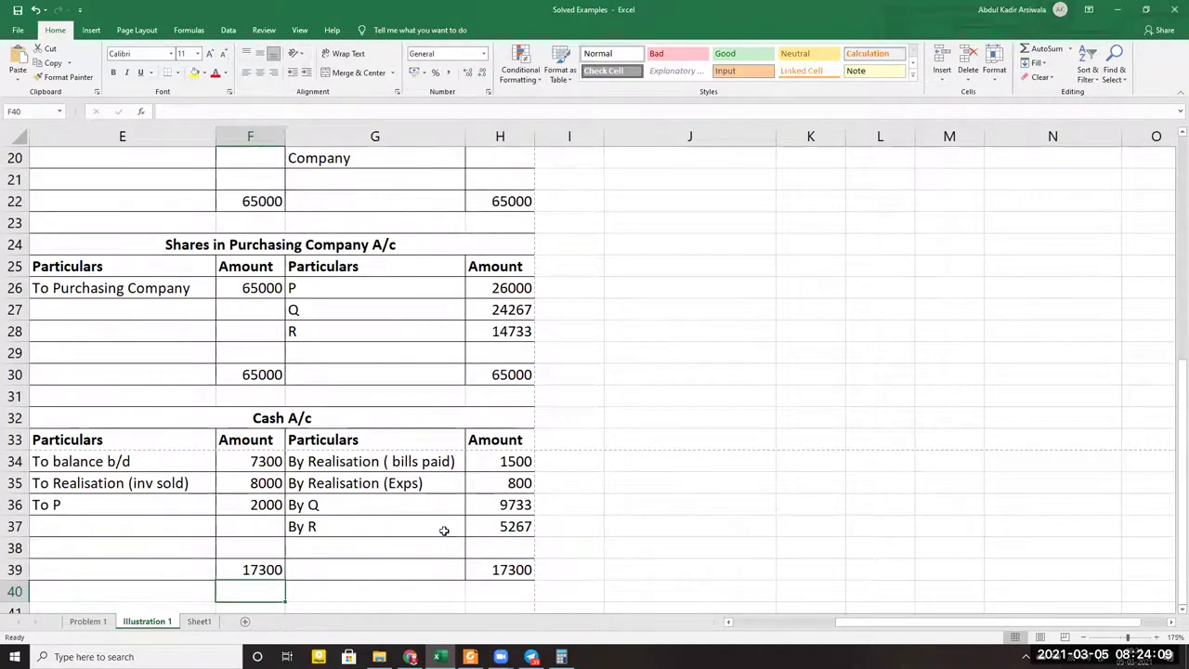